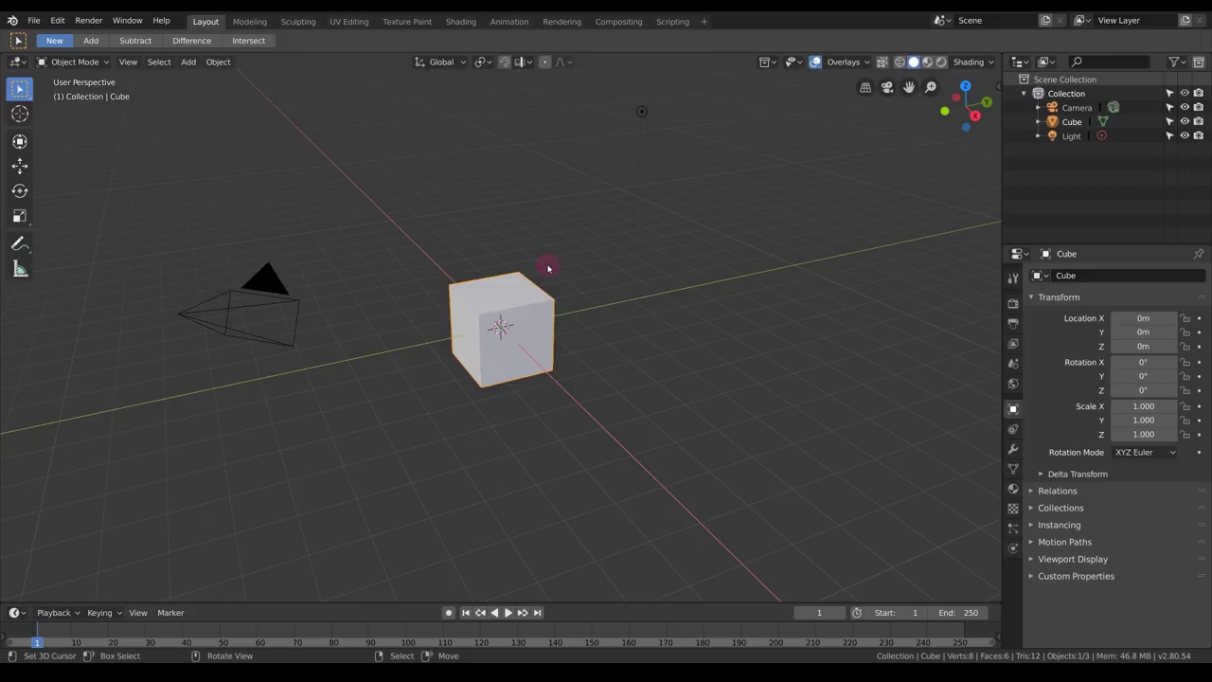
Enable the Node Wrangler add-on in the preferences, save the preferences and close their window.
left_click(33, 20)
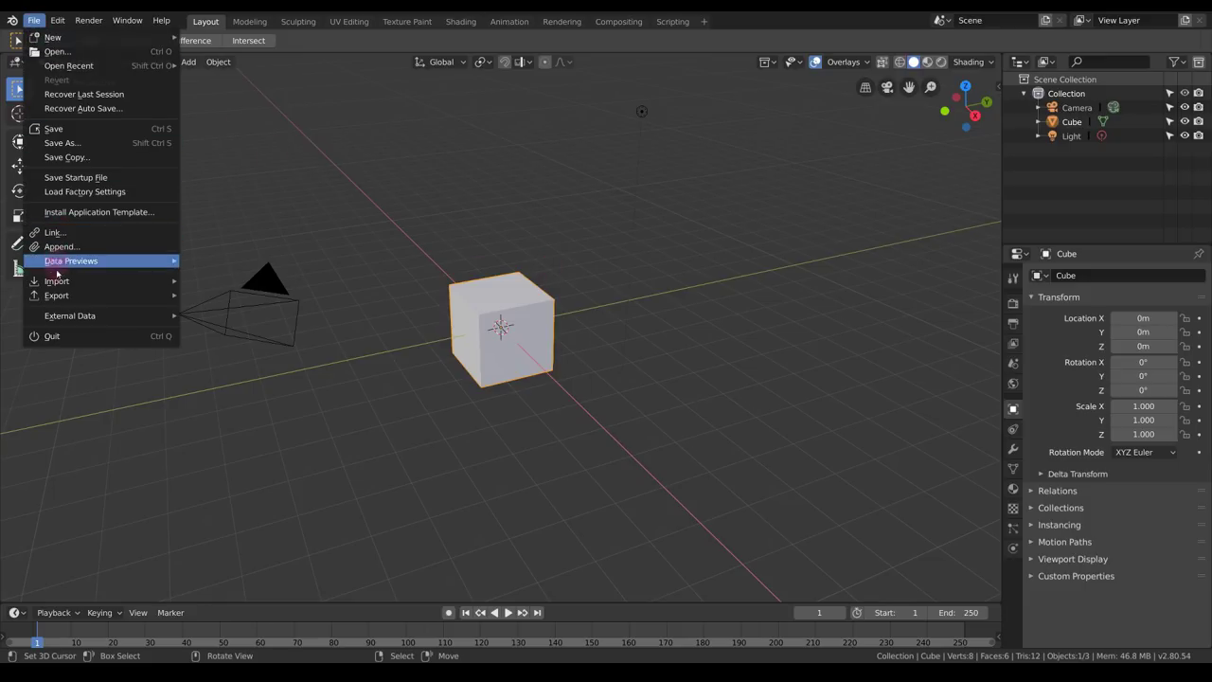
mouse_move(73, 19)
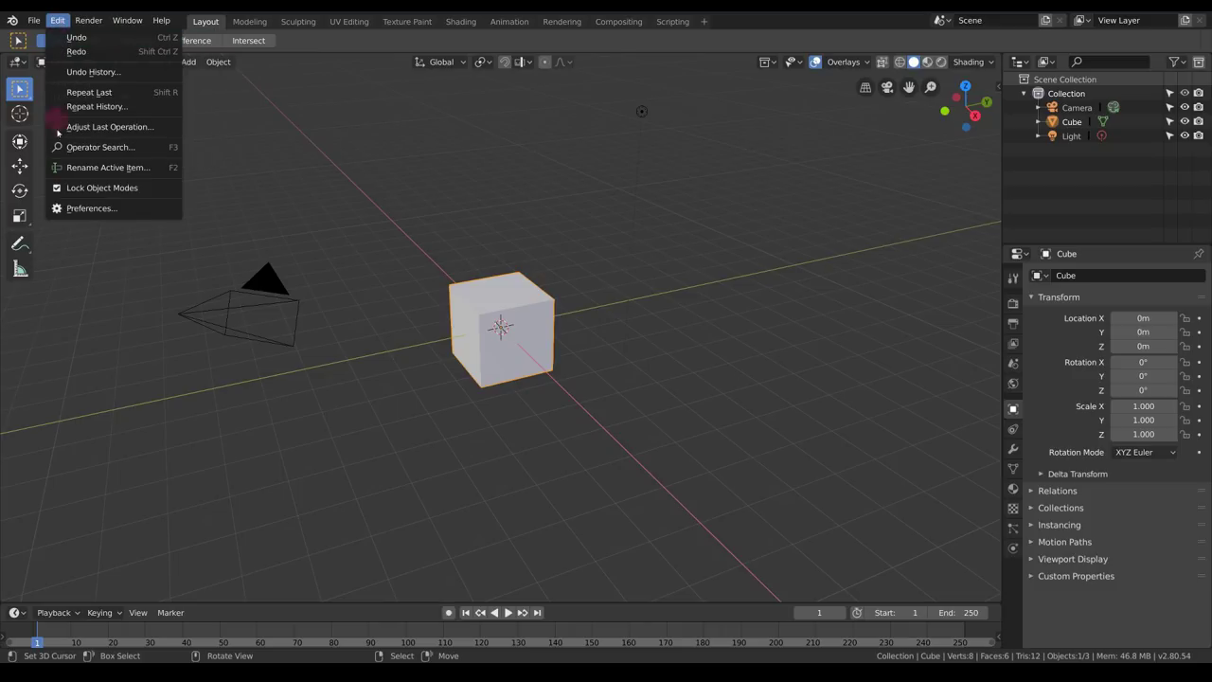
left_click(75, 207)
left_click(43, 167)
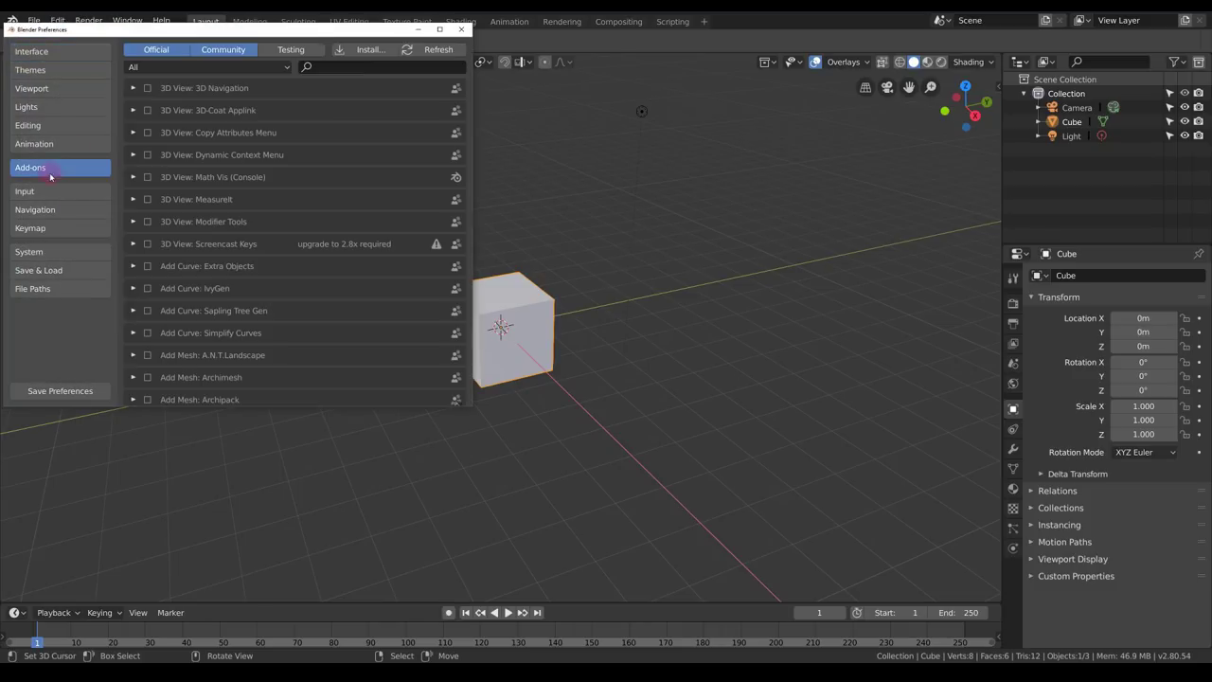
left_click(346, 69)
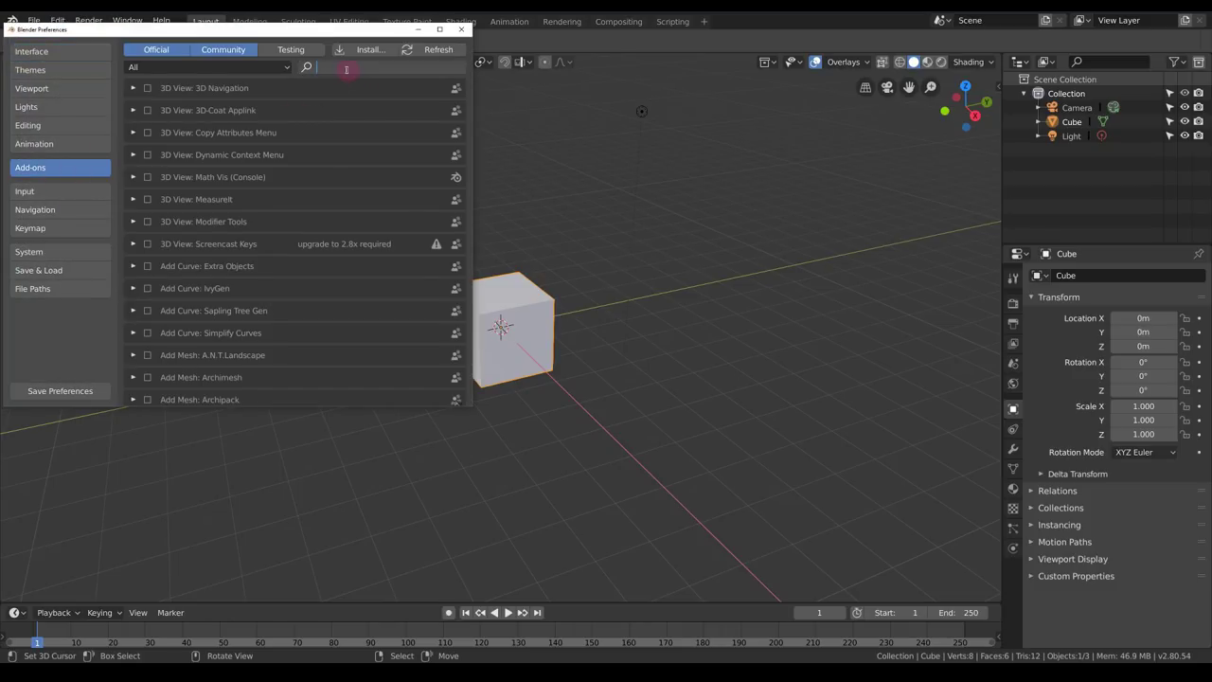
type("node")
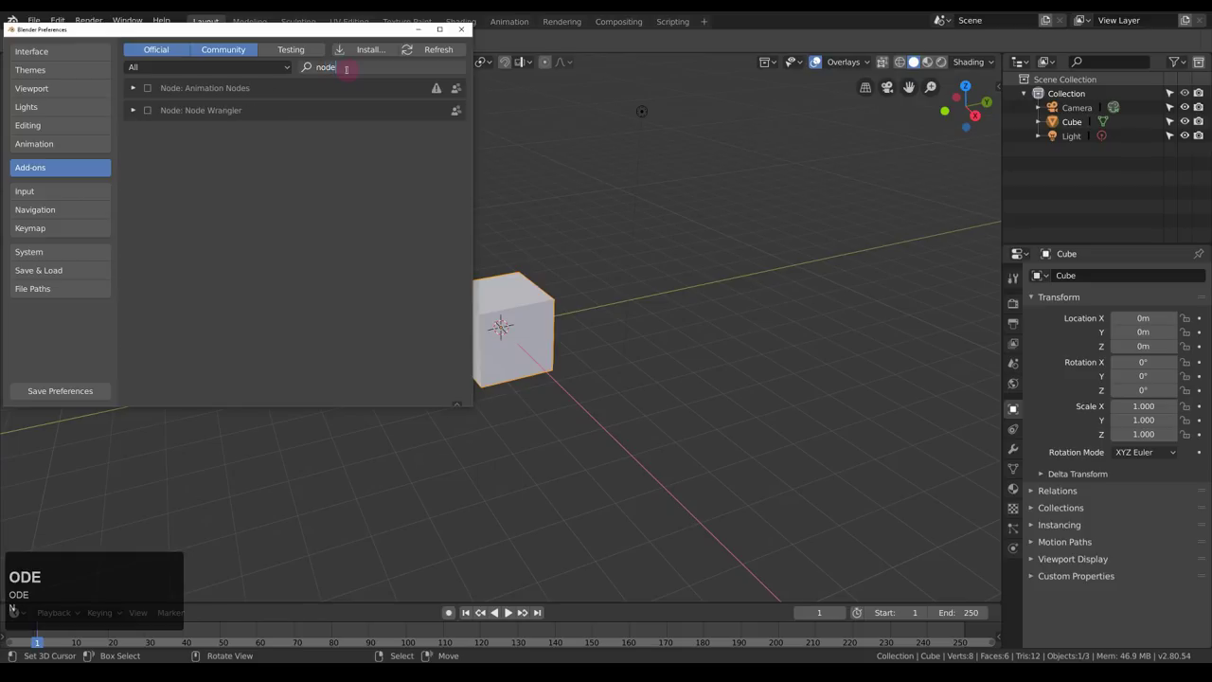
key("Return")
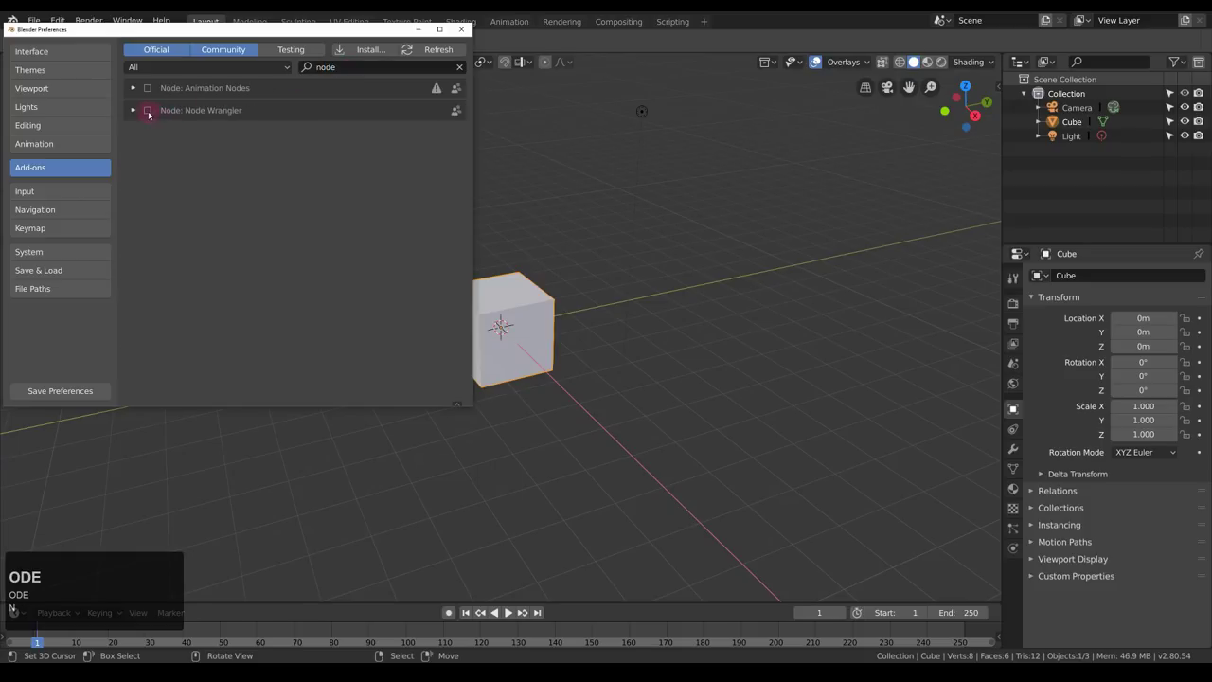
left_click(148, 111)
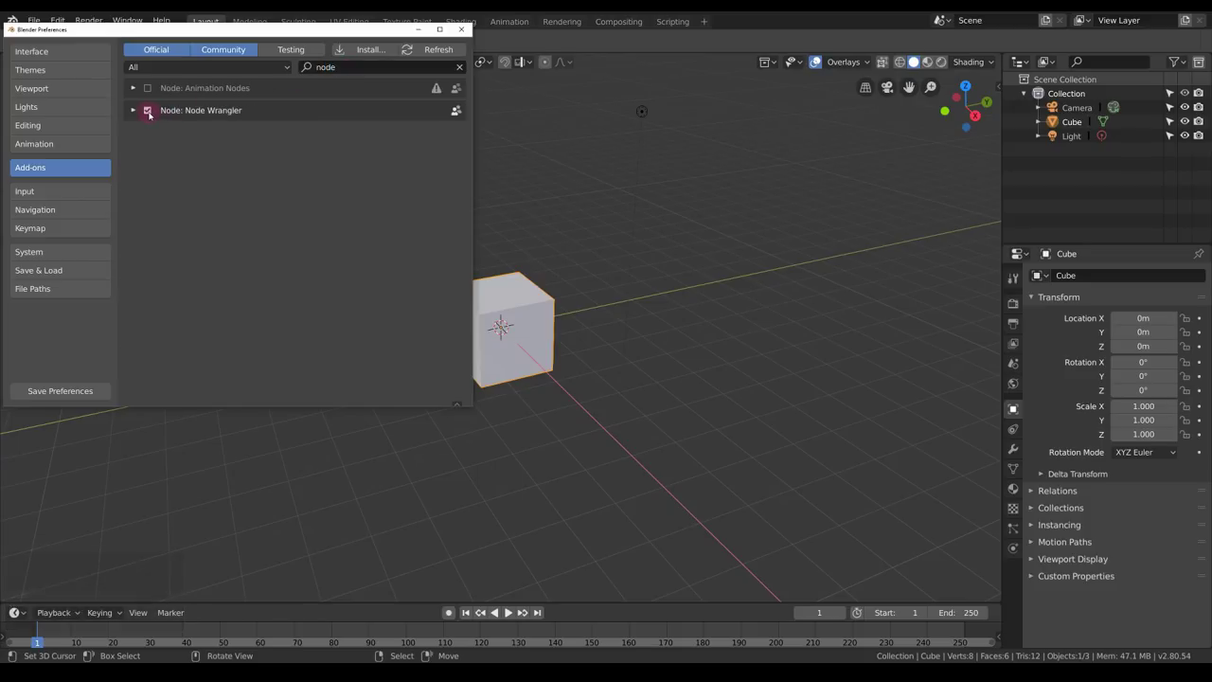
left_click(46, 394)
left_click(461, 29)
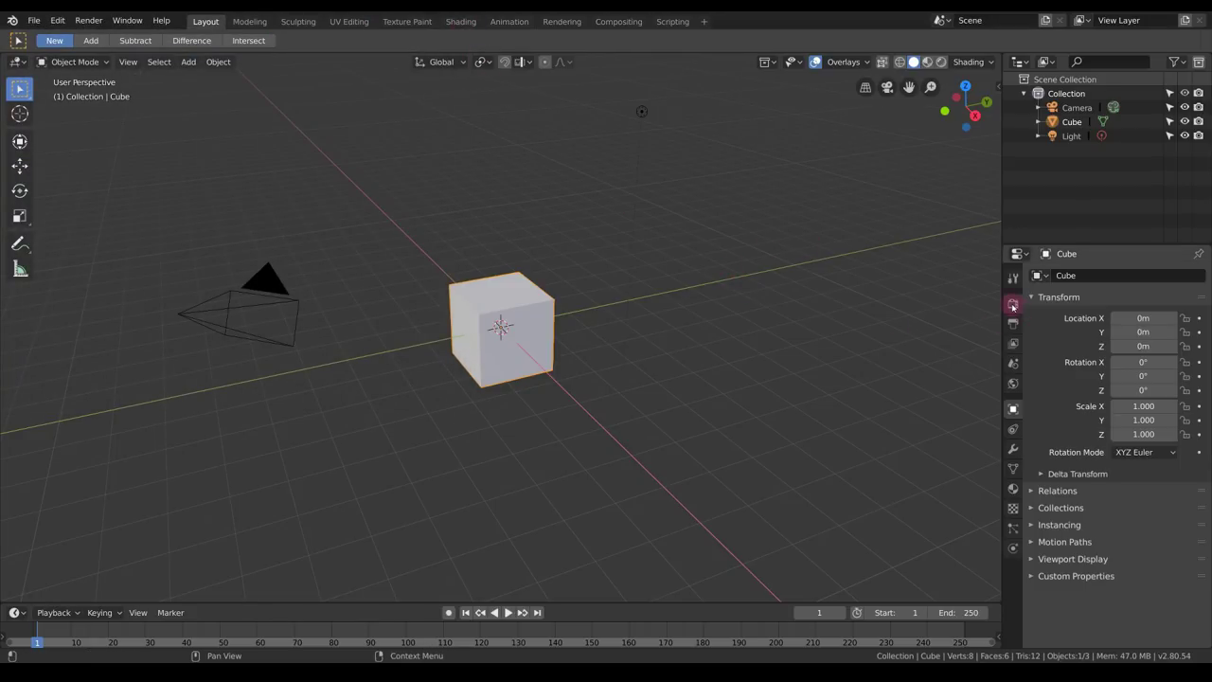
Delete the default cube and add a mesh plane in its place, with the render properties shown.
left_click(1011, 306)
middle_click_drag(624, 341, 616, 370)
key("x")
left_click(552, 395)
key("shift+a")
mouse_move(560, 360)
left_click(629, 357)
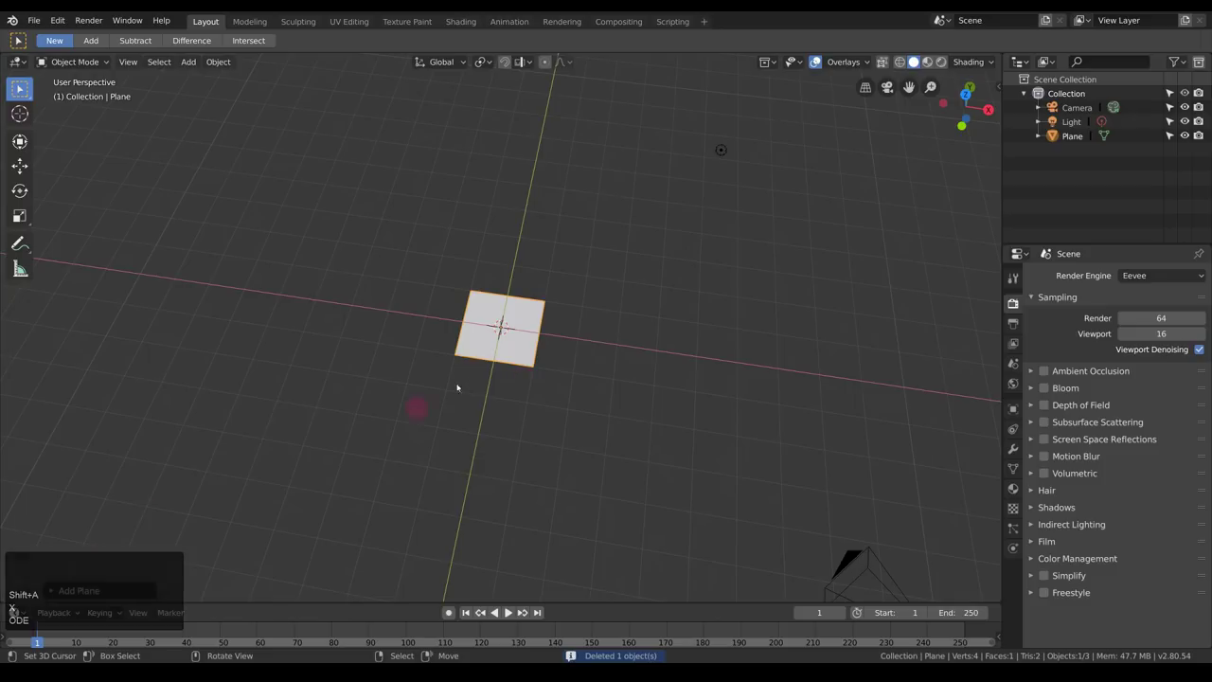
Split the 3D viewport into a narrow and a wide area, turn the wide one into a Shader Editor and slightly widen the narrow viewport.
left_click_drag(996, 54, 180, 177)
left_click(203, 62)
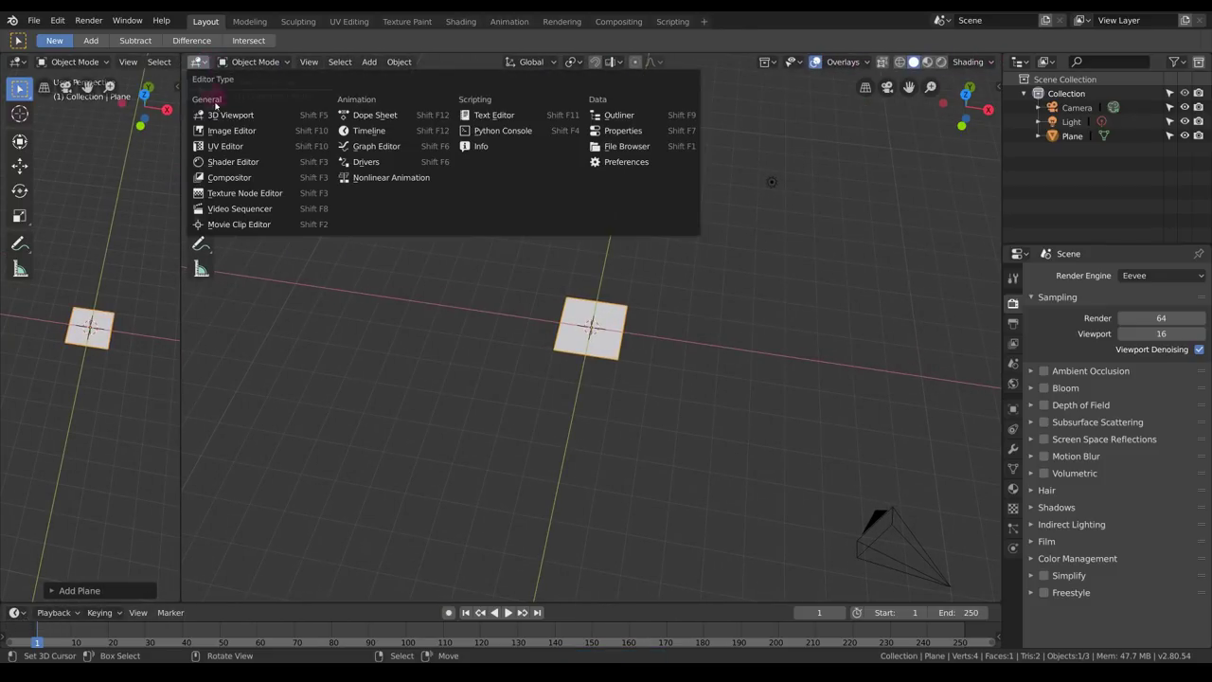
left_click(223, 162)
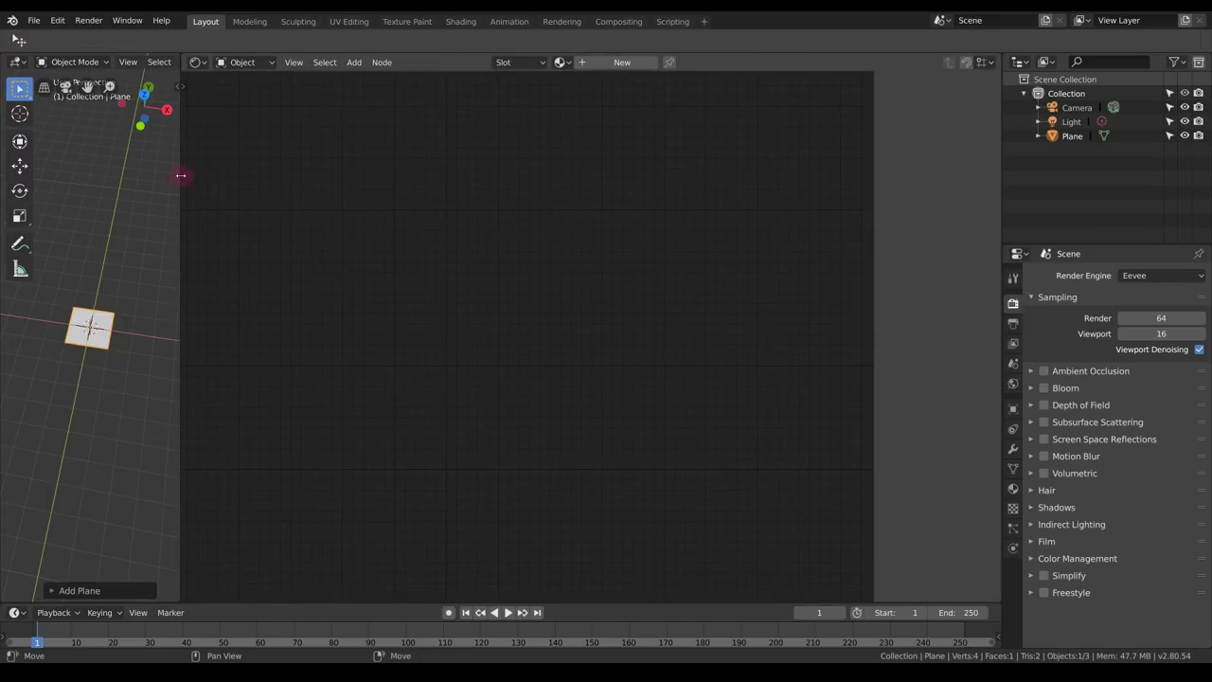
left_click_drag(181, 177, 225, 183)
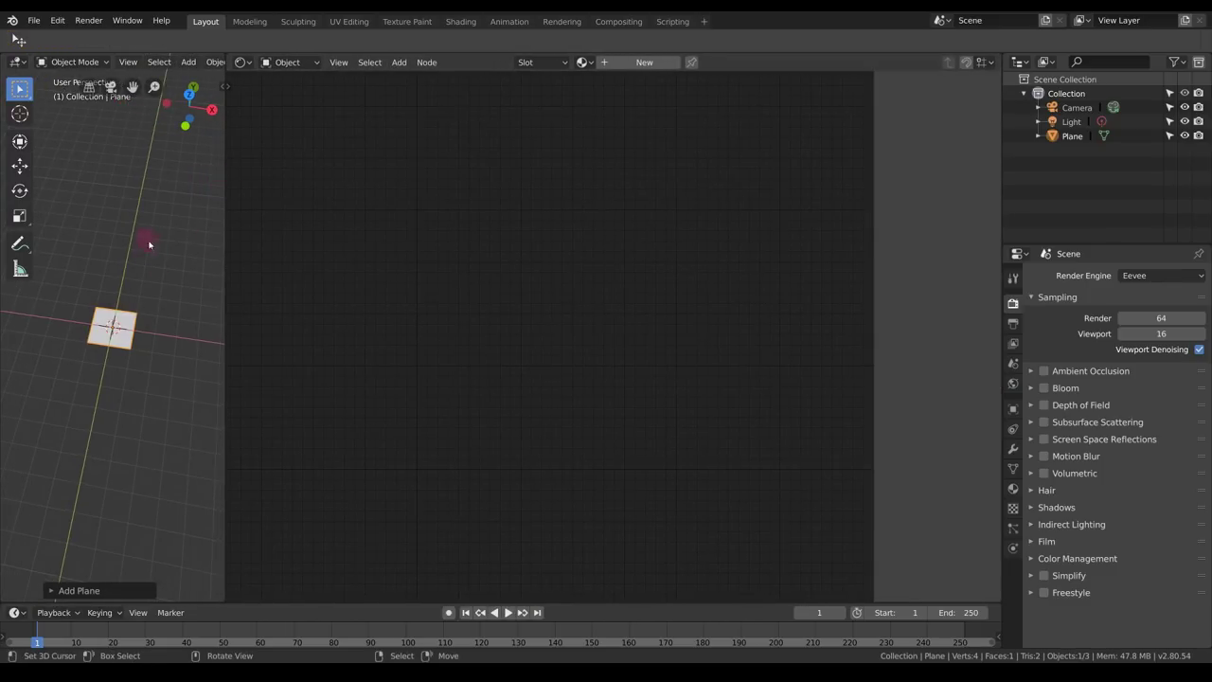
Hide the 3D viewport's toolbar and frame the plane closely in a top perspective view.
key("t")
key("KP_7")
key("KP_5")
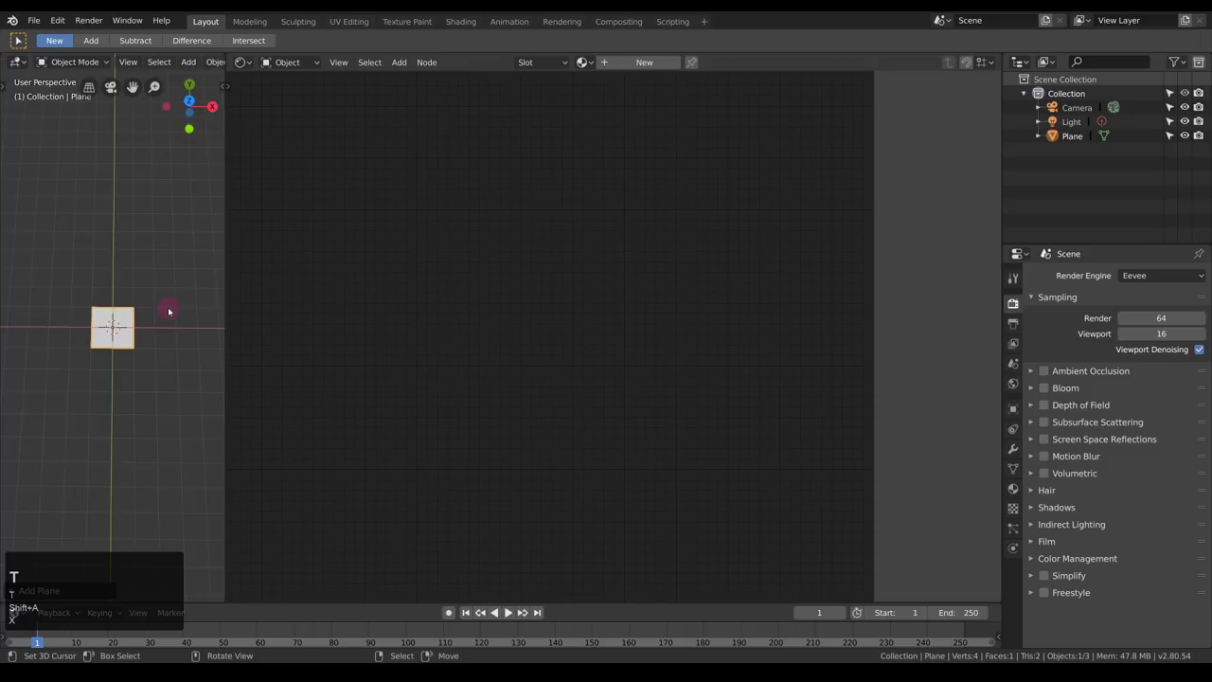
key("KP_5")
scroll(141, 316, "up", 7)
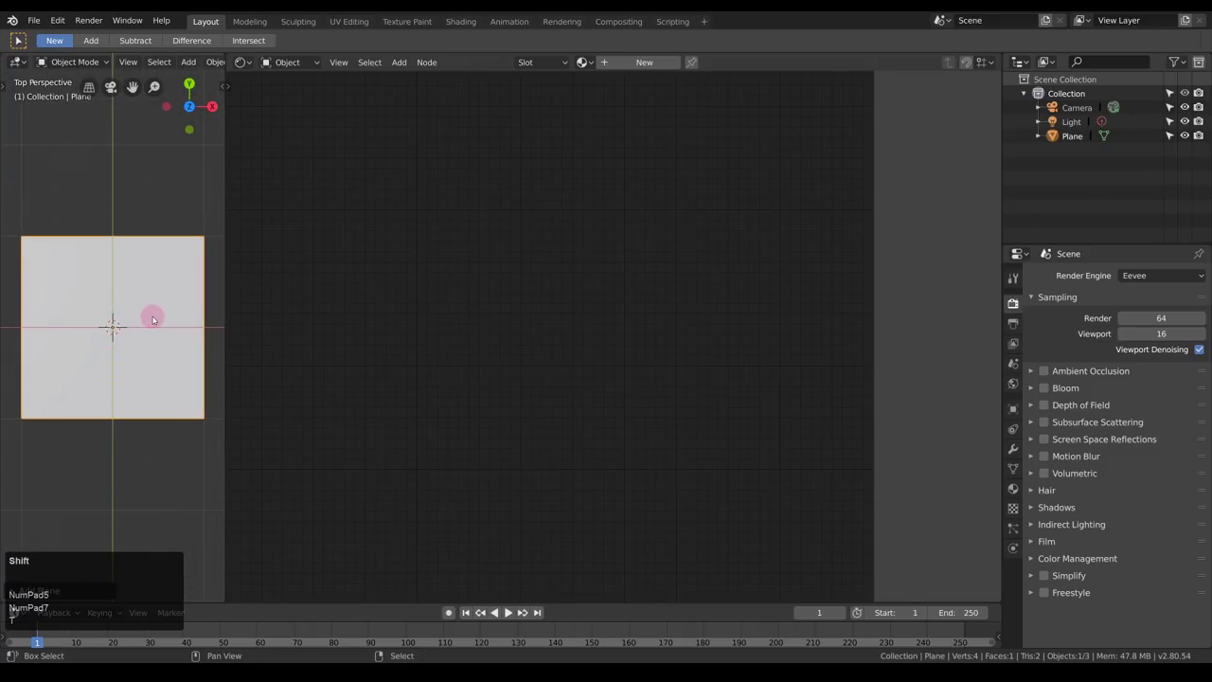
scroll(152, 328, "up", 1)
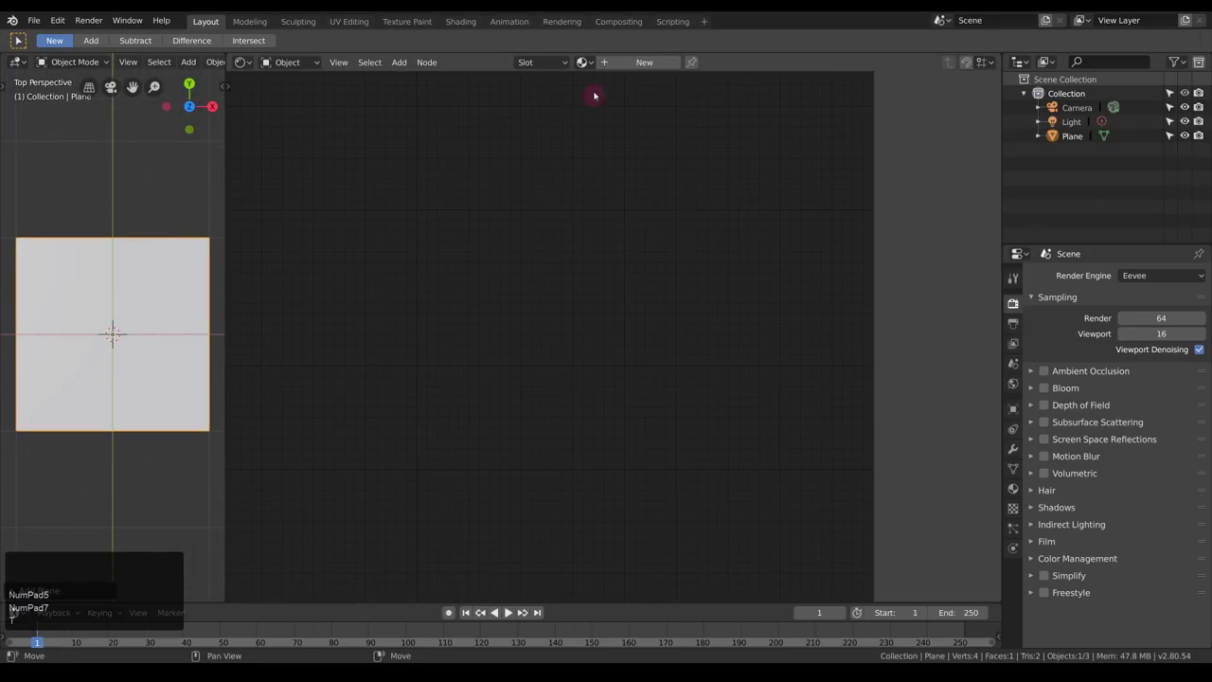
Create a new material for the plane and name it Bricks.
left_click(611, 65)
double_click(615, 64)
type("Bricks")
key("Return")
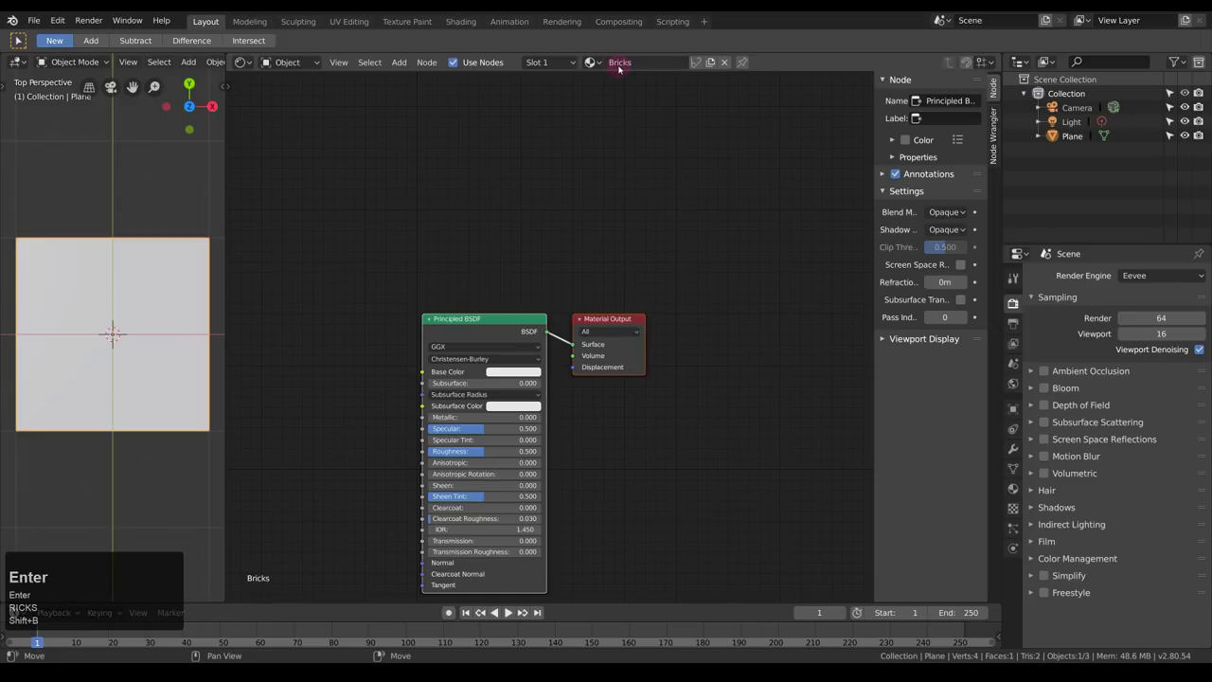
middle_click_drag(581, 212, 694, 119)
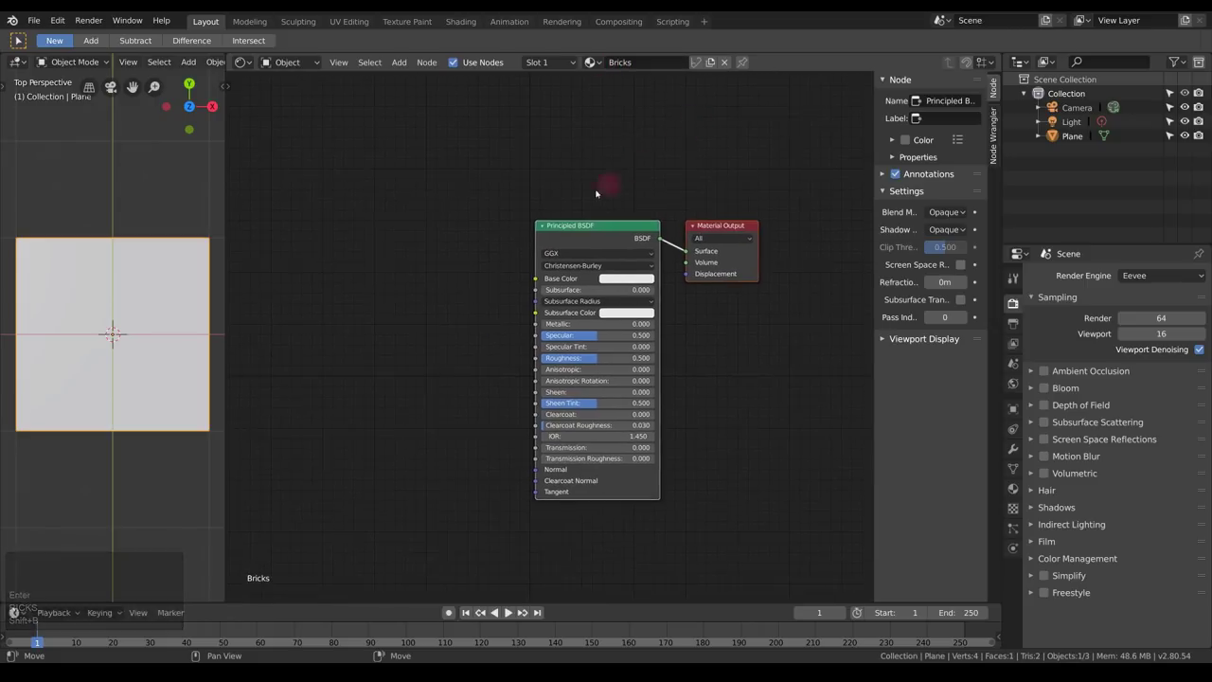
middle_click_drag(363, 312, 395, 306)
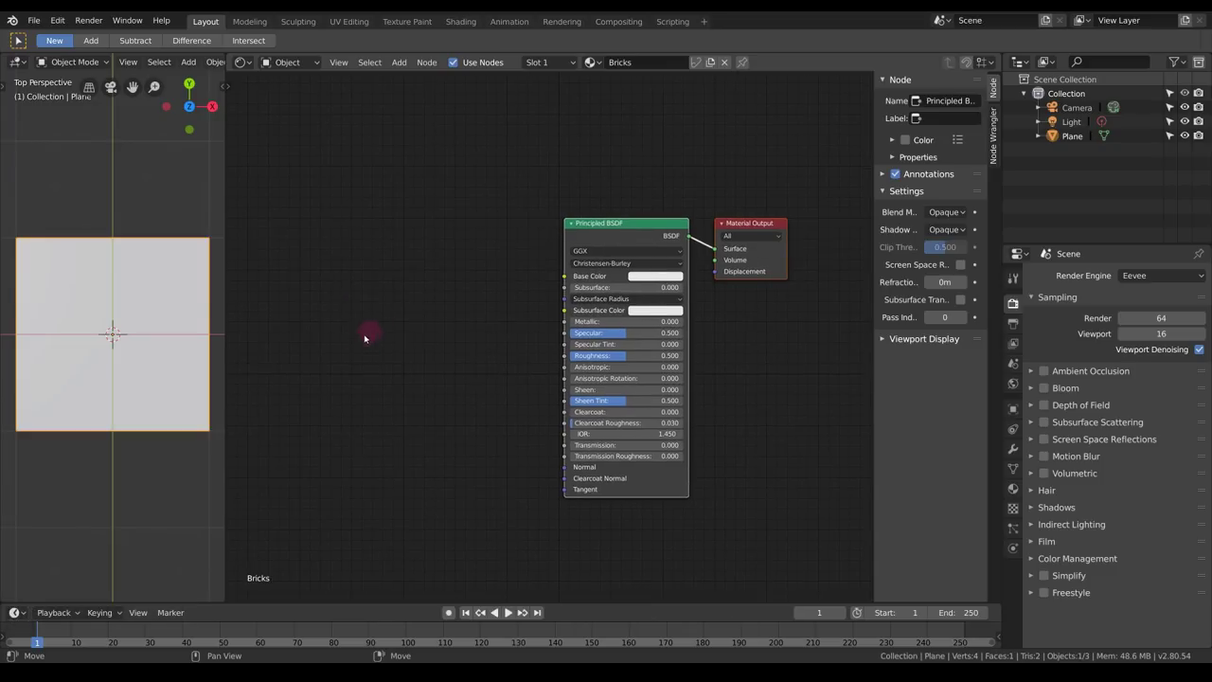
Set the render engine to Cycles and its feature set to Experimental.
key("z")
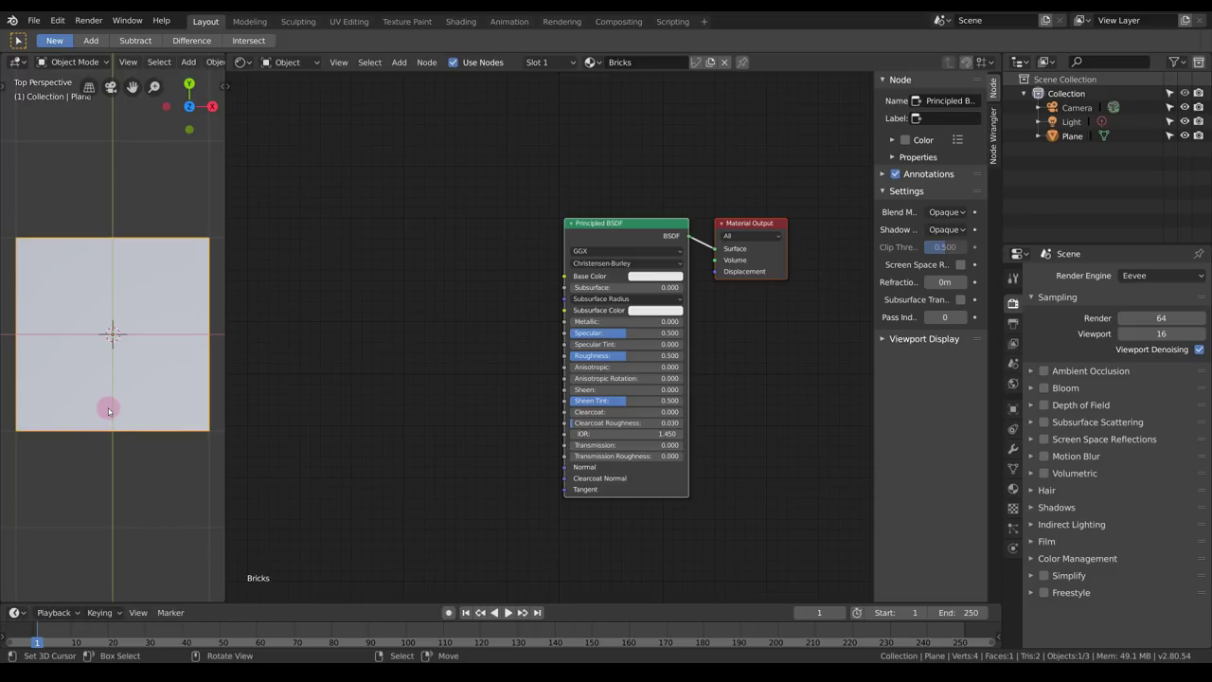
left_click(1145, 276)
left_click(1144, 322)
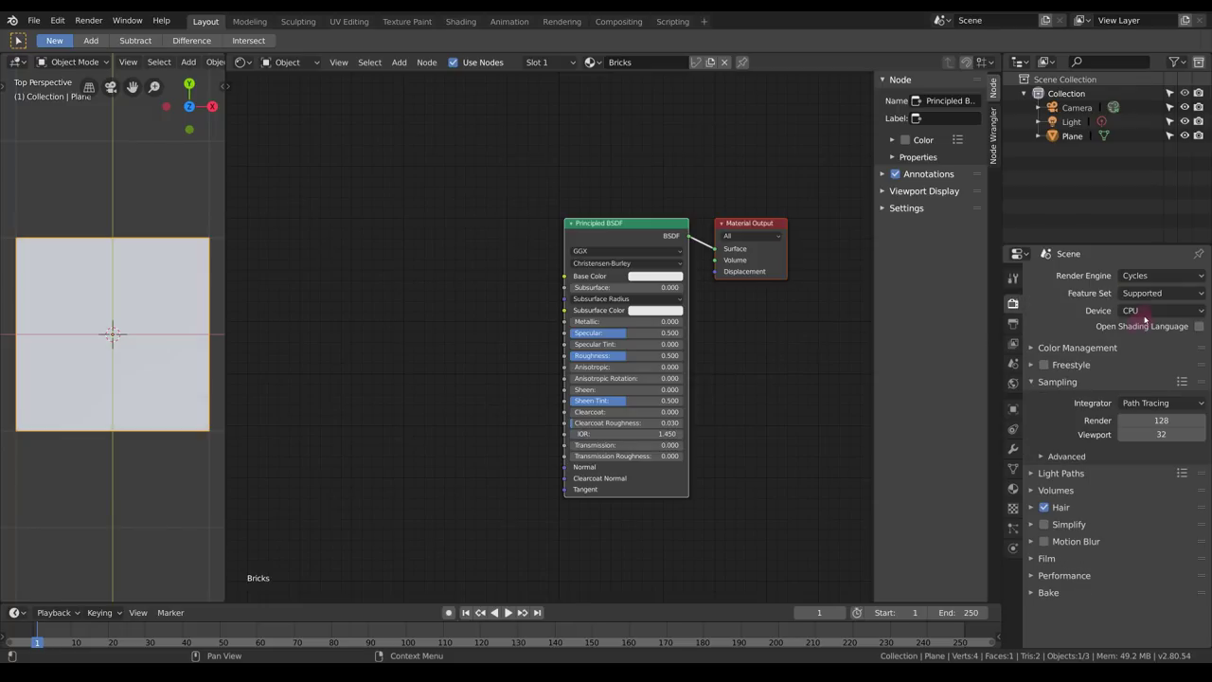
left_click(1147, 295)
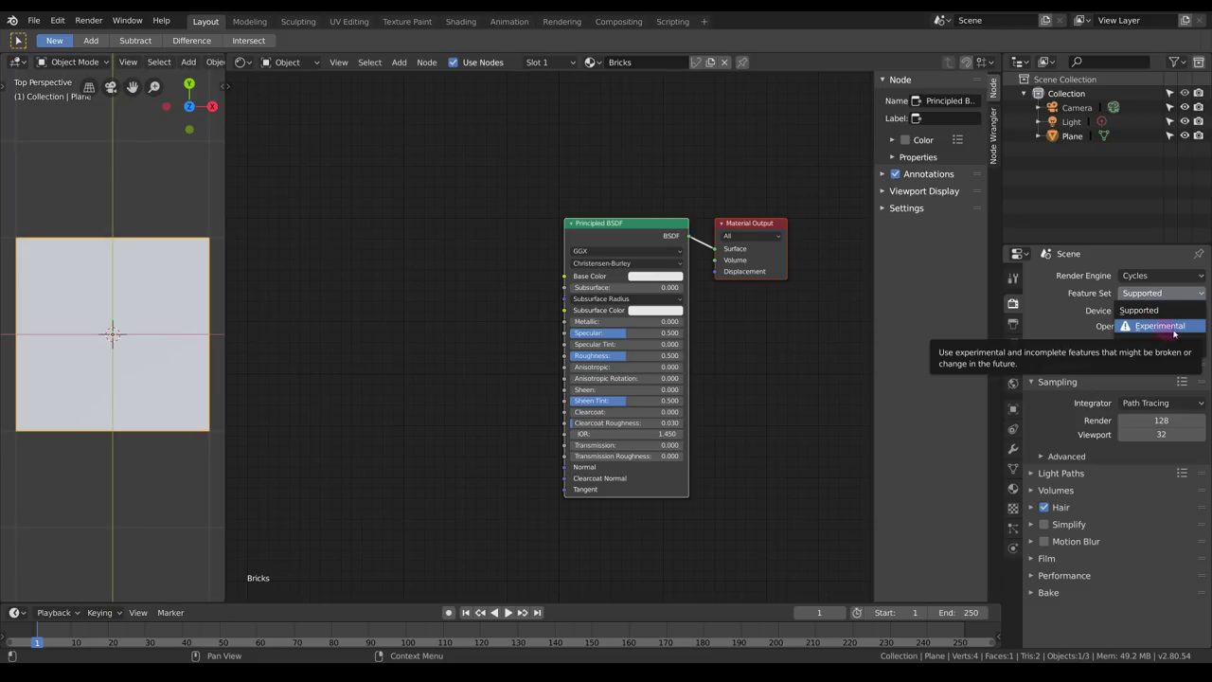
left_click(1161, 324)
Add a Subdivision Surface modifier to the plane with Adaptive enabled, a dicing scale of 1.5 and the Simple type.
left_click(1012, 448)
left_click(1076, 275)
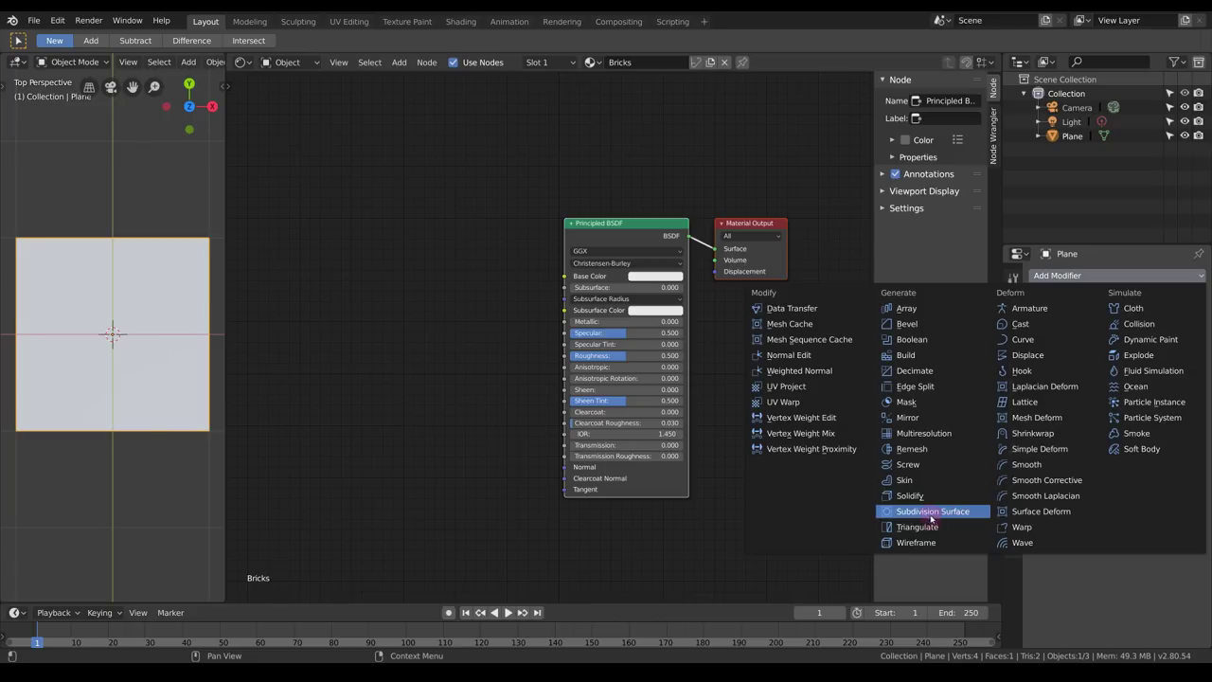
left_click(930, 511)
left_click(1039, 399)
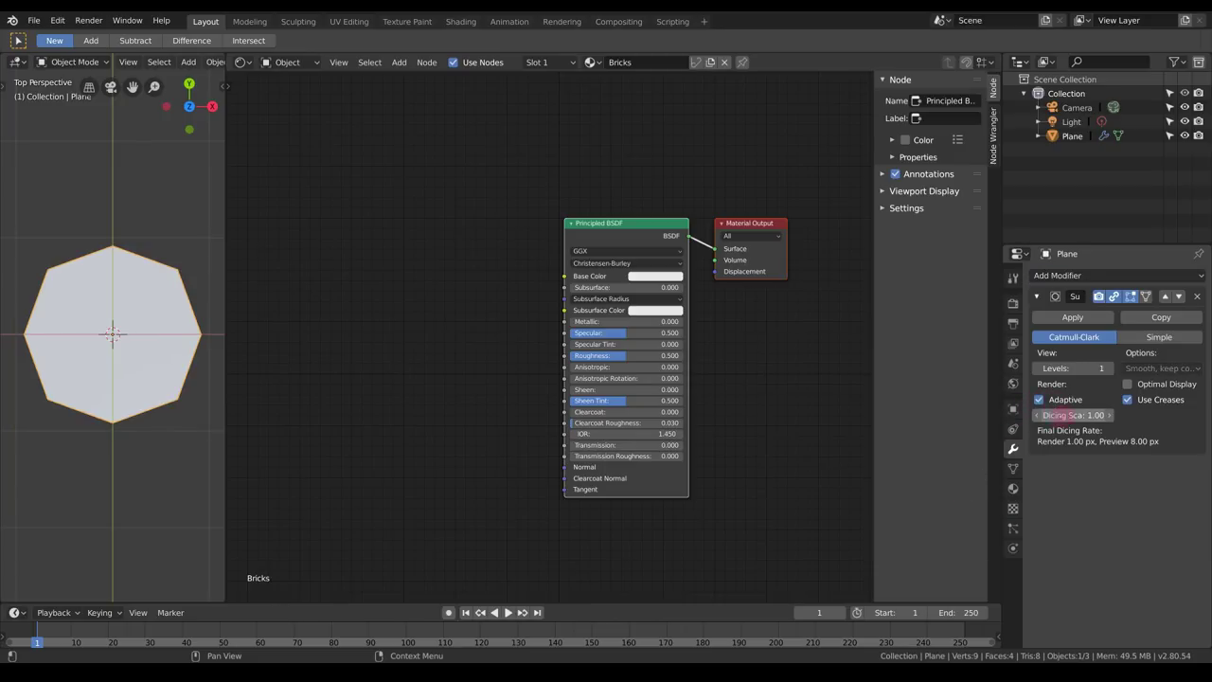
left_click(1063, 414)
type("1.5")
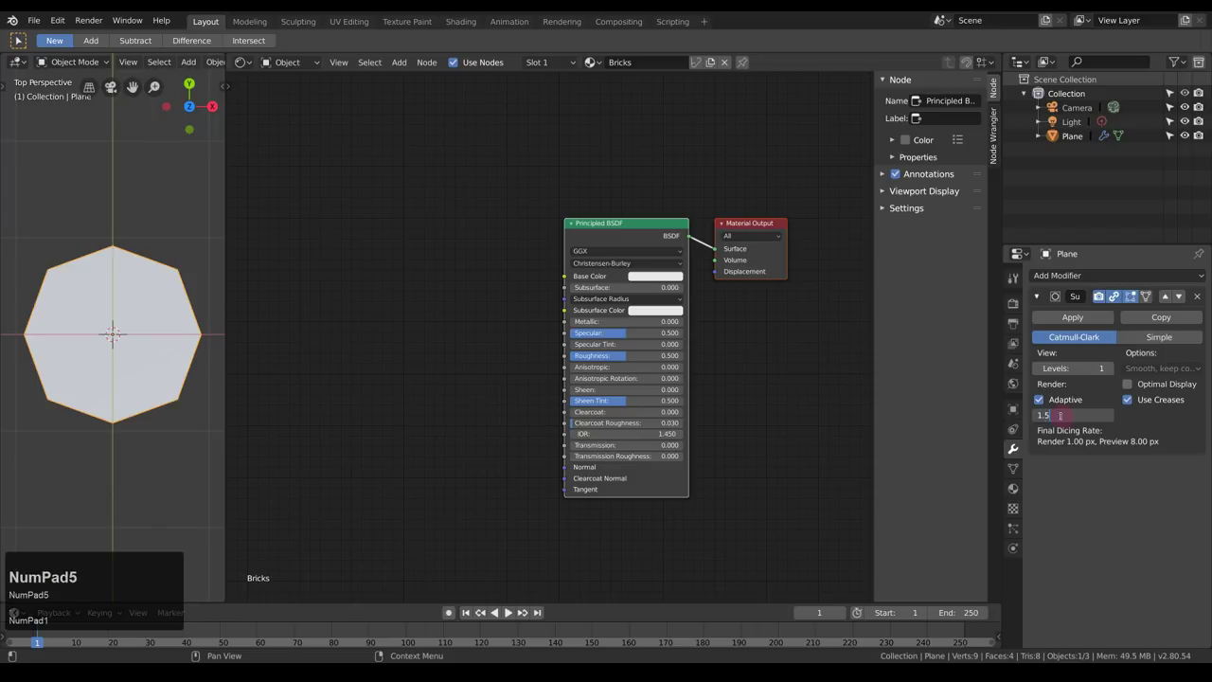
key("KP_Enter")
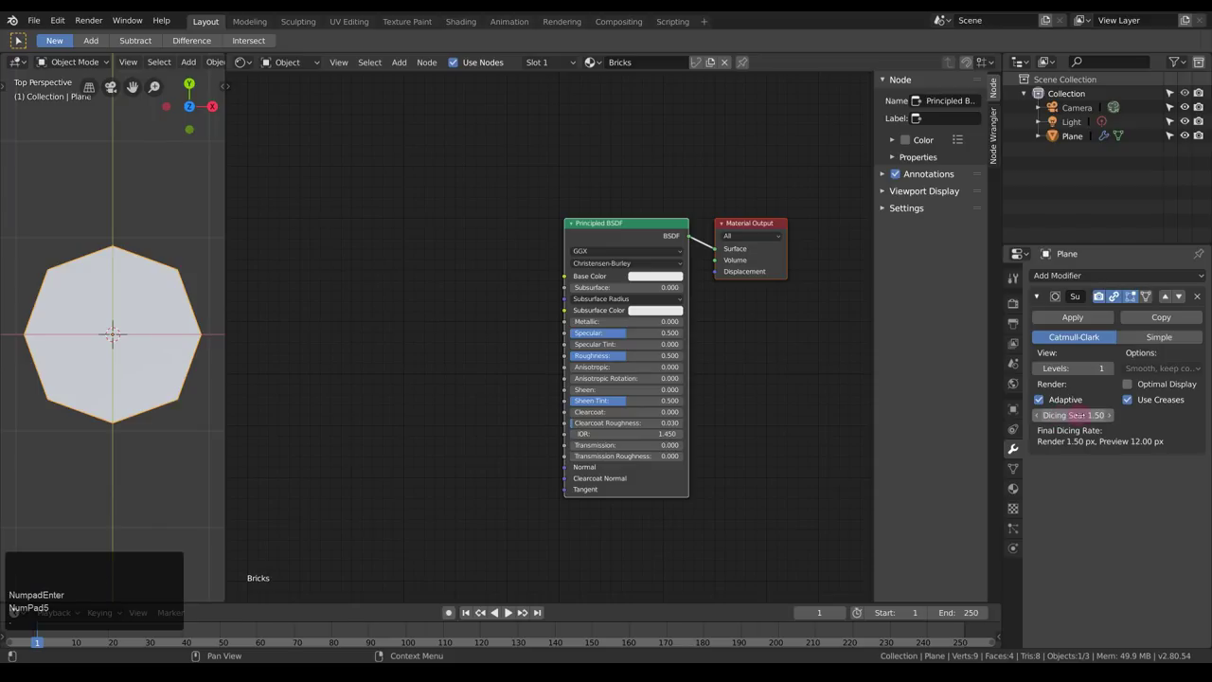
left_click(1161, 341)
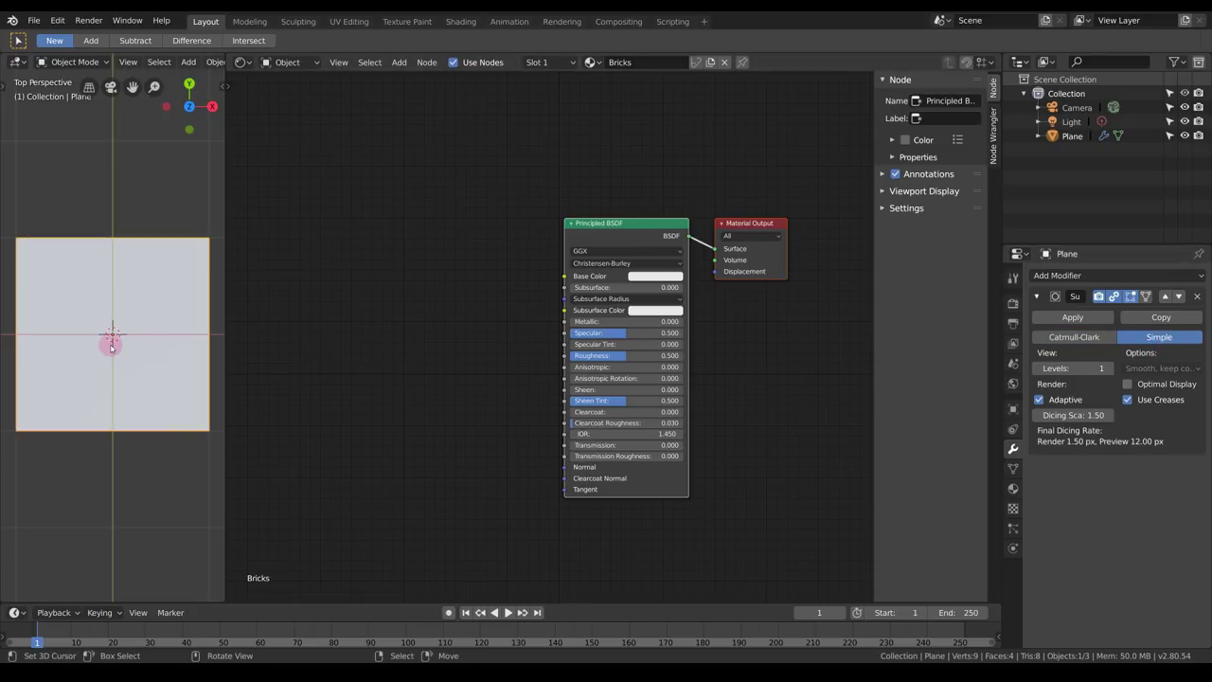
In camera view, move the camera along its local Z axis towards the plane, to about X 1.98 m, Y -1.86 m, Z 1.28 m.
middle_click_drag(143, 351, 121, 288)
key("KP_0")
right_click(135, 251)
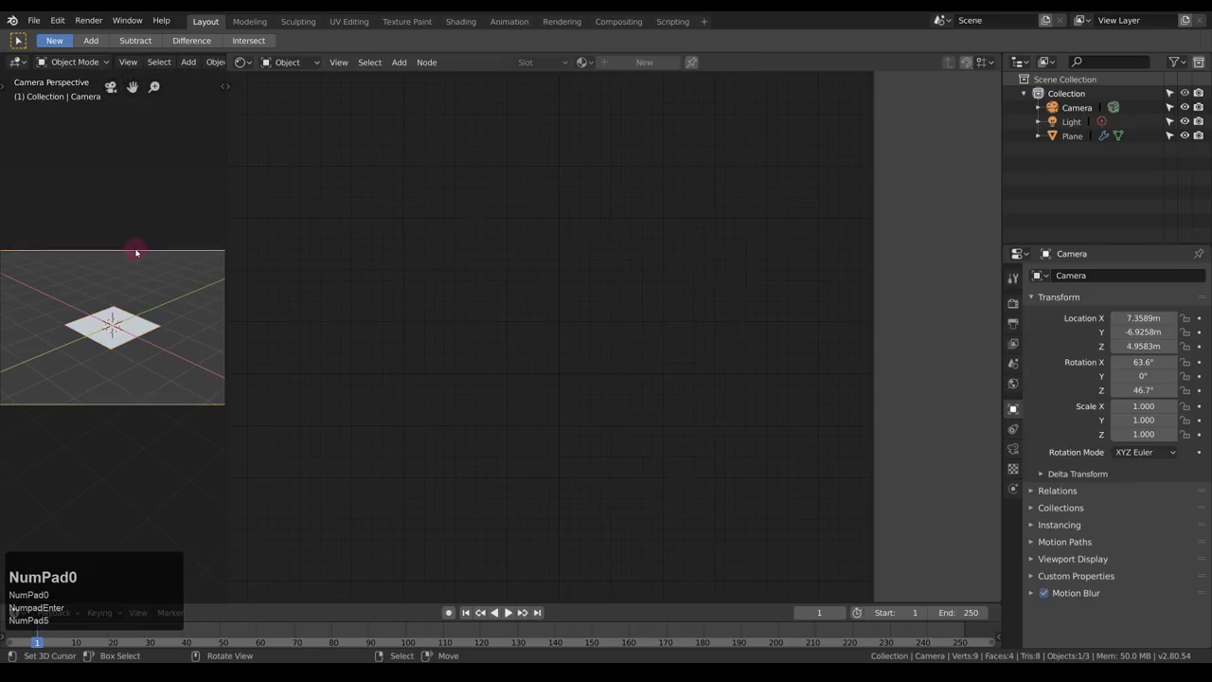
key("g")
middle_click(149, 353)
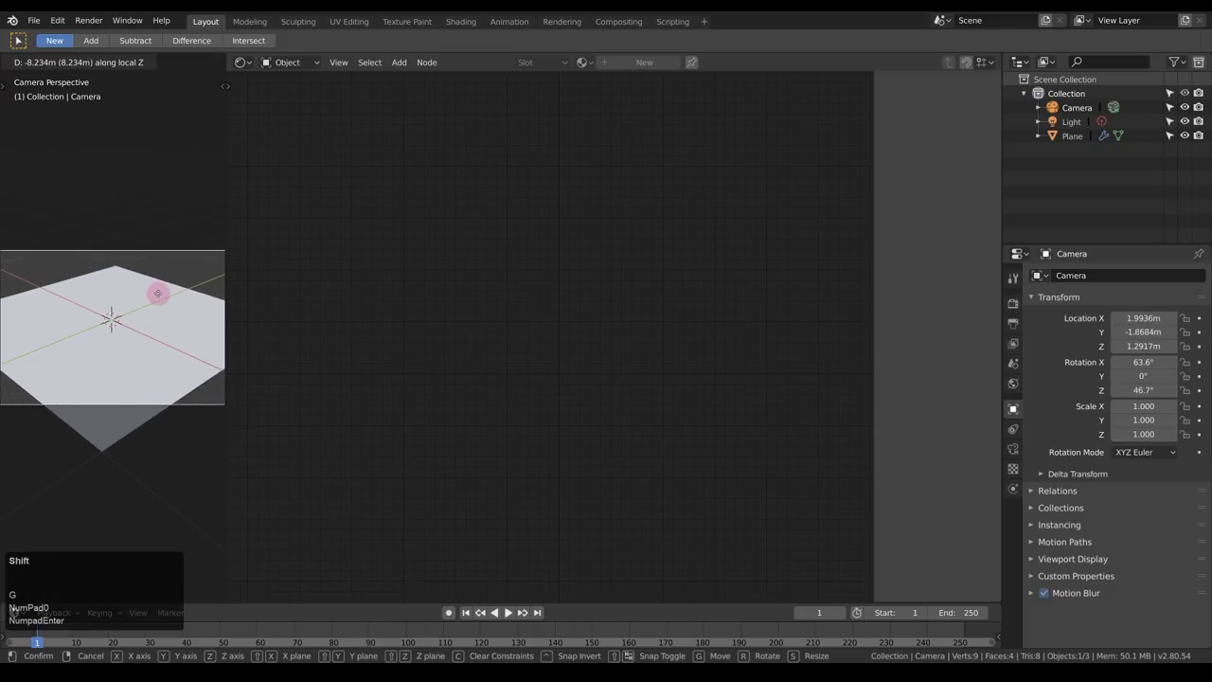
left_click(158, 297)
Move the point light close to the plane, to about X -1.31 m, Y -0.79 m, Z 1.48 m.
middle_click_drag(127, 278, 154, 305)
scroll(135, 319, "down", 5)
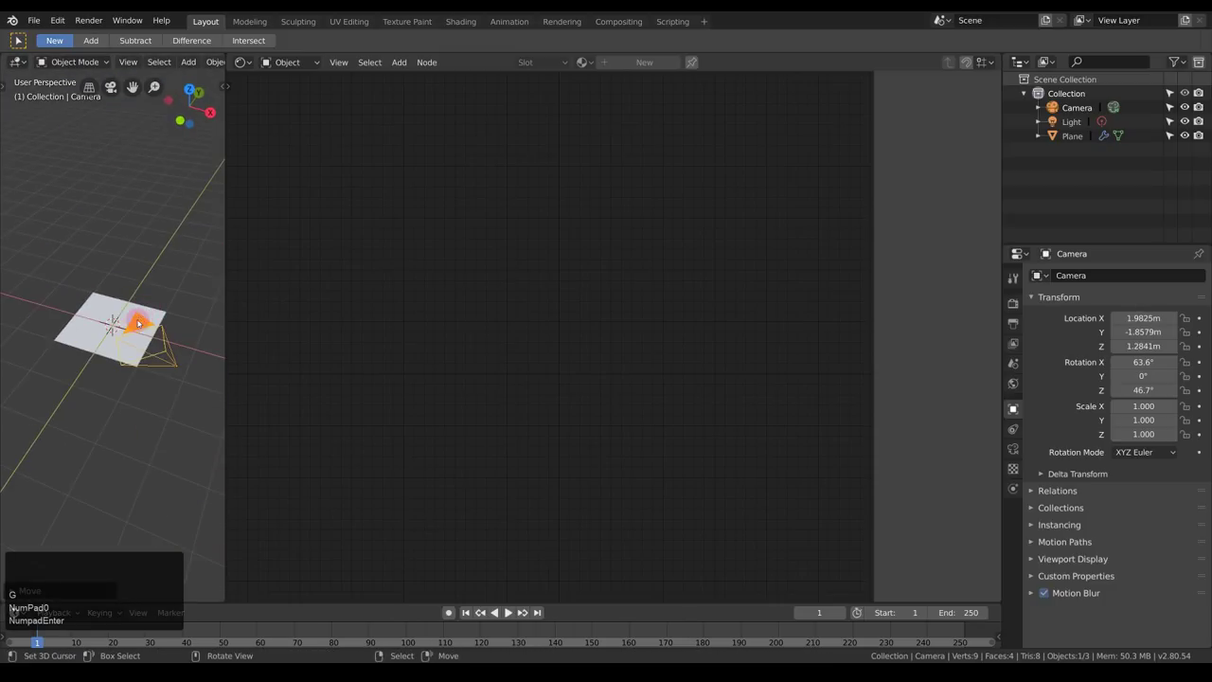
scroll(193, 258, "down", 3)
left_click(198, 235)
middle_click_drag(198, 235, 194, 256)
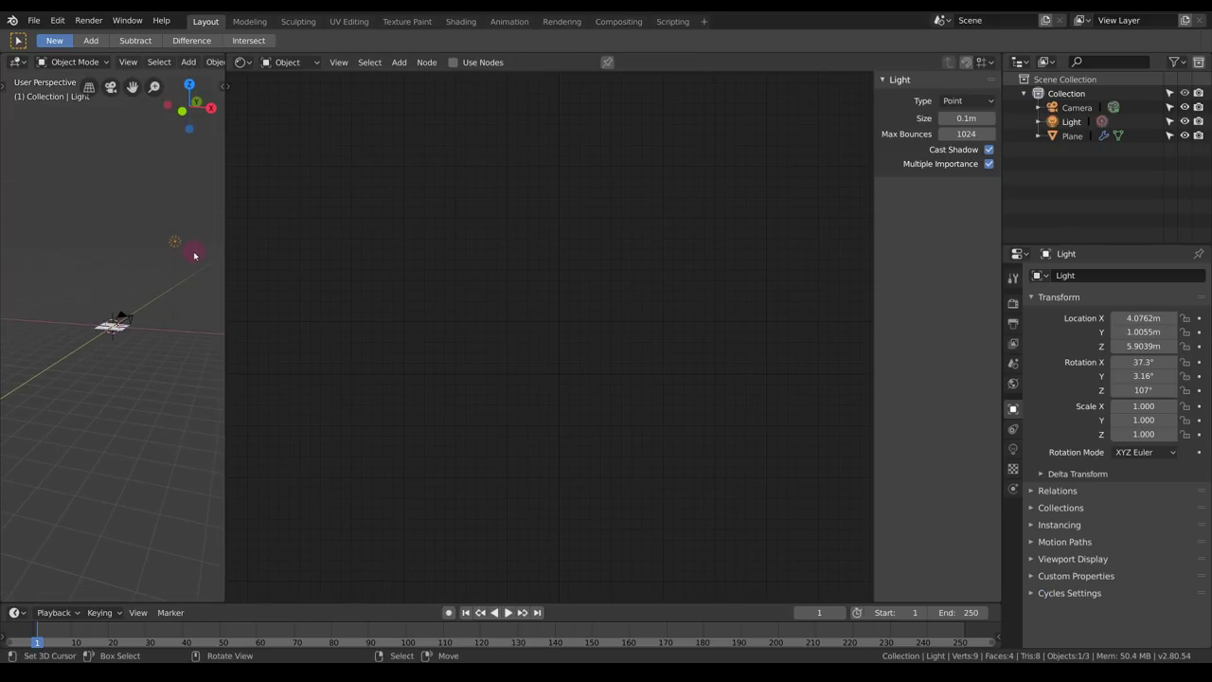
key("g")
left_click(111, 313)
mouse_move(111, 313)
middle_mouse_down()
mouse_move(99, 360)
mouse_move(4, 338)
mouse_move(195, 319)
mouse_move(187, 304)
mouse_move(179, 331)
mouse_move(122, 325)
middle_mouse_up()
key("g")
left_click(142, 305)
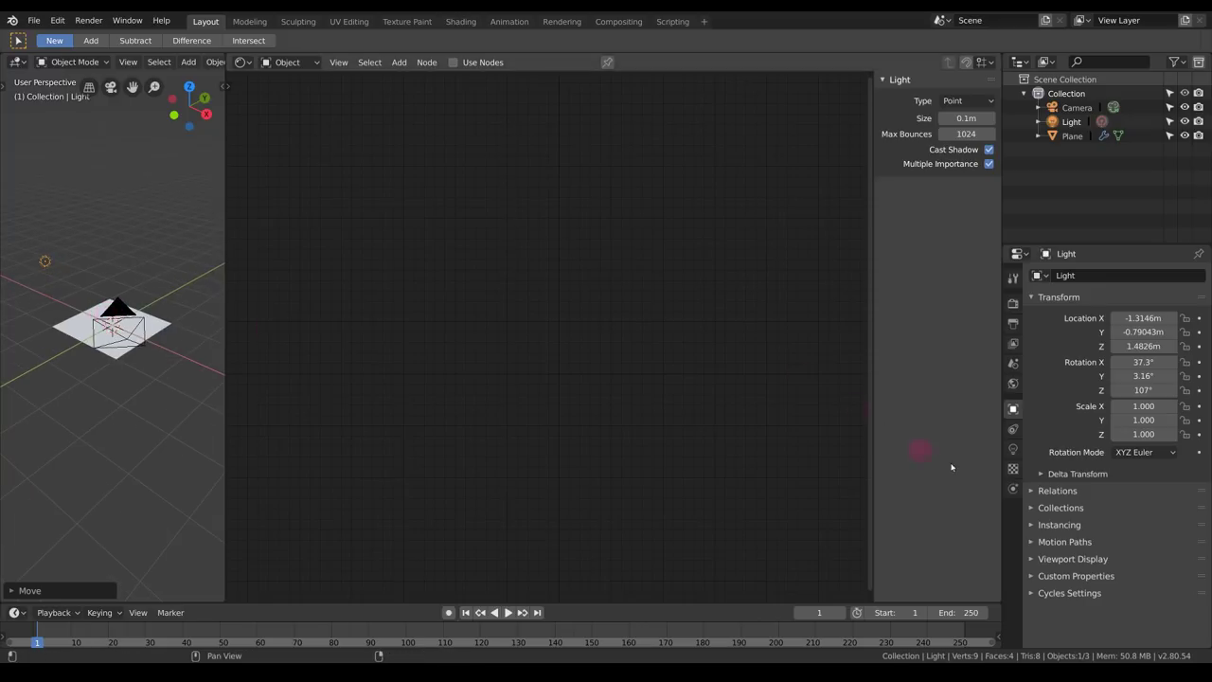
Enable nodes for the light, set its emission strength to 250, and select the plane again.
left_click(1012, 448)
left_click(1108, 461)
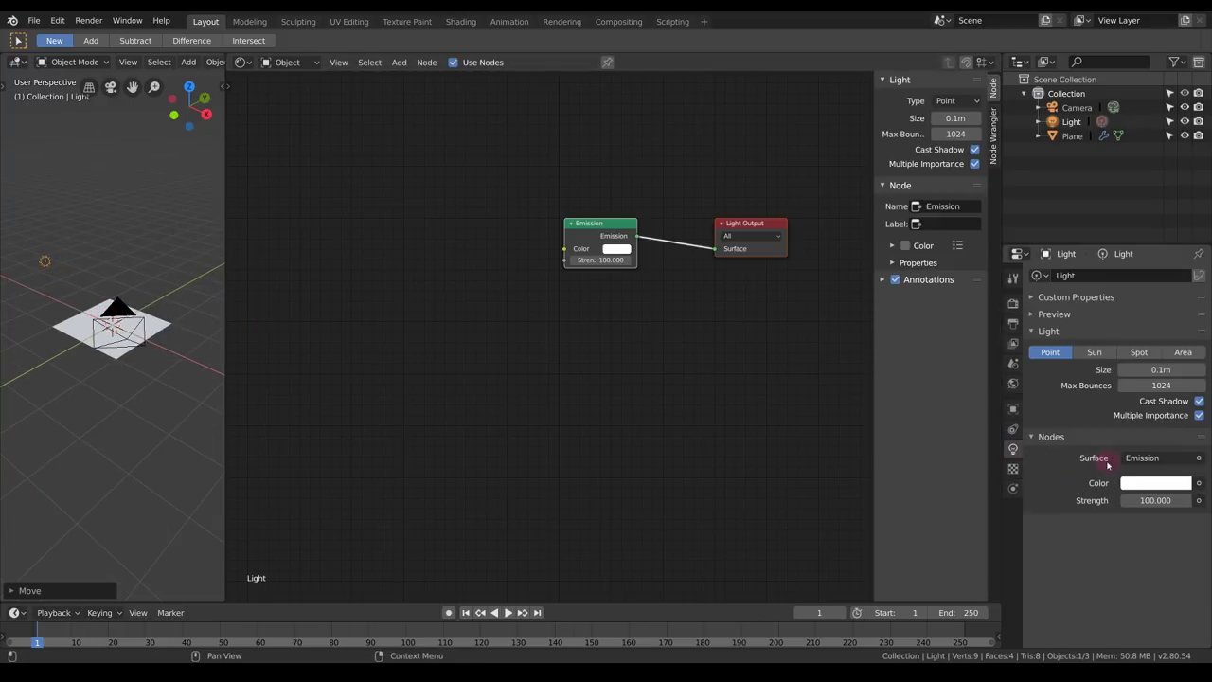
left_click(1149, 500)
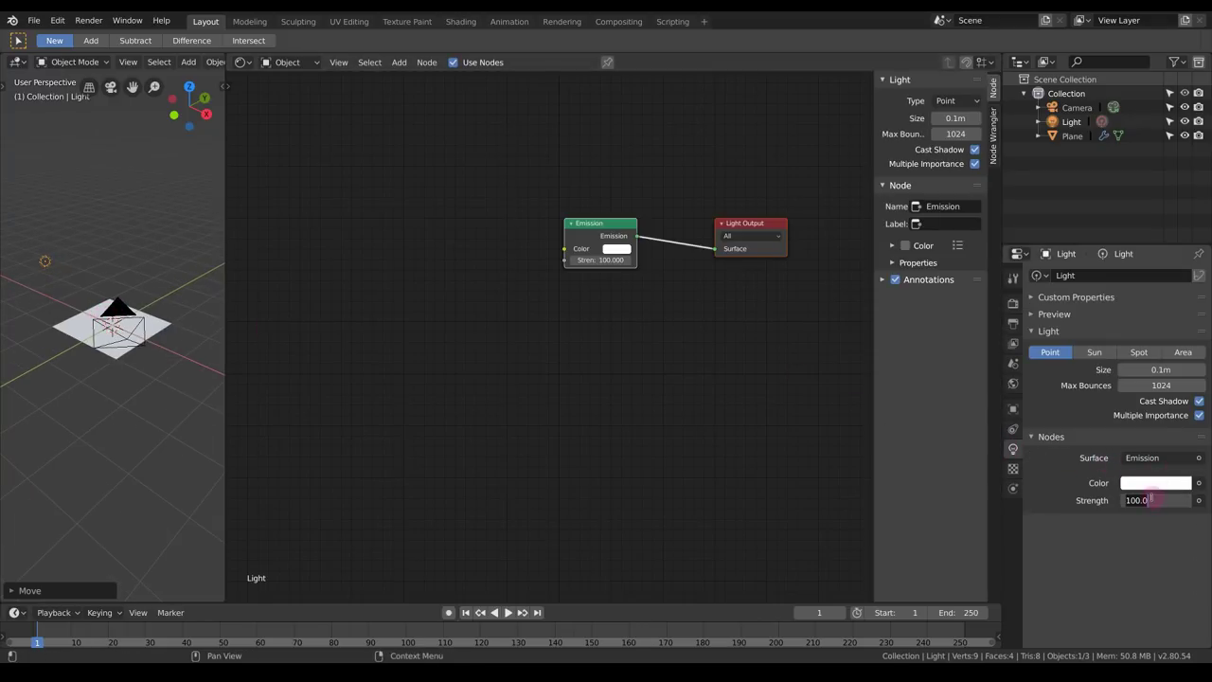
type("250")
key("KP_Enter")
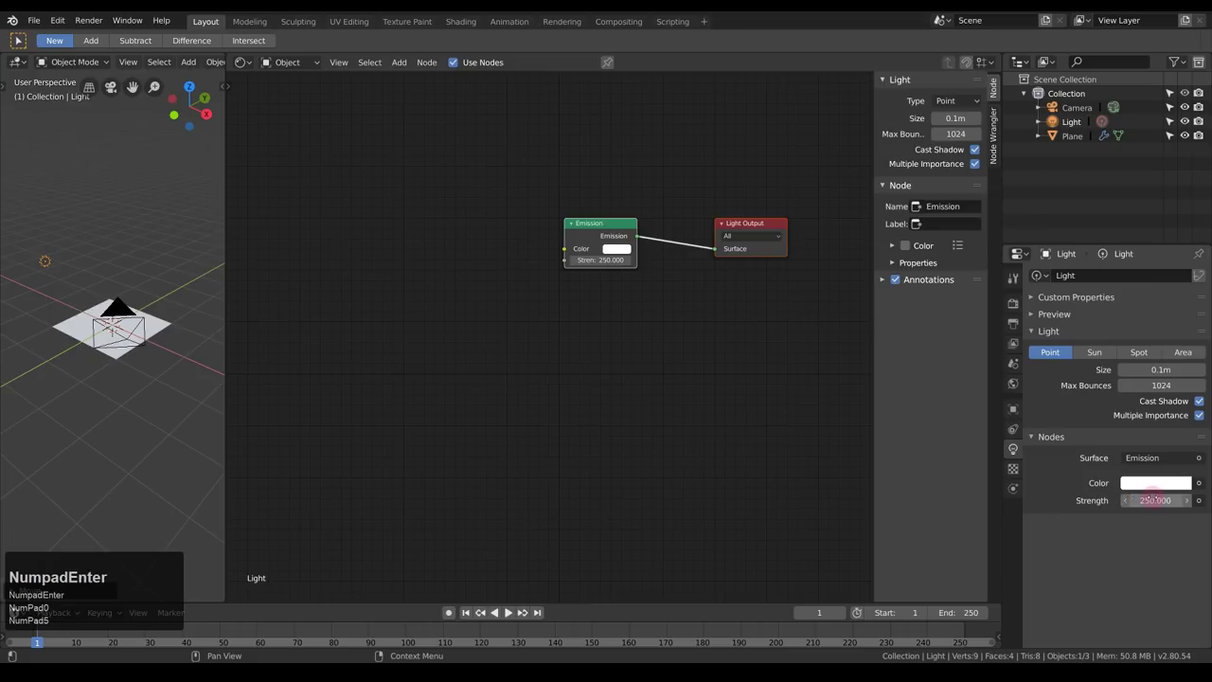
left_click(95, 327)
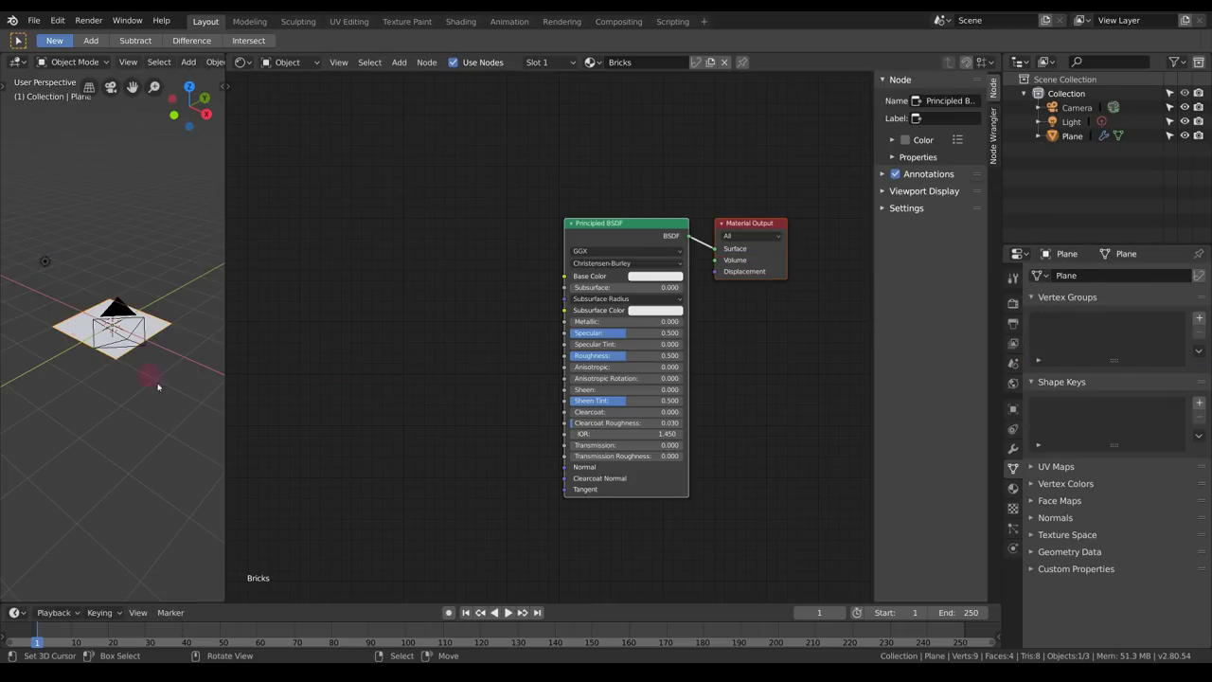
Preview the lit plane through the camera in rendered viewport shading.
key("KP_0")
key("z")
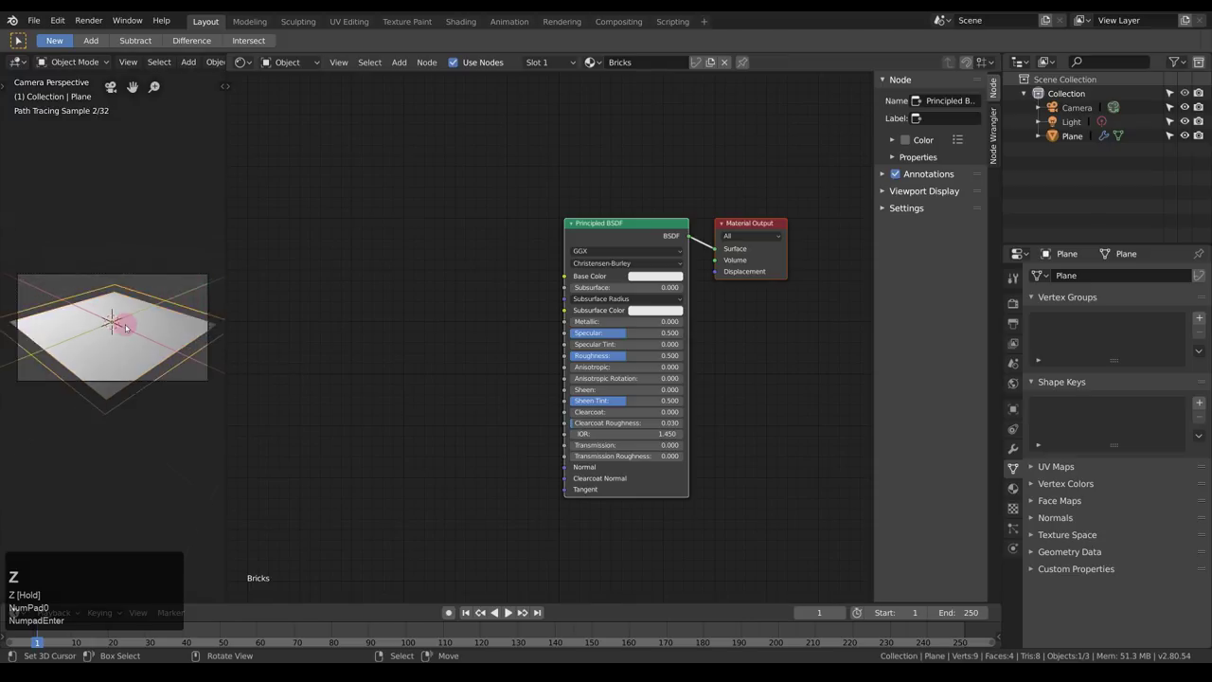
scroll(119, 334, "down", 3)
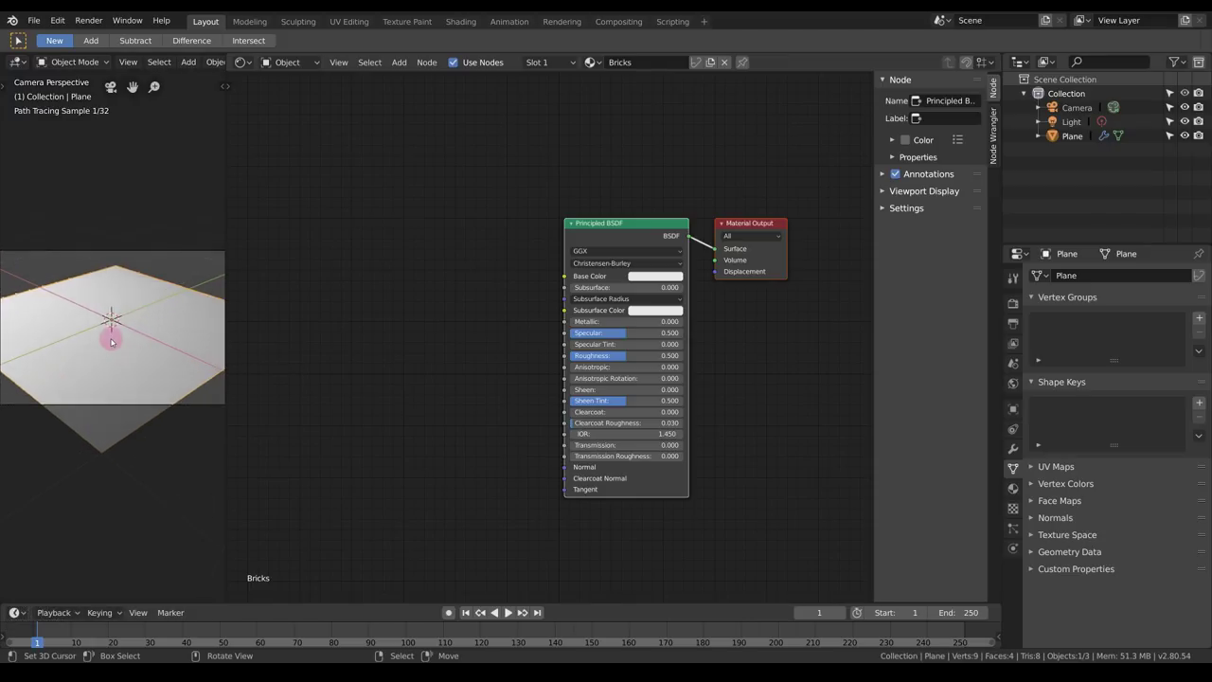
key("Home")
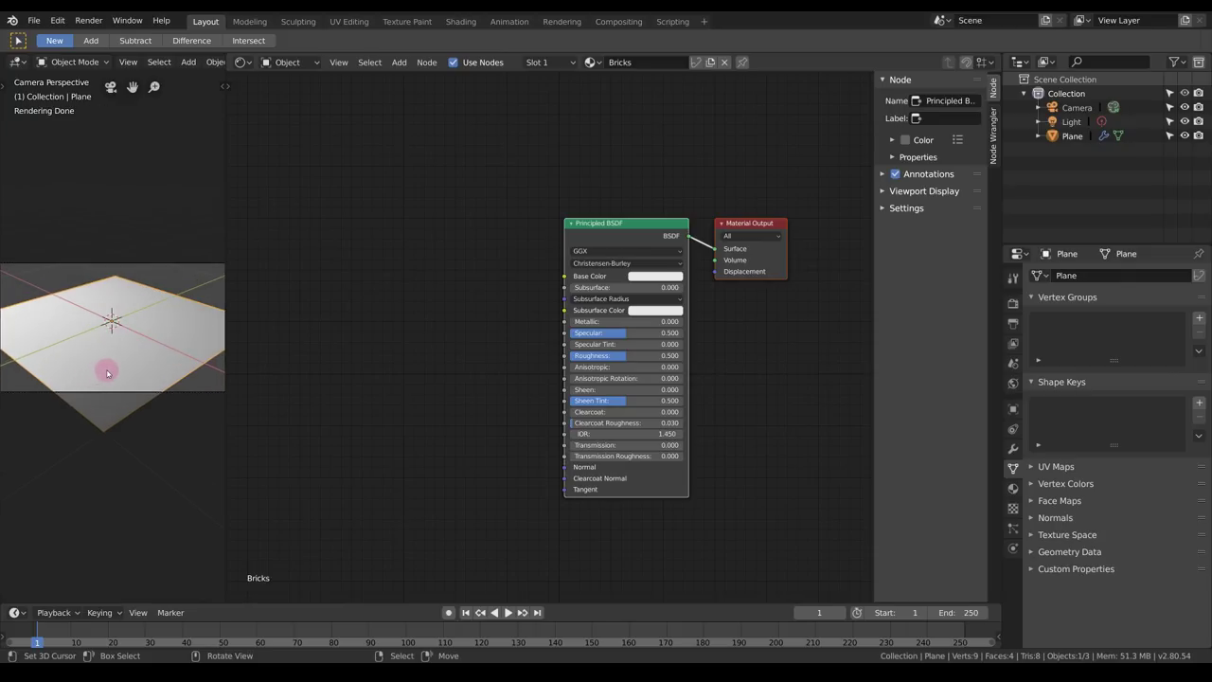
Switch the viewport to material preview shading in top orthographic view and reselect the plane.
key("z")
mouse_move(142, 322)
middle_mouse_down()
mouse_move(120, 314)
mouse_move(119, 328)
middle_mouse_up()
key("alt+a")
key("KP_7")
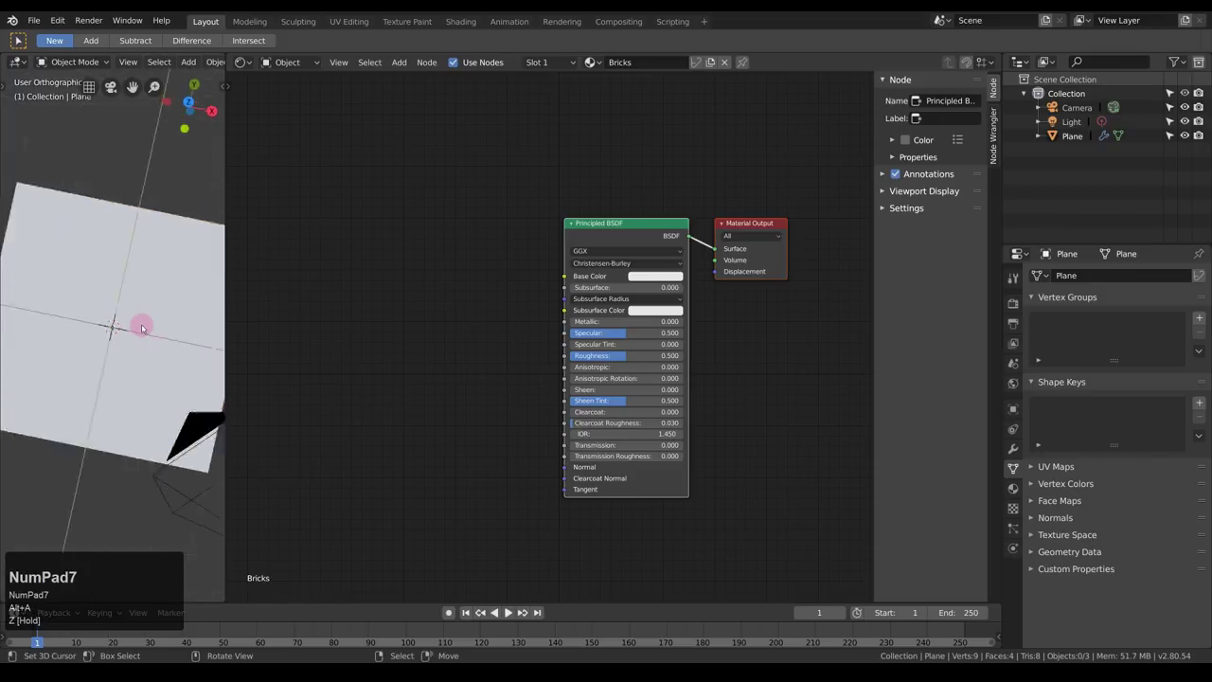
scroll(151, 322, "up", 1)
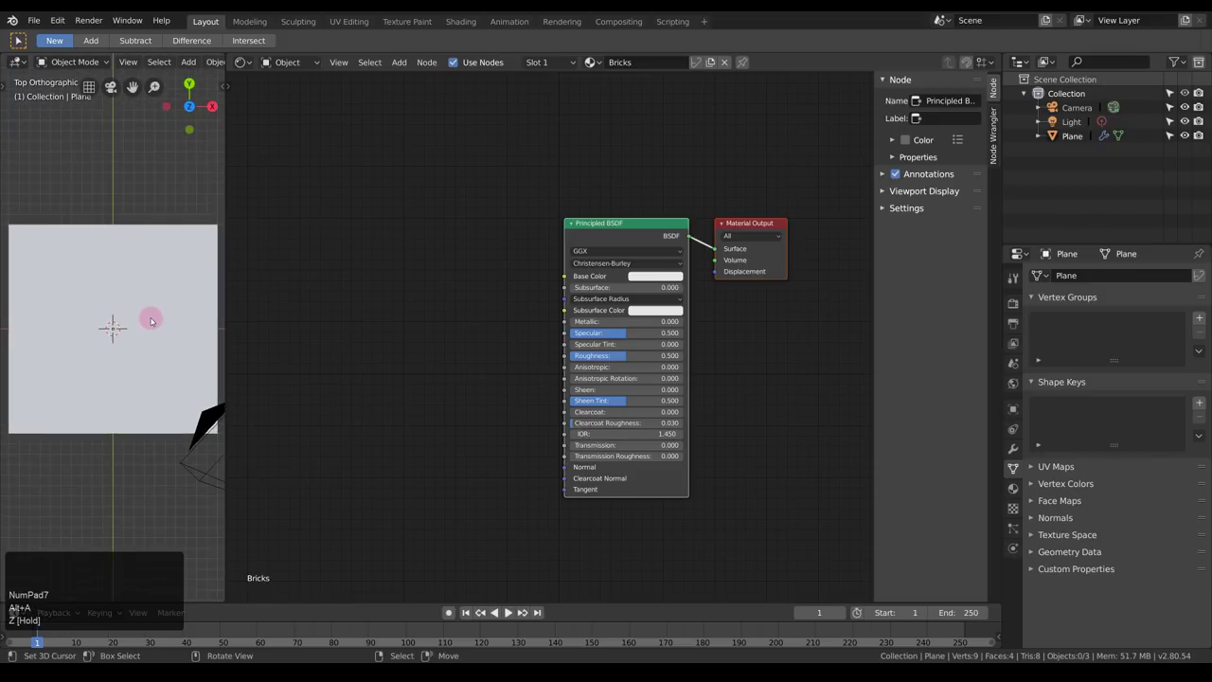
left_click(152, 327)
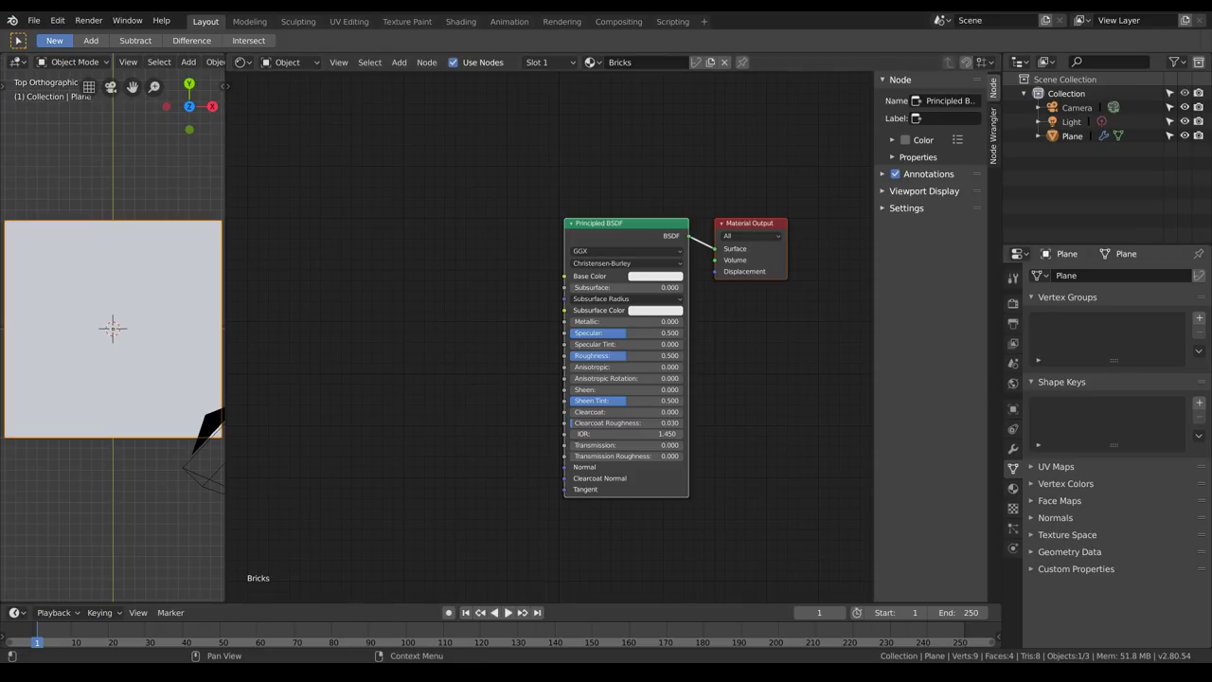
Append the bricks node group from the NodeTree data of the file Brcks-v1_1.blend.
mouse_move(863, 266)
left_mouse_down()
mouse_move(811, 233)
mouse_move(858, 267)
left_mouse_up()
left_click_drag(678, 369, 313, 266)
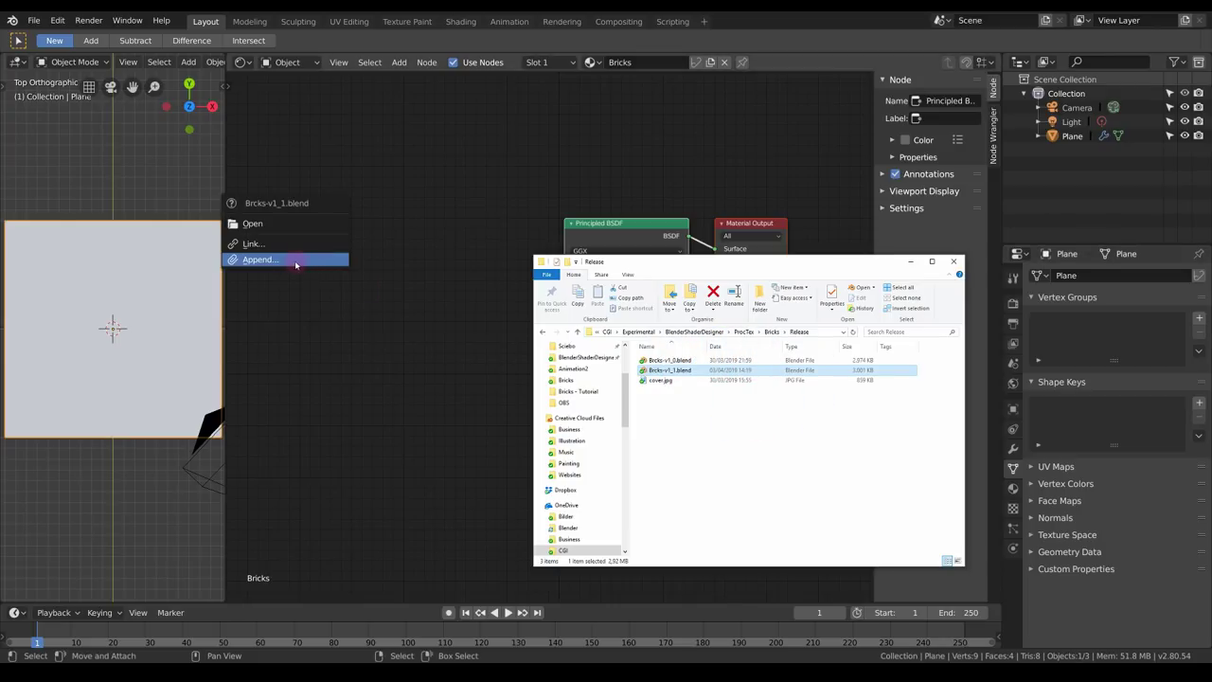
left_click(274, 259)
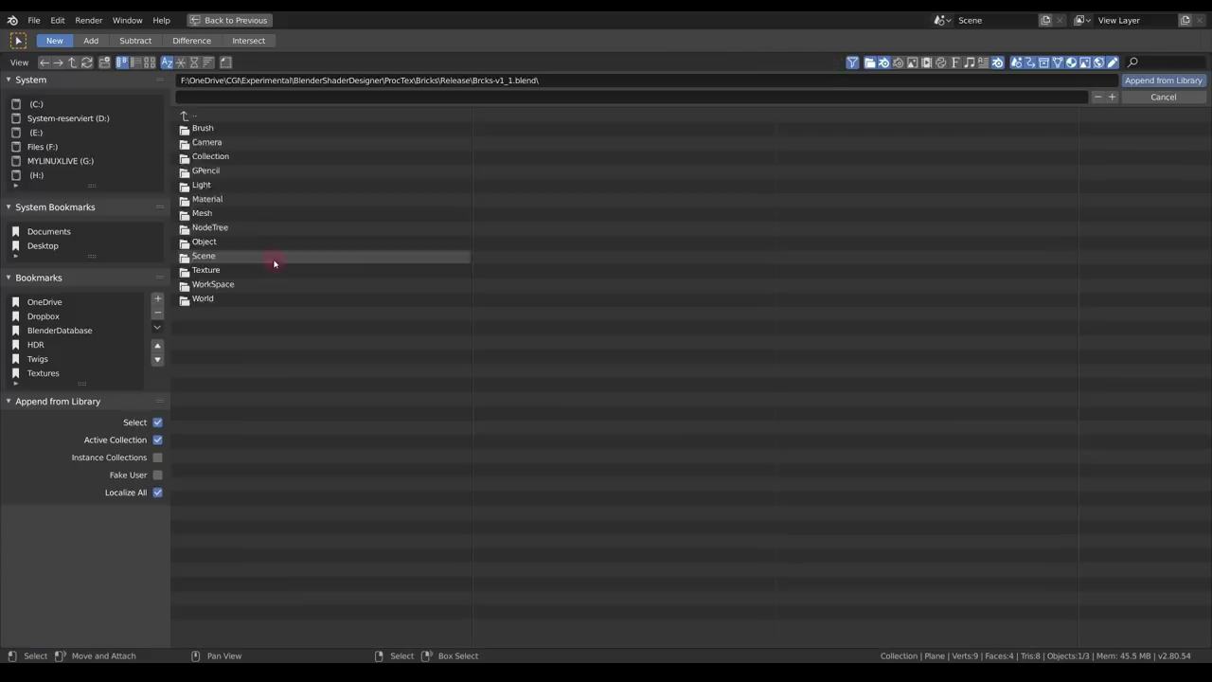
double_click(221, 227)
left_click(232, 128)
double_click(239, 129)
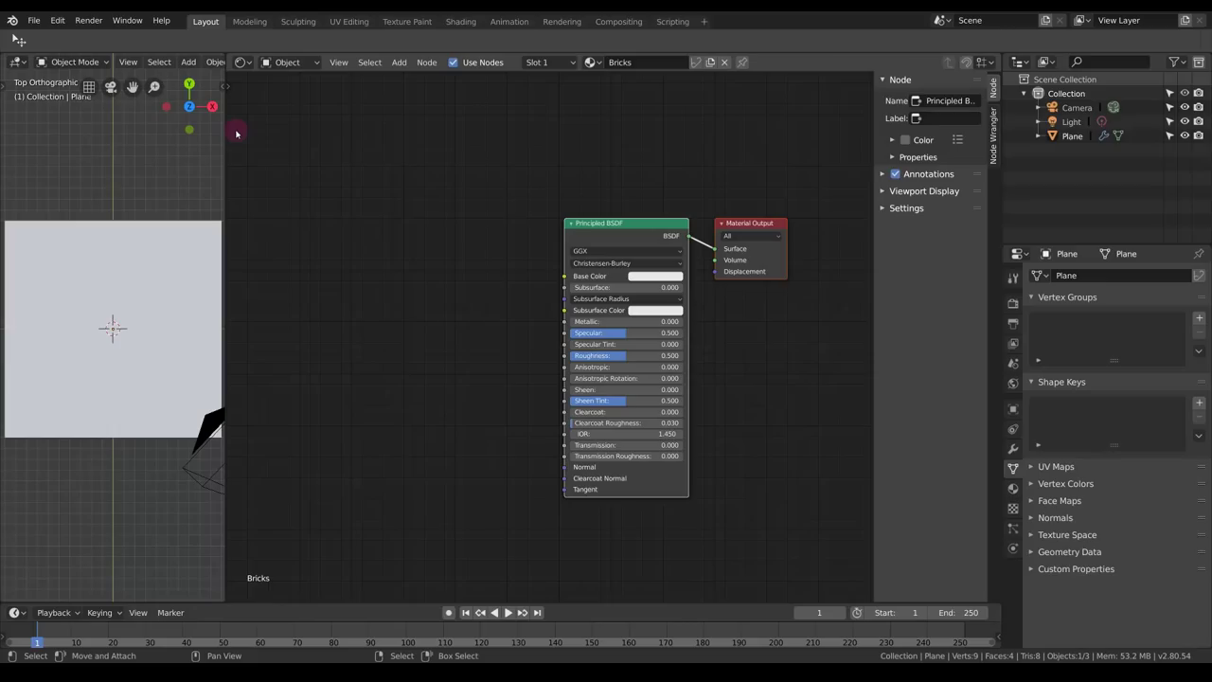
Add the Bricks_v1.1 node group to the Bricks material and place it before the Principled BSDF.
middle_click_drag(416, 324, 527, 297)
key("shift+a")
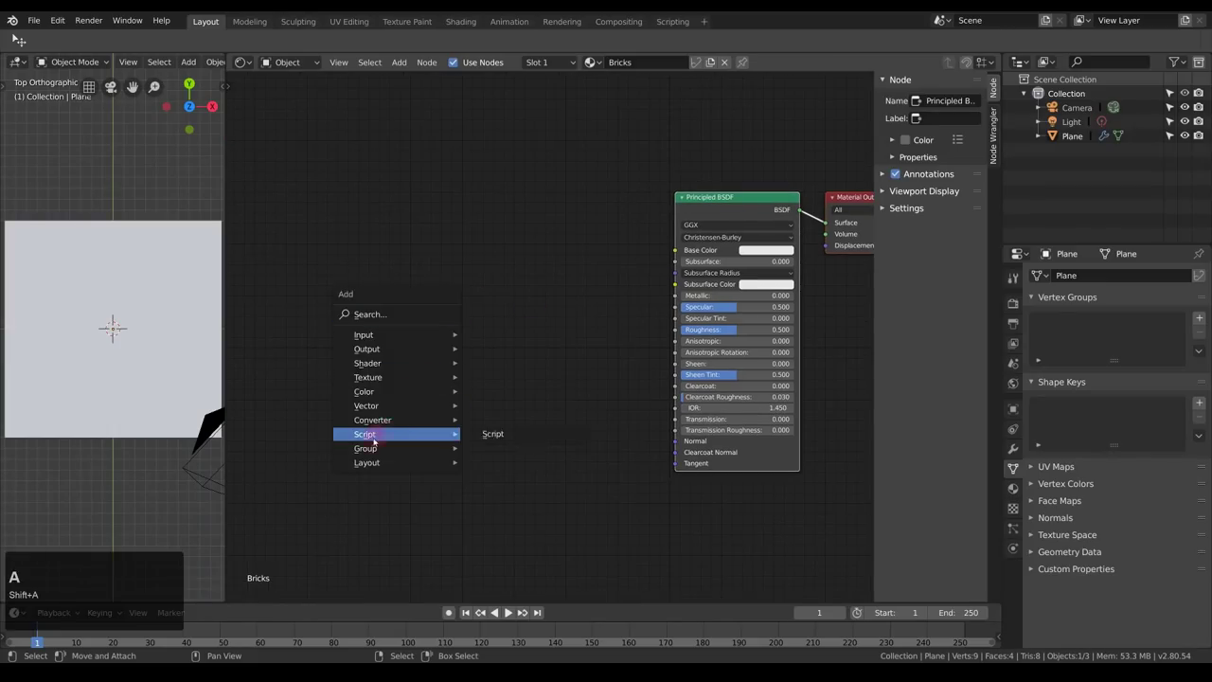
mouse_move(368, 449)
left_click(502, 486)
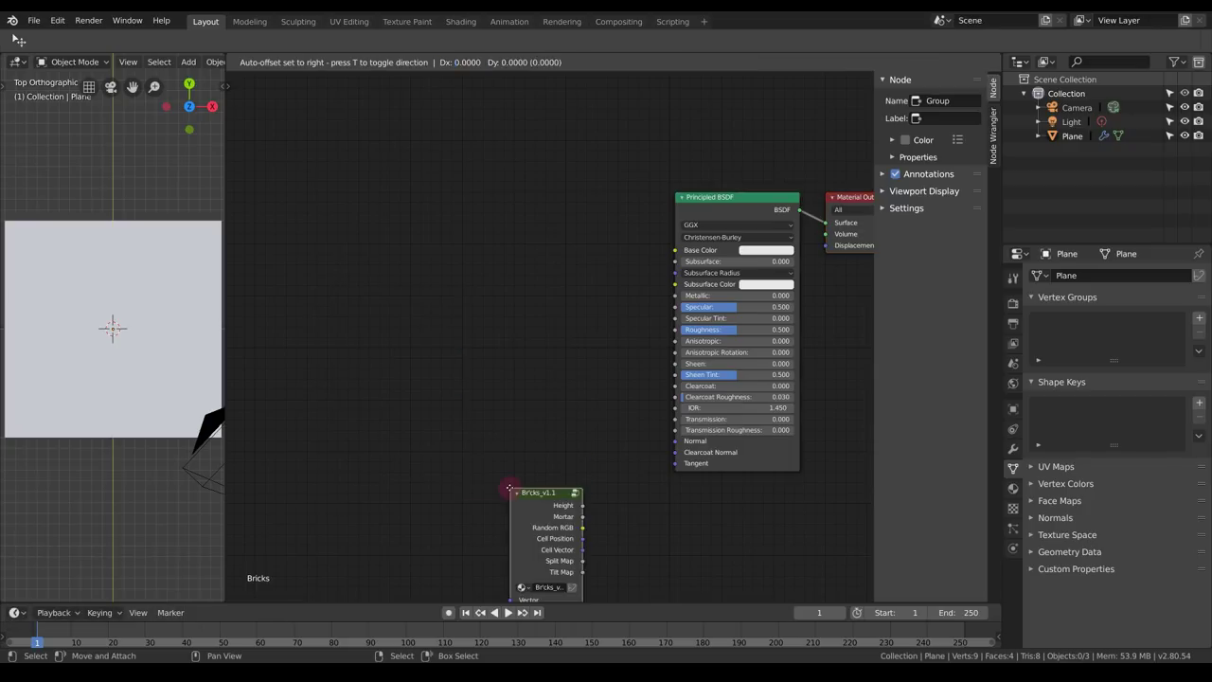
left_click(445, 231)
left_click_drag(444, 231, 412, 216)
left_click_drag(440, 276, 504, 275)
left_click_drag(429, 220, 395, 260)
middle_click_drag(411, 420, 423, 384)
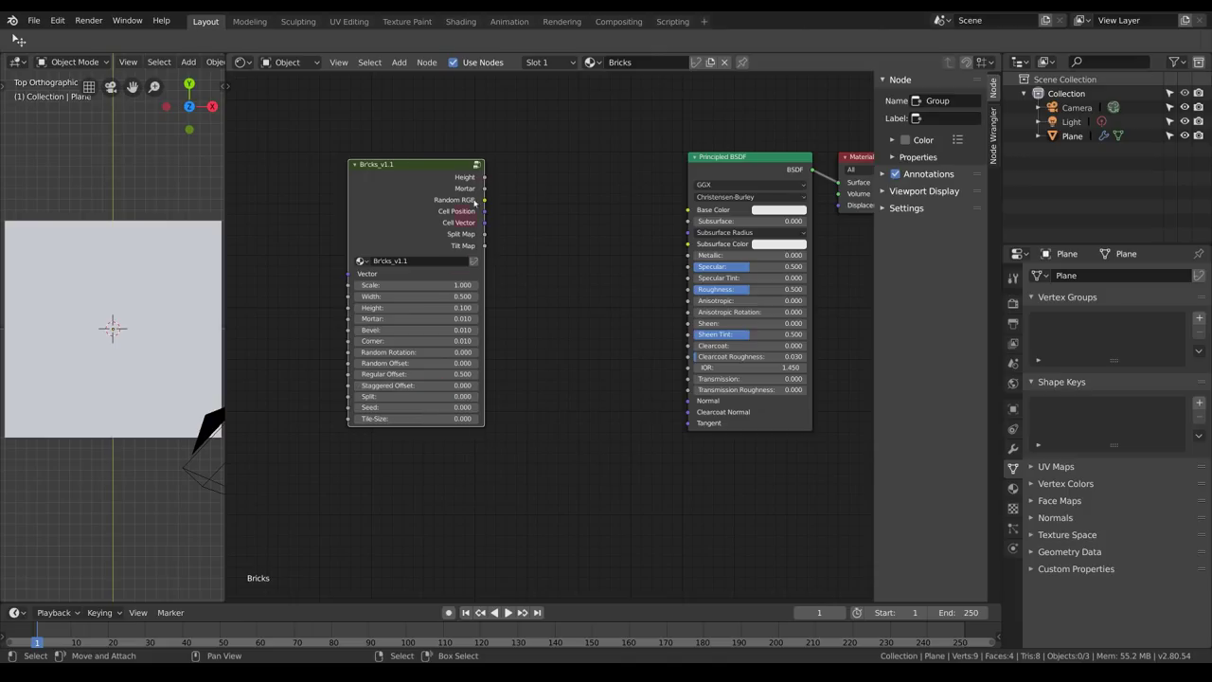
Preview the Height output of the Bricks_v1.1 group on the plane through a Viewer node.
middle_click_drag(464, 188, 483, 246)
left_click(446, 258, "ctrl+shift")
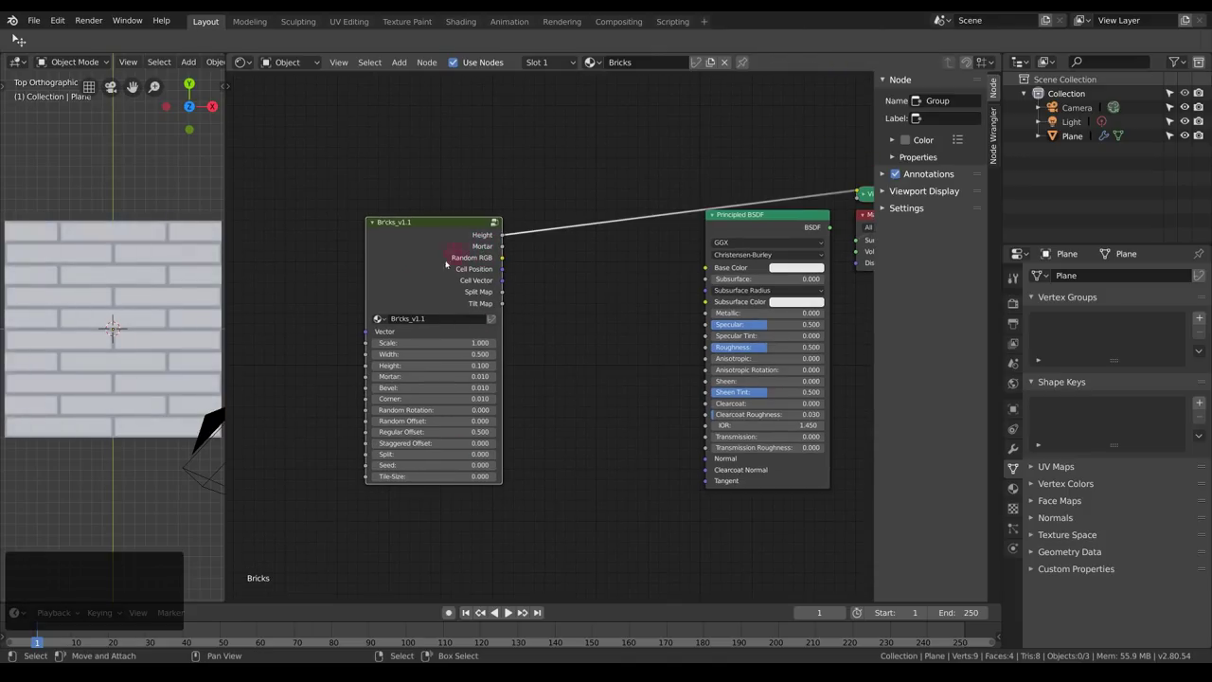
scroll(139, 325, "down", 1)
scroll(139, 325, "up", 1)
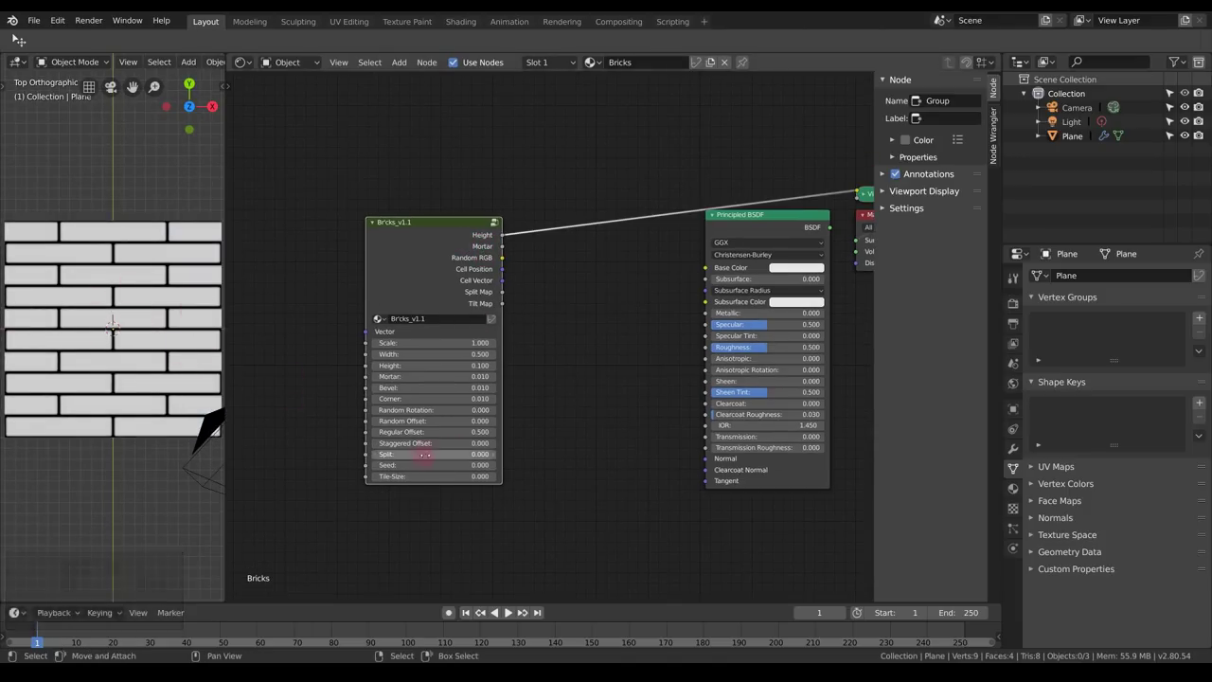
Set the Bricks_v1.1 group's Regular Offset to 0 and its Staggered Offset to 1/3.
mouse_move(440, 431)
left_mouse_down("shift")
mouse_move(462, 431)
mouse_move(430, 432)
left_mouse_up("shift")
left_click(430, 432)
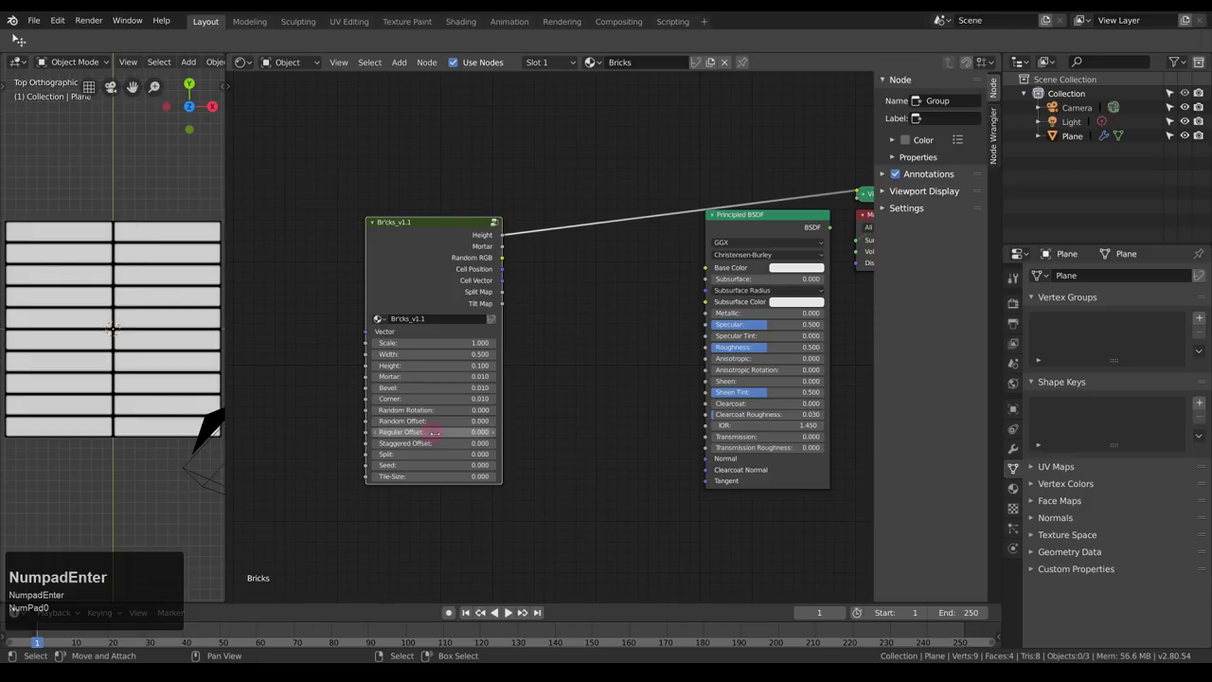
left_click(492, 447)
left_click(492, 447)
left_click(492, 447)
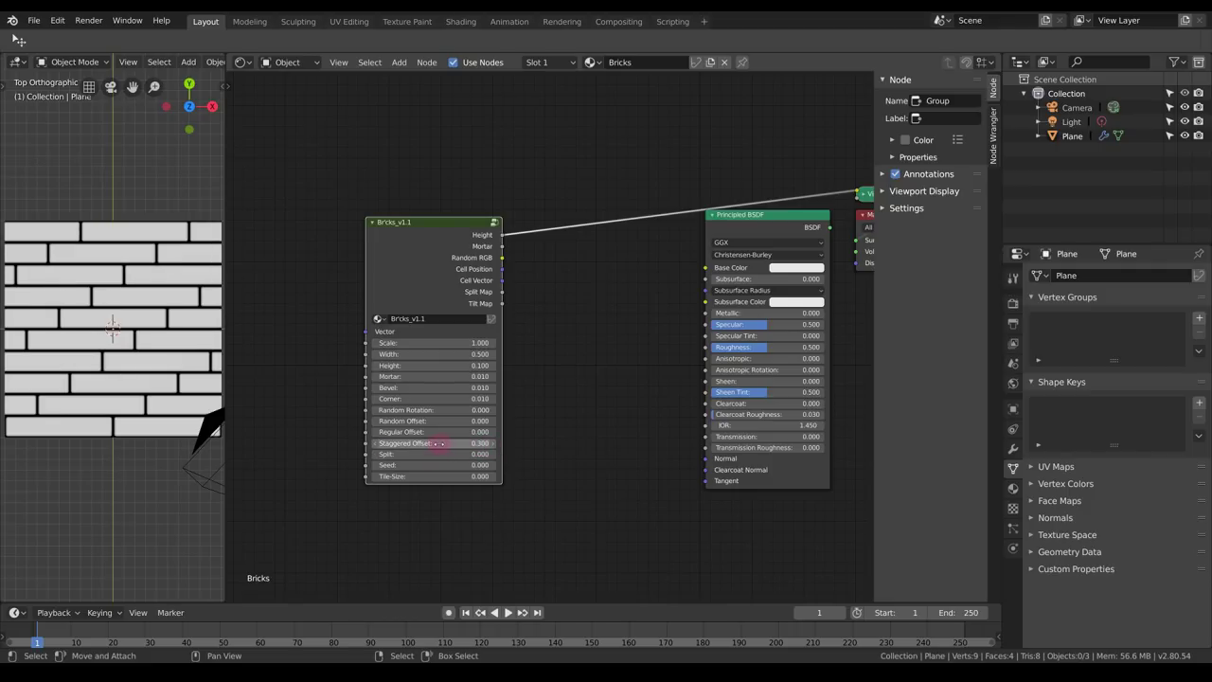
left_click(442, 443)
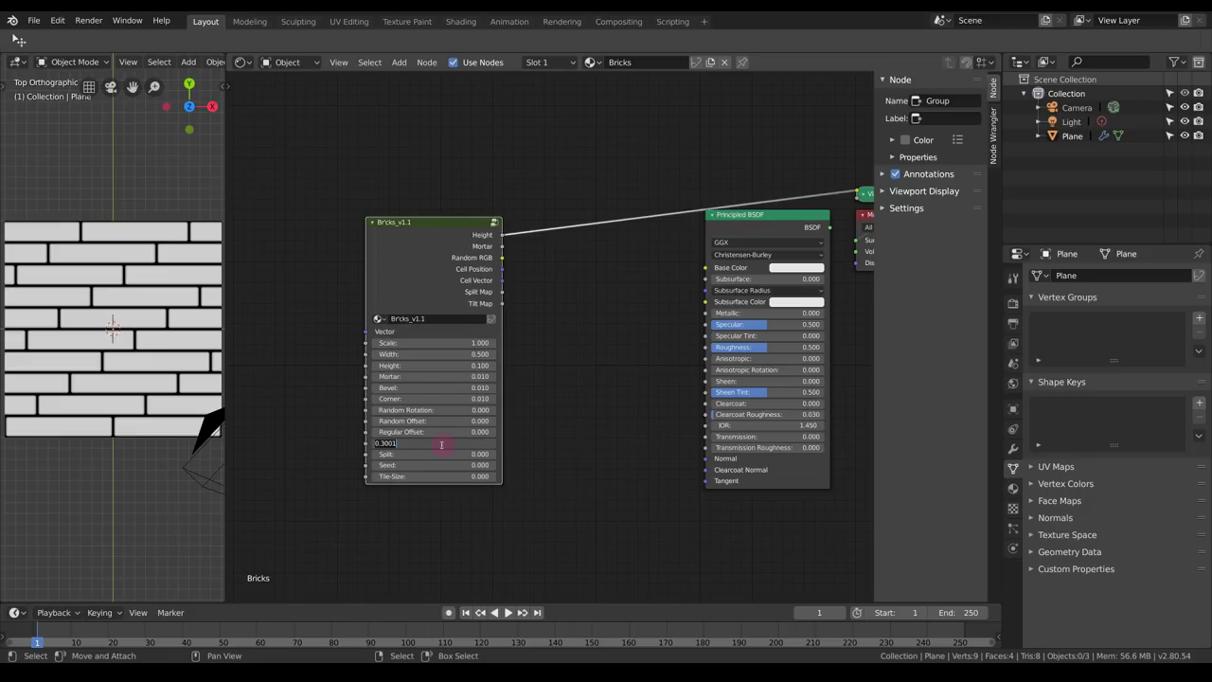
type("1/3")
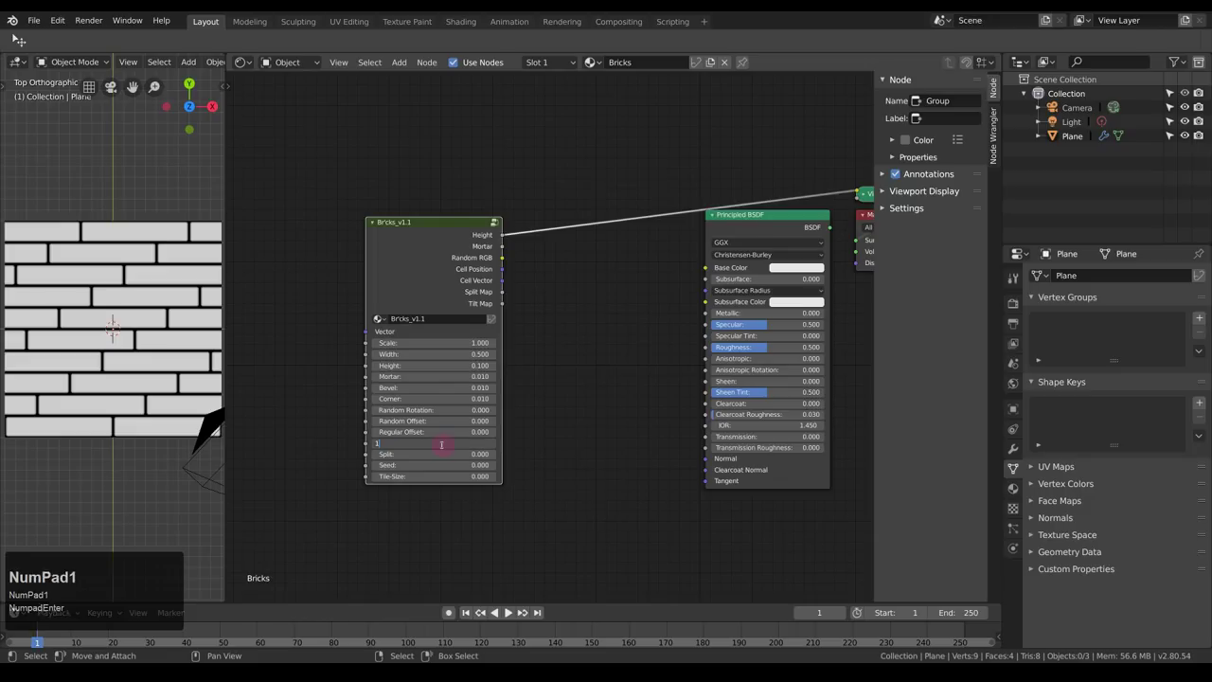
key("KP_Enter")
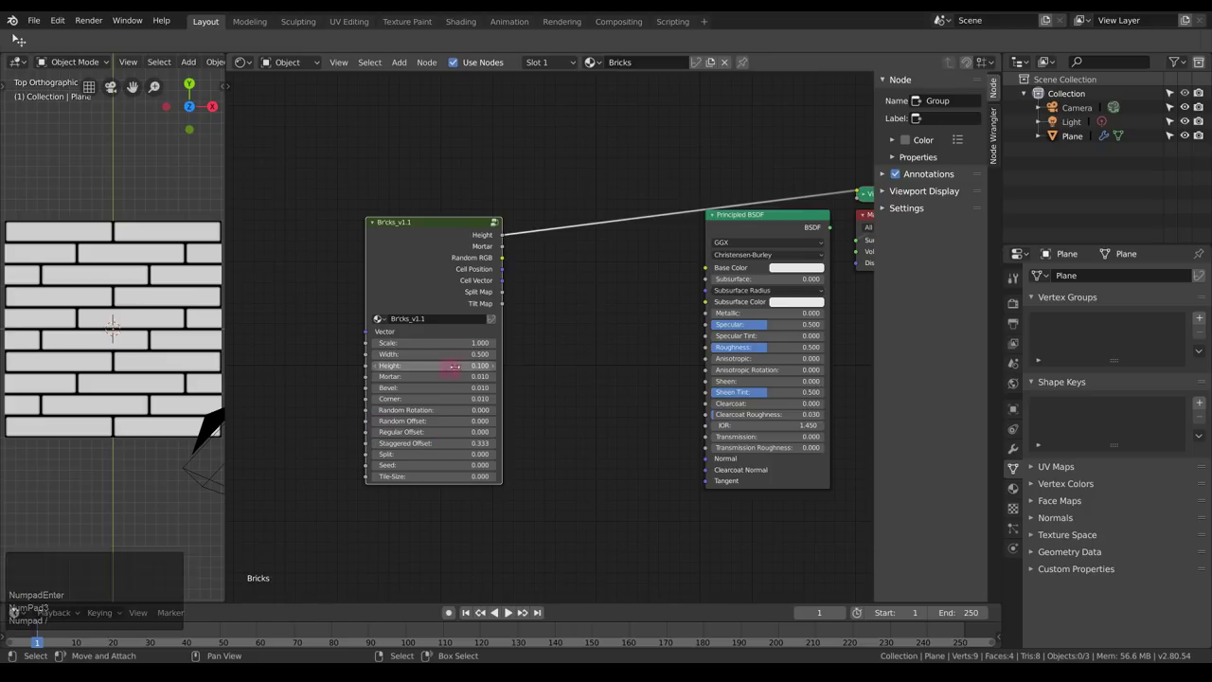
Add a Displacement node and place it below the Principled BSDF.
scroll(530, 317, "down", 1)
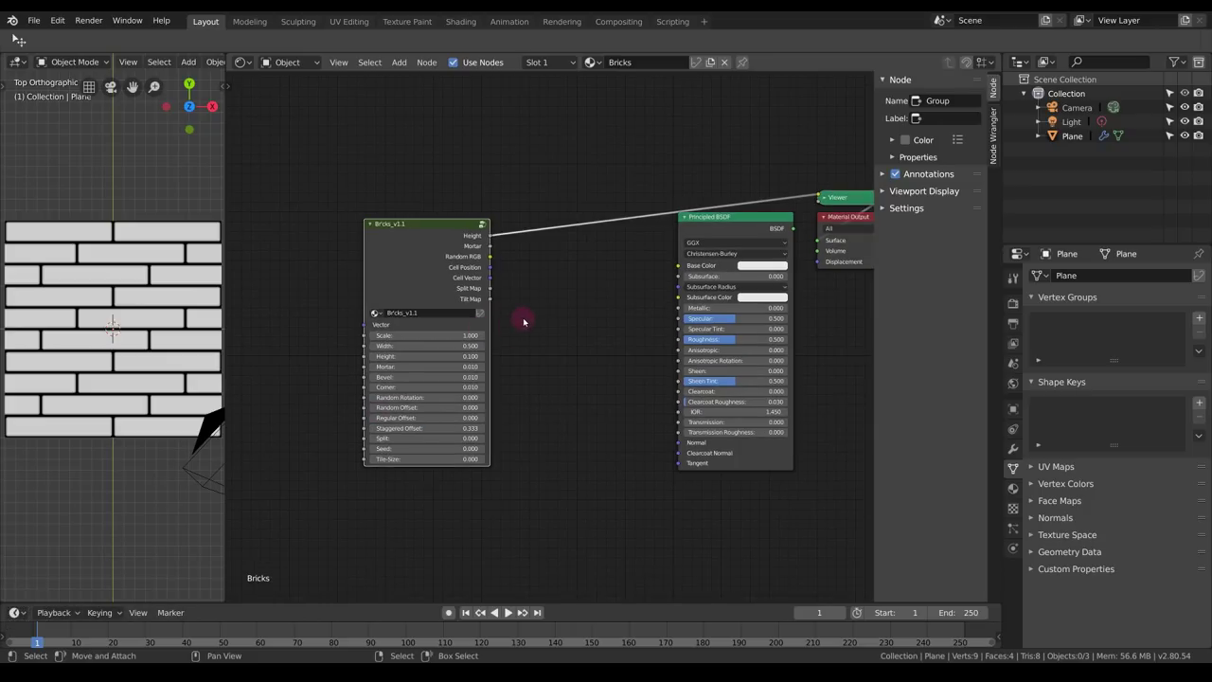
key("shift+a")
mouse_move(506, 290)
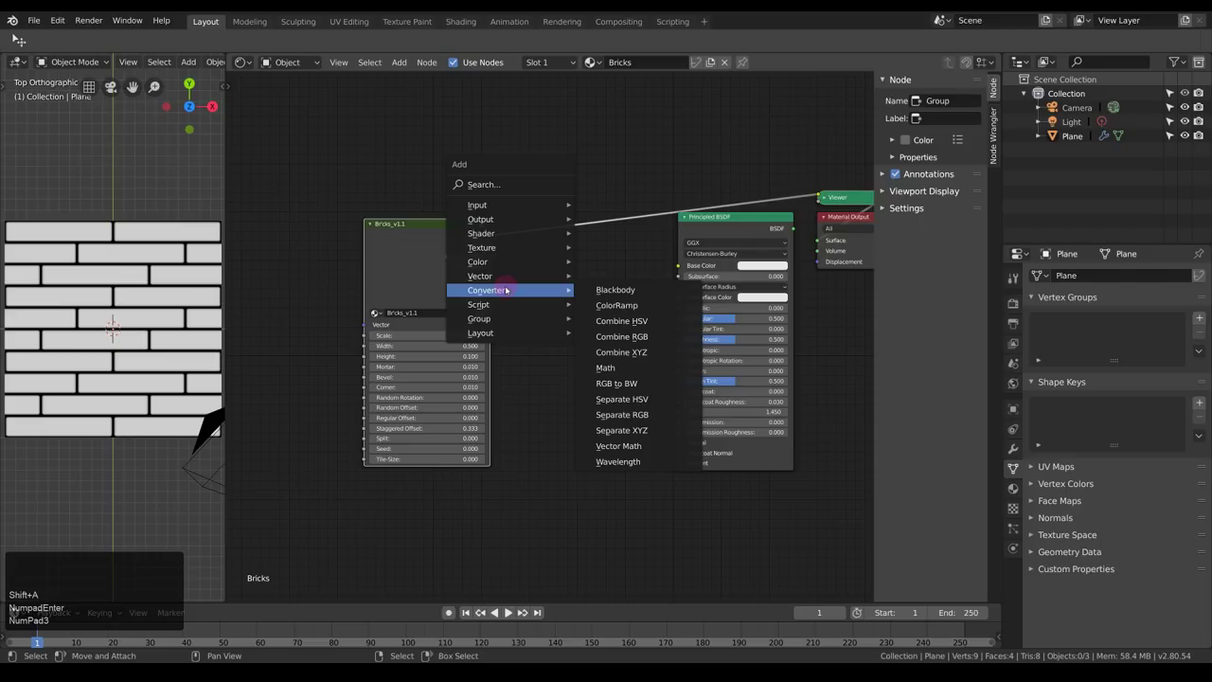
left_click(618, 291)
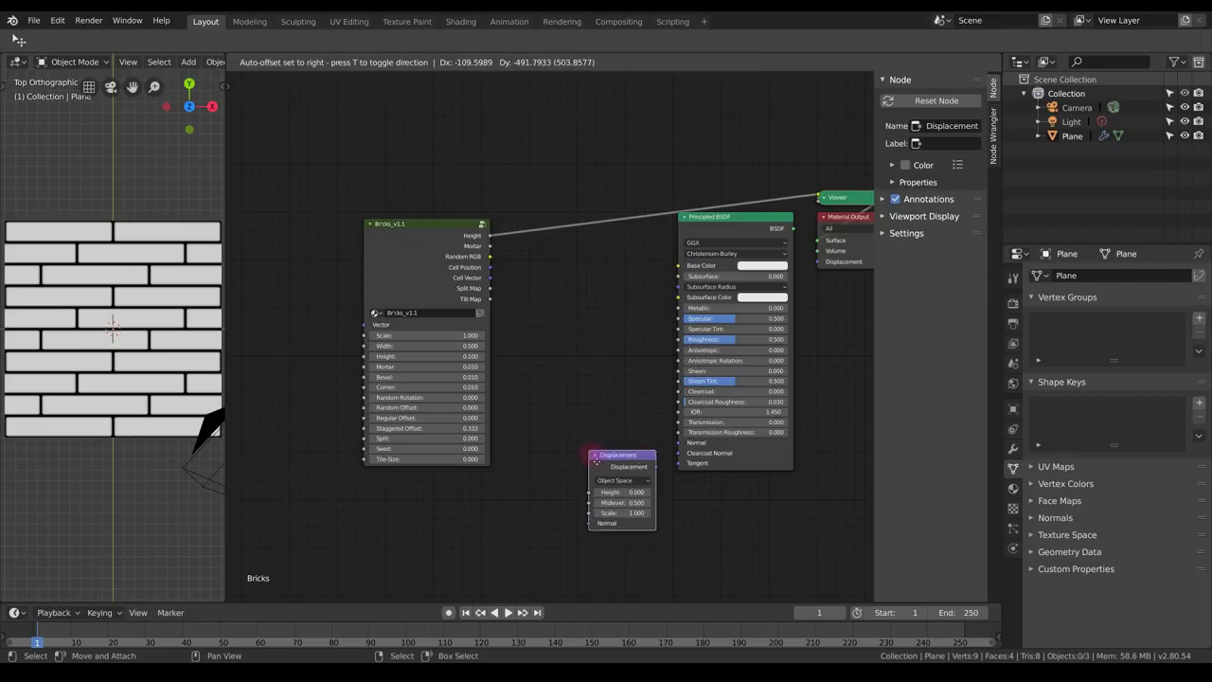
left_click(701, 487)
middle_click_drag(666, 458, 618, 417)
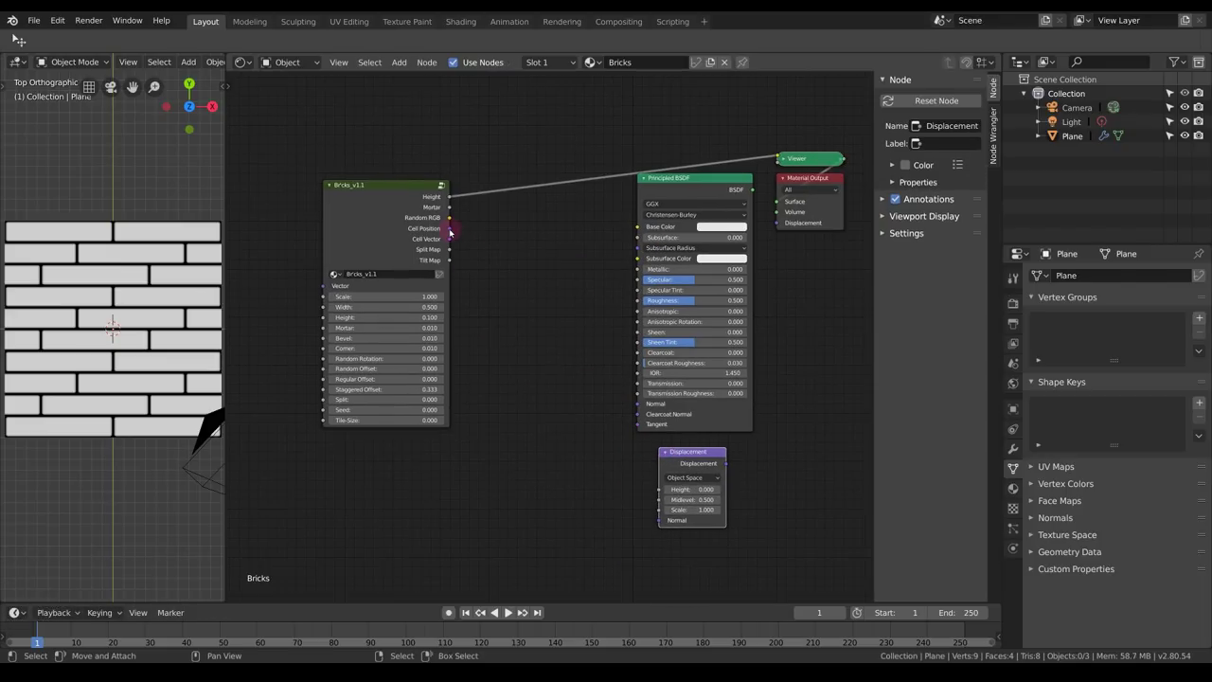
Connect the bricks Height output to the Displacement node's Height and set its Scale to 0.05.
left_click_drag(451, 196, 658, 490)
left_click_drag(699, 458, 723, 468)
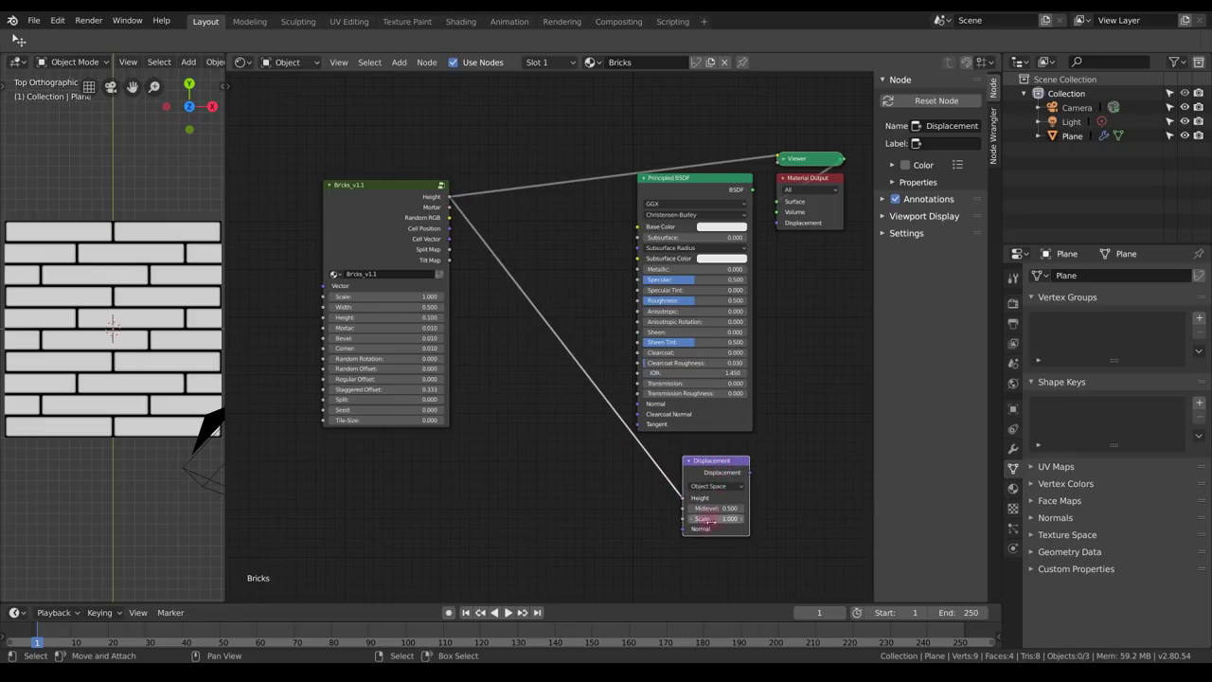
left_click(270, 343)
left_click(725, 519)
type(".0")
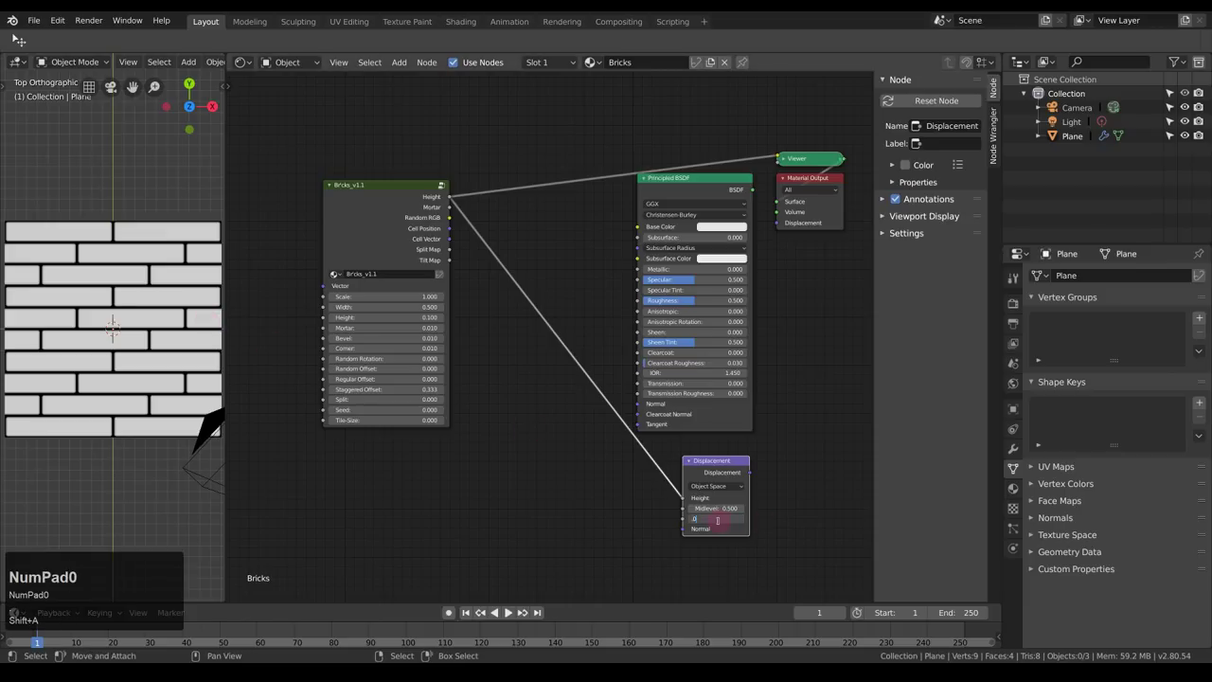
type("5")
key("KP_Enter")
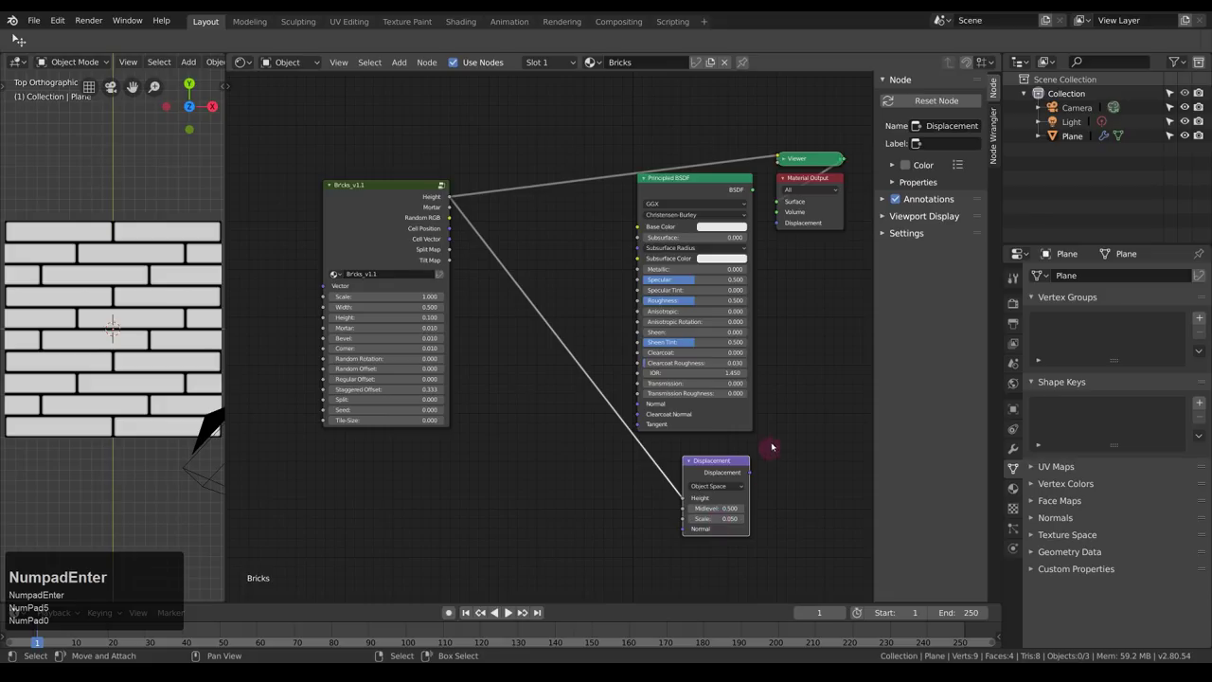
Connect the Displacement node's output to the Displacement input of the Material Output.
left_click_drag(747, 474, 791, 218)
mouse_move(794, 208)
middle_mouse_down()
mouse_move(749, 227)
mouse_move(782, 200)
middle_mouse_up()
mouse_move(714, 469)
left_mouse_down()
mouse_move(700, 462)
mouse_move(718, 467)
left_mouse_up()
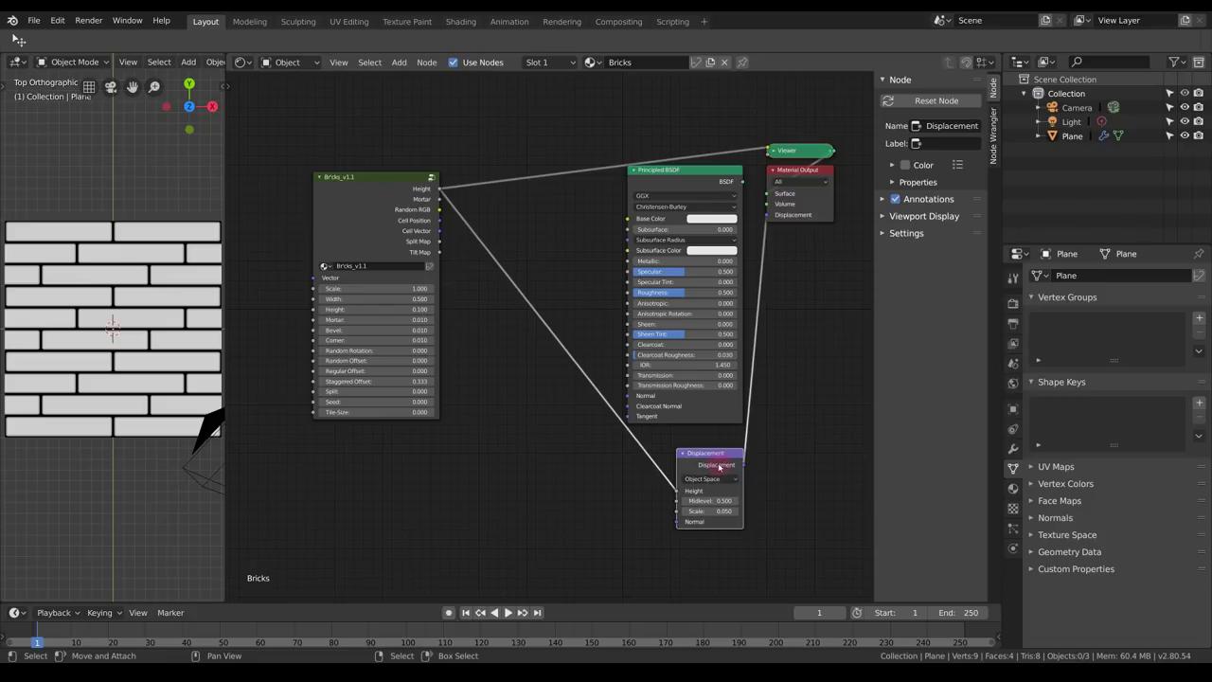
Set the Bricks material's surface displacement method to Displacement and Bump.
left_click(1013, 487)
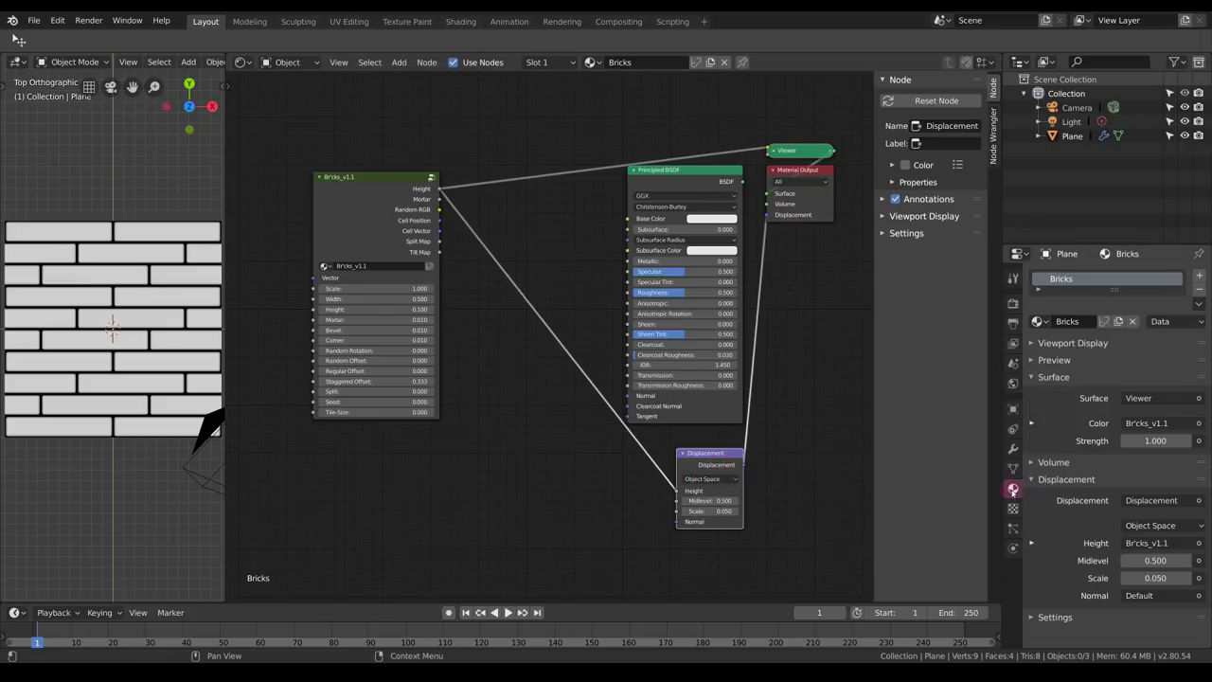
left_click(1050, 616)
scroll(1087, 569, "down", 3)
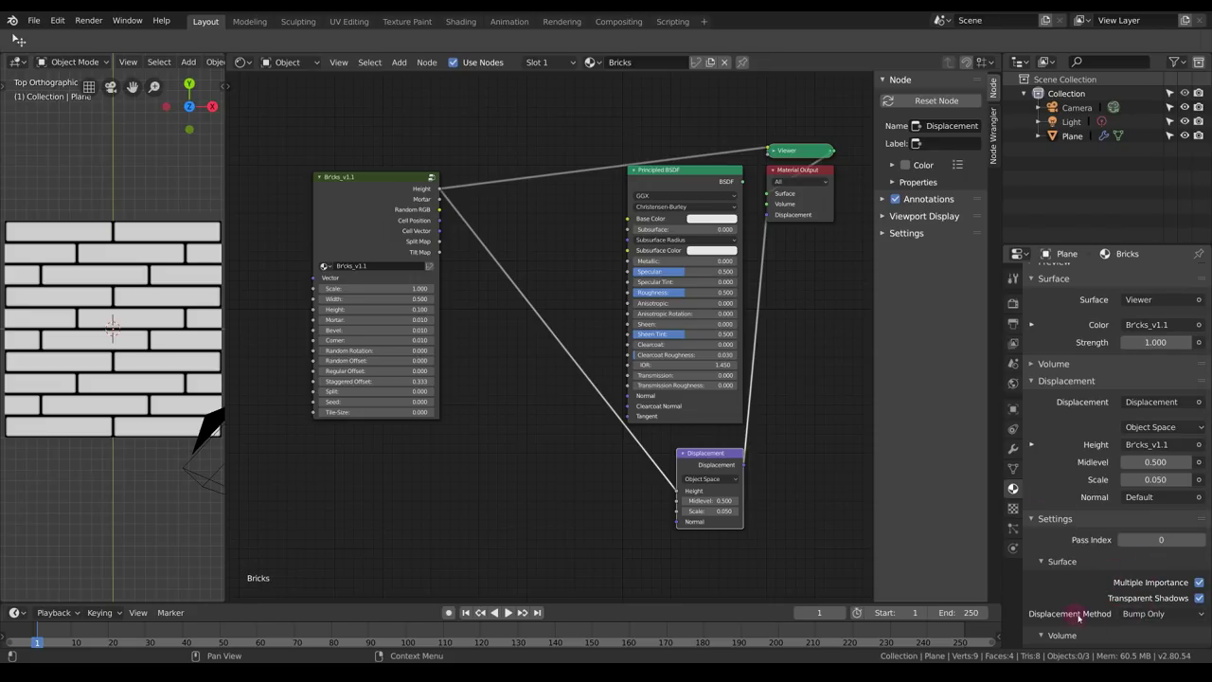
left_click(1166, 615)
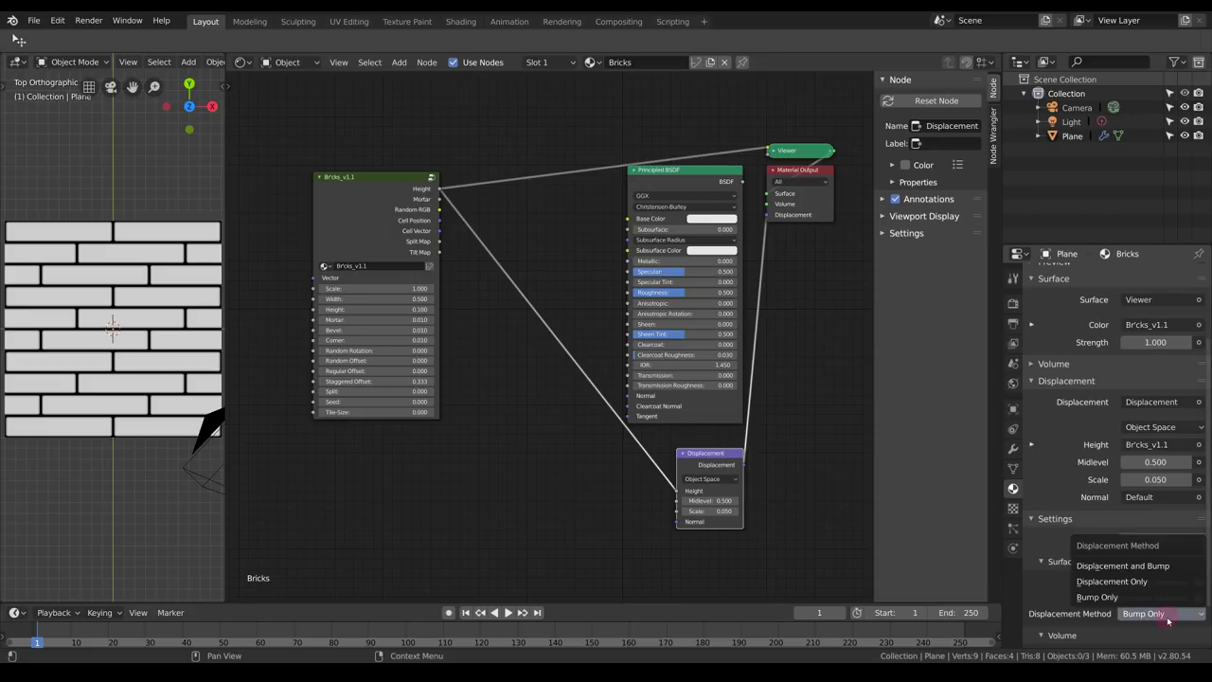
left_click(1117, 567)
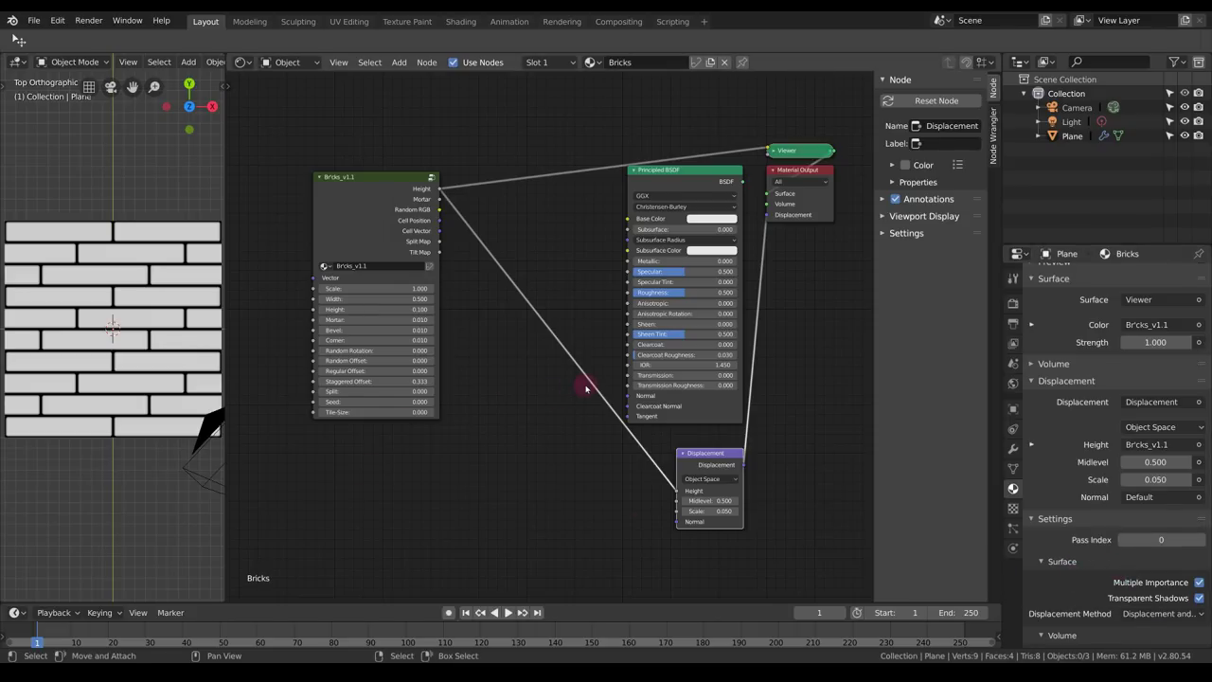
Connect the bricks Height output to the Principled BSDF's Base Color and route the shader to the material surface.
left_click_drag(440, 198, 647, 215)
left_click(700, 185, "ctrl+shift")
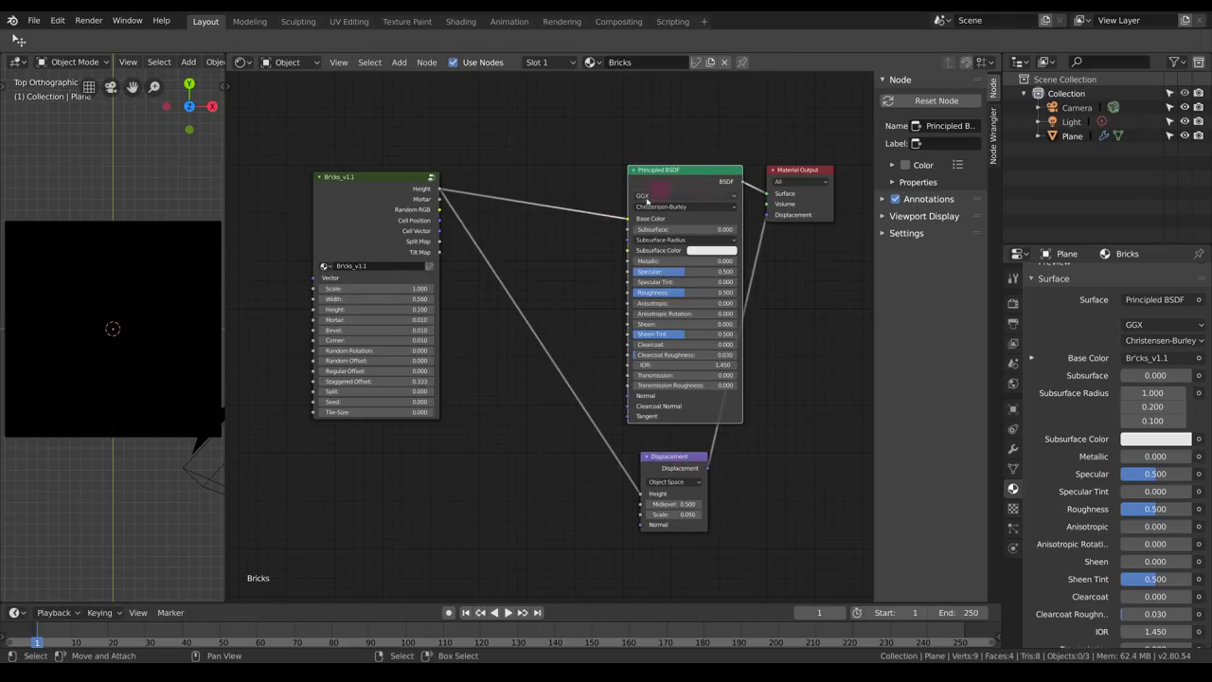
Add a UV Map node, connect its UV output to the bricks group's Vector input, and render the scene to check the result.
scroll(600, 238, "left", 5, "ctrl")
key("shift+a")
mouse_move(339, 255)
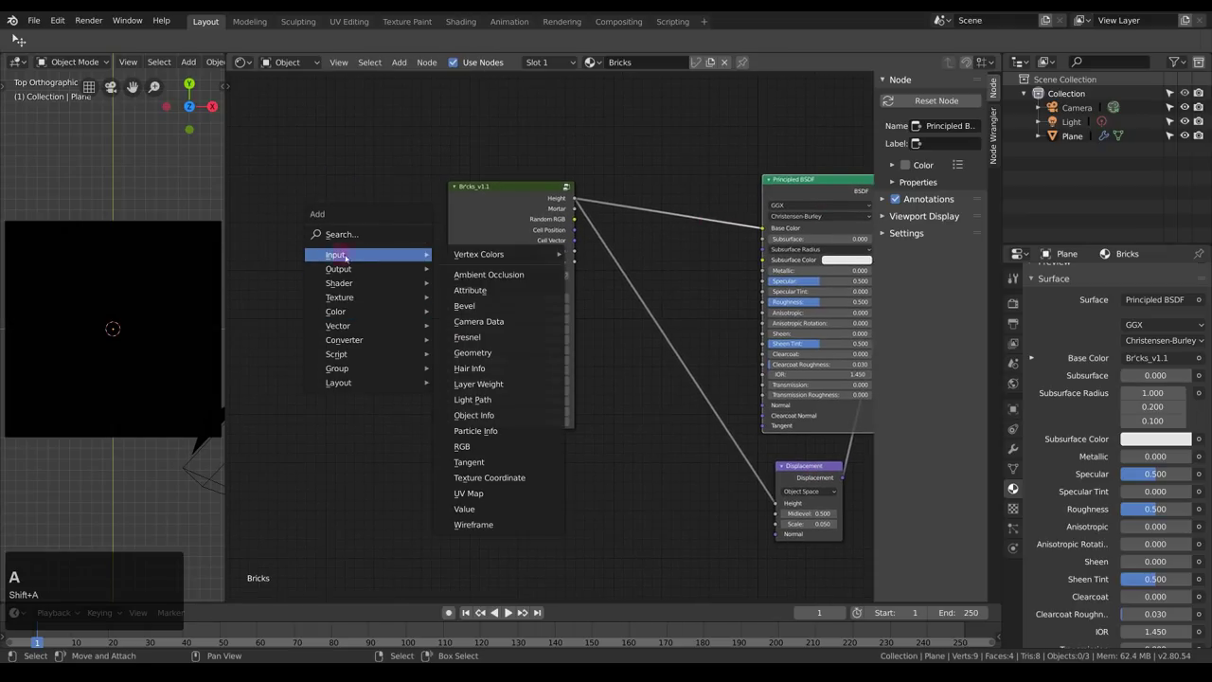
left_click(473, 495)
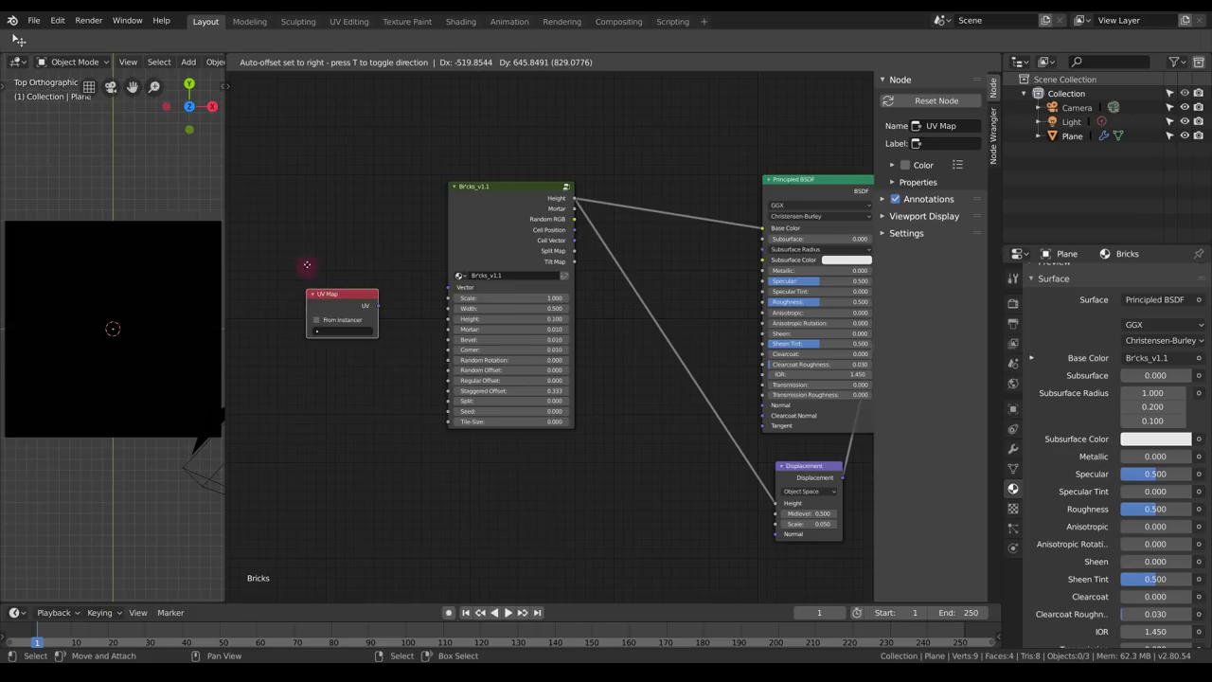
left_click(275, 250)
left_click_drag(356, 265, 448, 287)
key("g")
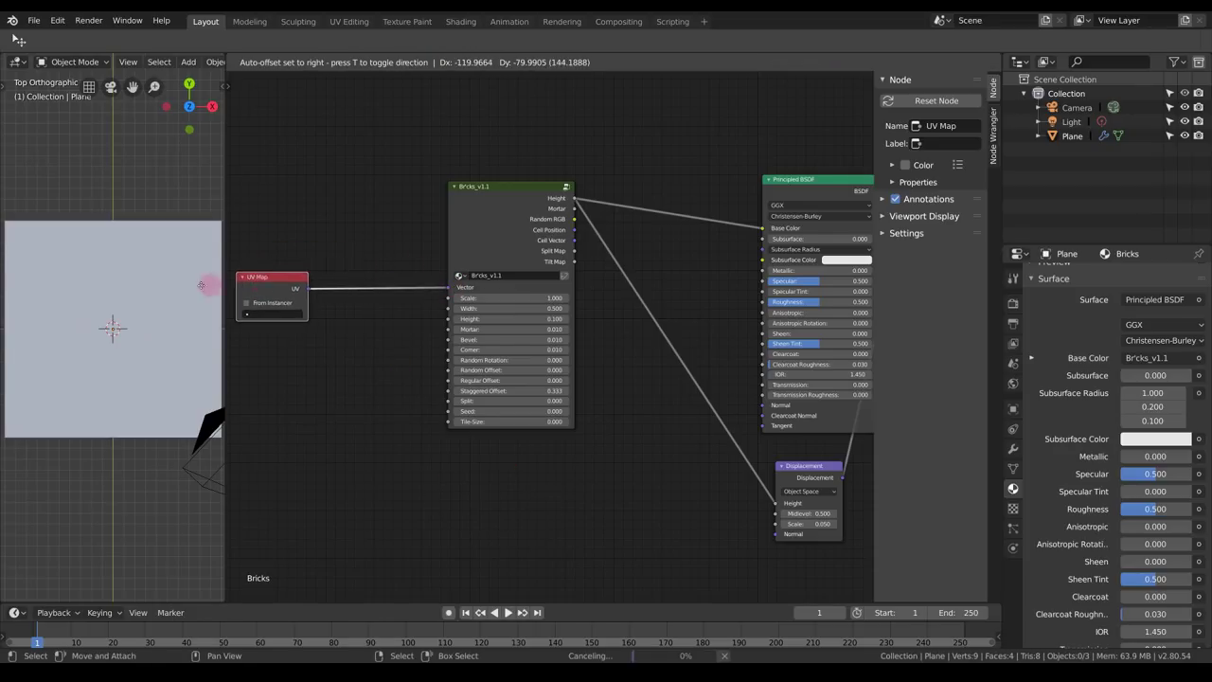
key("F12")
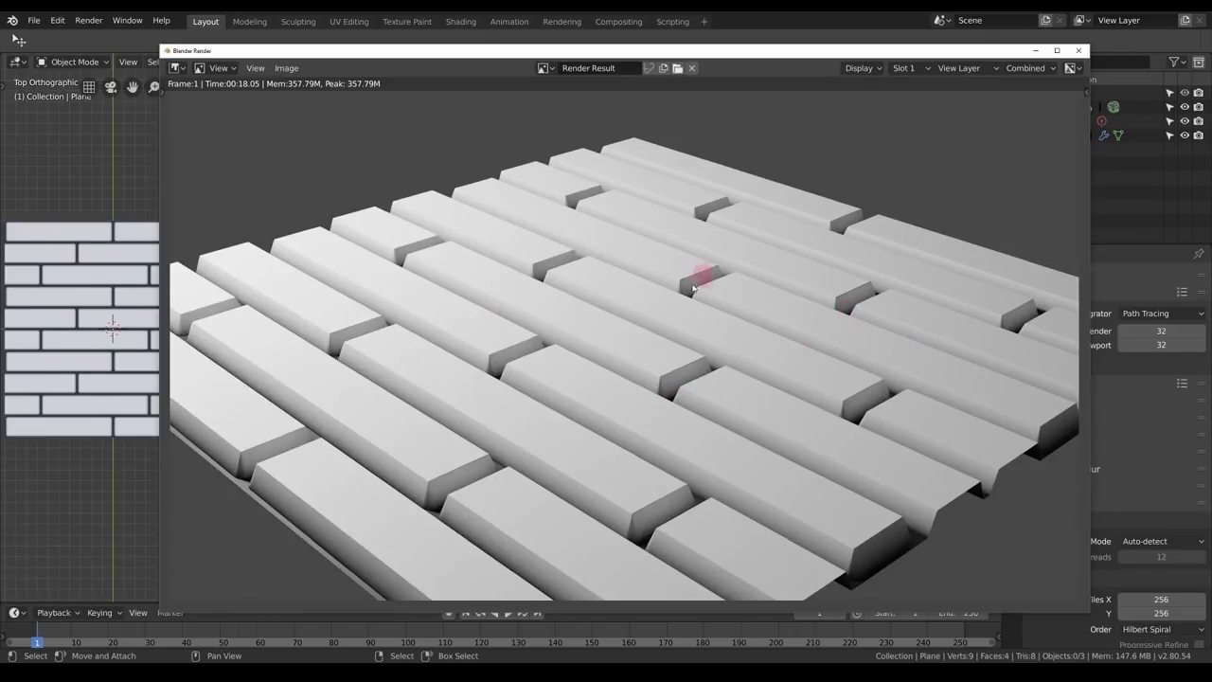
key("Escape")
Set the bricks group's Width to 0.25 and its Random Rotation to 0.4.
left_click(606, 344)
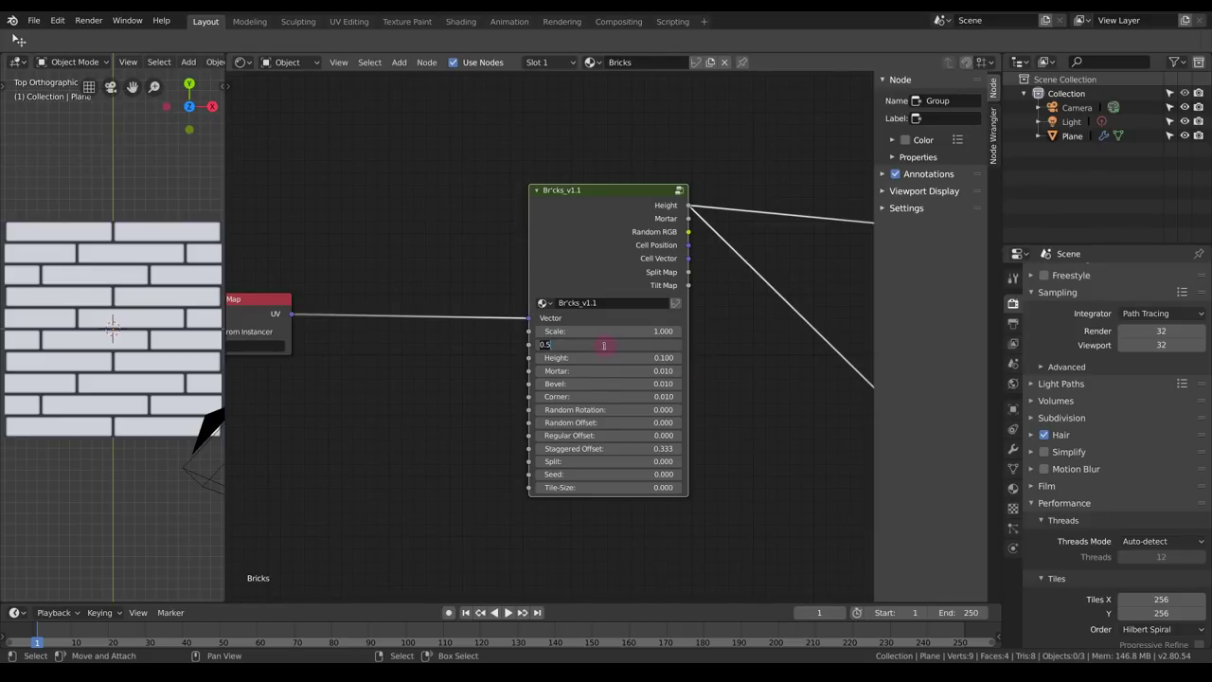
type("0.25")
key("KP_Enter")
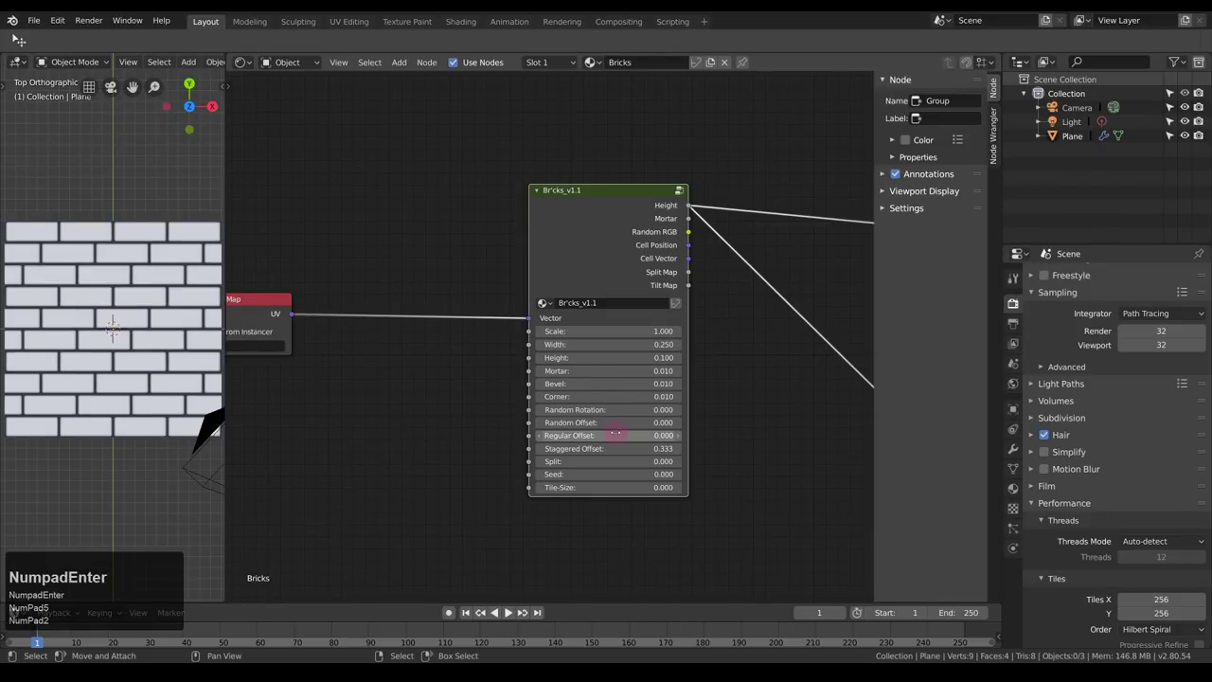
left_click(604, 409)
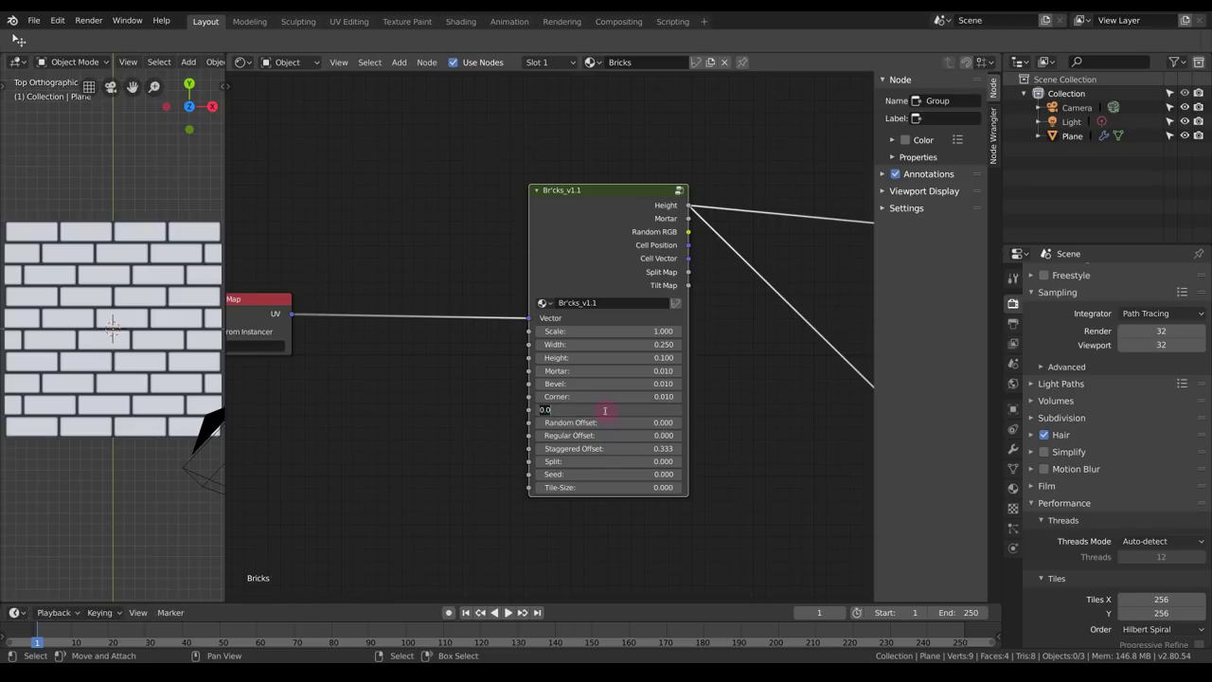
type("4")
key("KP_Enter")
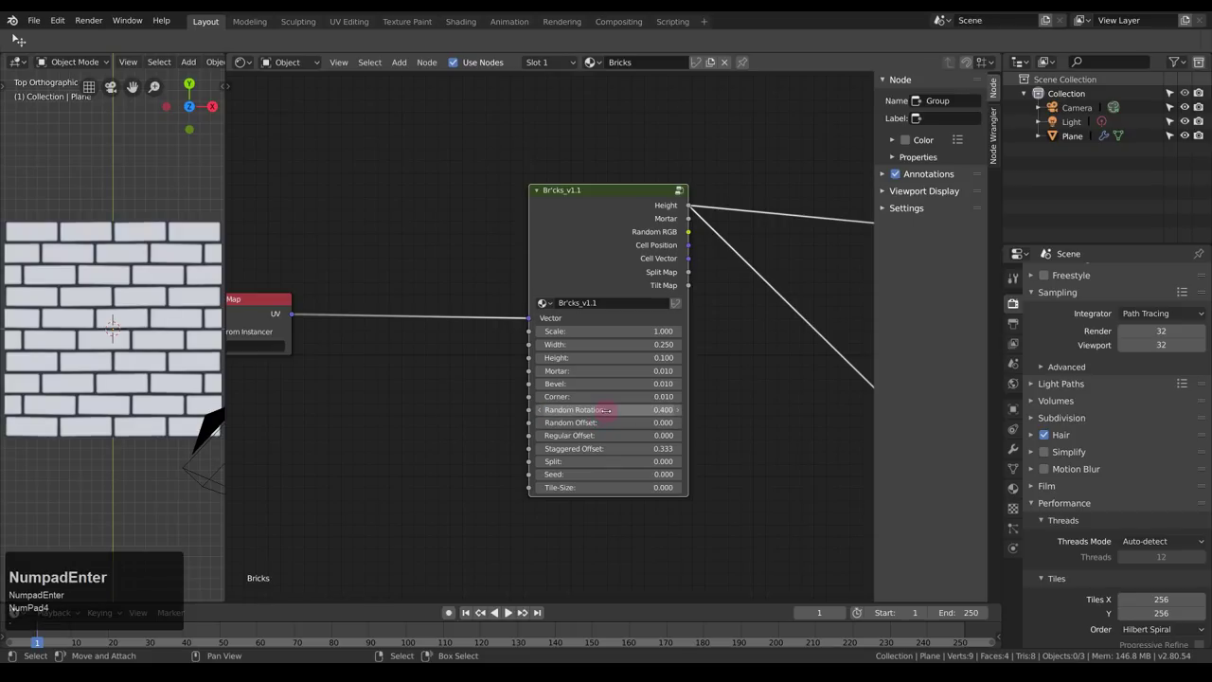
Move the UV Map node farther from the bricks group and add a Noise Texture node below the link between them.
middle_click_drag(588, 322, 680, 317)
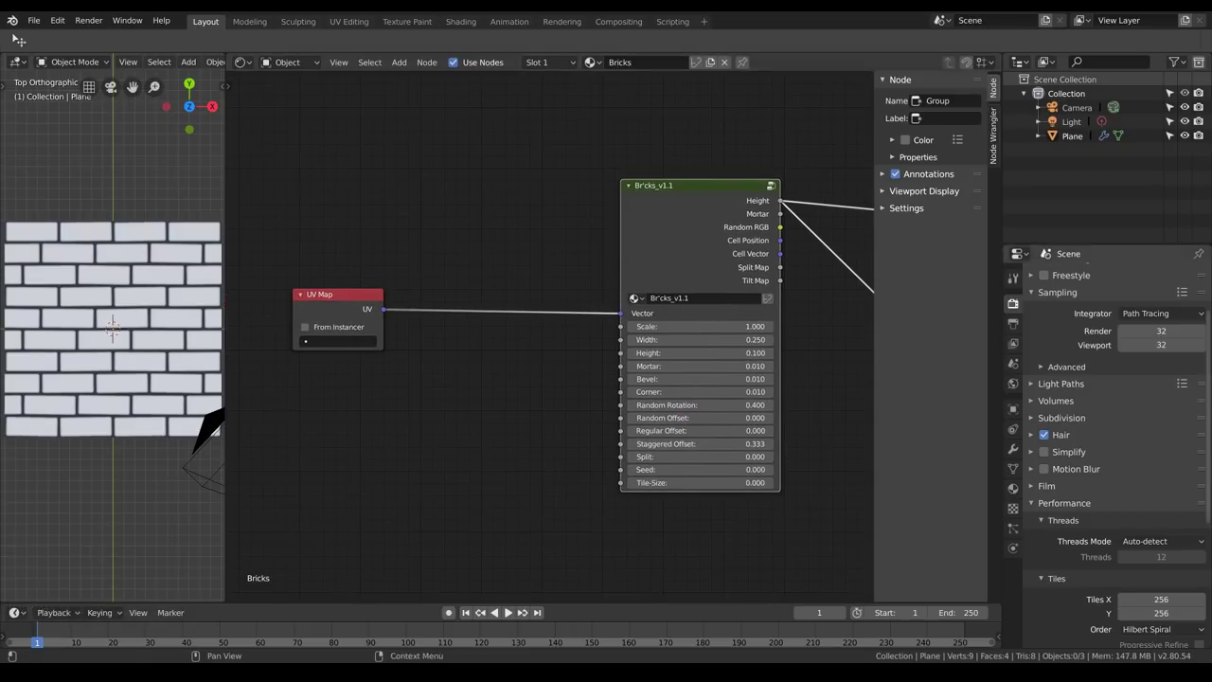
key("ctrl")
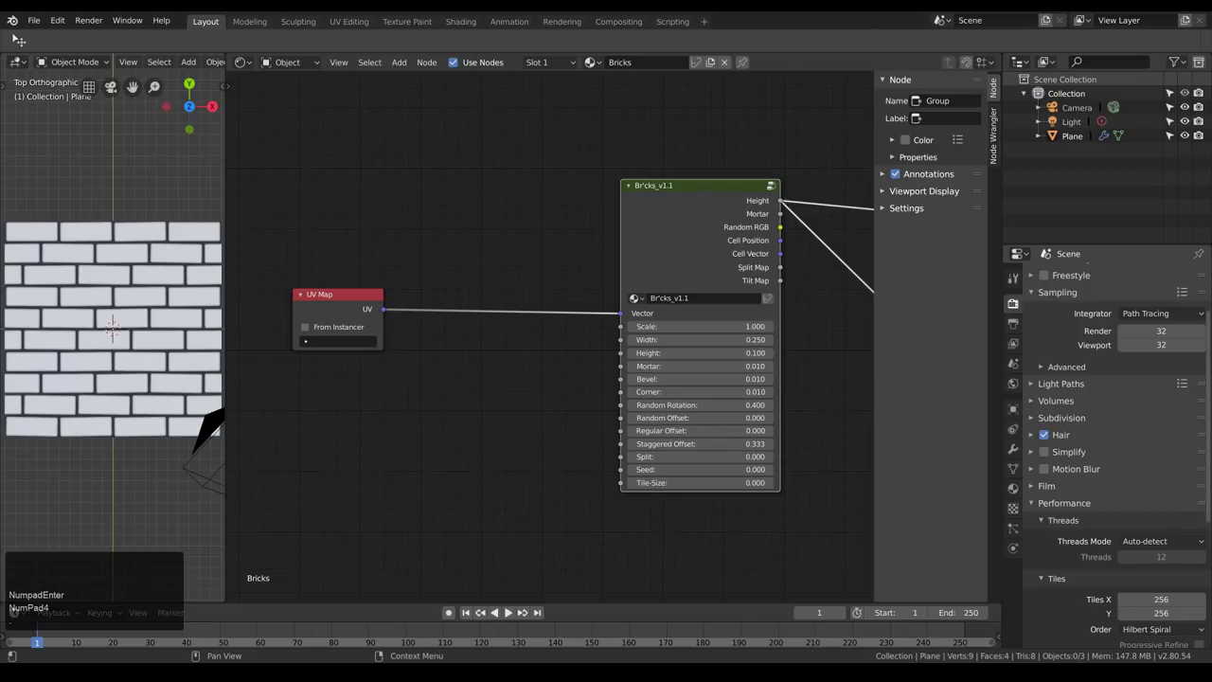
middle_click_drag(462, 426, 536, 445)
left_click_drag(389, 322, 840, 320)
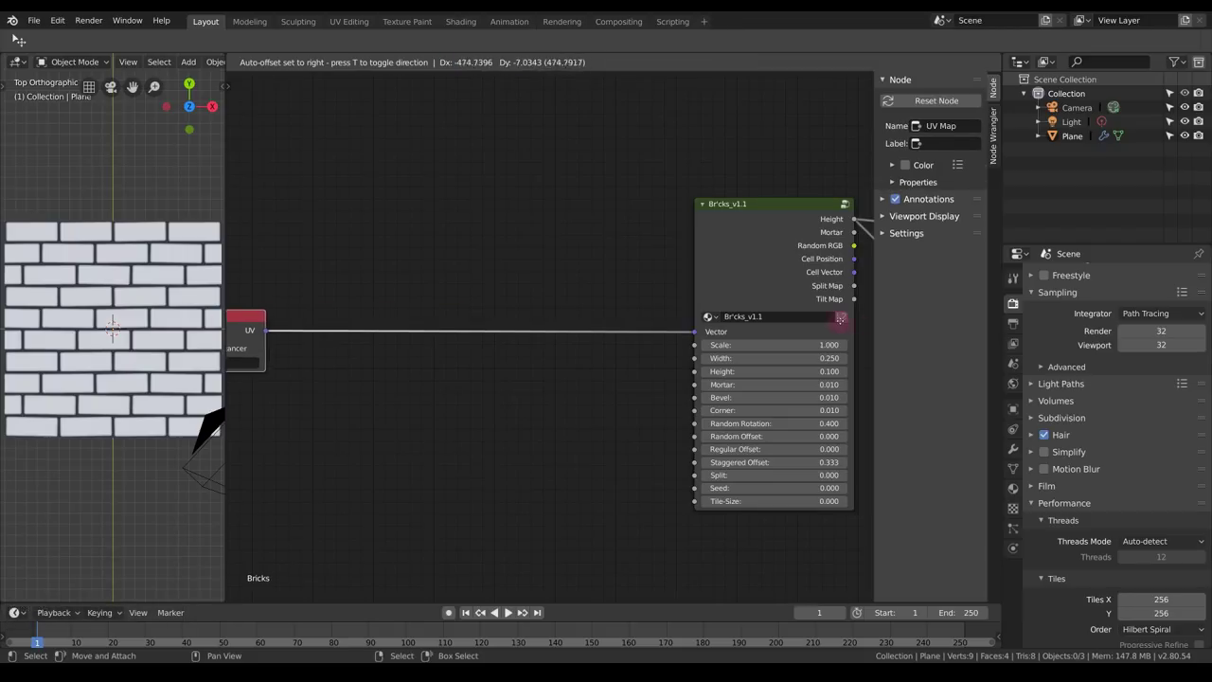
left_click(840, 319)
key("shift+a")
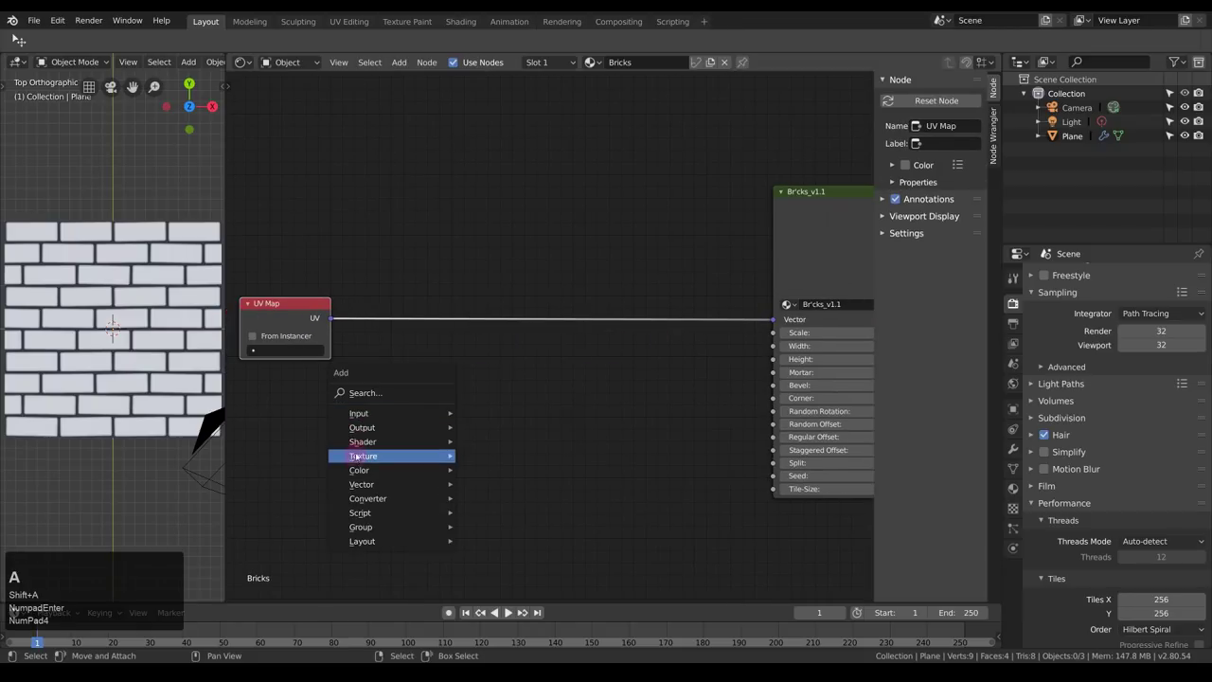
mouse_move(363, 458)
left_click(501, 394)
left_click(427, 470)
middle_click_drag(427, 469, 374, 380)
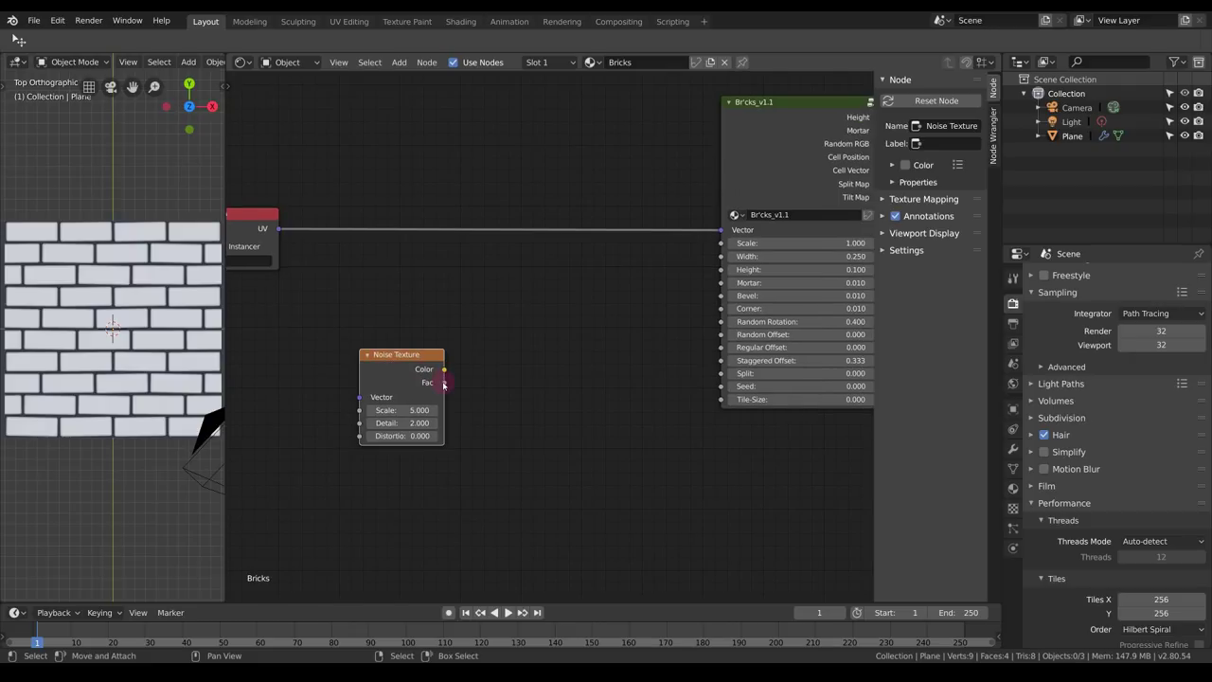
Try driving the bricks group's Bevel input with the Noise Texture's Fac output and cut that link again.
left_click_drag(444, 383, 726, 297)
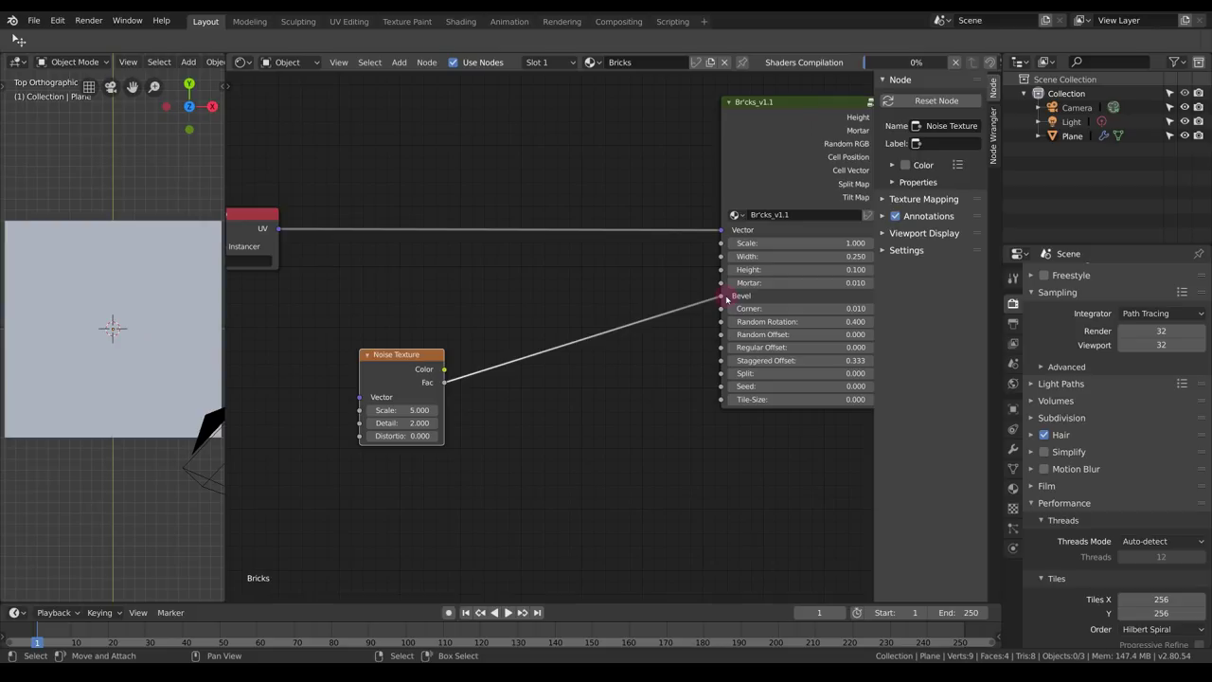
scroll(114, 365, "up", 2)
middle_click_drag(289, 274, 445, 301)
left_click_drag(397, 247, 715, 261)
middle_click_drag(713, 269, 427, 271)
left_click_drag(526, 303, 541, 424, "ctrl")
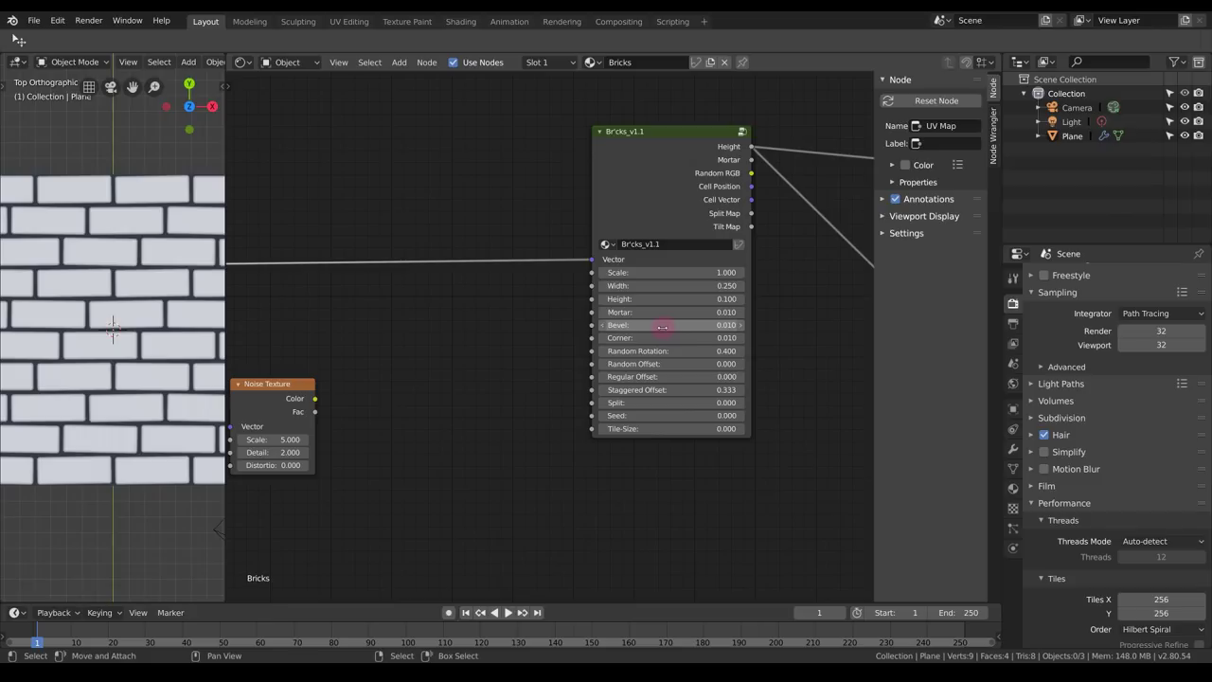
Add a Value node just above the Noise Texture and set it to 0.01.
middle_click_drag(340, 385, 417, 381)
left_click(357, 393)
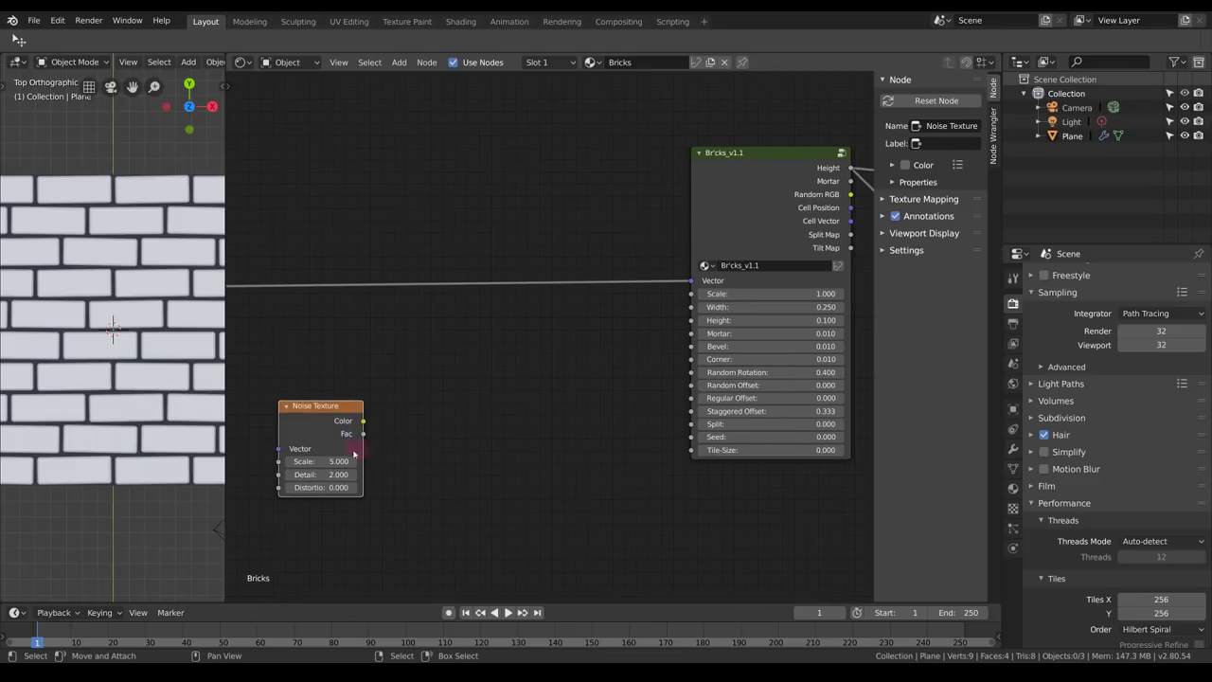
middle_click_drag(354, 454, 412, 432)
key("shift+a")
mouse_move(397, 397)
left_click(541, 379)
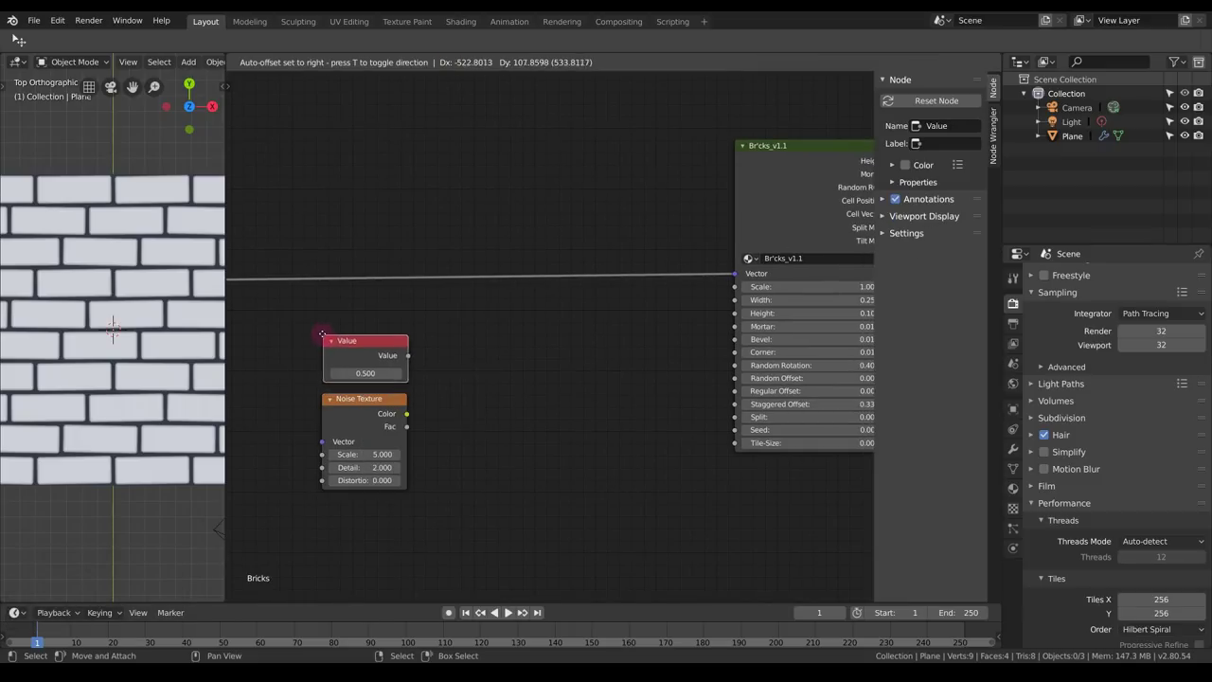
left_click(357, 368)
left_click(357, 369)
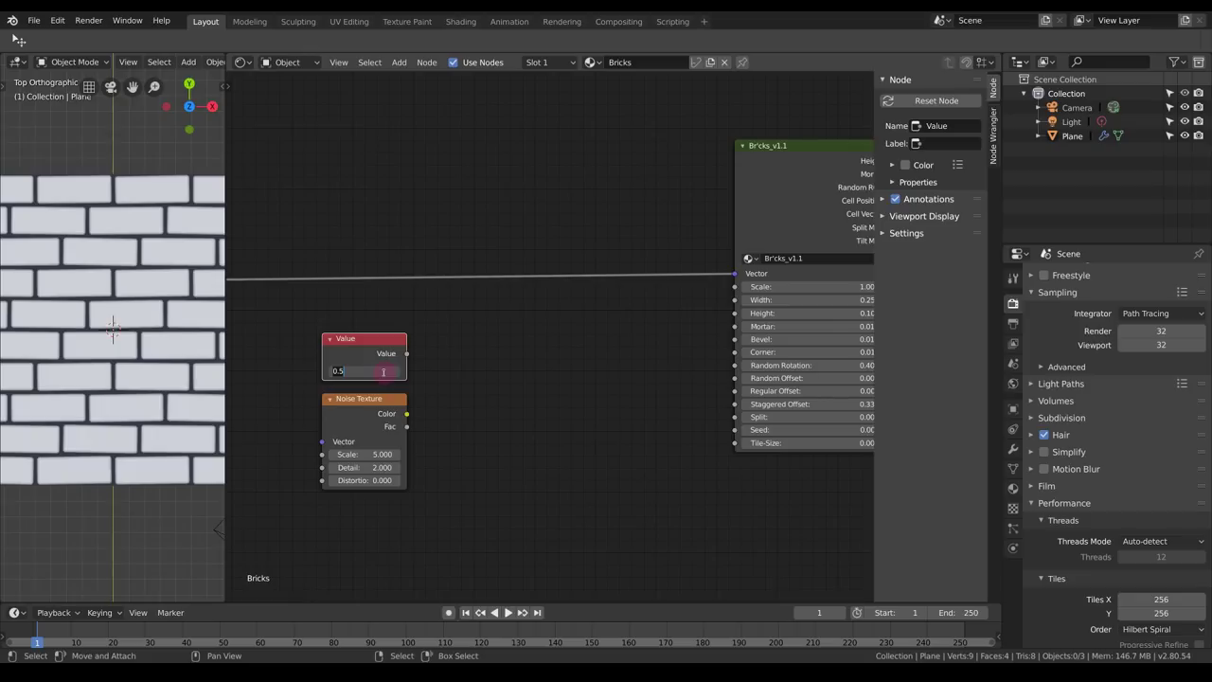
type("0.01")
key("KP_Enter")
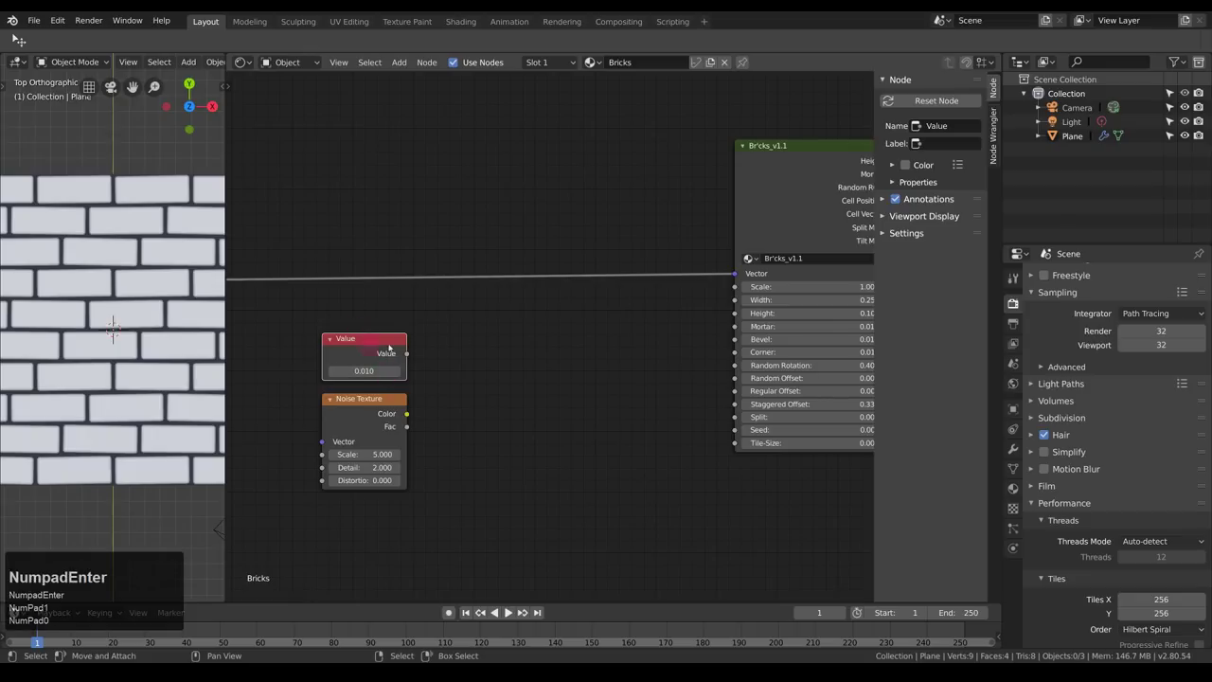
Label the Value node "Bevel".
left_click(927, 144)
type("Bevel")
key("BackSpace")
type("el")
key("Return")
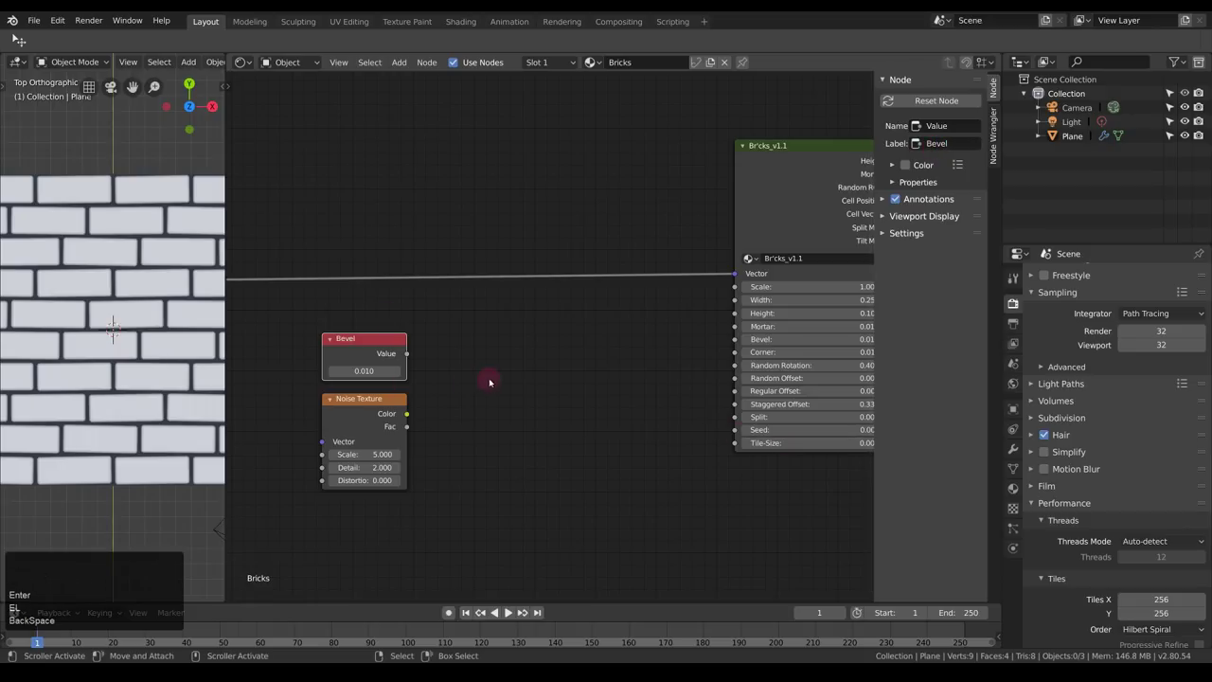
Add a MixRGB node in Linear Light mode with the Bevel value in Color1 and the noise Fac in Color2.
key("shift+a")
mouse_move(448, 439)
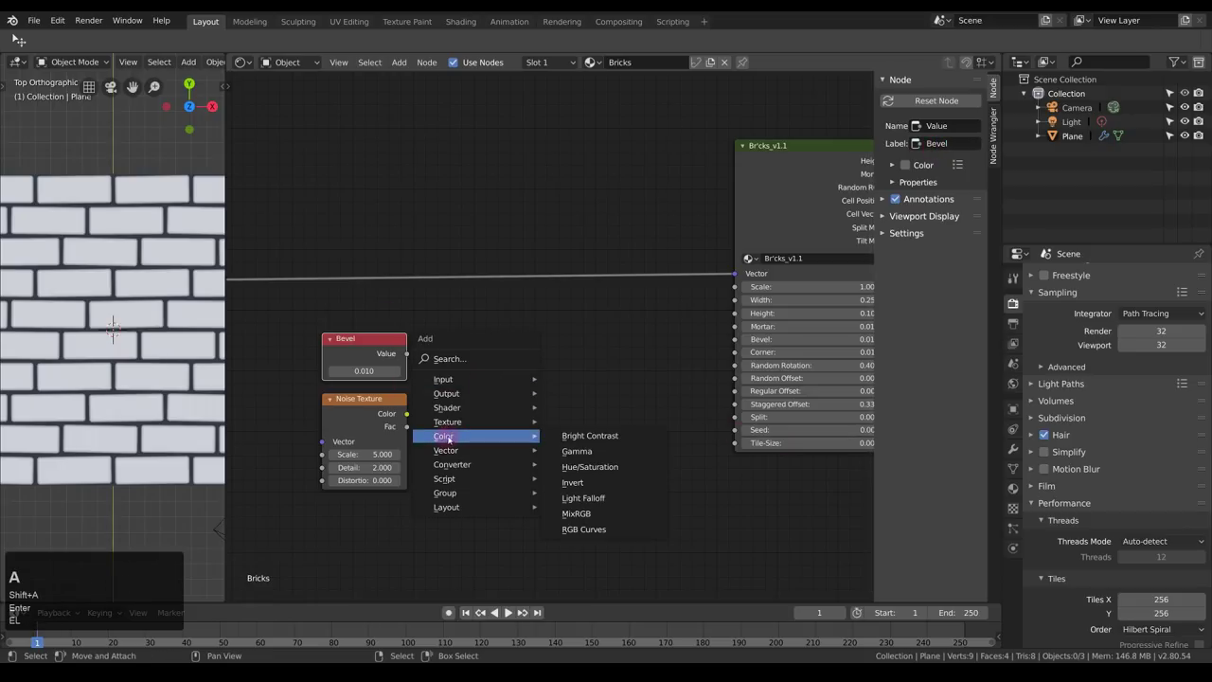
left_click(576, 513)
left_click(463, 334)
left_click_drag(406, 353, 461, 422)
left_click_drag(514, 351, 489, 341)
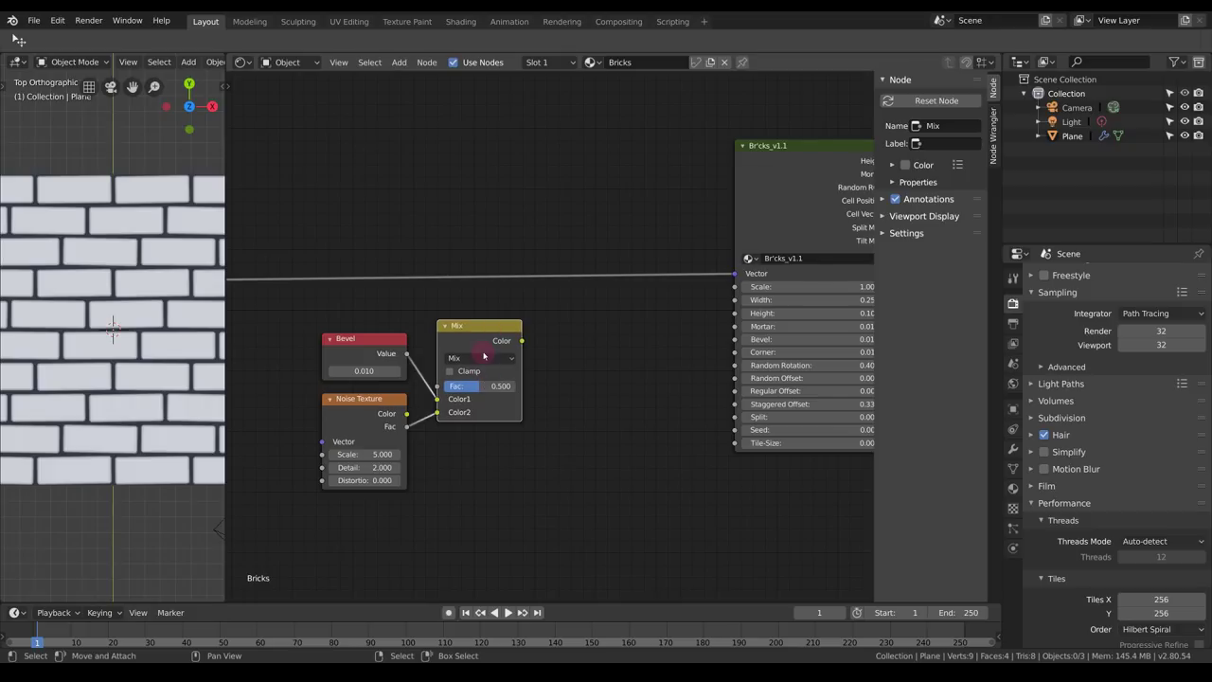
left_click(481, 358)
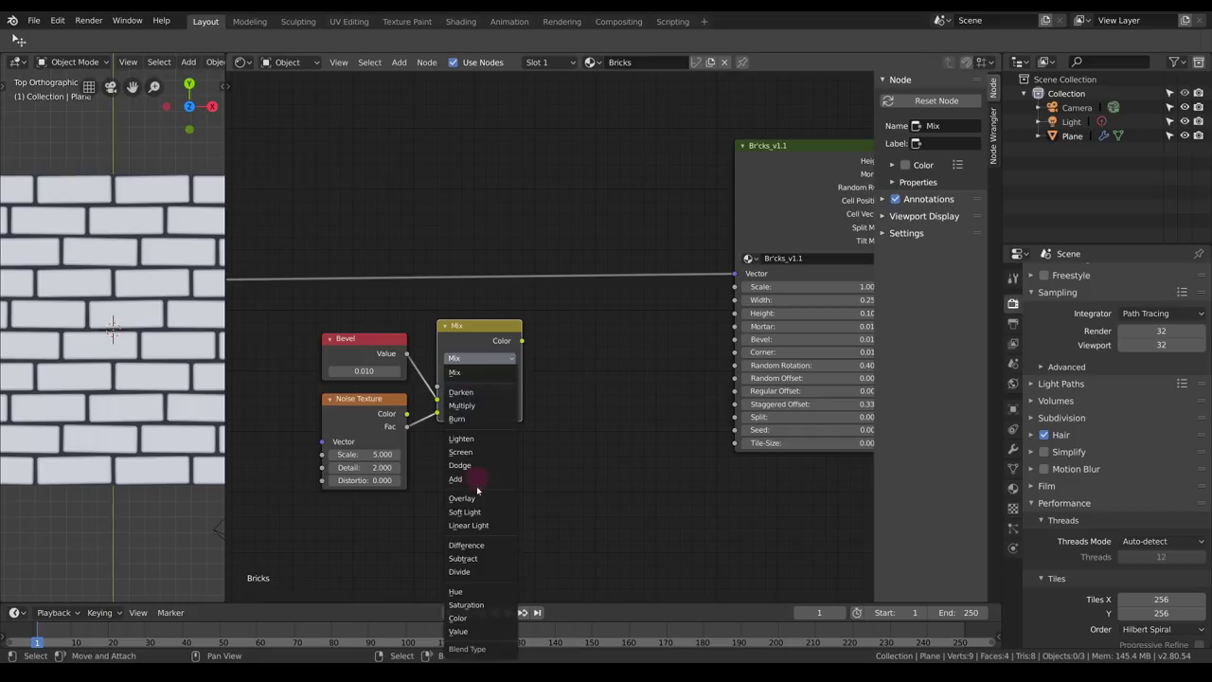
left_click(474, 525)
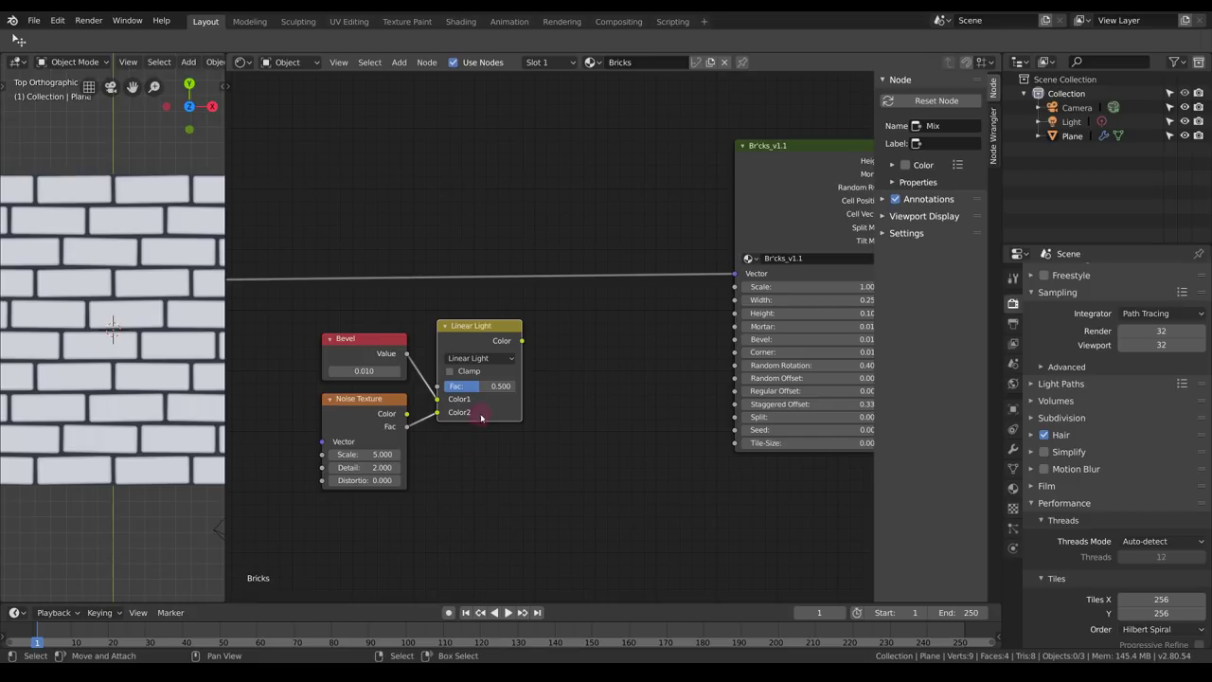
Insert a reroute point on the UV Map link and connect it to the Noise Texture's Vector input.
middle_click_drag(481, 414, 556, 440)
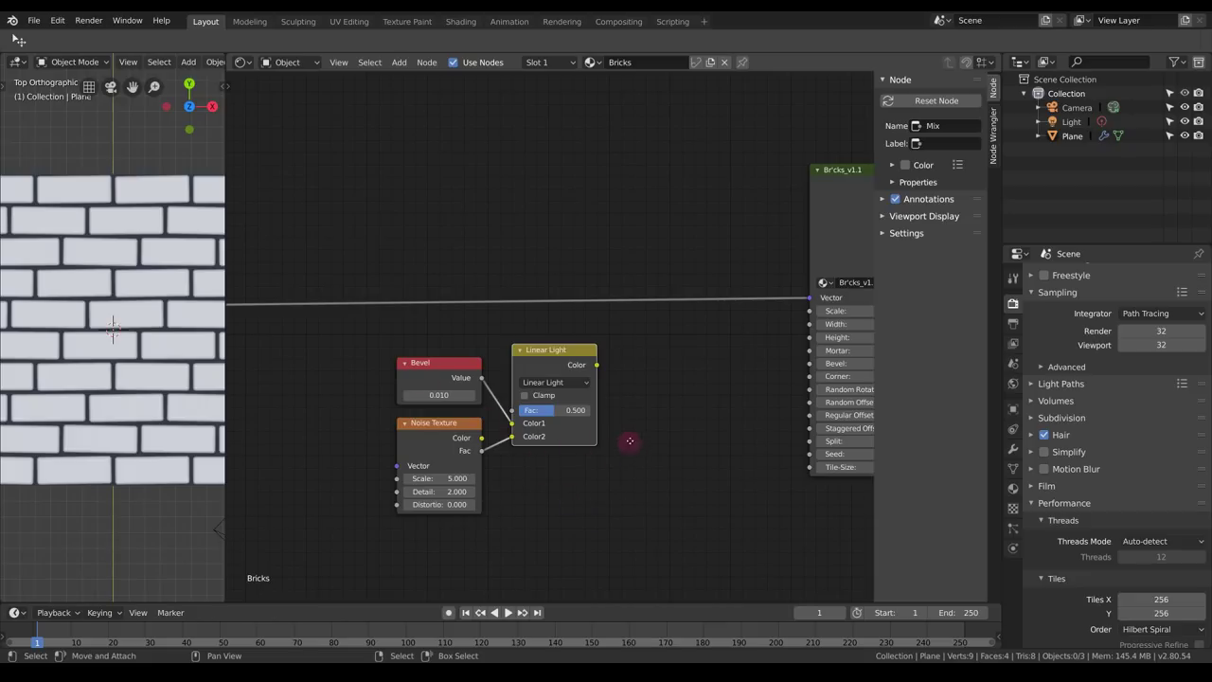
middle_click_drag(629, 440, 733, 433)
scroll(733, 432, "down", 2)
right_click_drag(365, 269, 372, 357, "shift")
left_click_drag(366, 303, 527, 430)
middle_click_drag(546, 417, 572, 419)
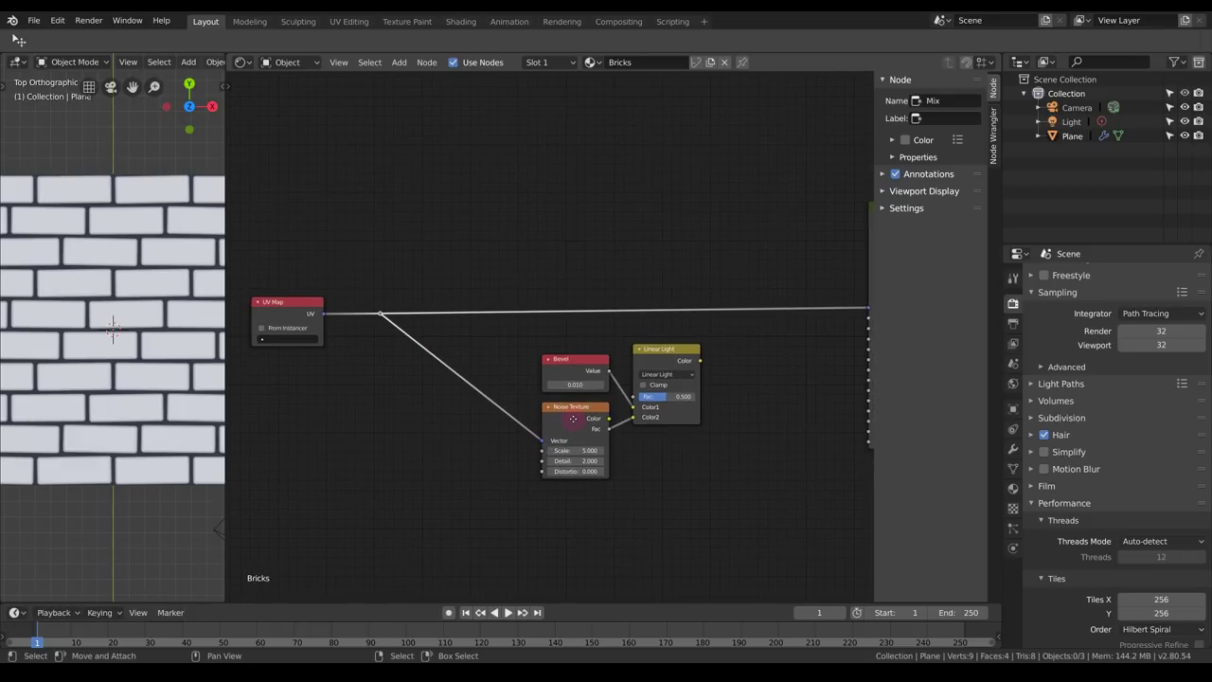
Connect the Linear Light node's Color output to the bricks group's Bevel input.
scroll(674, 445, "up", 2)
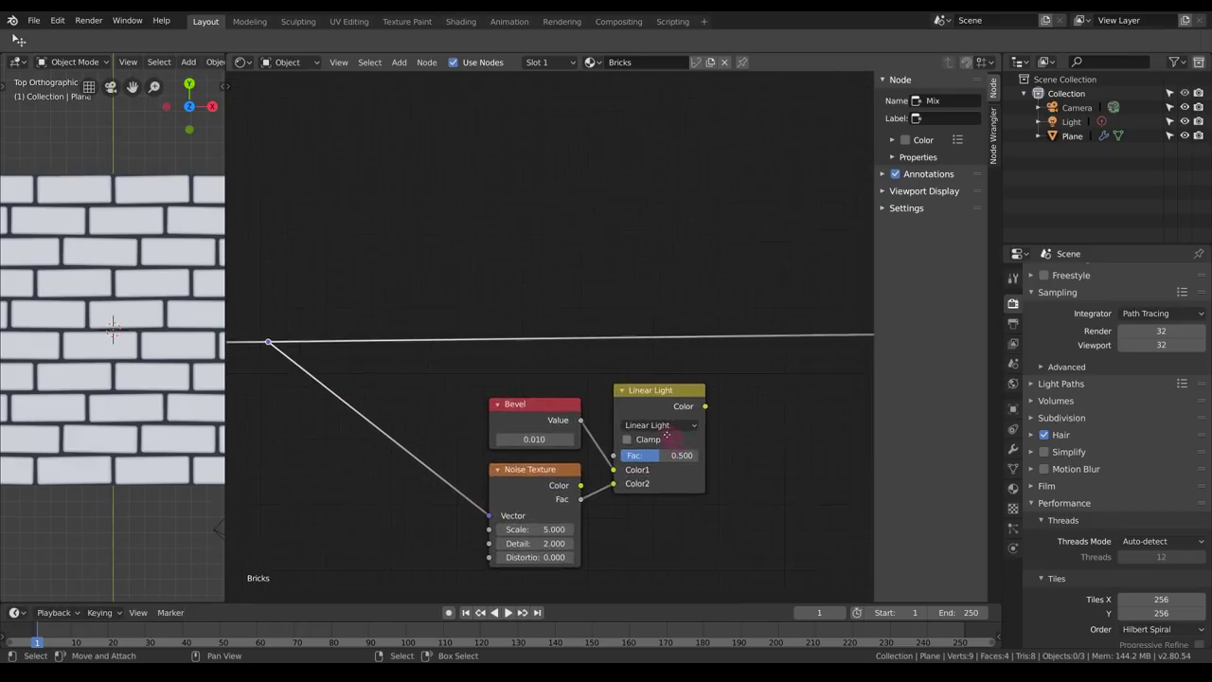
middle_click_drag(676, 451, 550, 388)
middle_click_drag(599, 340, 512, 339)
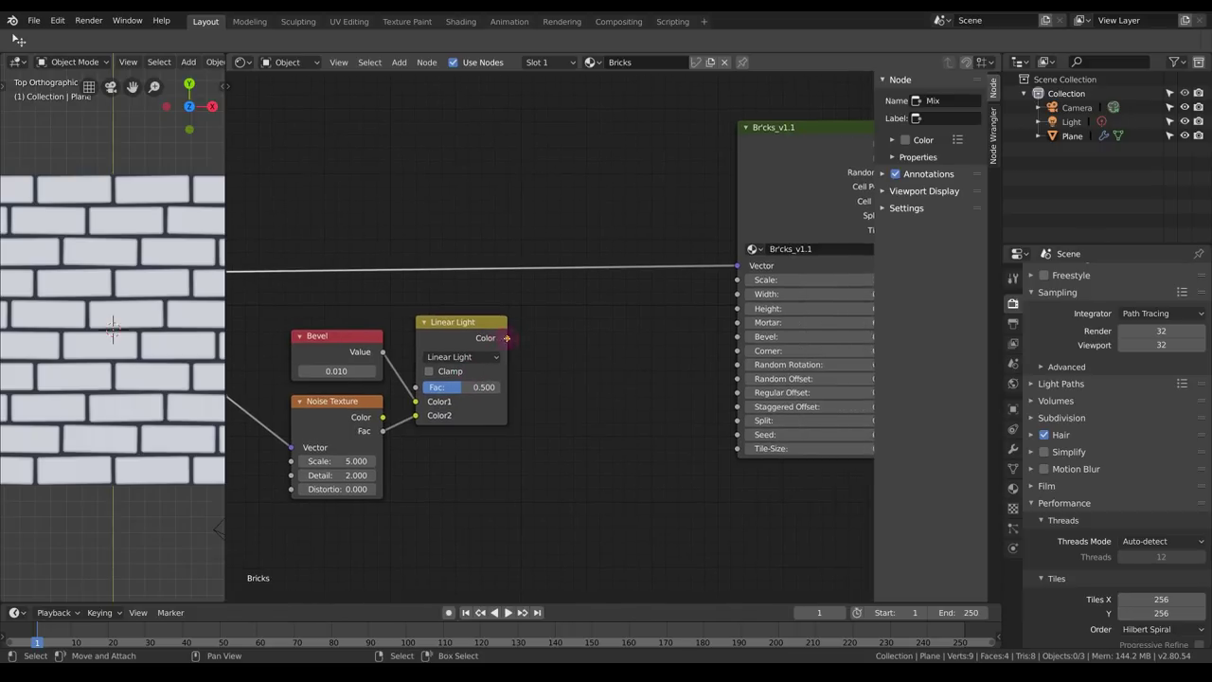
left_click_drag(506, 338, 738, 338)
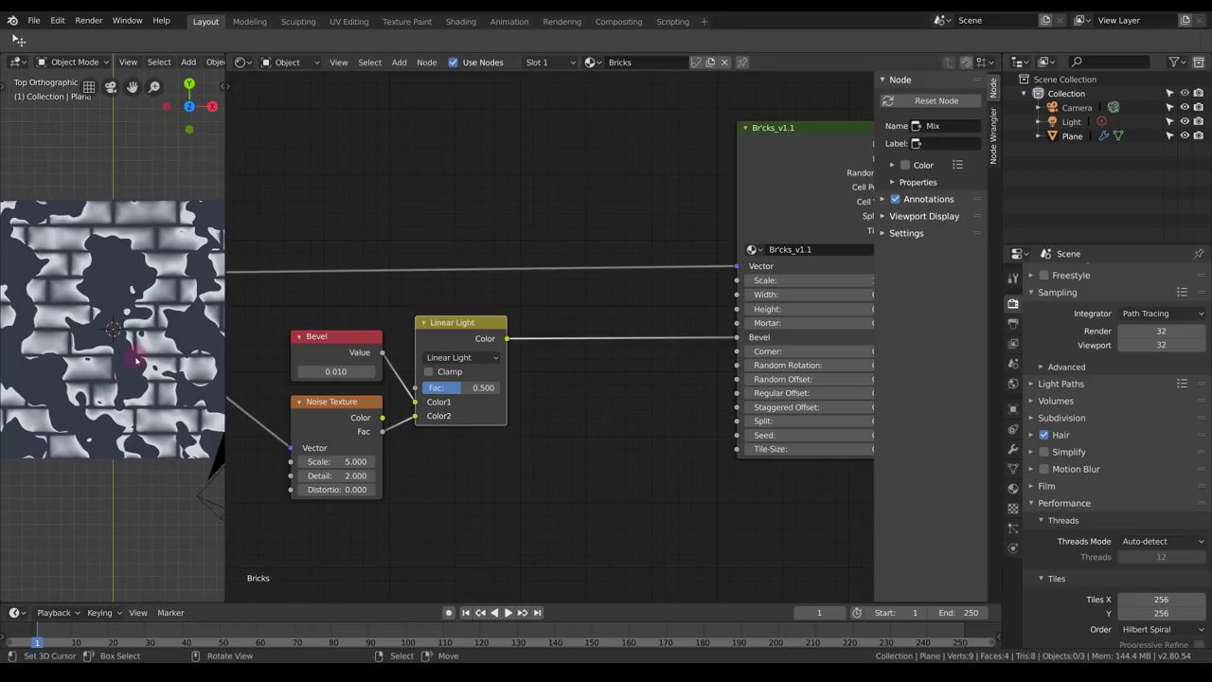
Enable Clamp on the Linear Light node and set its Fac to 0.04.
scroll(134, 362, "up", 1)
middle_click_drag(460, 410, 530, 458)
scroll(530, 460, "up", 3)
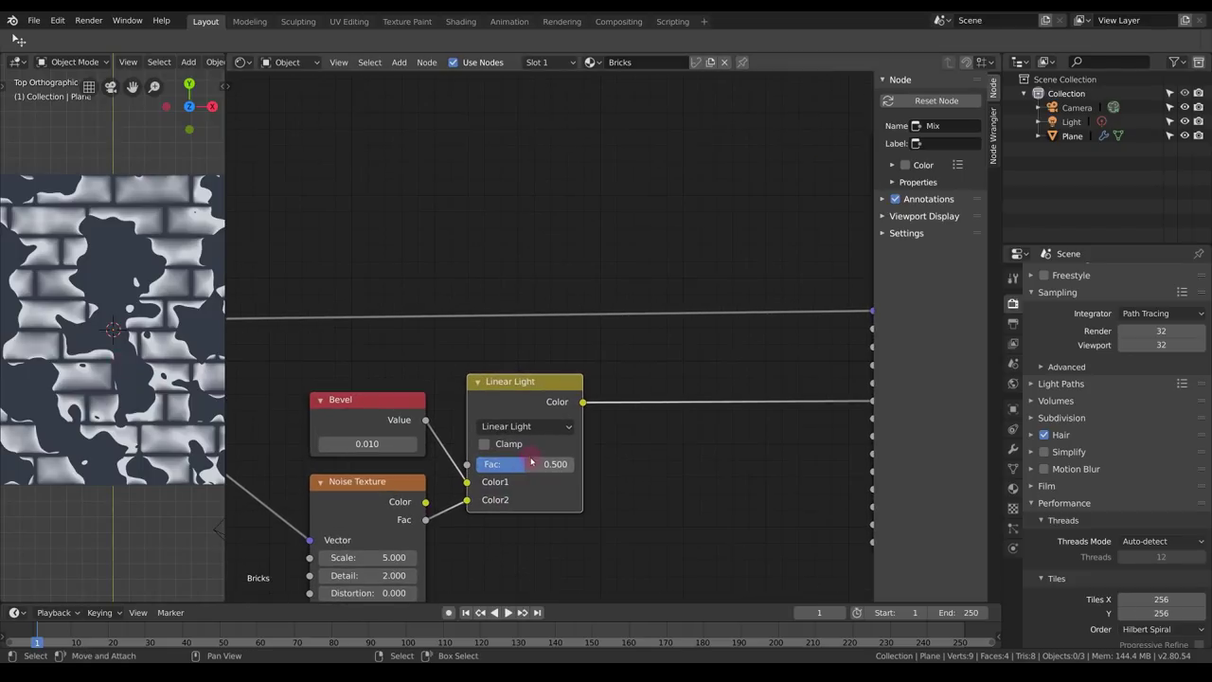
left_click_drag(539, 464, 514, 465)
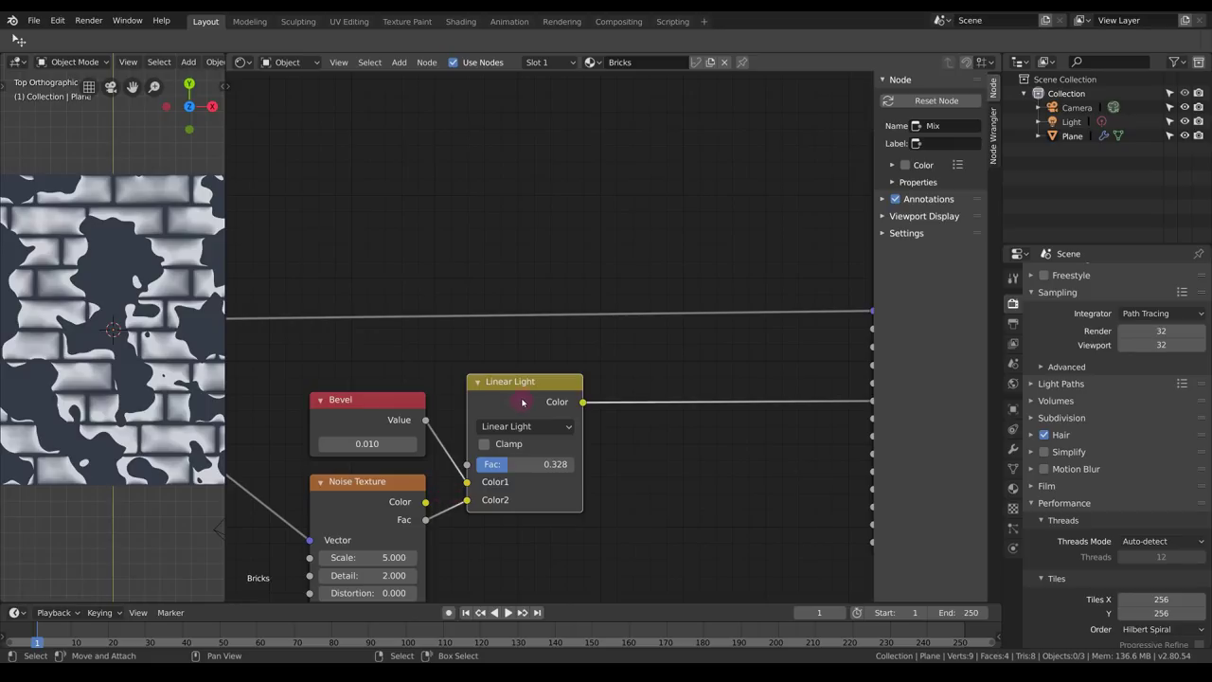
left_click(484, 444)
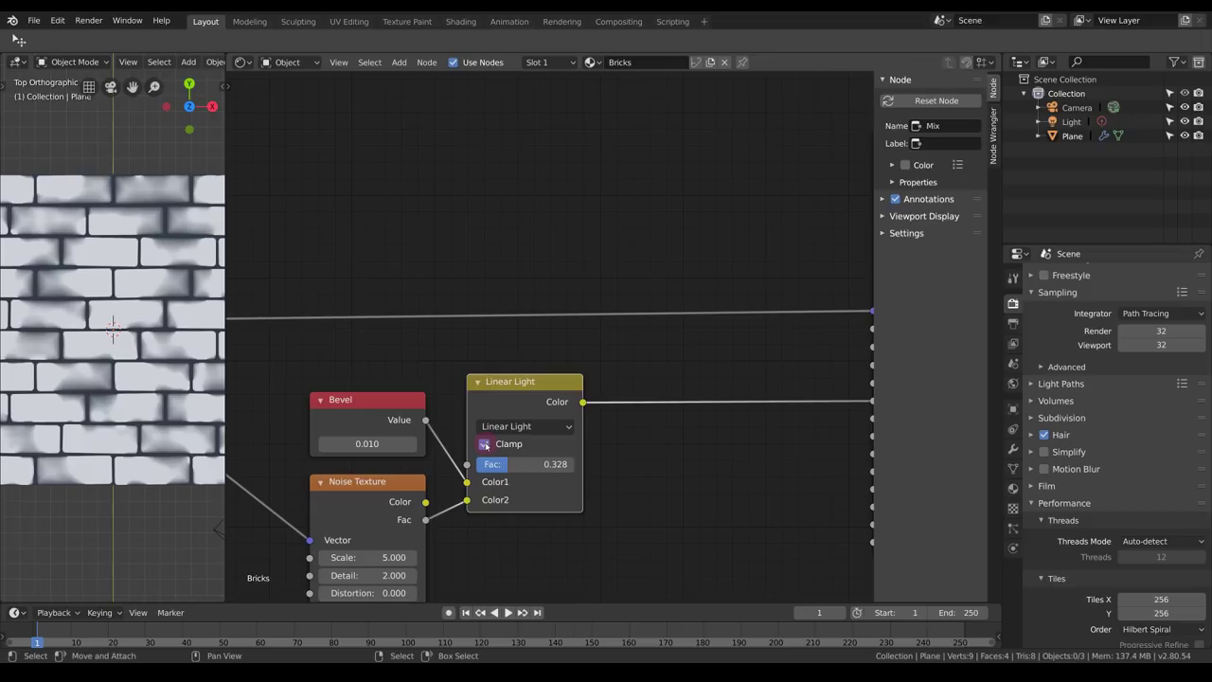
left_click_drag(539, 464, 520, 463)
left_click_drag(518, 464, 480, 464)
left_click(479, 465)
key("BackSpace")
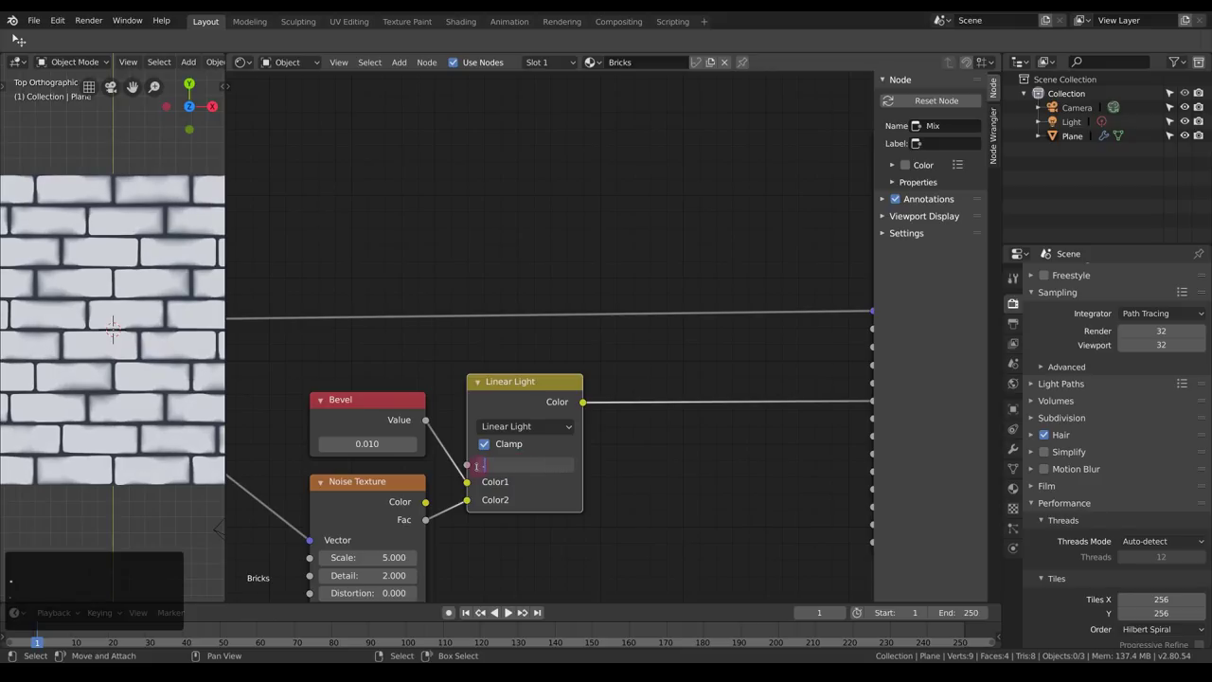
type("0.04")
key("KP_Enter")
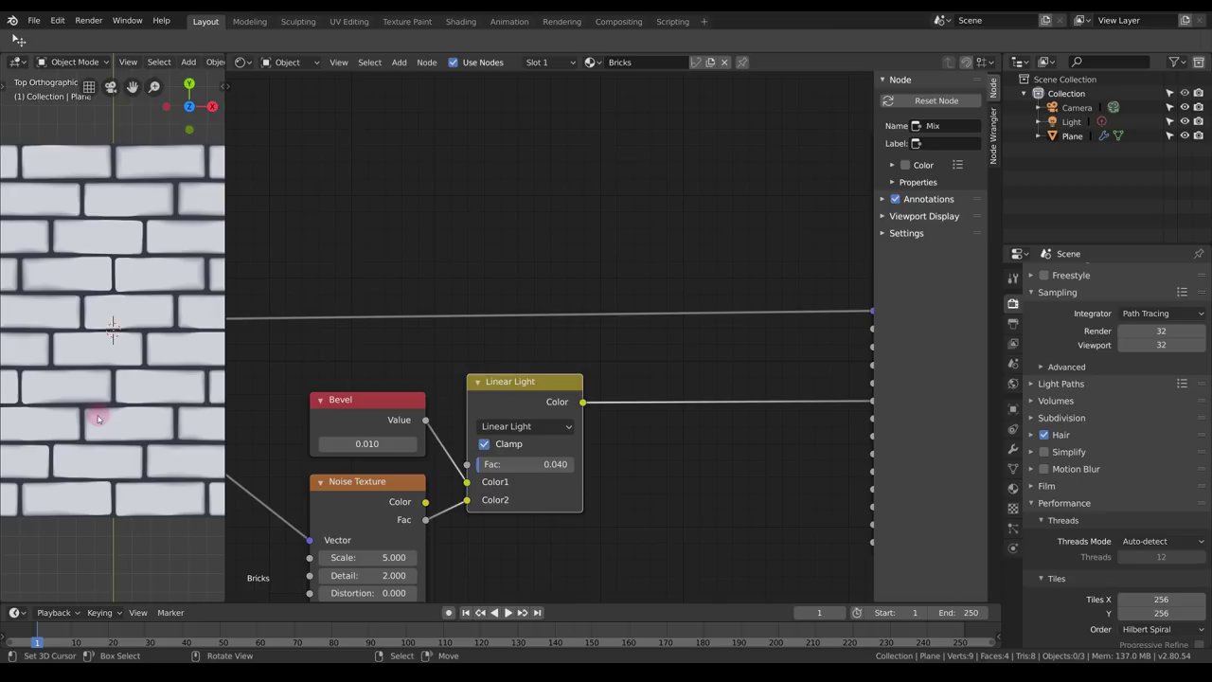
scroll(118, 376, "down", 2)
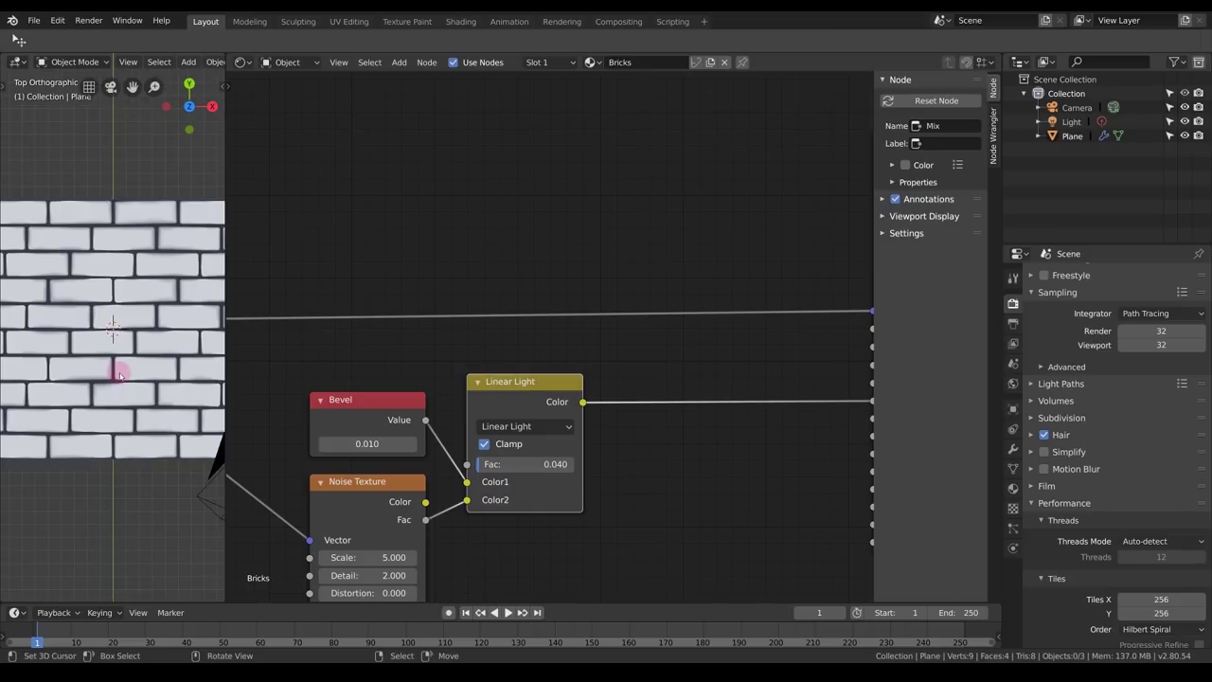
Enclose the Bevel, Noise Texture and Linear Light nodes in a frame labelled Bevel Variation.
scroll(486, 370, "down", 6)
middle_click_drag(455, 286, 495, 227)
right_click_drag(474, 203, 675, 528)
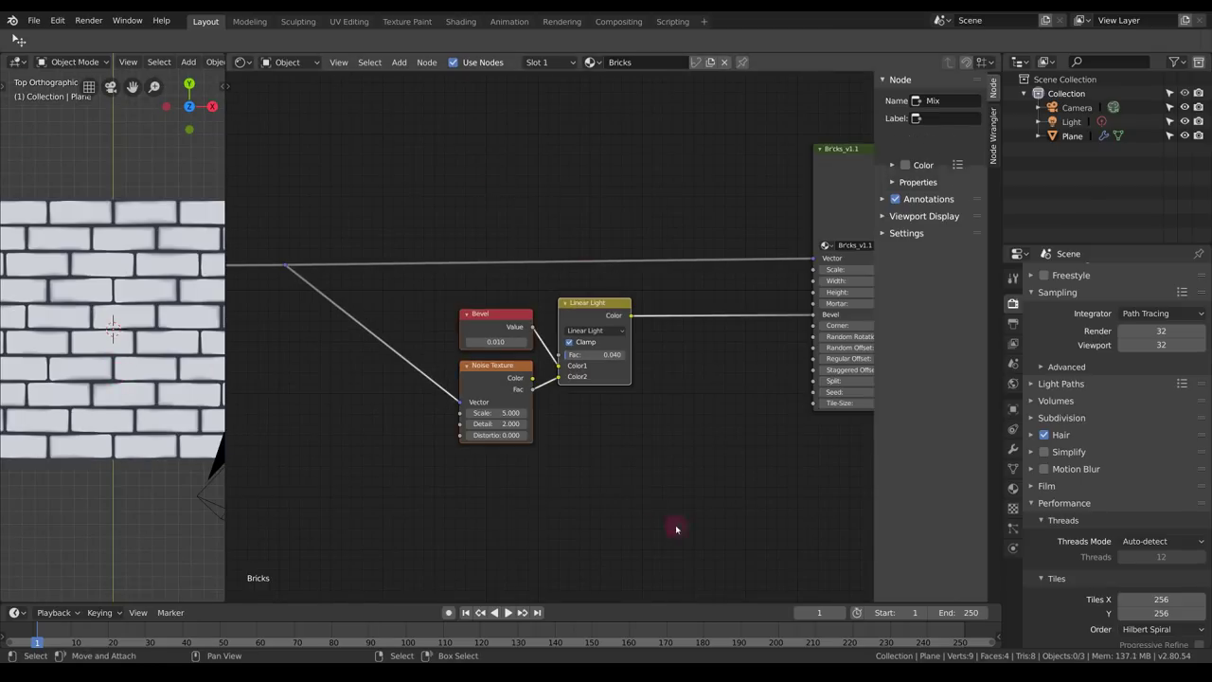
middle_click_drag(575, 403, 581, 451)
key("shift+p")
key("KP_Enter")
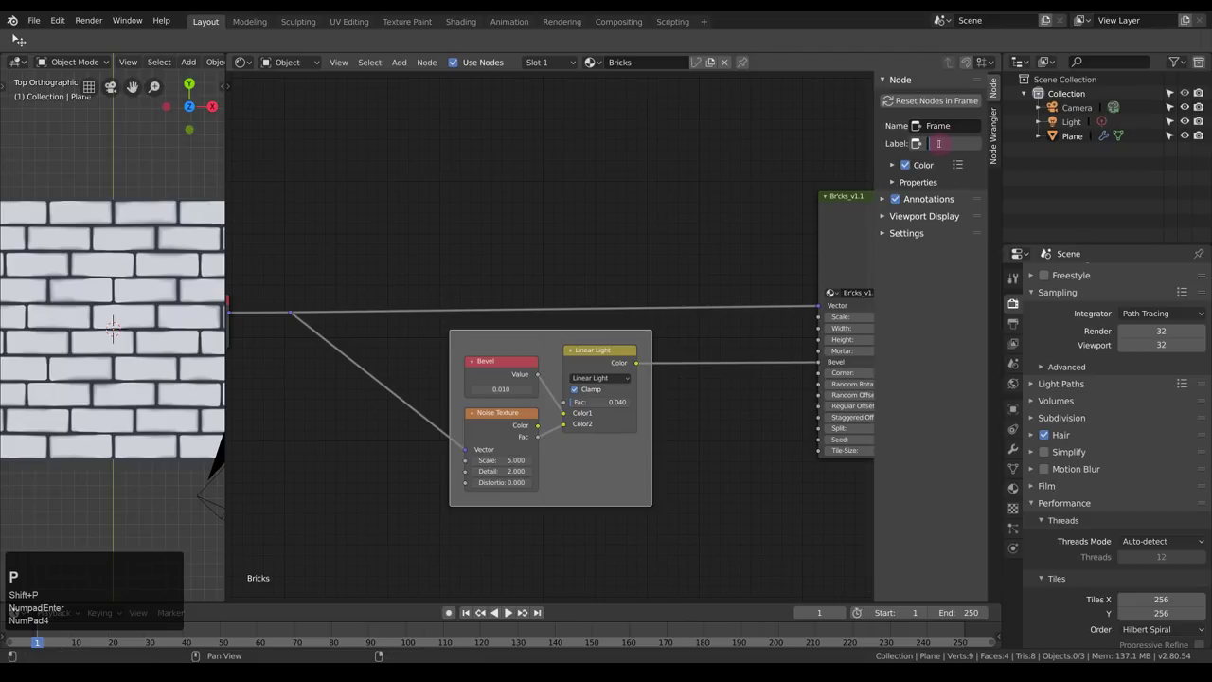
type("Bevel Variat")
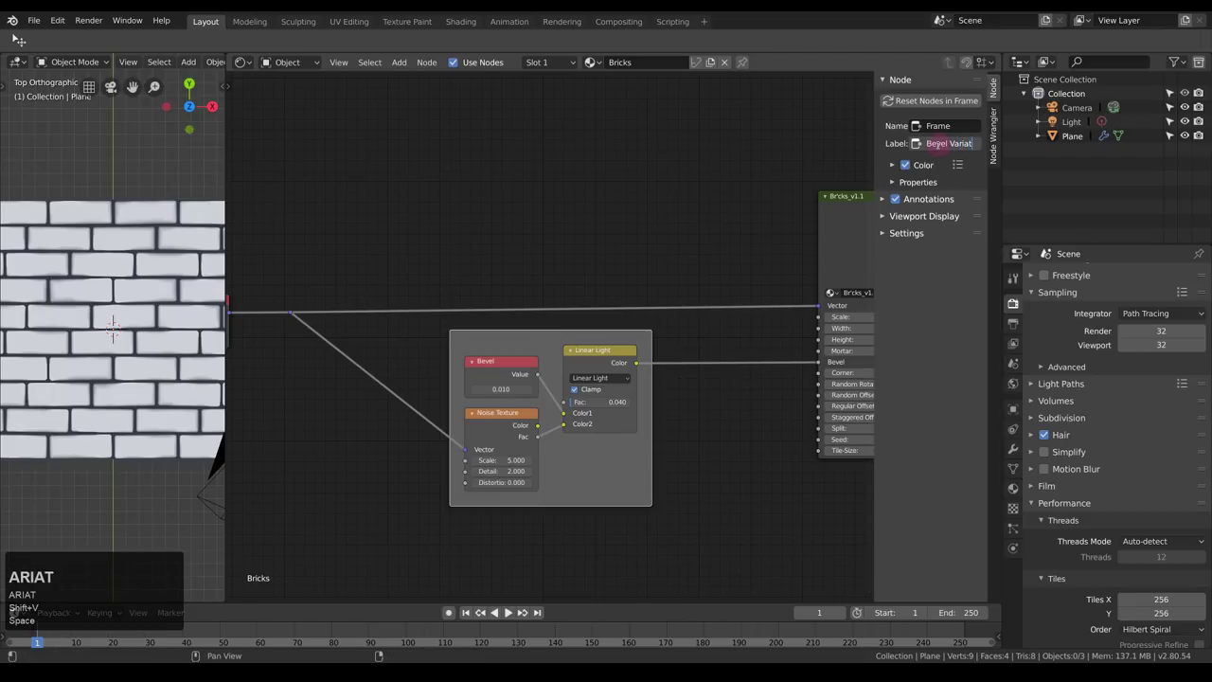
type("ion")
key("Return")
Render the image to examine the varied brick bevels, and close the render.
middle_click_drag(672, 260, 495, 268)
scroll(559, 260, "down", 3)
key("F12")
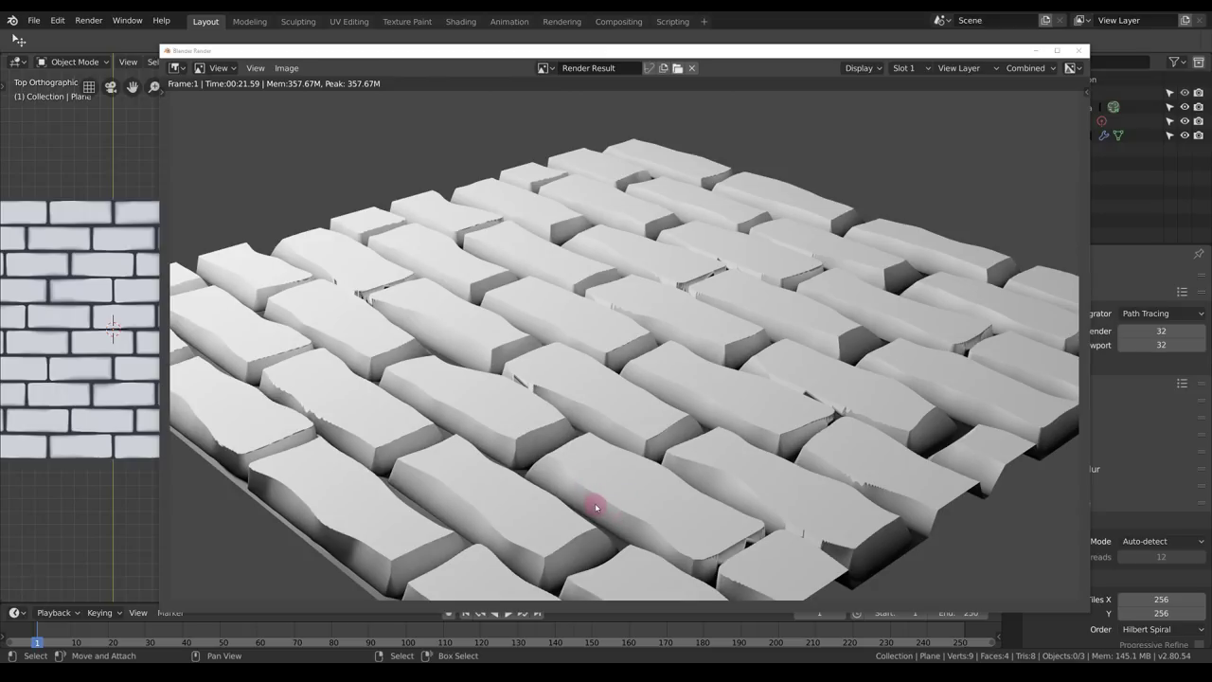
key("Escape")
Insert a shared reroute point on the two Height links running to Base Color and the Displacement node.
middle_click_drag(710, 258, 430, 290)
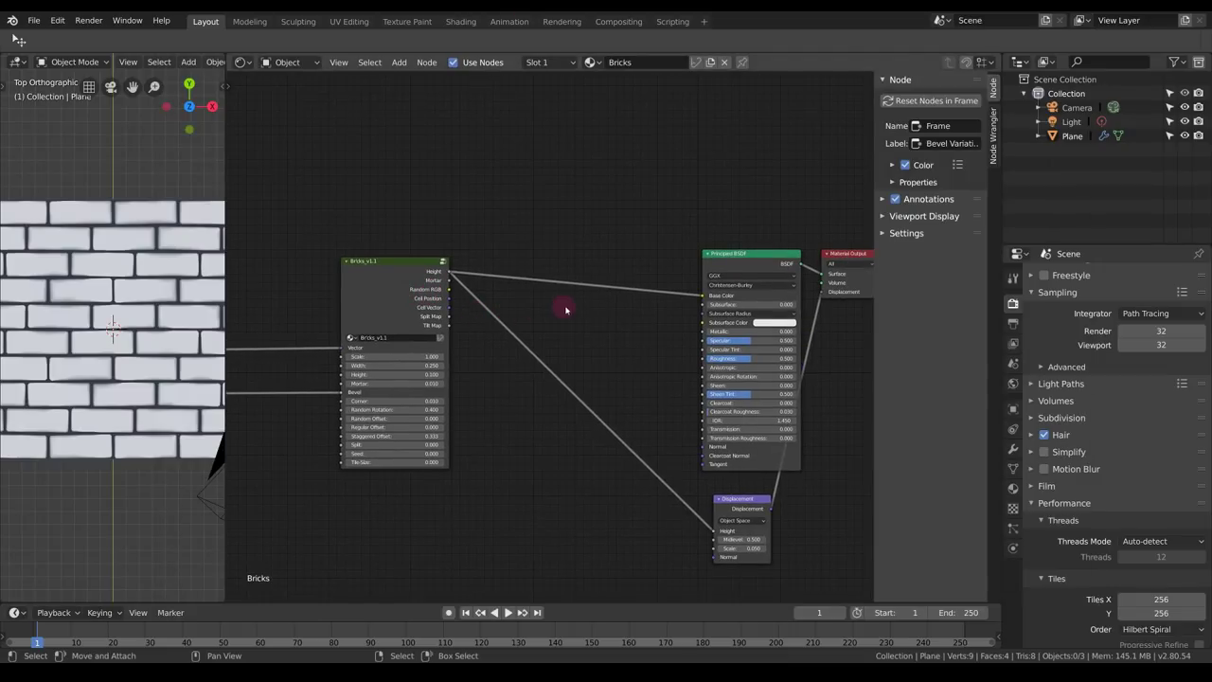
right_click_drag(615, 255, 613, 472, "shift")
left_click_drag(612, 471, 612, 473, "shift")
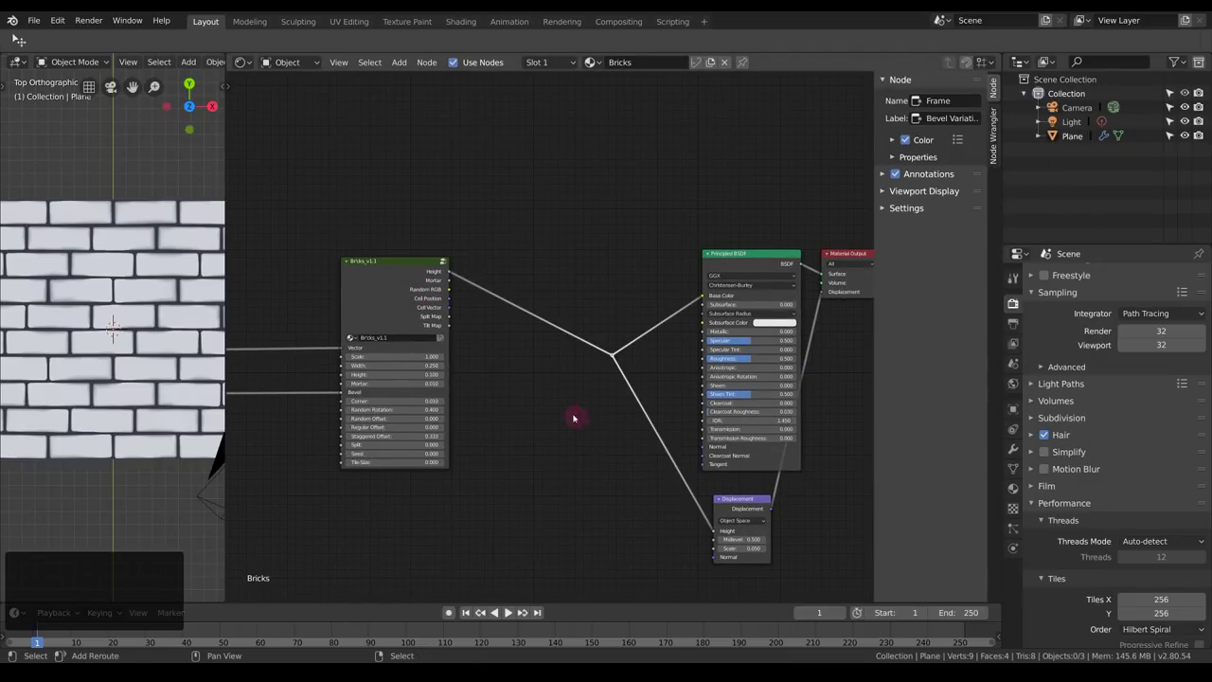
Add an RGB Curves node on the link between the bricks group's Height output and the reroute point.
middle_click_drag(520, 374, 581, 406)
key("shift+a")
mouse_move(530, 401)
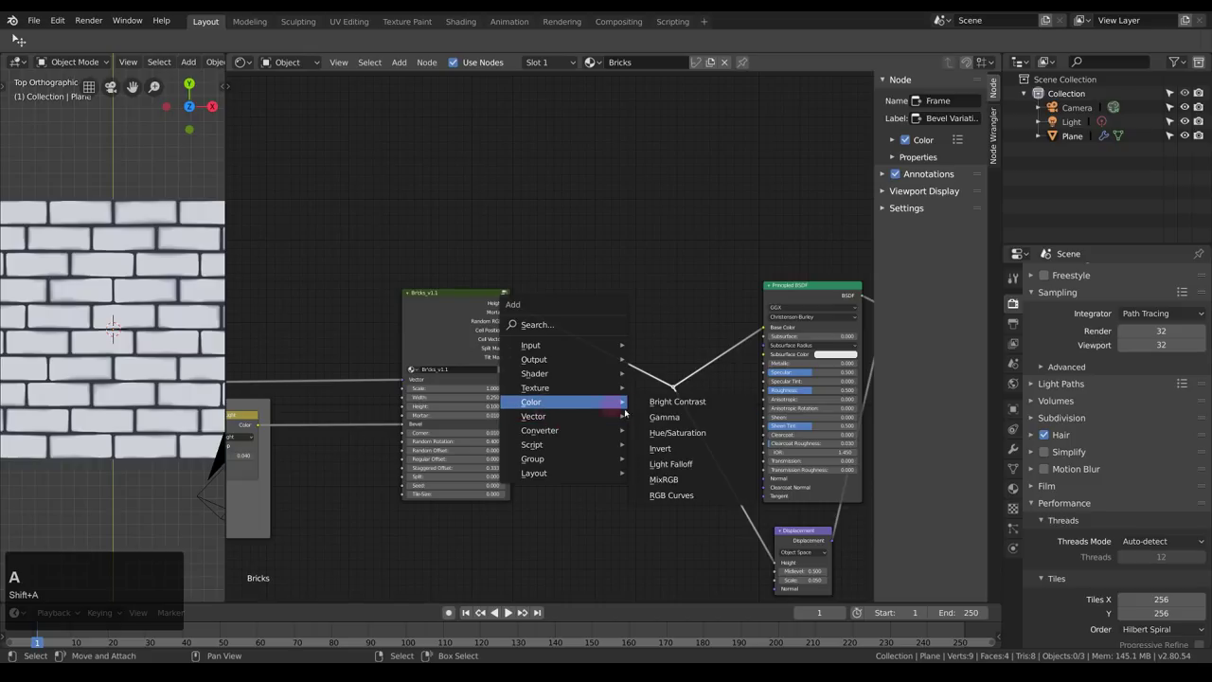
left_click(668, 495)
left_click(540, 283)
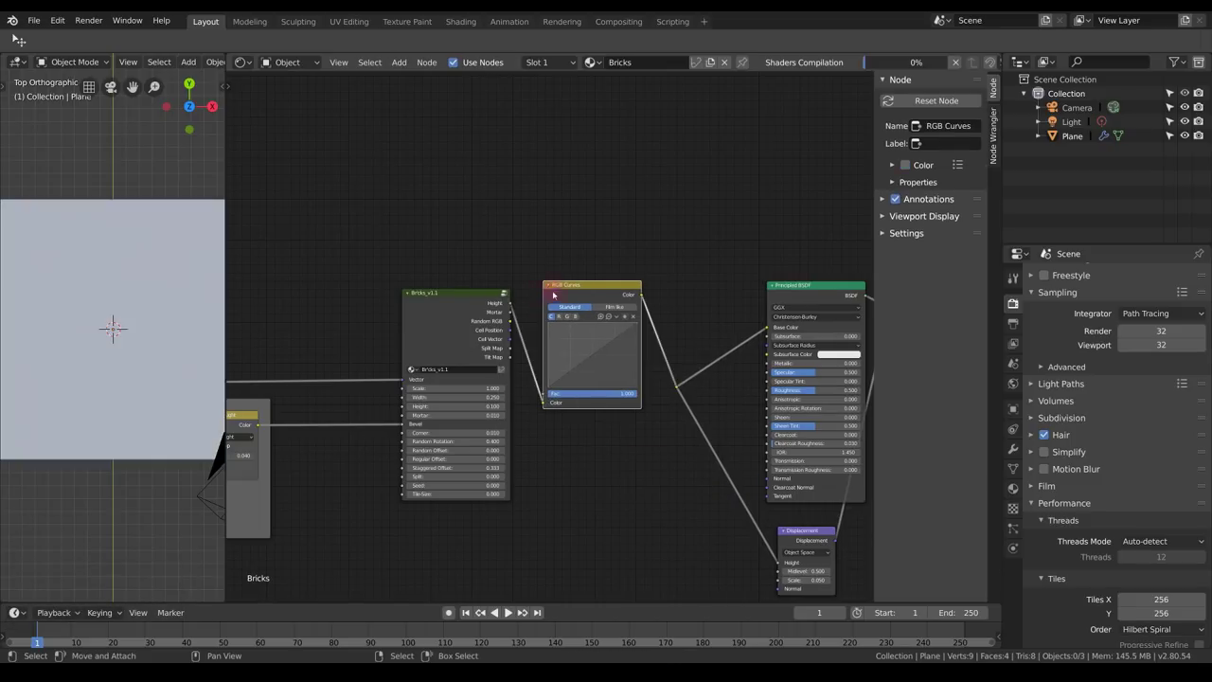
Bend the RGB curve upward into a rounded arc with points at about X 0.69, Y 0.93 and X 0.26, Y 0.57.
scroll(561, 301, "up", 4)
left_click_drag(599, 376, 577, 360)
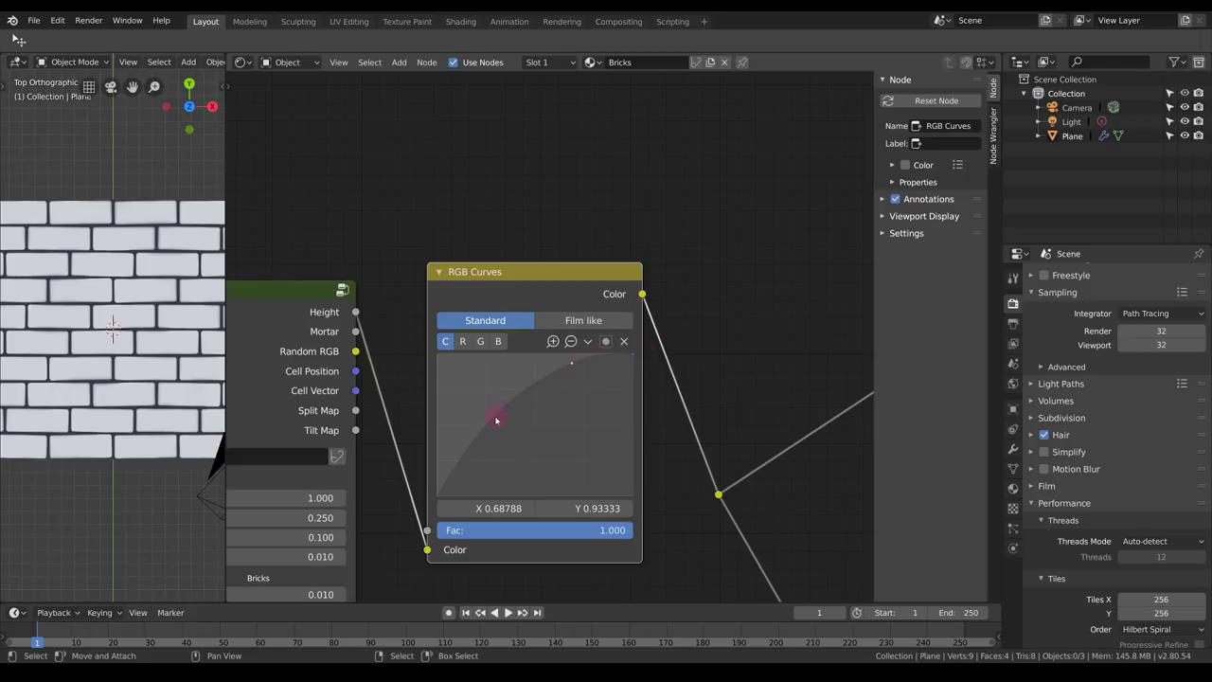
left_click_drag(478, 435, 480, 411)
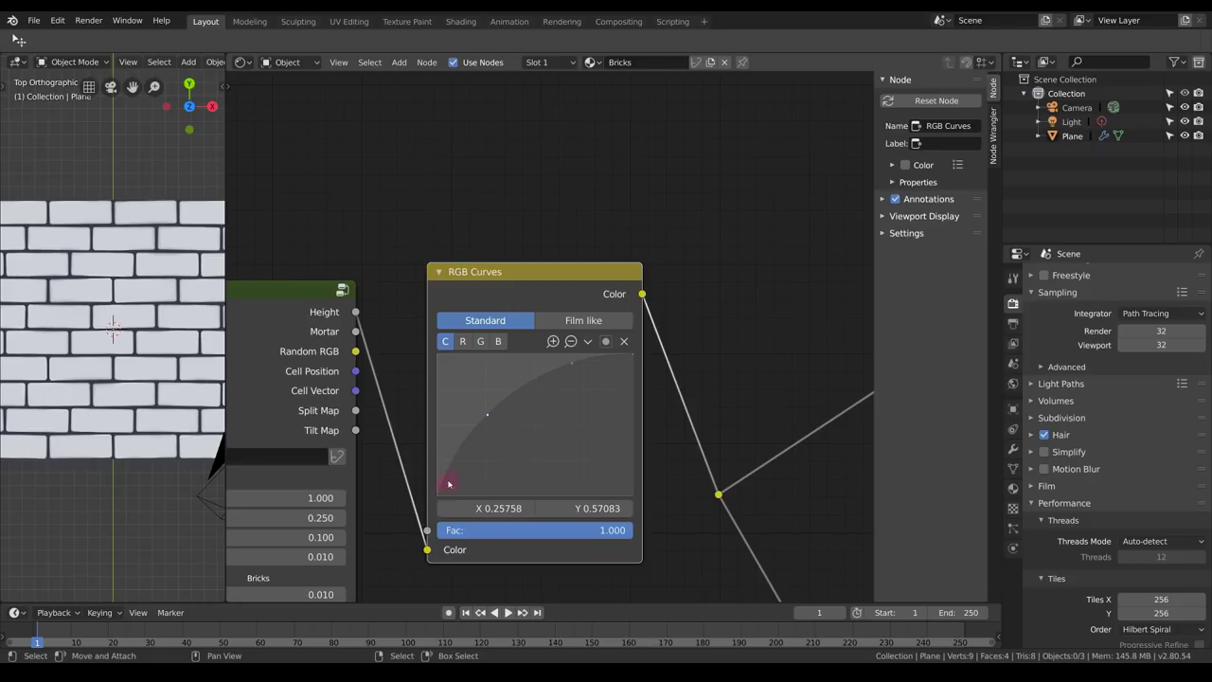
Render the image to check the rounded brick edges, and return to the Bevel Variation nodes.
key("F12")
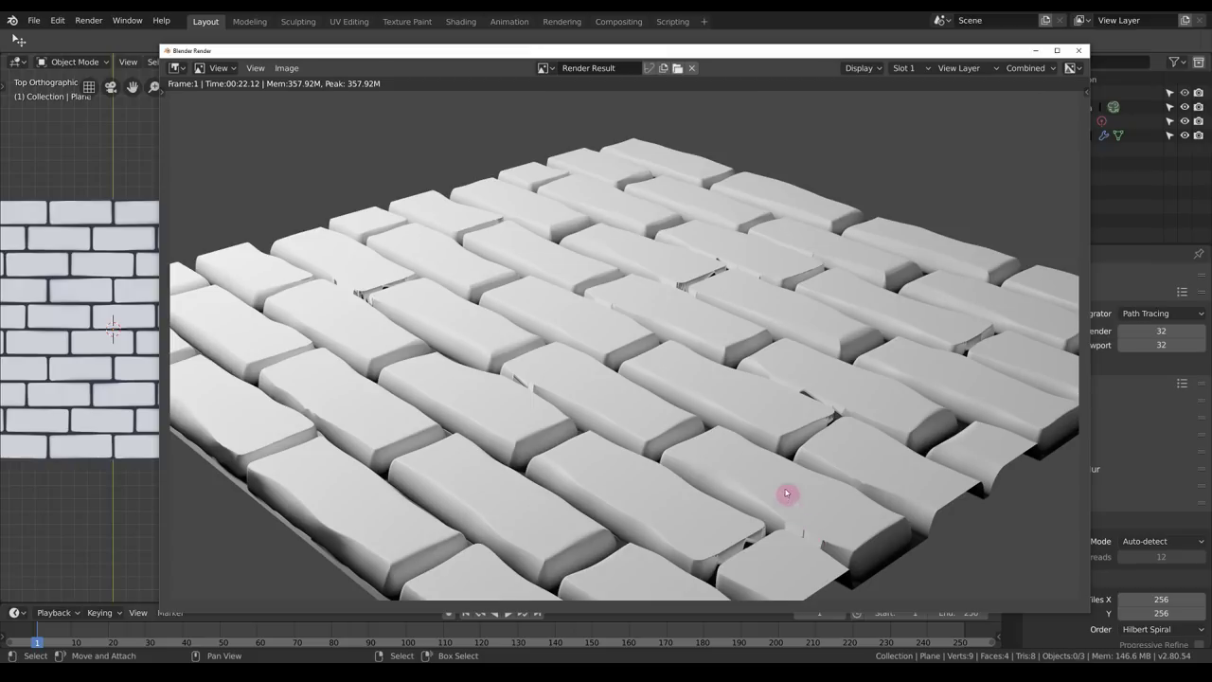
left_click(597, 38)
left_click(446, 274)
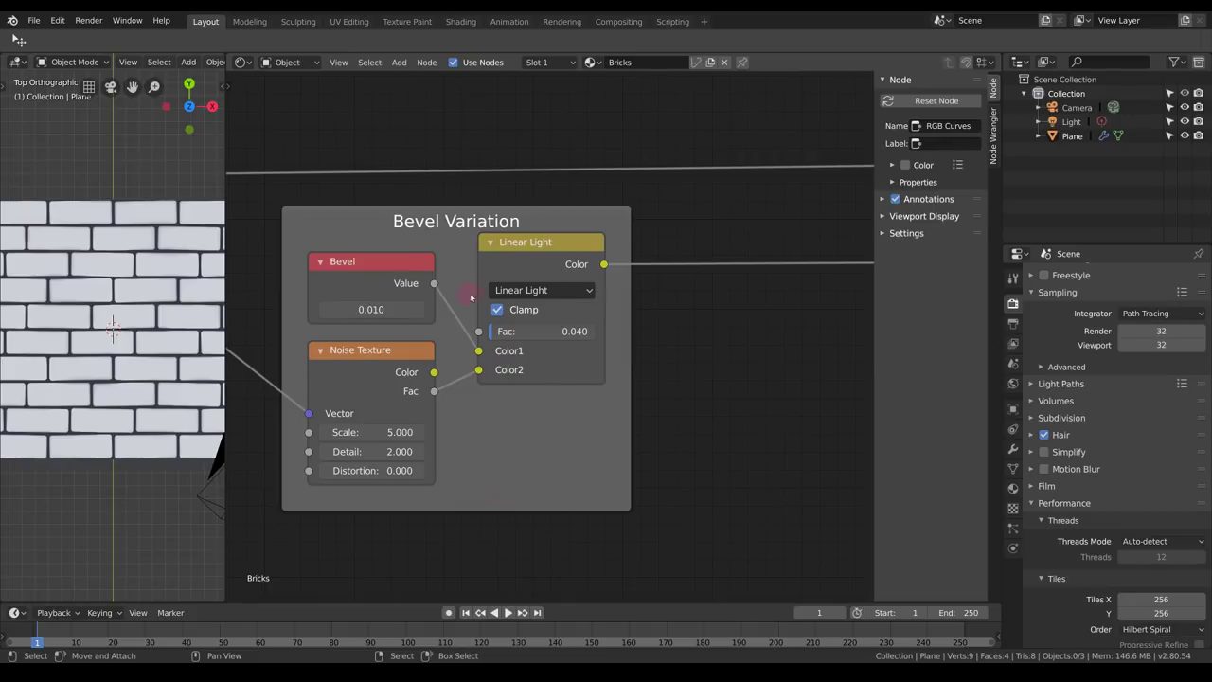
Insert a Math node in Add mode after Linear Light in the Bevel Variation frame, with its second value set to 0.002.
key("shift+a")
mouse_move(549, 459)
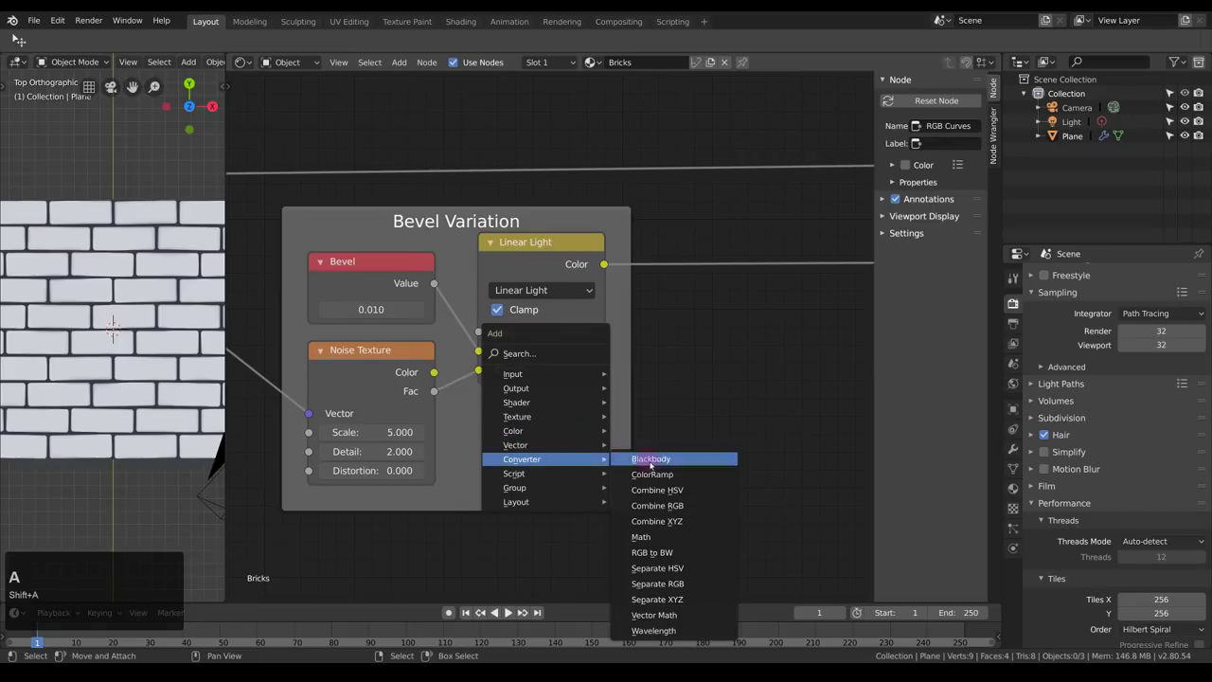
left_click(630, 537)
left_click(662, 258)
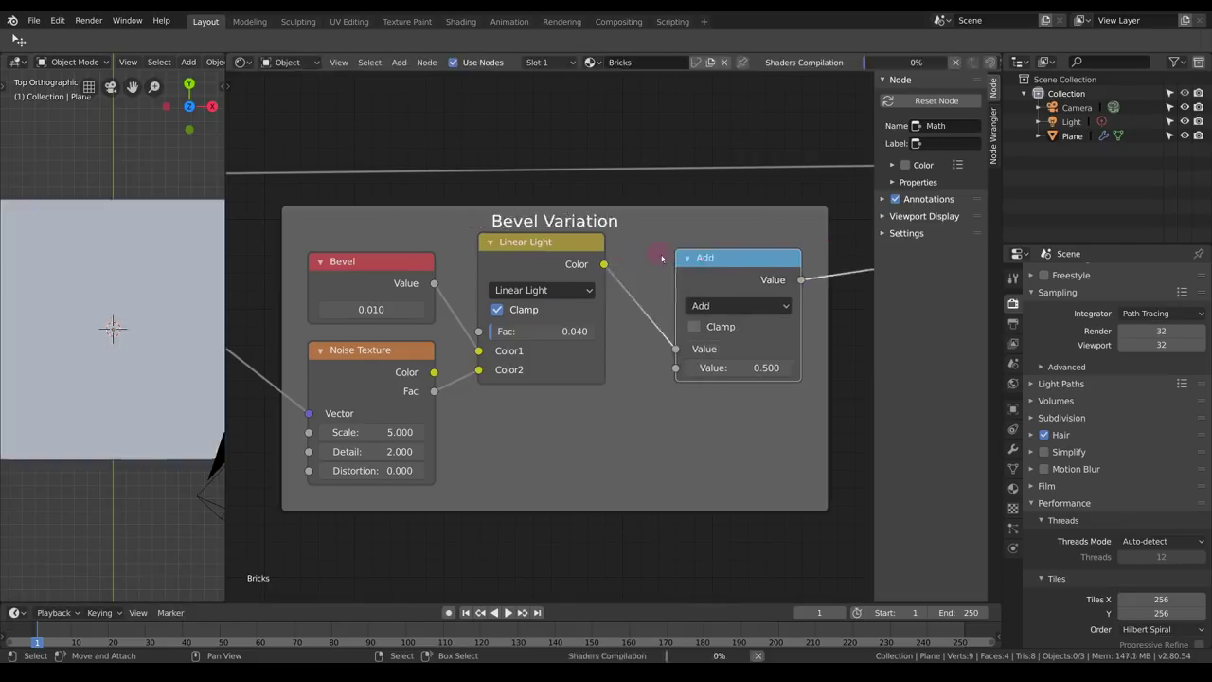
left_click(702, 359)
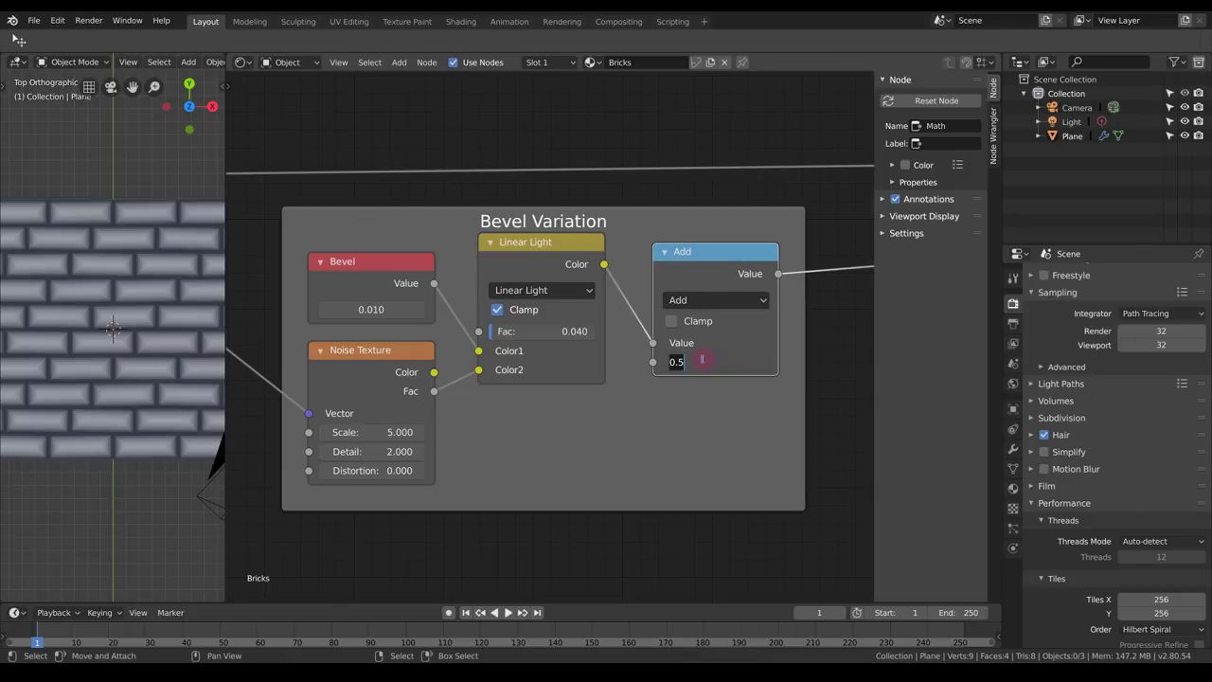
type(".002")
key("KP_Enter")
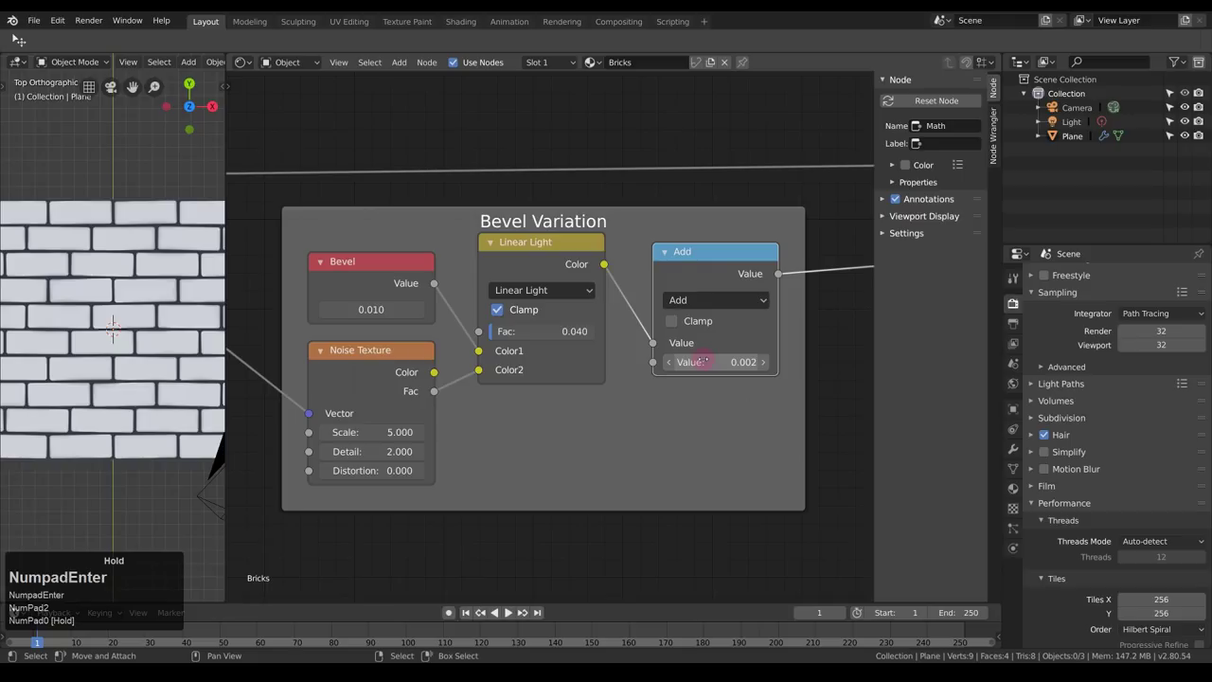
Render the image to examine the bricks with the added minimum bevel, and close the render.
middle_click_drag(732, 300, 662, 340)
left_click_drag(652, 299, 640, 299)
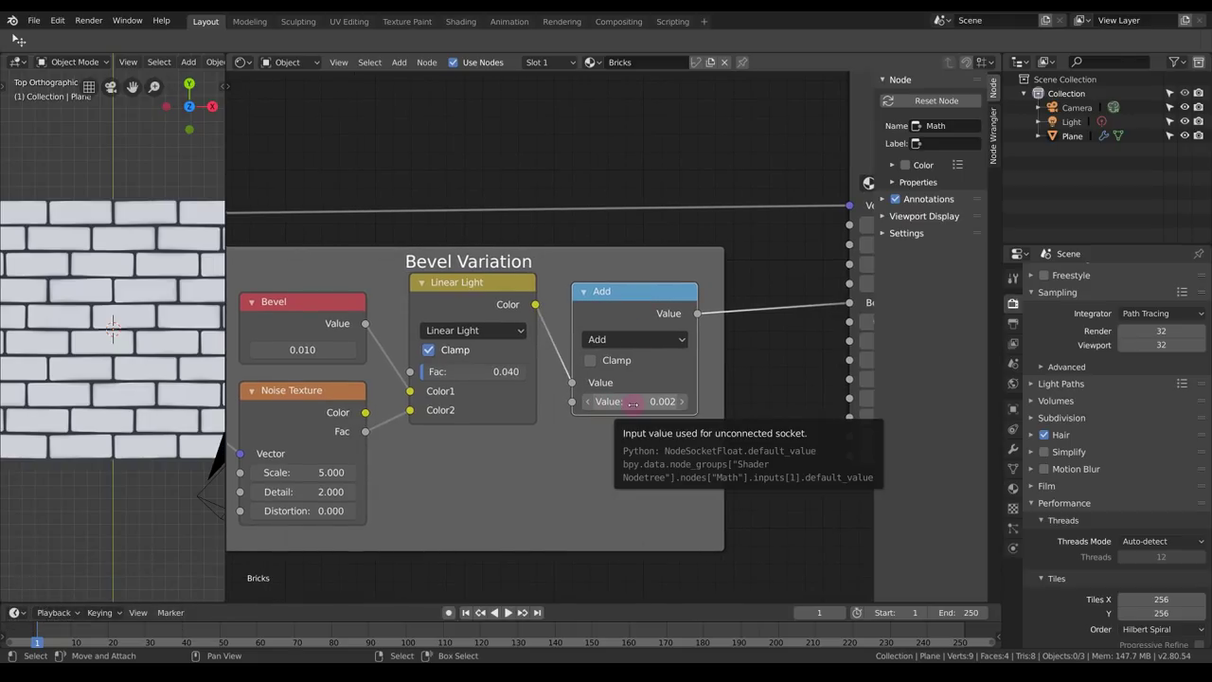
key("F12")
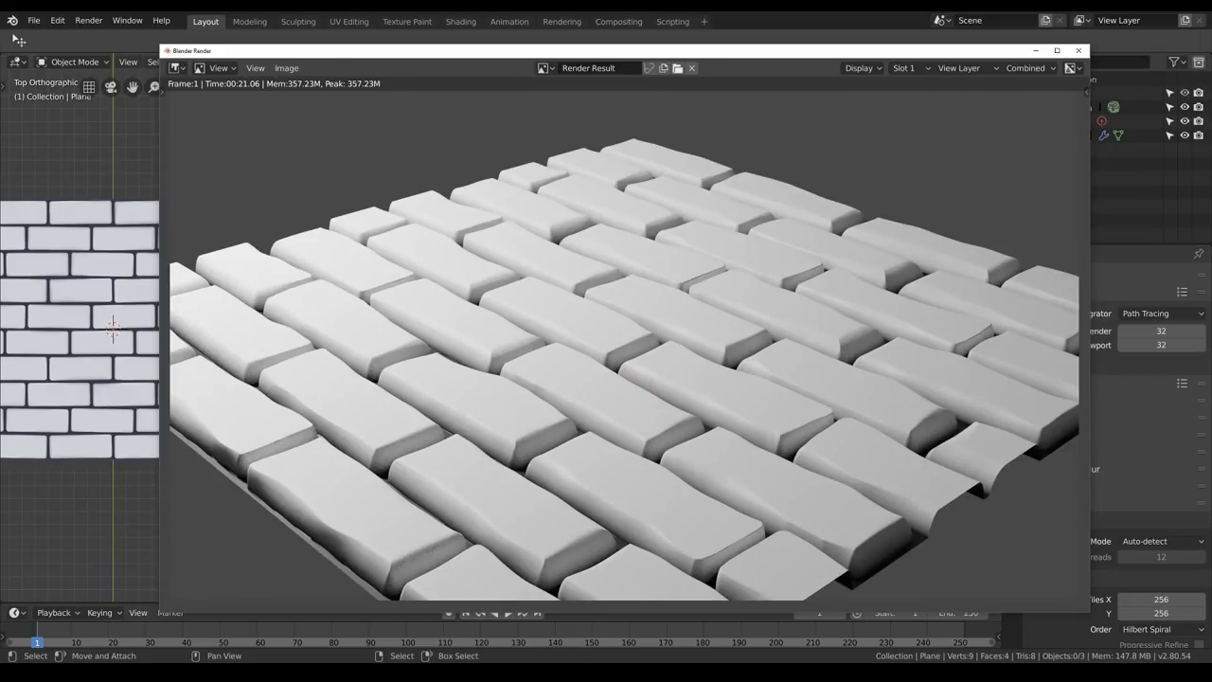
key("Escape")
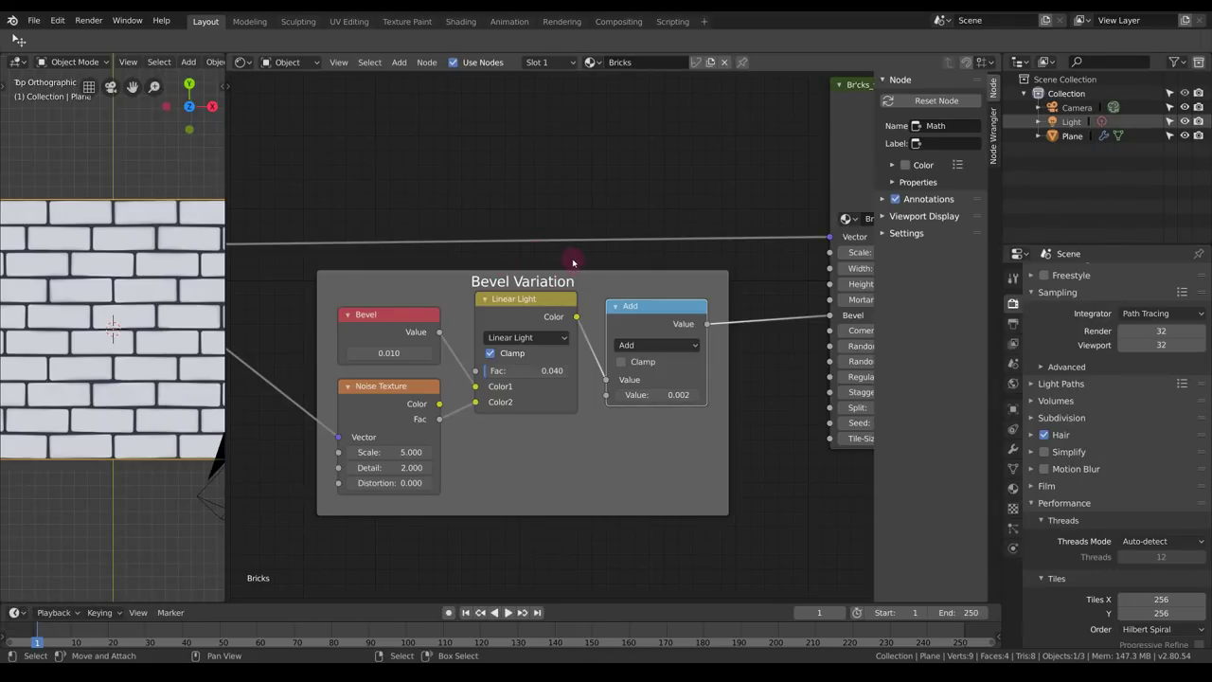
Move the Bevel Variation frame slightly lower, away from the vector link.
middle_click_drag(544, 250, 549, 318)
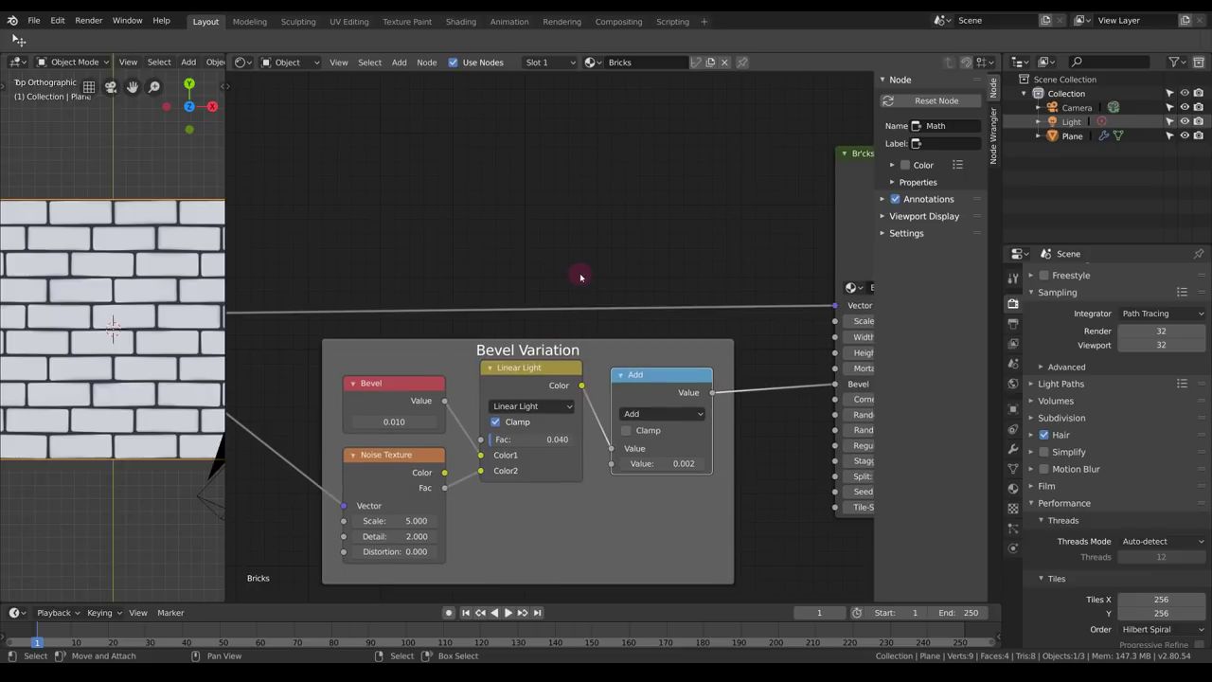
scroll(577, 278, "down", 1)
scroll(568, 293, "up", 1, "shift")
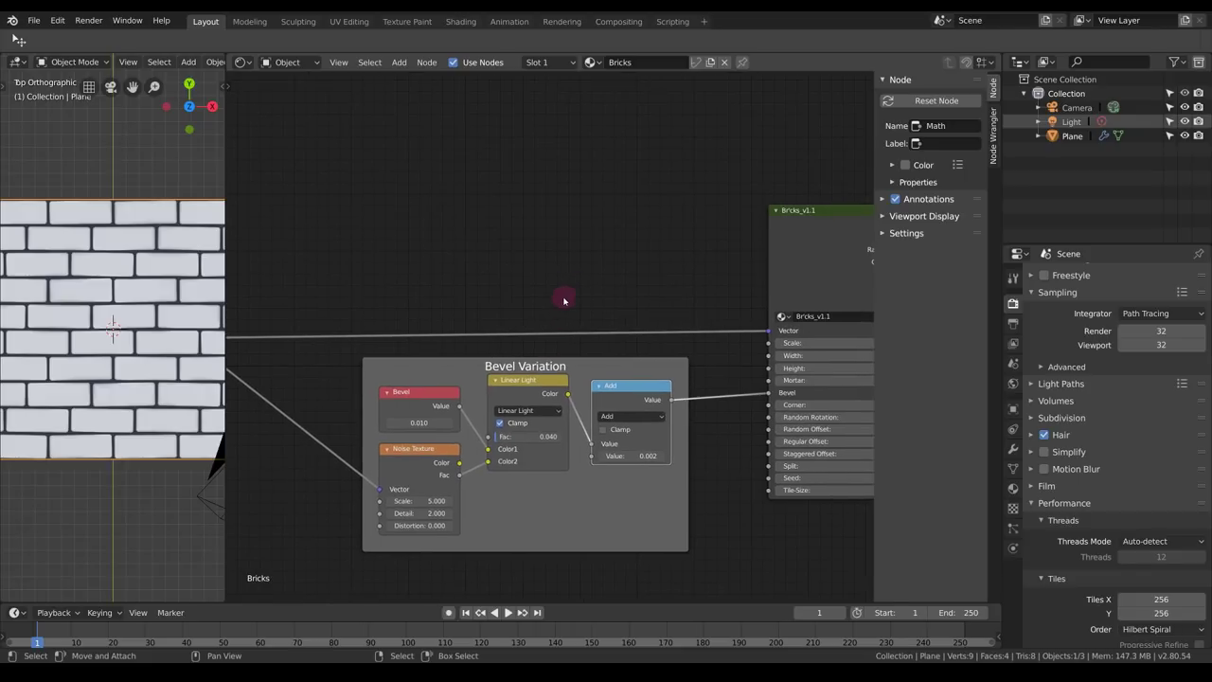
left_click_drag(658, 369, 659, 381)
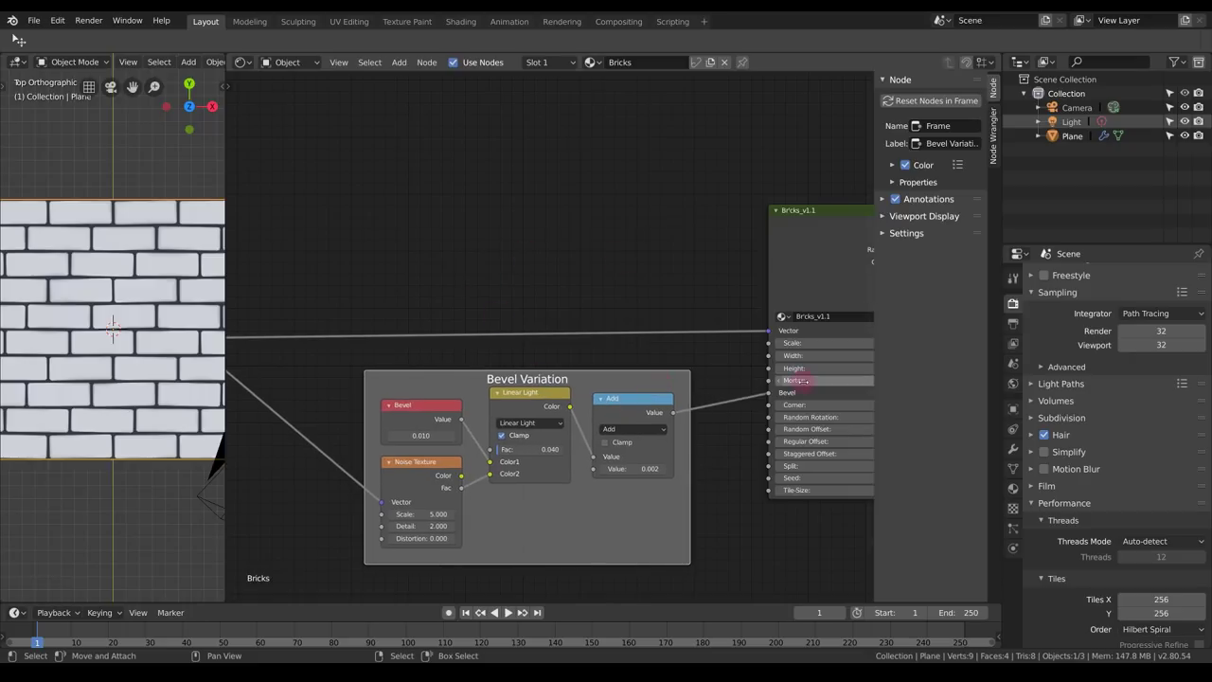
Add a Separate RGB node above the Bevel Variation frame and connect the Noise Texture's Color output to its Image input.
left_click(427, 475)
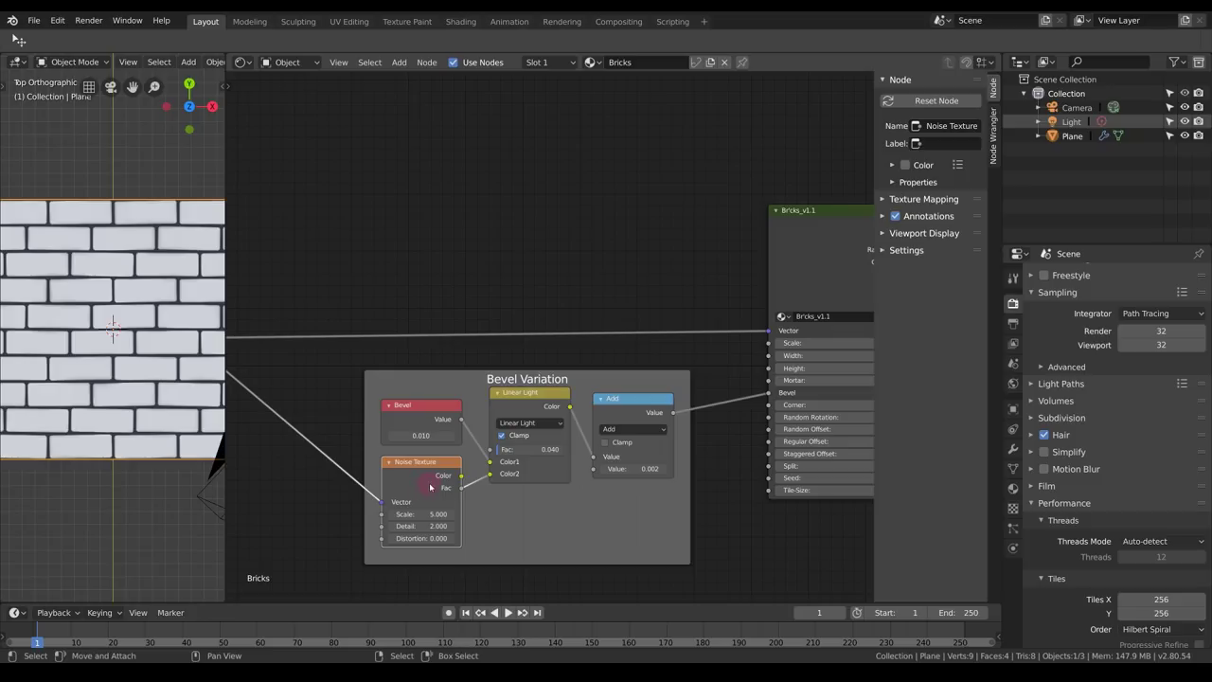
middle_click_drag(410, 471, 397, 451)
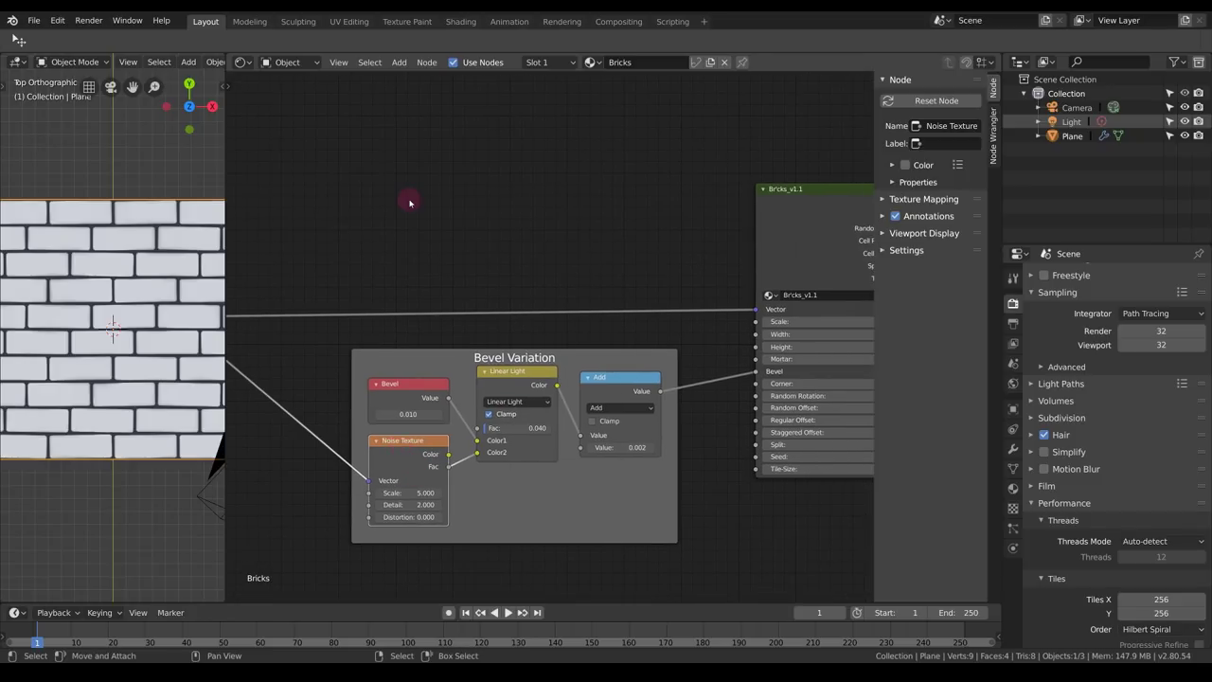
key("shift+a")
mouse_move(410, 203)
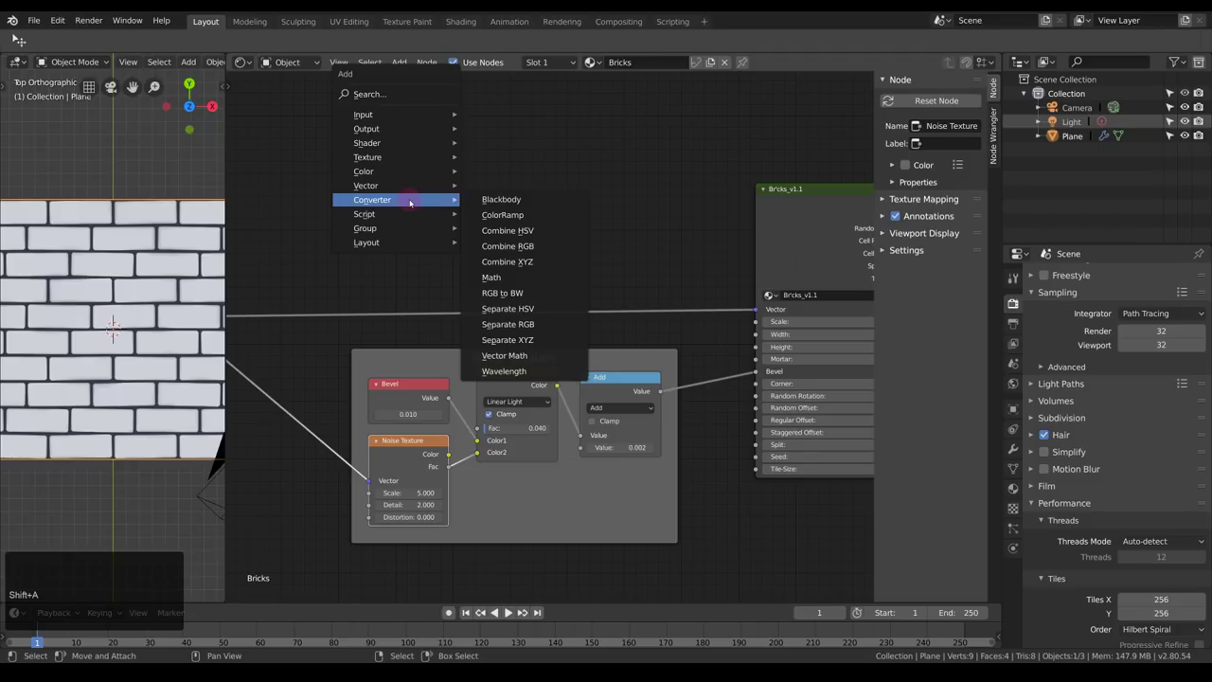
left_click(531, 326)
left_click(463, 196)
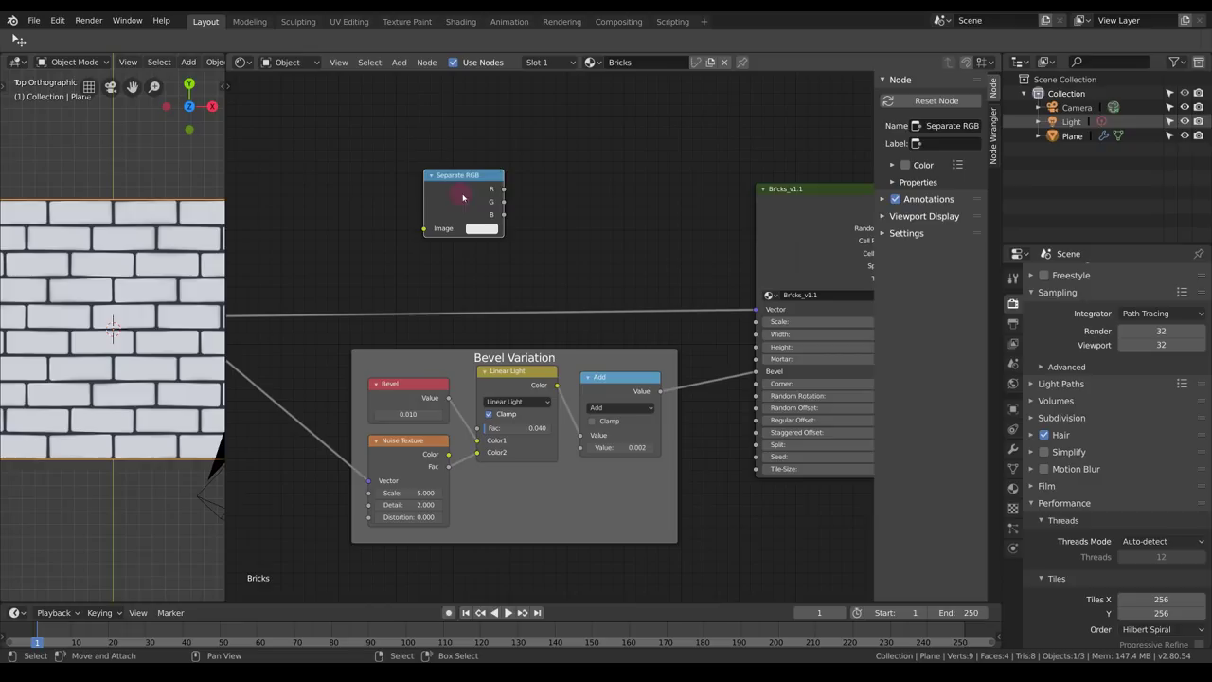
left_click_drag(449, 453, 430, 230)
left_click_drag(456, 201, 402, 238)
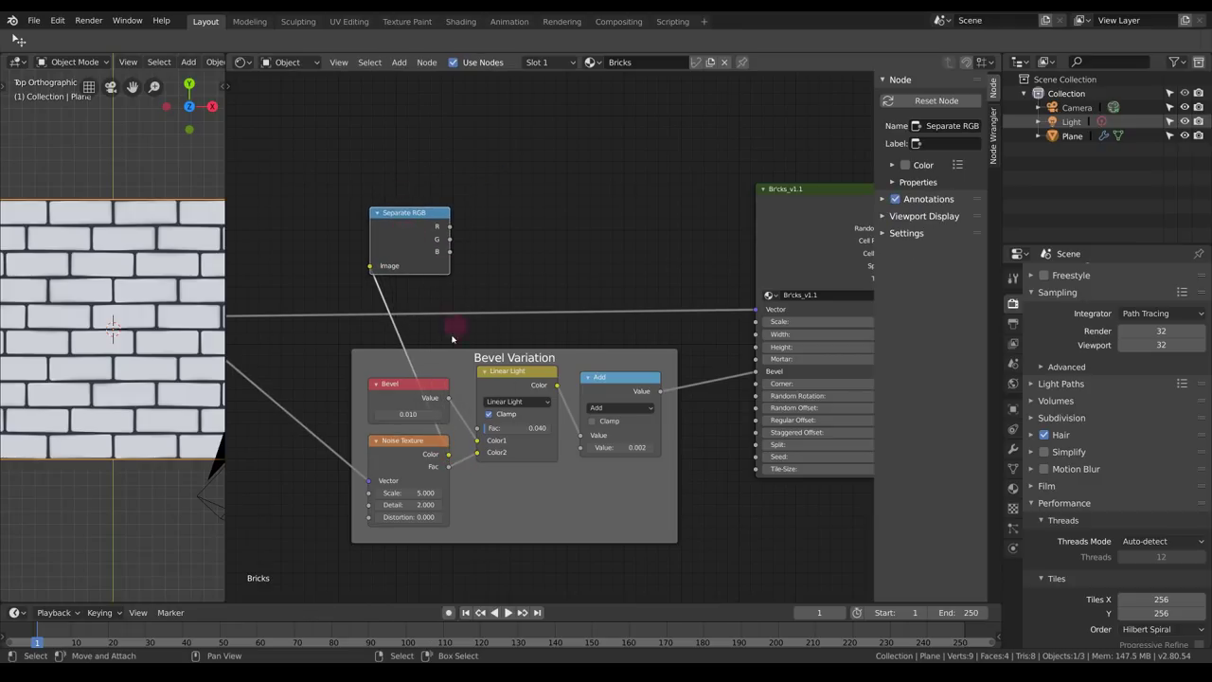
Preview the Noise Texture output and the R and G channels of Separate RGB to compare their patterns.
left_click(410, 454, "ctrl+shift")
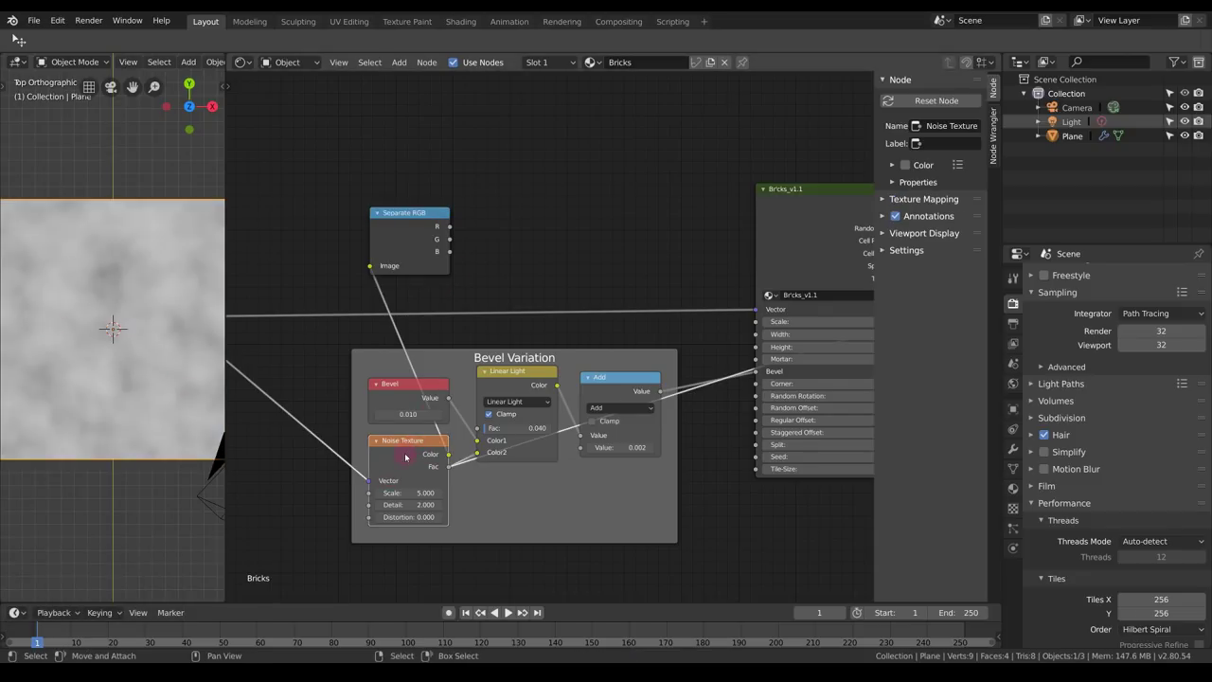
left_click(407, 228, "ctrl+shift")
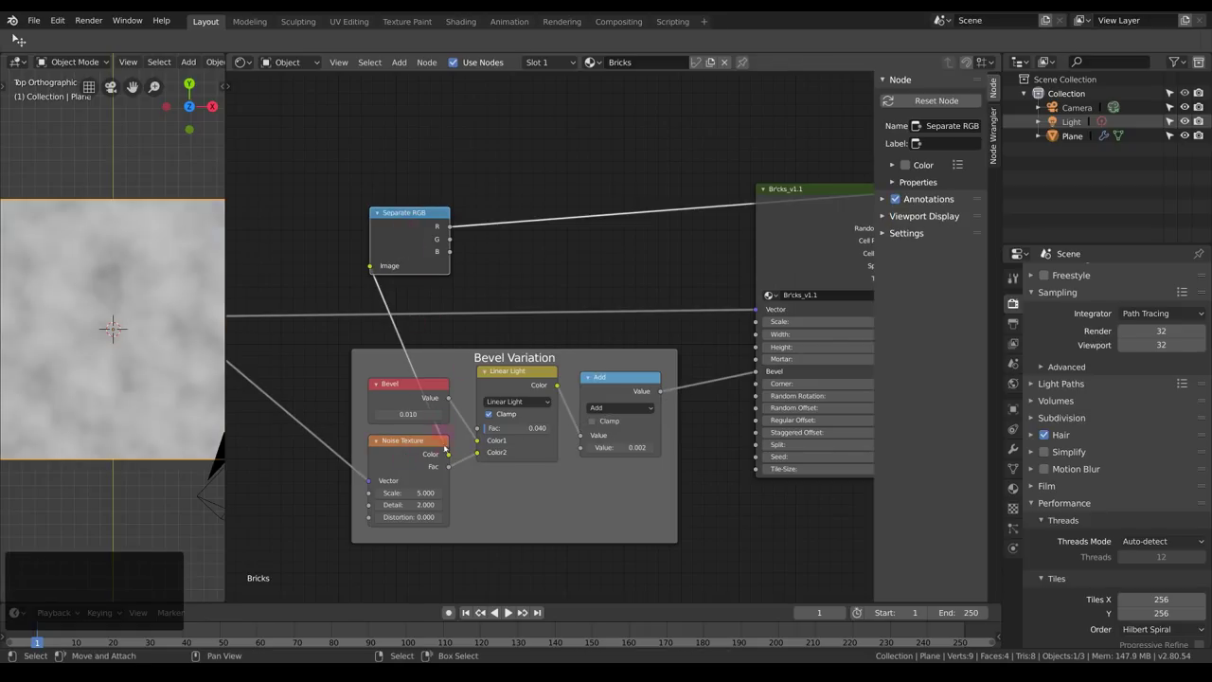
left_click(419, 237, "ctrl+shift")
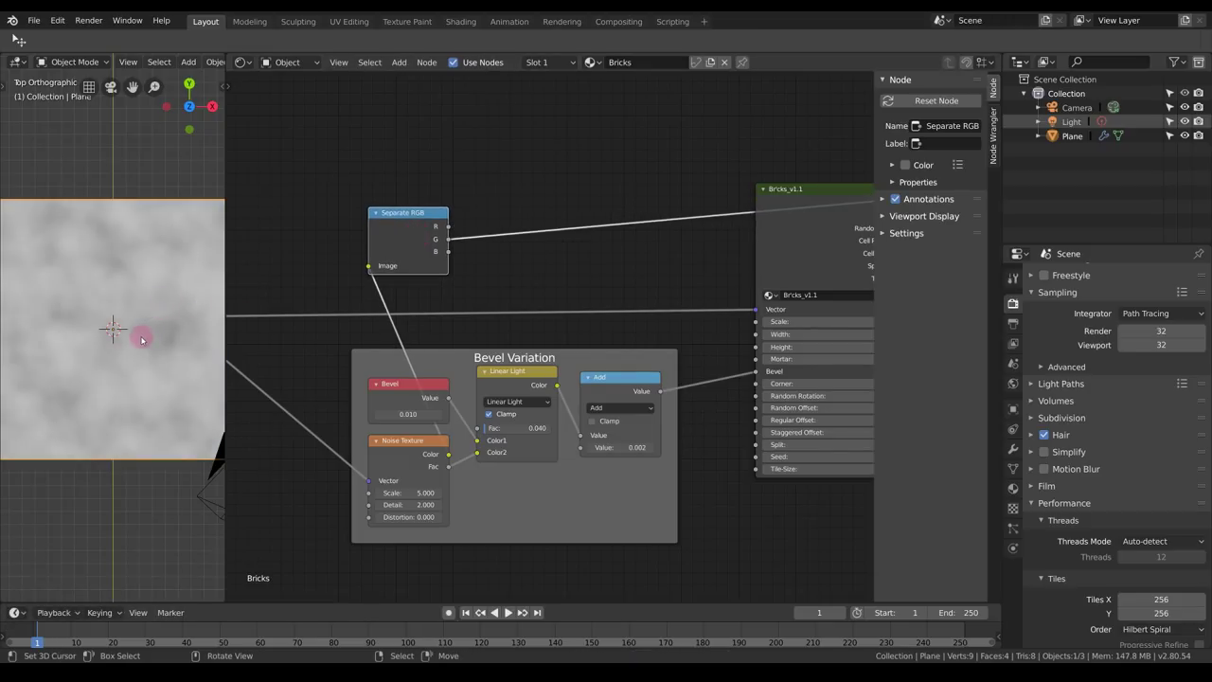
Add a Value node directly above the Separate RGB node.
key("shift+a")
scroll(433, 441, "down", 1)
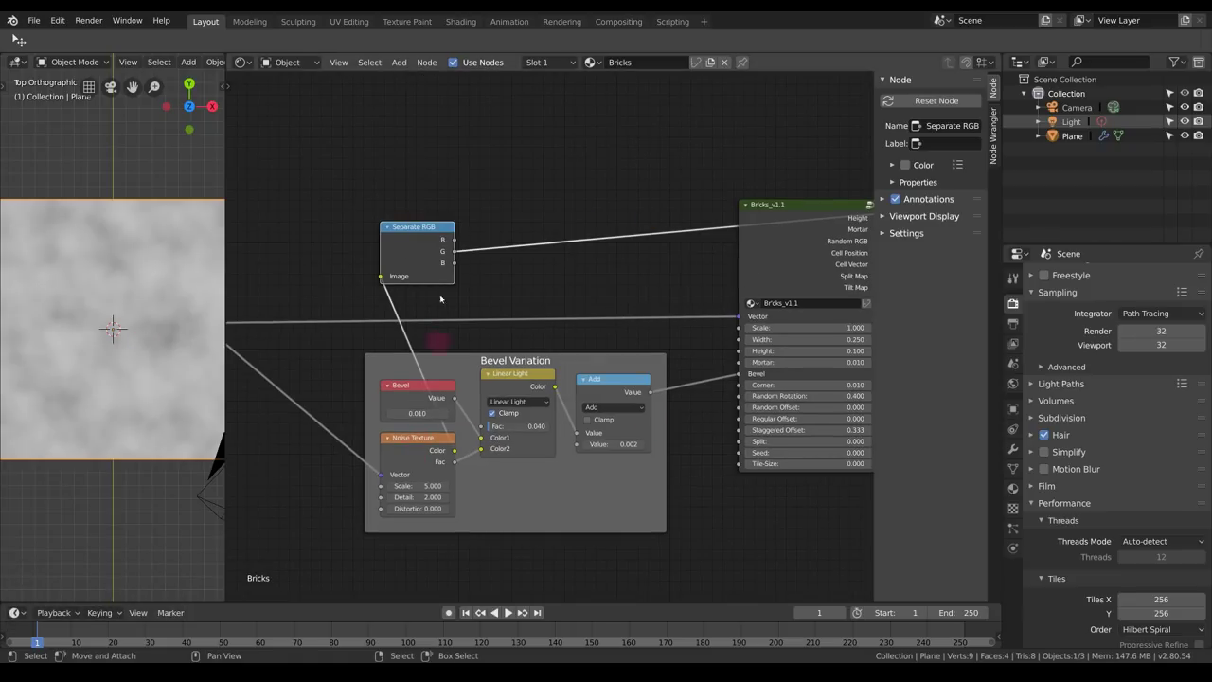
scroll(433, 271, "up", 2, "shift")
key("shift+a")
mouse_move(383, 134)
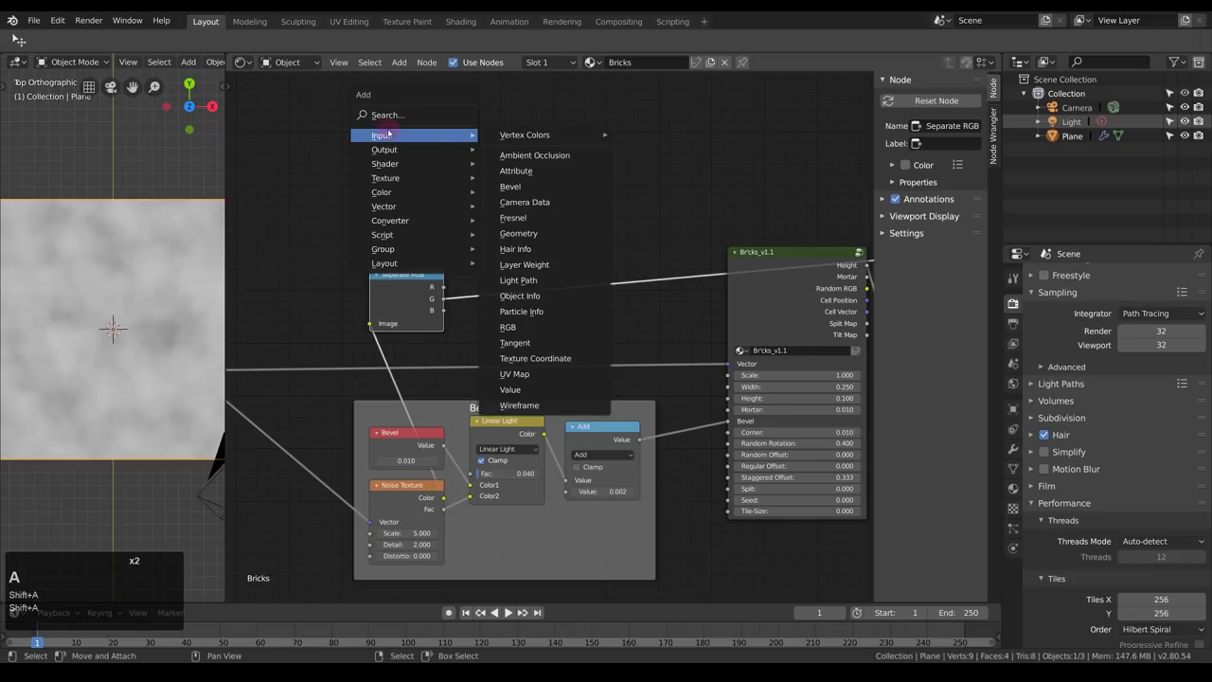
left_click(532, 389)
left_click(402, 223)
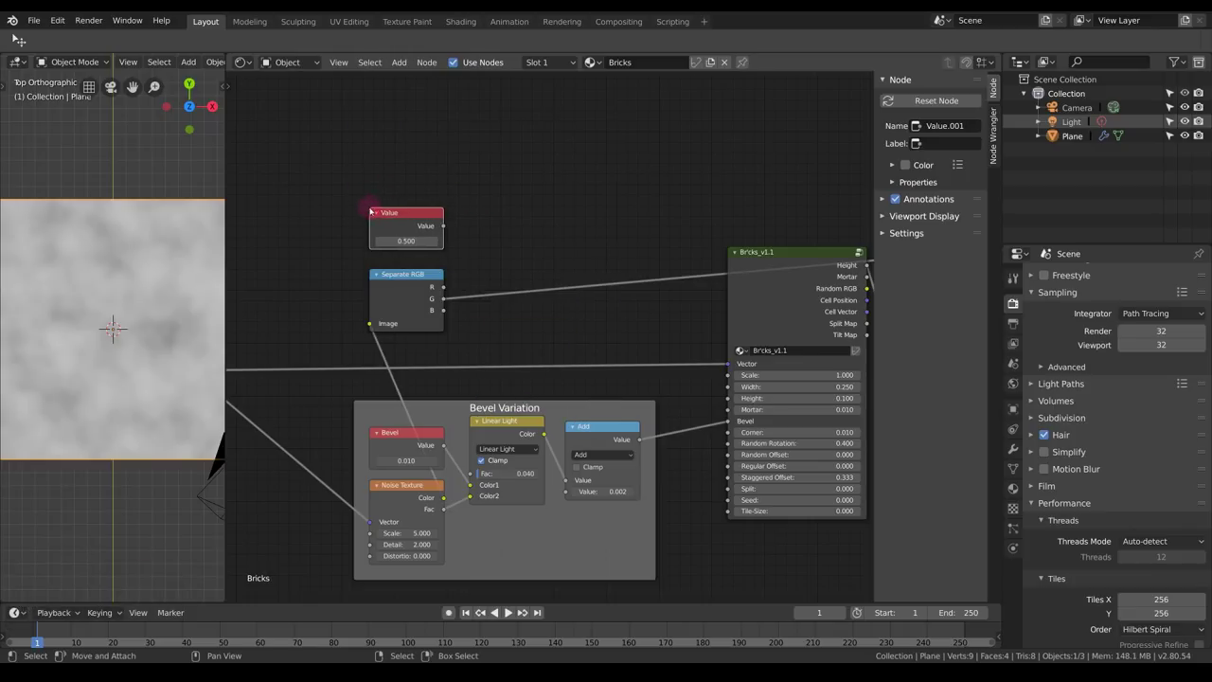
Label the new Value node Mortar.
left_click(957, 143)
key("BackSpace")
key("BackSpace")
type("Mort")
type("atr")
key("BackSpace")
key("BackSpace")
type("r")
key("Return")
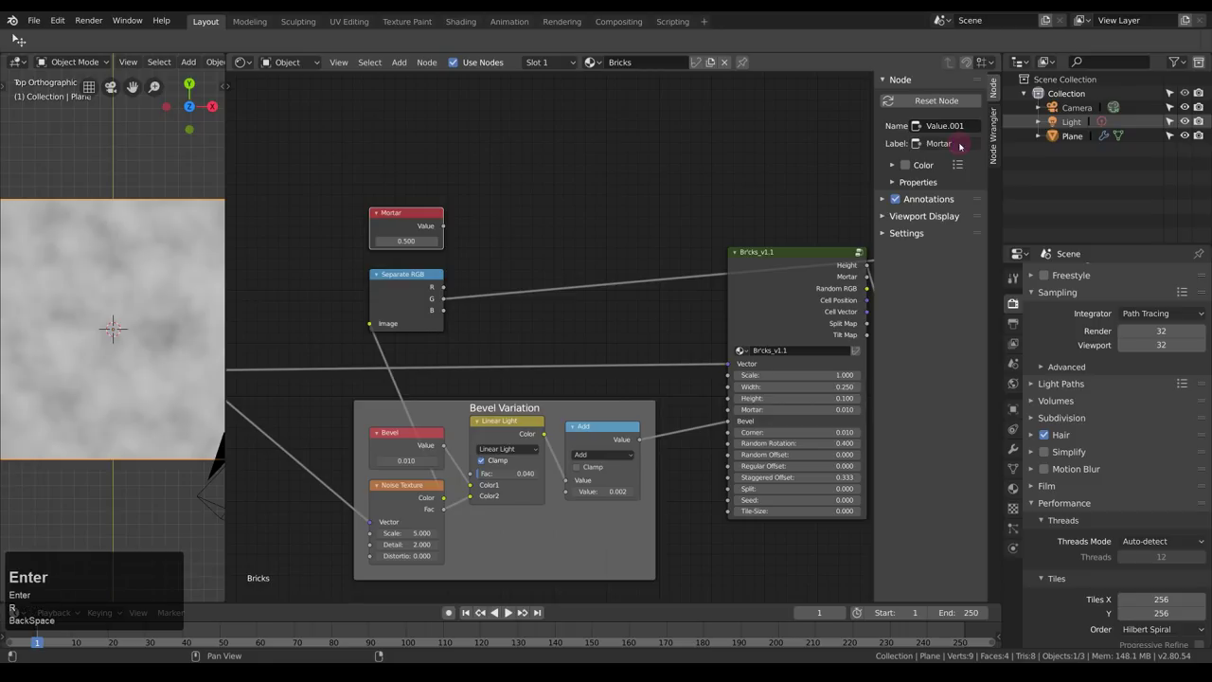
Add a Mix node set to Linear Light, with Mortar's Value in Color1 and Separate RGB's R in Color2.
key("shift+a")
mouse_move(478, 289)
left_click(625, 348)
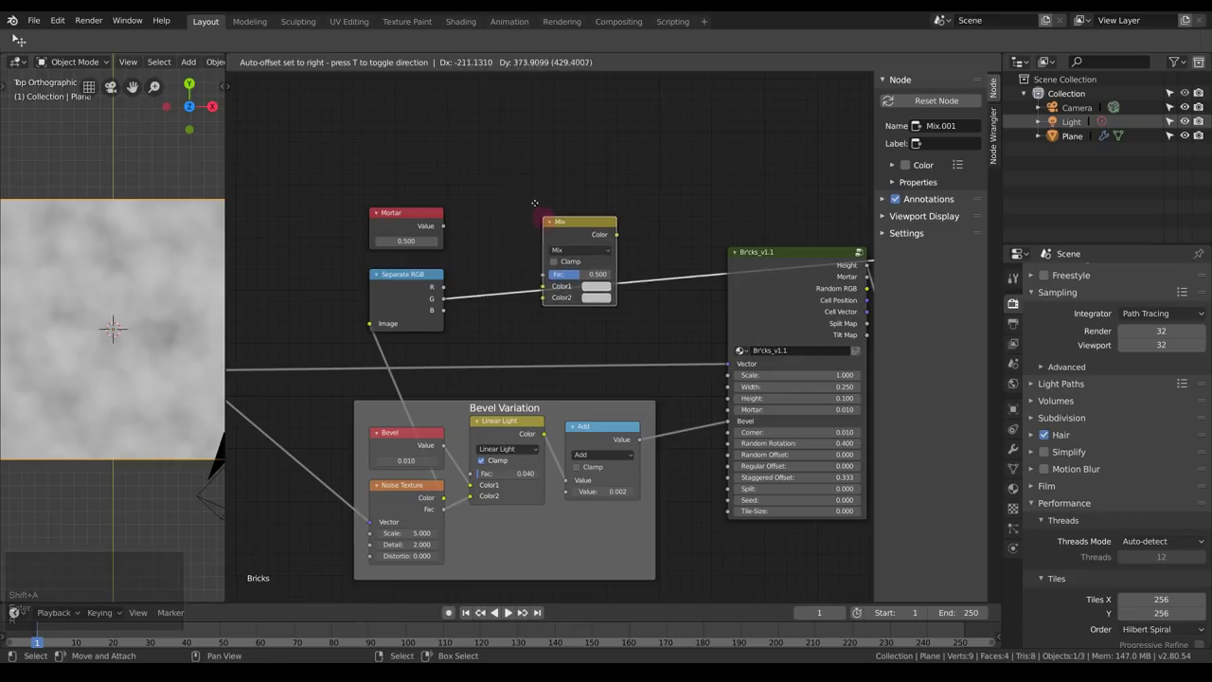
left_click(457, 222)
left_click_drag(442, 225, 526, 248)
left_click(513, 242)
left_click(500, 389)
Add a Math node in Add mode, feed the Mortar Linear Light's Color into it, and set its second value to 0.004.
key("shift+a")
mouse_move(611, 258)
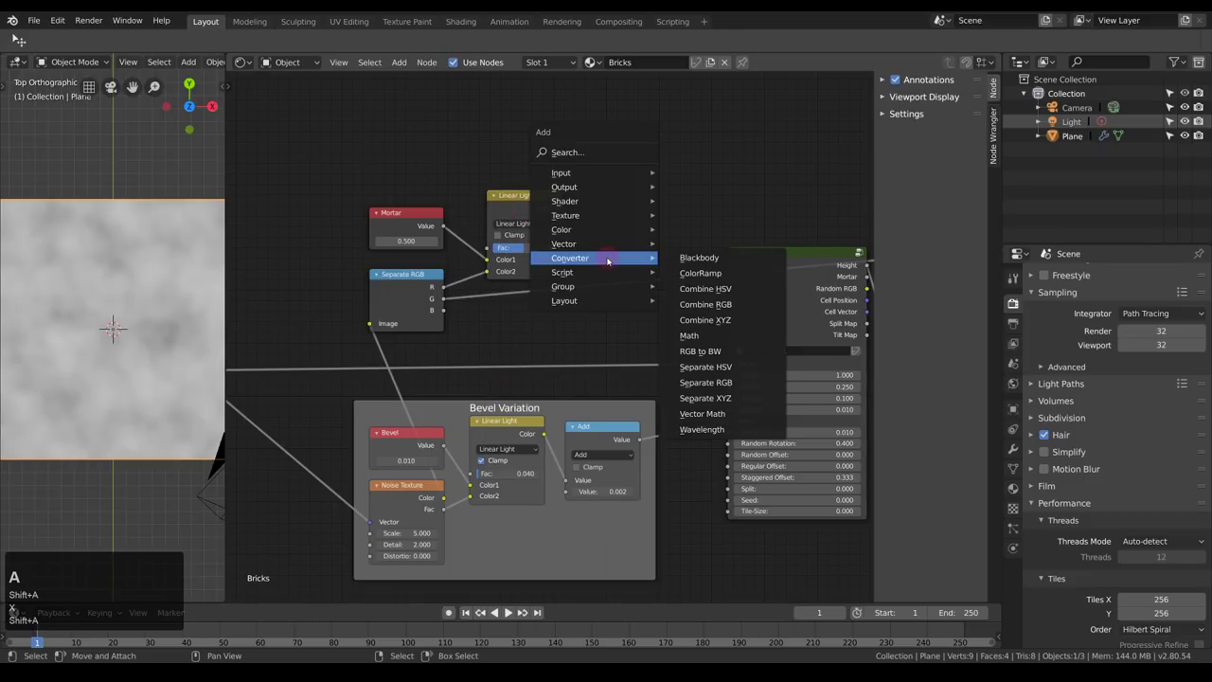
left_click(689, 336)
left_click(634, 218)
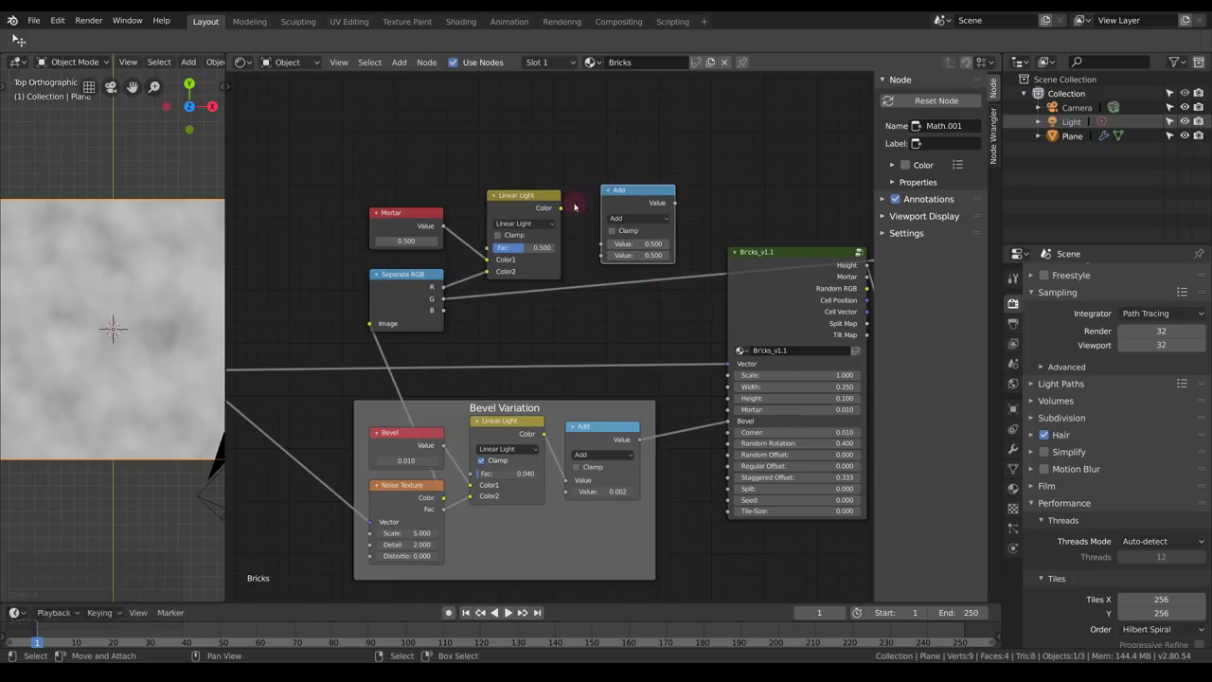
left_click_drag(559, 206, 603, 244)
left_click(636, 254)
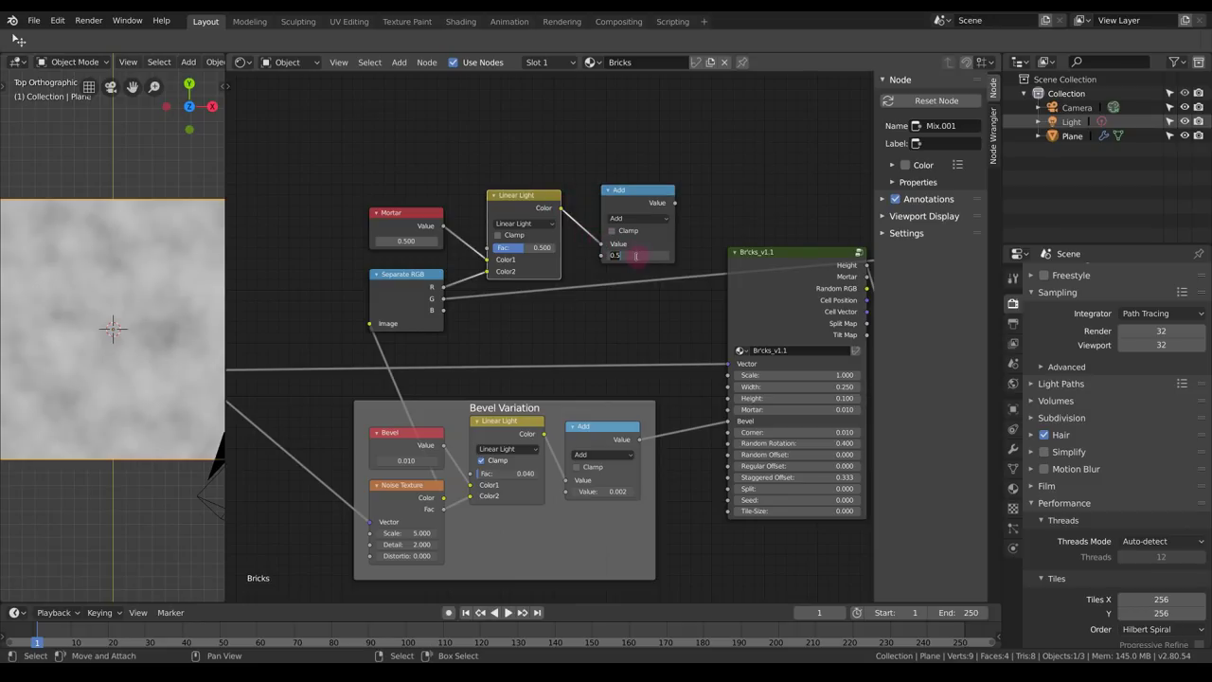
type(".")
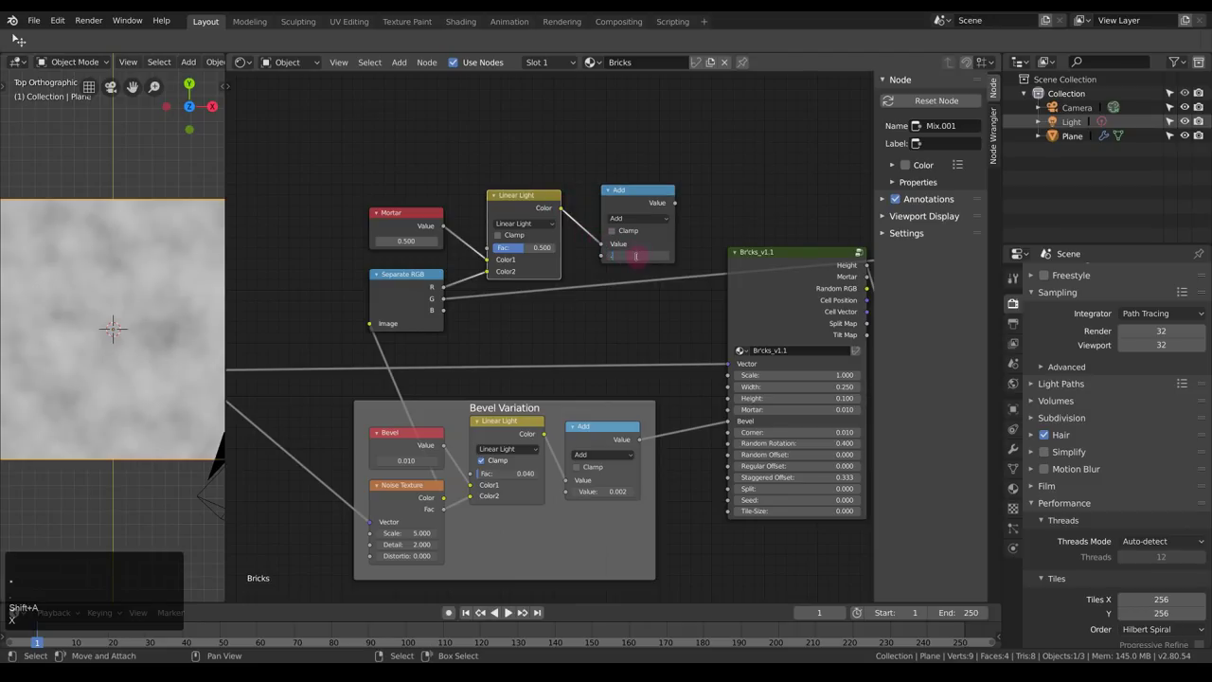
type("004")
key("Return")
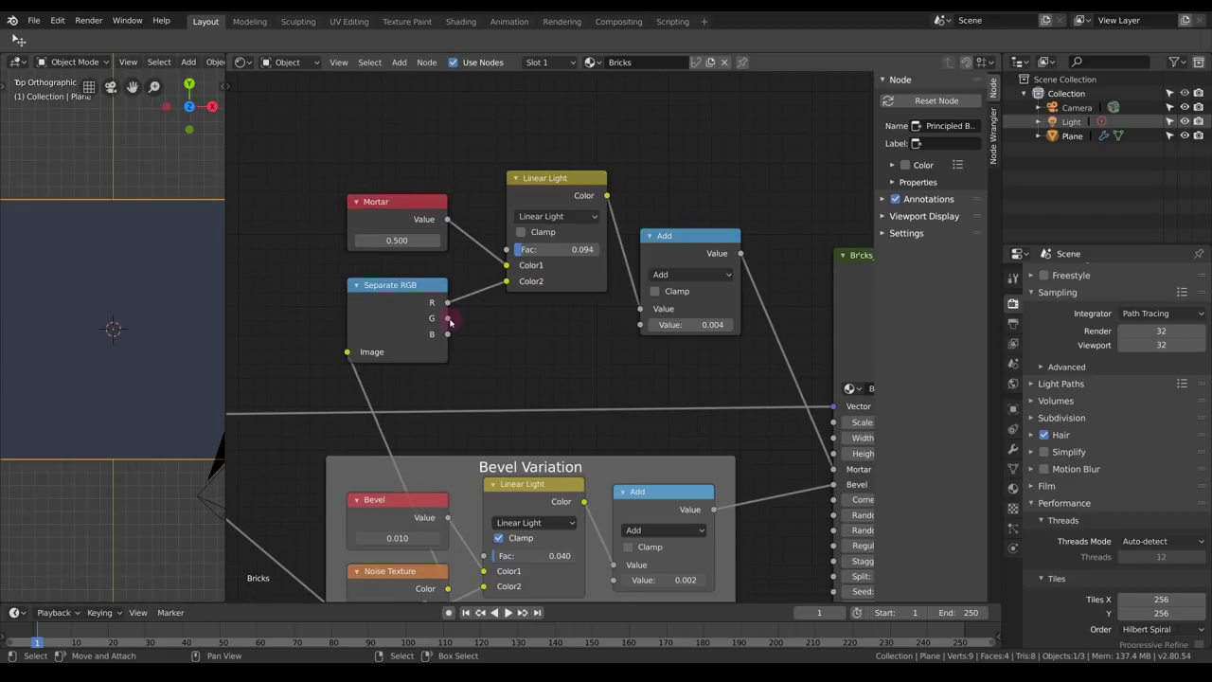
Connect Separate RGB's G output to Color2 of the Mortar Linear Light node, replacing R, and set the Mortar value to 0.01.
left_click_drag(450, 322, 506, 281)
left_click(400, 242)
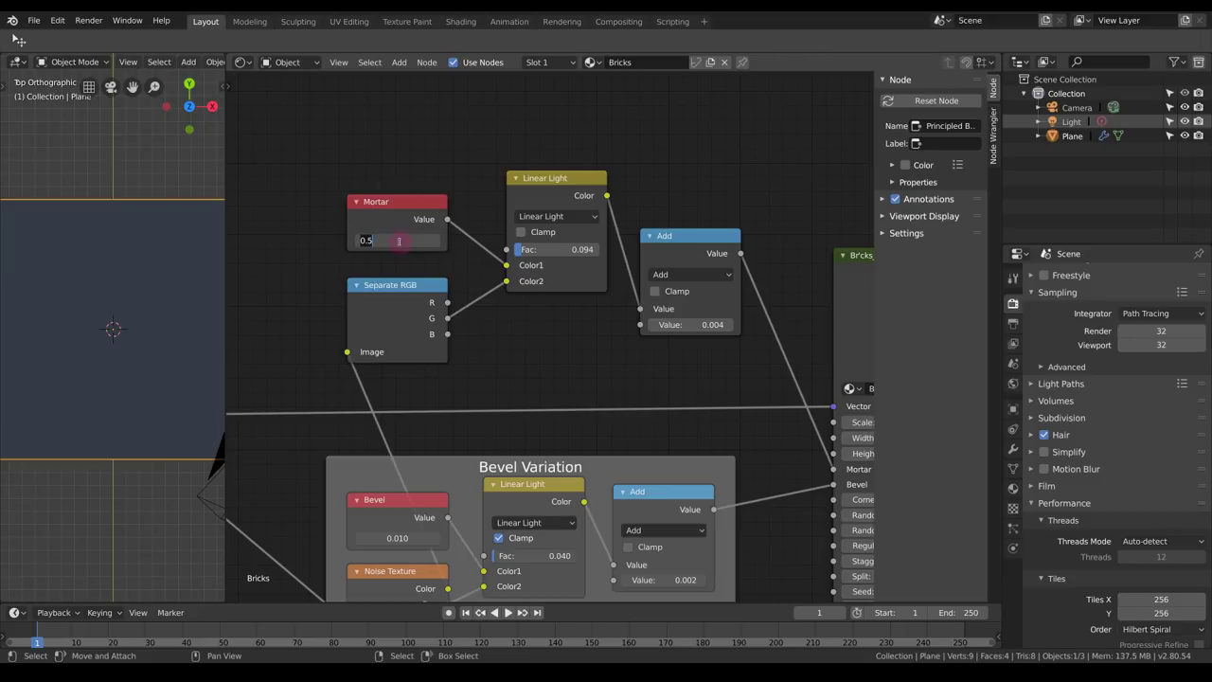
type("0.01")
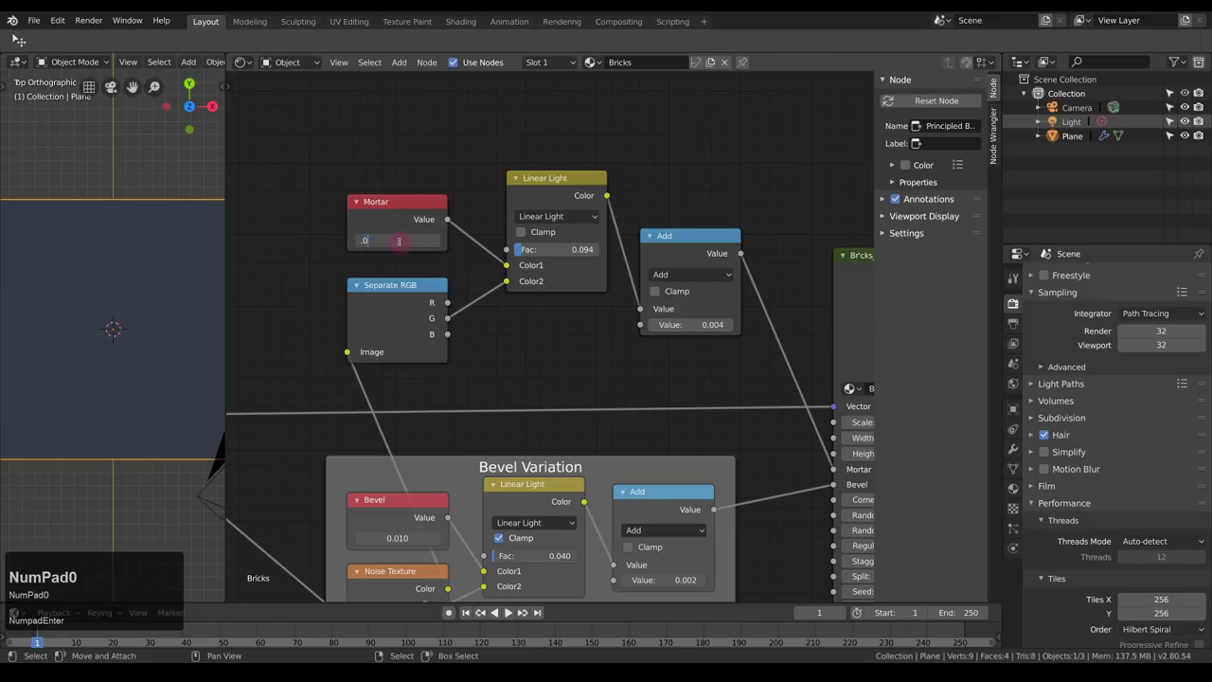
key("KP_Enter")
Set the Fac of the Mortar Linear Light node to 0.02.
middle_click_drag(552, 247, 539, 204)
left_click(548, 208)
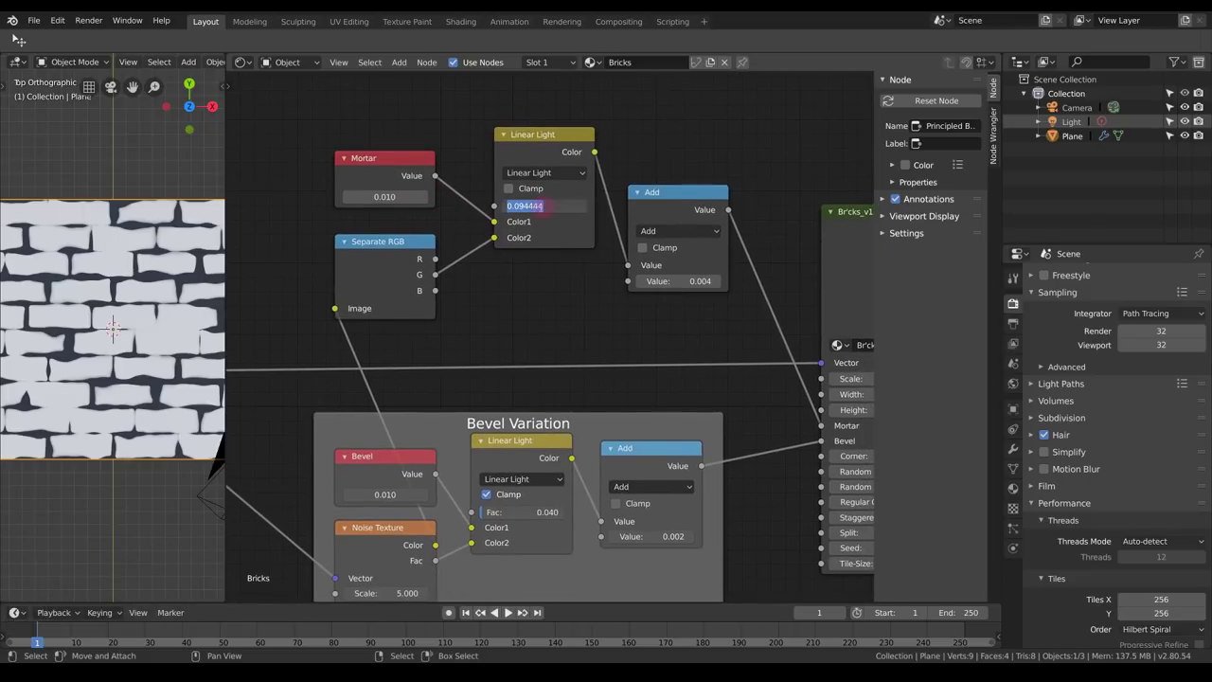
type("0.02")
key("KP_Enter")
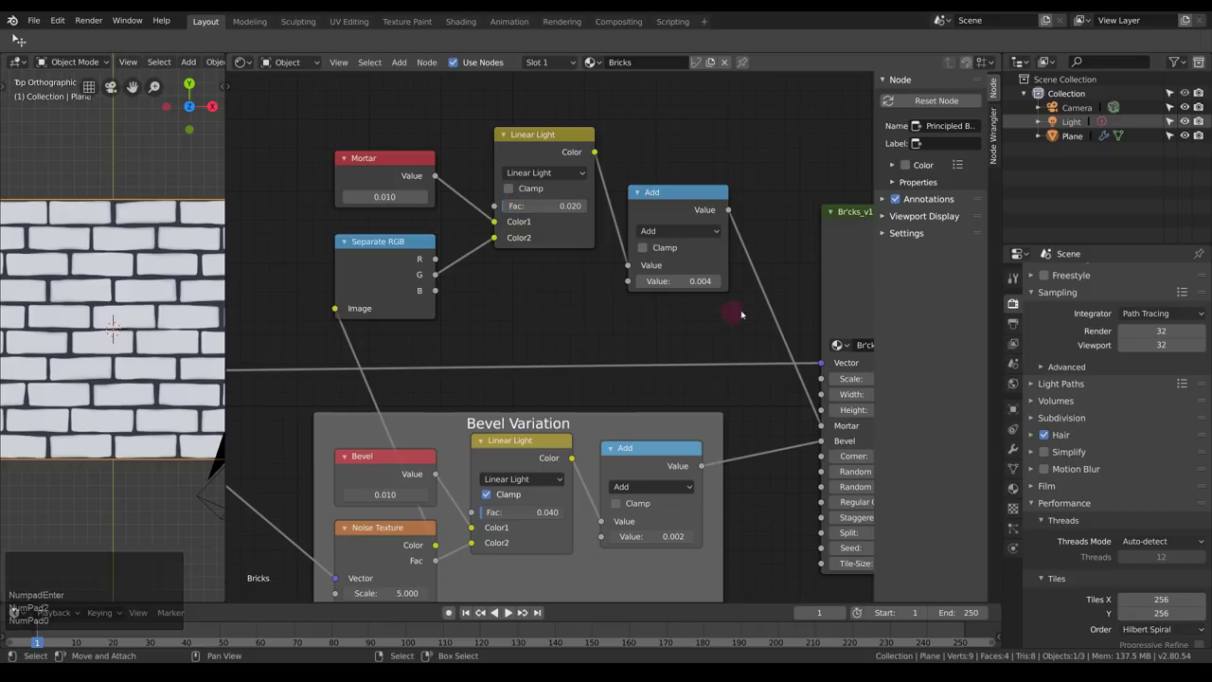
Cut the link from the upper Add node to the Bricks_v1.1 Mortar input to compare the pattern, and reconnect it.
key("ctrl")
right_click_drag(775, 281, 763, 319, "ctrl")
scroll(130, 283, "down", 1)
scroll(130, 282, "up", 1)
middle_click_drag(451, 276, 306, 237)
left_click_drag(581, 174, 675, 387)
scroll(138, 388, "down", 1)
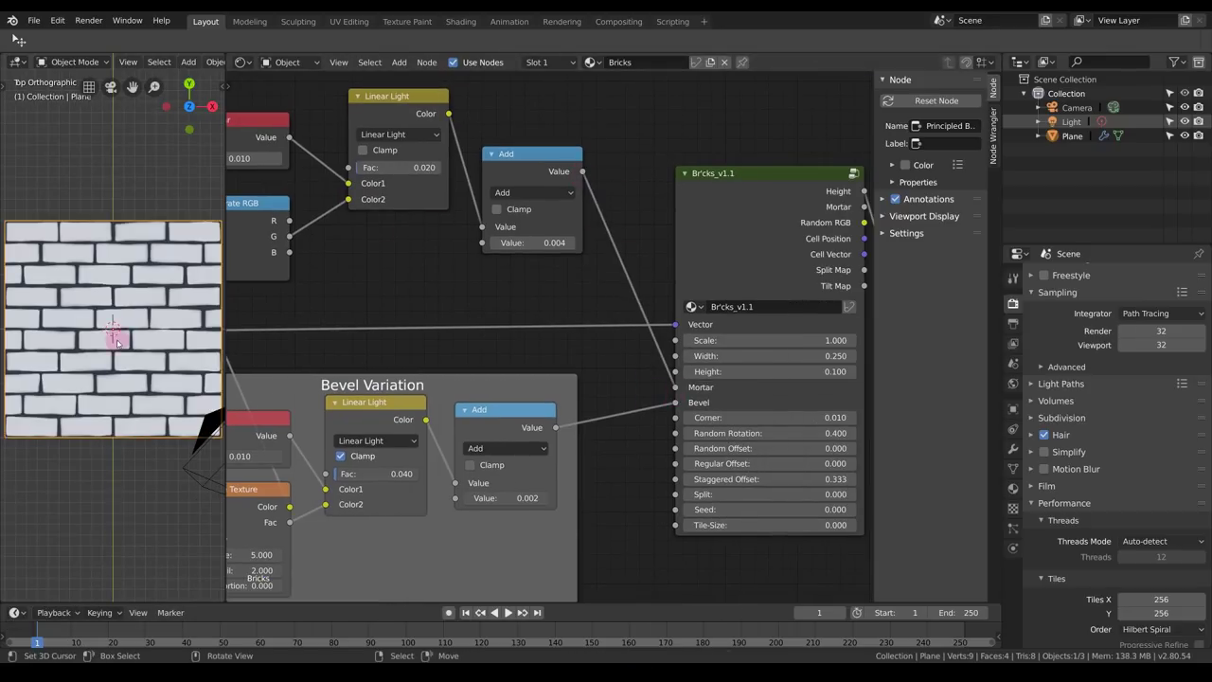
Render the brick plane to inspect the displaced bevel and mortar variation, and close the render.
middle_click_drag(138, 382, 127, 341)
key("F12")
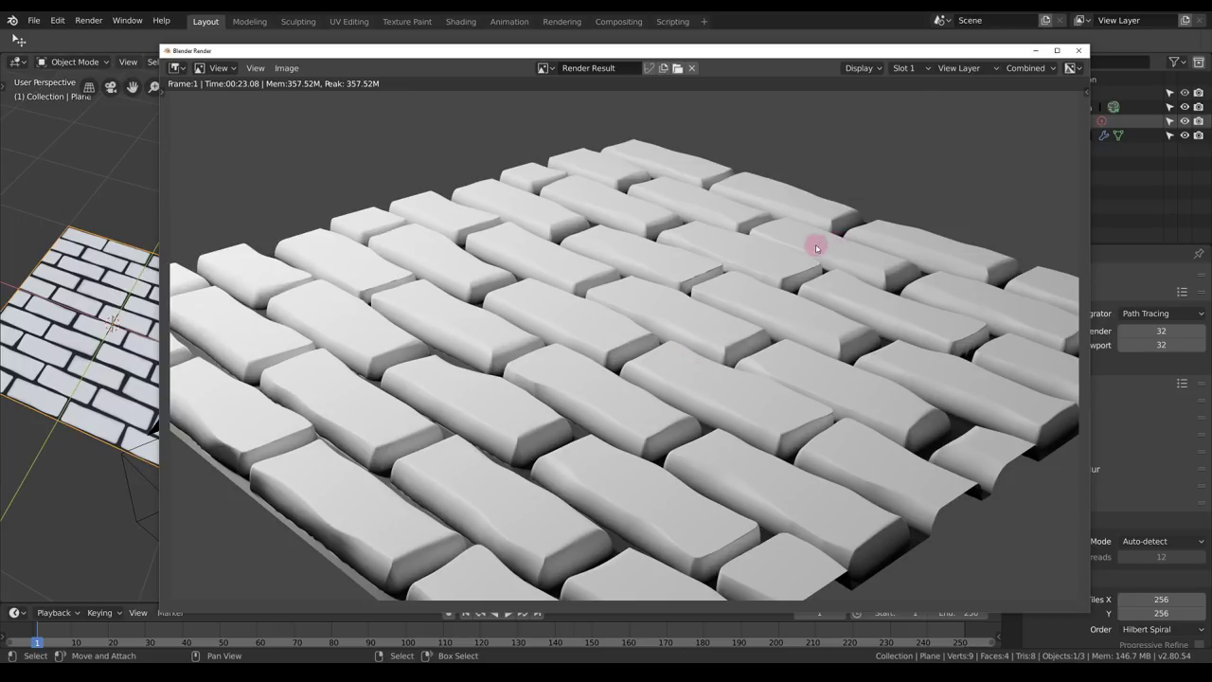
key("Escape")
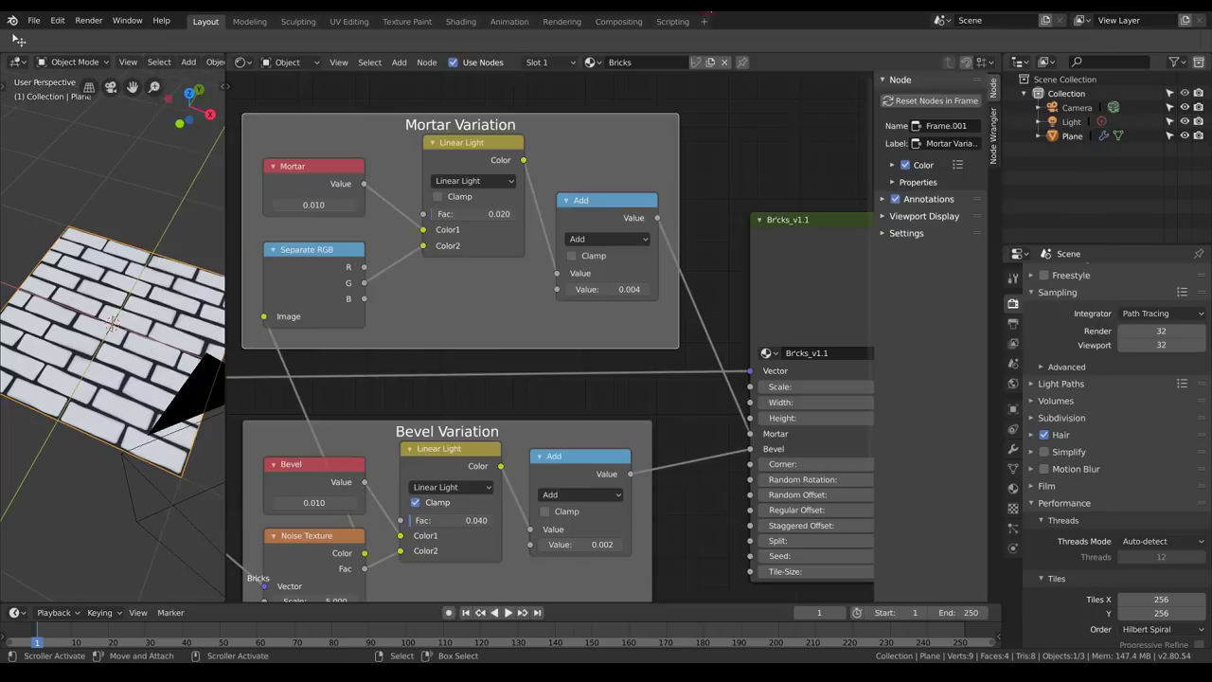
Add a Separate RGB node below RGB Curves and connect the Random RGB output of Bricks_v1.1 to its Image input.
scroll(678, 303, "down", 5)
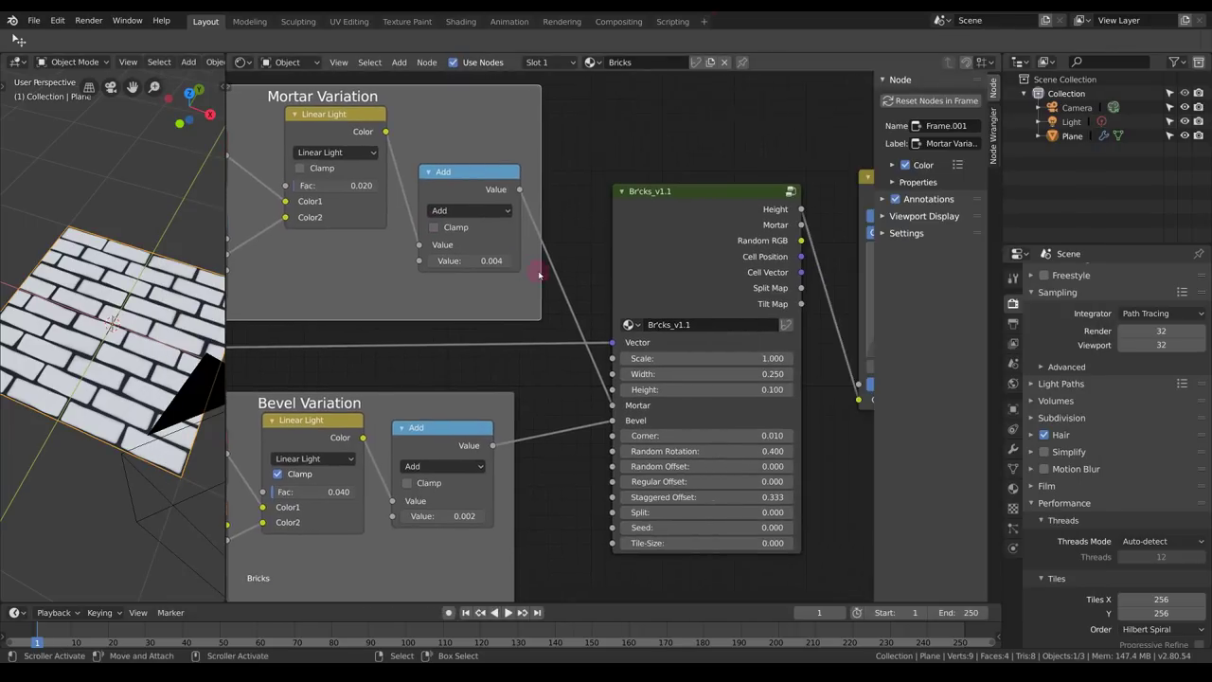
middle_click_drag(620, 330, 556, 327)
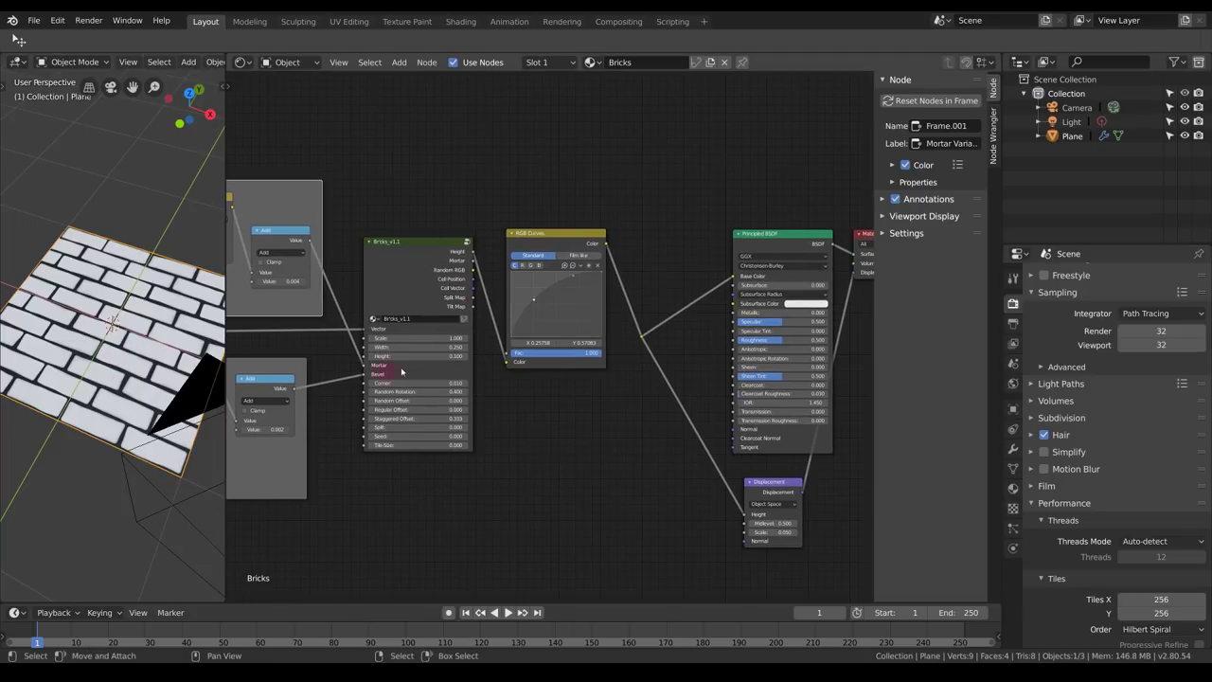
scroll(421, 235, "up", 2)
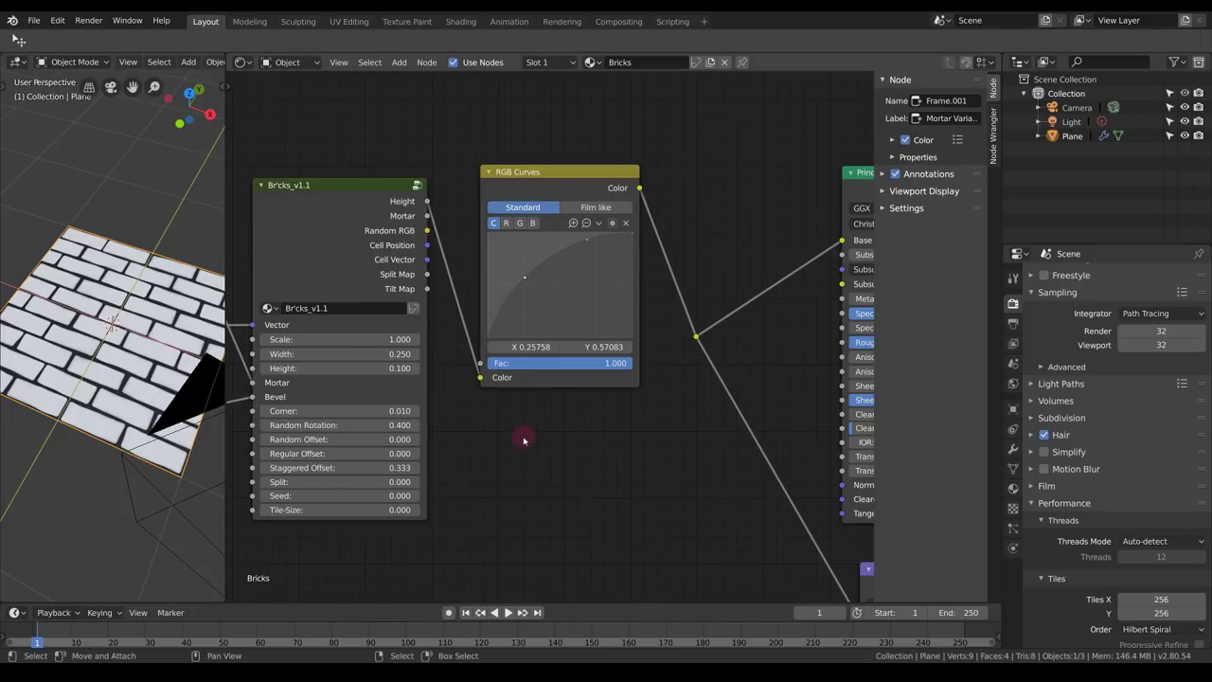
key("shift+a")
mouse_move(524, 439)
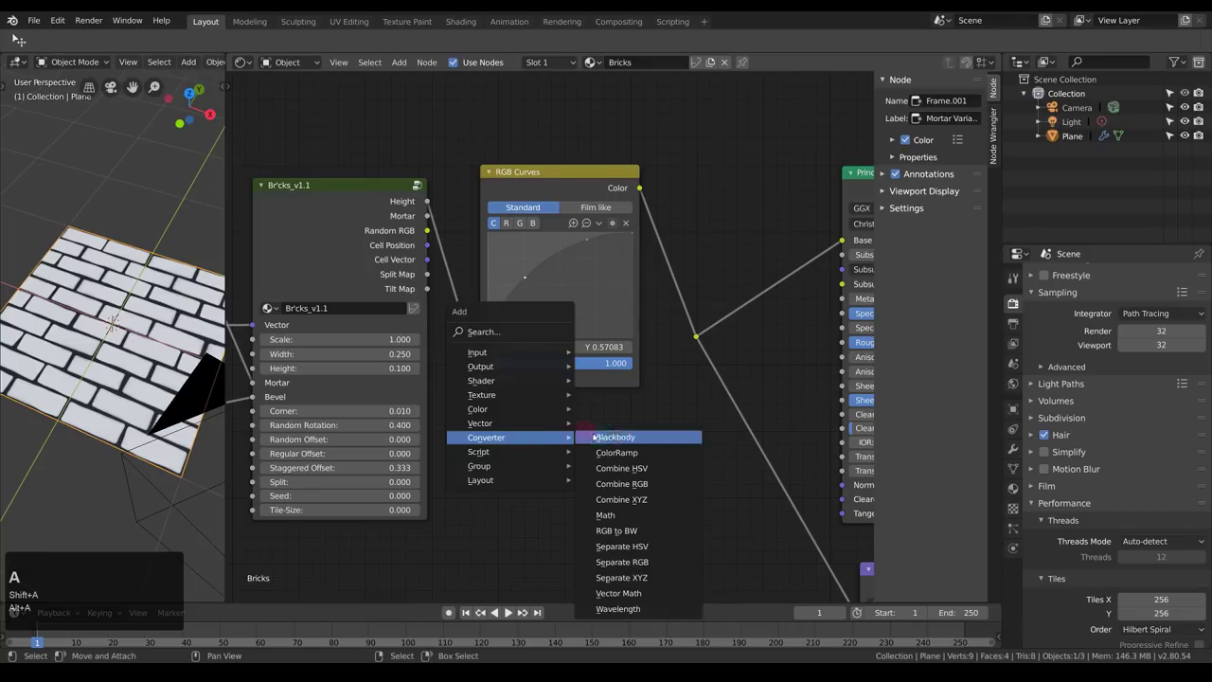
left_click(644, 562)
left_click(483, 399)
left_click_drag(427, 231, 482, 466)
left_click_drag(517, 422, 517, 436)
Preview the separate color channels of the new Separate RGB node on the plane to compare the random brick values.
left_click(528, 438, "ctrl+shift")
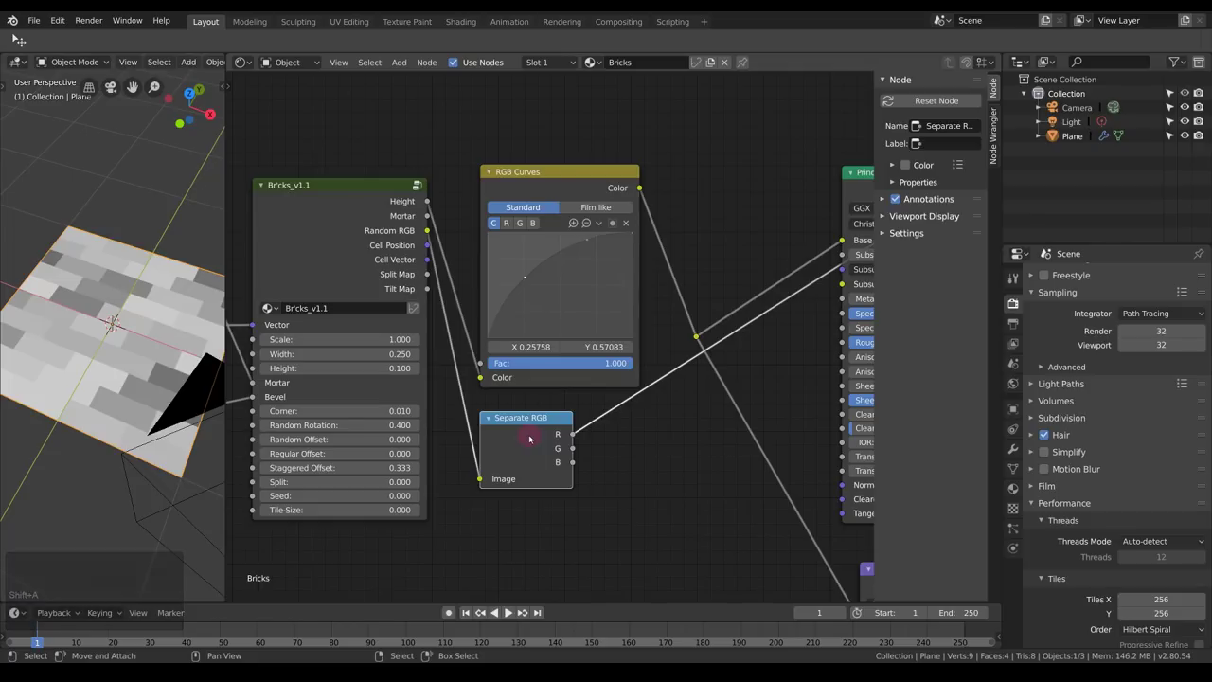
left_click(529, 438, "ctrl+shift")
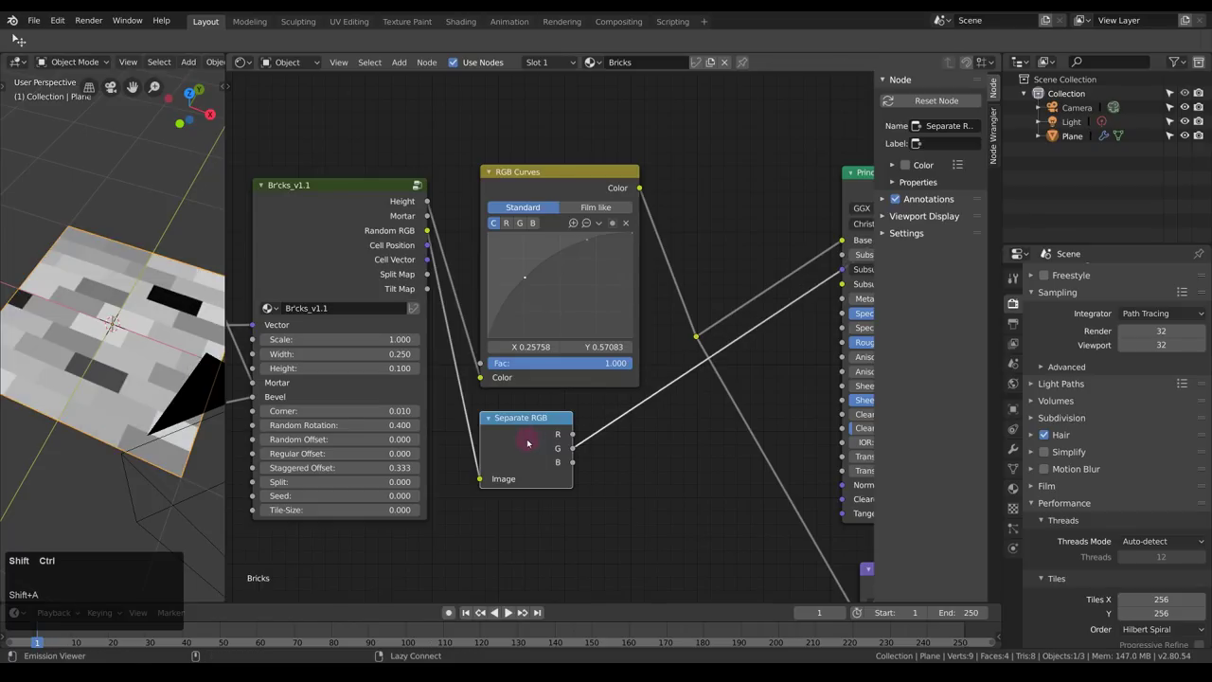
left_click(528, 443, "ctrl+shift")
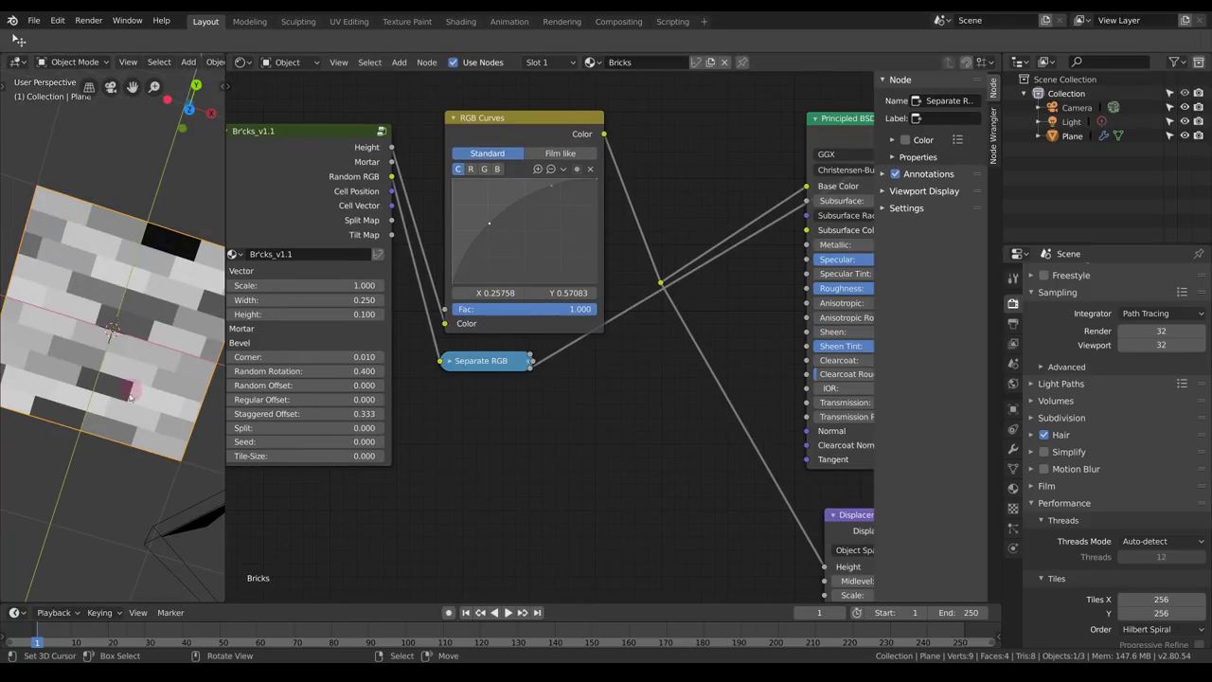
middle_click_drag(105, 454, 123, 400)
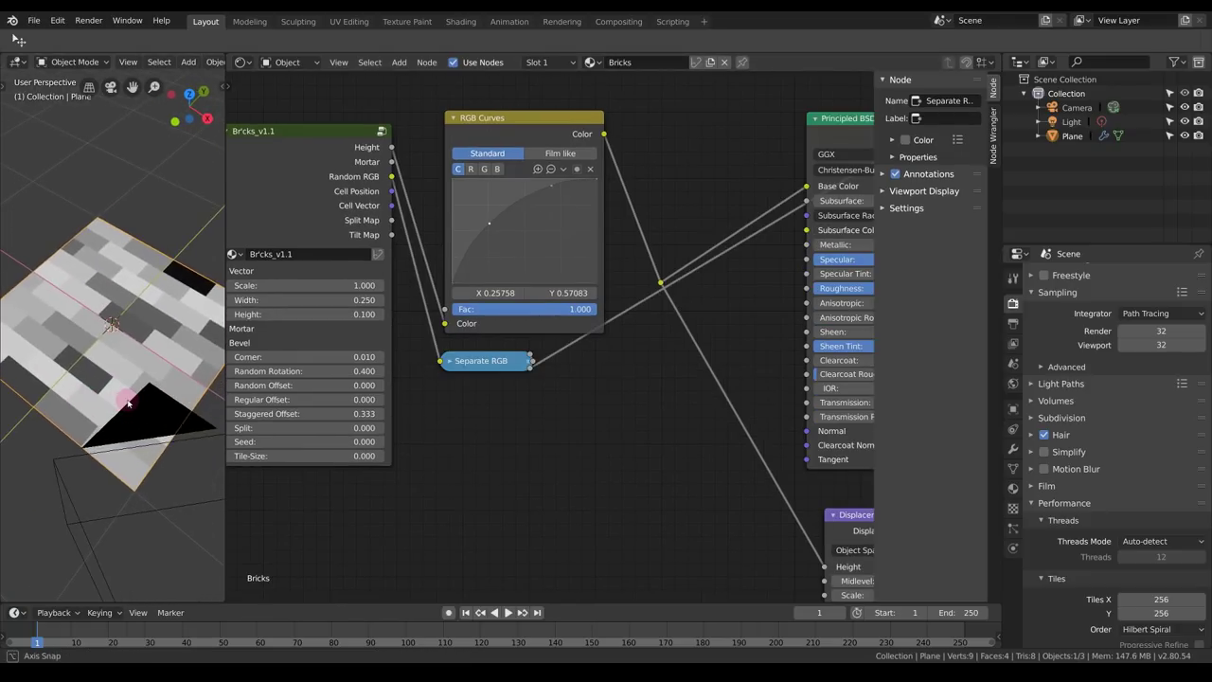
scroll(126, 328, "down", 4)
mouse_move(126, 329)
middle_mouse_down()
mouse_move(123, 343)
mouse_move(120, 317)
middle_mouse_up()
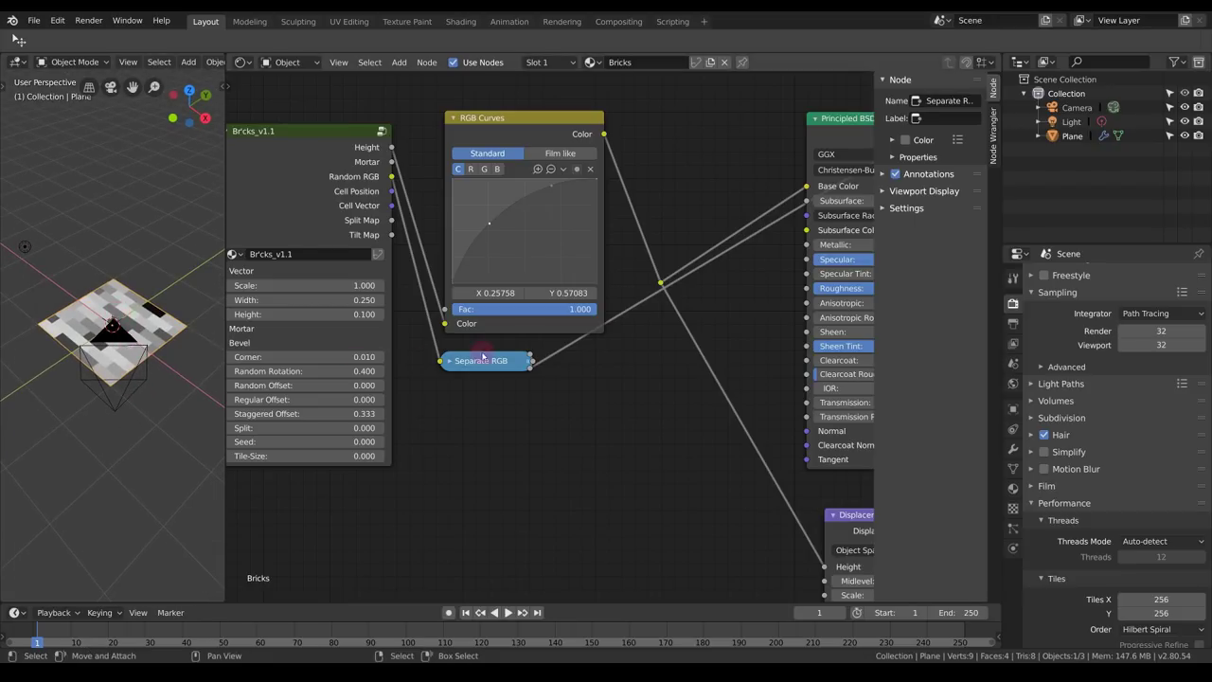
middle_click_drag(94, 263, 112, 290)
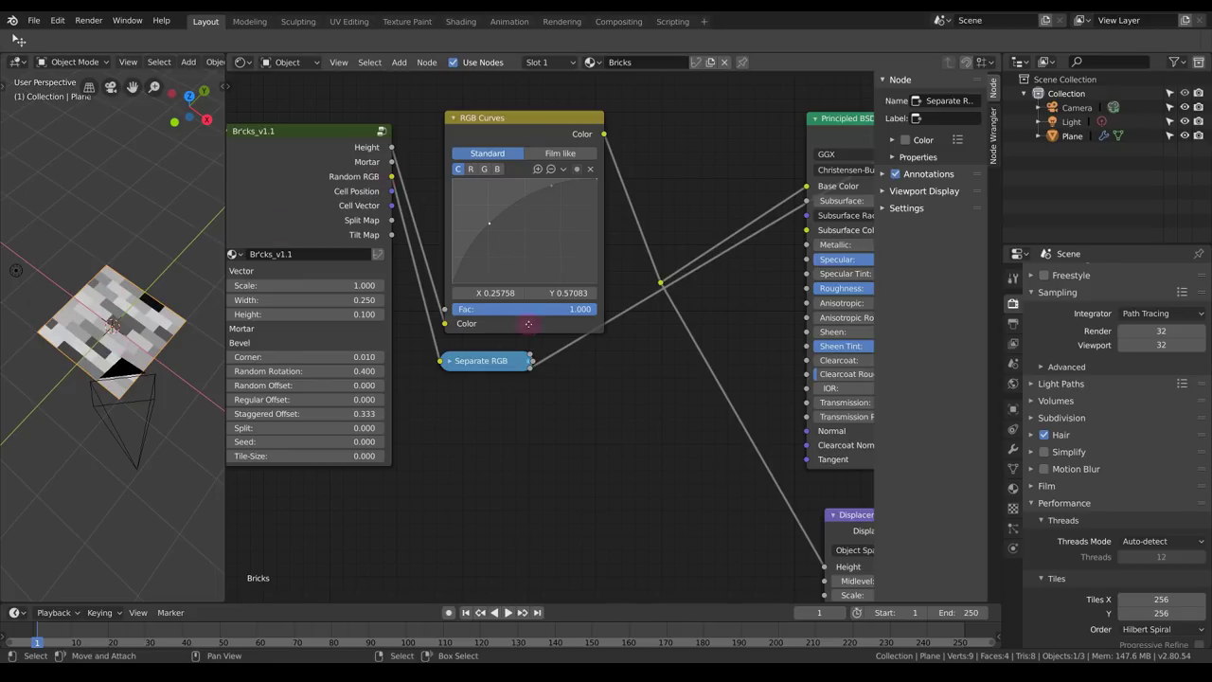
Add a Mix color node in the empty space beside the Displacement node.
scroll(528, 324, "down", 3)
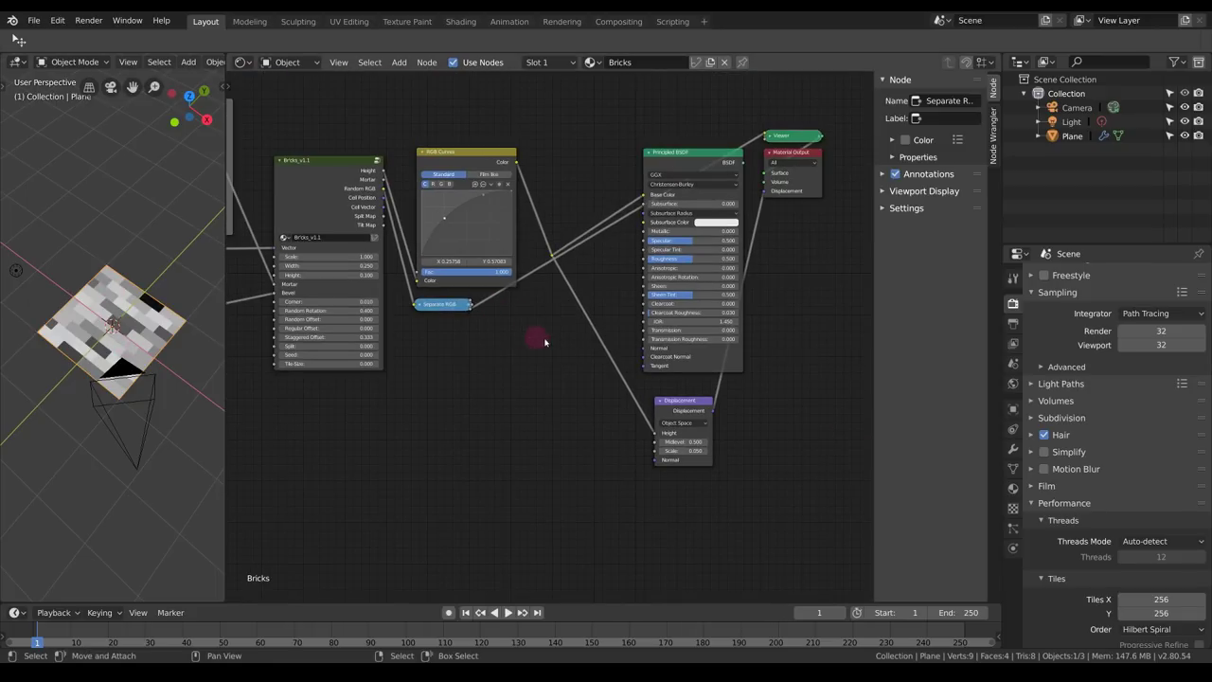
key("shift+a")
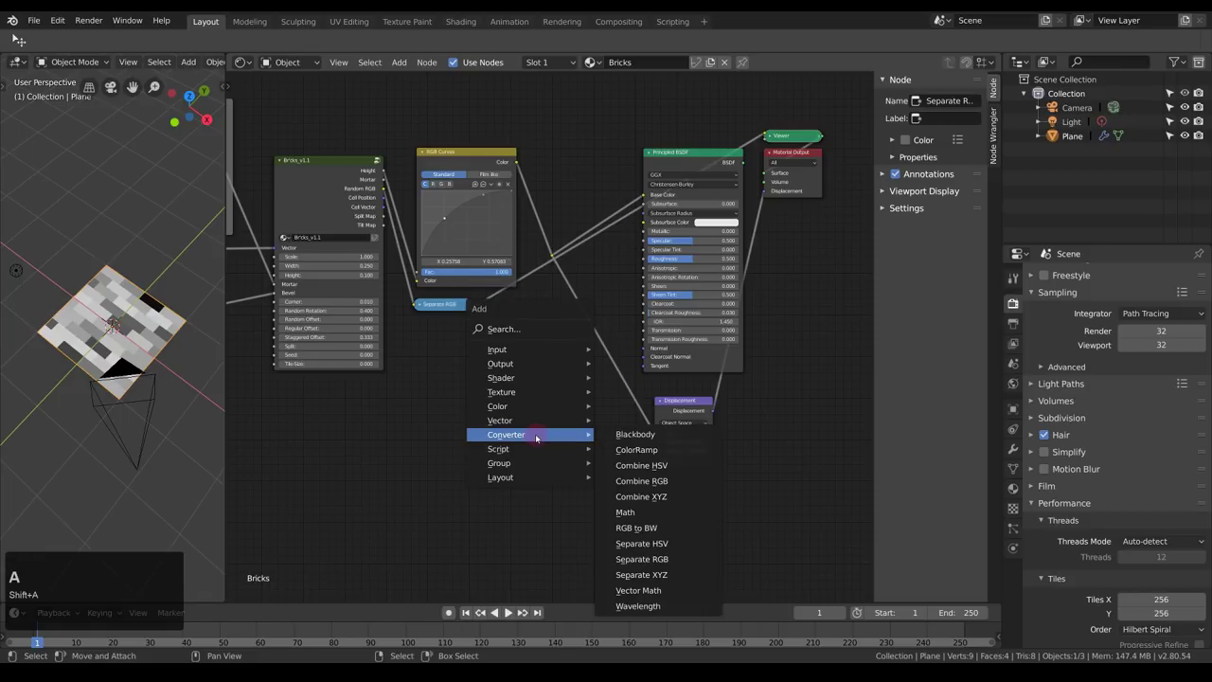
mouse_move(514, 419)
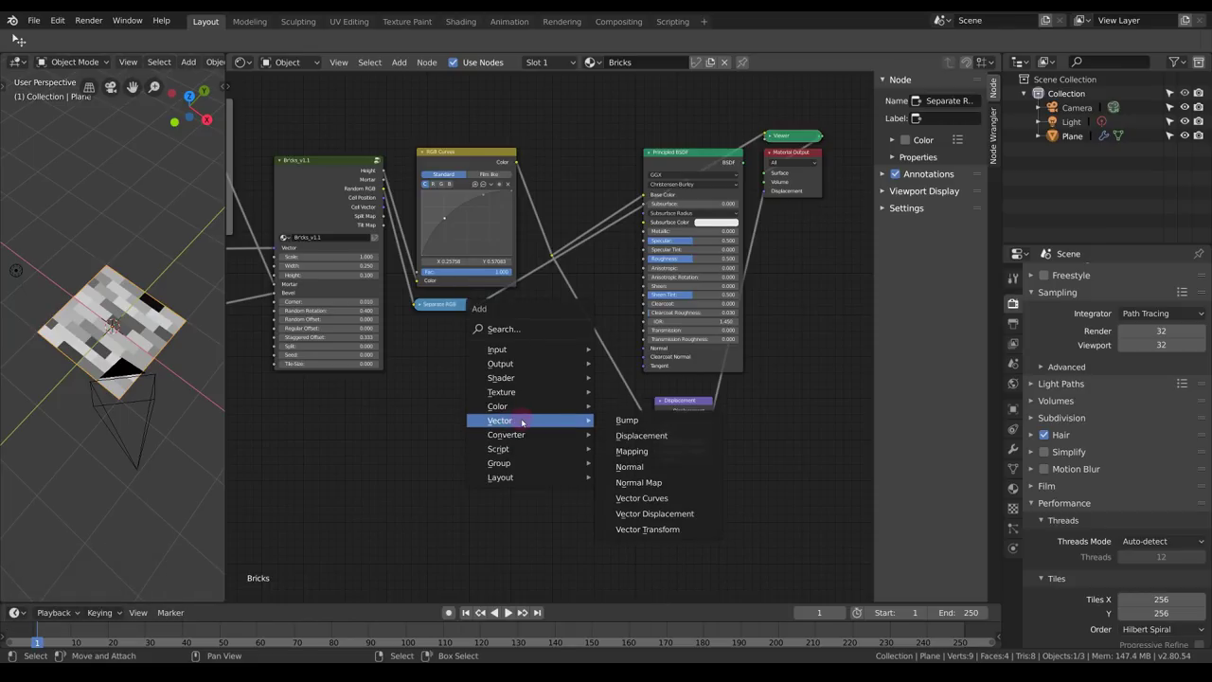
left_click(629, 444)
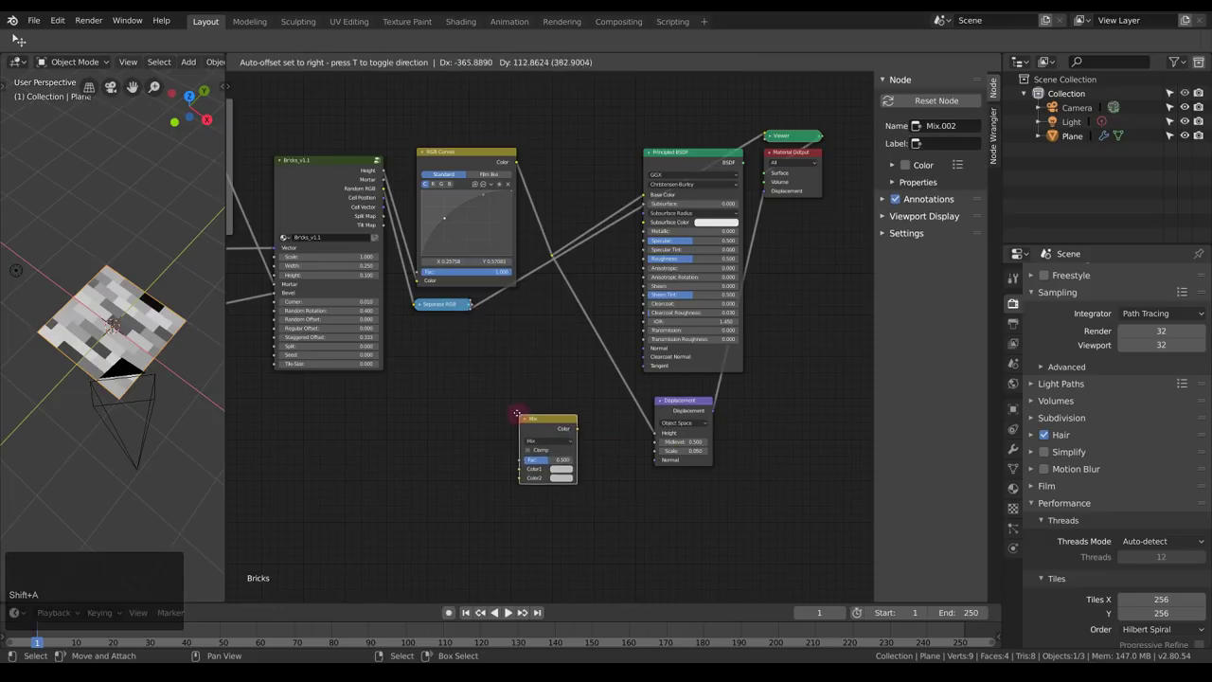
left_click(544, 423)
left_click_drag(544, 423, 563, 409)
key("alt+a")
Move the Principled BSDF, Displacement, Viewer and Material Output nodes farther away to make room for more nodes.
middle_click_drag(625, 281, 504, 287)
scroll(519, 180, "down", 6)
left_click_drag(520, 158, 720, 468)
key("g")
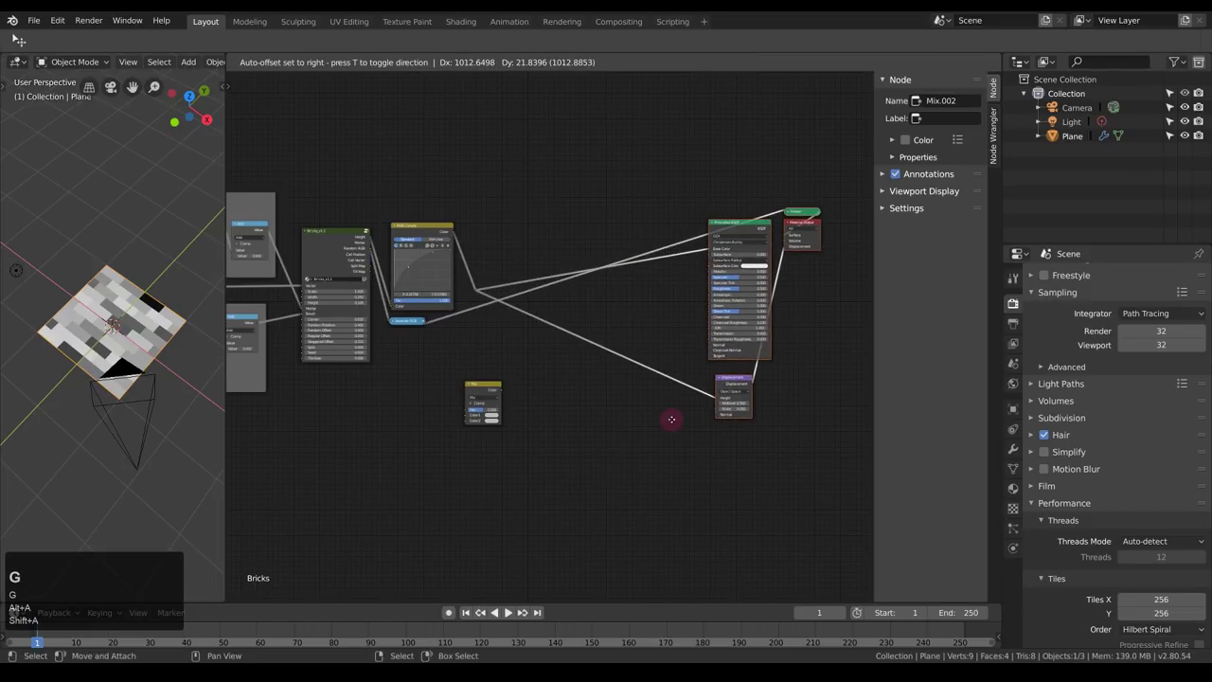
left_click(671, 420)
key("alt+a")
Insert the Mix node into the link feeding the Displacement Height and set its blend type to Multiply.
scroll(514, 407, "up", 3)
left_click_drag(460, 411, 635, 355)
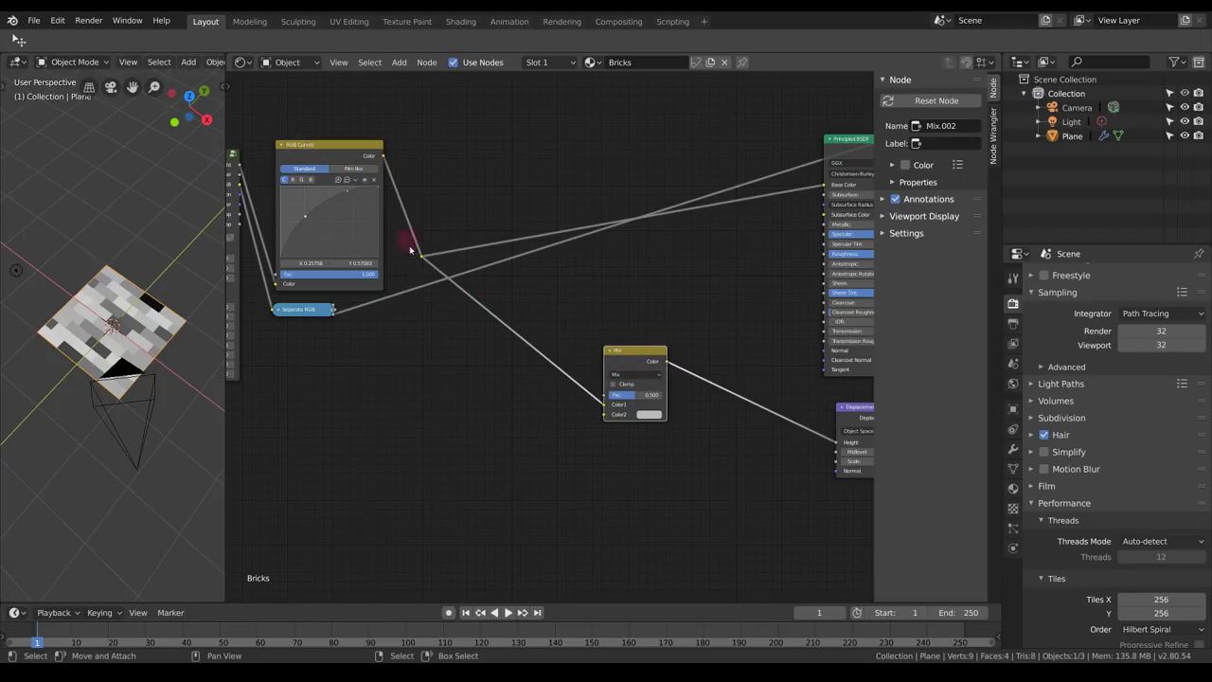
left_click_drag(649, 375, 554, 420)
scroll(558, 340, "up", 2)
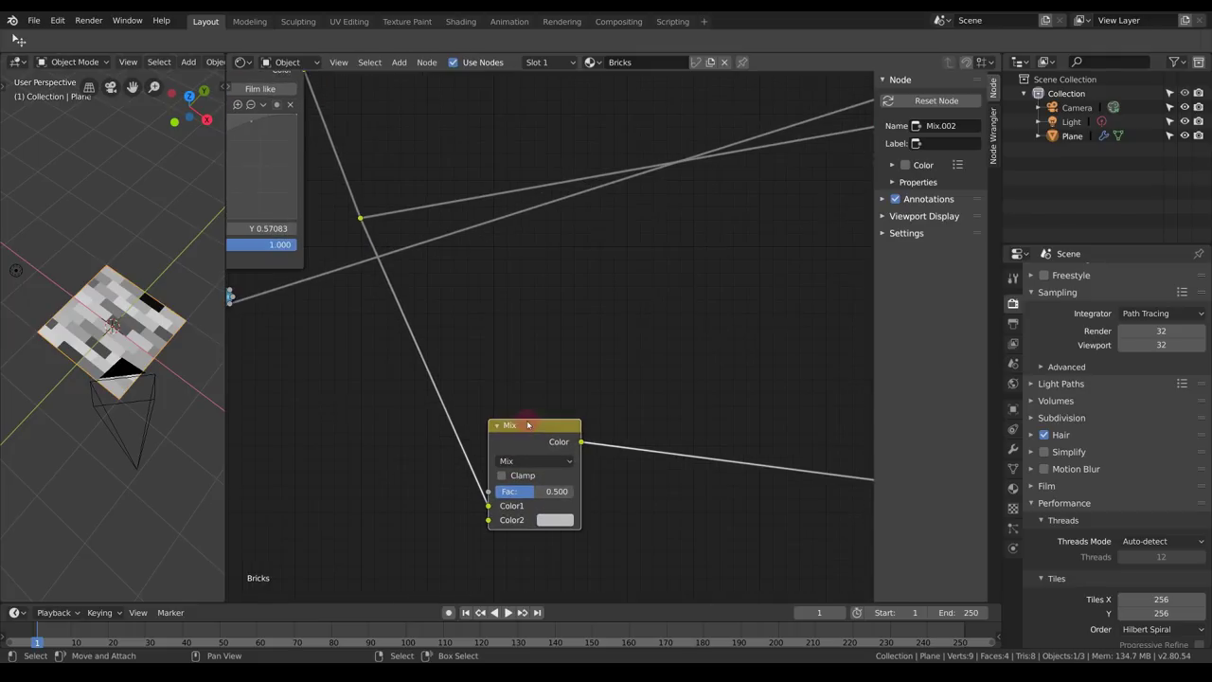
left_click(526, 461)
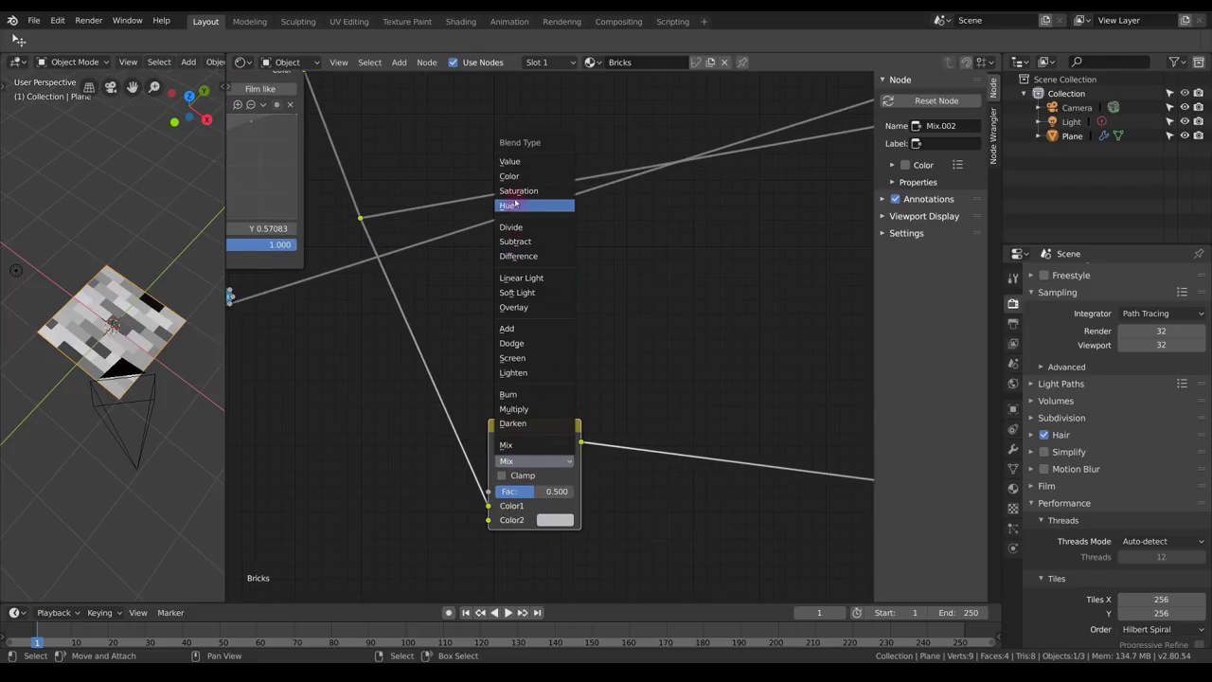
left_click(524, 410)
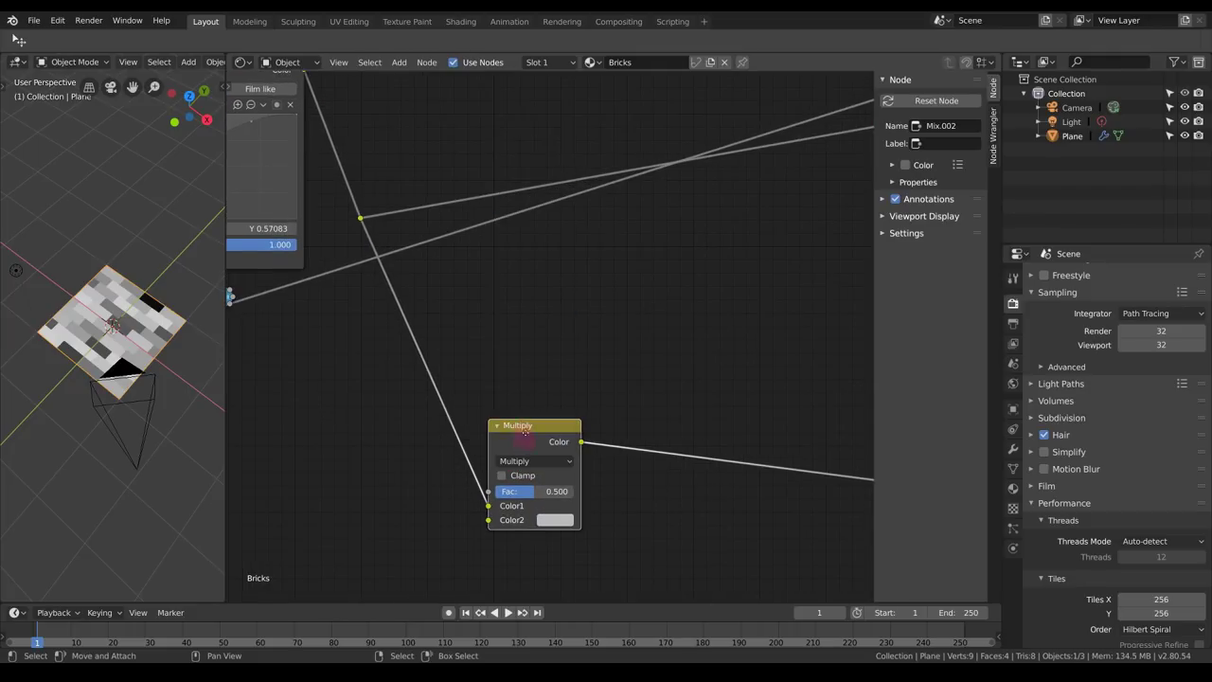
left_click_drag(525, 432, 541, 369)
Connect the R output of the collapsed Separate RGB node to Color2 of the Multiply node and reposition that node slightly.
middle_click_drag(439, 381, 561, 342)
scroll(481, 312, "down", 1)
middle_click_drag(441, 305, 378, 304)
left_click_drag(311, 260, 566, 403)
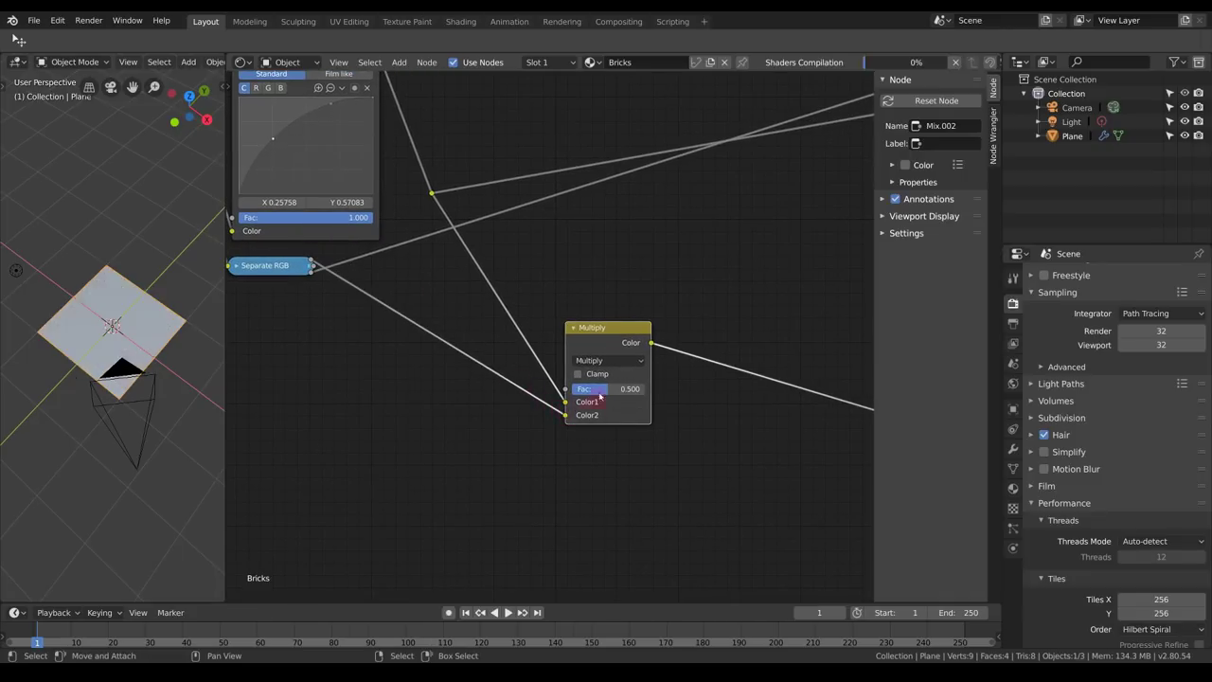
left_click_drag(615, 345, 604, 355)
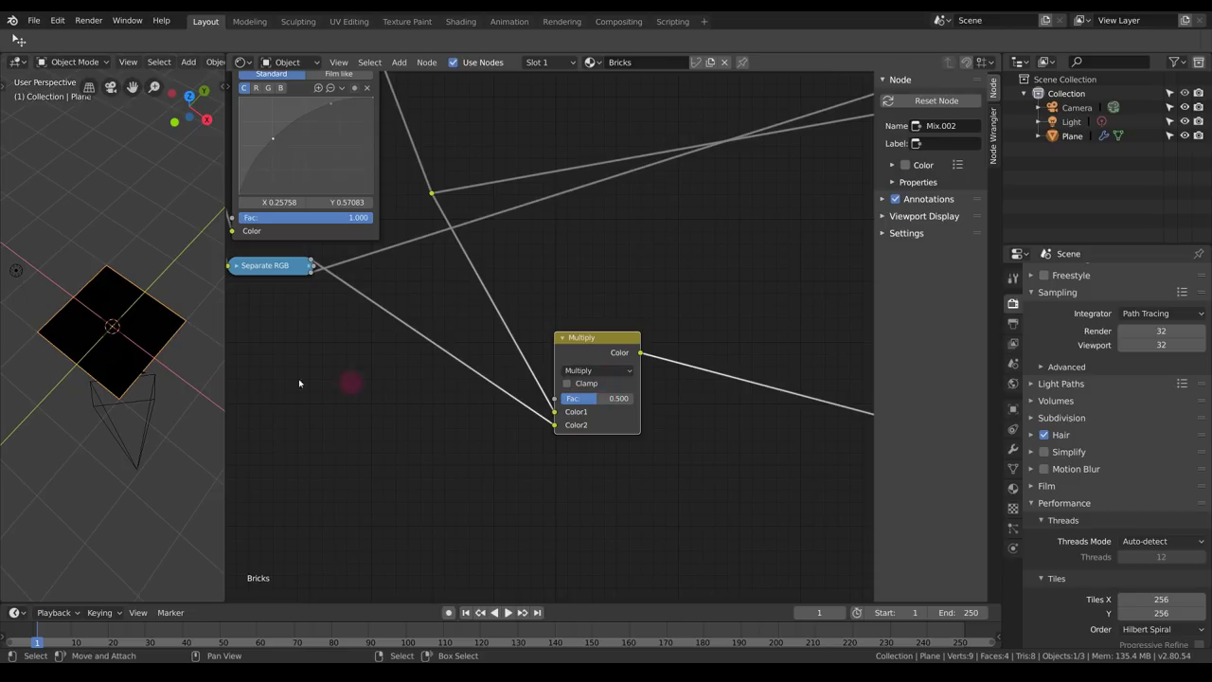
middle_click_drag(131, 340, 133, 346)
middle_click_drag(676, 328, 485, 405)
scroll(579, 318, "down", 8)
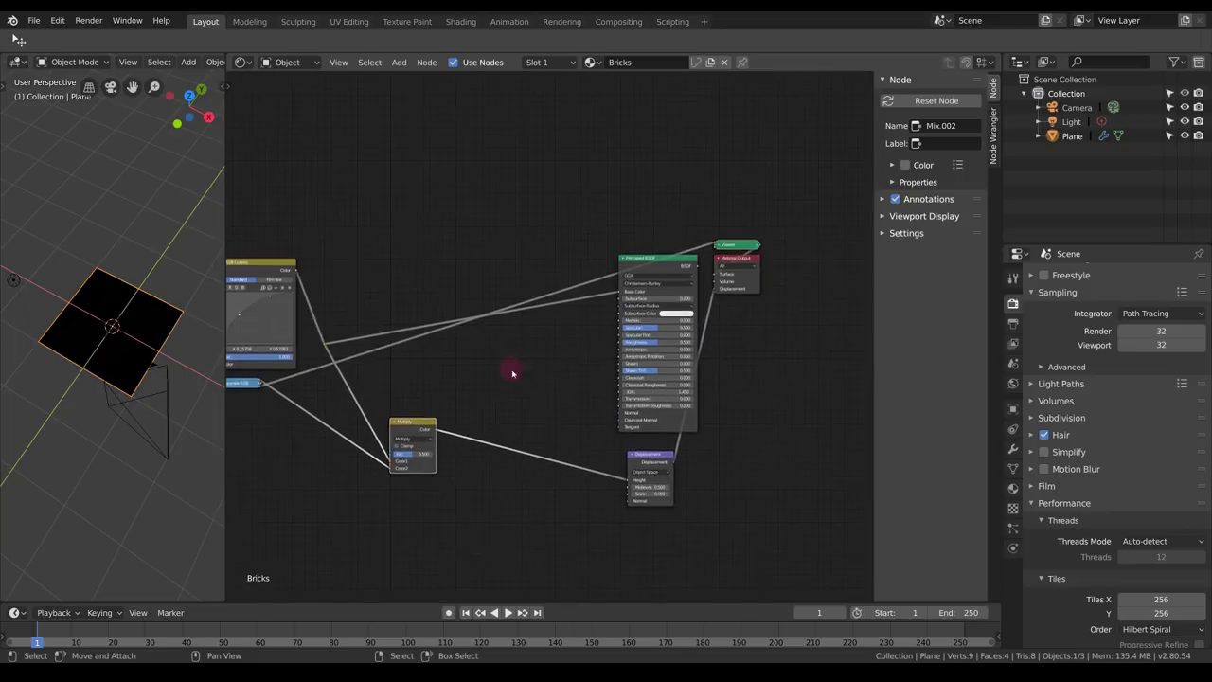
Preview the Principled BSDF on the plane, switch the preview to the Multiply node's output, and move that node slightly.
left_click(661, 267, "ctrl+shift")
middle_click_drag(165, 331, 137, 345)
scroll(135, 346, "up", 5)
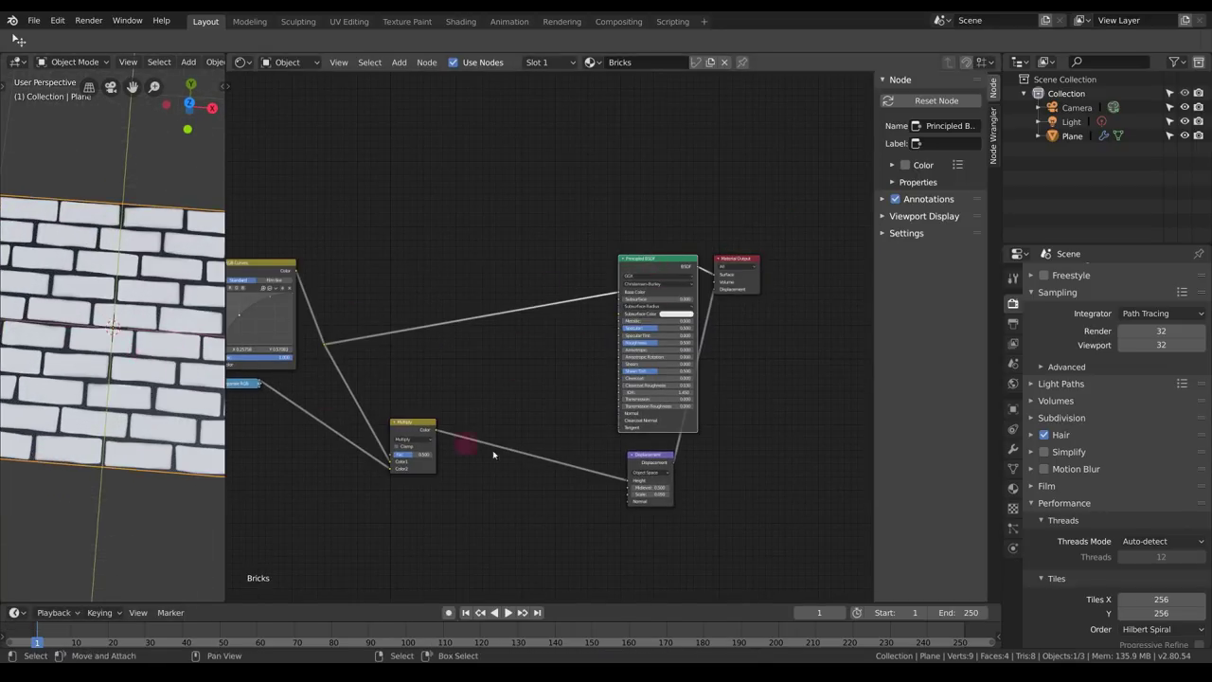
left_click(410, 431, "ctrl+shift")
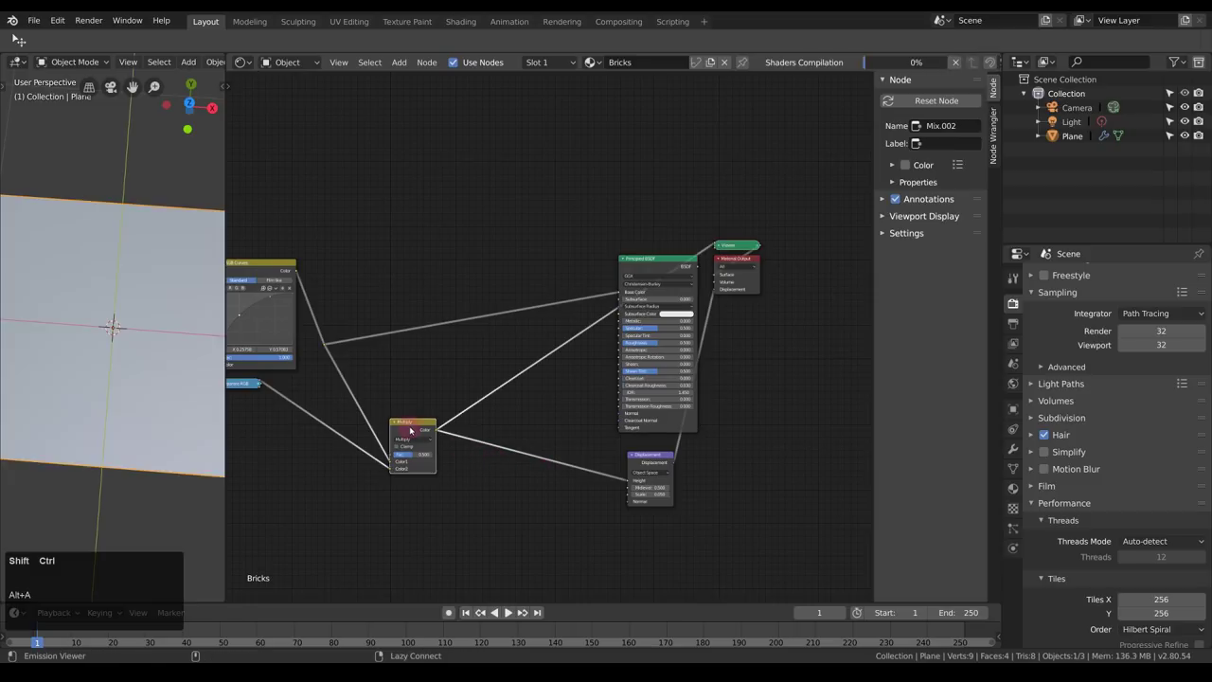
middle_click_drag(410, 431, 639, 433)
left_click_drag(639, 432, 634, 406)
middle_click_drag(167, 345, 118, 343)
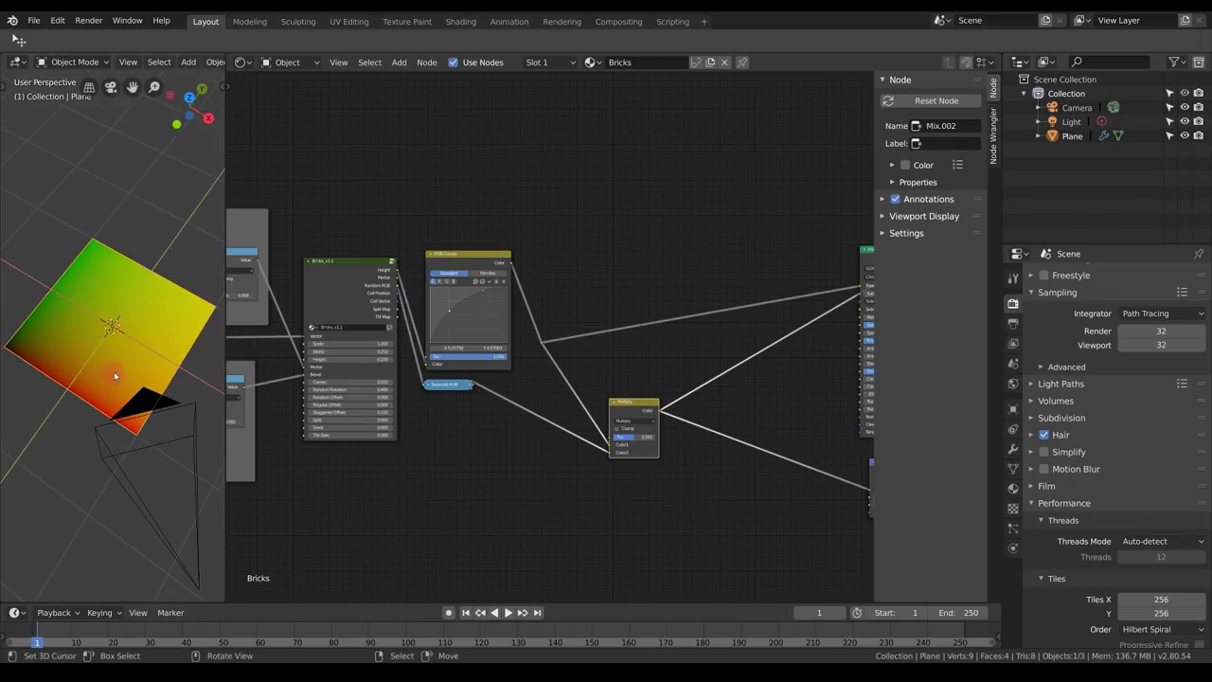
Examine the node tree inside the Bricks_v1.1 group and return to the main material nodes.
mouse_move(380, 281)
middle_mouse_down()
mouse_move(656, 290)
mouse_move(400, 279)
middle_mouse_up()
left_click(487, 285)
scroll(664, 293, "down", 3)
key("Tab")
scroll(605, 298, "down", 4)
key("alt+a")
middle_click_drag(566, 265, 497, 324)
key("ctrl+Tab")
middle_click_drag(579, 301, 653, 254, "ctrl")
middle_click_drag(653, 276, 563, 276)
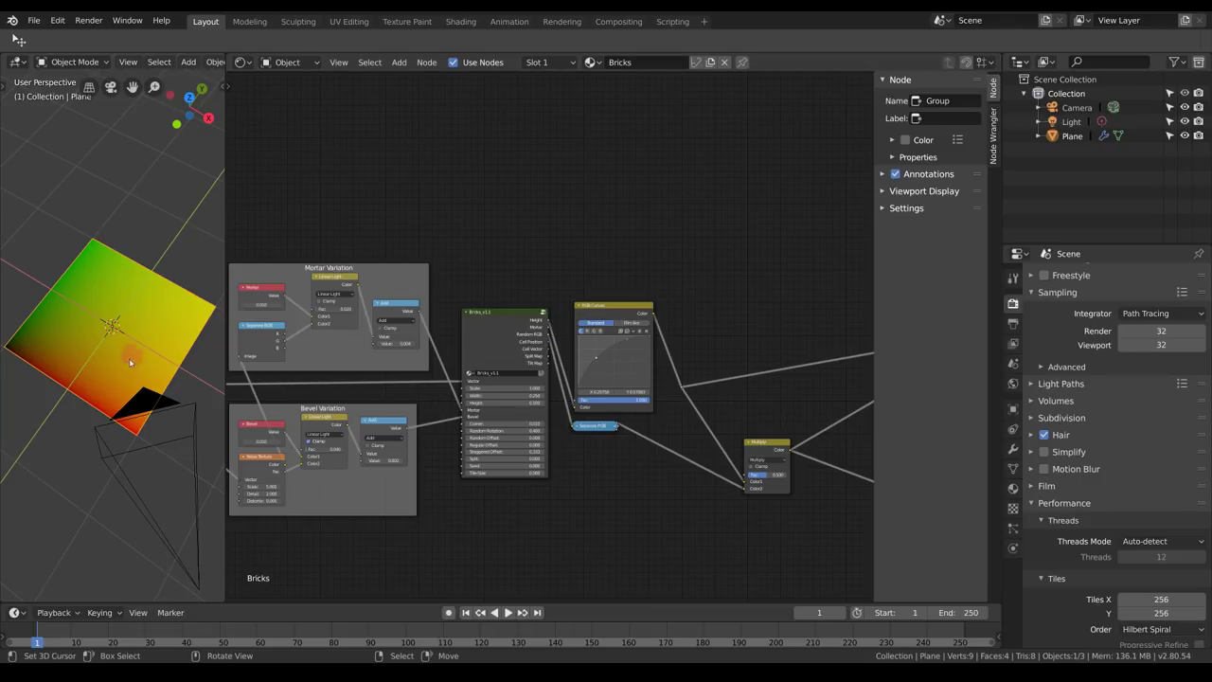
Switch the viewport to Rendered shading and inspect the displaced brick plane from several angles.
key("z")
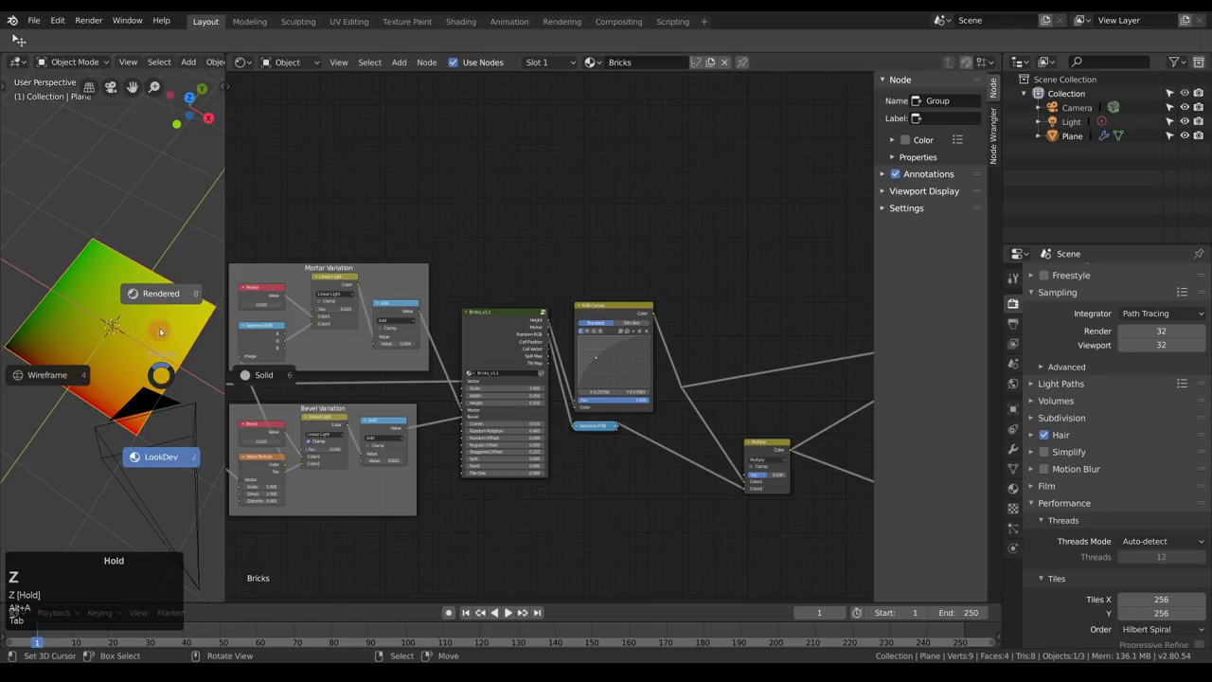
left_click(165, 310)
mouse_move(138, 359)
middle_mouse_down()
mouse_move(151, 310)
mouse_move(160, 413)
mouse_move(141, 392)
middle_mouse_up()
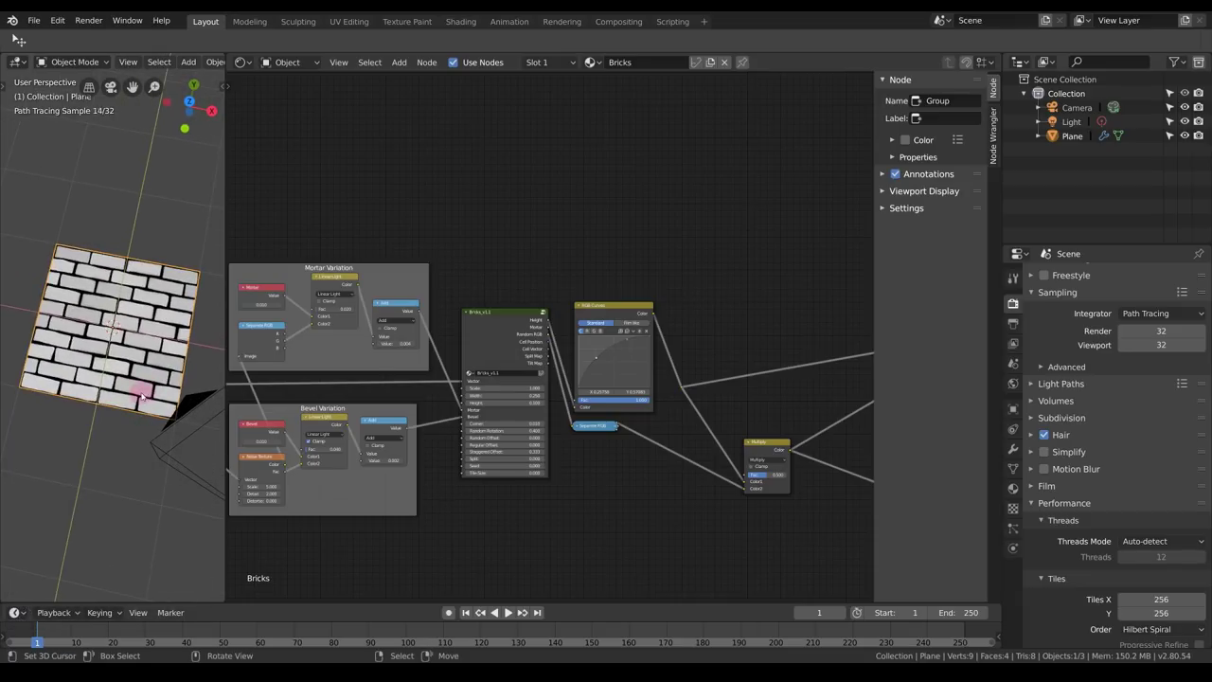
middle_click_drag(738, 358, 335, 428)
middle_click_drag(142, 389, 103, 316)
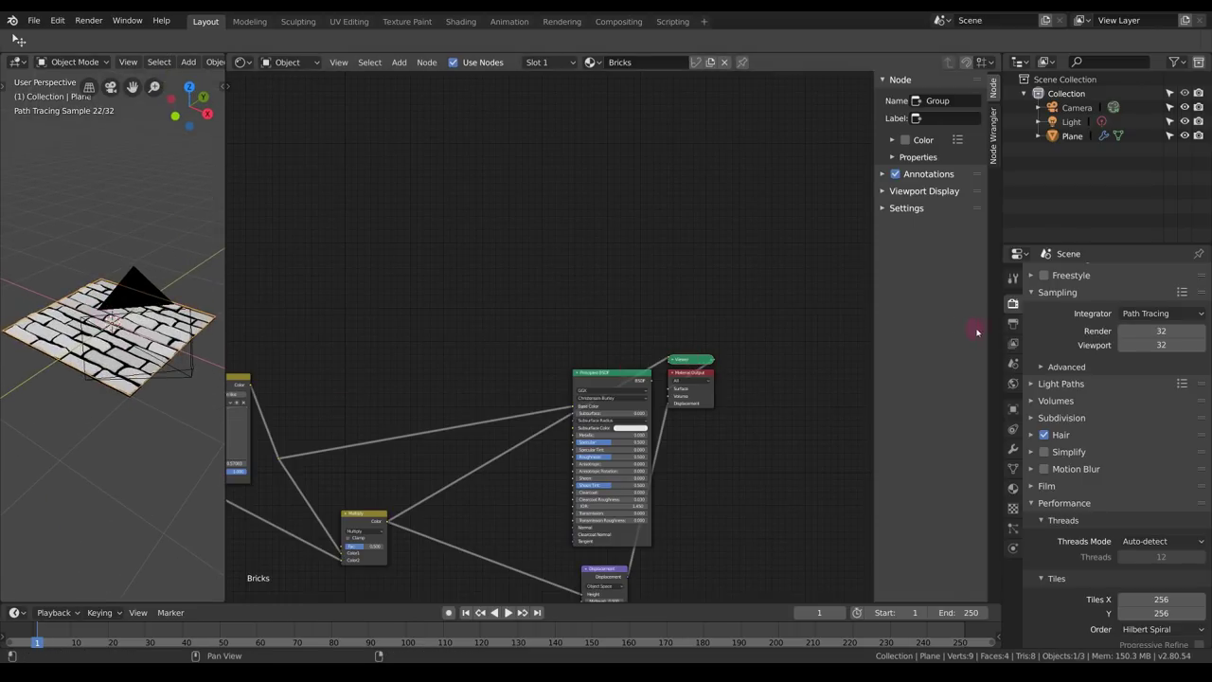
Turn off the viewport display of the plane's Subdivision modifier and view the plane from the top.
left_click(1012, 448)
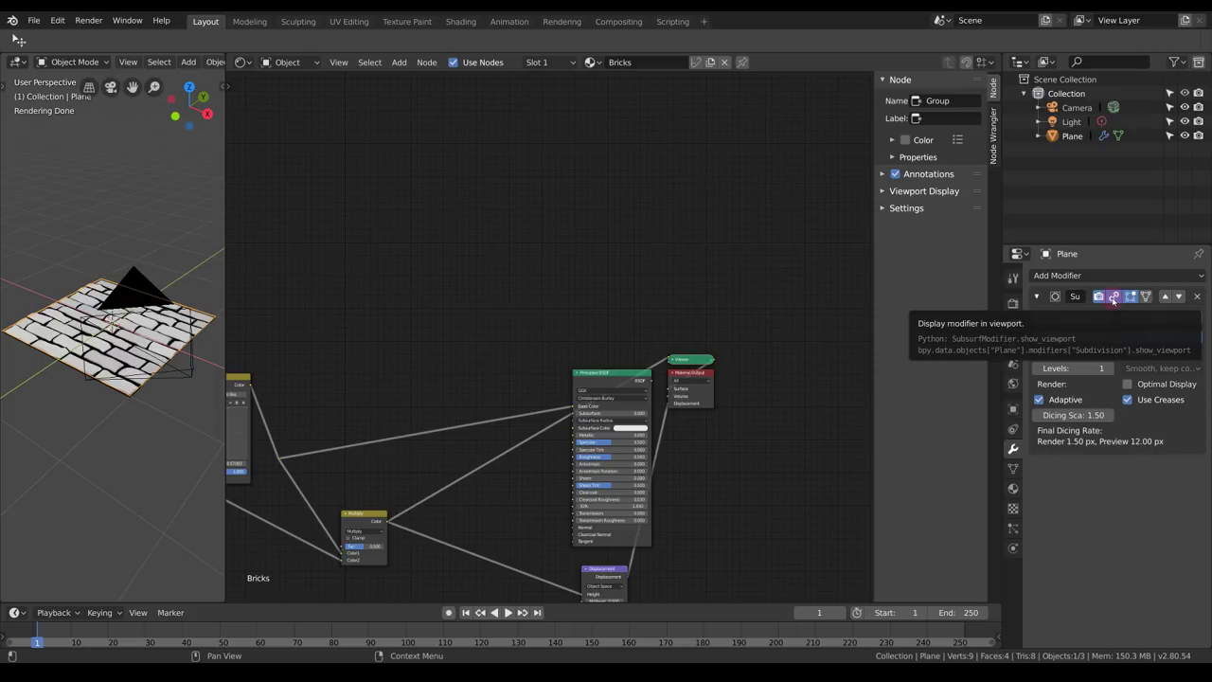
left_click(1114, 297)
middle_click_drag(140, 357, 136, 385)
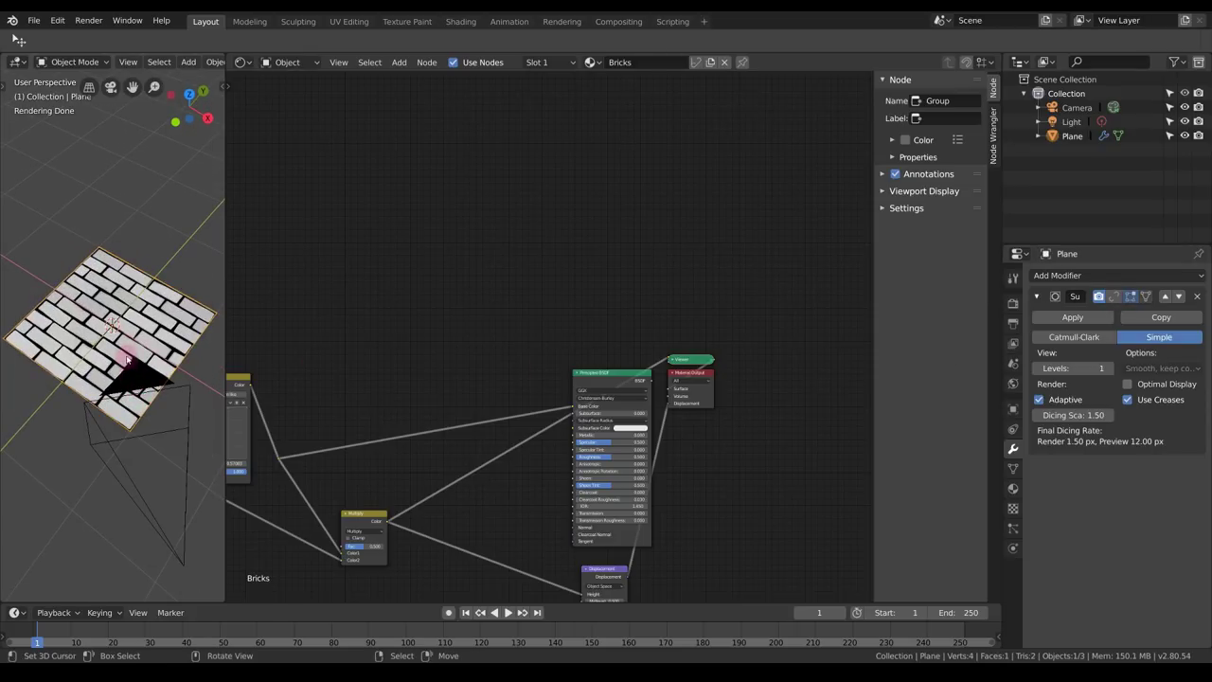
key("KP_7")
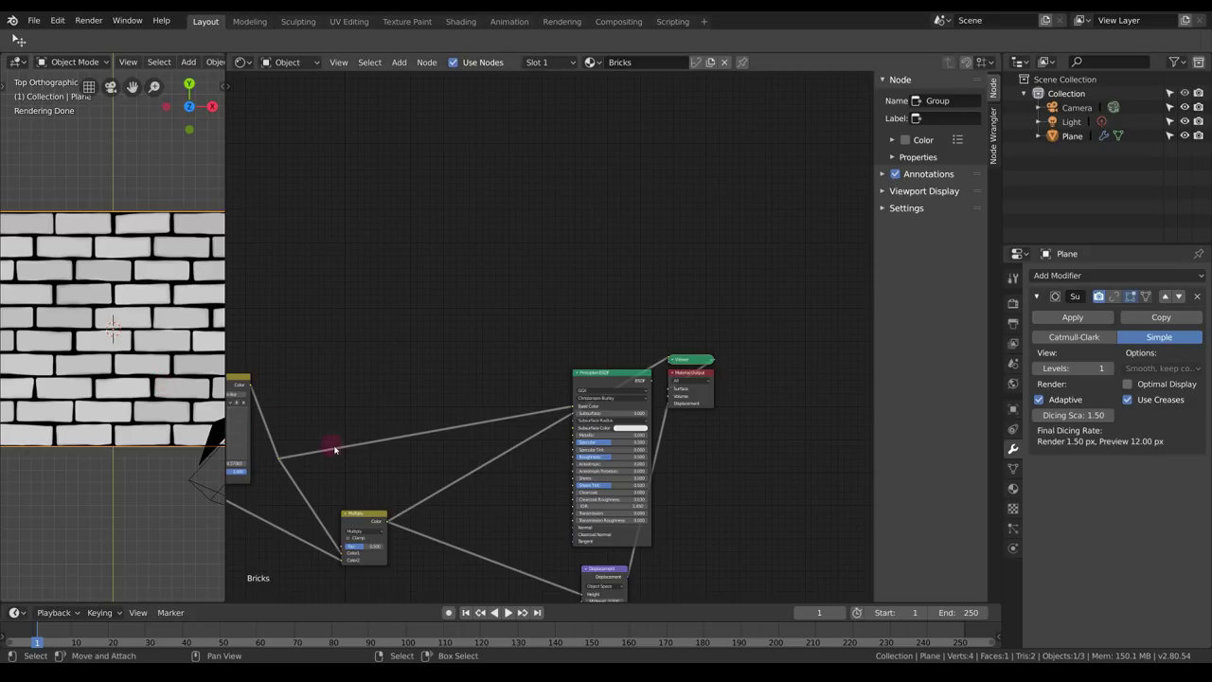
Duplicate the Multiply node, insert the copy directly after it, and connect Bricks_v1.1's Tilt Map output to the copy's Color2.
middle_click_drag(497, 400, 627, 267)
scroll(608, 316, "up", 3)
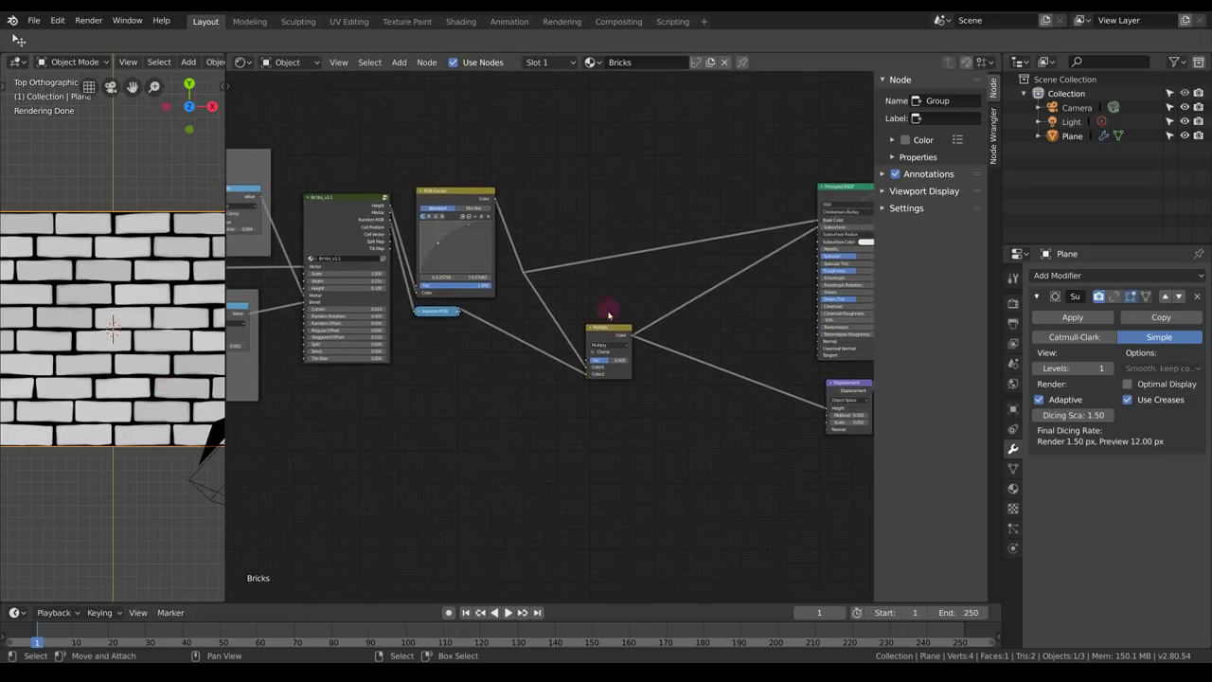
left_click_drag(632, 331, 617, 316)
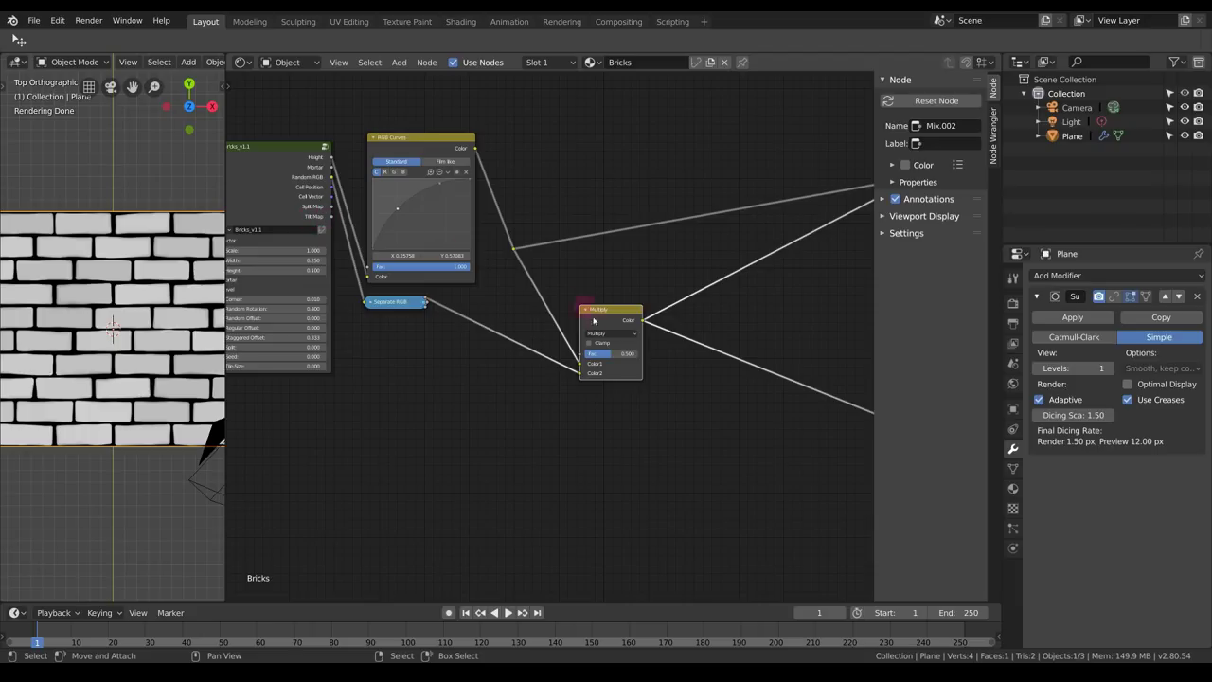
key("shift+d")
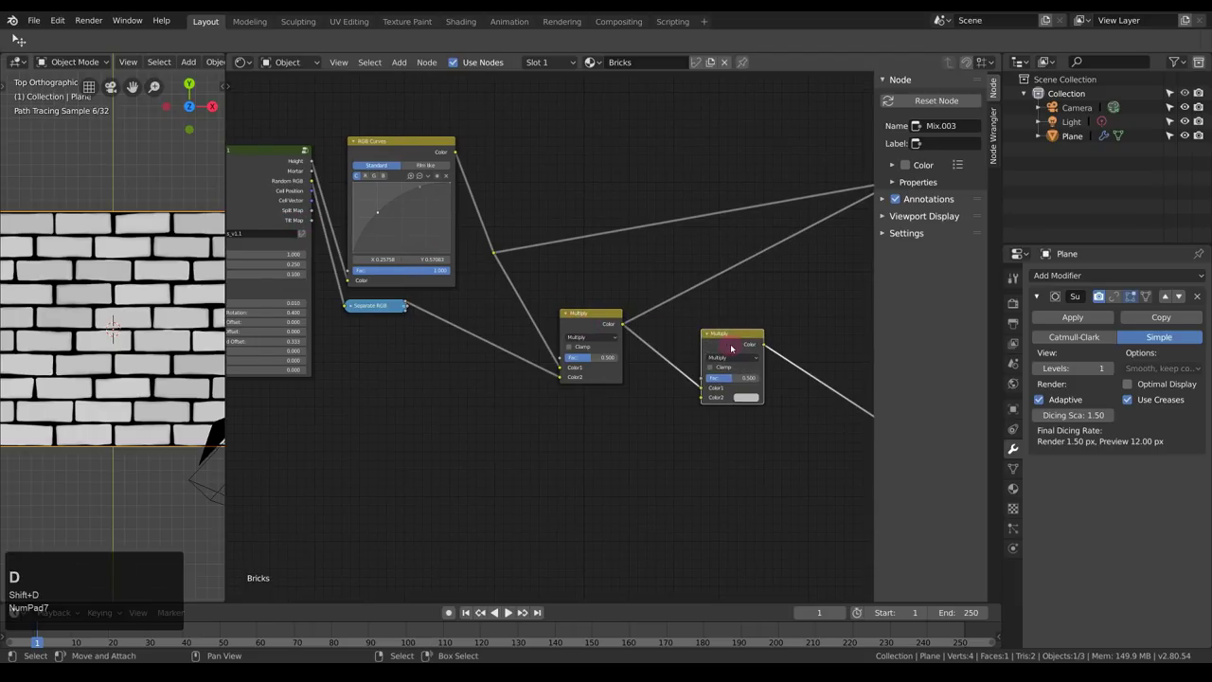
left_click(680, 317)
left_click_drag(312, 220, 667, 379)
left_click_drag(701, 327, 673, 322)
middle_click_drag(572, 325, 575, 351)
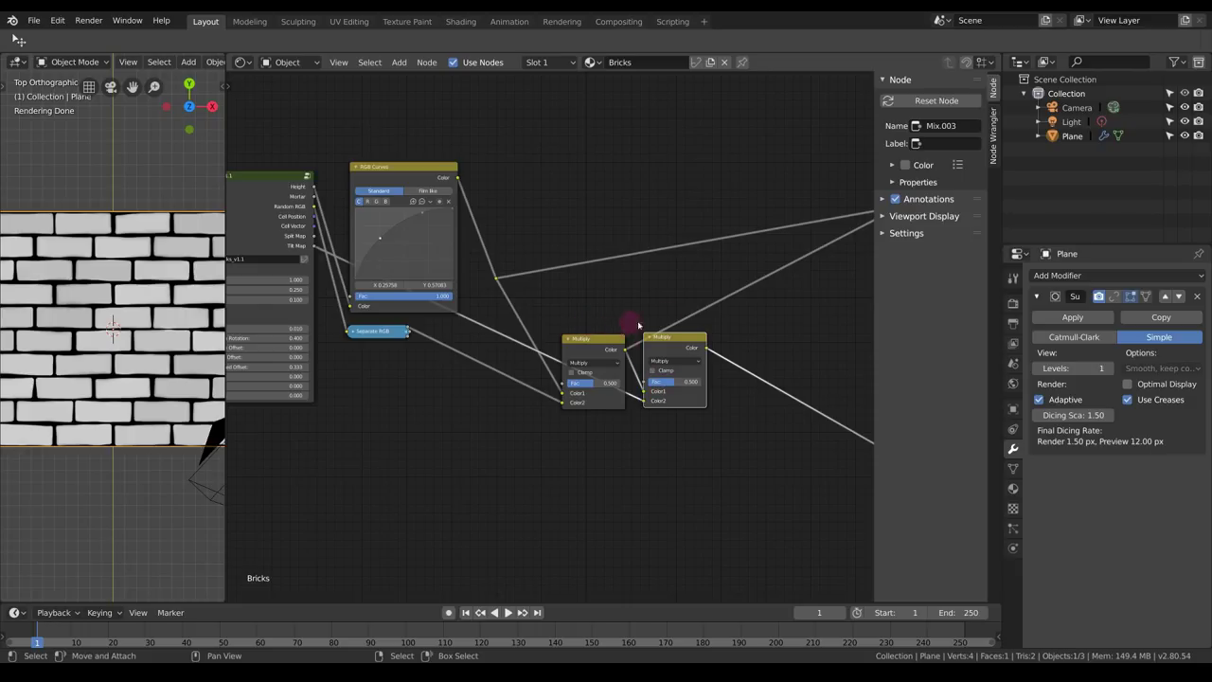
Preview the second Multiply node's output and try a factor of 1.000 on both Multiply nodes.
middle_click_drag(638, 325, 405, 300)
key("shift+d")
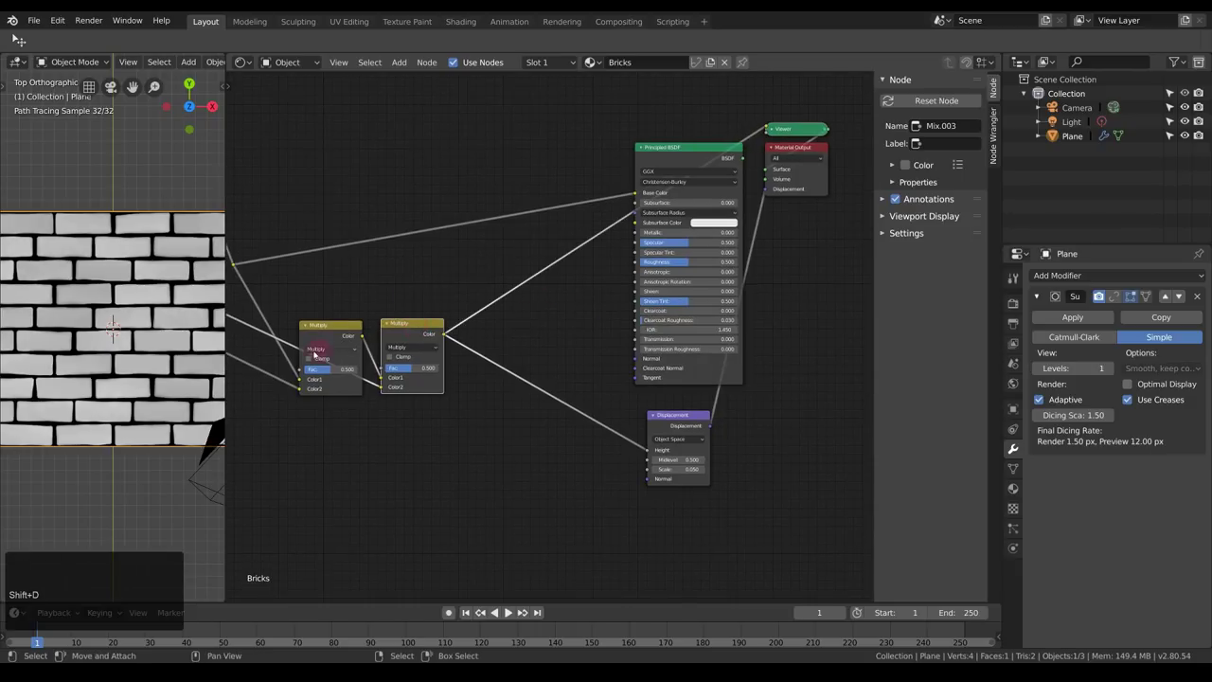
left_click_drag(411, 372, 462, 368)
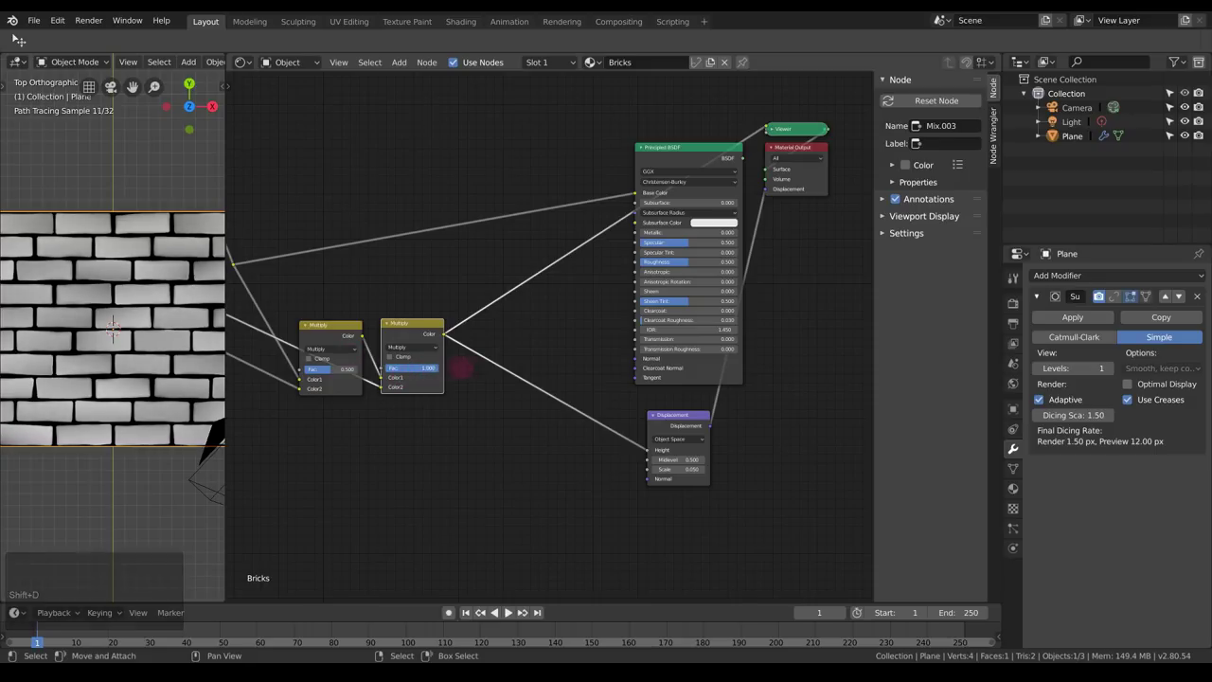
scroll(112, 312, "down", 2)
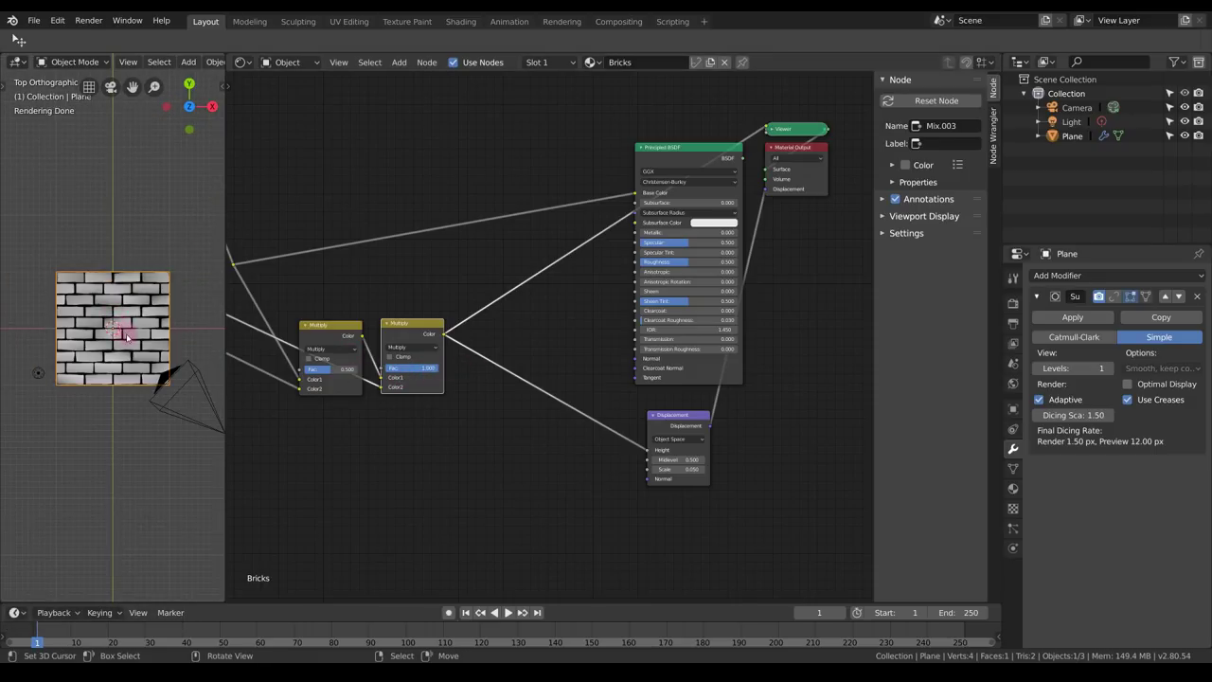
left_click_drag(347, 369, 379, 368)
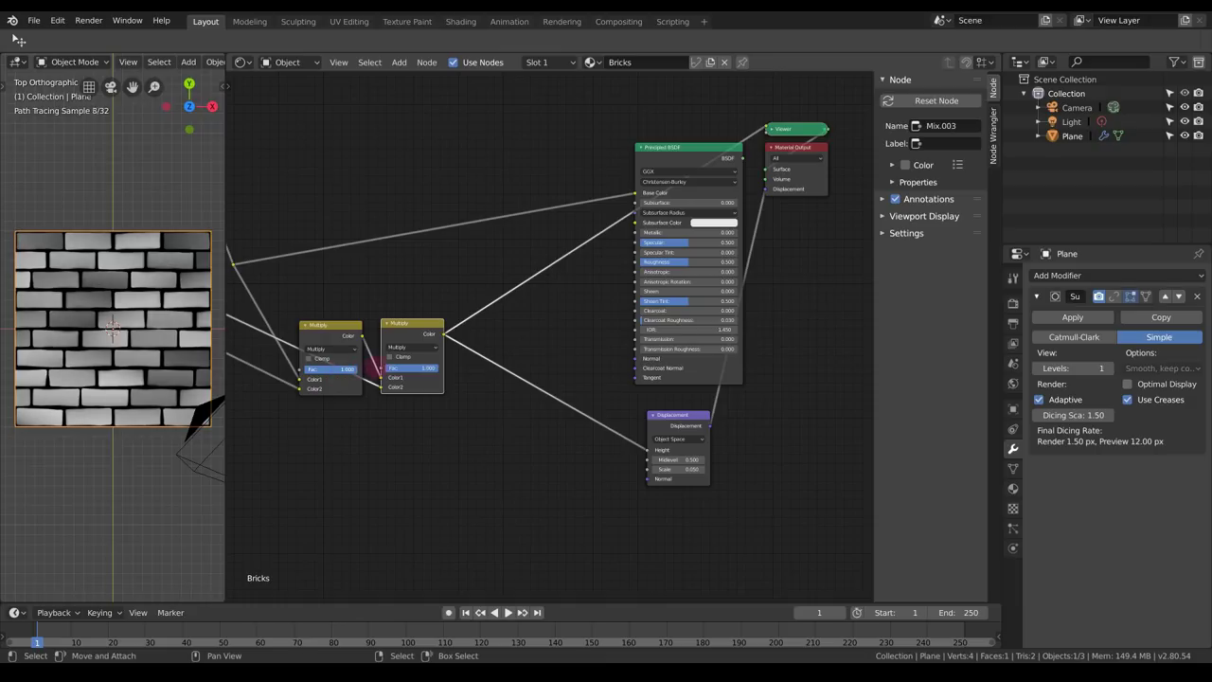
scroll(128, 346, "up", 2)
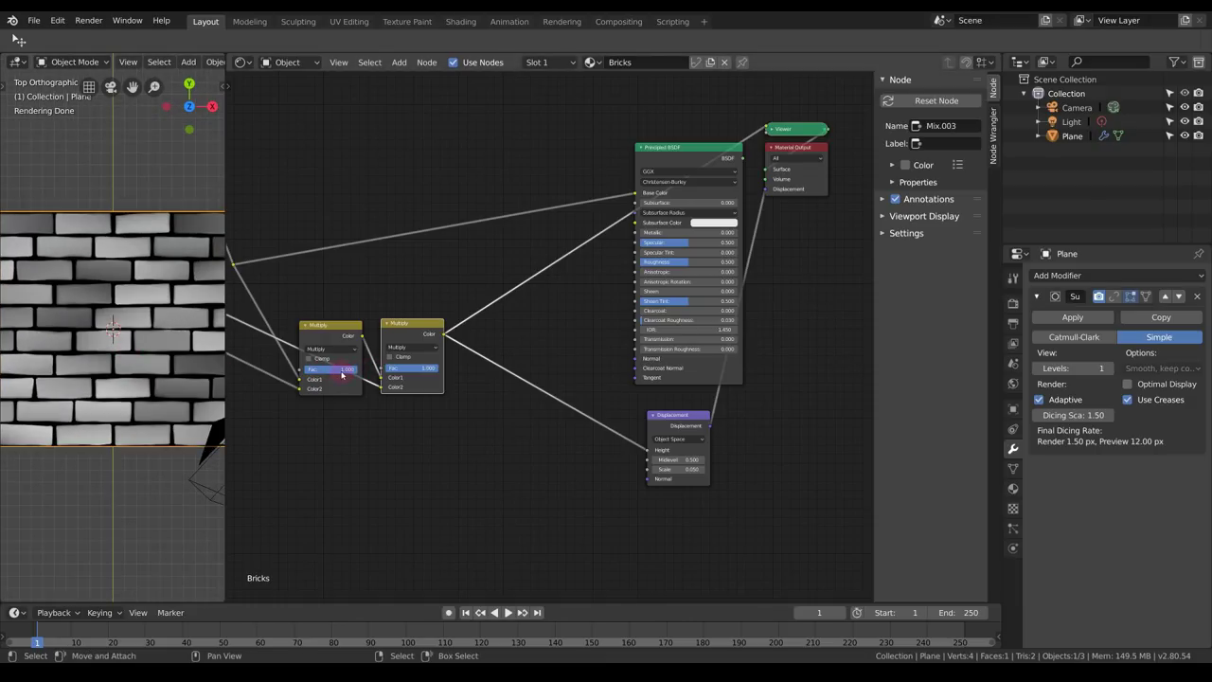
Set the factor of both Multiply nodes to 0.5.
type(".5")
key("KP_Enter")
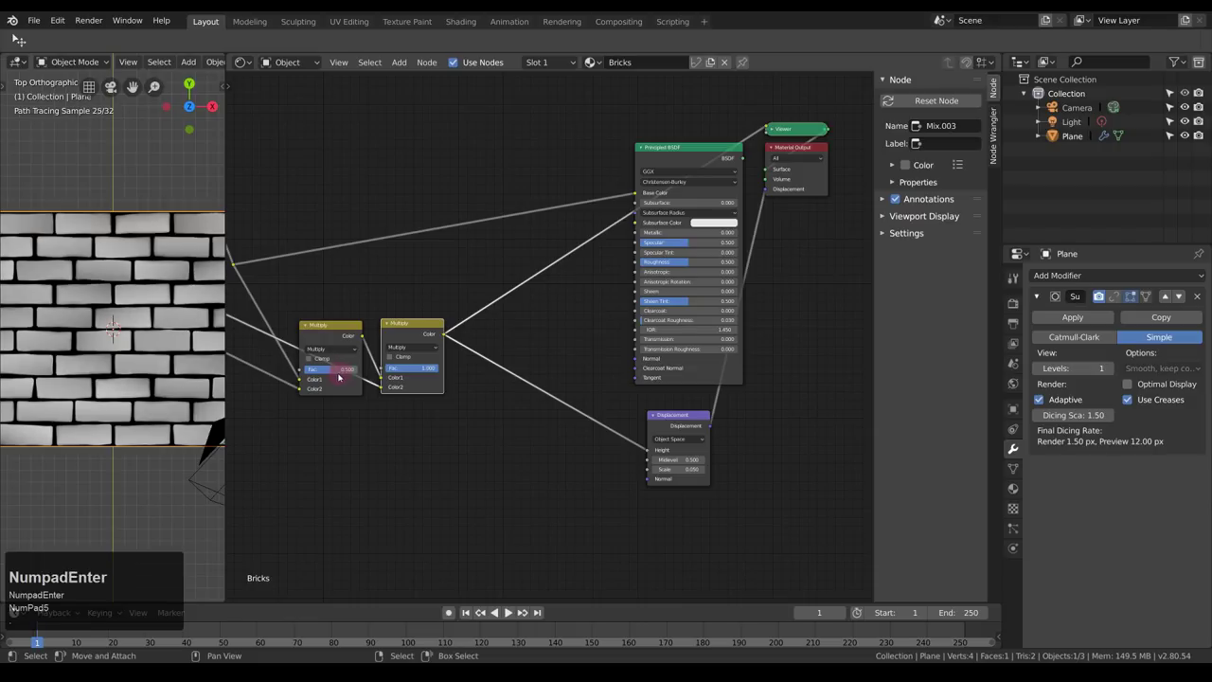
type(".5")
key("KP_Enter")
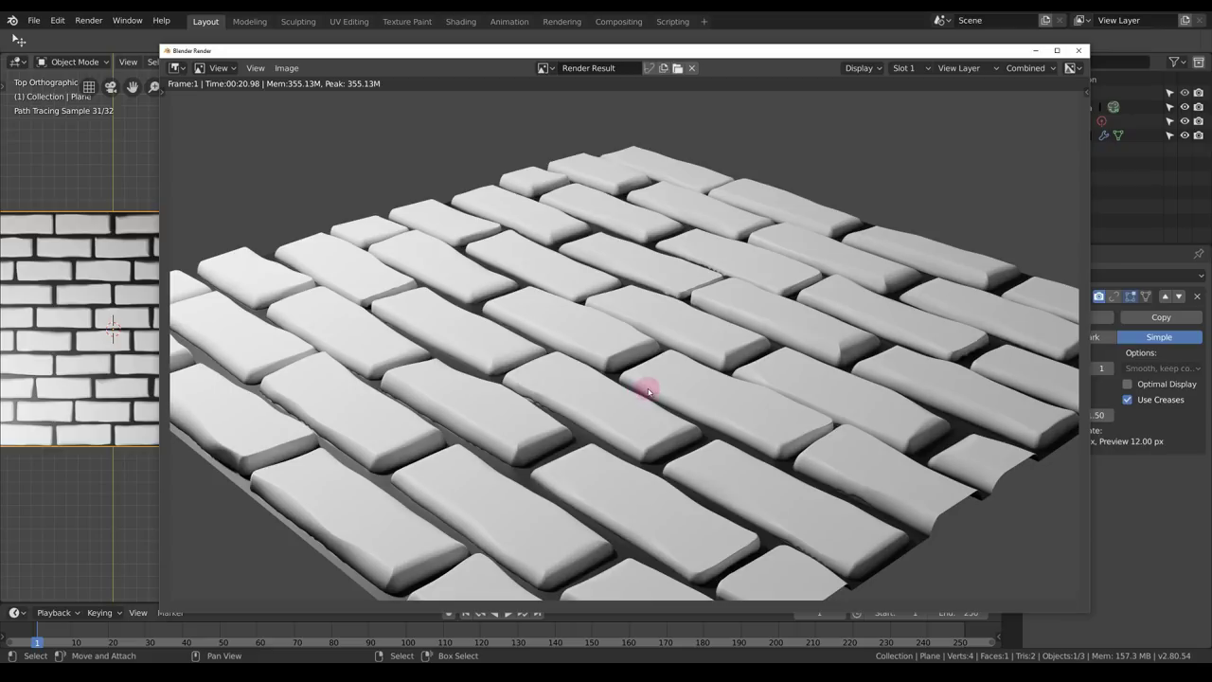
Close the render result and review the whole Bricks node tree with its Mortar Variation, Bevel Variation and Randomness frames.
key("F11")
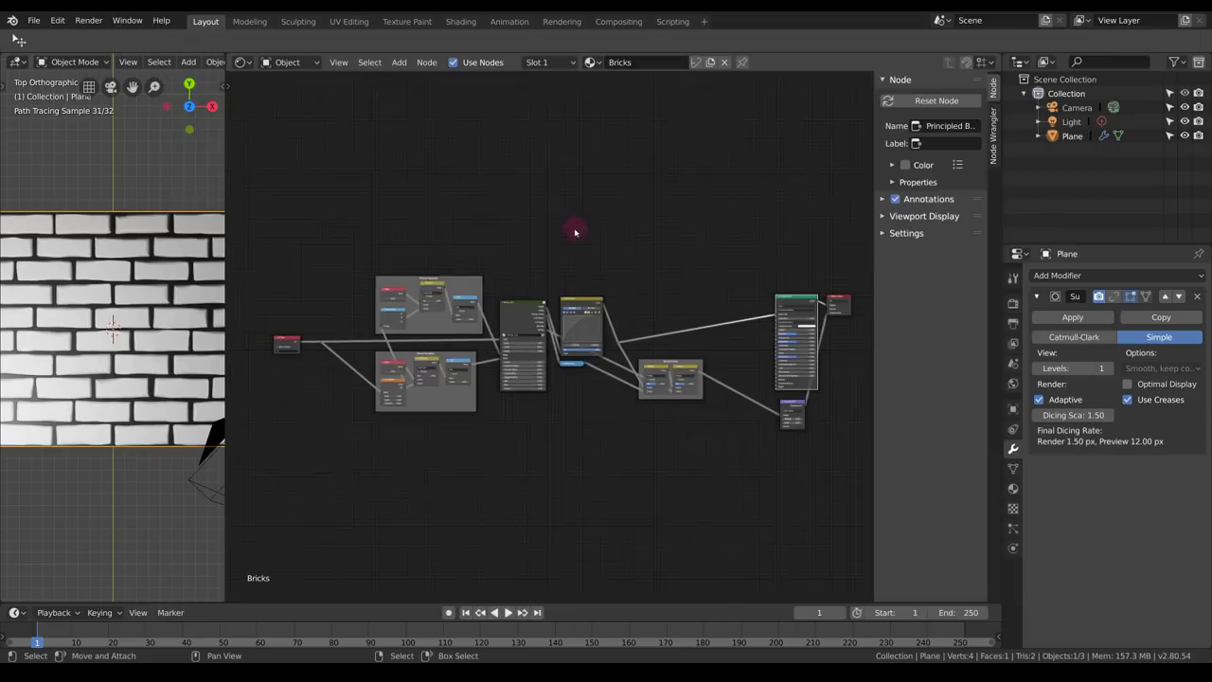
key("alt+a")
key("a")
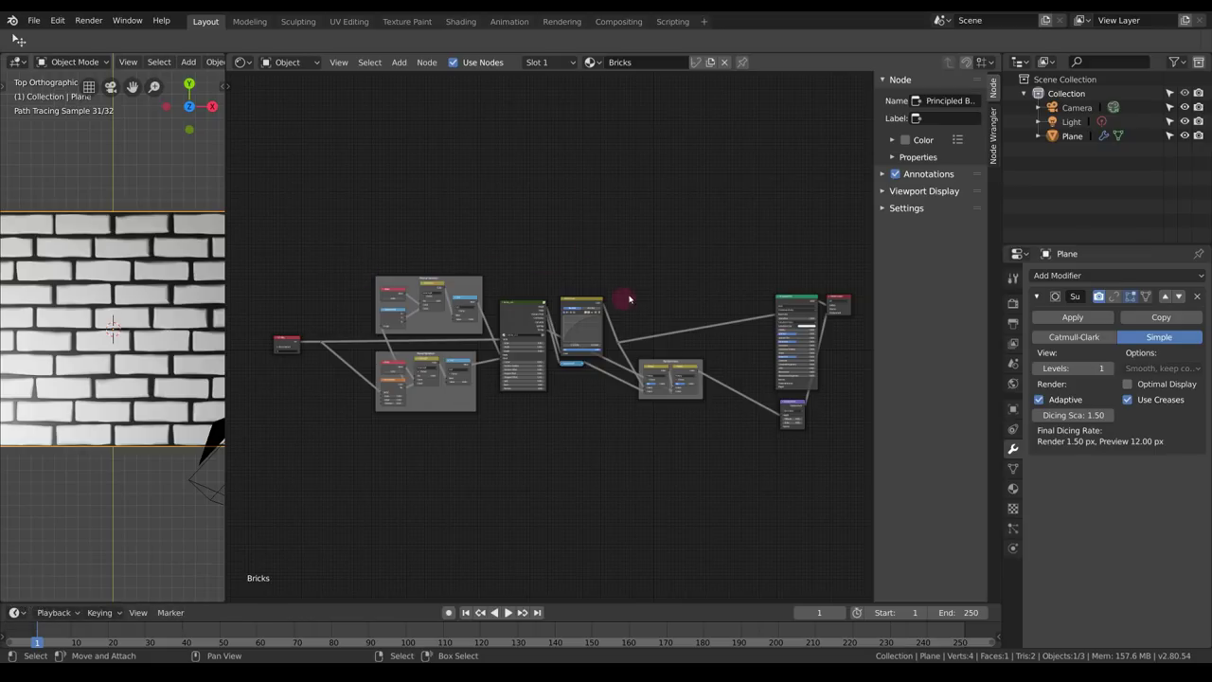
left_click(531, 367)
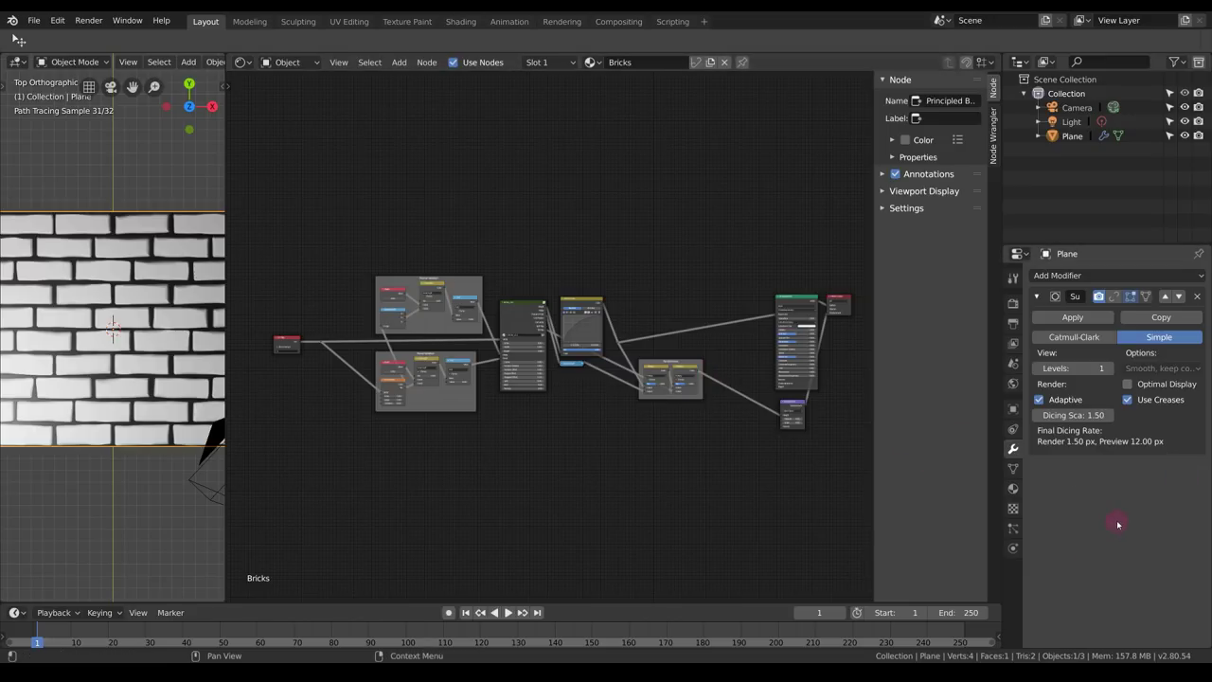
middle_click_drag(541, 258, 563, 253)
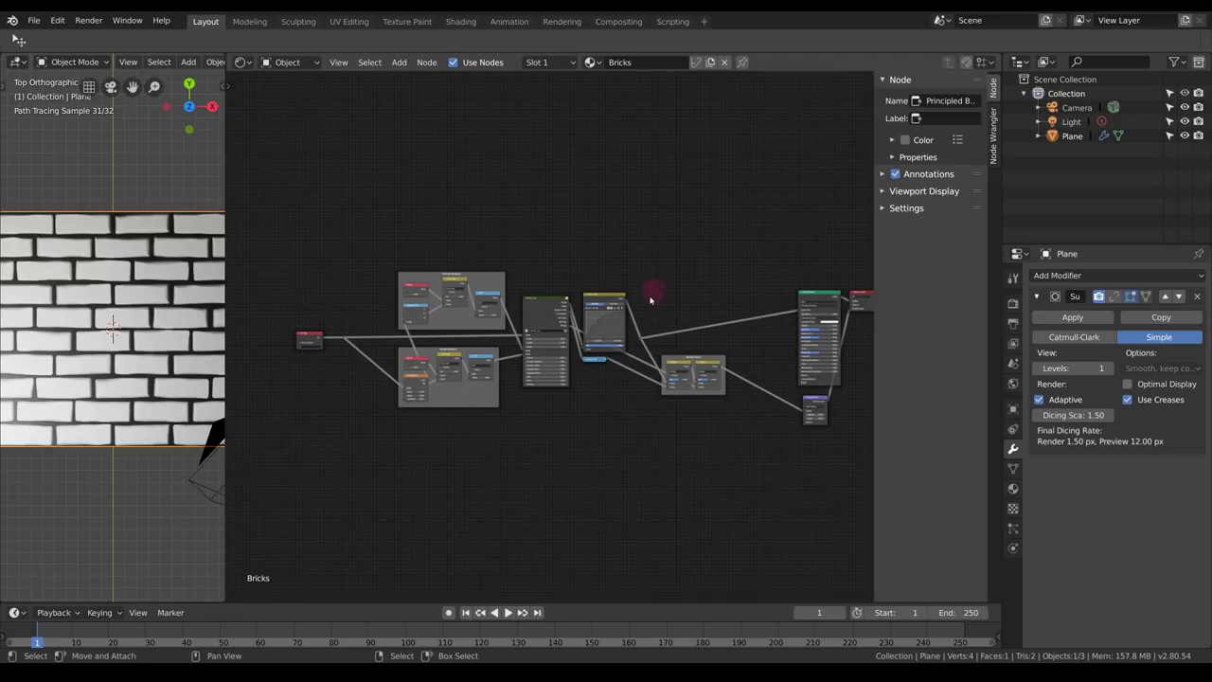
scroll(649, 300, "up", 2)
middle_click_drag(720, 244, 694, 247)
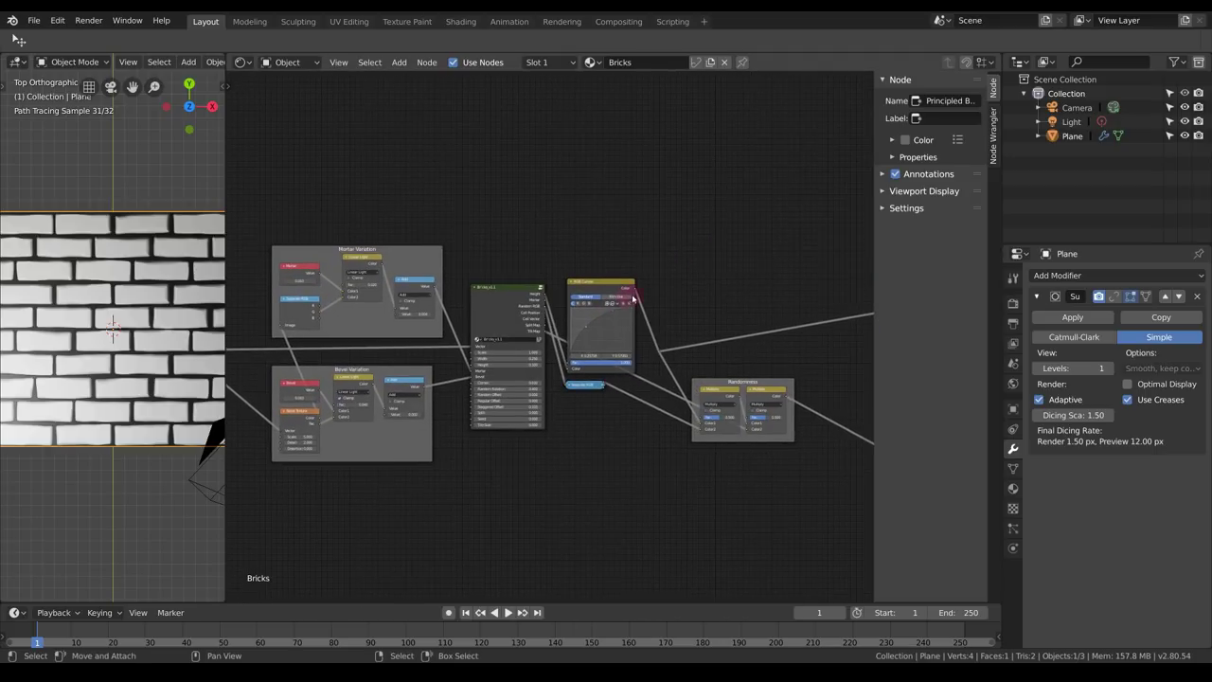
middle_click_drag(550, 519, 406, 476)
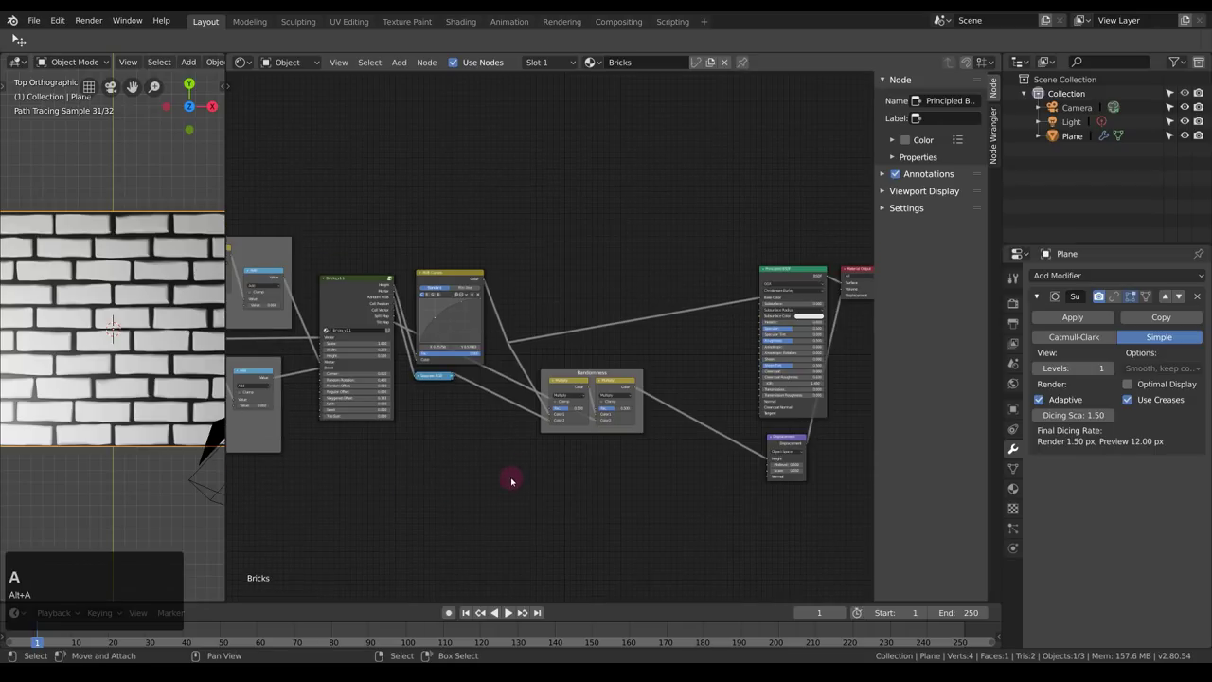
scroll(511, 485, "down", 2)
middle_click_drag(522, 450, 608, 454)
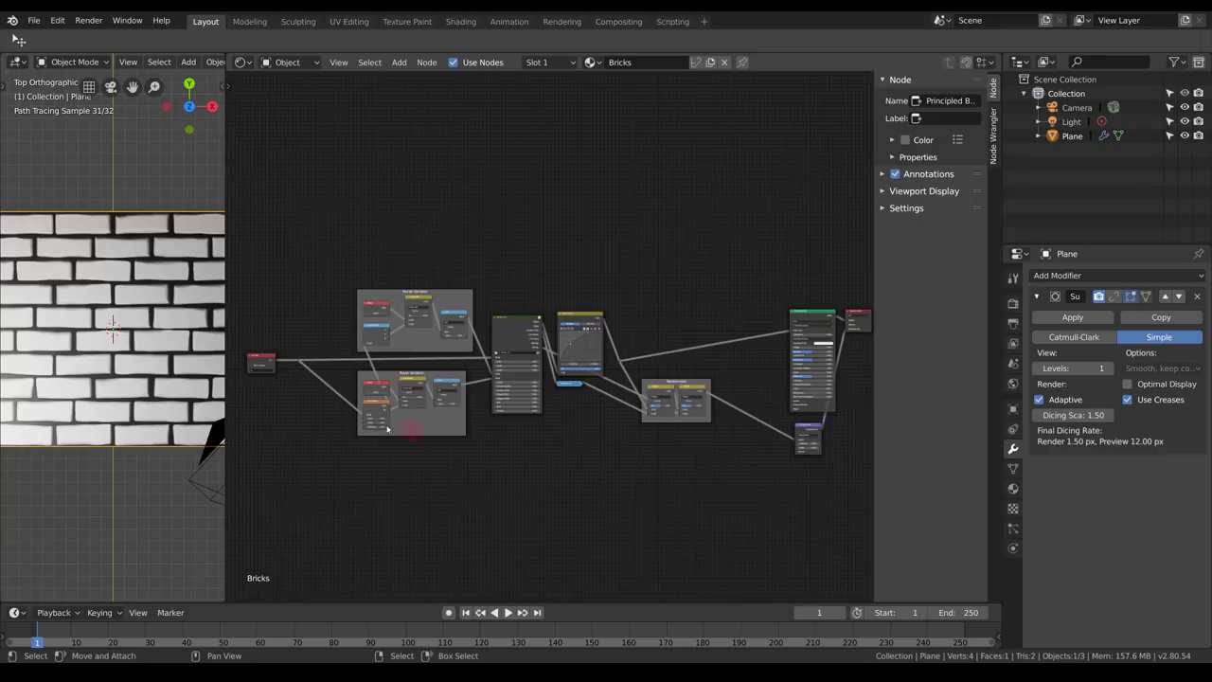
middle_click_drag(387, 427, 417, 488)
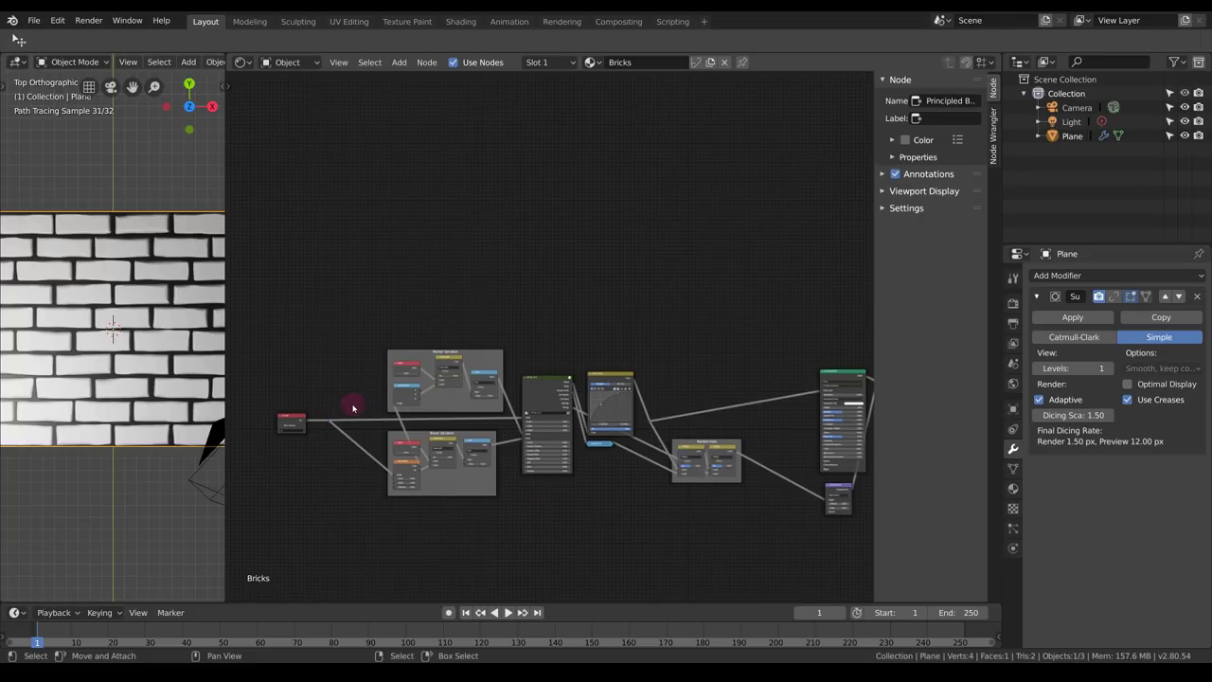
middle_click_drag(356, 402, 361, 392)
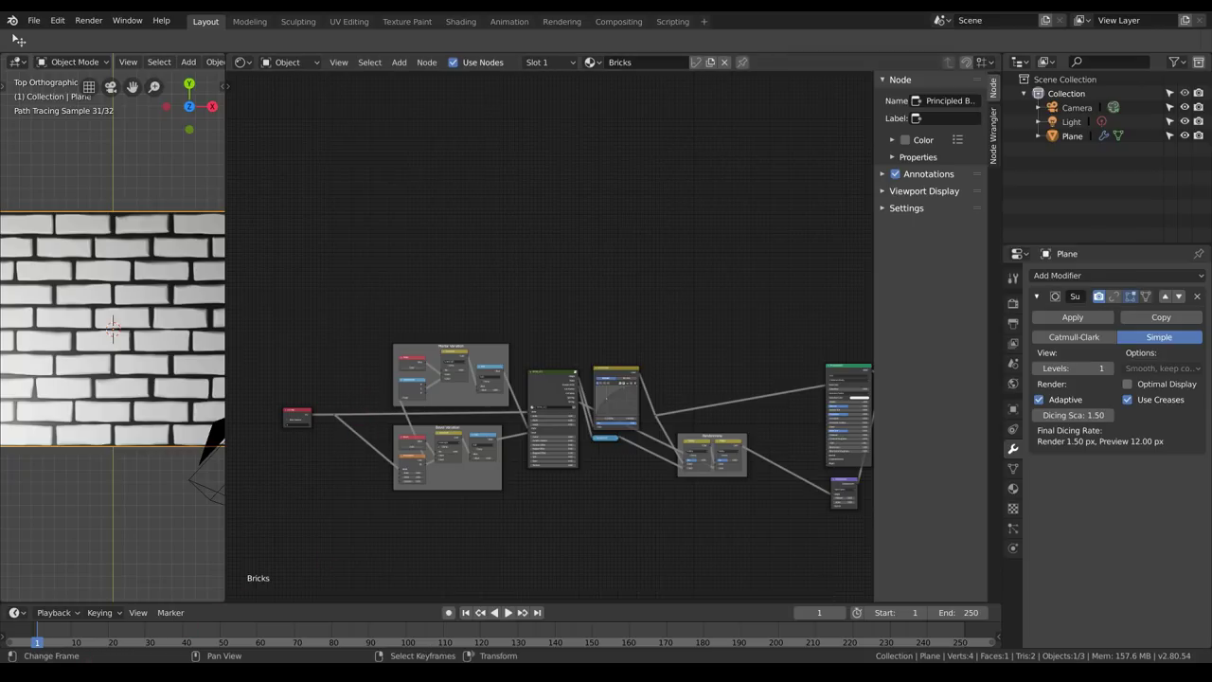
Append the Noise Pack v1.0 [APPEND] node tree from the file Noise Pack v1.0.blend.
mouse_move(368, 632)
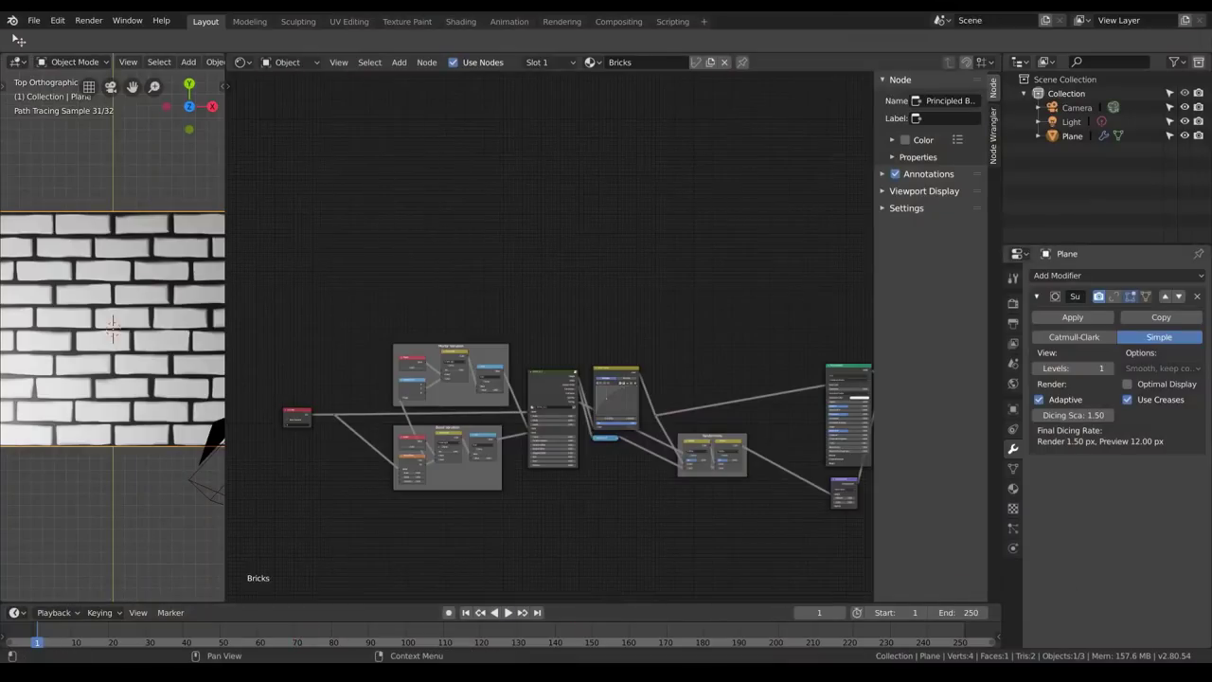
left_click_drag(1210, 317, 837, 239)
left_click_drag(813, 359, 327, 283)
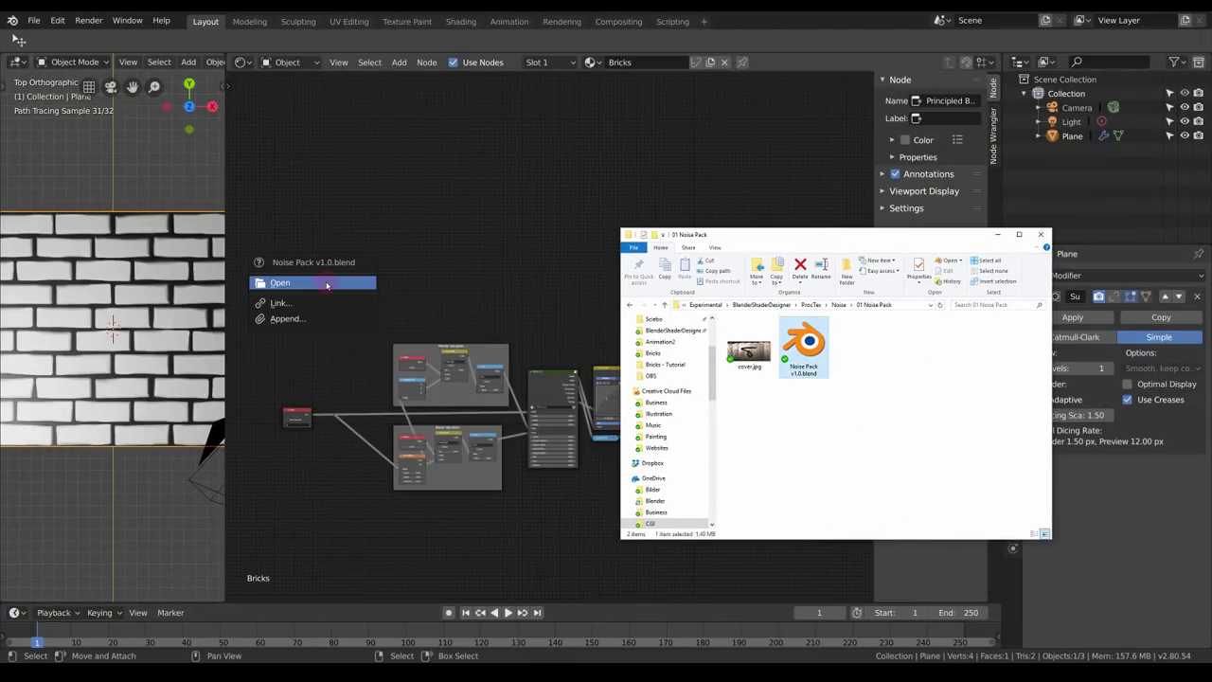
left_click(294, 320)
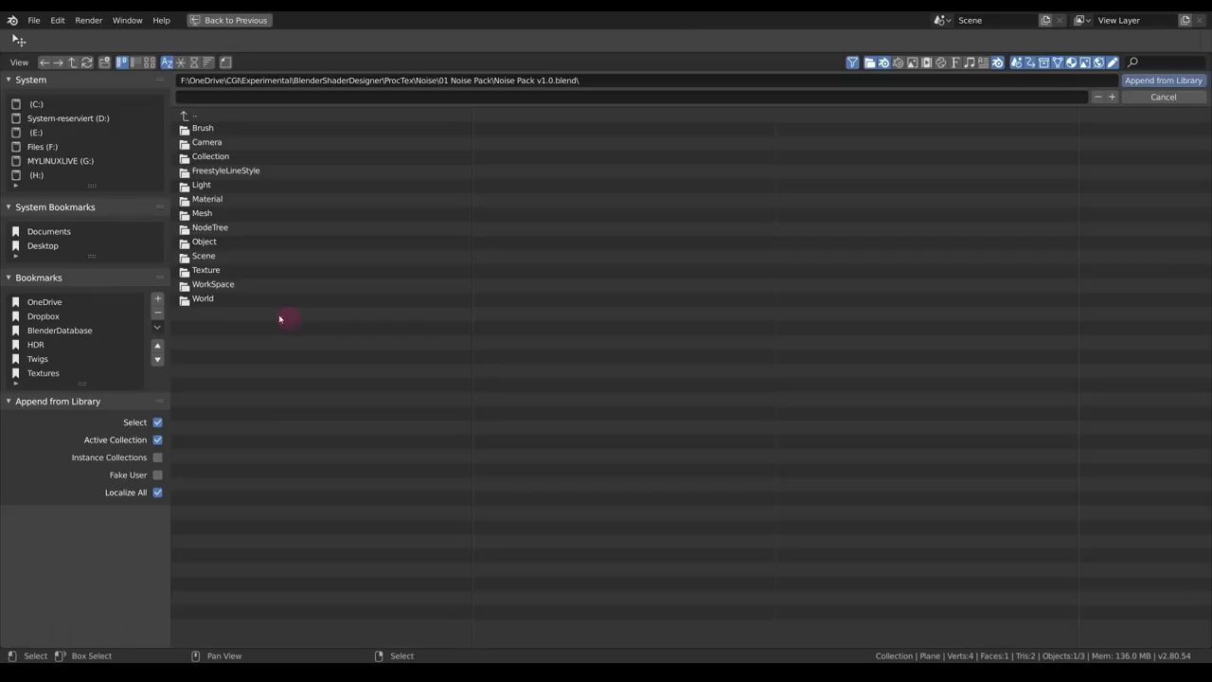
left_click(274, 228)
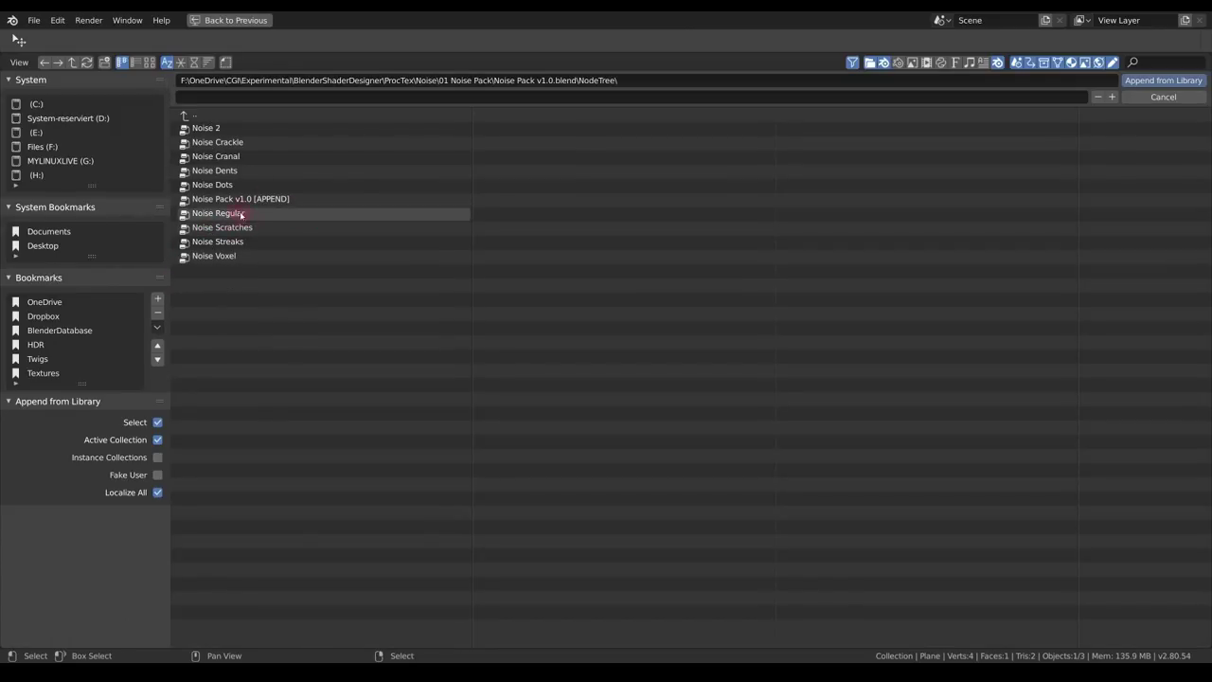
left_click(317, 200)
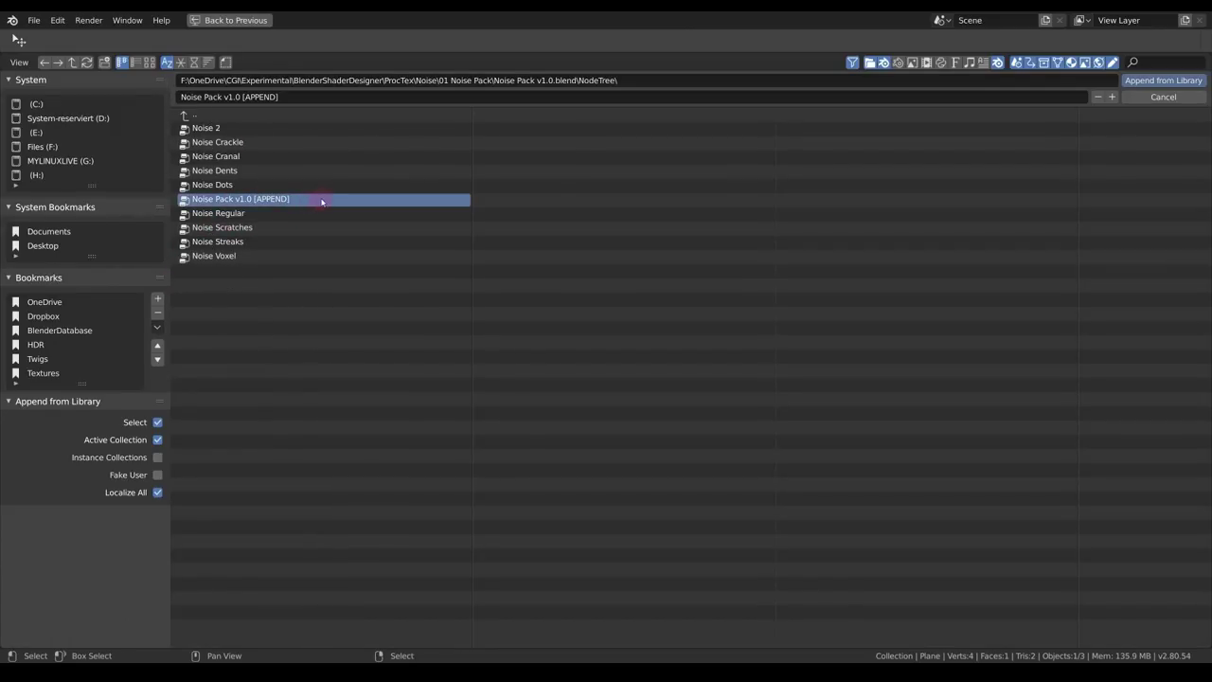
double_click(323, 201)
Add the Noise Pack v1.0 [APPEND] group to the Bricks material and place it in the empty area above the node tree.
key("Home")
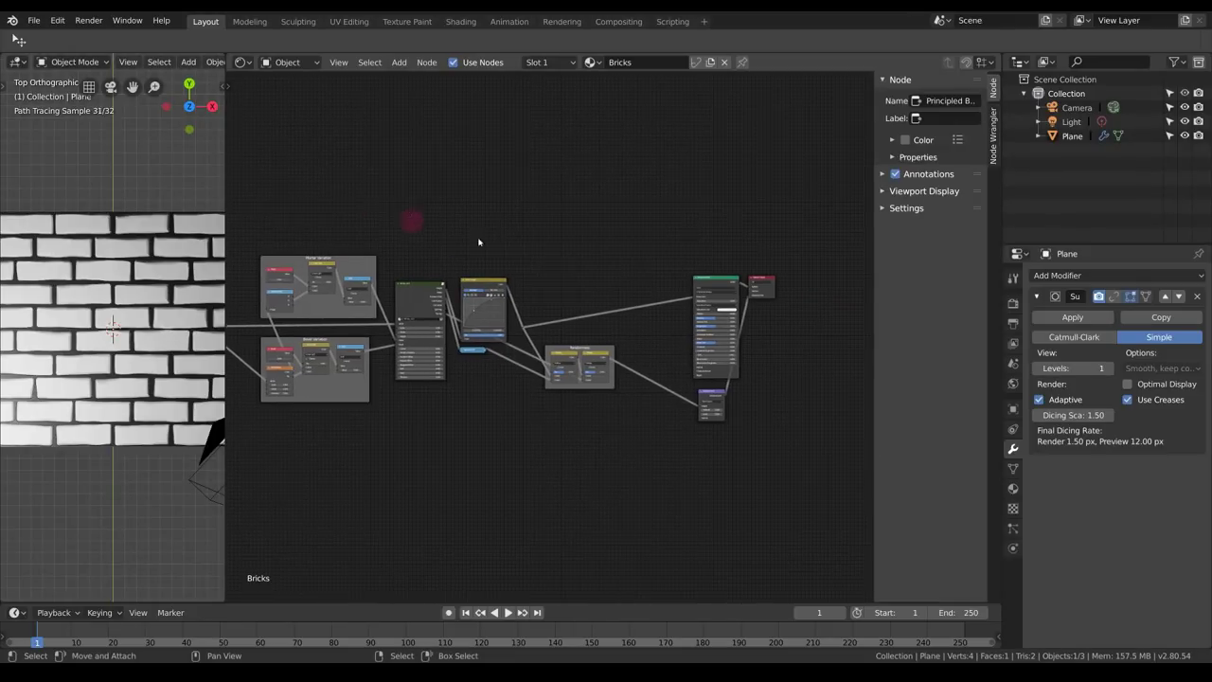
key("shift+a")
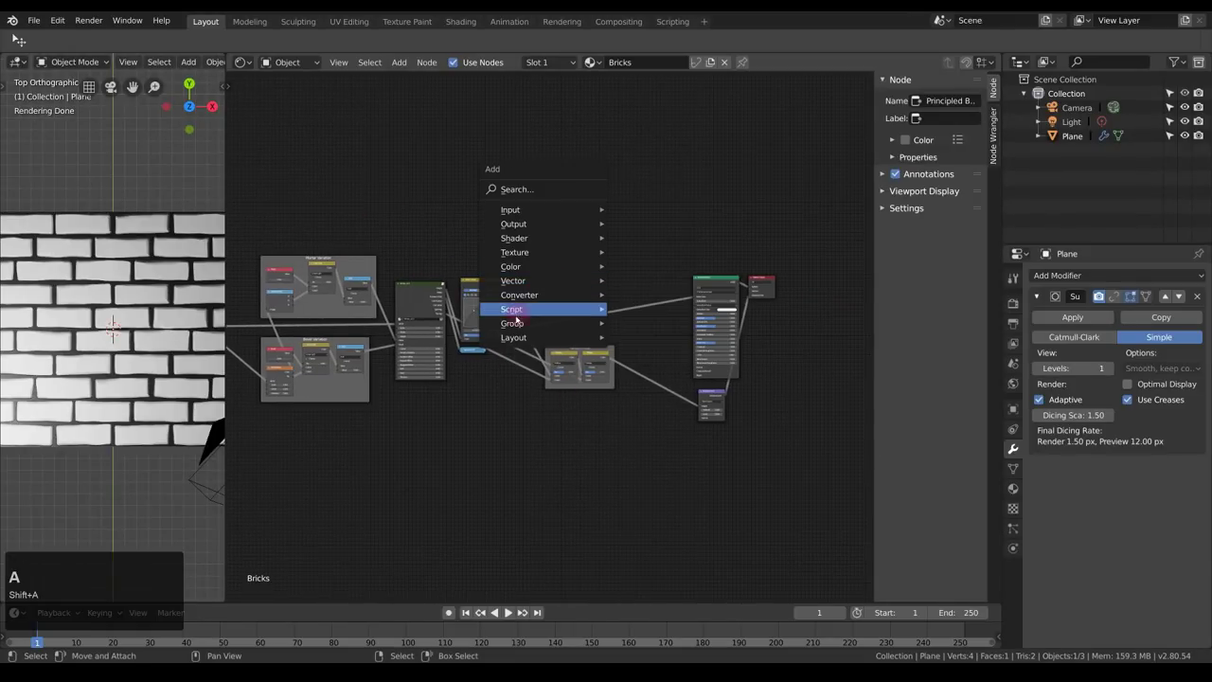
mouse_move(530, 323)
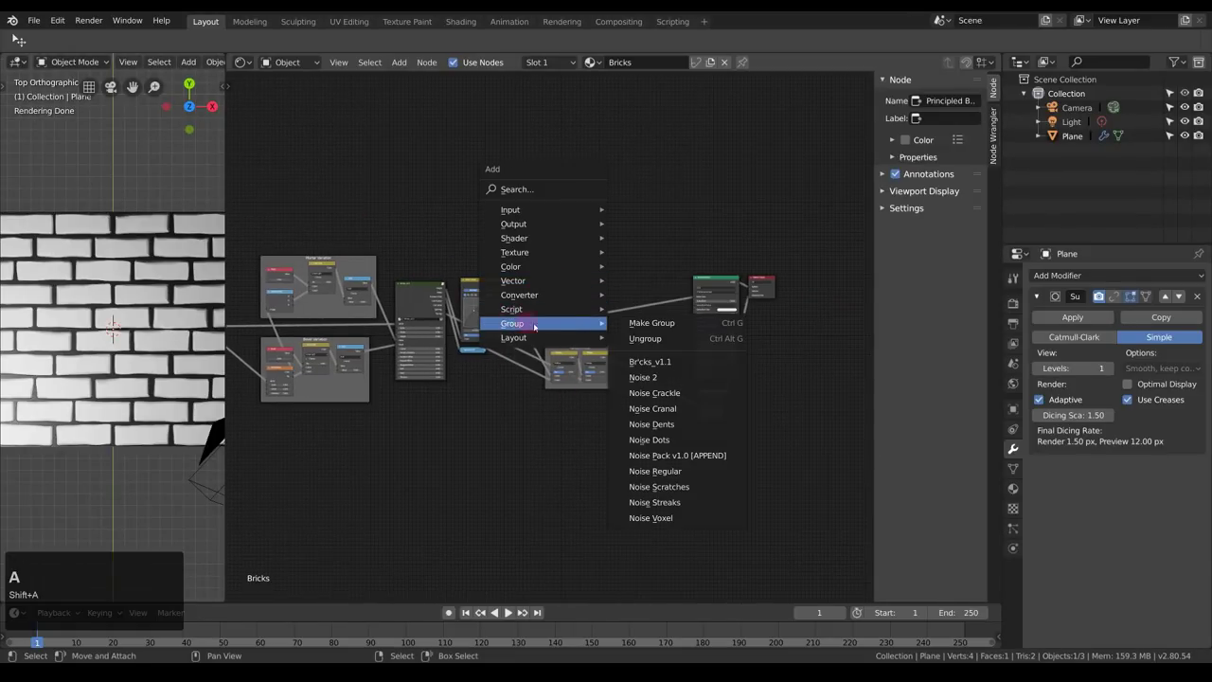
left_click(697, 454)
left_click(594, 190)
scroll(601, 197, "up", 7)
middle_click_drag(632, 180, 542, 426)
scroll(554, 354, "up", 12)
left_click_drag(623, 348, 701, 362)
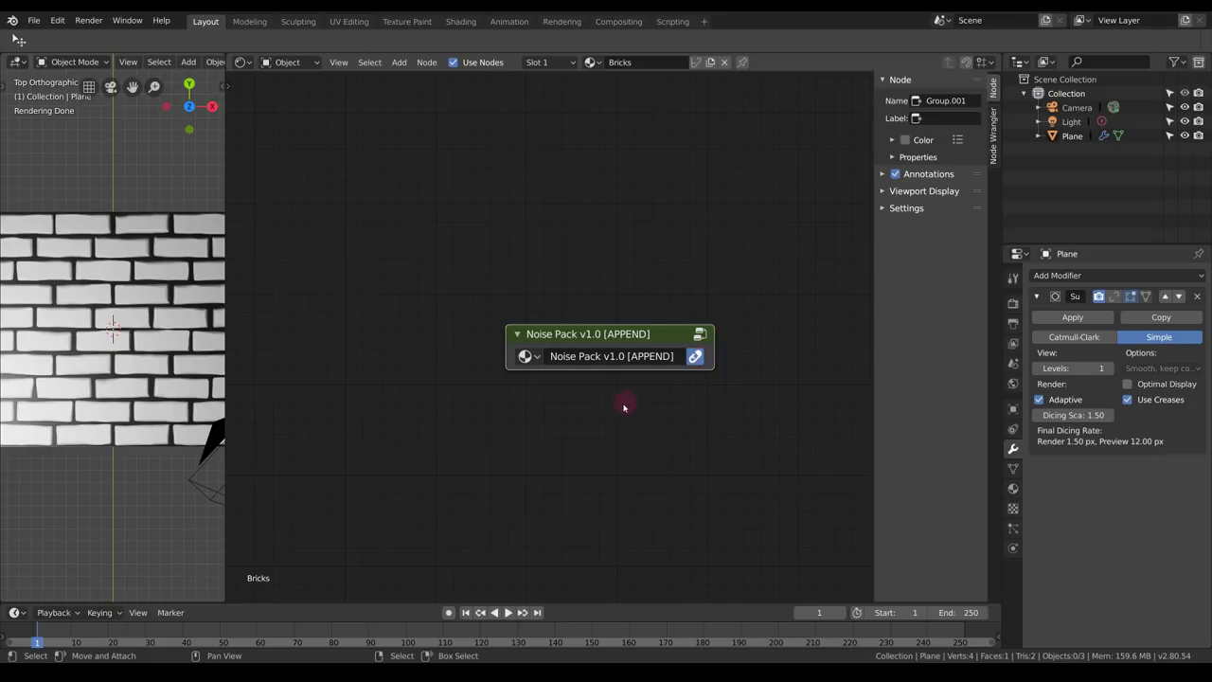
scroll(696, 284, "down", 6)
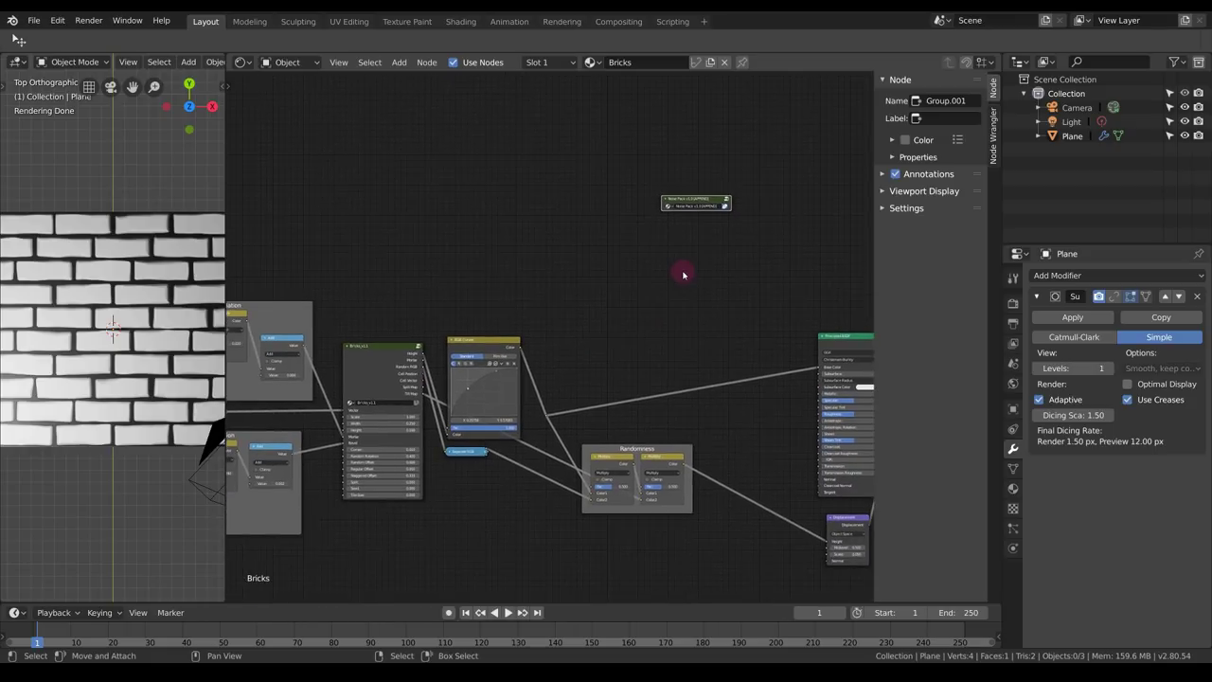
key("g")
left_click(757, 223)
Add a Noise Dents group below Bricks_v1.1 and connect the shared vector reroute to its Vector input.
middle_click_drag(666, 366, 783, 253)
key("shift+a")
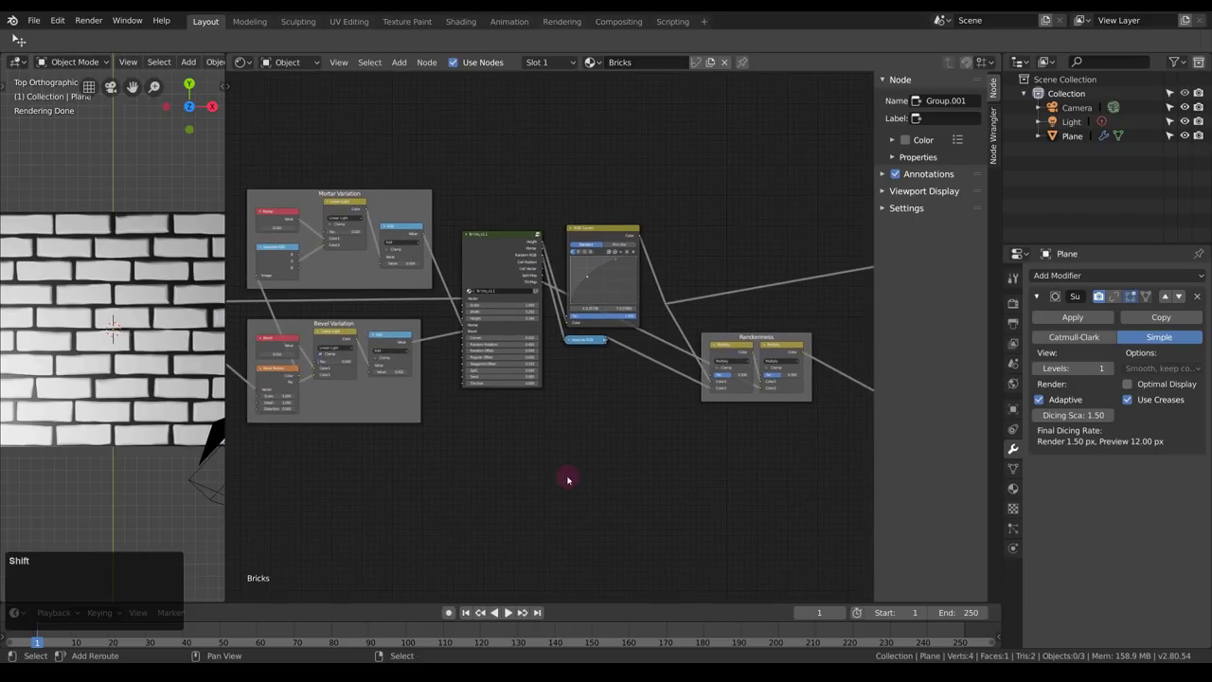
mouse_move(568, 481)
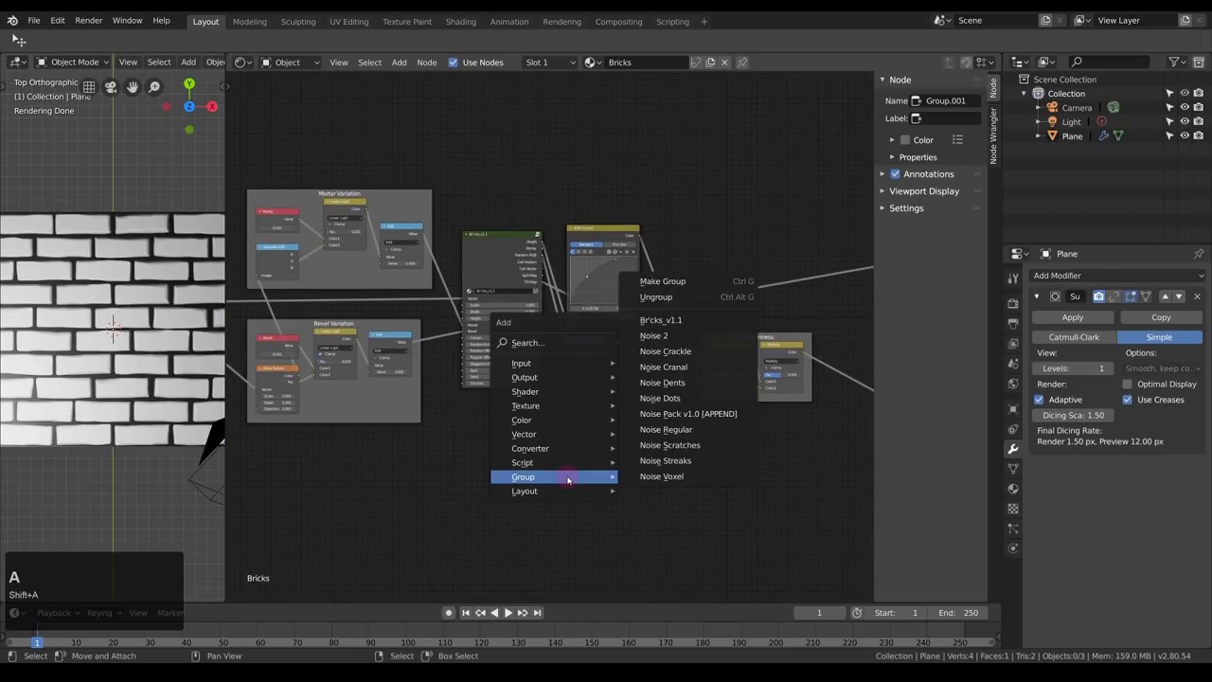
left_click(687, 382)
left_click(583, 418)
scroll(568, 416, "up", 2)
middle_click_drag(411, 423, 649, 353)
scroll(636, 358, "down", 2)
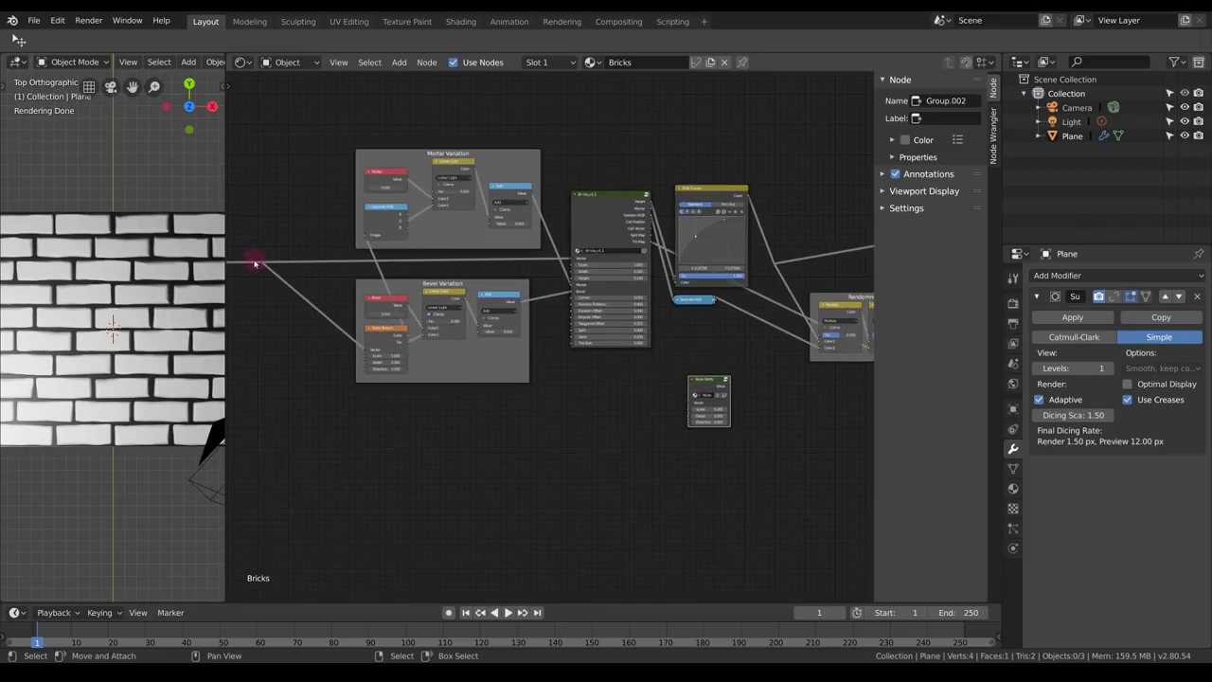
left_click_drag(261, 264, 689, 398)
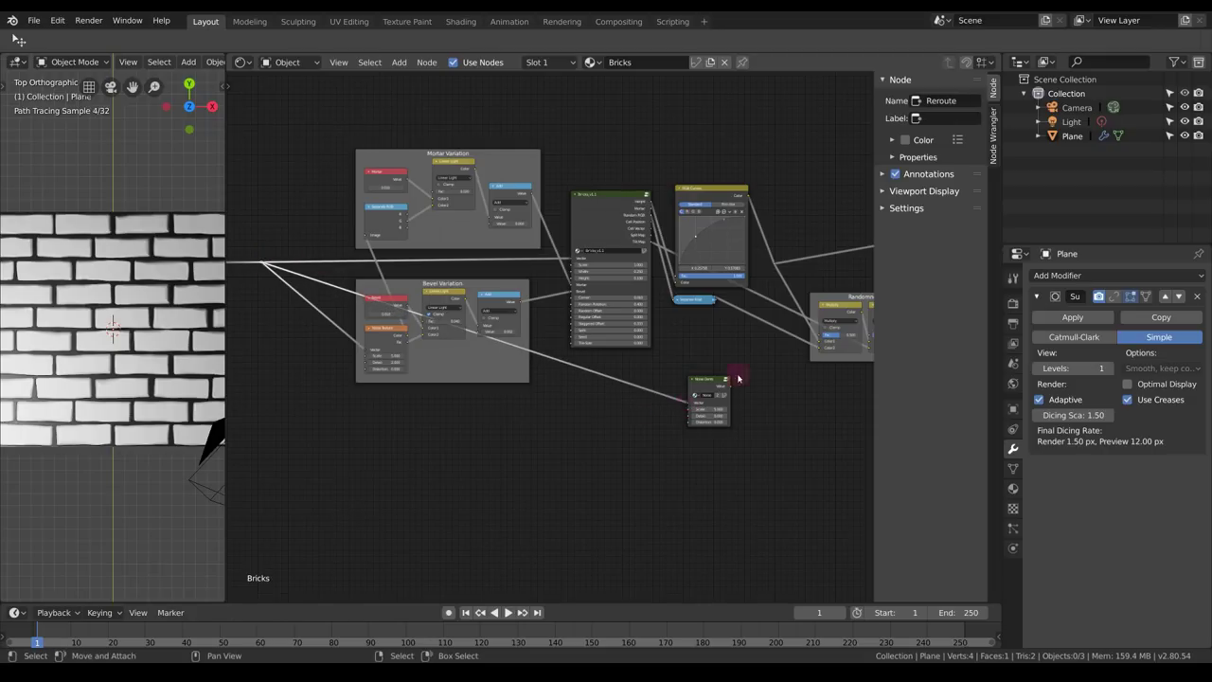
Preview the Noise Dents output and set its Scale to 40.
middle_click_drag(730, 379, 594, 410)
scroll(594, 410, "up", 2)
middle_click_drag(603, 471, 558, 404)
scroll(559, 404, "up", 2)
left_click_drag(558, 404, 540, 370)
left_click(555, 351, "ctrl+shift")
scroll(136, 335, "down", 1)
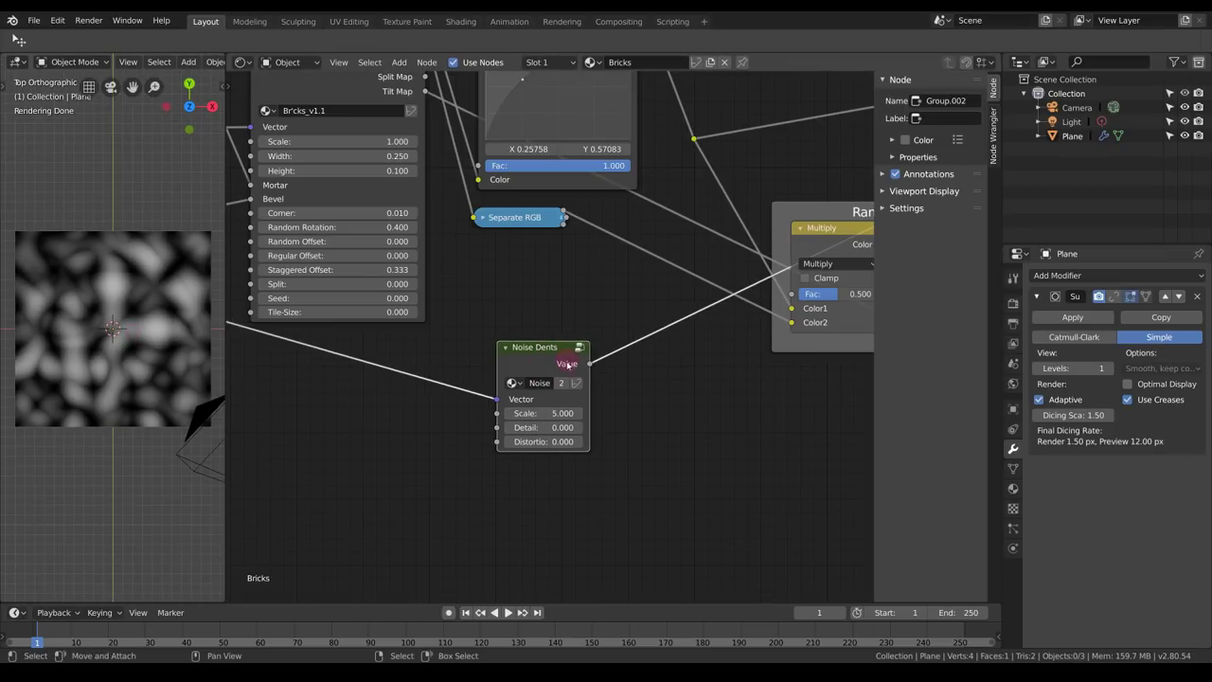
left_click_drag(536, 414, 603, 413)
left_click(551, 414)
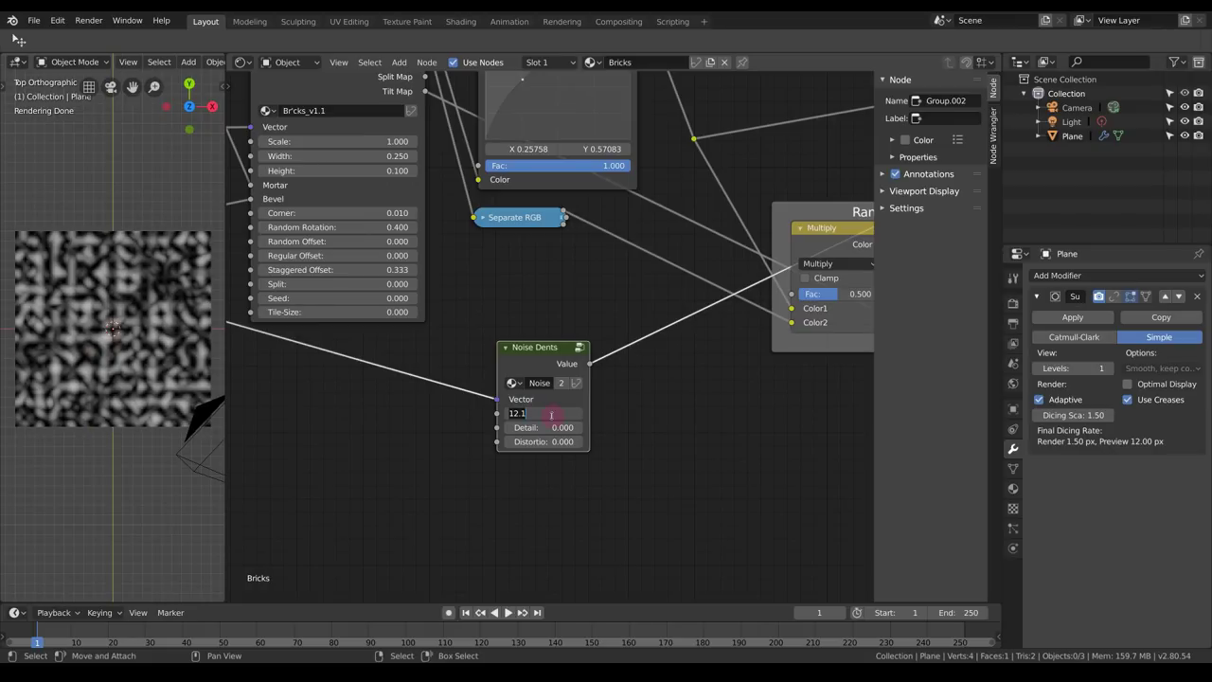
type("40")
key("Return")
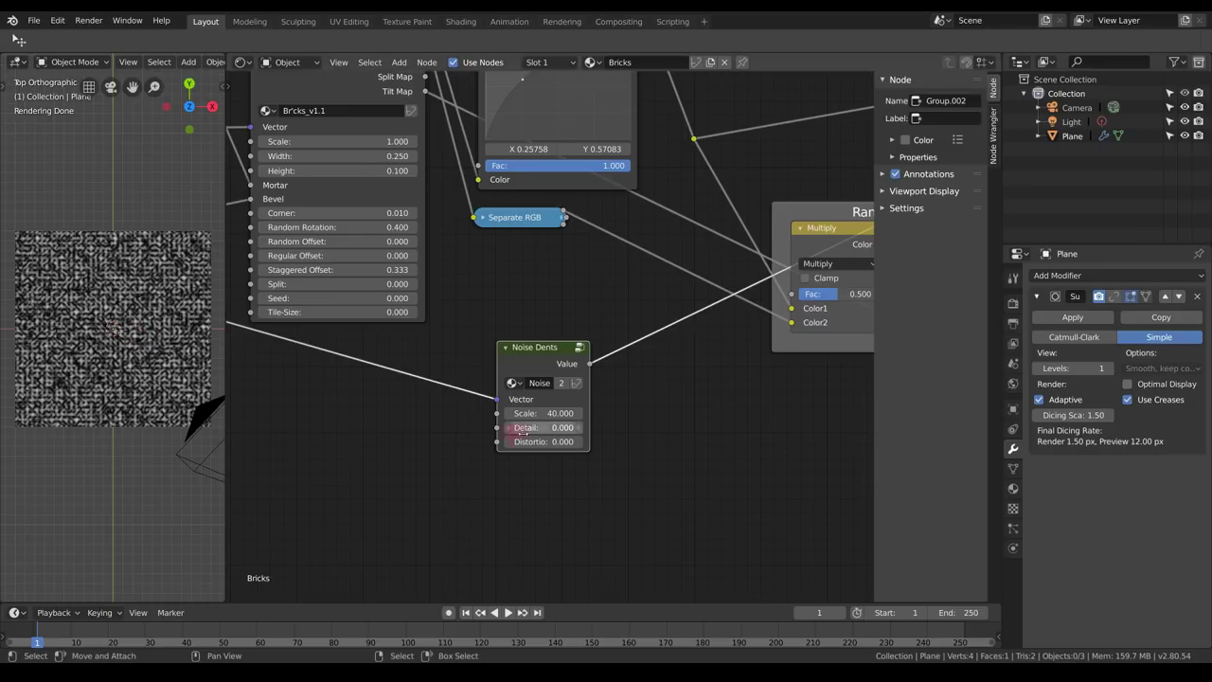
Set the Noise Dents node's Distortion to 0.5 and Detail to 6, and inspect the pattern up close.
scroll(523, 429, "up", 2)
left_click(547, 440)
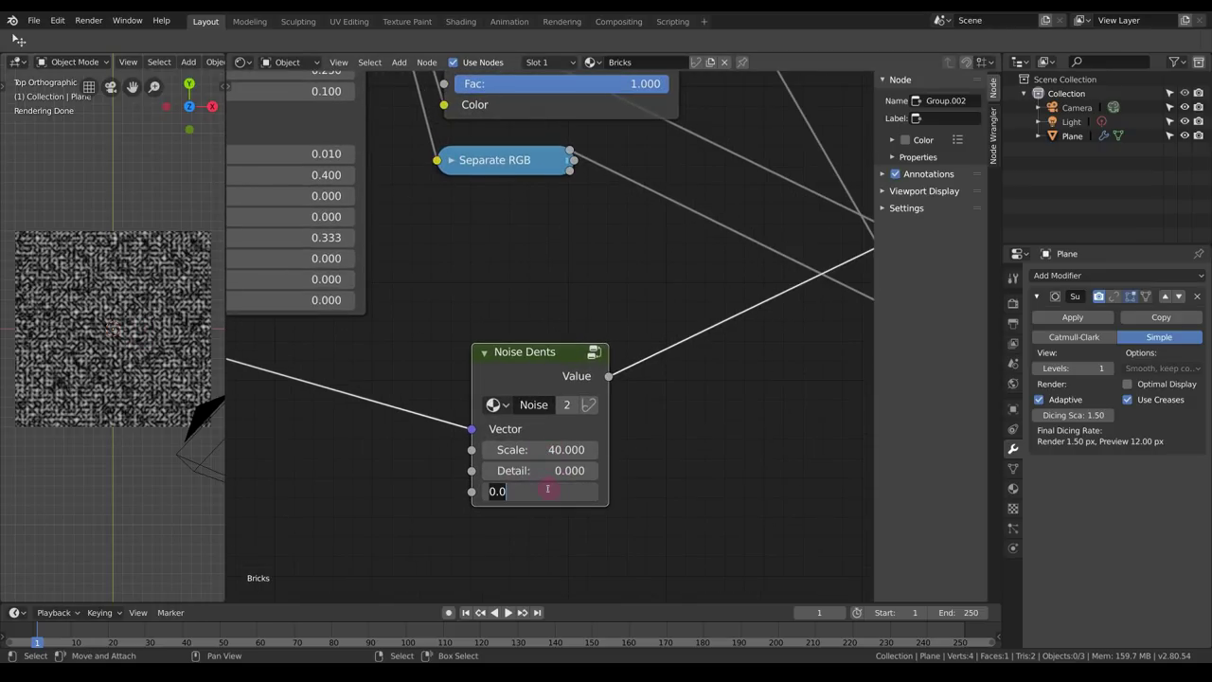
type(".5")
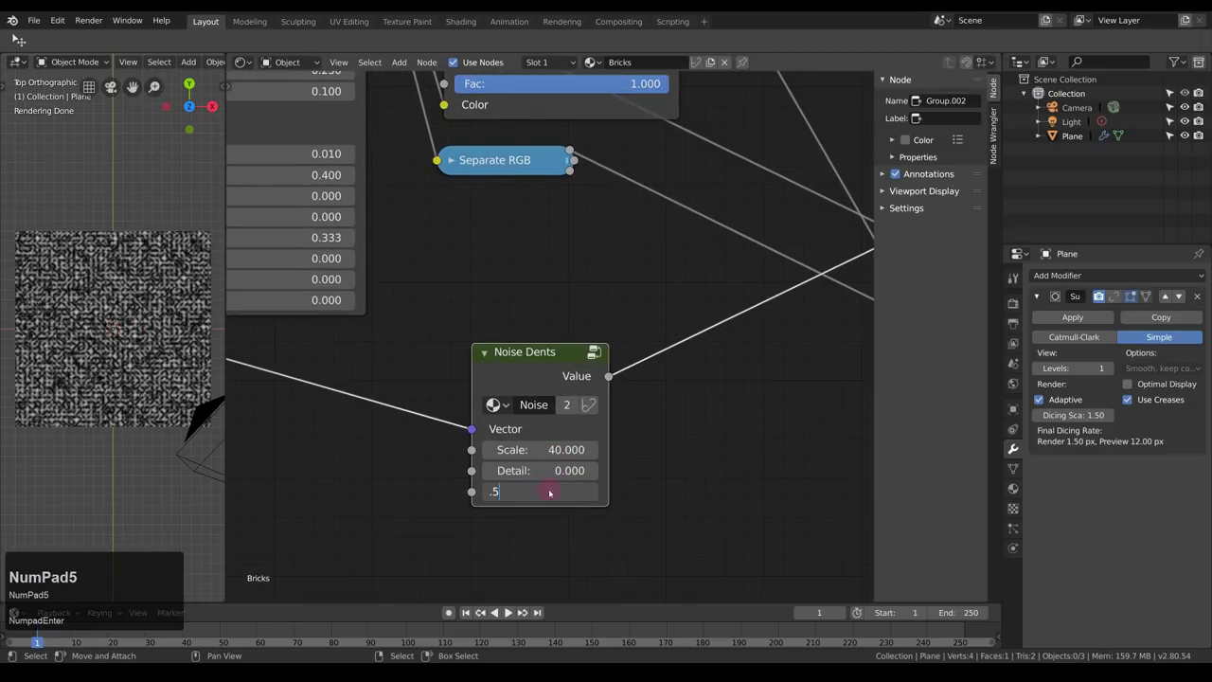
key("Return")
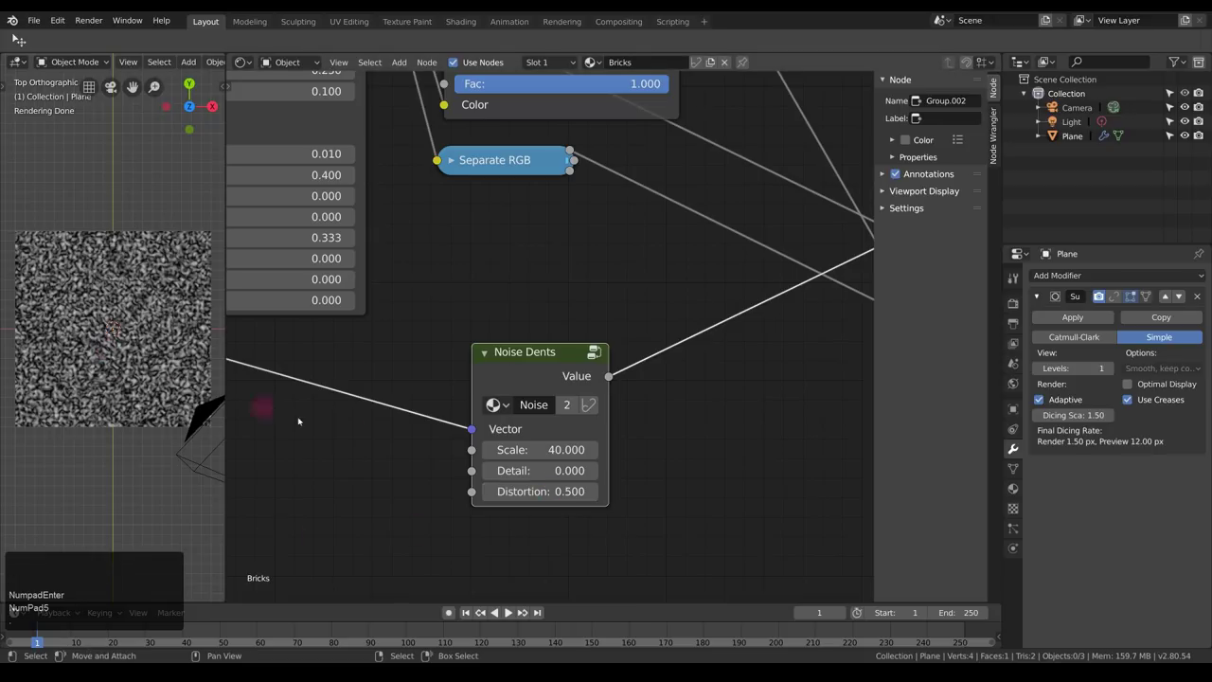
left_click(551, 471)
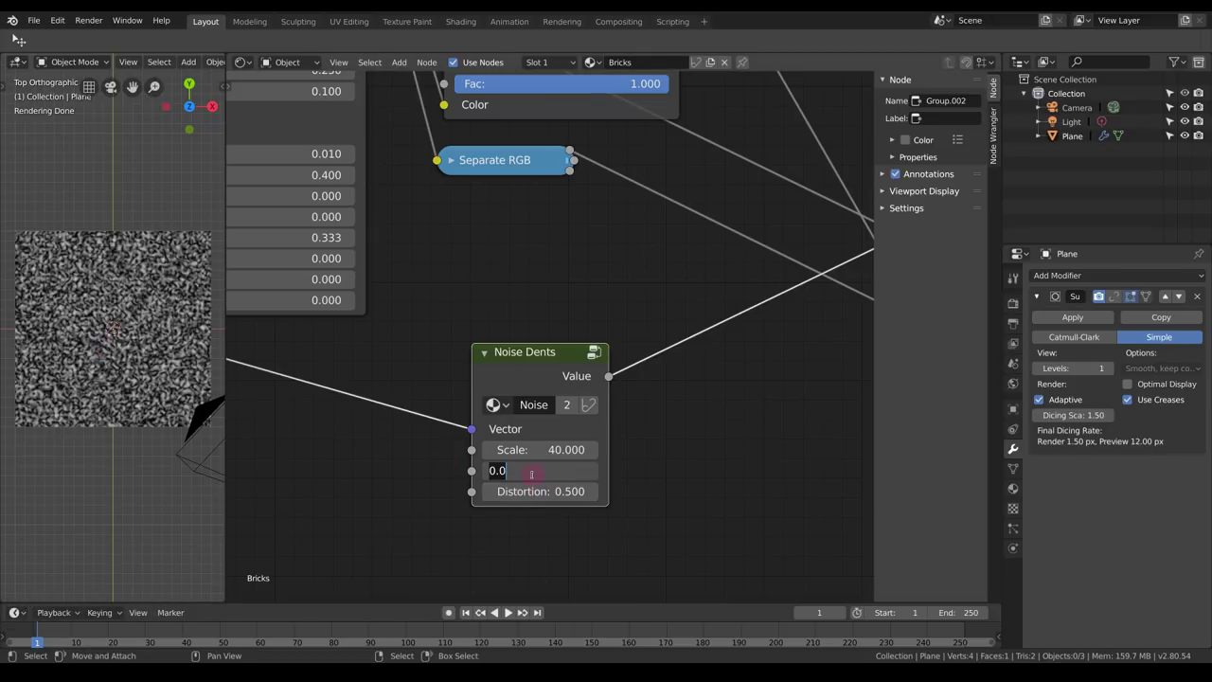
type("6")
key("Return")
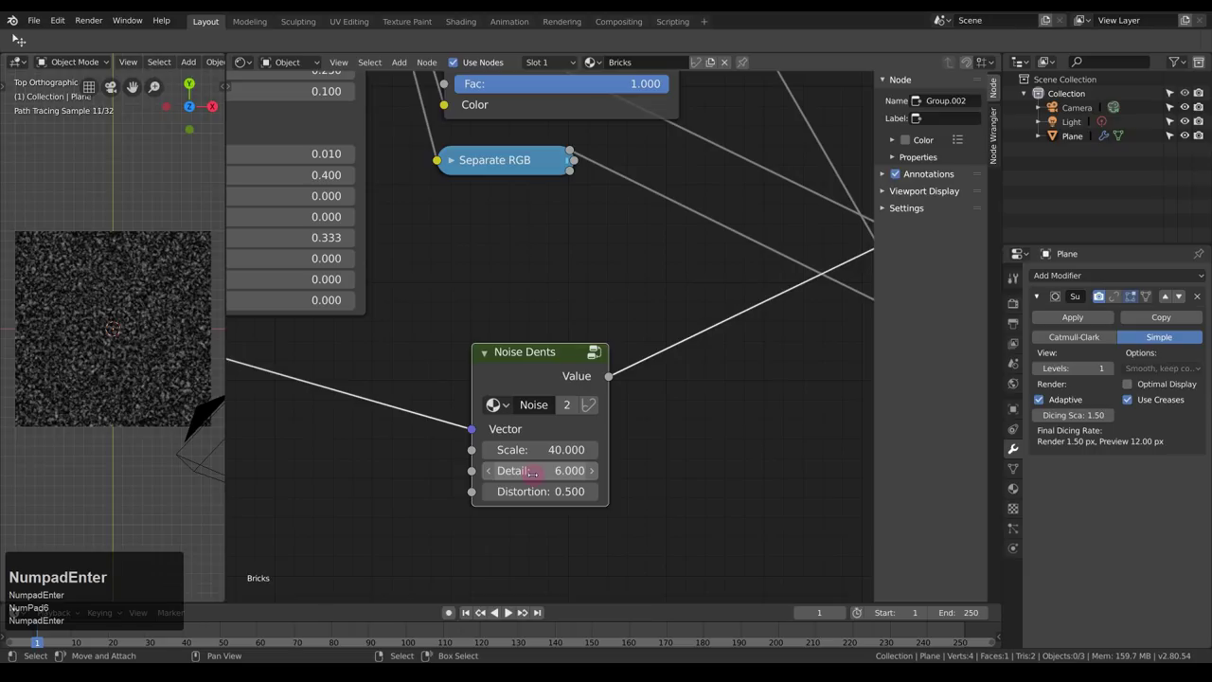
middle_click_drag(124, 338, 131, 219, "ctrl")
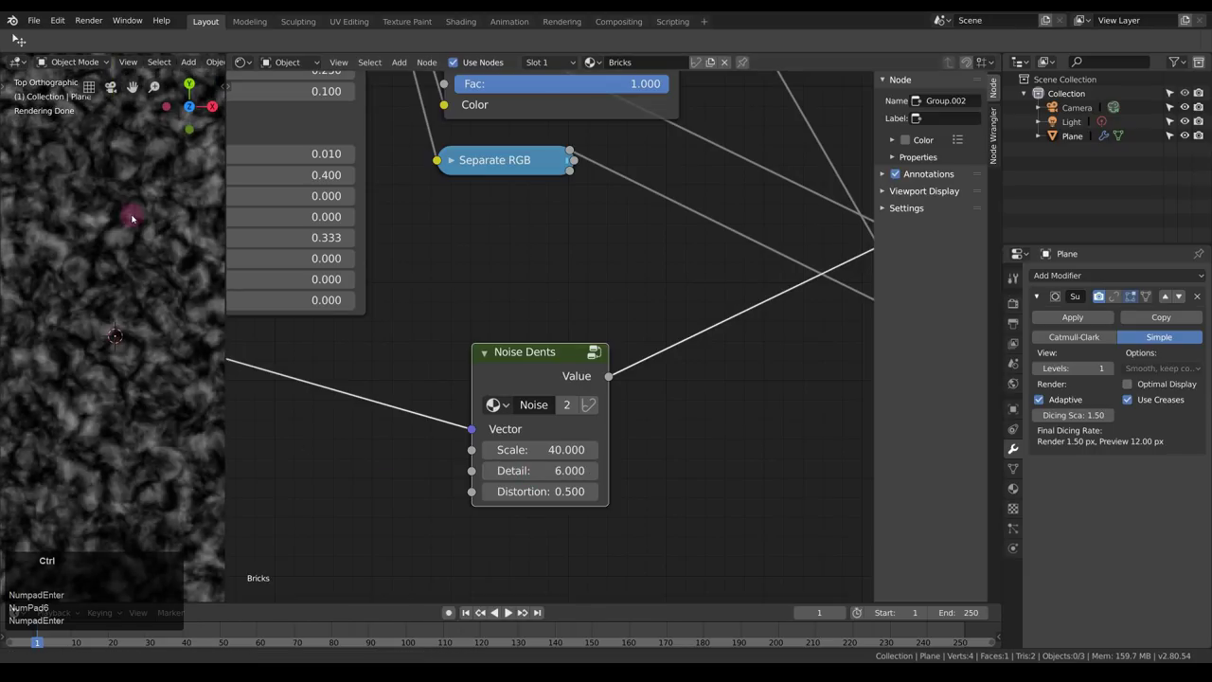
Insert a MixRGB node on the link into the first Multiply's Color1 and connect Noise Dents' Value to its Color2.
scroll(560, 386, "down", 5)
middle_click_drag(546, 364, 508, 403)
scroll(573, 370, "up", 2)
middle_click_drag(589, 354, 456, 342)
middle_click_drag(466, 479, 546, 403)
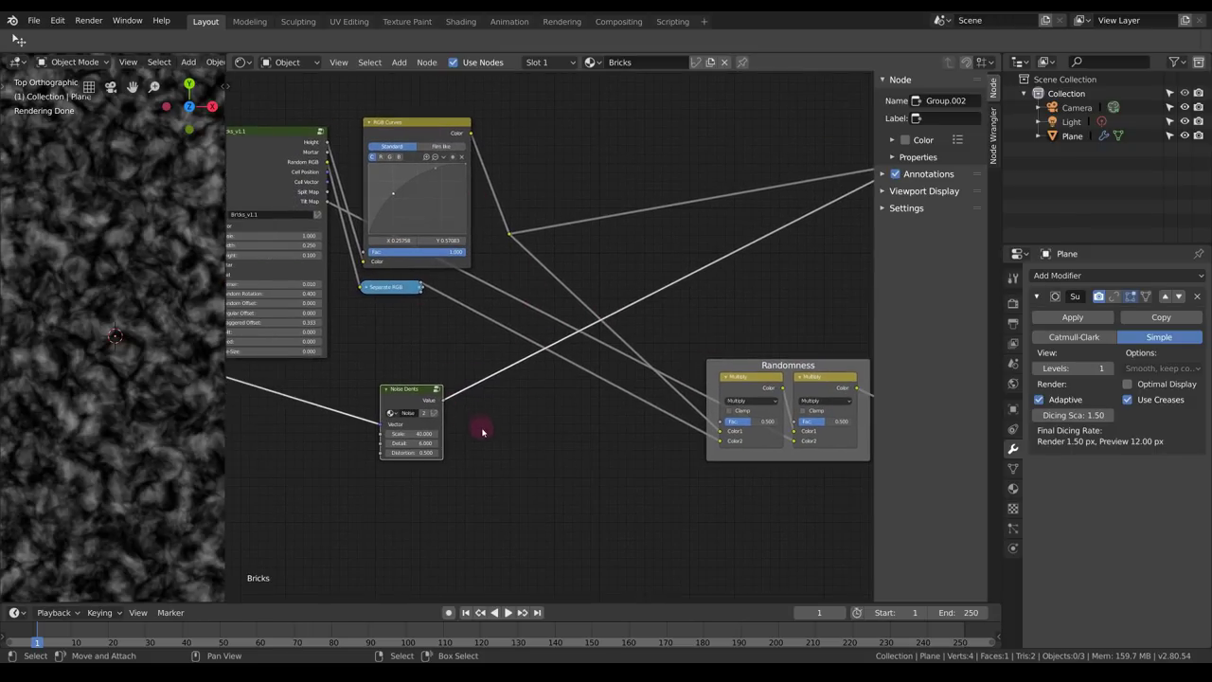
scroll(511, 438, "up", 2)
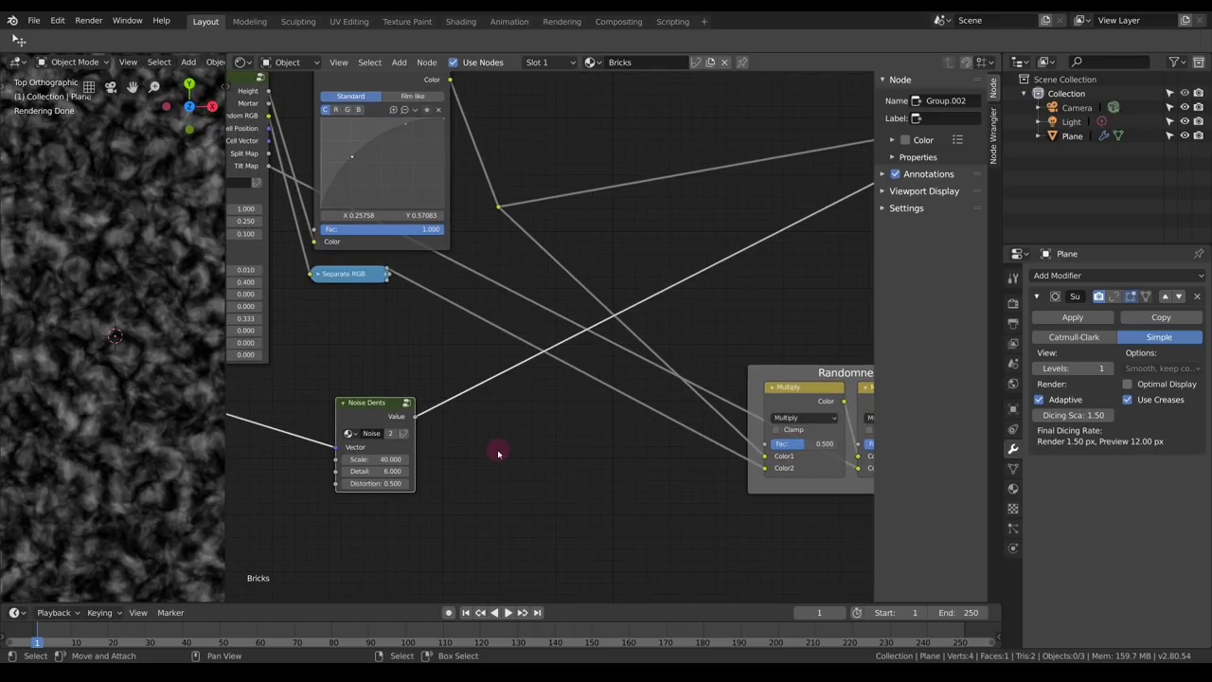
key("shift+a")
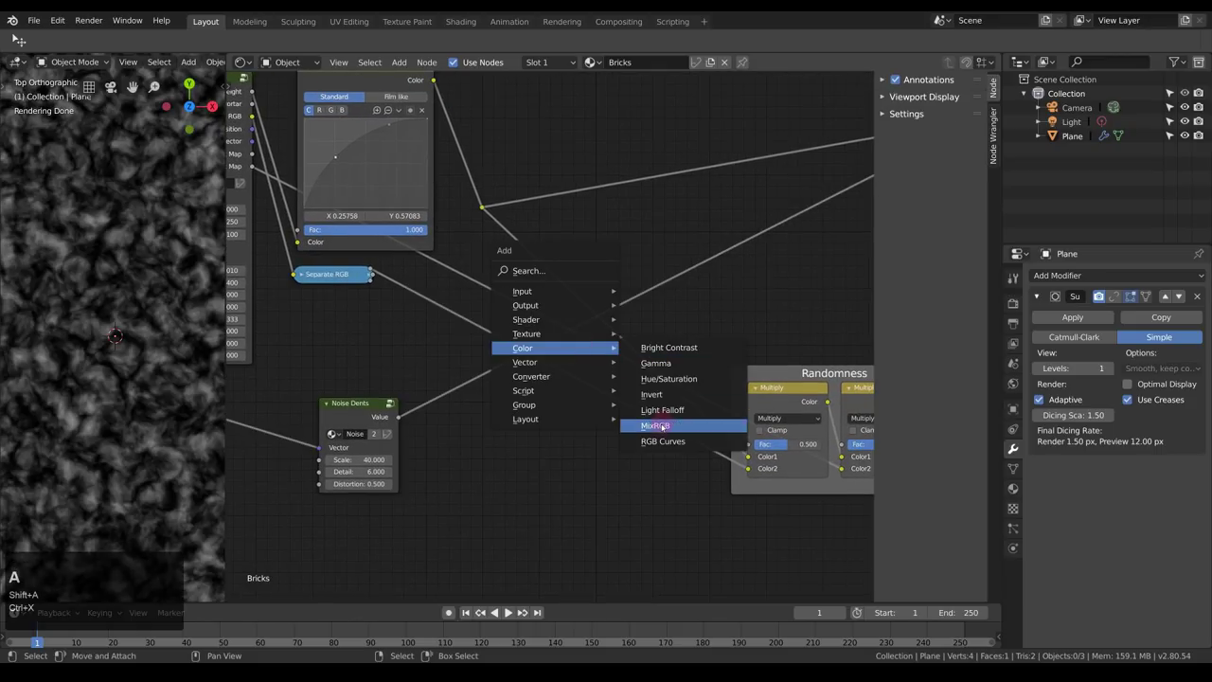
left_click(660, 426)
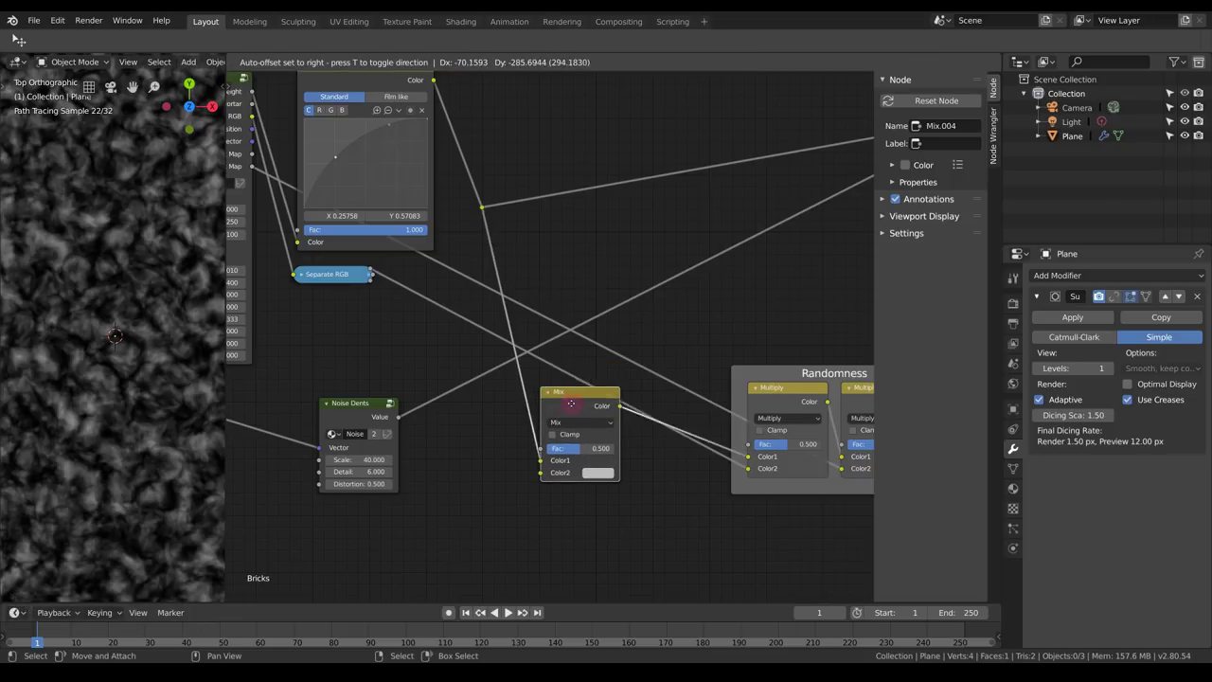
left_click(584, 386)
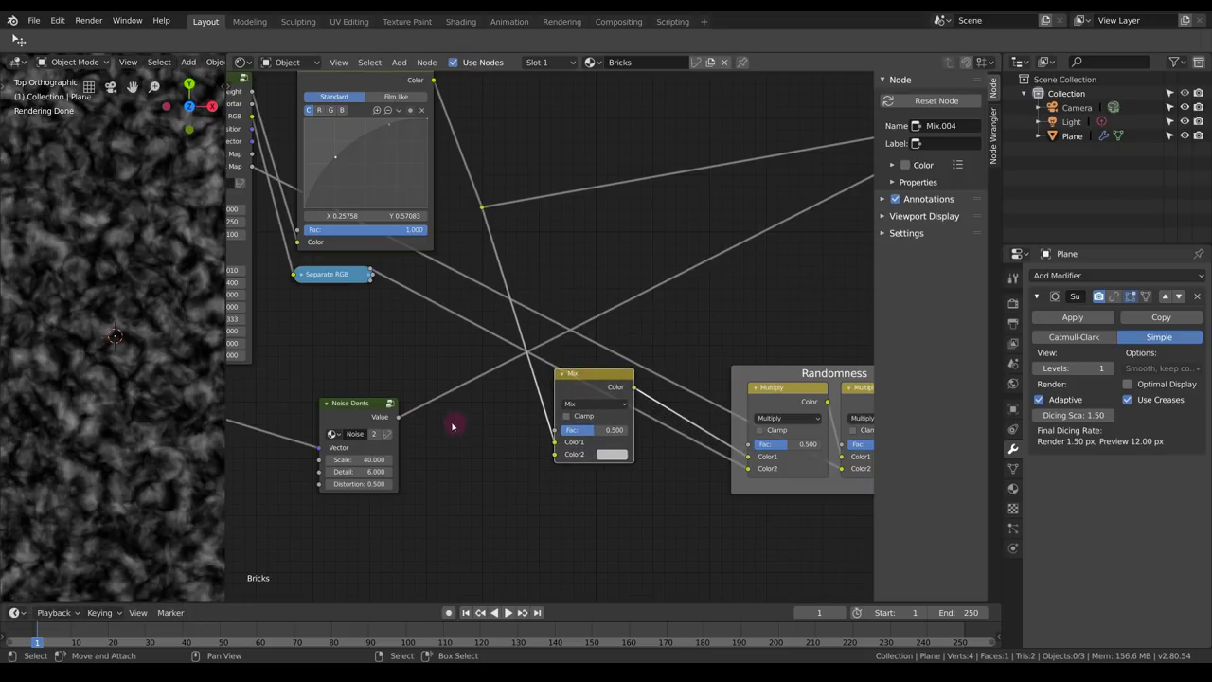
mouse_move(399, 417)
left_mouse_down()
mouse_move(573, 461)
mouse_move(558, 456)
left_mouse_up()
Set the new mix node's blend type to Subtract and drive its factor with Bricks_v1.1's Height output.
left_click(593, 404)
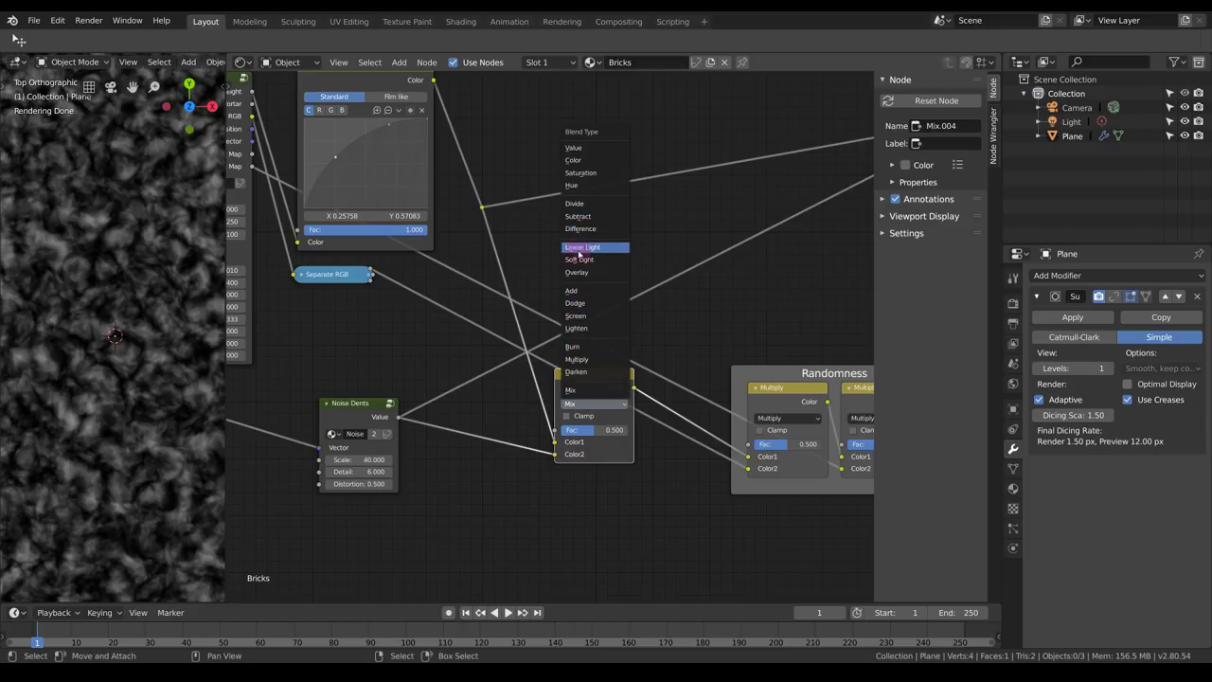
left_click(579, 217)
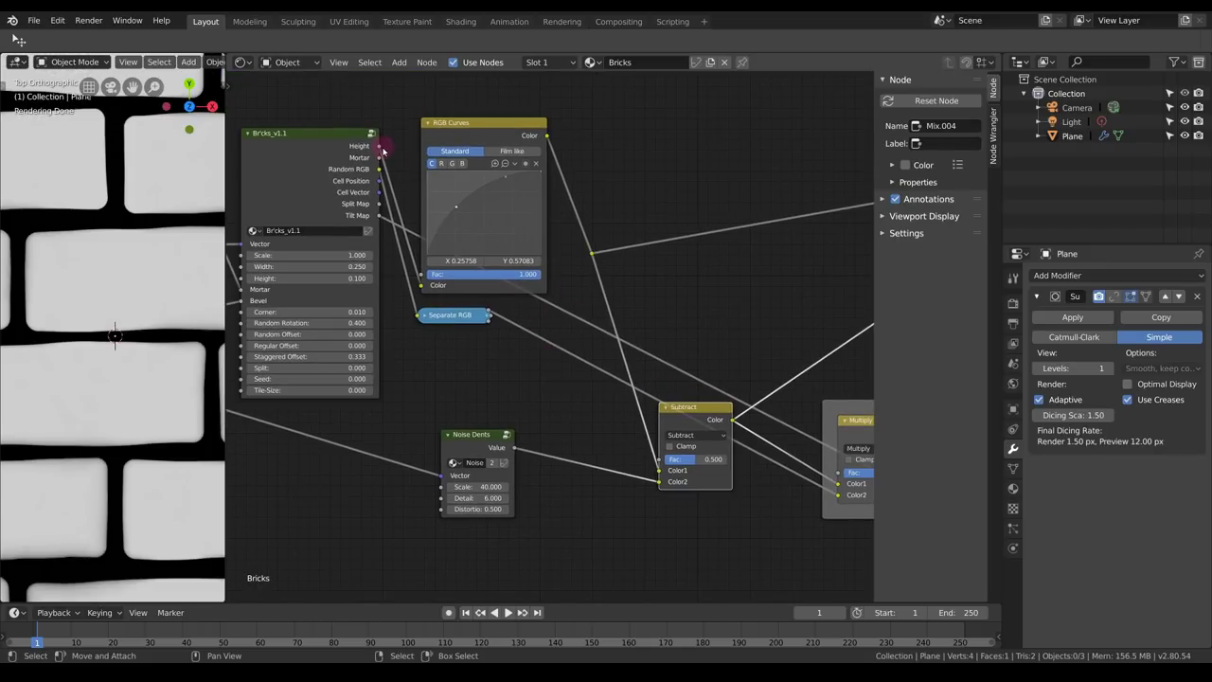
left_click_drag(380, 148, 659, 459)
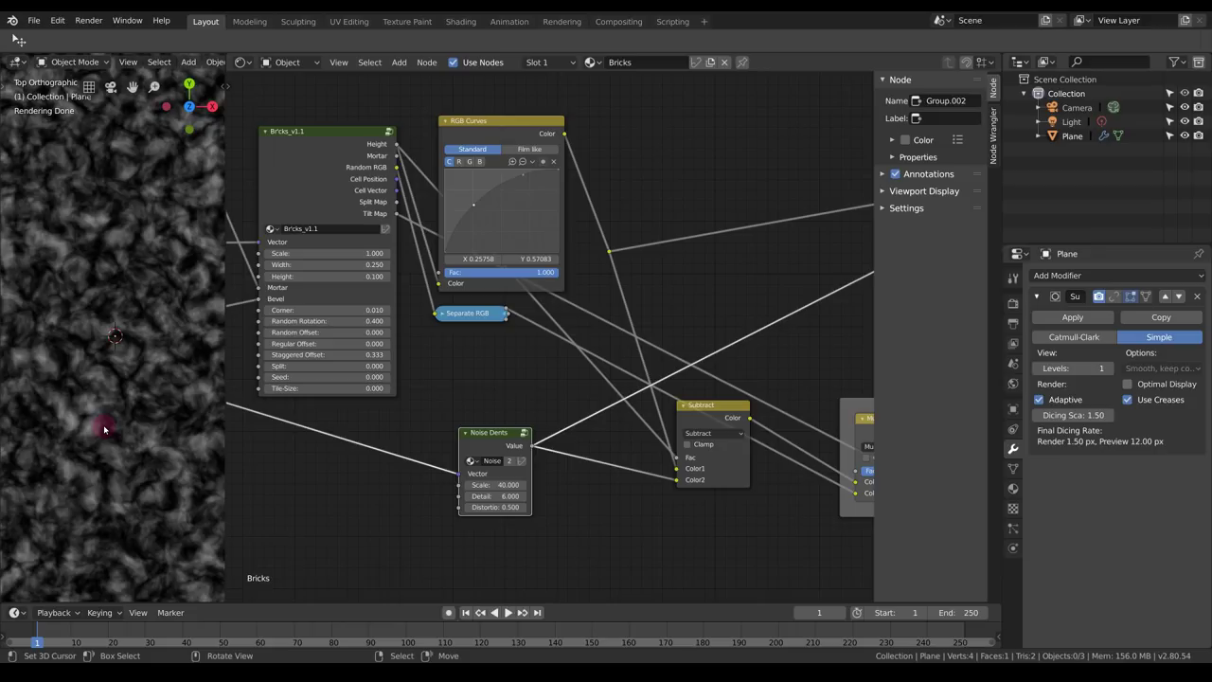
Preview the Noise Dents pattern, then examine the dented bricks in the viewport and in a render.
left_click_drag(492, 444, 594, 453)
mouse_move(123, 417)
middle_mouse_down()
mouse_move(78, 349)
mouse_move(203, 379)
mouse_move(149, 376)
middle_mouse_up()
key("KP_7")
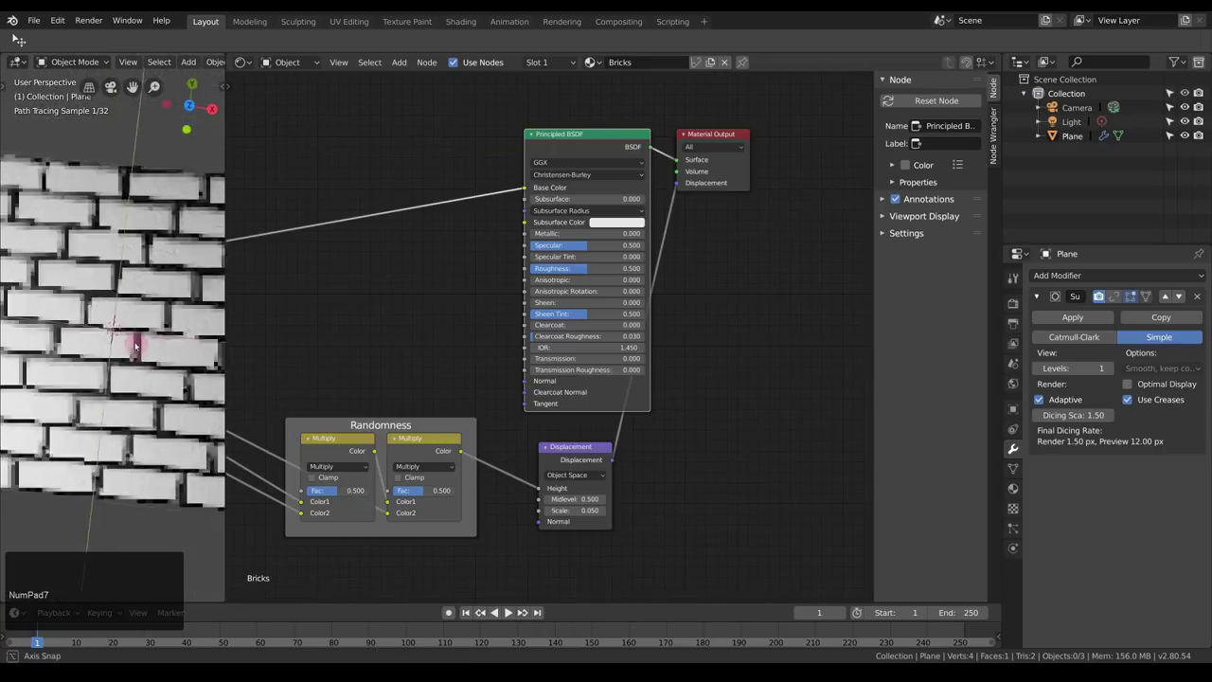
mouse_move(106, 295)
middle_mouse_down()
mouse_move(117, 340)
mouse_move(112, 324)
mouse_move(176, 278)
mouse_move(120, 369)
mouse_move(165, 348)
mouse_move(73, 379)
mouse_move(62, 358)
mouse_move(130, 449)
mouse_move(143, 402)
middle_mouse_up()
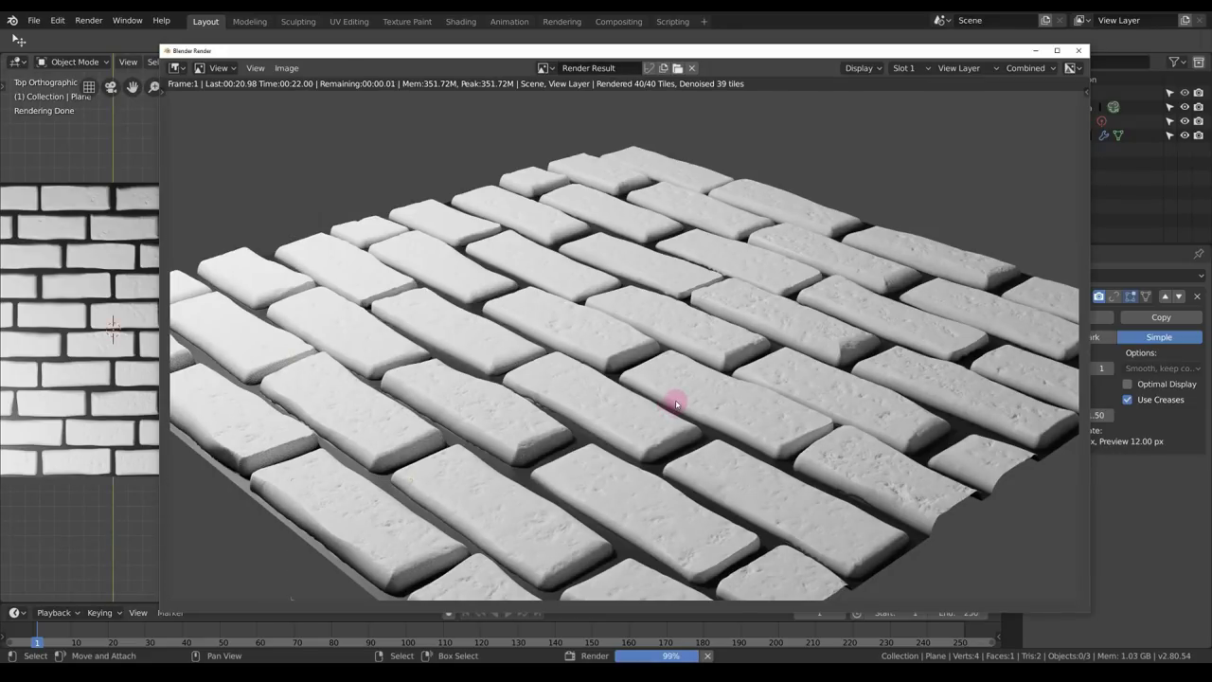
key("Escape")
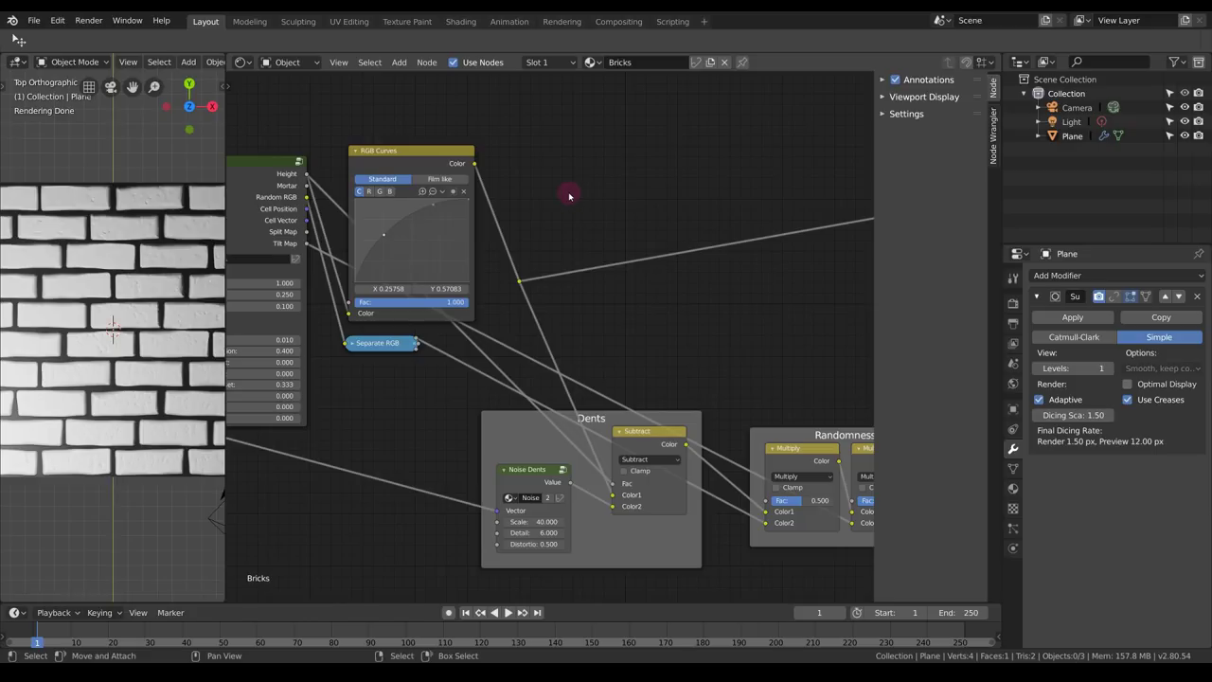
Add a Noise 2 group node above the RGB Curves node and preview its color pattern.
key("shift+a")
mouse_move(550, 190)
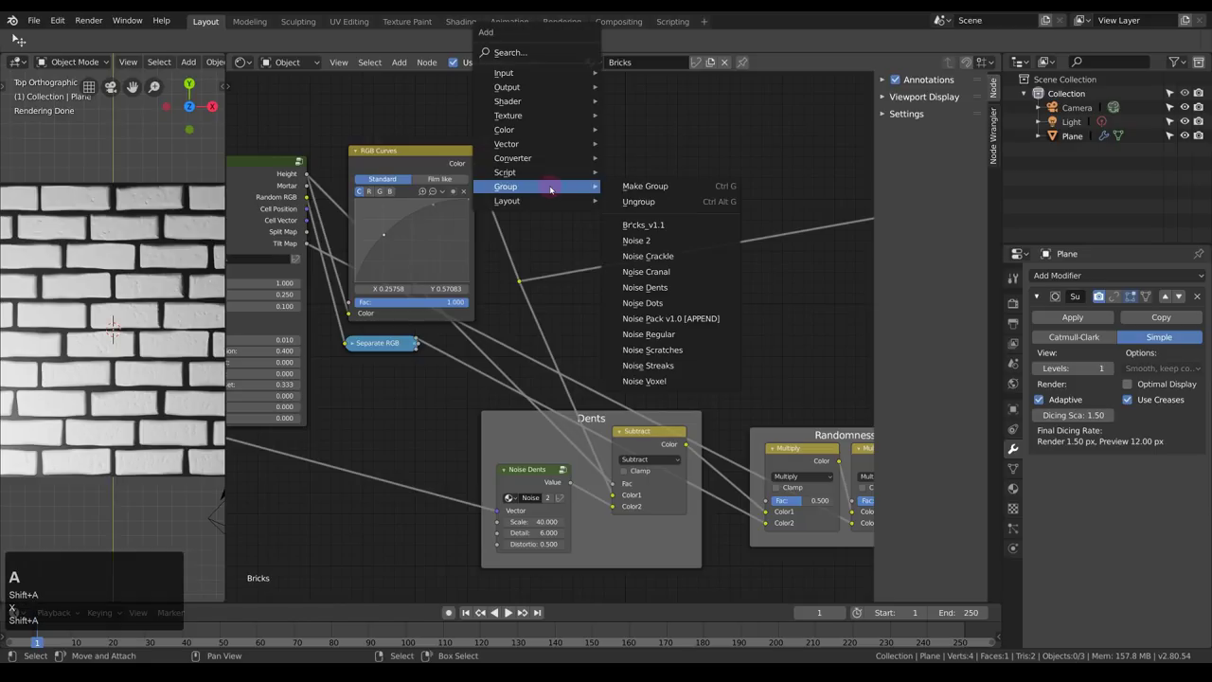
left_click(651, 240)
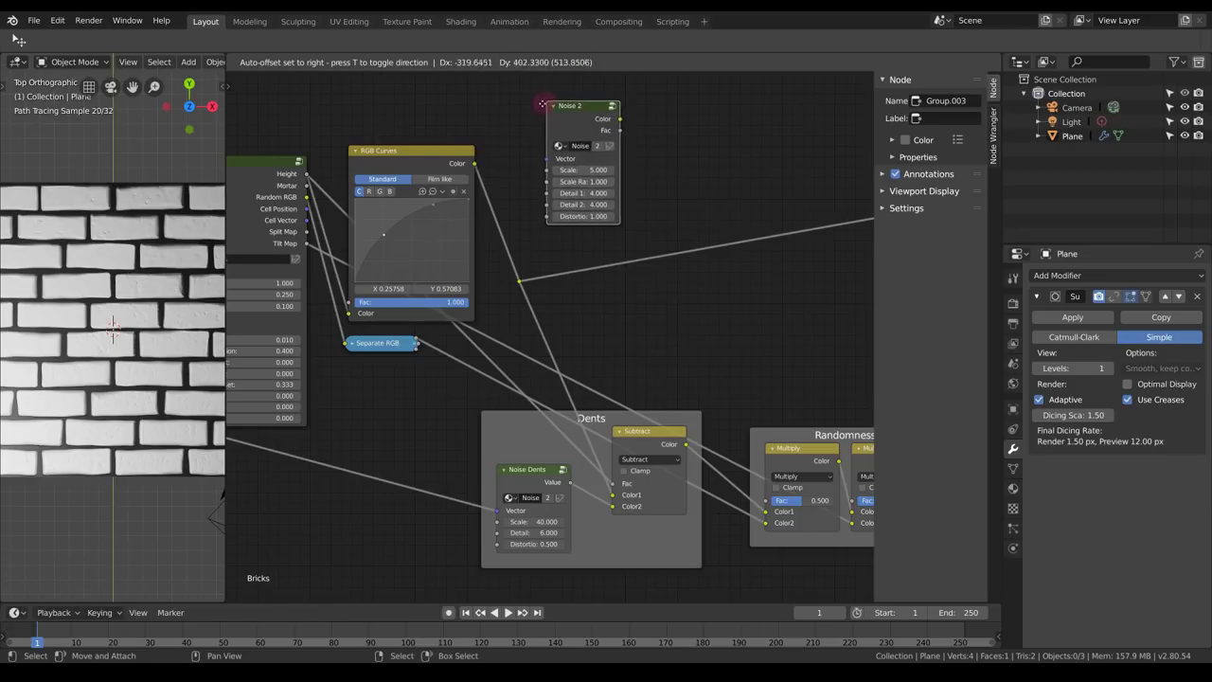
left_click(483, 177)
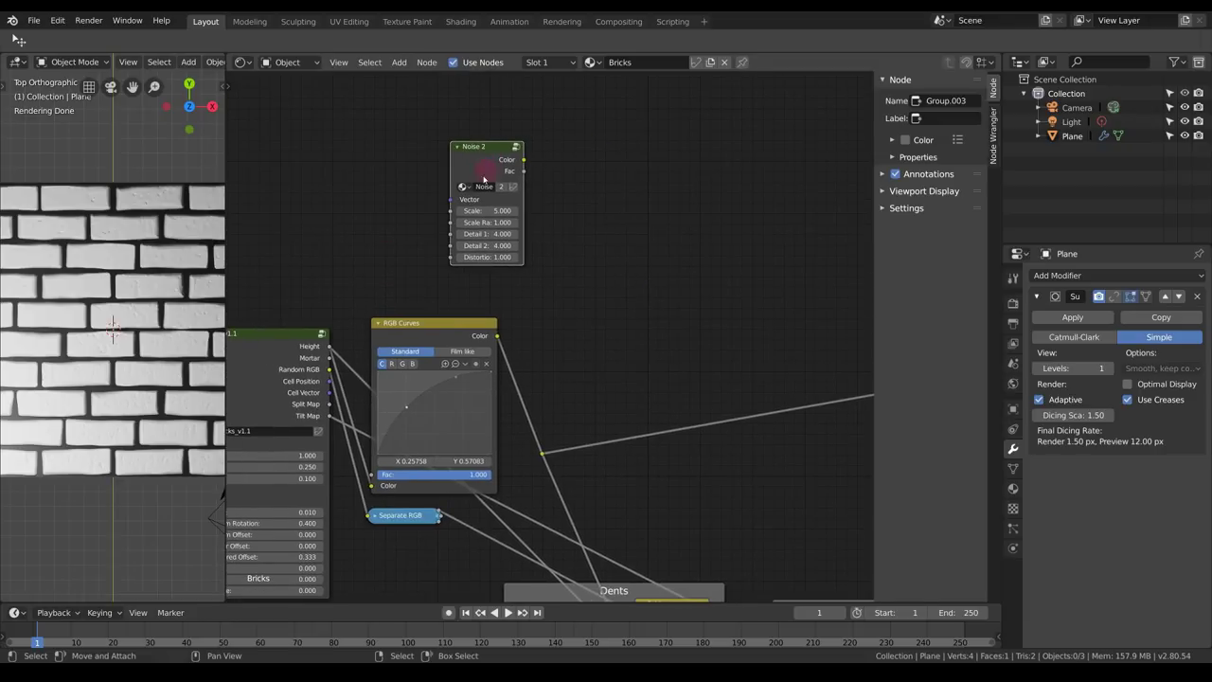
left_click(464, 166, "ctrl+shift")
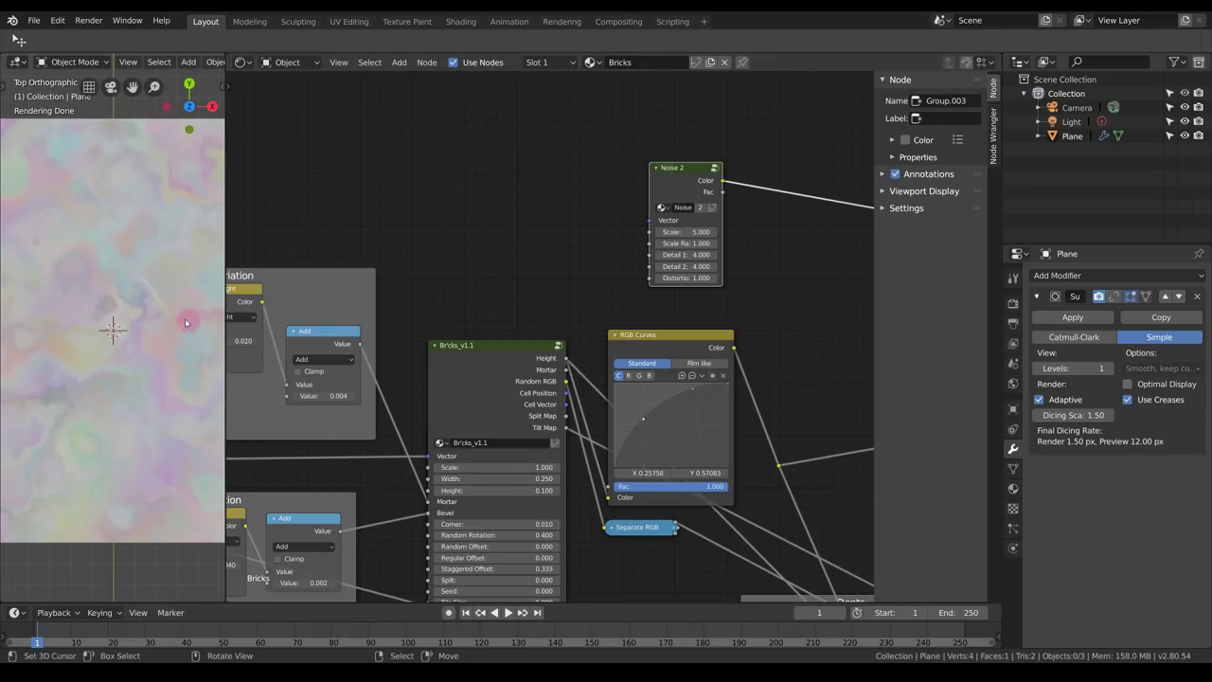
Connect the shared texture-coordinate reroute to the Noise 2 node's Vector input.
middle_click_drag(536, 247, 674, 191)
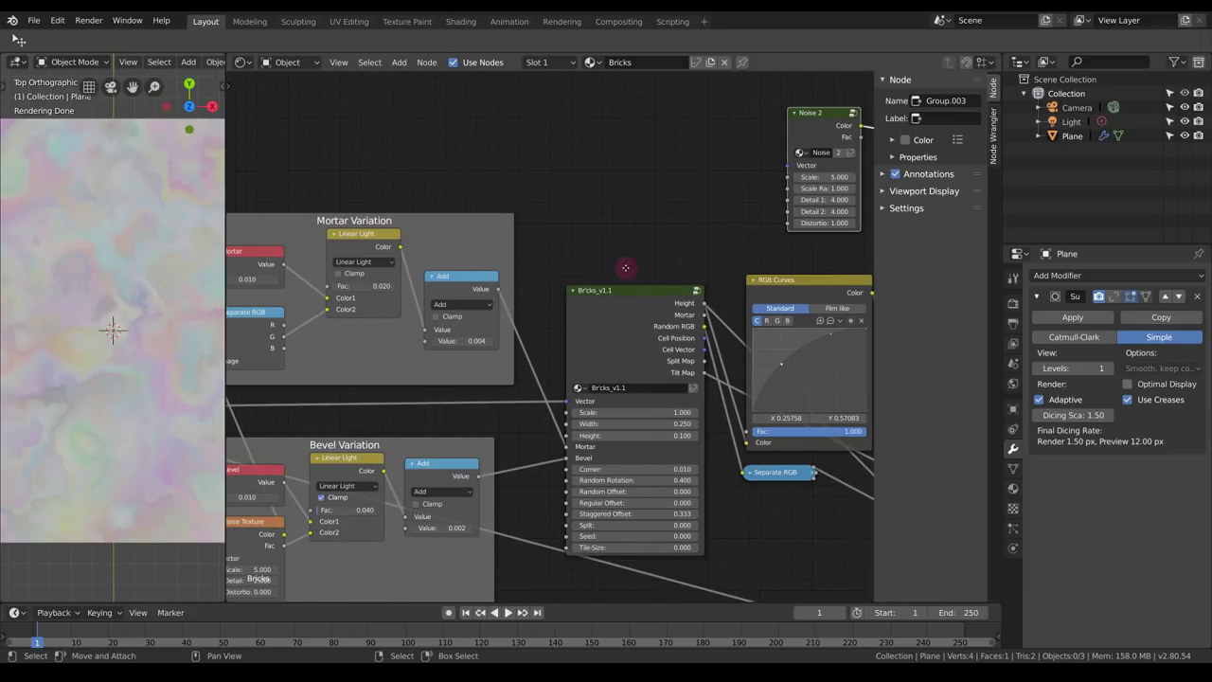
middle_click_drag(624, 268, 647, 273)
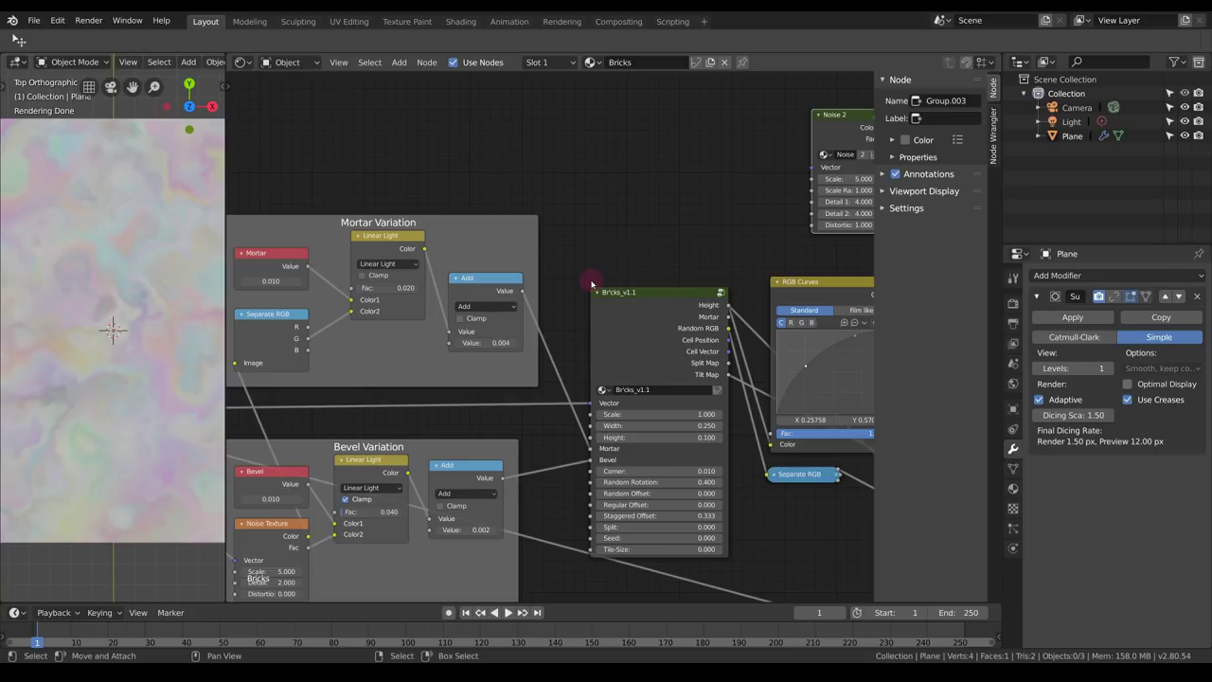
middle_click_drag(612, 255, 922, 163)
scroll(391, 314, "down", 4)
middle_click_drag(372, 336, 264, 404)
left_click_drag(269, 385, 819, 205)
scroll(622, 249, "up", 4)
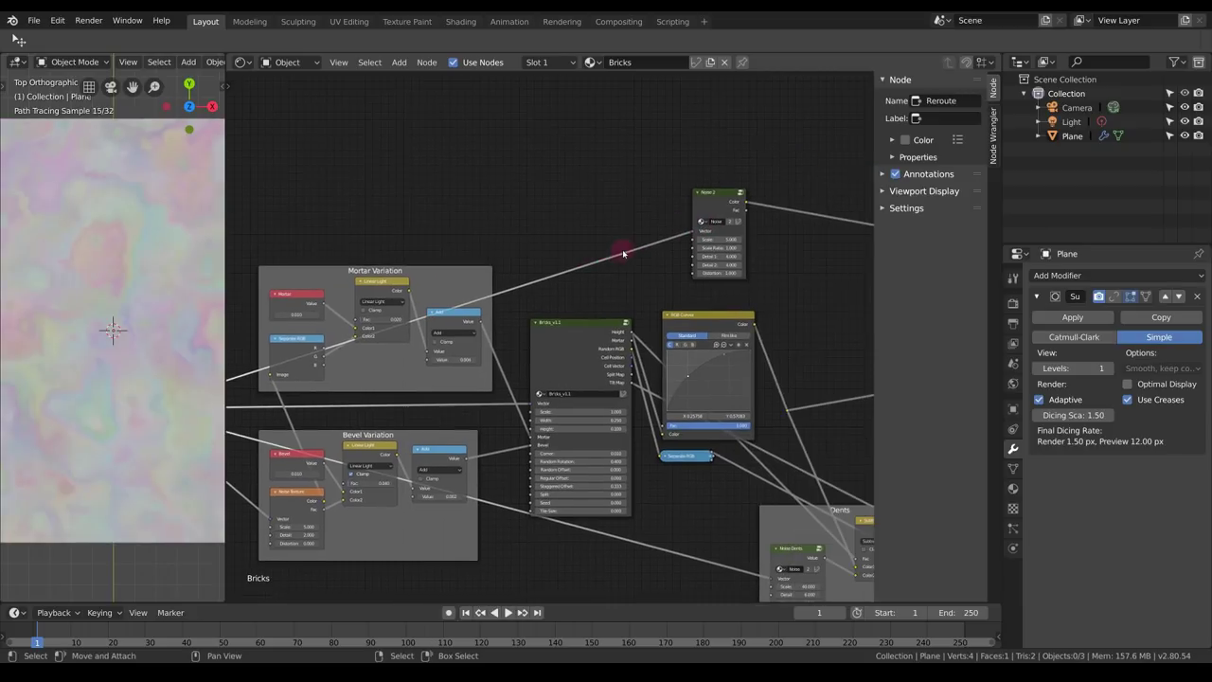
Insert a MixRGB node on the link into Noise 2's Vector, with the coordinates feeding Color1.
key("shift+a")
mouse_move(463, 232)
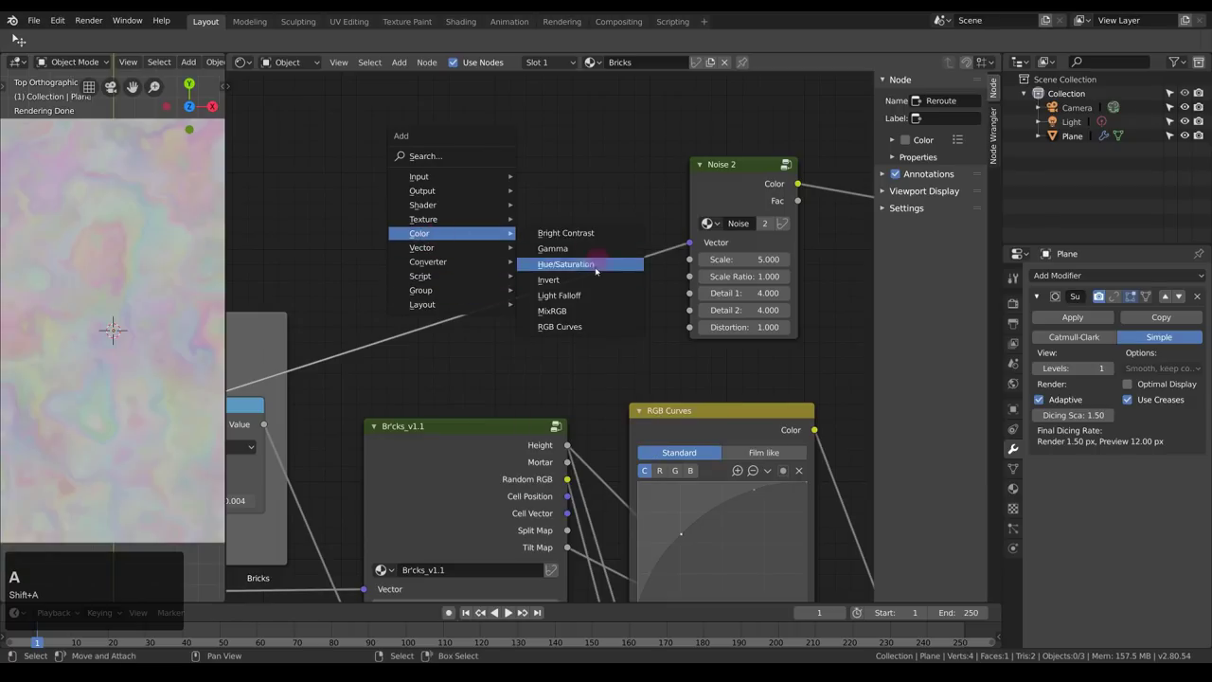
left_click(553, 311)
left_click(544, 231)
middle_click_drag(532, 275, 469, 193)
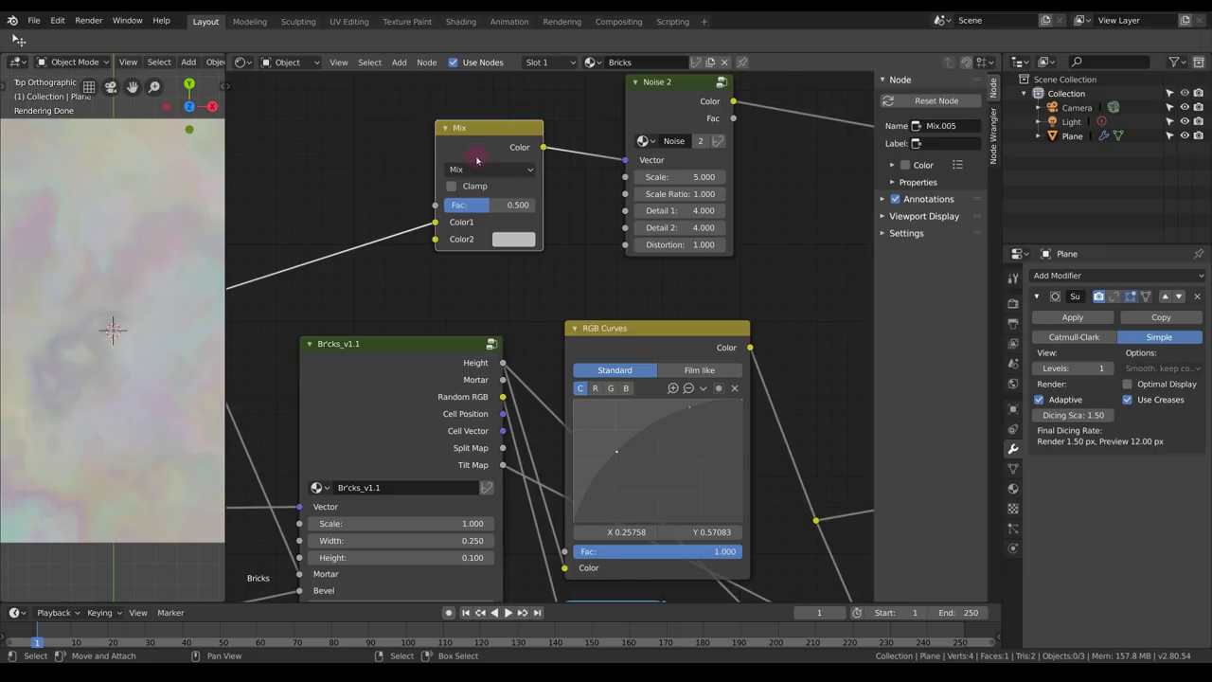
Set the new mix node's blend type to Add and connect Bricks_v1.1's Random RGB output to its Color2.
left_click(475, 167)
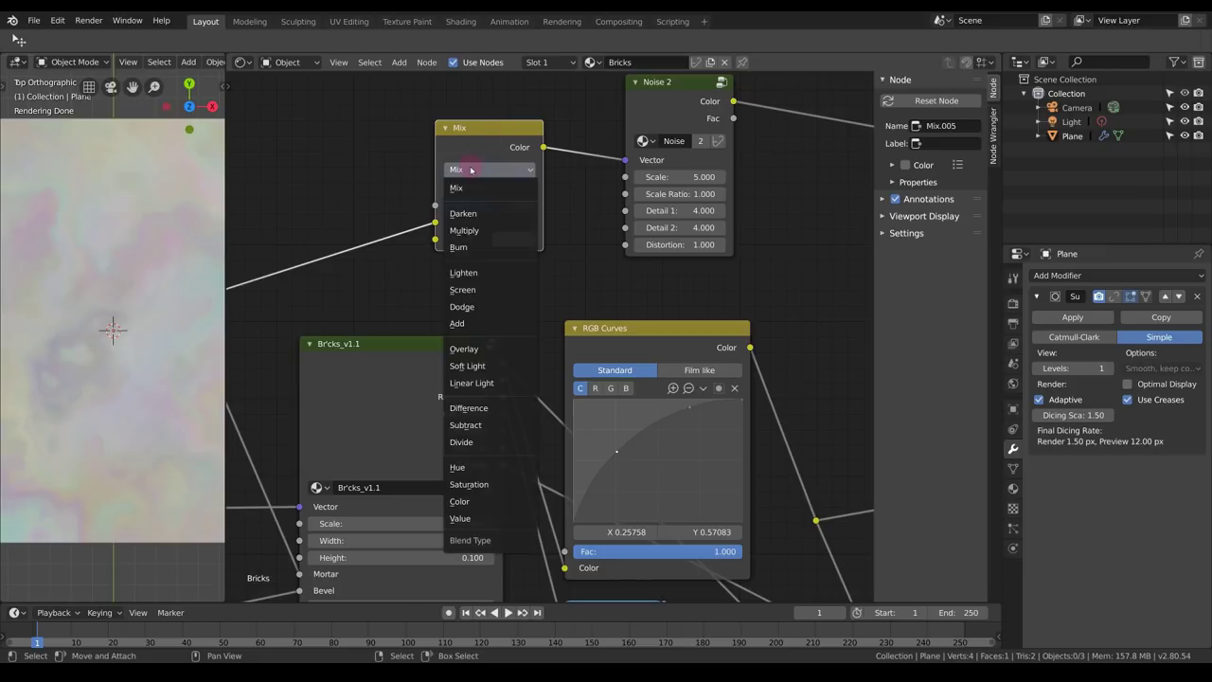
left_click(474, 323)
left_click_drag(503, 398, 442, 240)
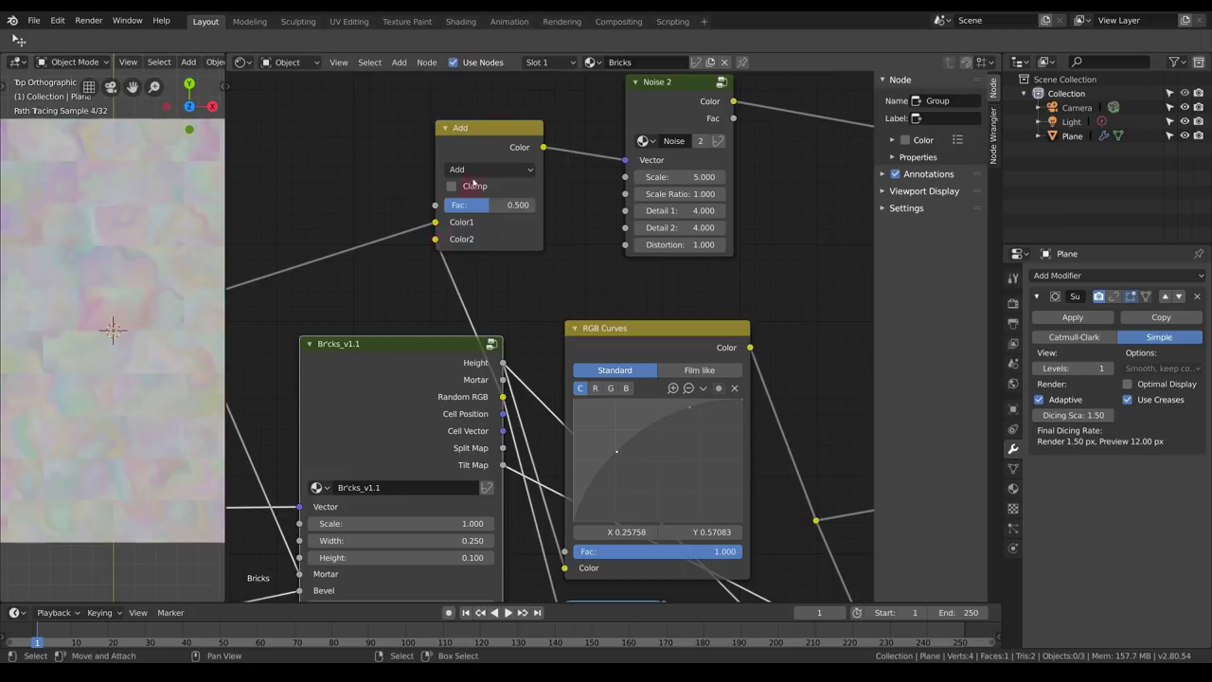
left_click_drag(488, 141, 485, 180)
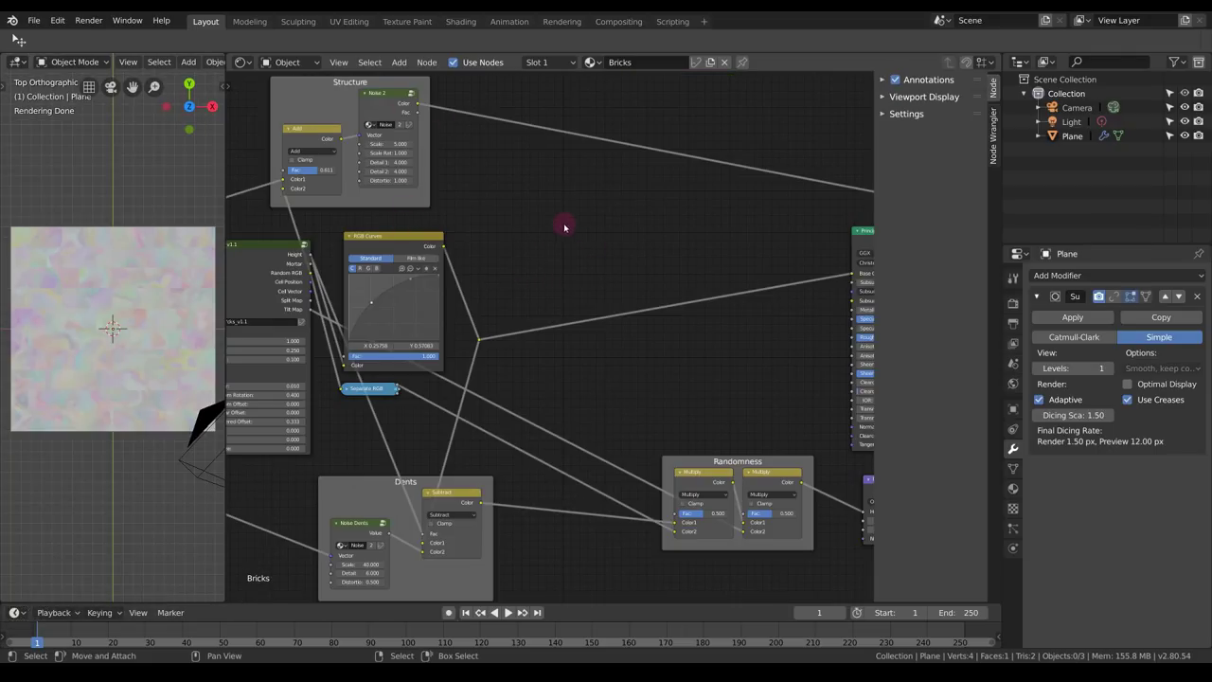
Insert a MixRGB node set to Multiply between the Dents Subtract and the first Randomness Multiply, and feed Noise 2's Fac into Color2.
key("shift+a")
mouse_move(568, 221)
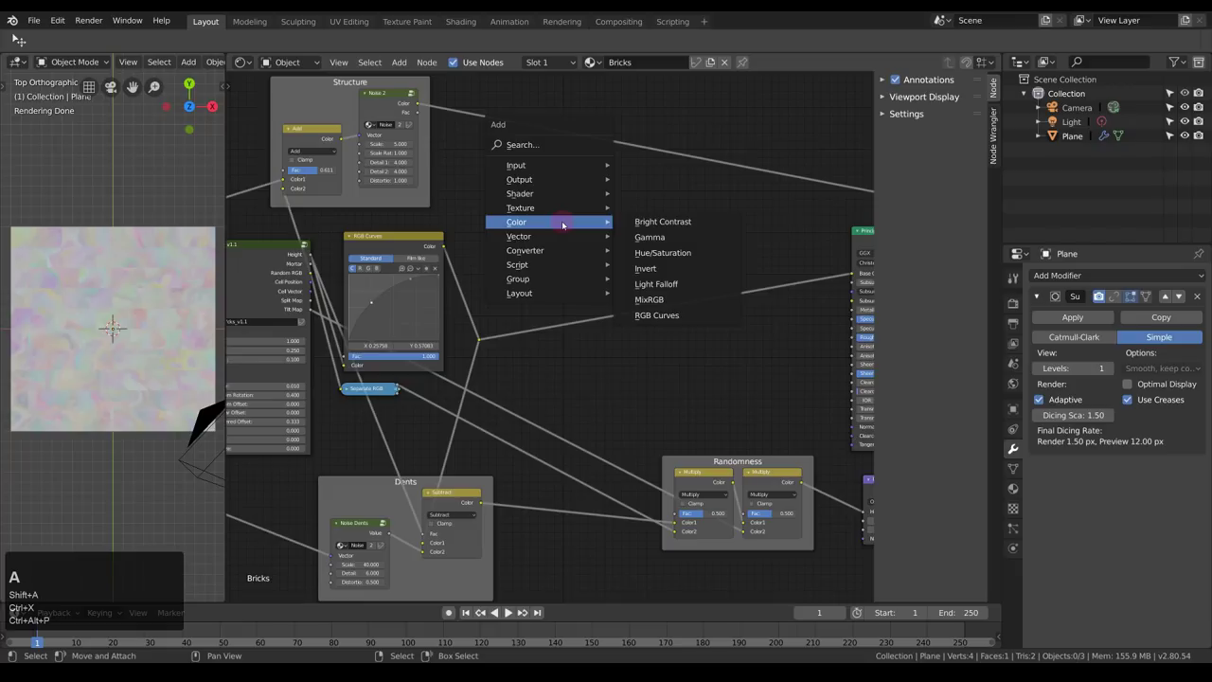
left_click(662, 300)
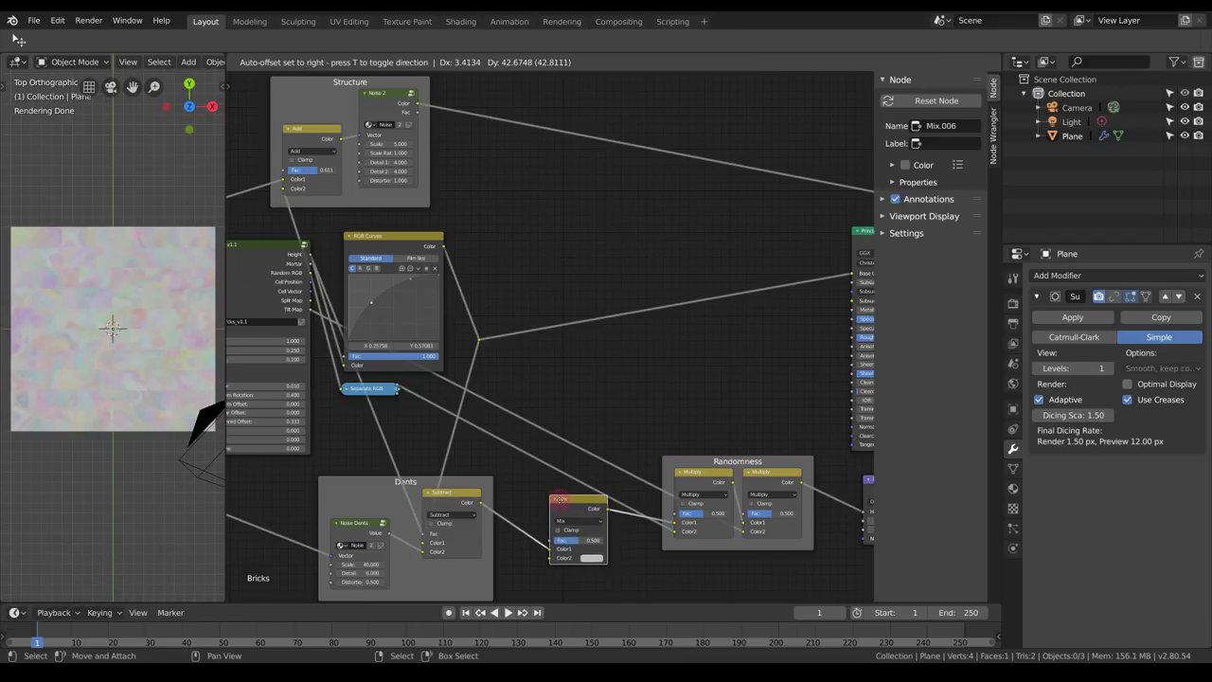
left_click(559, 500)
left_click(571, 522)
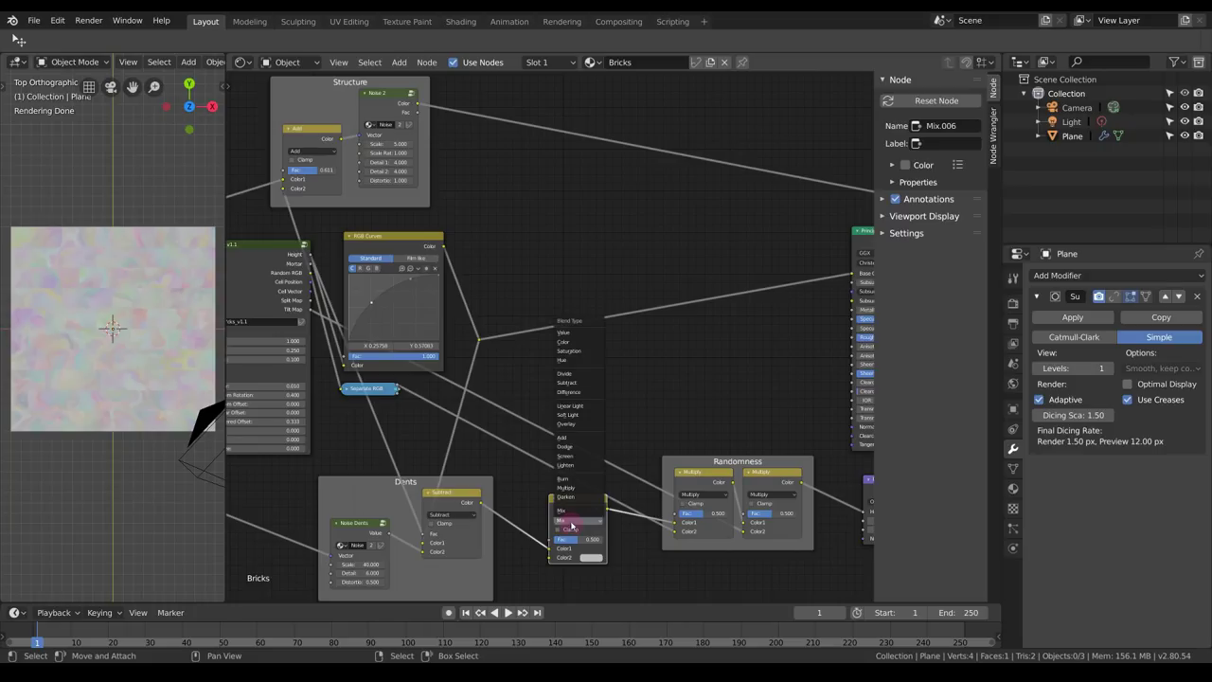
left_click(567, 488)
left_click_drag(572, 506, 569, 483)
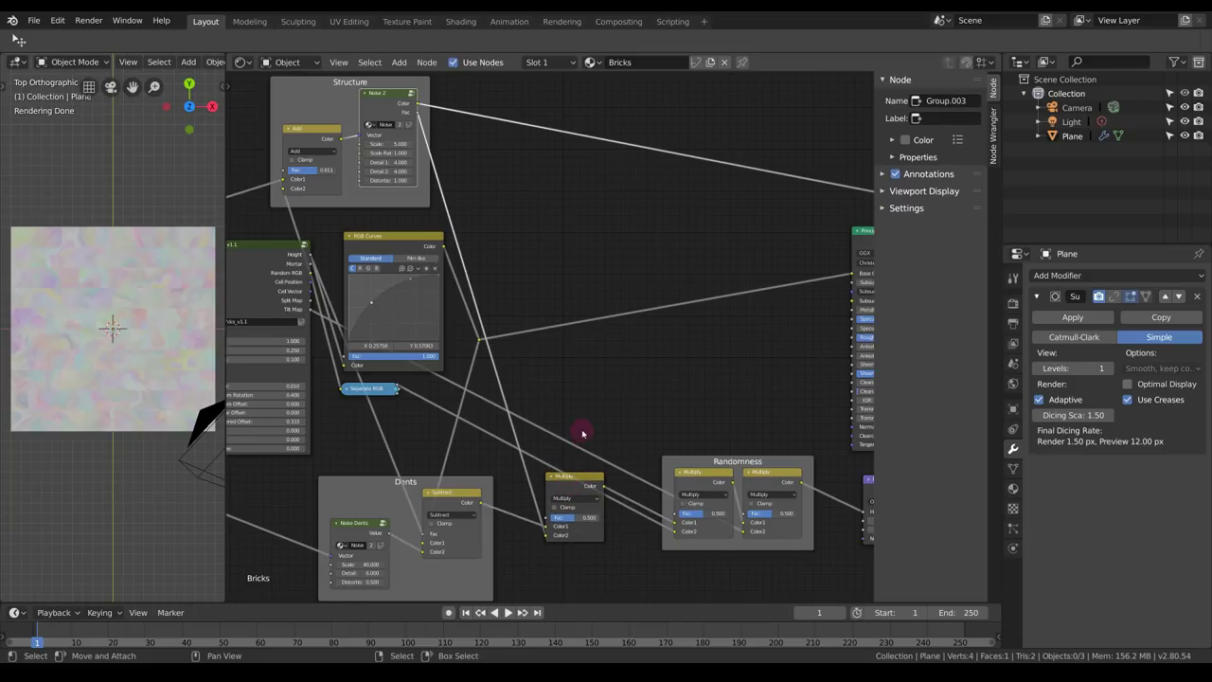
Reposition the new Multiply node between the Dents and Randomness frames and set its factor to 0.7.
middle_click_drag(710, 466, 644, 396)
left_click_drag(527, 415, 539, 415)
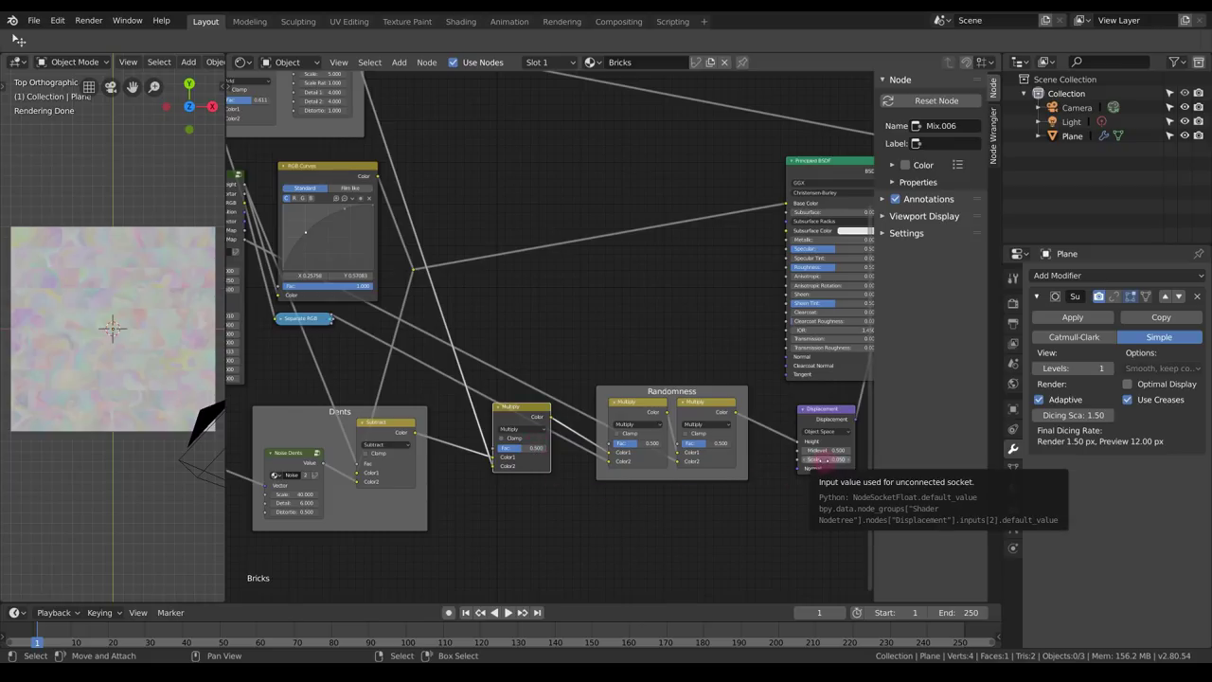
scroll(824, 461, "up", 1)
left_click(517, 447)
type(".7")
key("KP_Enter")
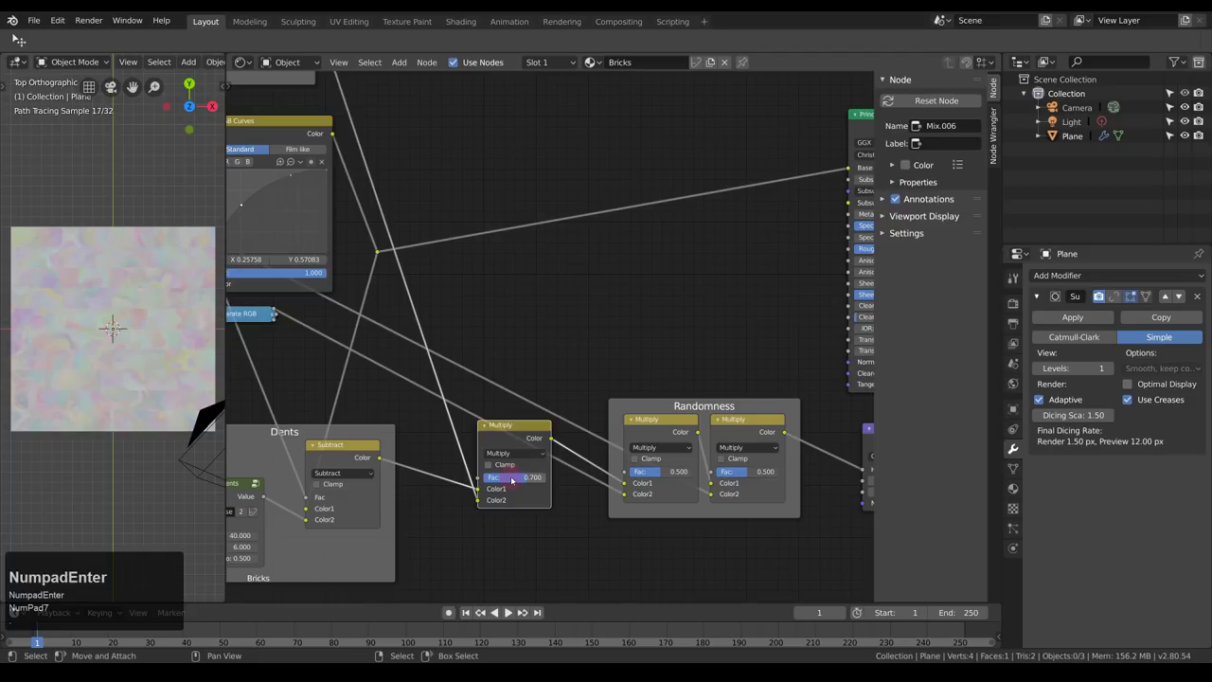
Preview the Principled BSDF and examine the displaced bricks' surface from an angled view.
middle_click_drag(622, 391, 312, 506)
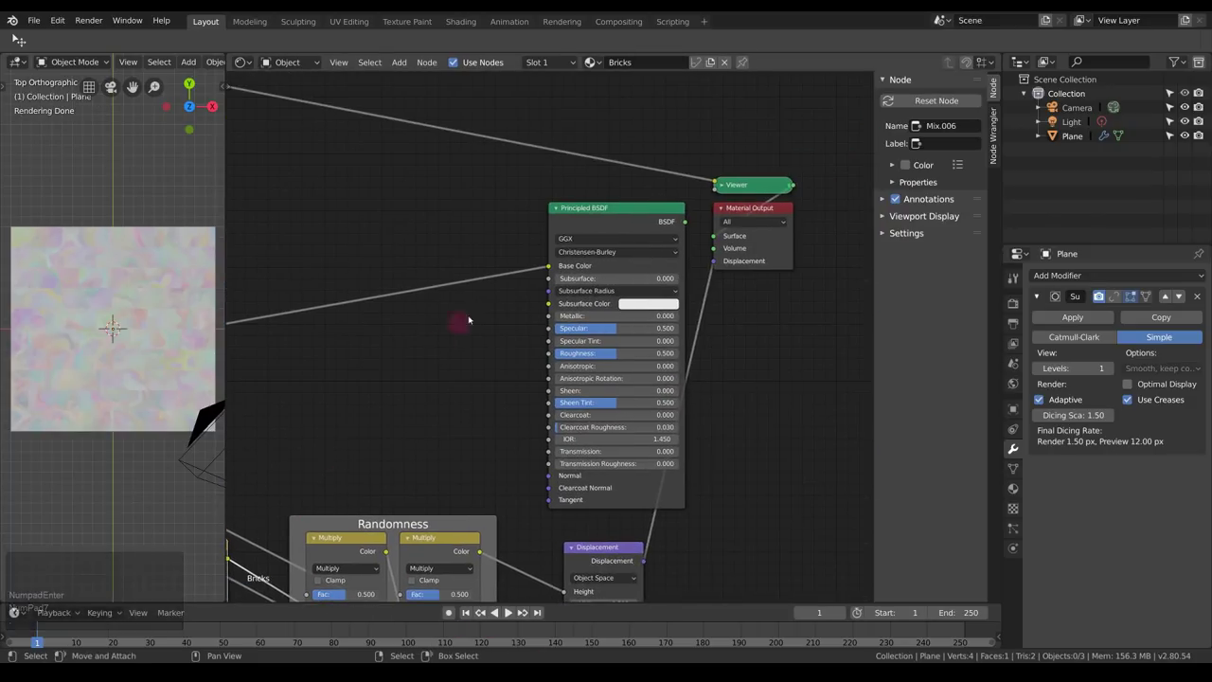
left_click(624, 221, "ctrl+shift")
middle_click_drag(179, 313, 104, 246)
middle_click_drag(100, 325, 205, 419)
scroll(141, 471, "down", 2)
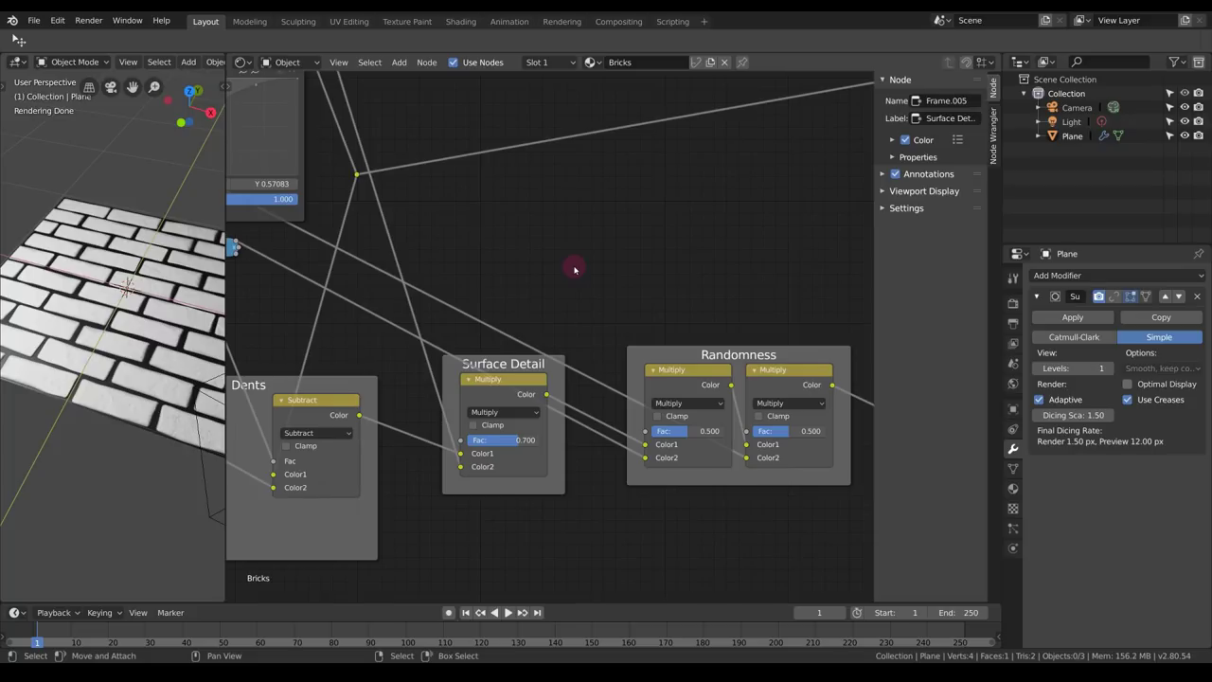
Add a Noise Regular group node above the Randomness frame and preview its pattern on the plane.
key("shift+a")
mouse_move(592, 268)
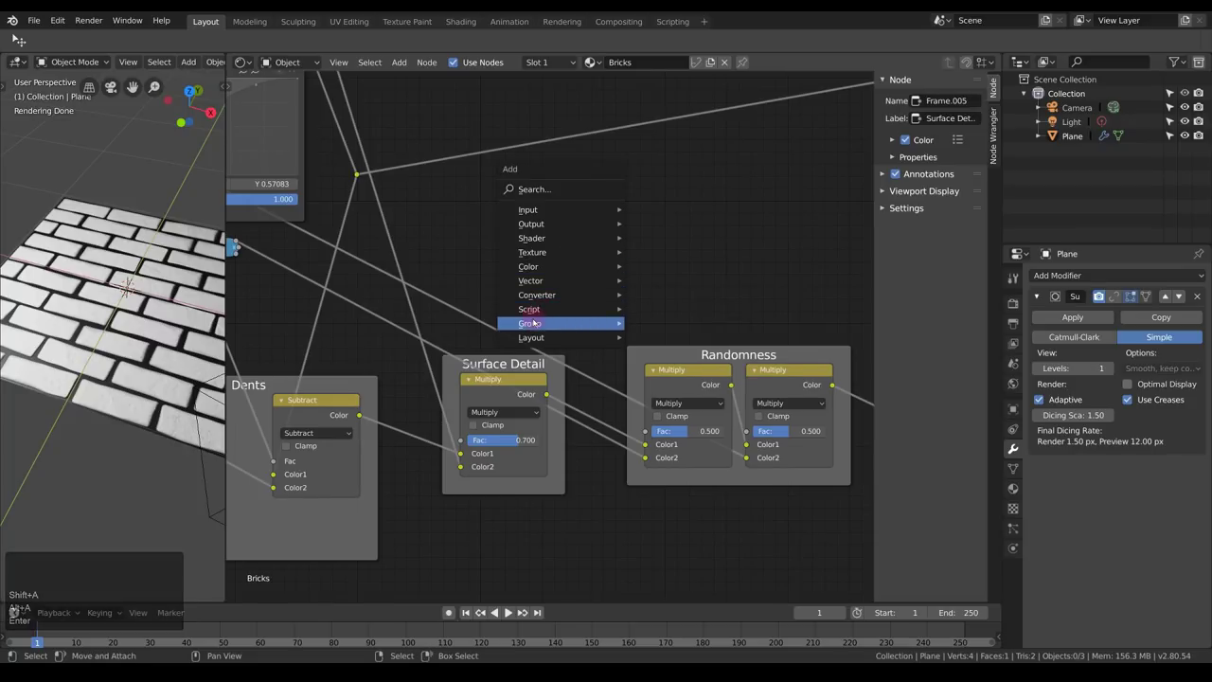
mouse_move(532, 324)
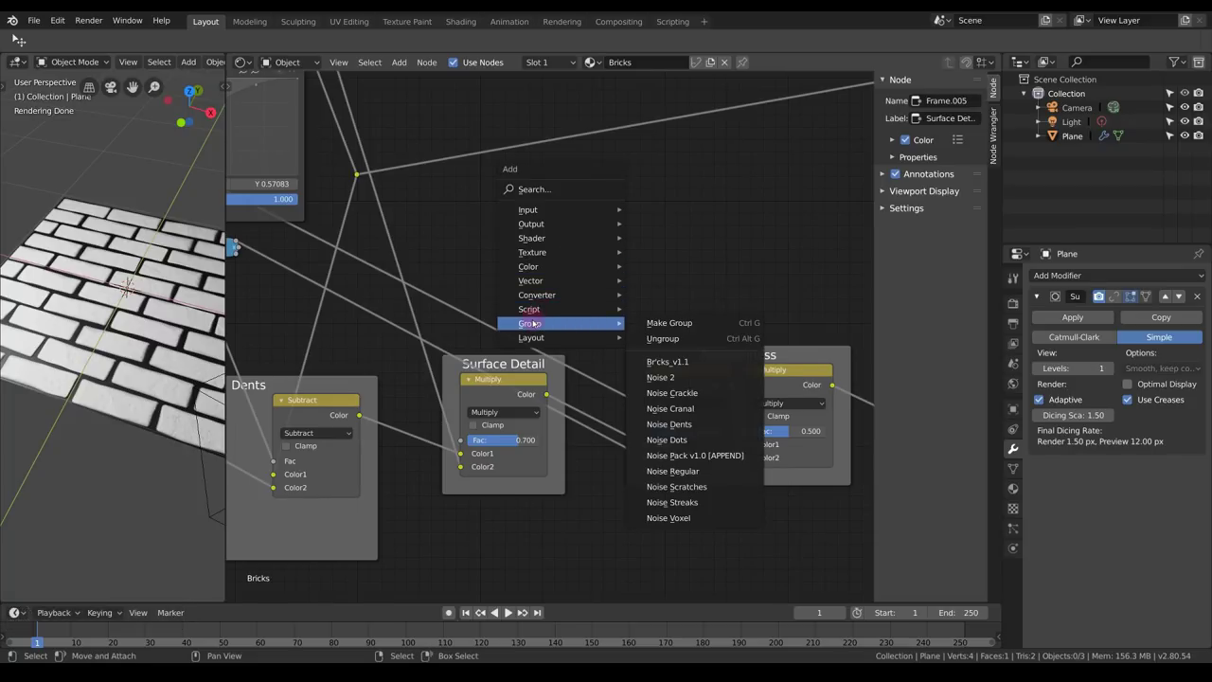
left_click(710, 472)
left_click(582, 203)
scroll(583, 204, "down", 3)
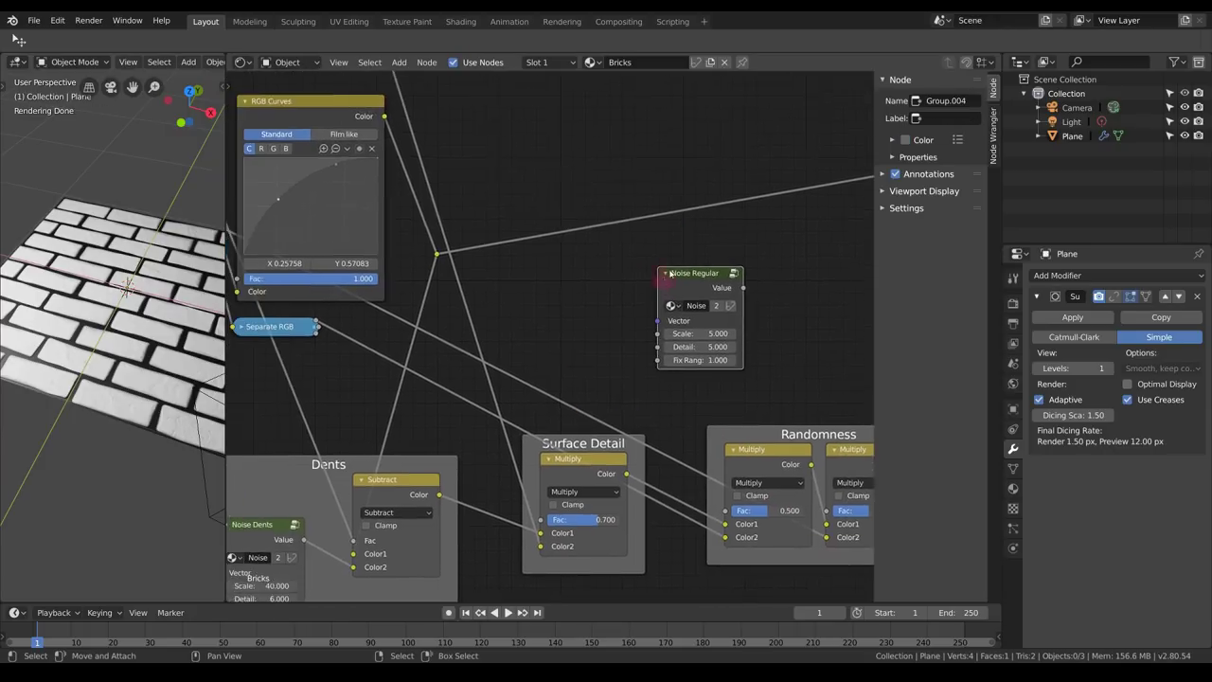
middle_click_drag(519, 262, 769, 298)
left_click(771, 299, "ctrl+shift")
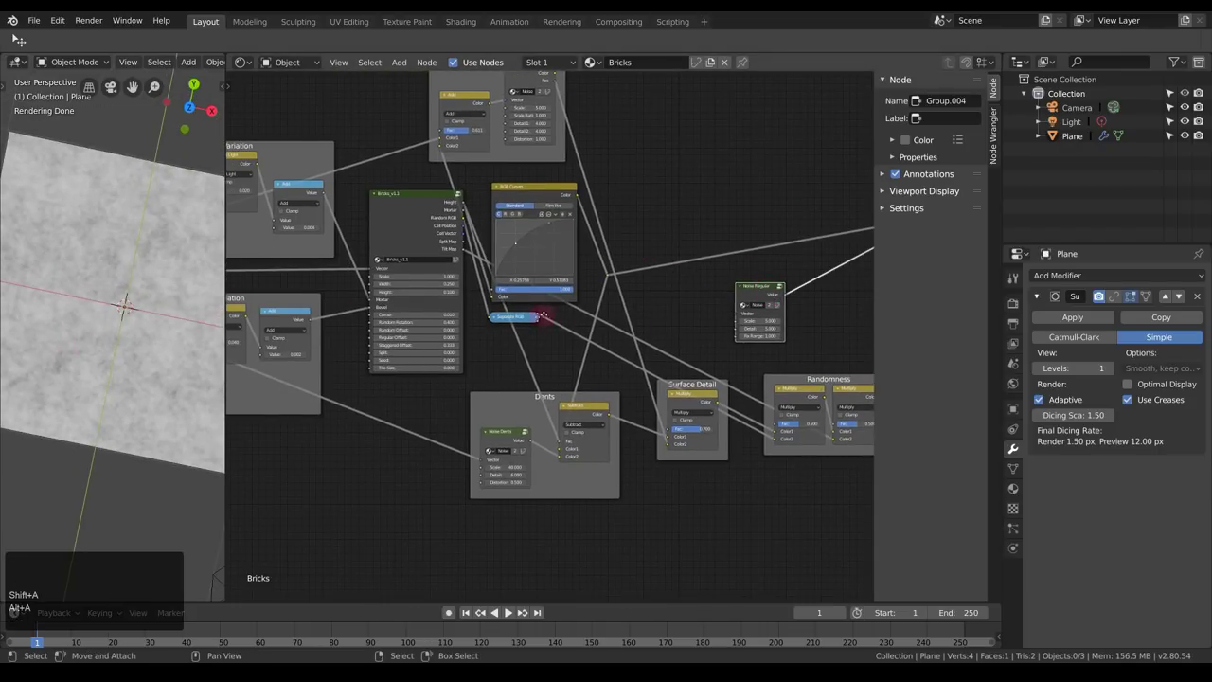
scroll(571, 283, "down", 2)
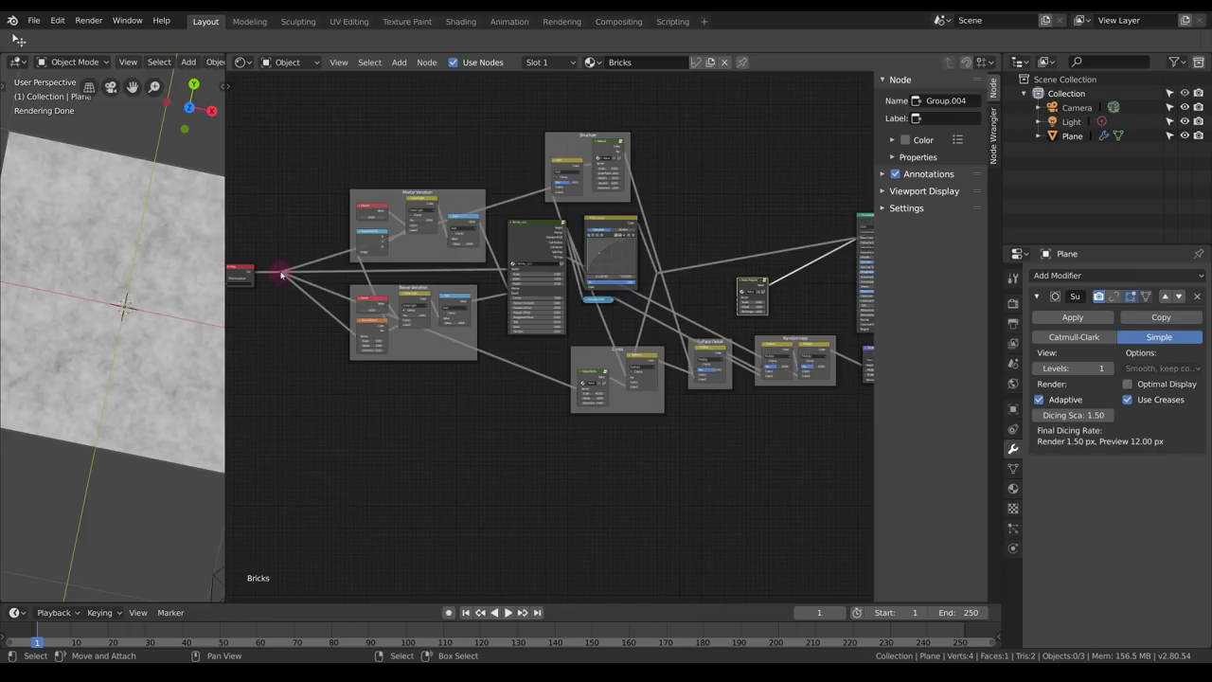
Connect the texture coordinate reroute to the Vector input of the Noise Regular group node.
left_click_drag(282, 275, 740, 299)
scroll(763, 297, "up", 7)
middle_click_drag(763, 298, 397, 397)
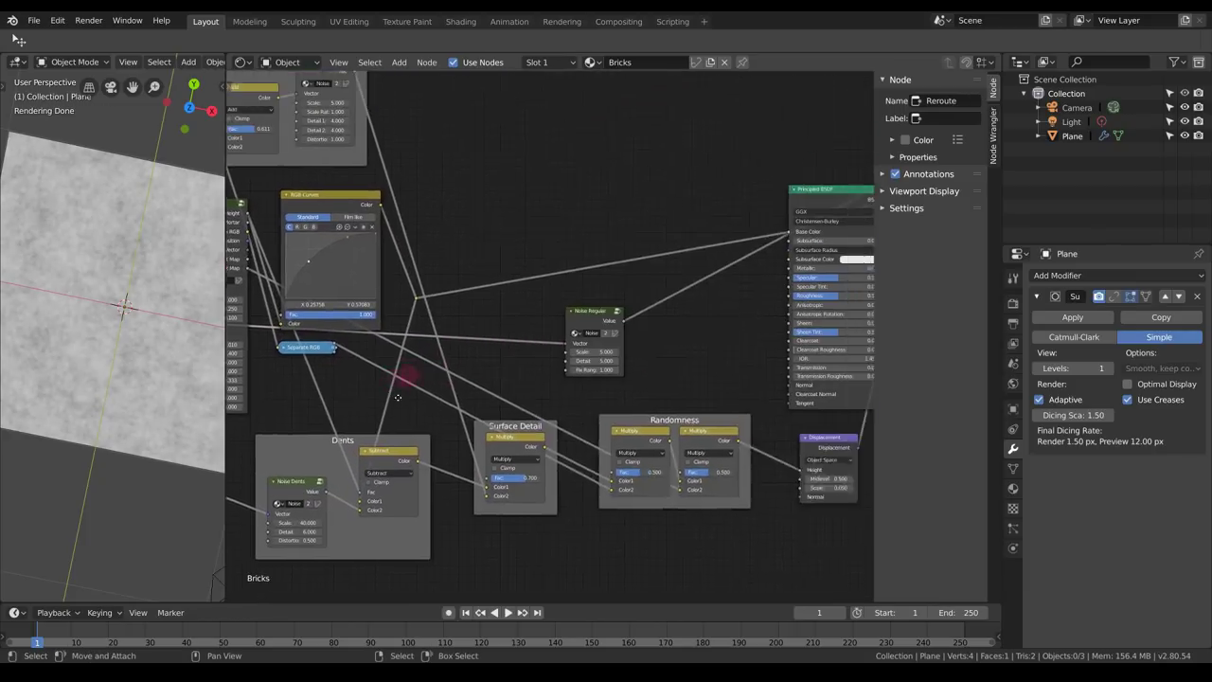
Set the Detail of the Noise Regular node to 12.
scroll(597, 283, "up", 2)
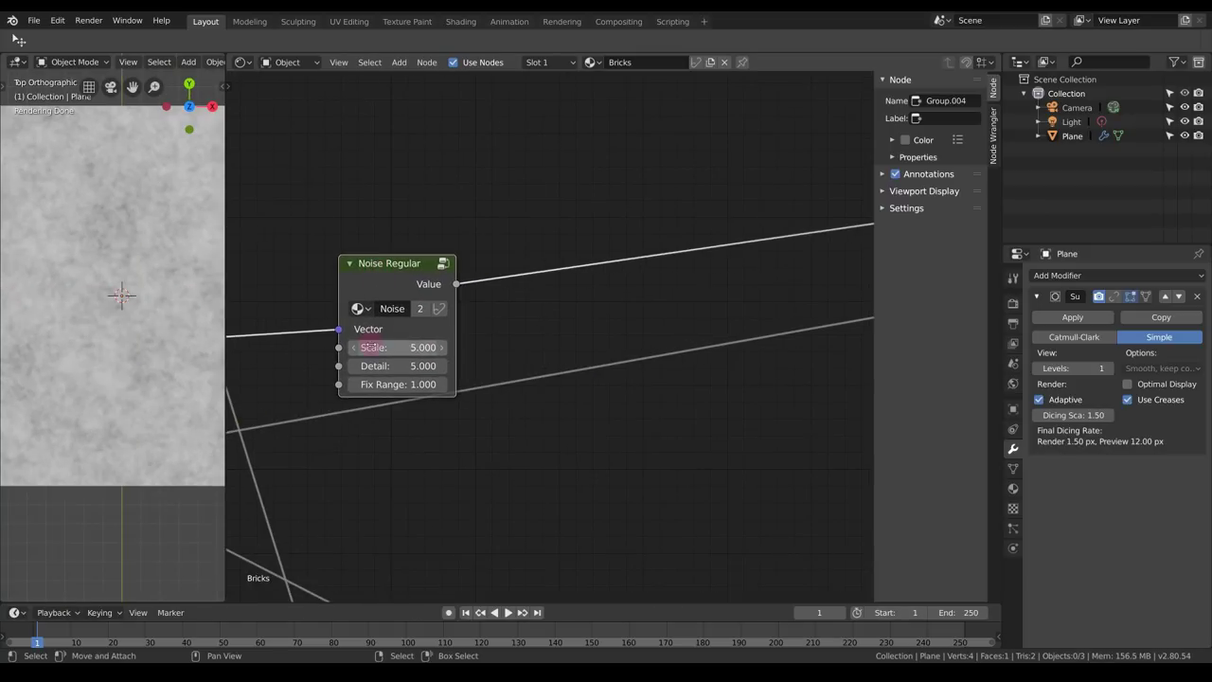
left_click_drag(388, 366, 413, 365)
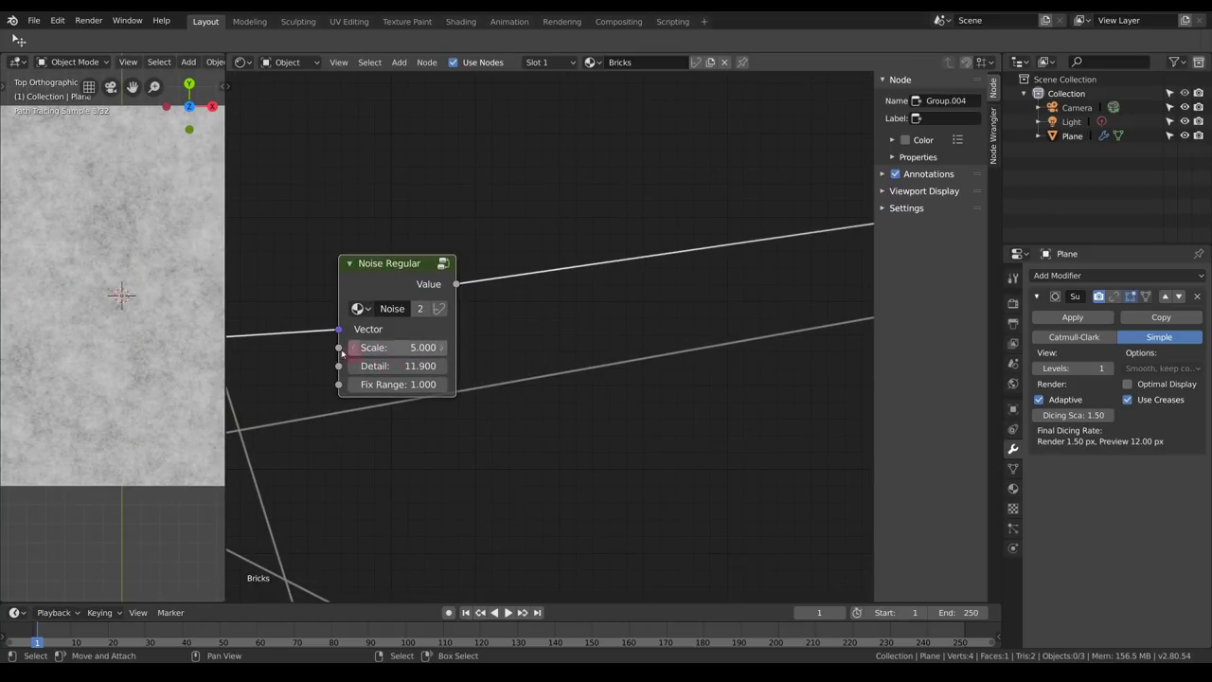
middle_click_drag(127, 292, 144, 198, "ctrl")
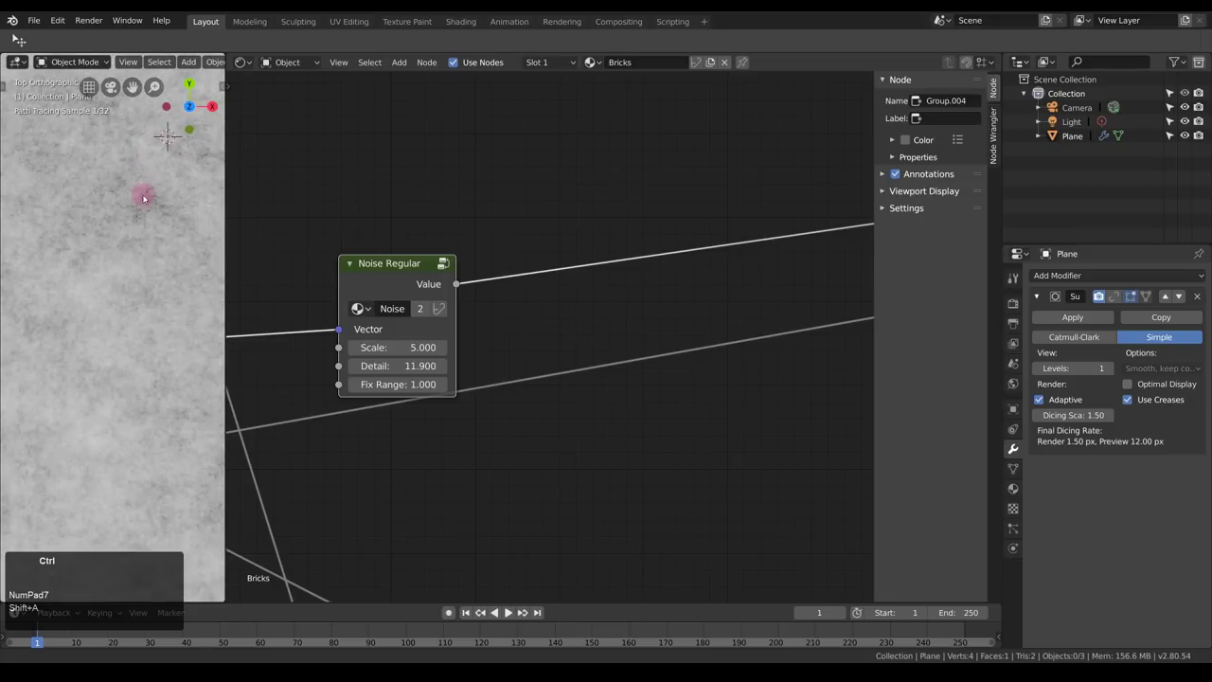
mouse_move(408, 365)
left_mouse_down()
mouse_move(441, 366)
mouse_move(400, 365)
mouse_move(413, 365)
left_mouse_up()
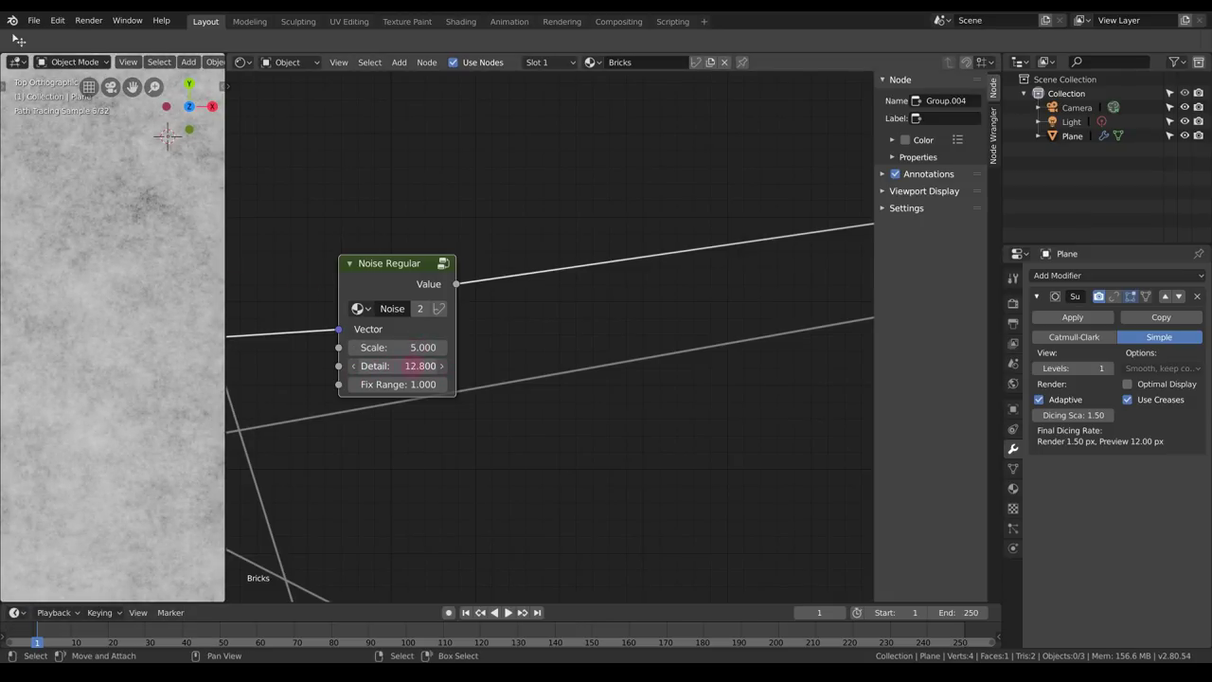
left_click(403, 365)
key("KP_Enter")
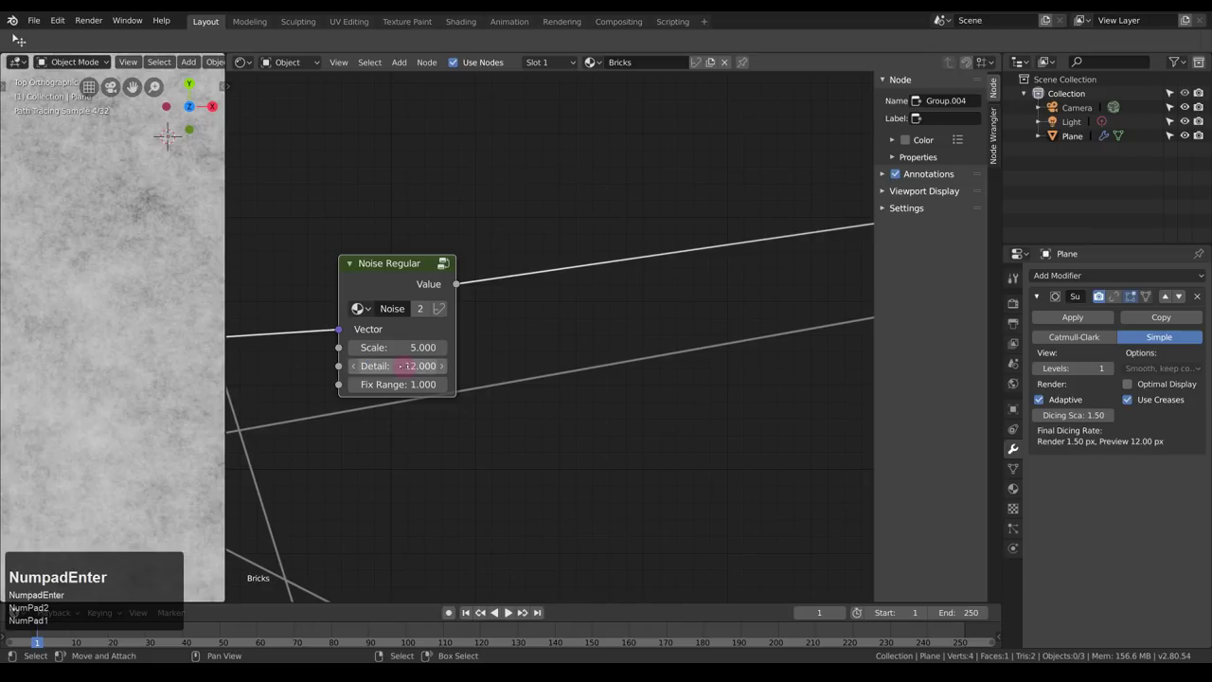
Move the Randomness frame, Principled BSDF, Displacement and output nodes farther right to open space after Surface Detail, then deselect everything.
scroll(549, 237, "down", 5)
key("alt+a")
left_click_drag(555, 202, 821, 521)
key("g")
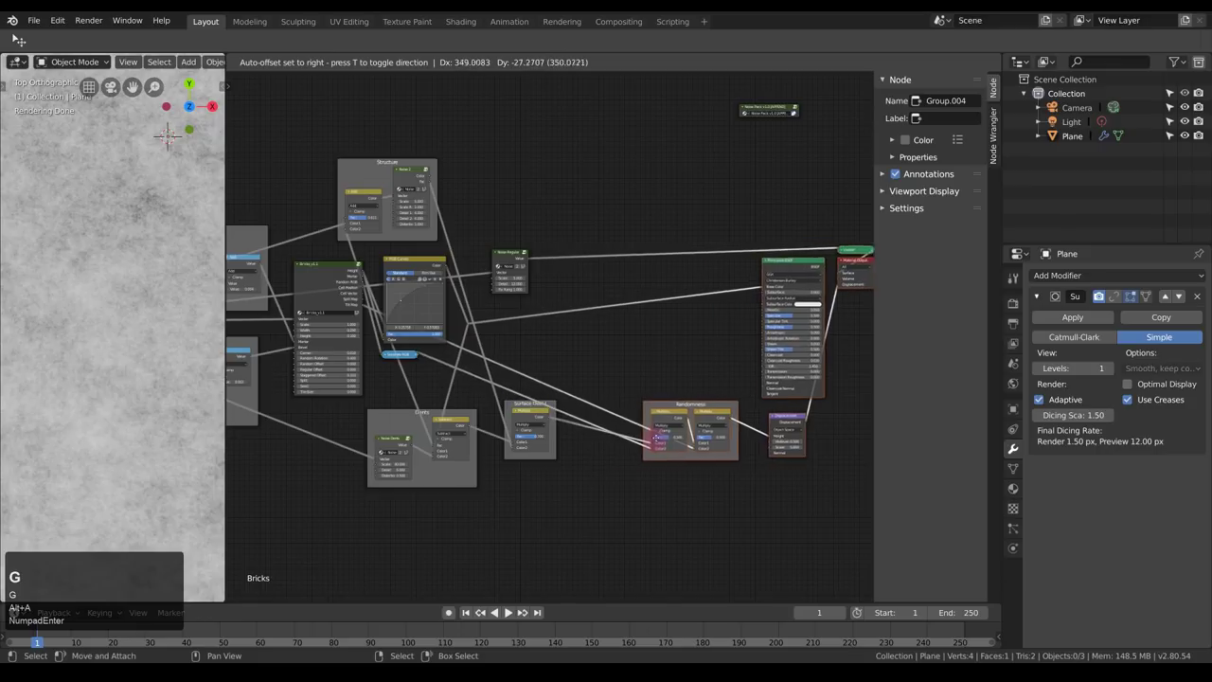
left_click(673, 437)
key("alt+a")
Add a MixRGB node on the link between the Surface Detail frame and the Randomness frame.
scroll(600, 414, "up", 1)
middle_click_drag(603, 420, 511, 412)
left_click(791, 441)
scroll(543, 454, "up", 2)
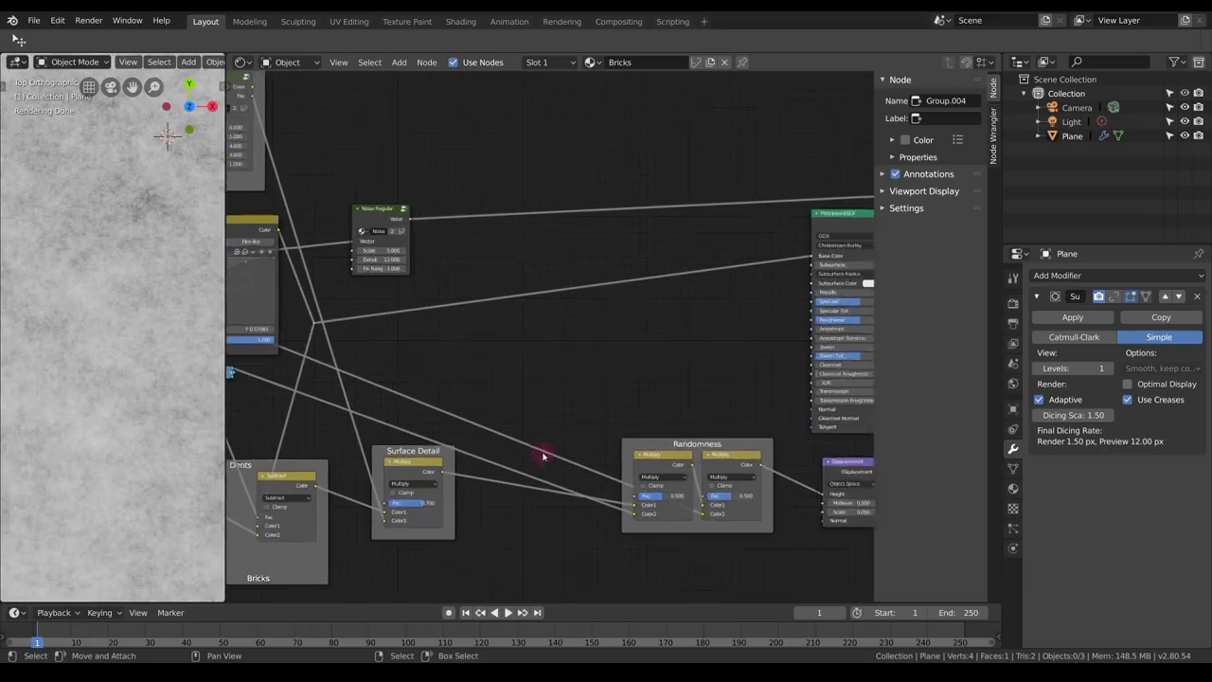
middle_click_drag(506, 474, 498, 451)
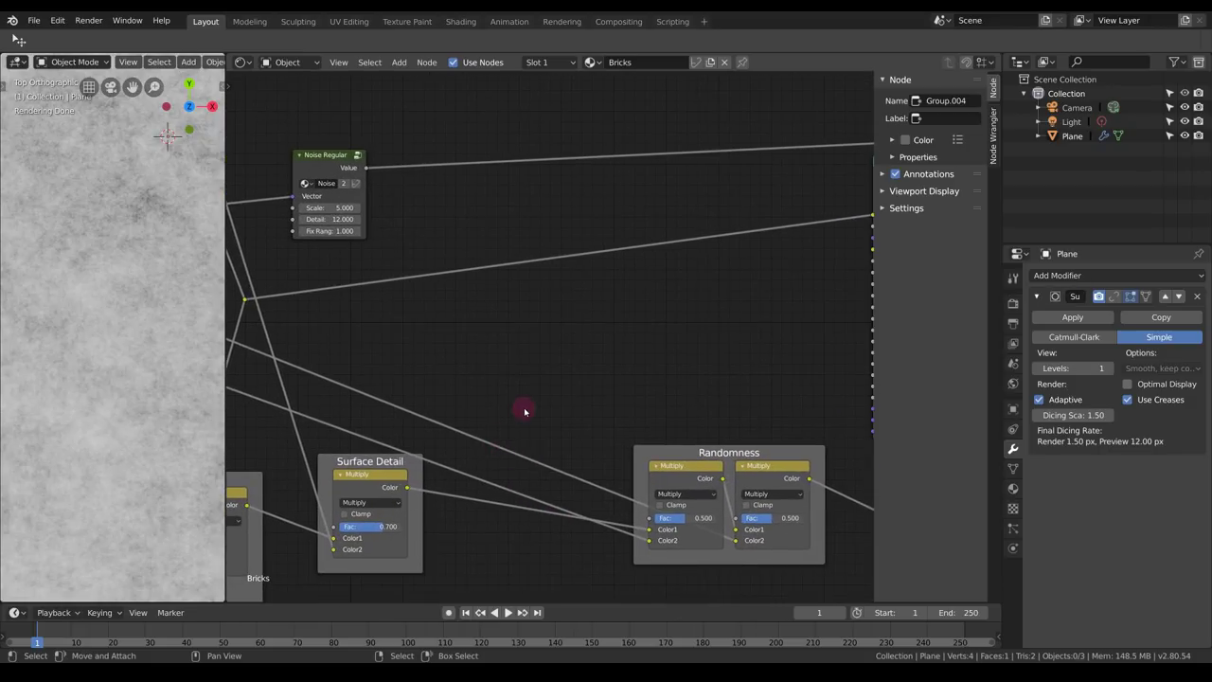
key("shift+a")
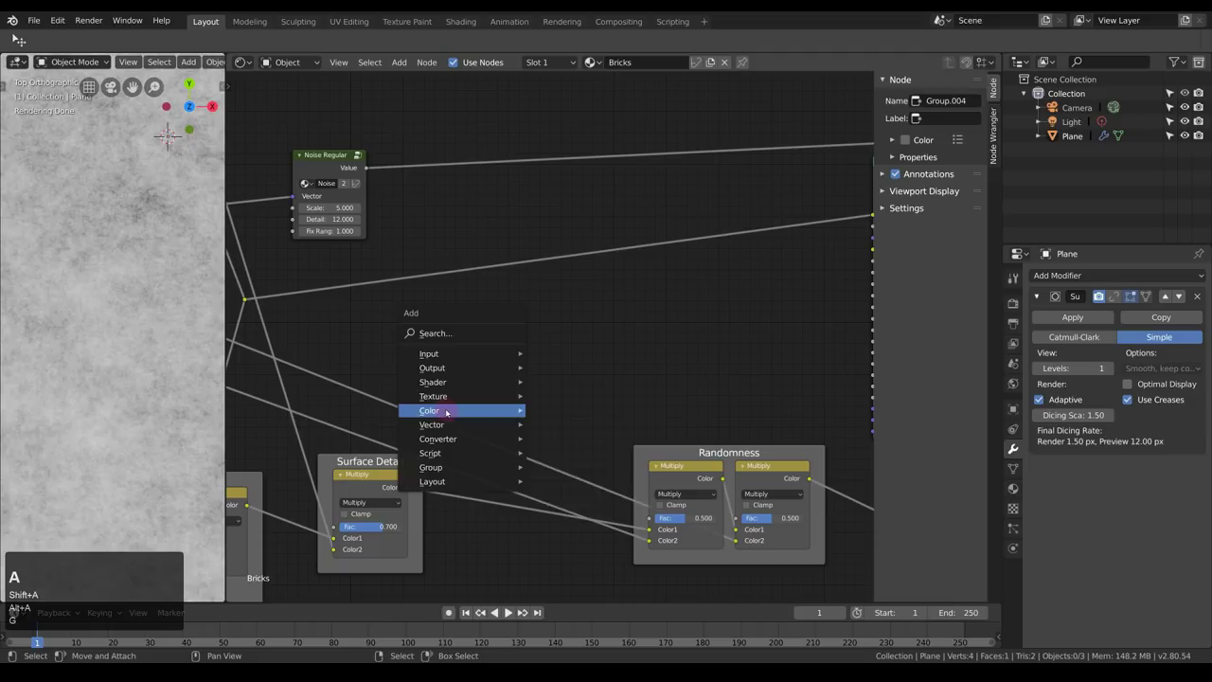
mouse_move(434, 403)
left_click(583, 491)
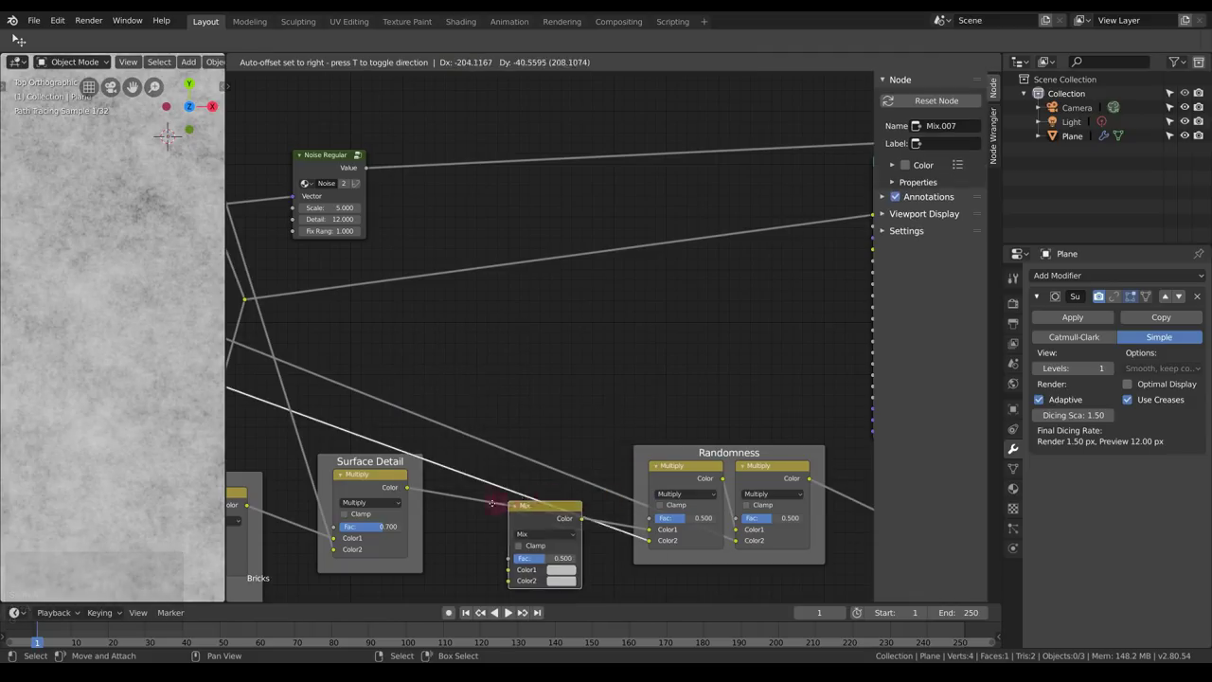
left_click(467, 498)
left_click_drag(507, 501, 525, 468)
Set the new mix node's blend type to Multiply and its factor to 0.2.
left_click(512, 497)
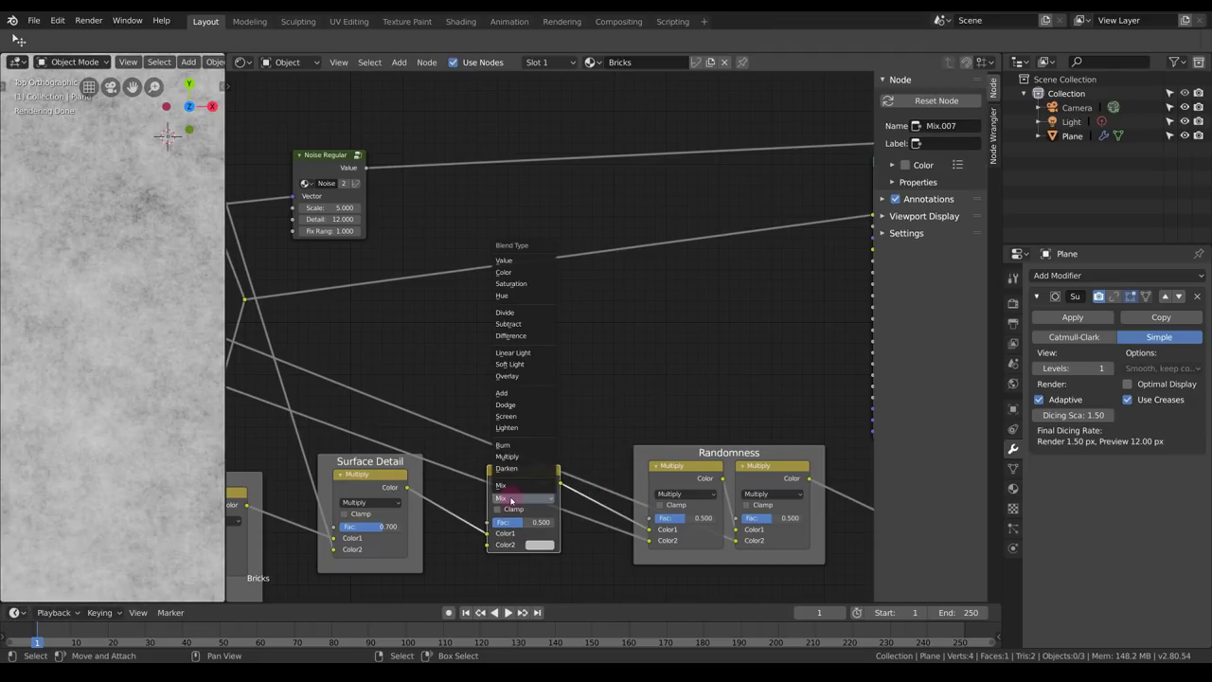
left_click(507, 458)
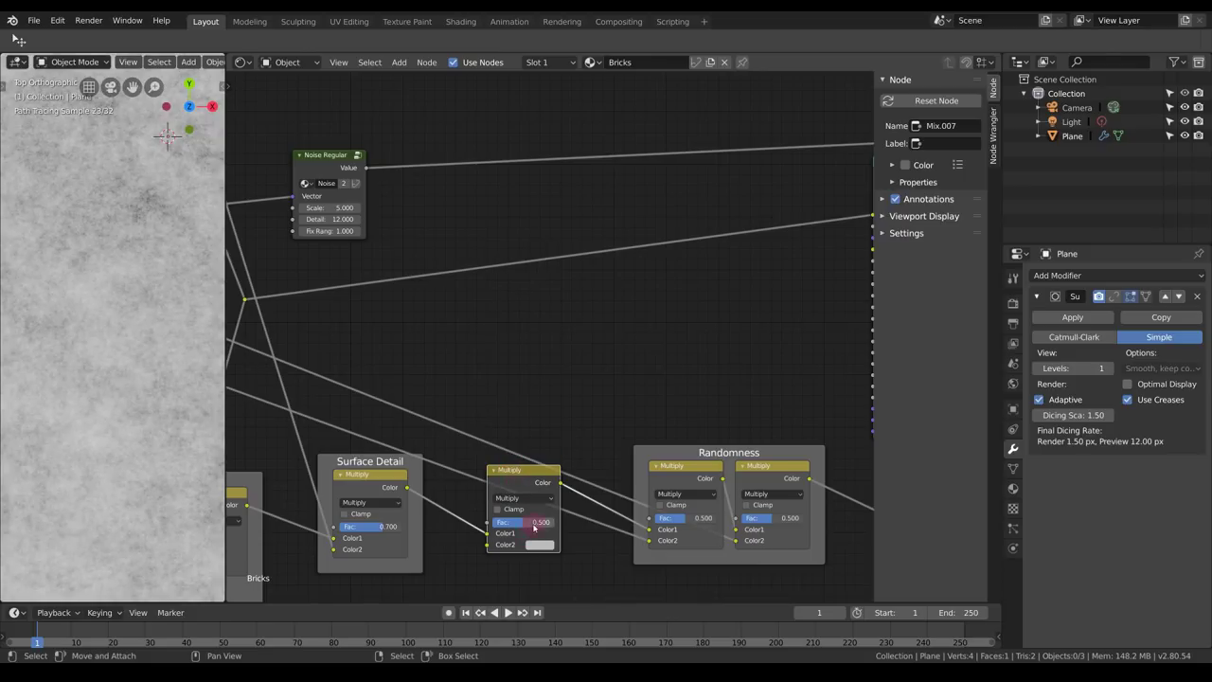
double_click(529, 522)
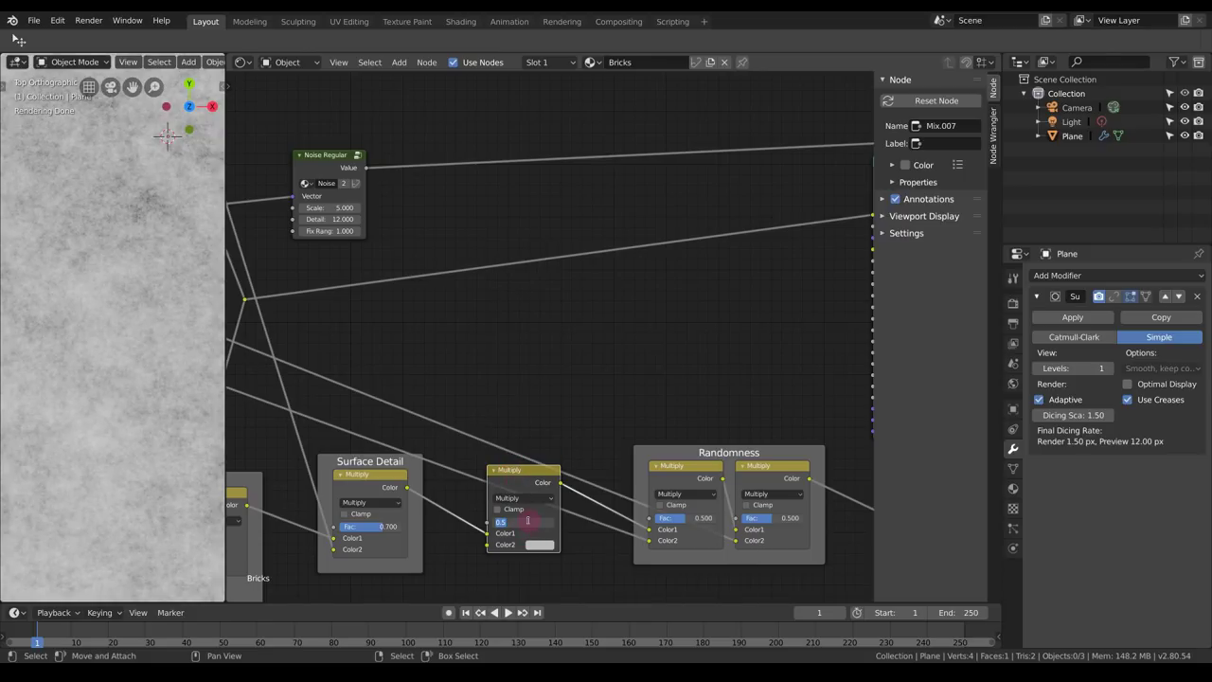
type(".2")
key("KP_Enter")
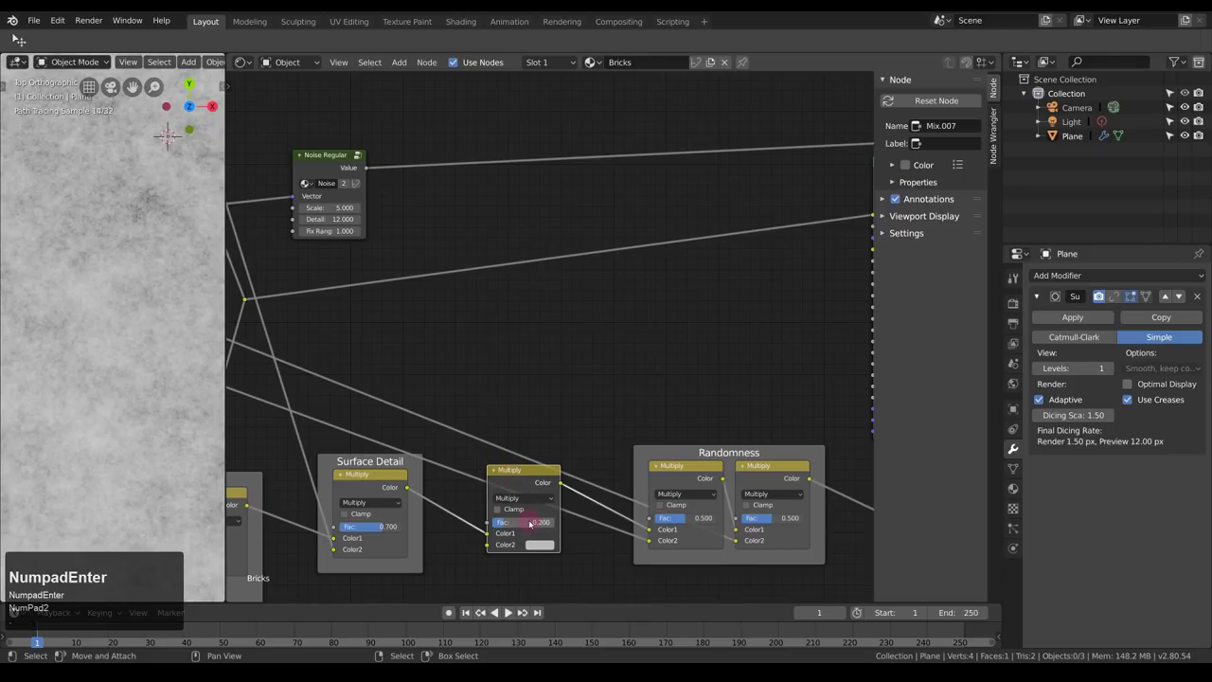
Connect the Noise Regular value to the new Multiply node's Color2 input and inspect the full brick material up close.
middle_click_drag(387, 198, 441, 152)
left_click_drag(422, 121, 545, 497)
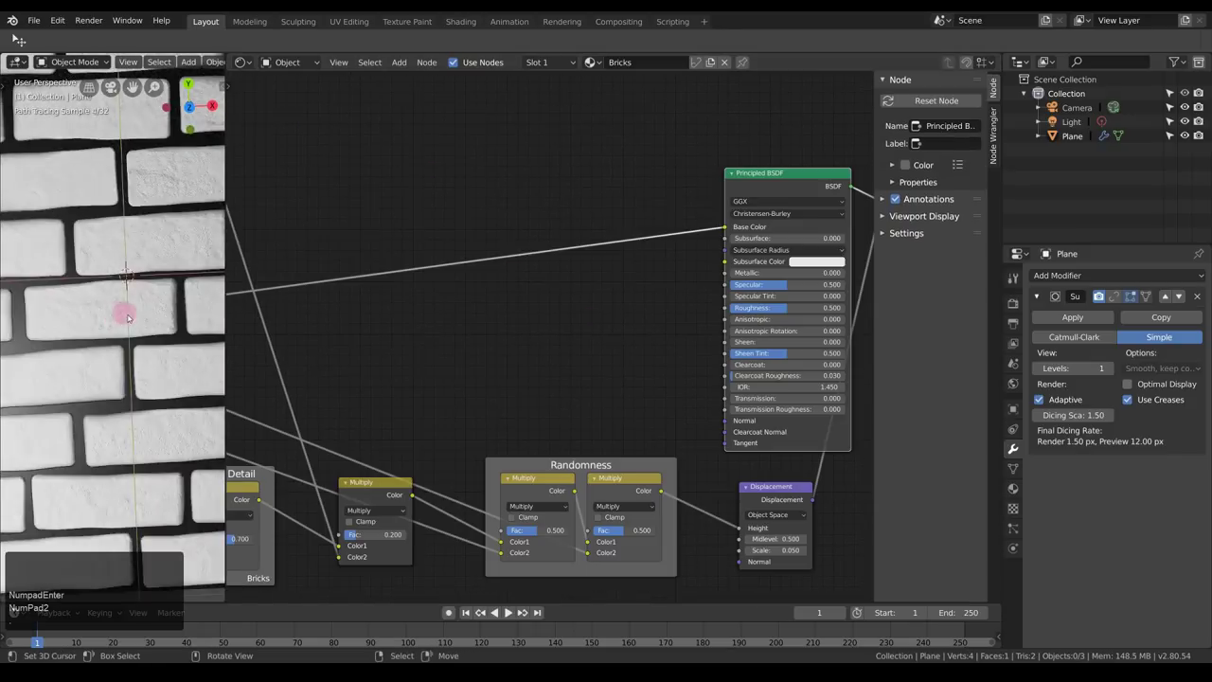
middle_click_drag(122, 312, 177, 322)
scroll(161, 274, "up", 6)
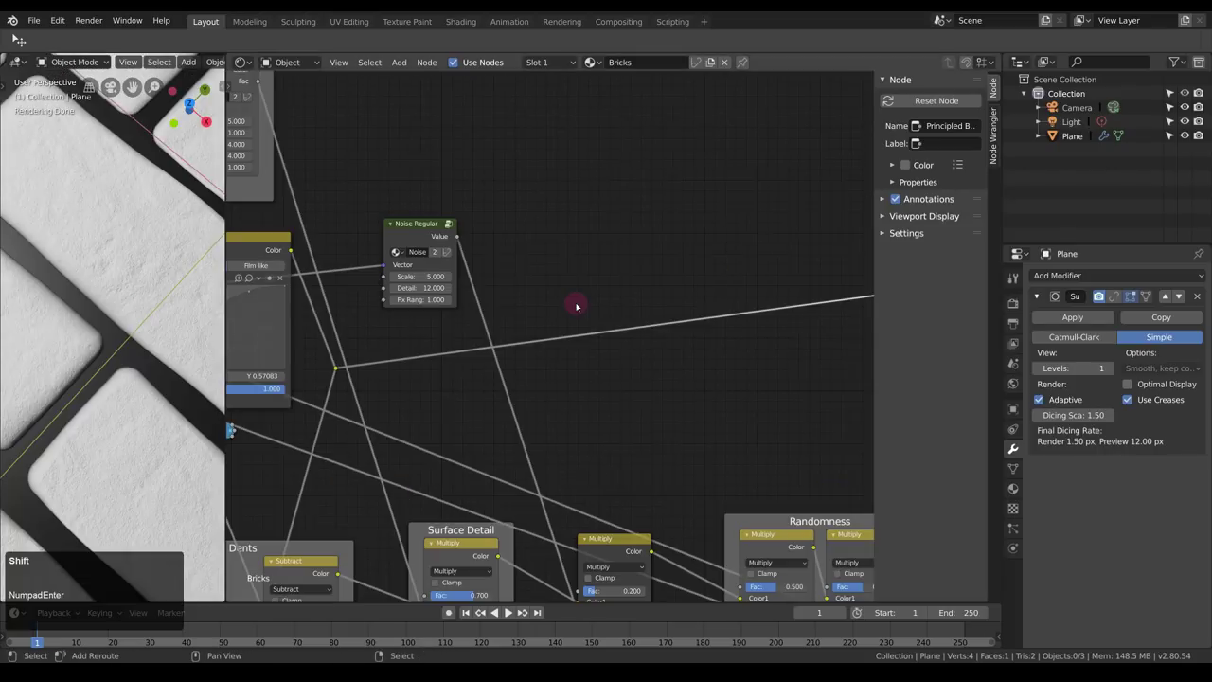
Add an RGB Curves node on the link between Noise Regular and the new Multiply node.
key("shift+a")
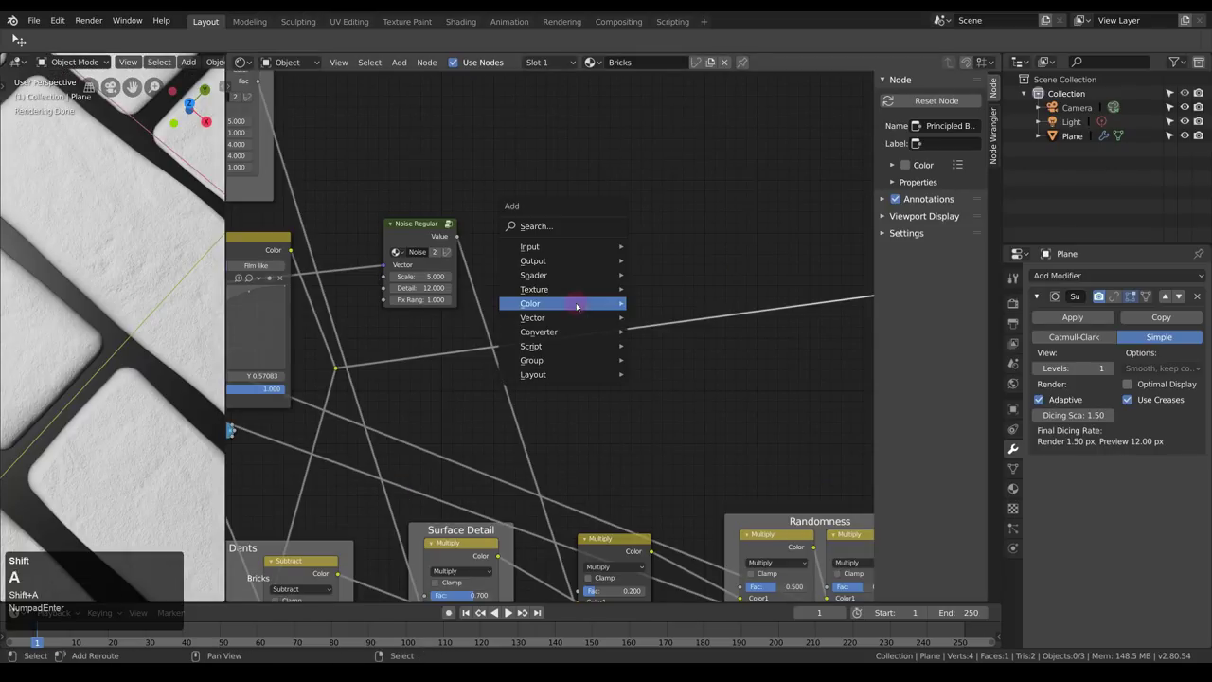
mouse_move(575, 304)
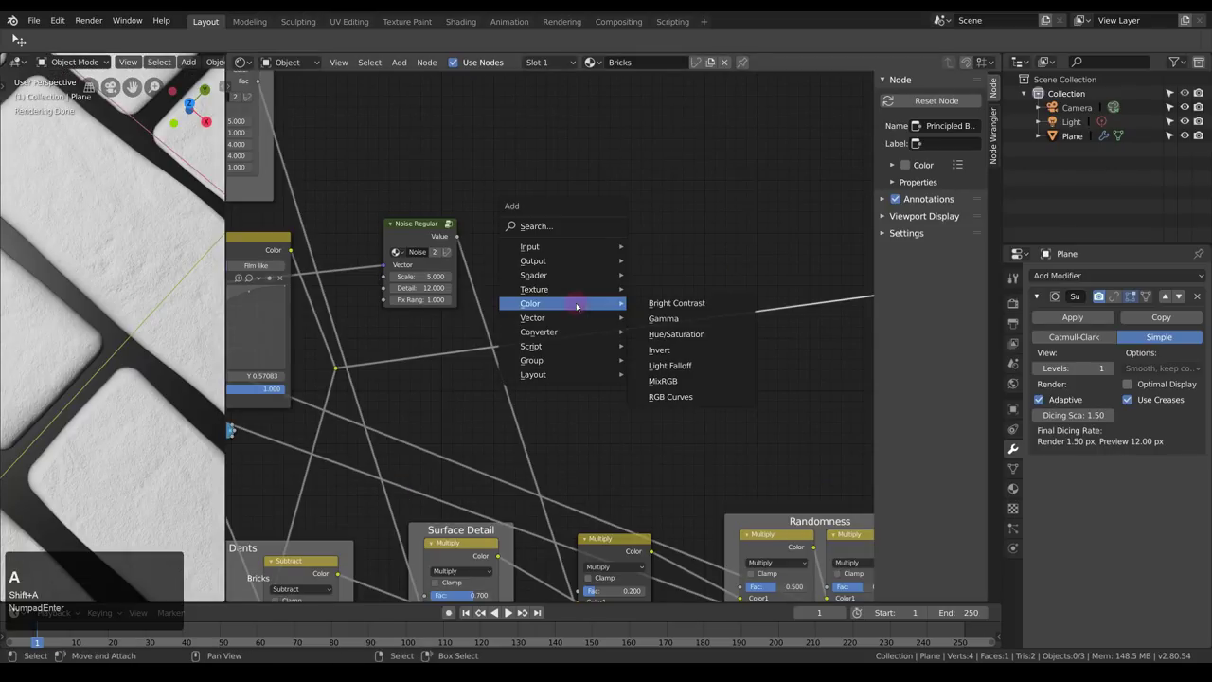
left_click(670, 396)
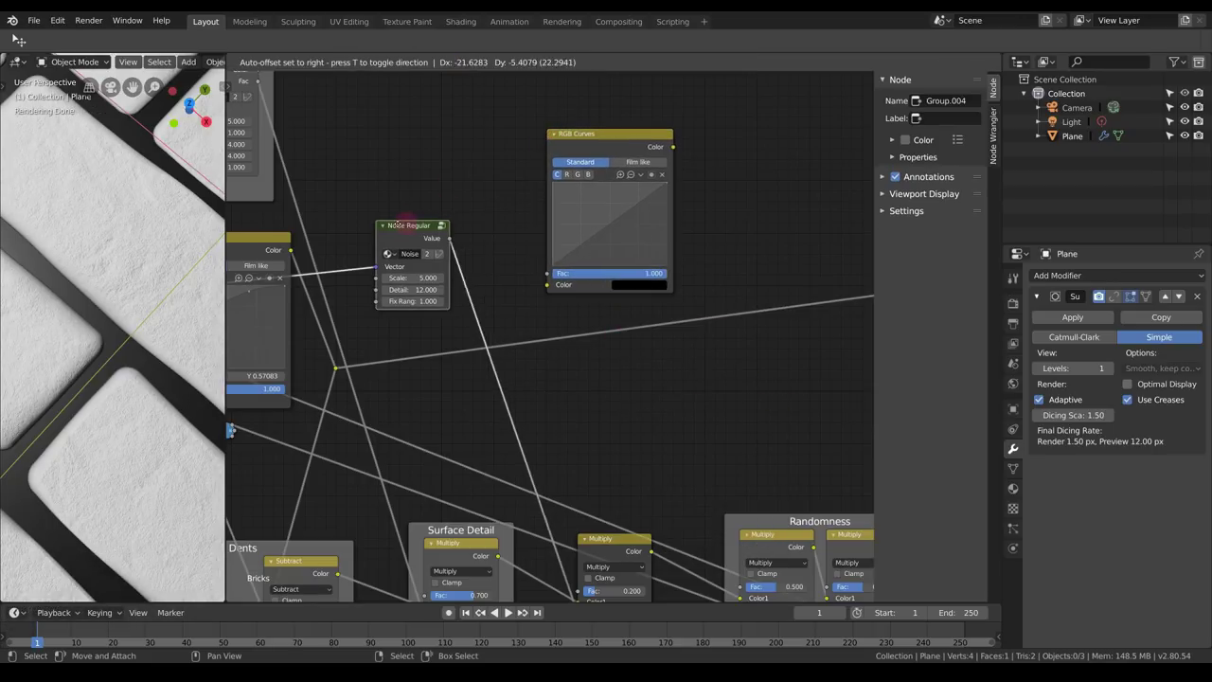
left_click(548, 265)
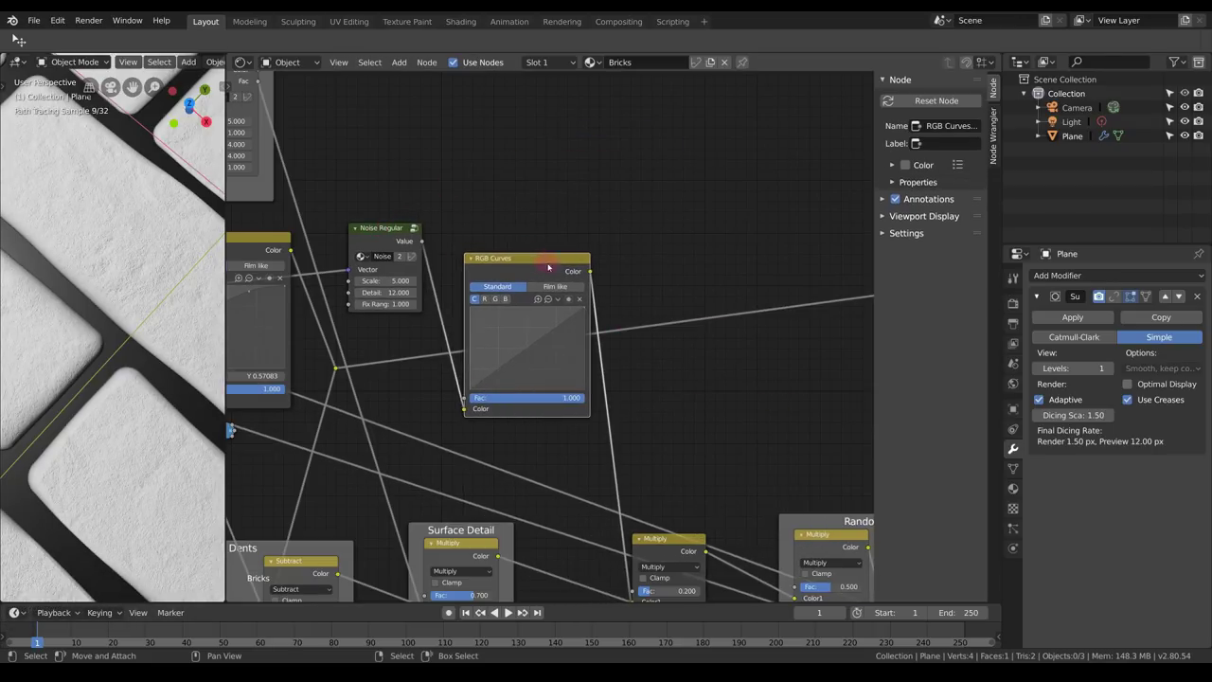
Shape the new RGB curve with a raised middle point at about X 0.48 and the black point at about X 0.12, Y 0.
scroll(564, 368, "up", 2)
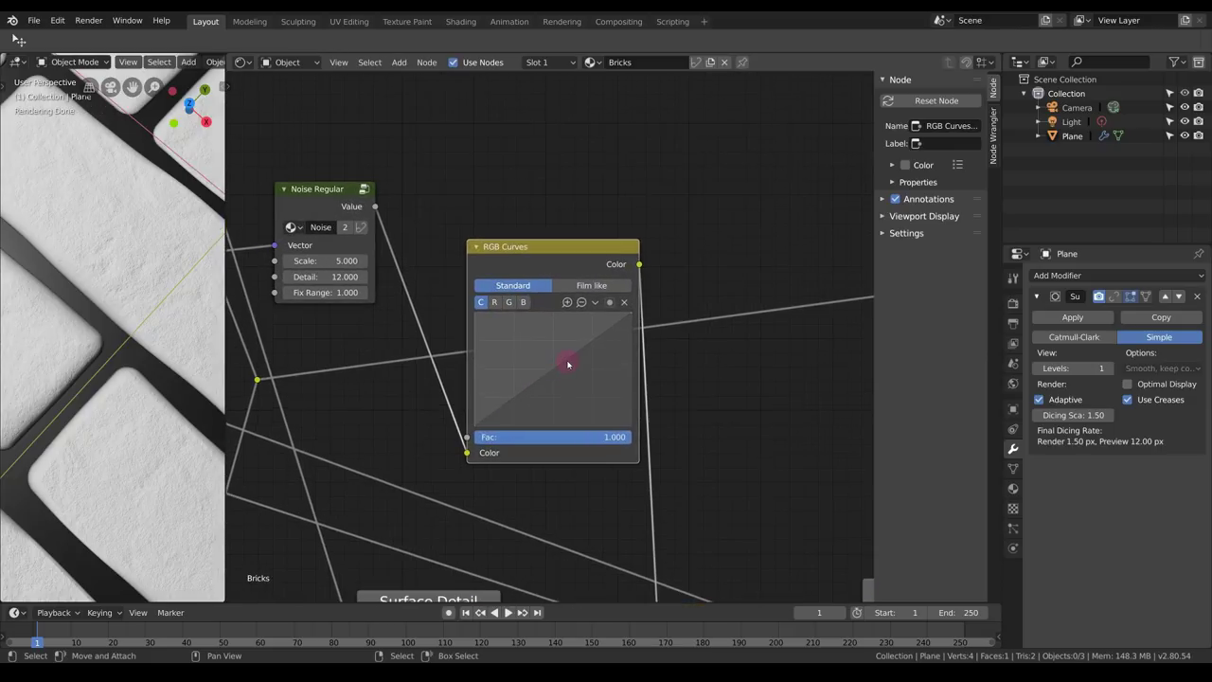
left_click_drag(576, 359, 561, 322)
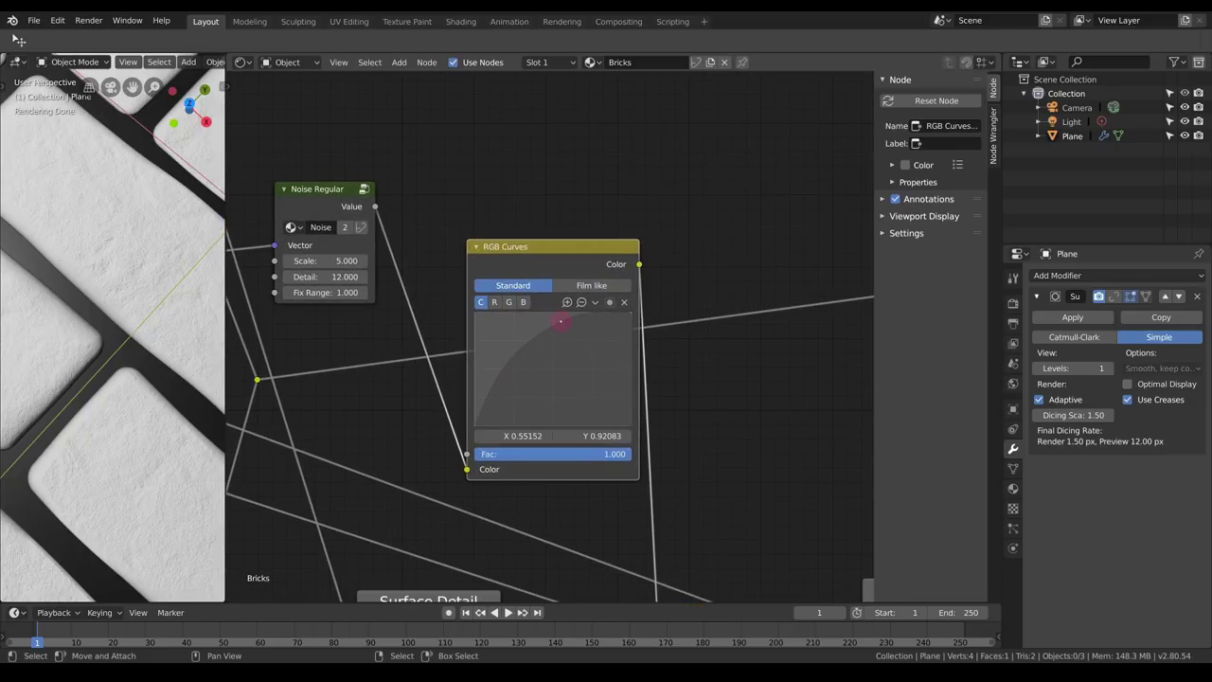
mouse_move(476, 427)
left_mouse_down()
mouse_move(502, 427)
mouse_move(492, 427)
left_mouse_up()
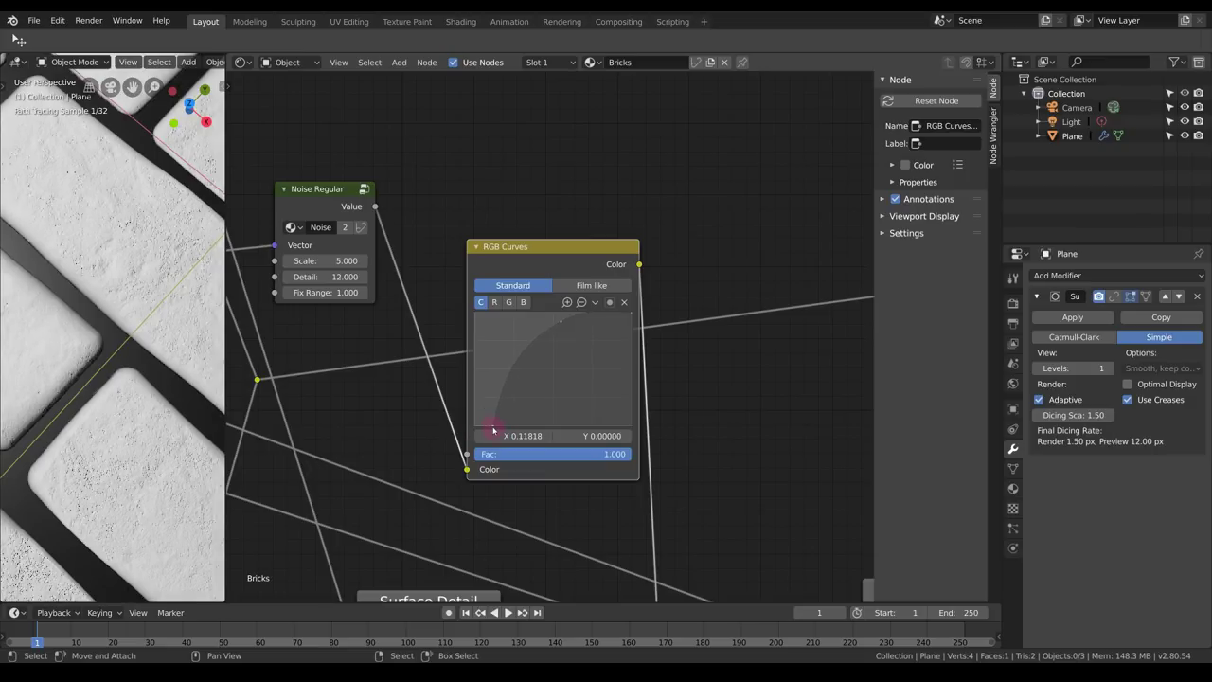
left_click(553, 324)
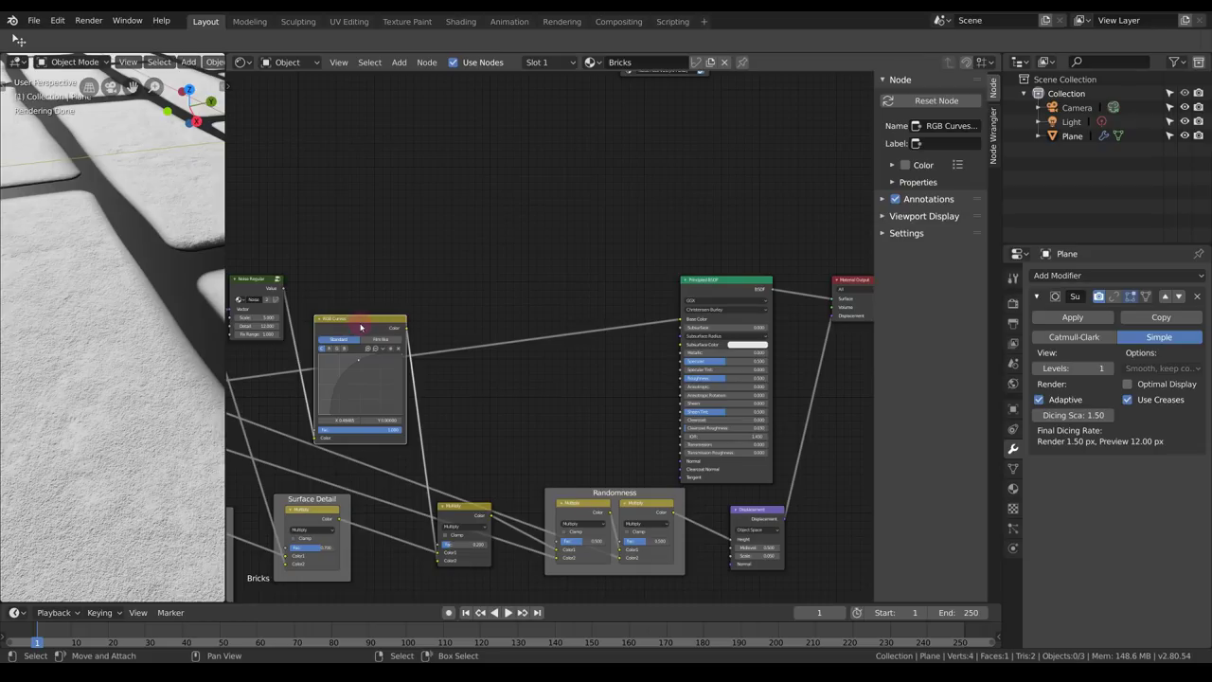
Mute and unmute the new RGB Curves node to compare its effect on the brick surface.
key("m")
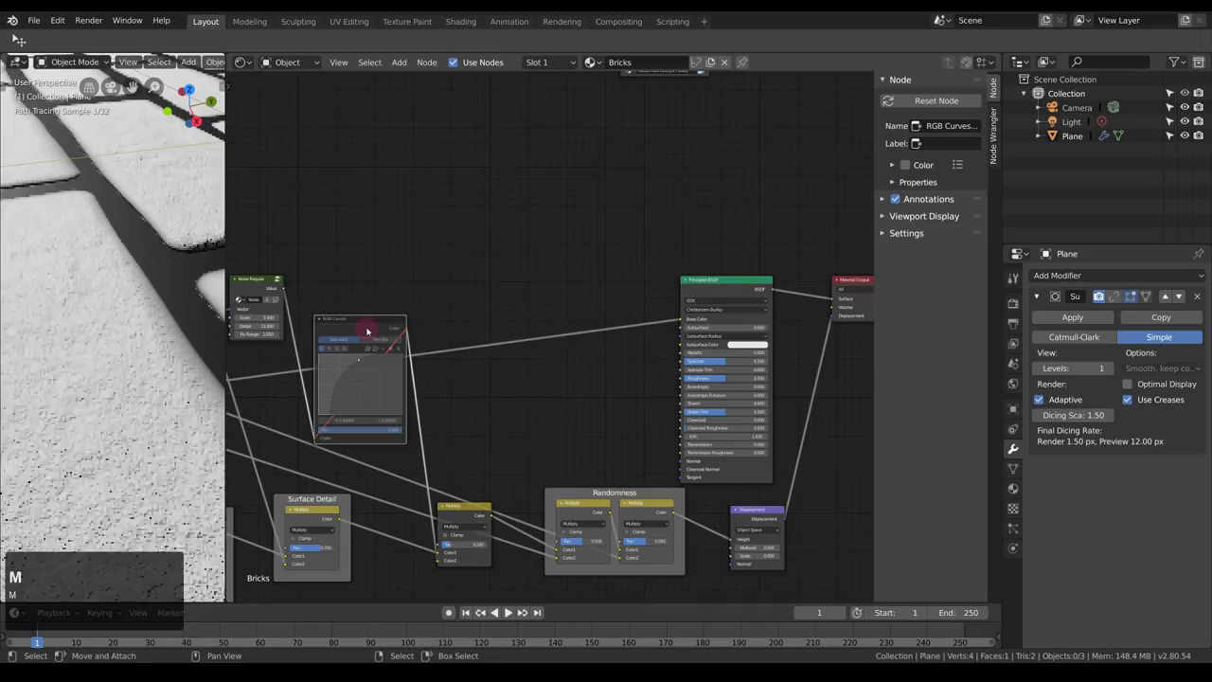
key("m")
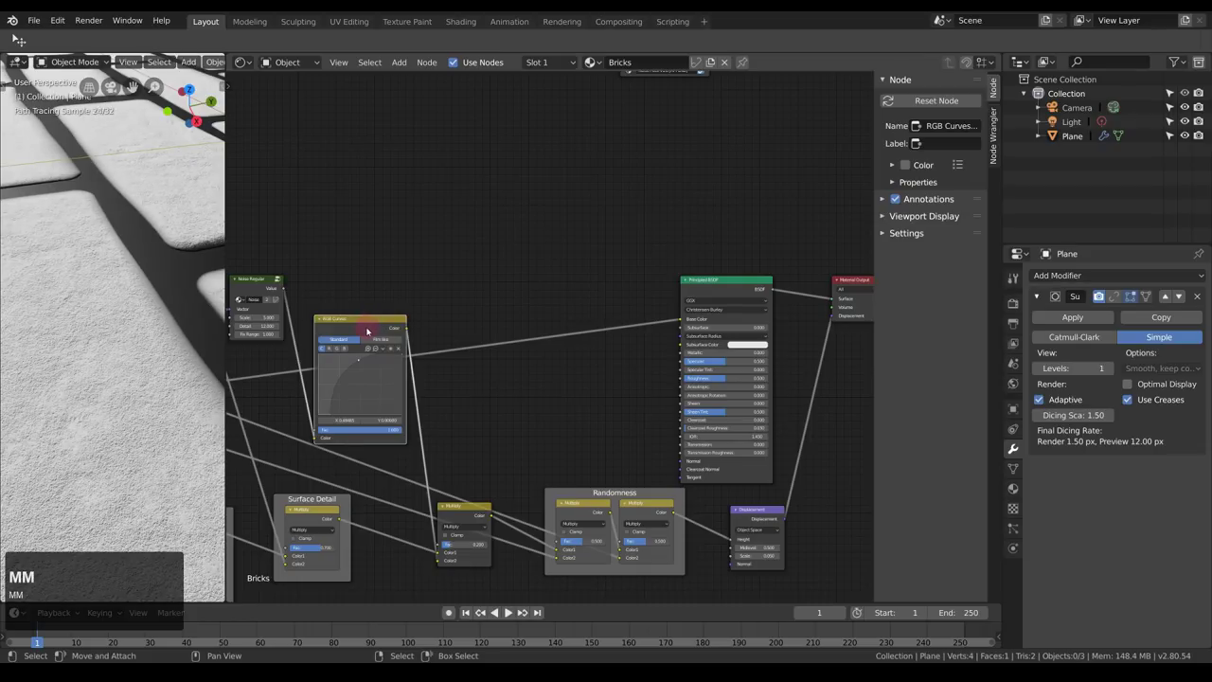
key("m")
key("m")
Render the scene and examine the brick detail at actual size, then close the render.
key("F12")
key("KP_1")
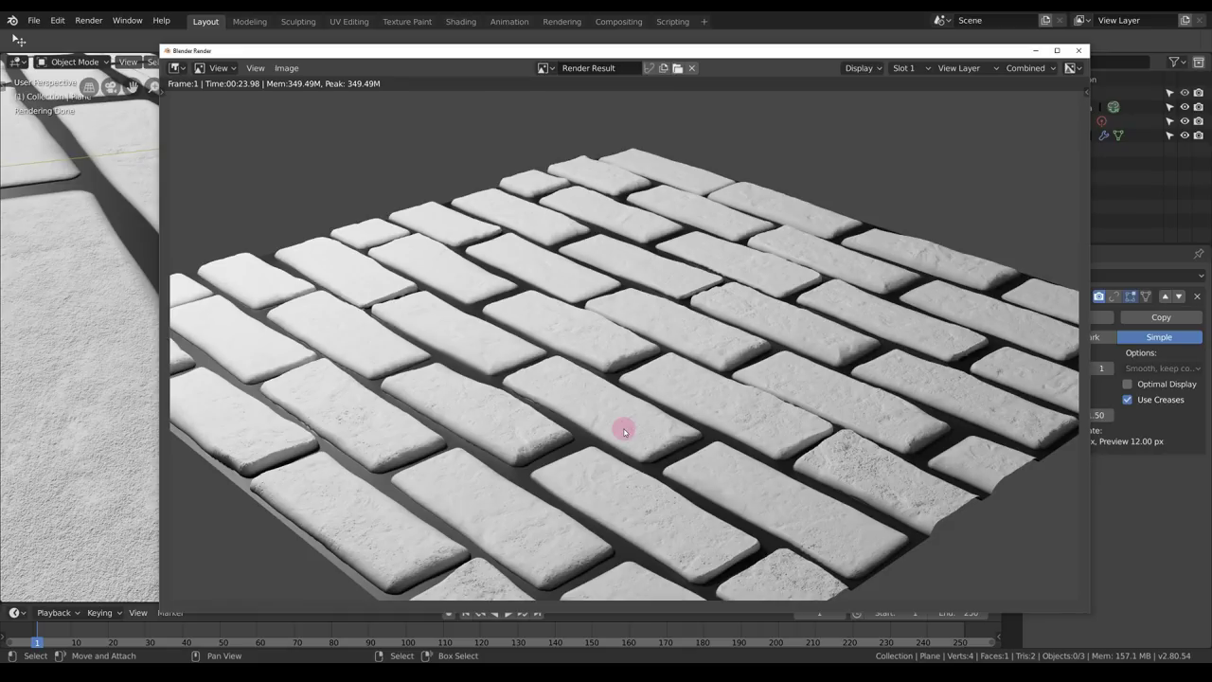
key("Escape")
scroll(549, 301, "up", 4)
middle_click_drag(565, 301, 624, 298)
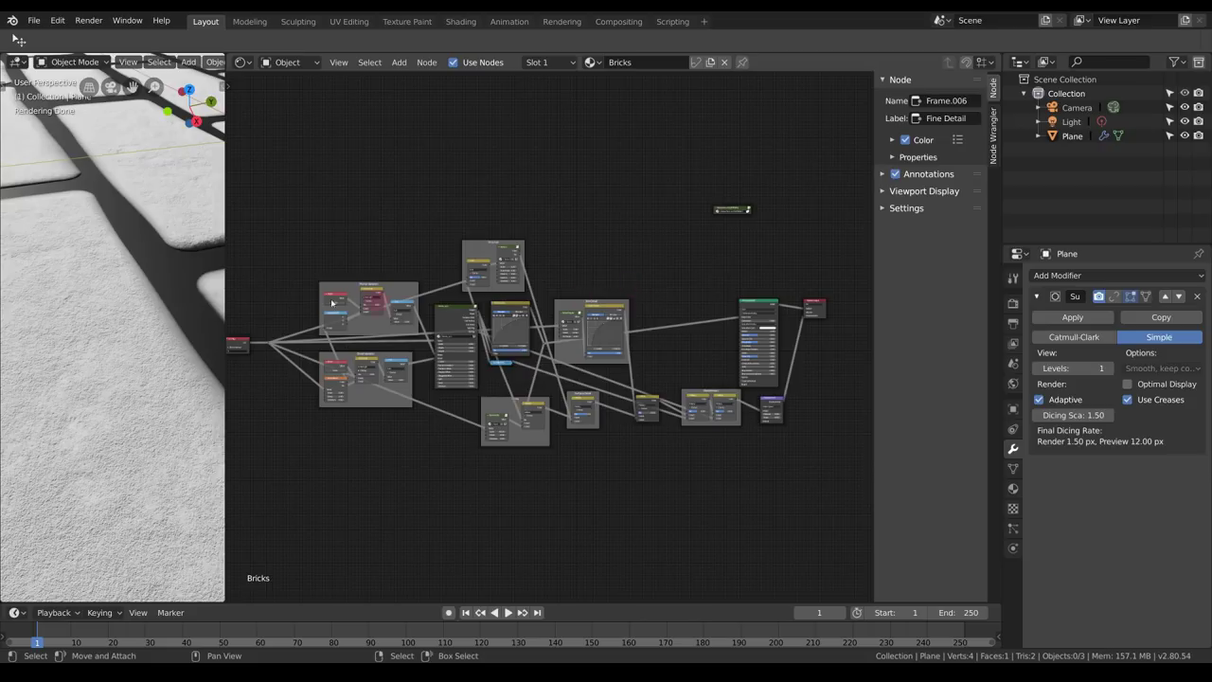
View the plane from the top and preview the Separate RGB node's output on it.
key("KP_7")
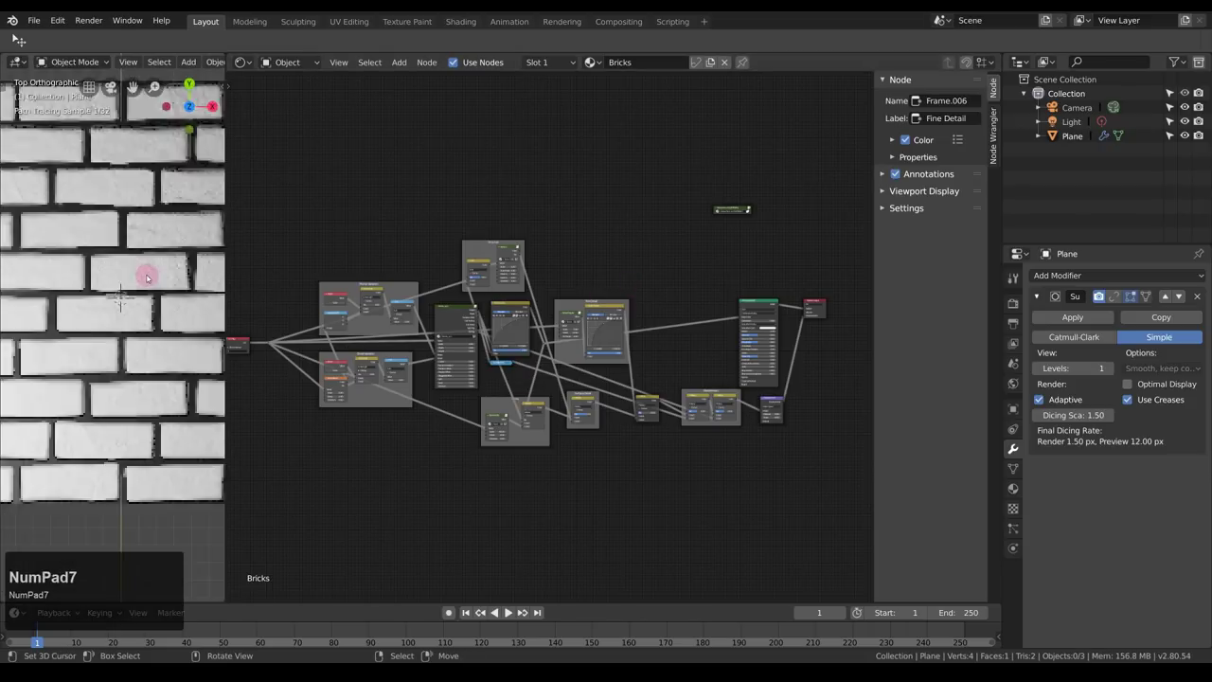
scroll(147, 278, "down", 5)
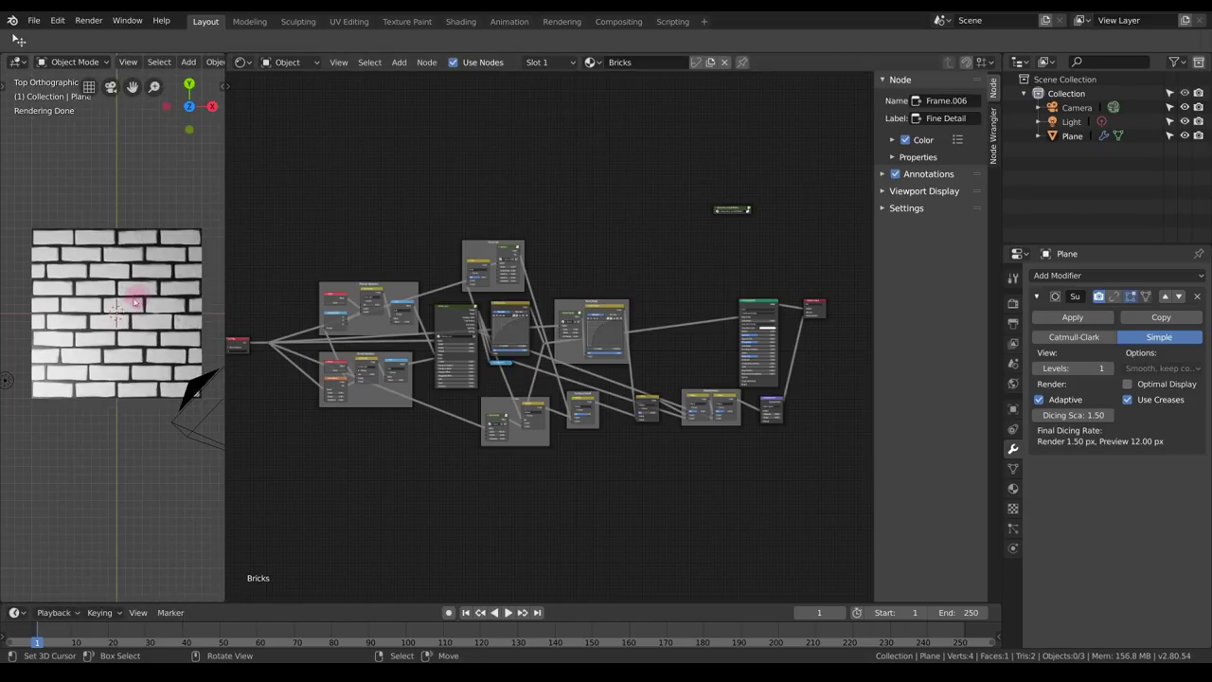
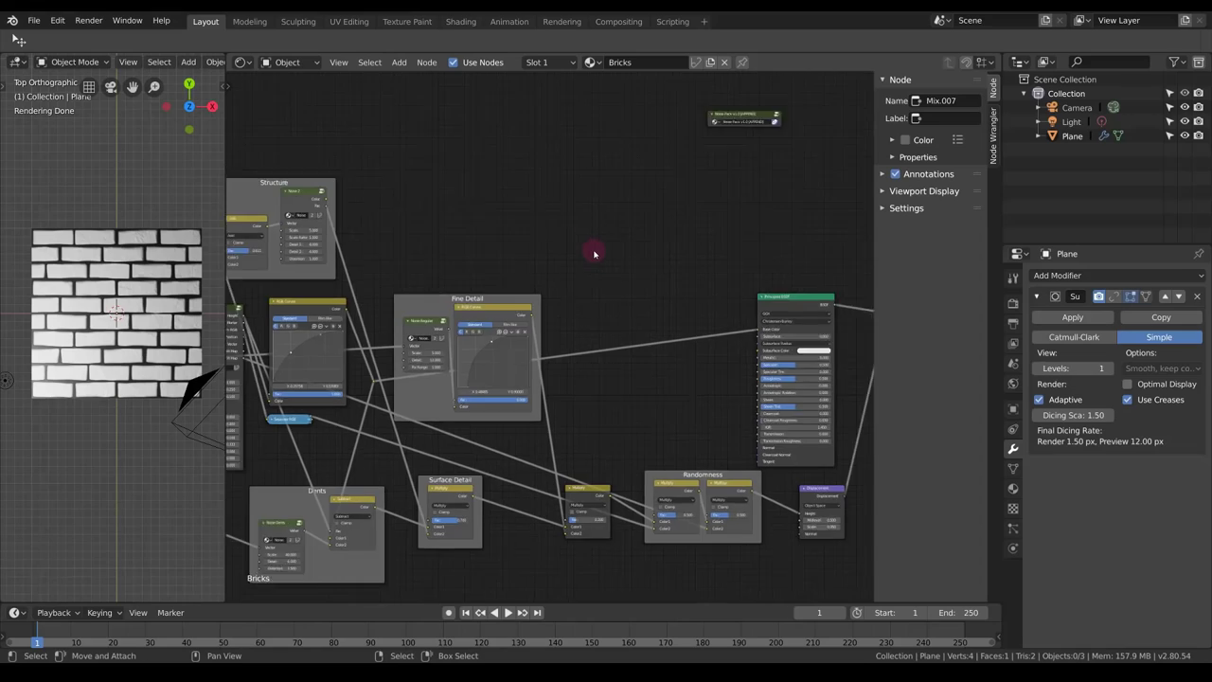
key("Home")
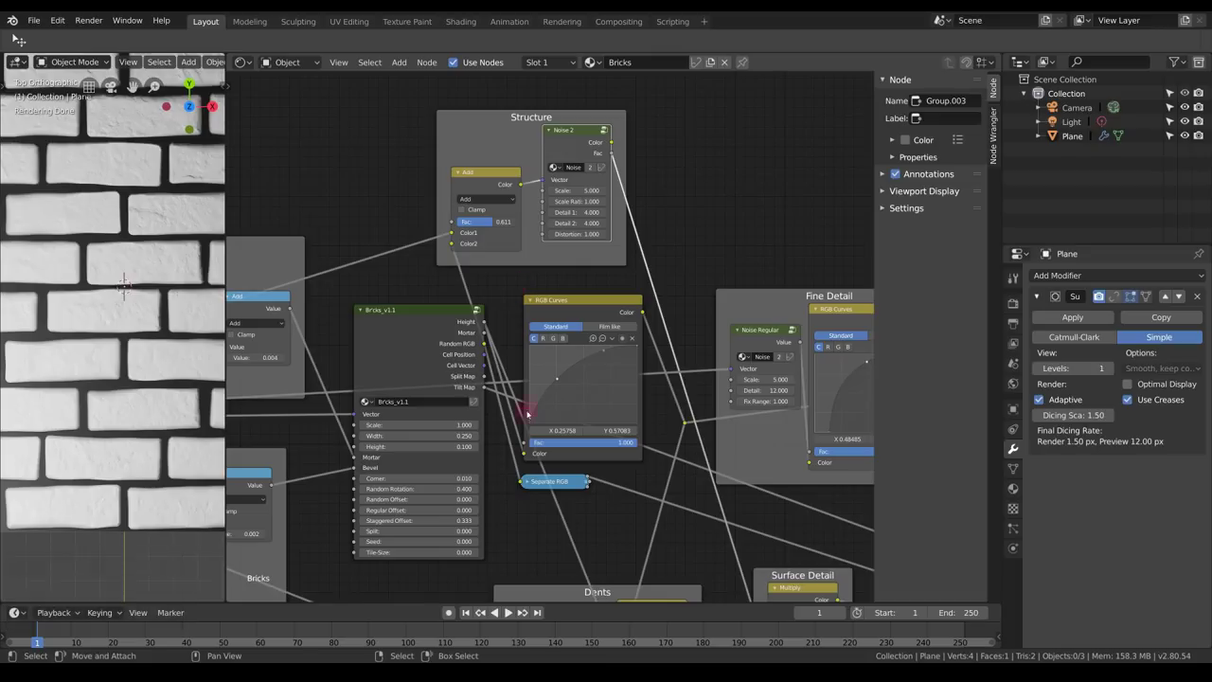
left_click(564, 483, "ctrl+shift")
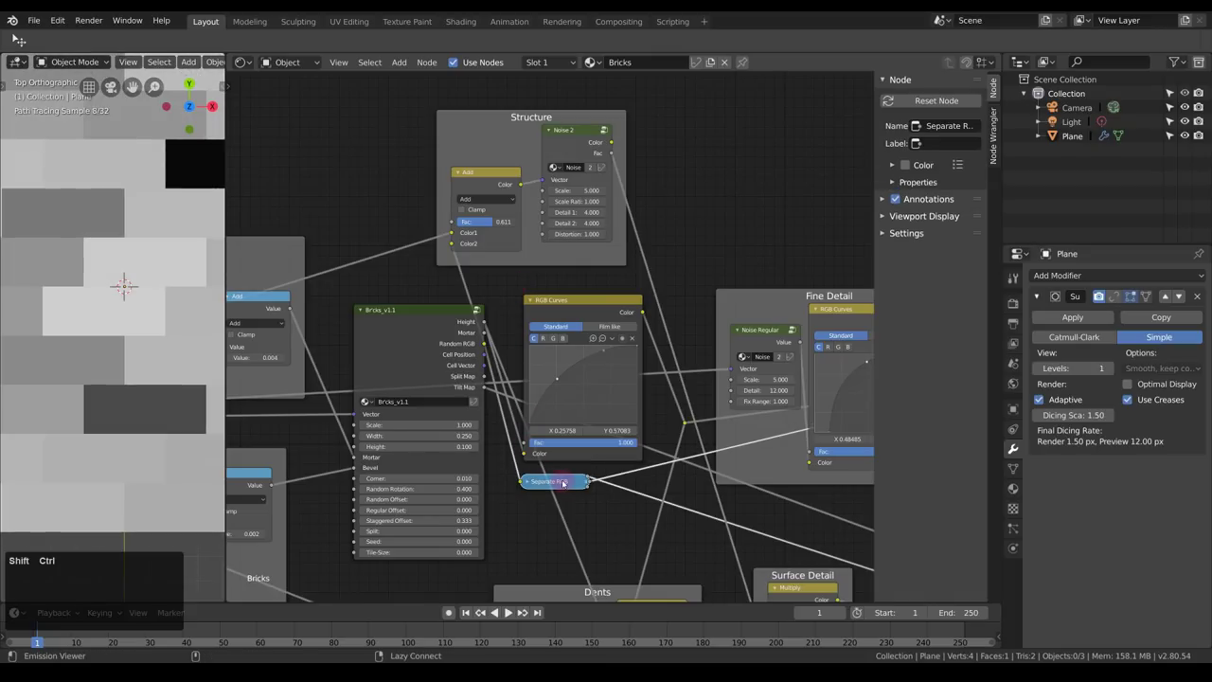
middle_click_drag(674, 165, 668, 176)
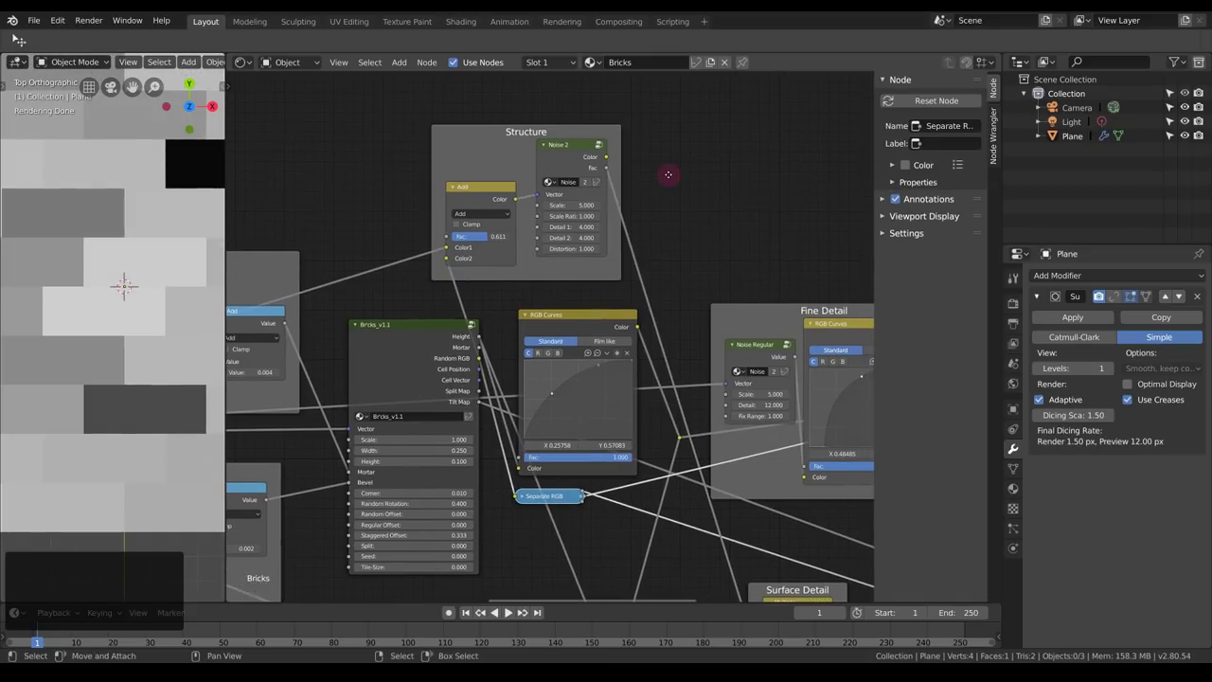
Preview the Color and Fac outputs of the Noise 2 node in the Structure frame on the plane.
left_click(566, 153, "ctrl+shift")
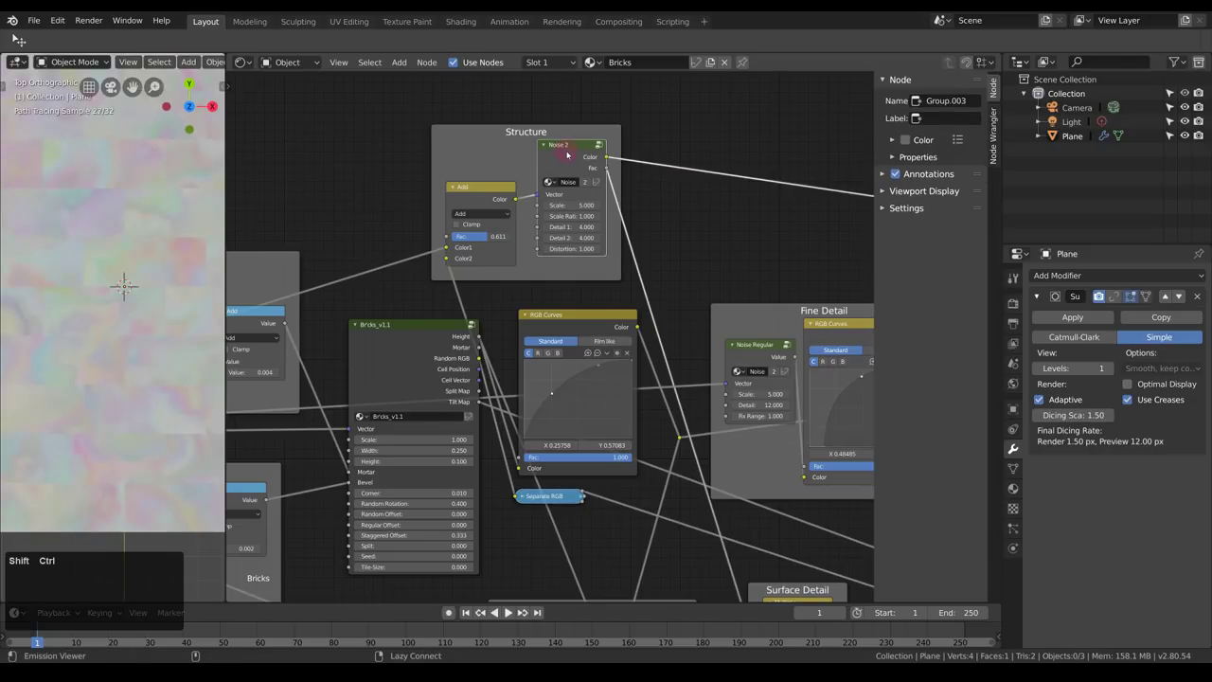
left_click(568, 157, "ctrl+shift")
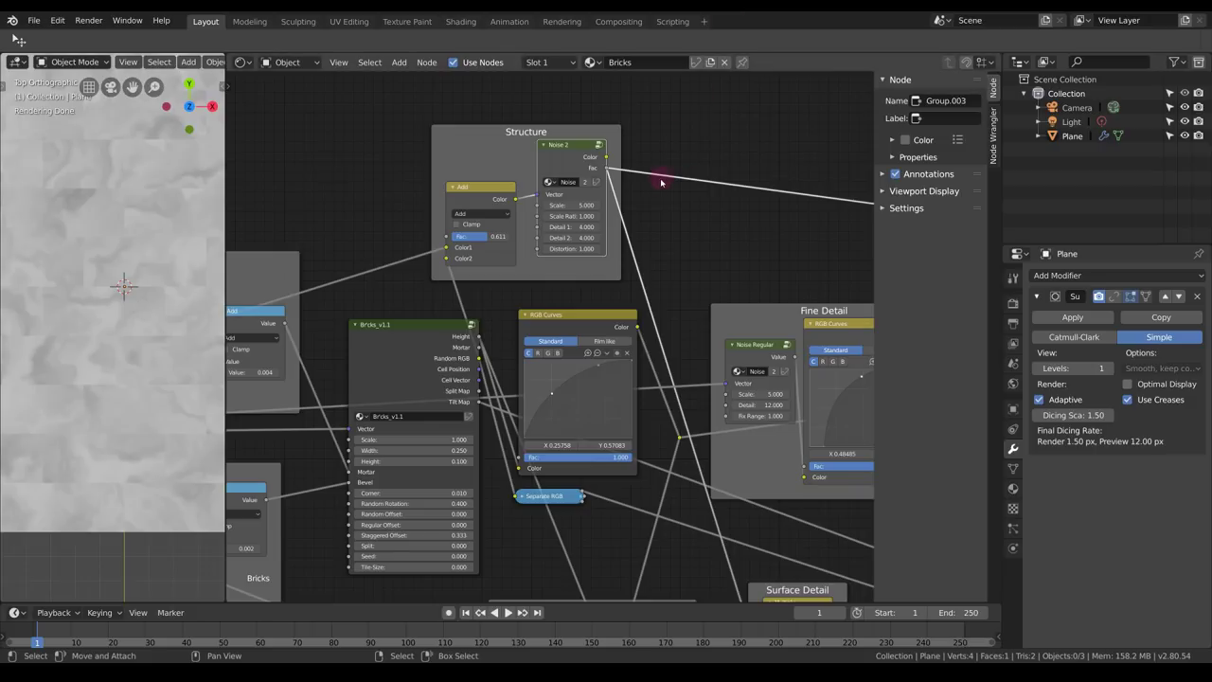
scroll(657, 201, "down", 4)
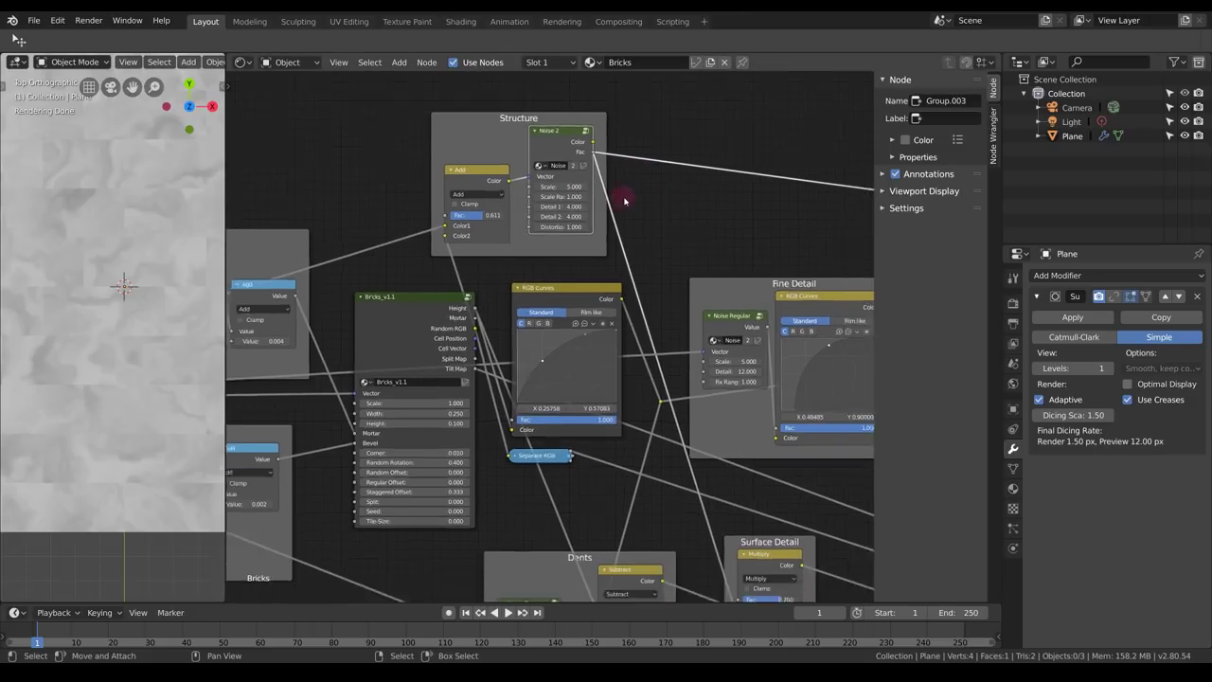
scroll(649, 230, "up", 3)
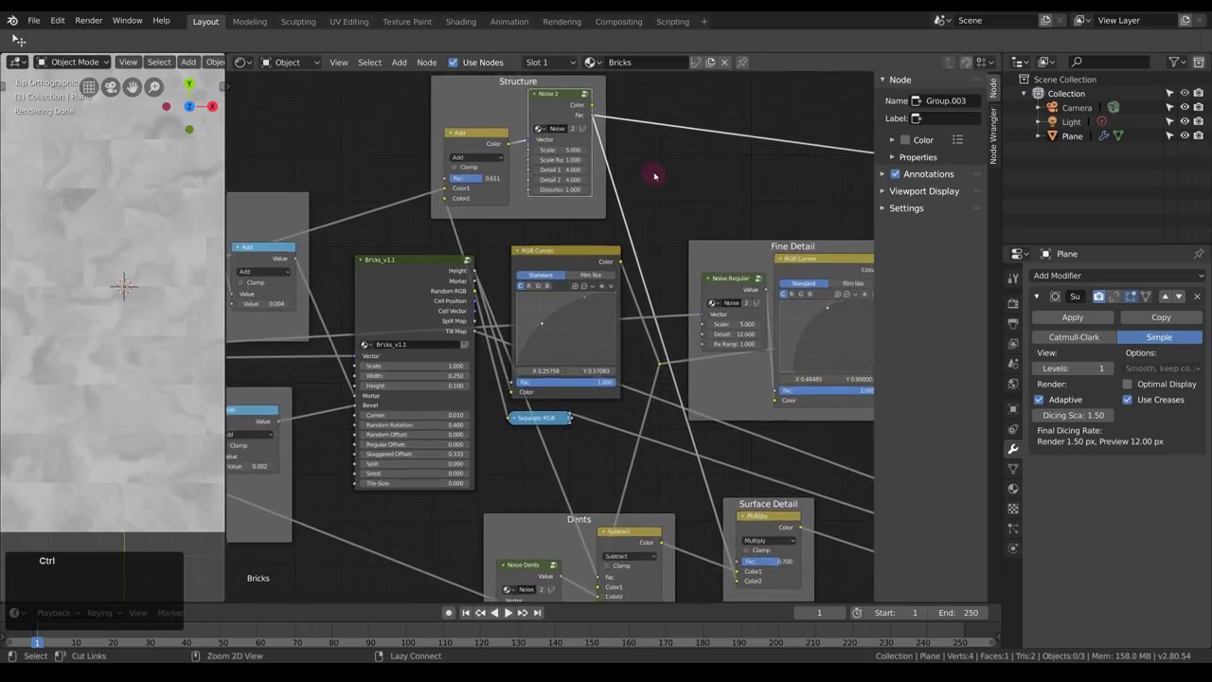
middle_click_drag(587, 242, 559, 274)
key("alt+a")
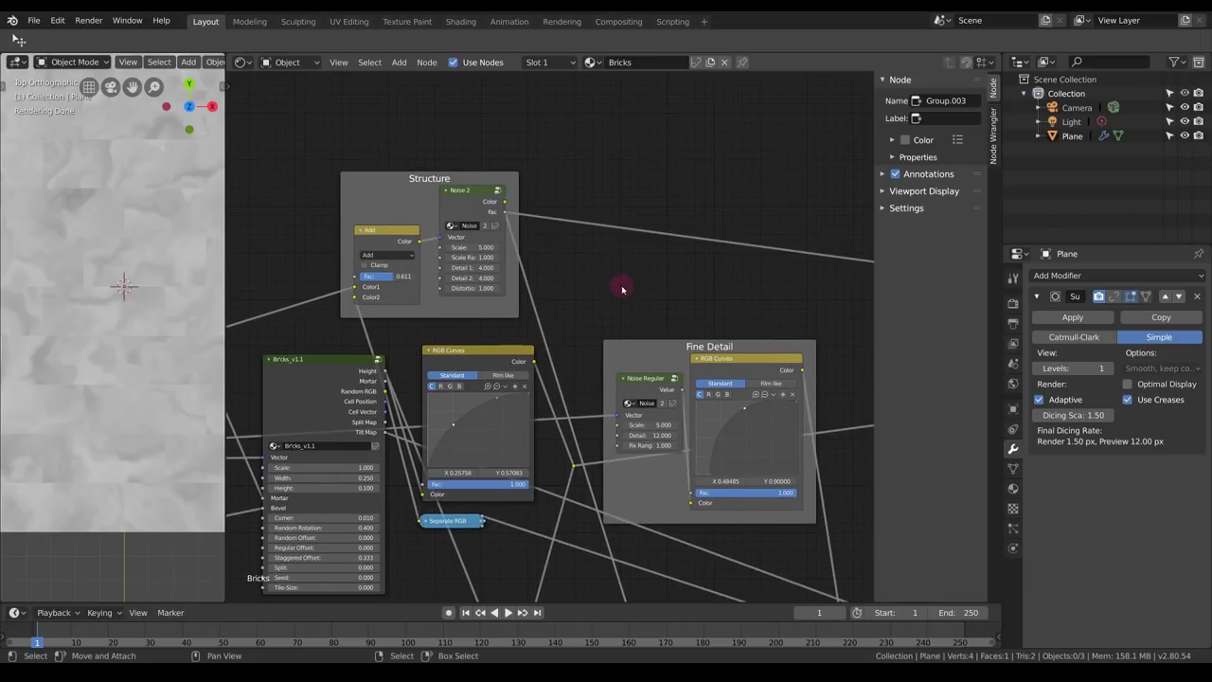
Add a MixRGB node above the Fine Detail frame and drive its Fac with a Separate RGB channel.
key("shift+a")
mouse_move(582, 210)
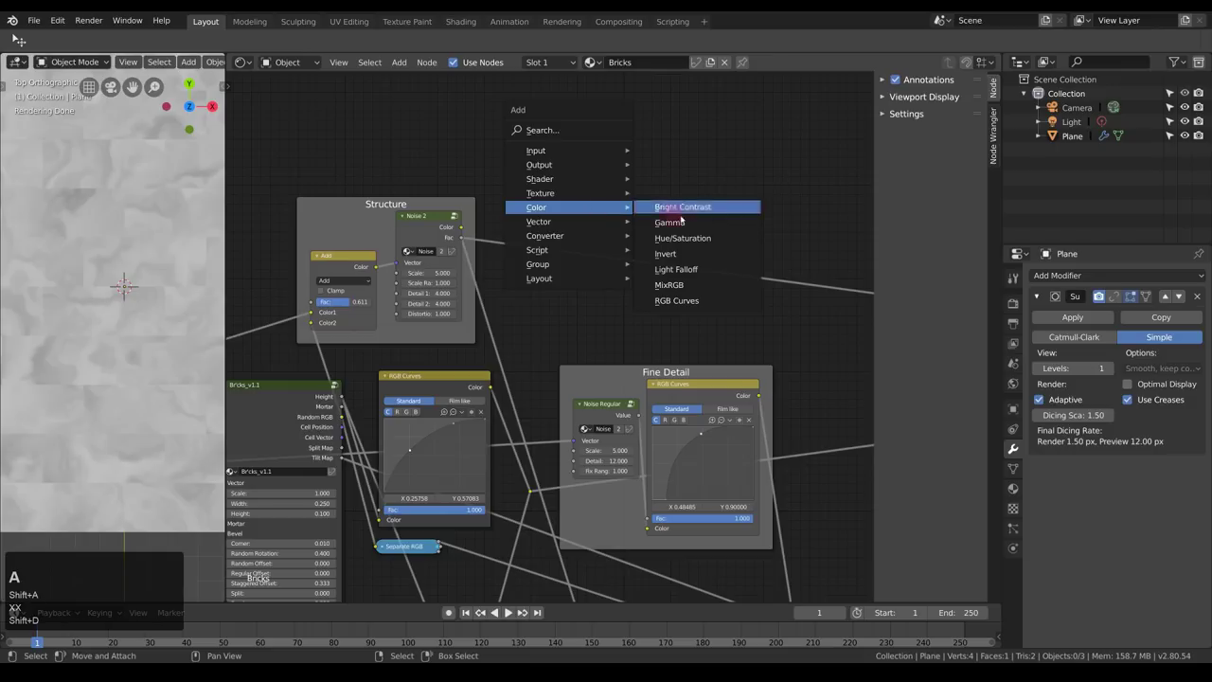
left_click(672, 284)
left_click(611, 137)
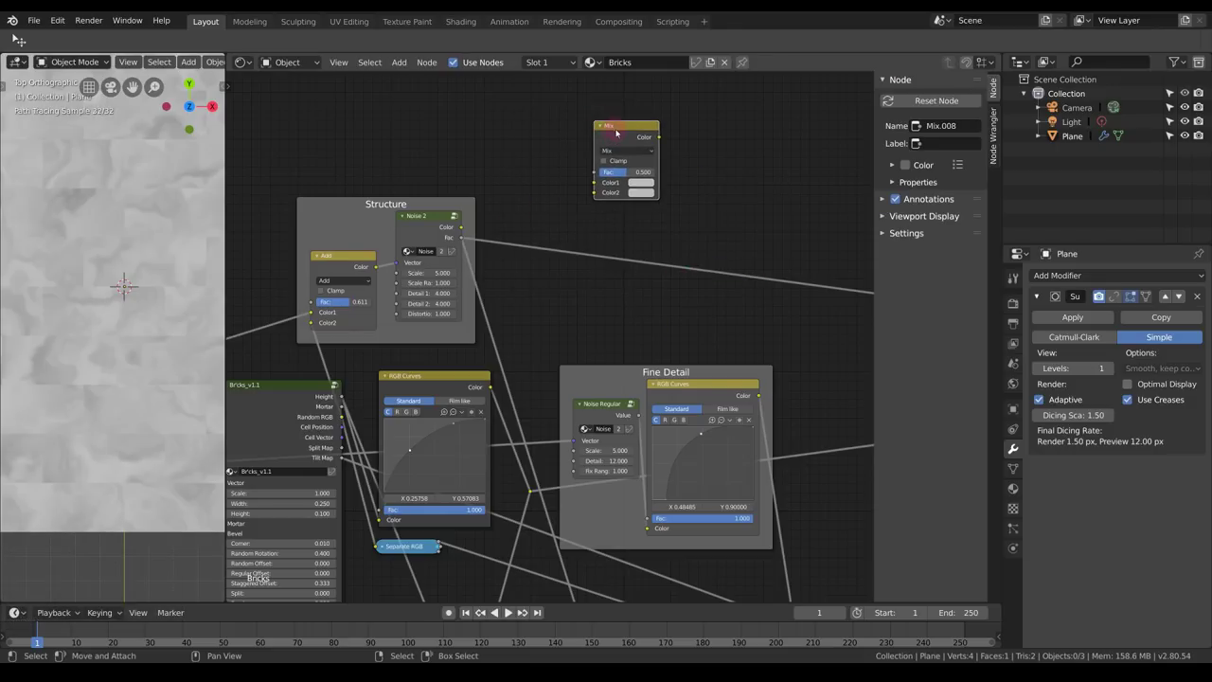
left_click_drag(615, 131, 625, 159)
middle_click_drag(598, 174, 591, 156)
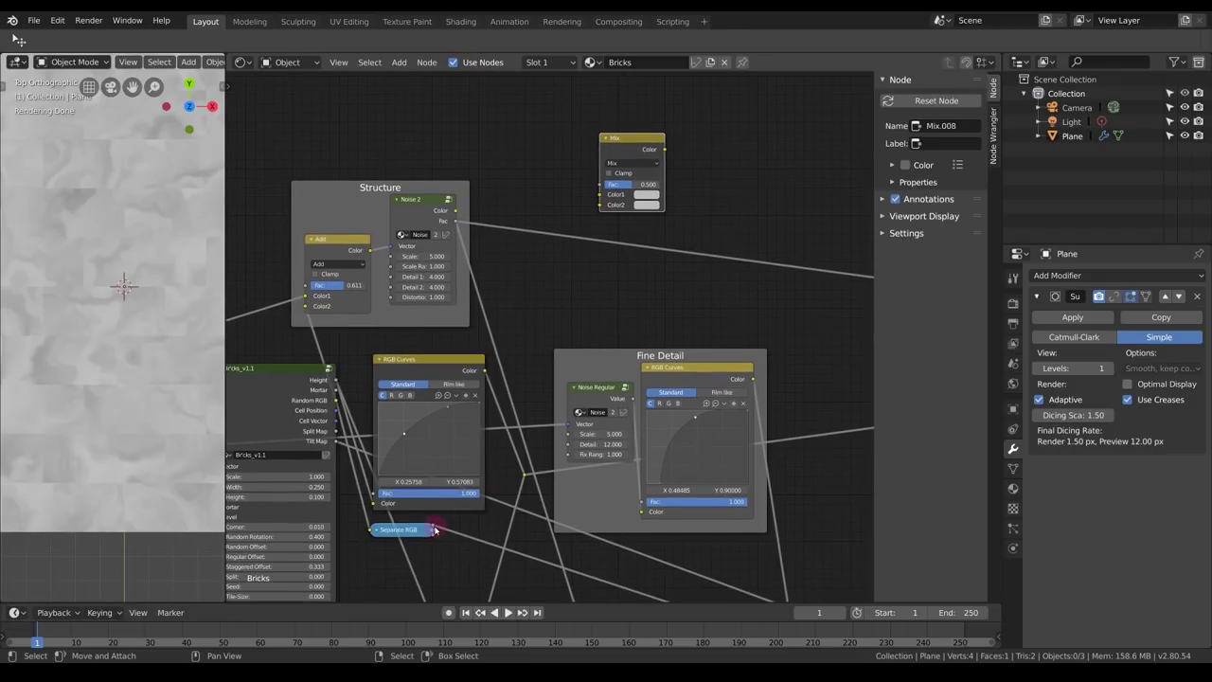
left_click_drag(433, 529, 607, 186)
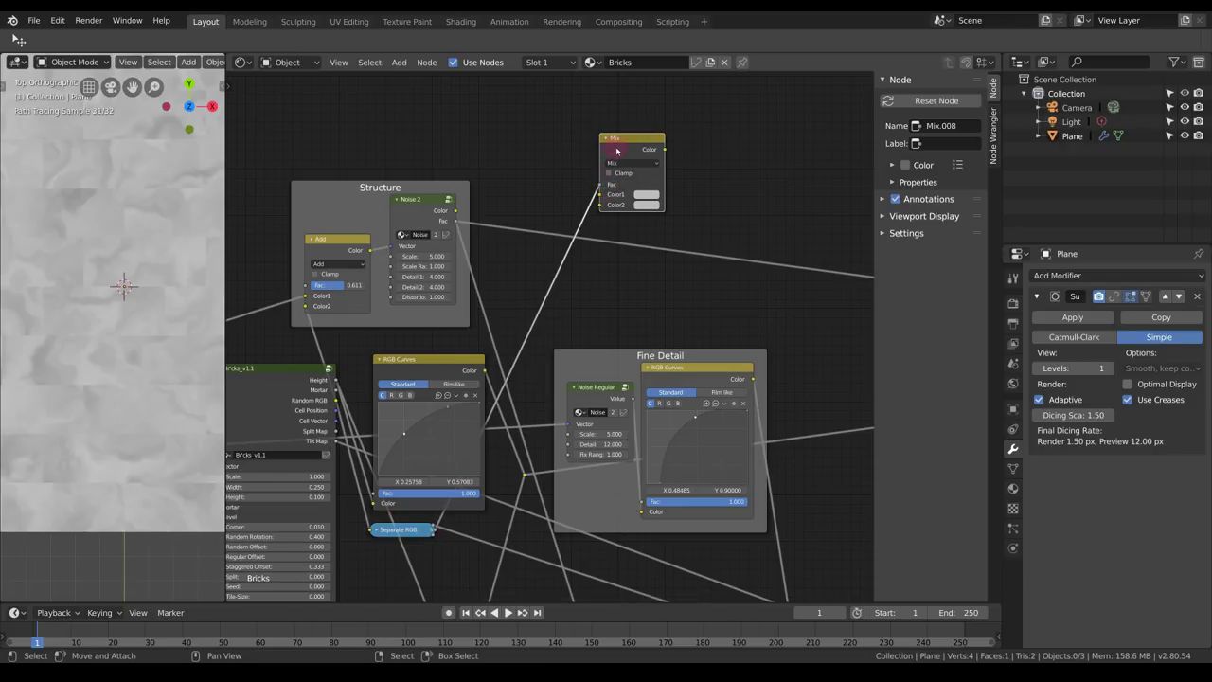
Duplicate the Mix node beside the first one and connect another Separate RGB channel to its Fac.
key("shift+d")
left_click(730, 178)
left_click_drag(437, 538, 792, 202)
Add a third Mix node combining the first two as Color1 and Color2, with the Noise 2 Fac output as its factor.
key("shift+d")
left_click(807, 144)
left_click(662, 149)
left_click_drag(819, 140, 803, 116)
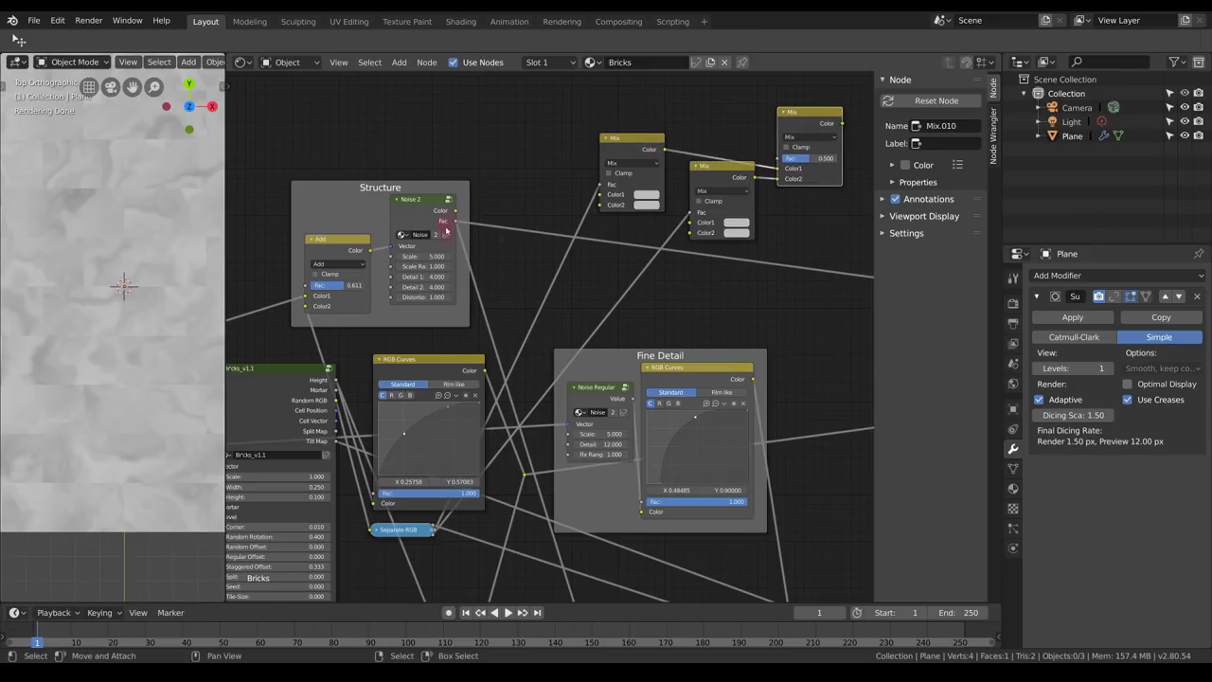
left_click_drag(453, 221, 784, 158)
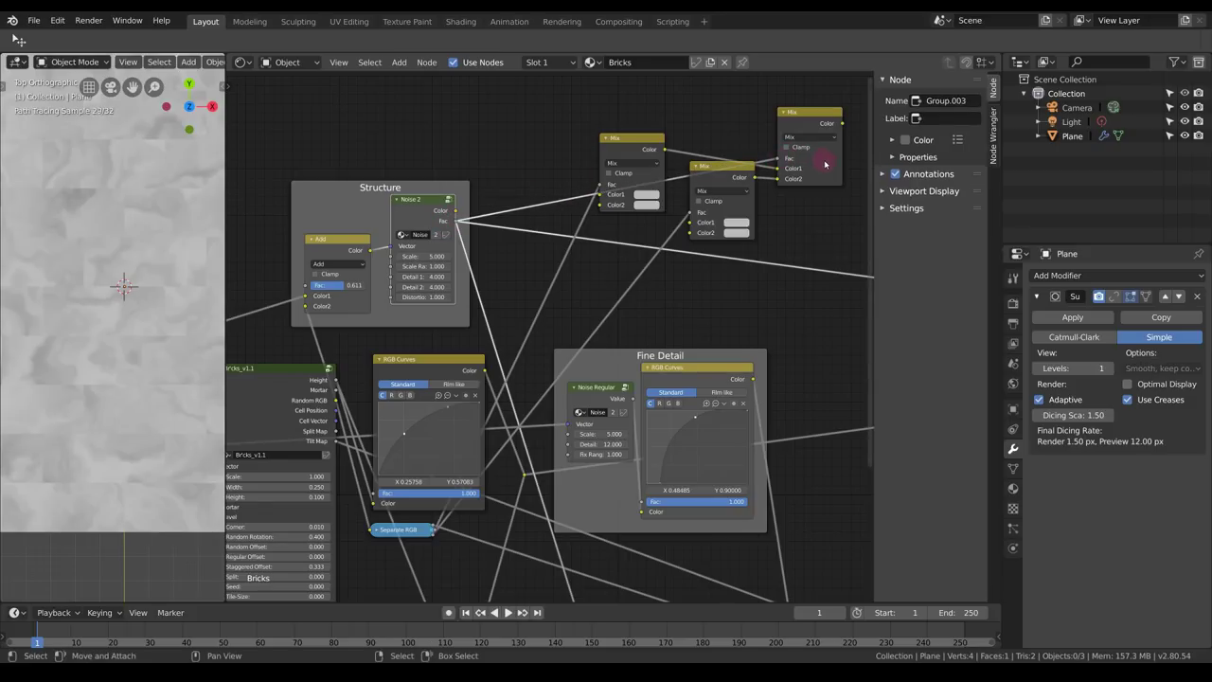
Enclose the three new Mix nodes in a frame labelled "Brick Color".
middle_click_drag(824, 165, 686, 264)
right_click_drag(486, 168, 739, 356)
middle_click_drag(739, 356, 776, 331)
key("shift+p")
left_click(926, 144)
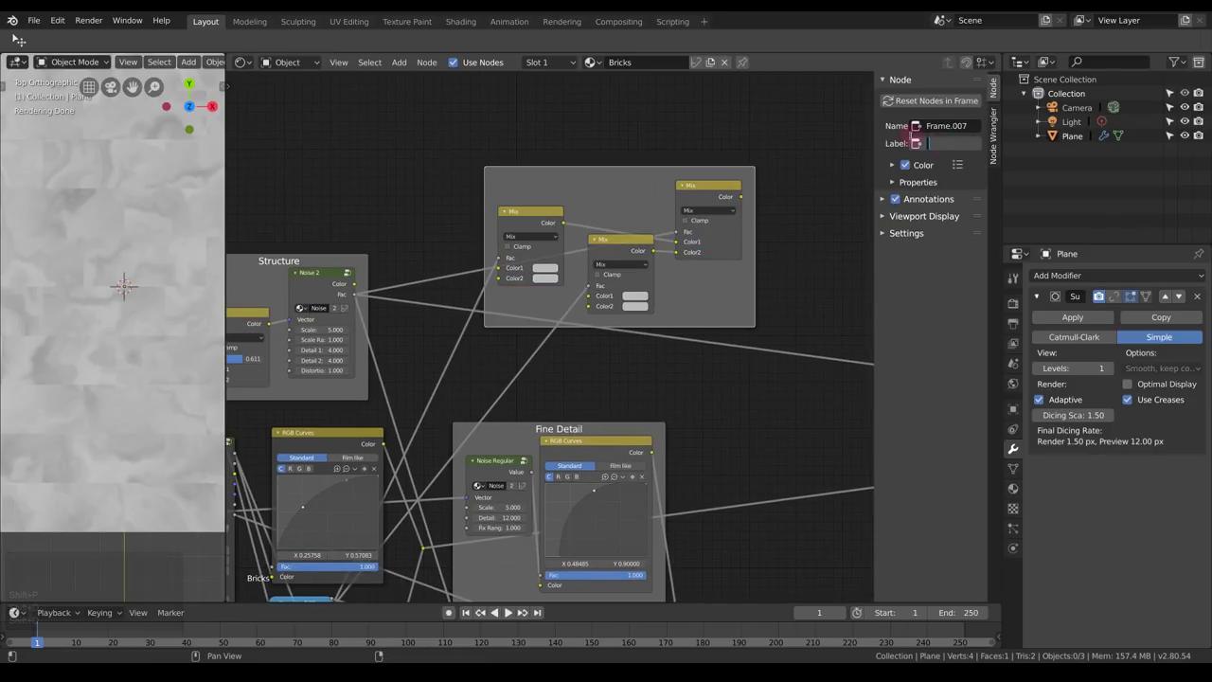
type("B")
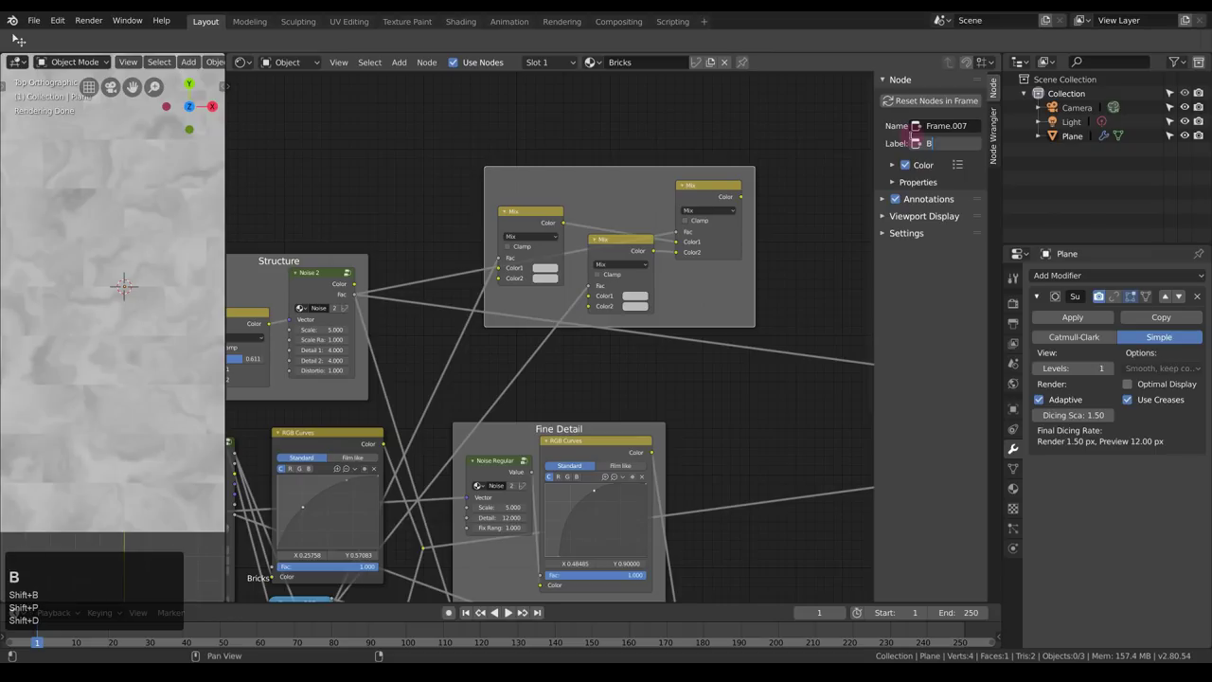
type("rick Color")
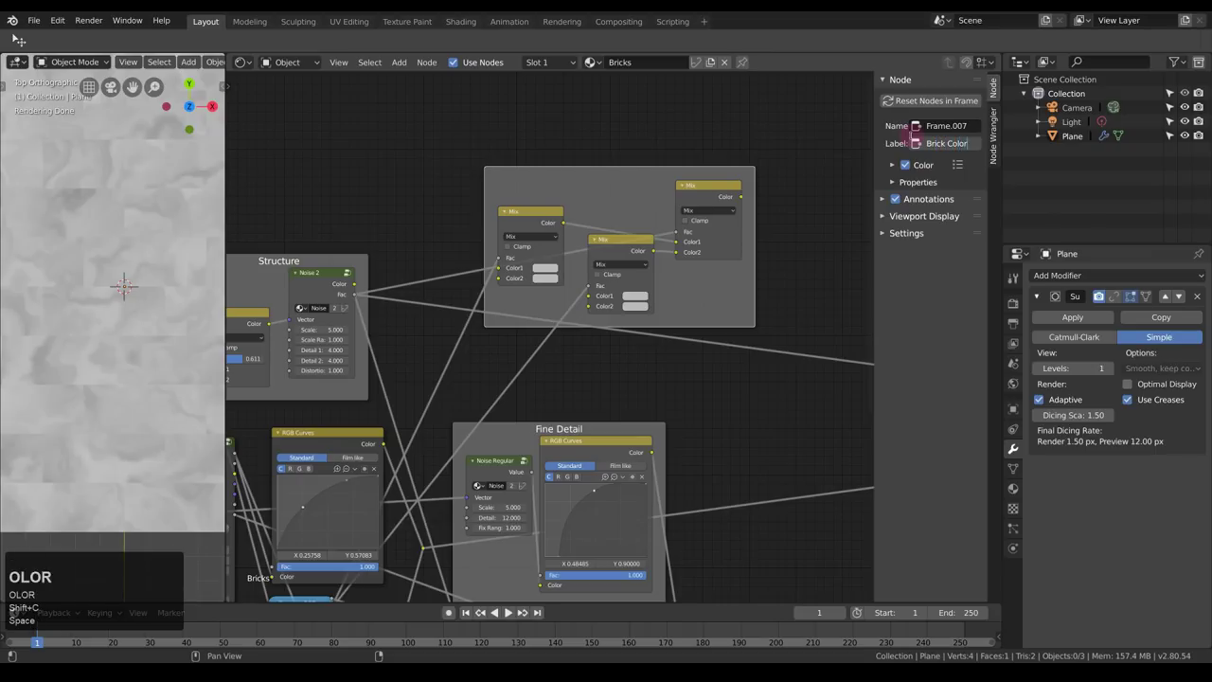
key("Return")
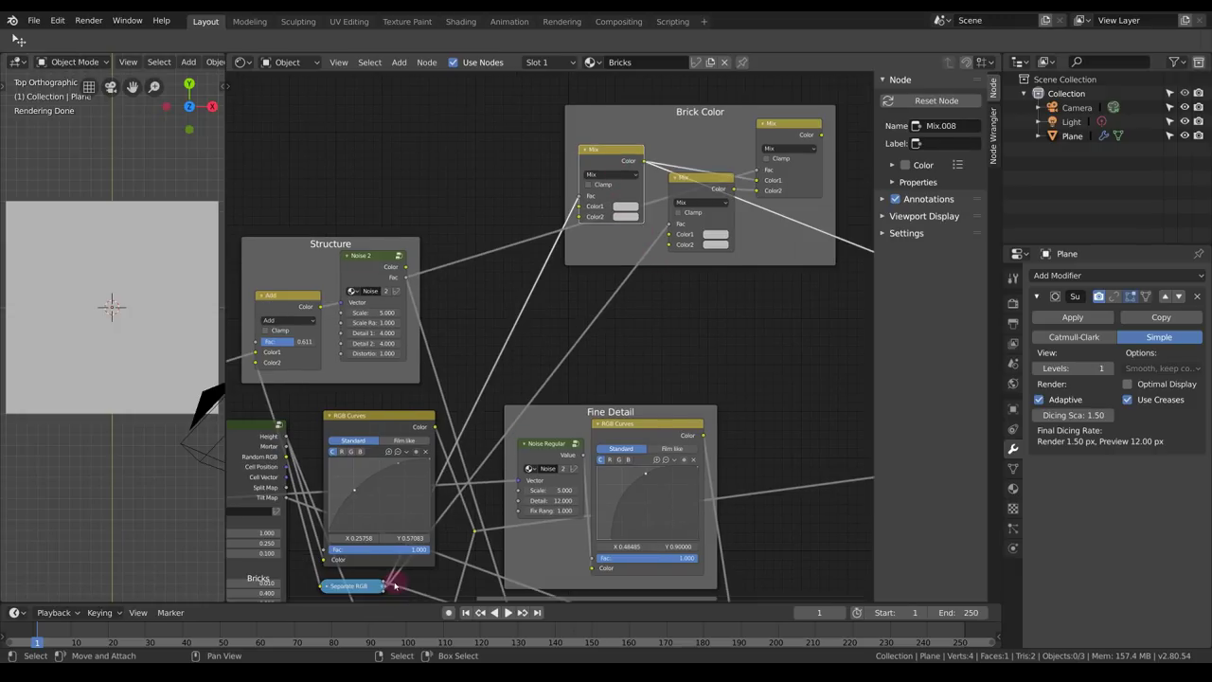
Set the first Mix node's Color1 to dark reddish brown (about H 0.027, S 0.756, V 0.127) and Color2 to orange-brown (about H 0.096, S 0.753, V 0.473).
left_click(619, 231)
left_click(630, 206)
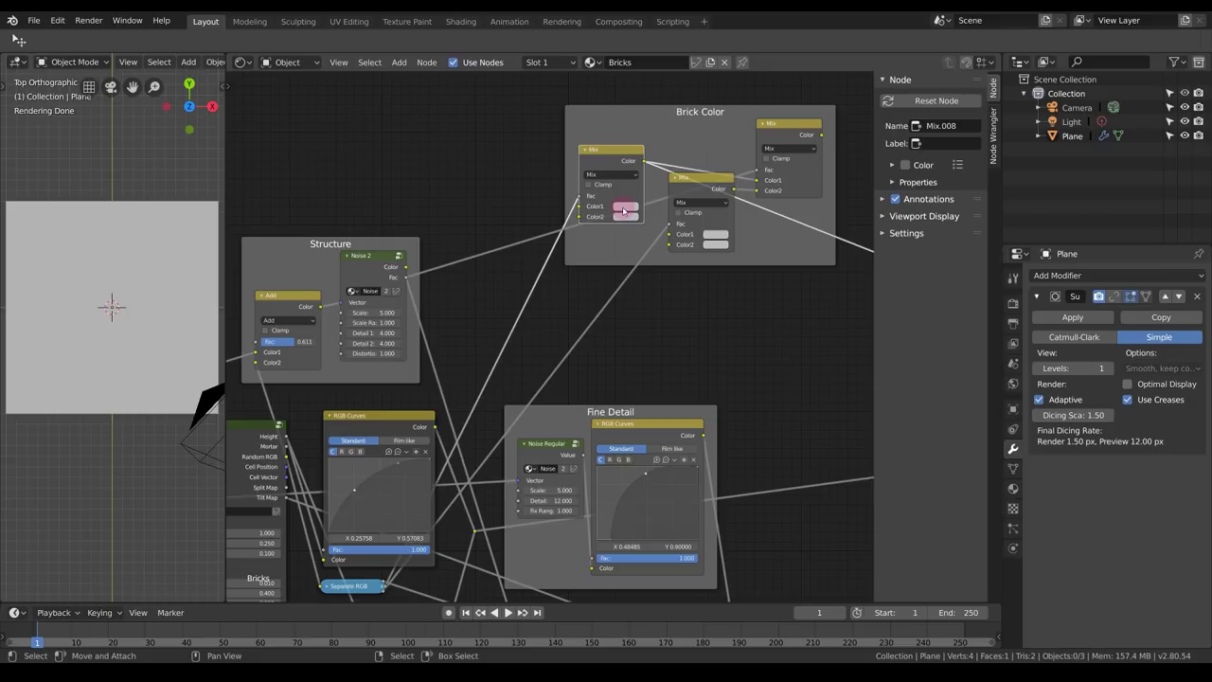
left_click(623, 208)
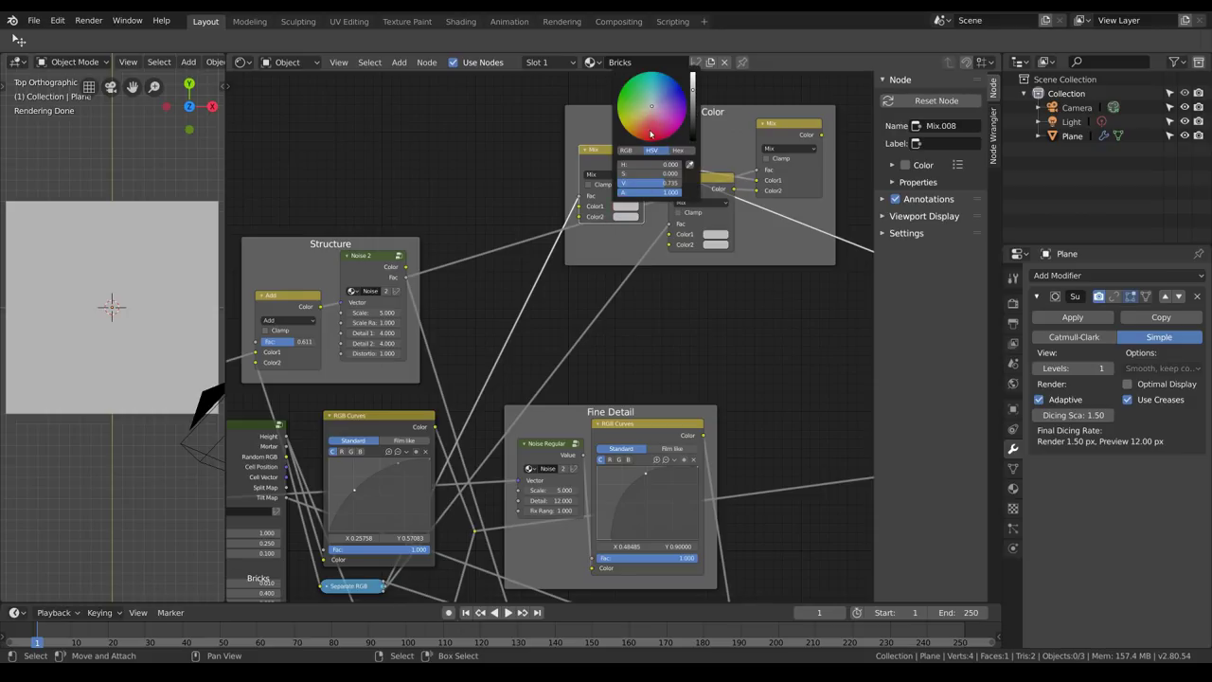
left_click(650, 133)
left_click_drag(693, 95, 693, 131)
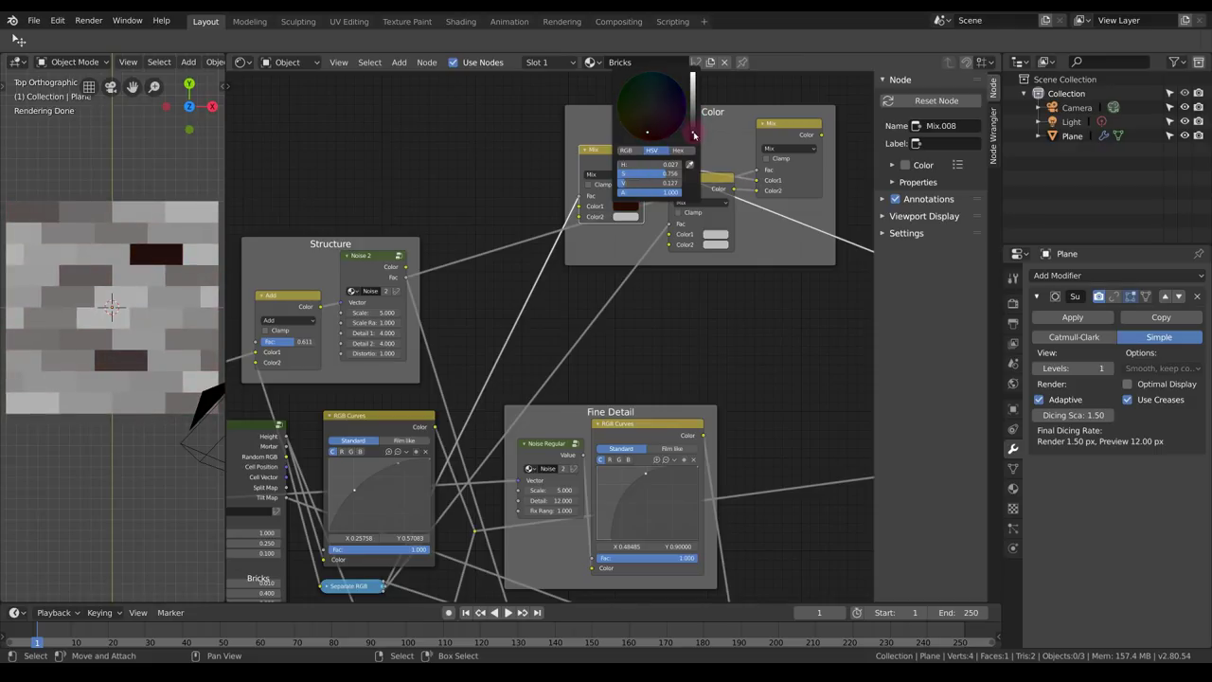
left_click(623, 217)
left_click(641, 140)
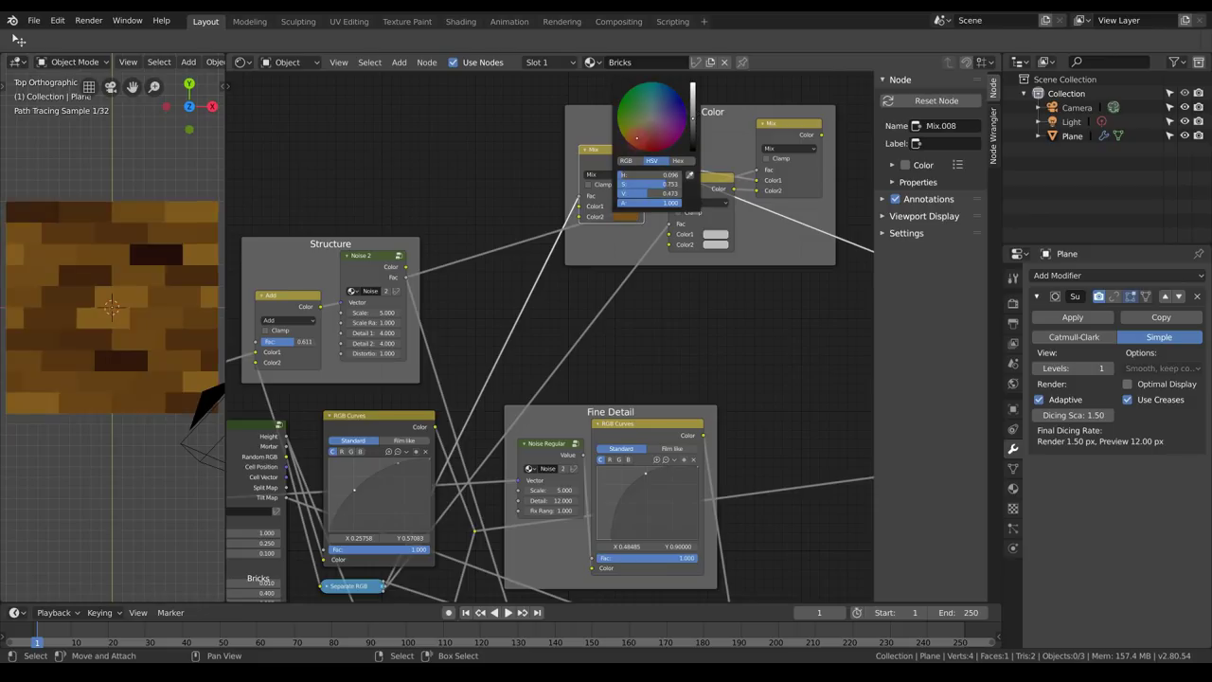
middle_click_drag(690, 275, 689, 294)
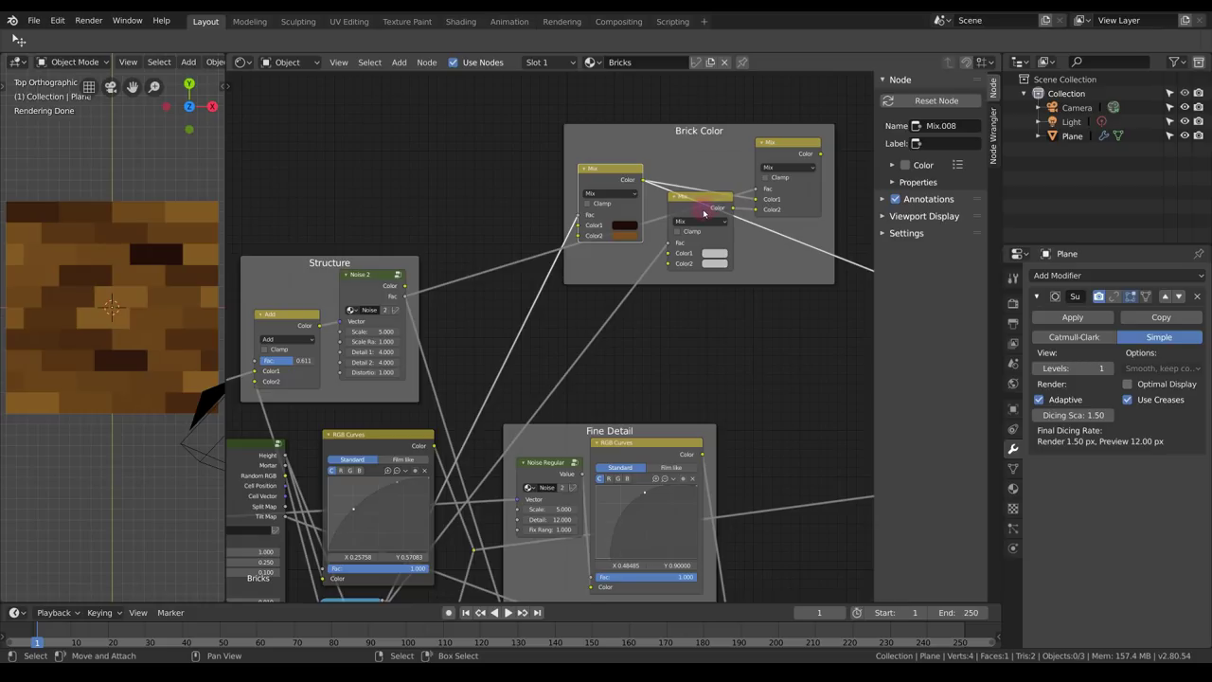
Preview the second Mix node on the plane and expand the Separate RGB node to check the channel links to the Mix factors.
left_click(704, 210, "ctrl+shift")
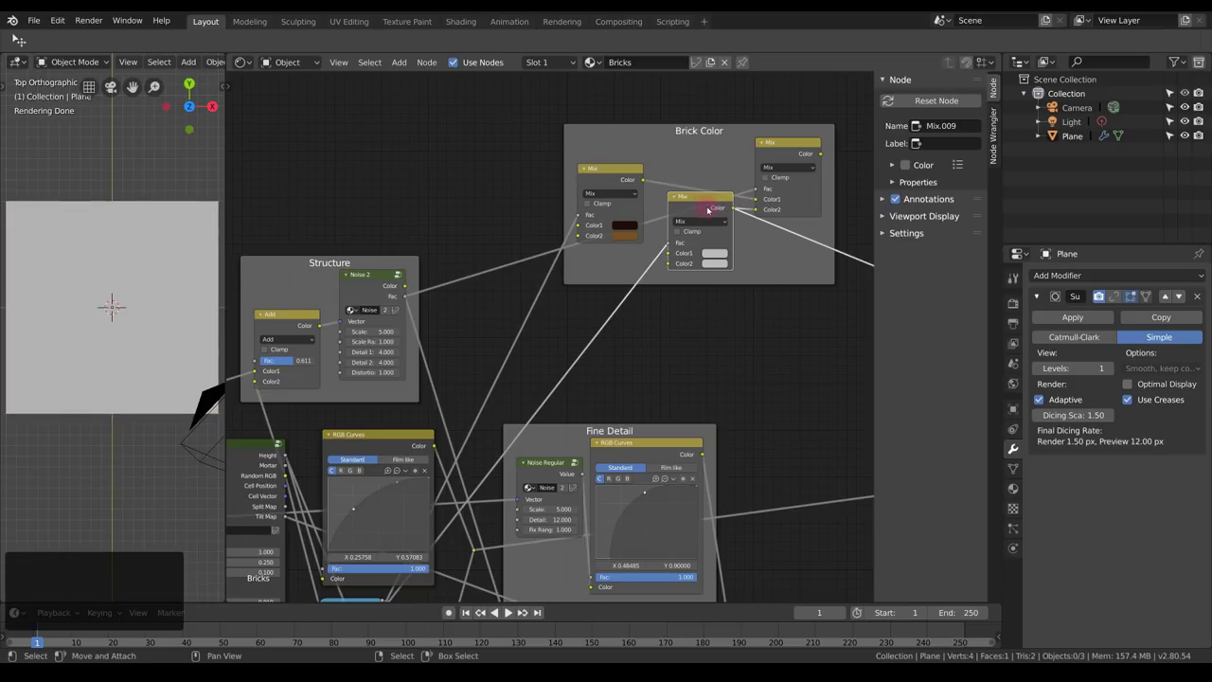
middle_click_drag(661, 283, 647, 218)
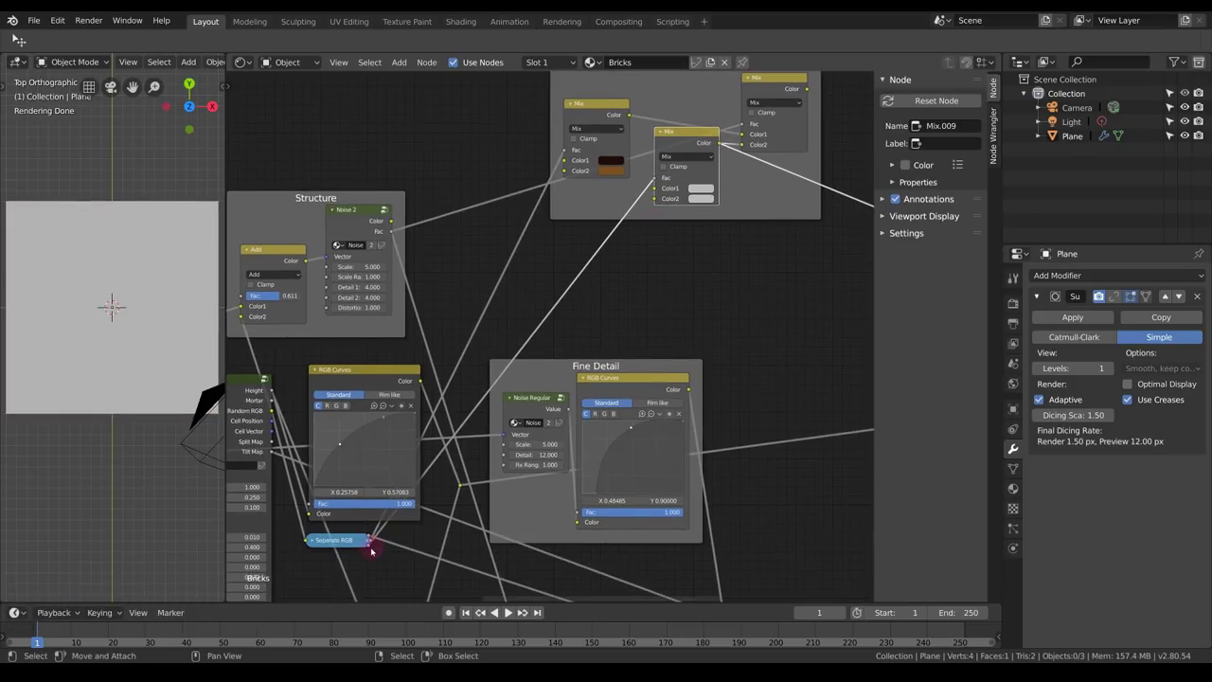
left_click_drag(368, 545, 631, 208)
middle_click_drag(644, 265, 636, 284)
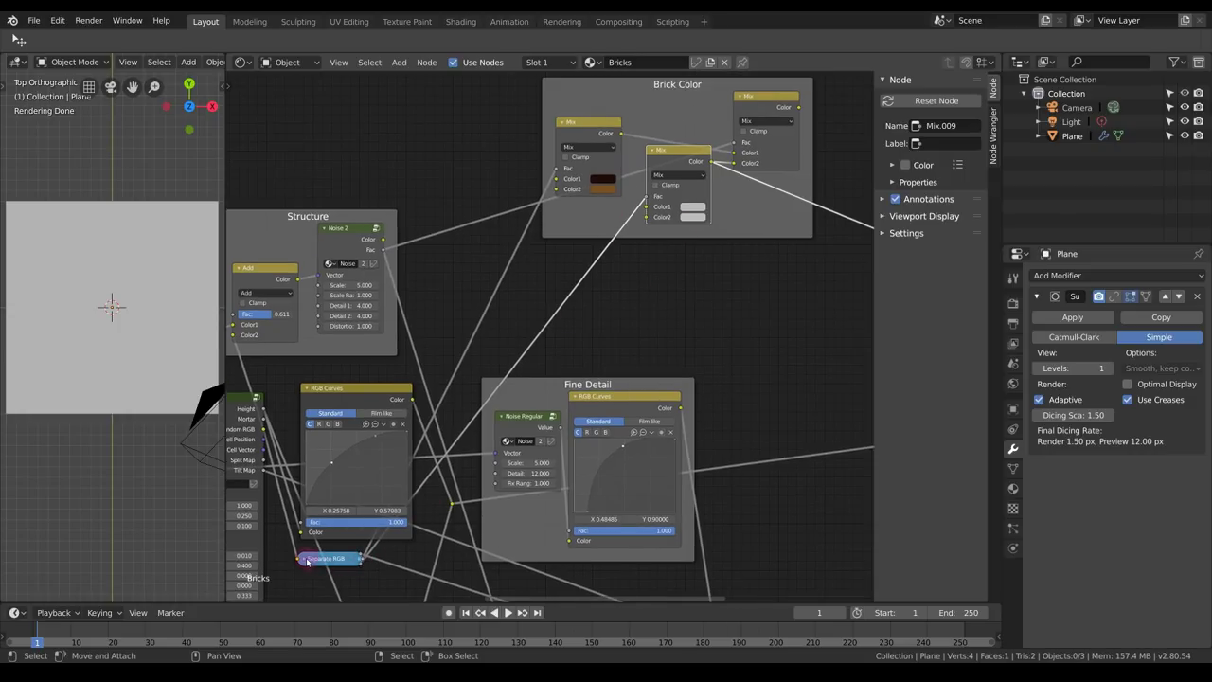
left_click(306, 561)
key("h")
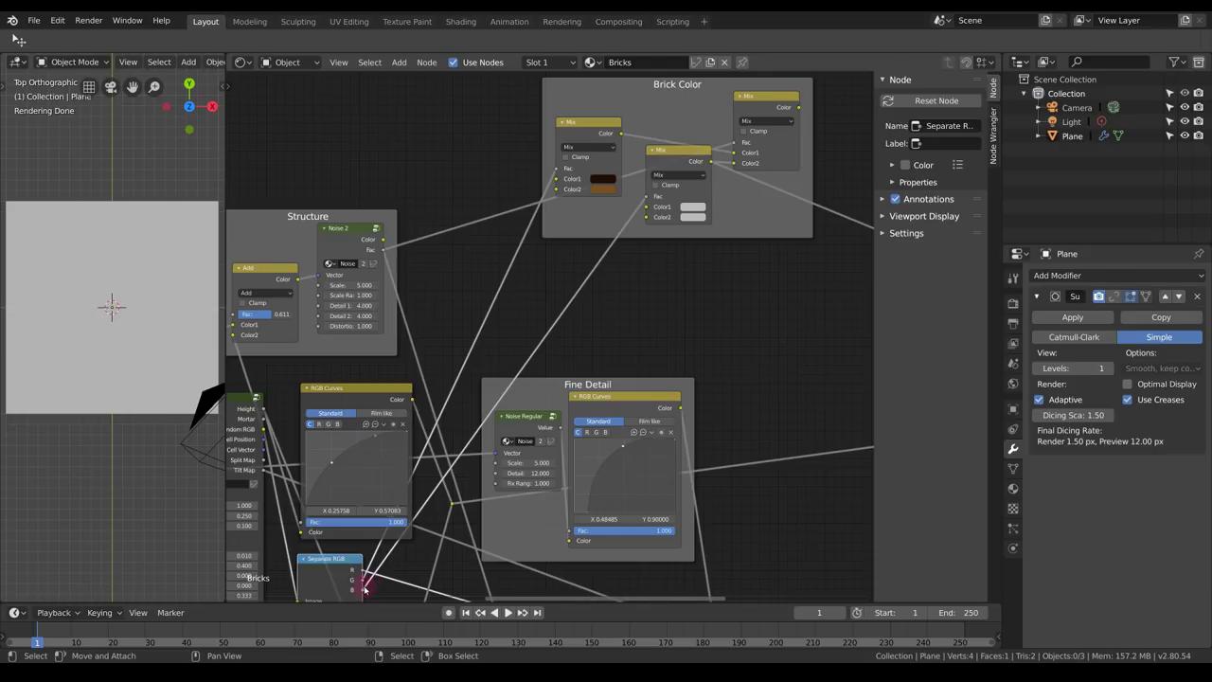
middle_click_drag(371, 574, 365, 549)
middle_click_drag(557, 287, 568, 401)
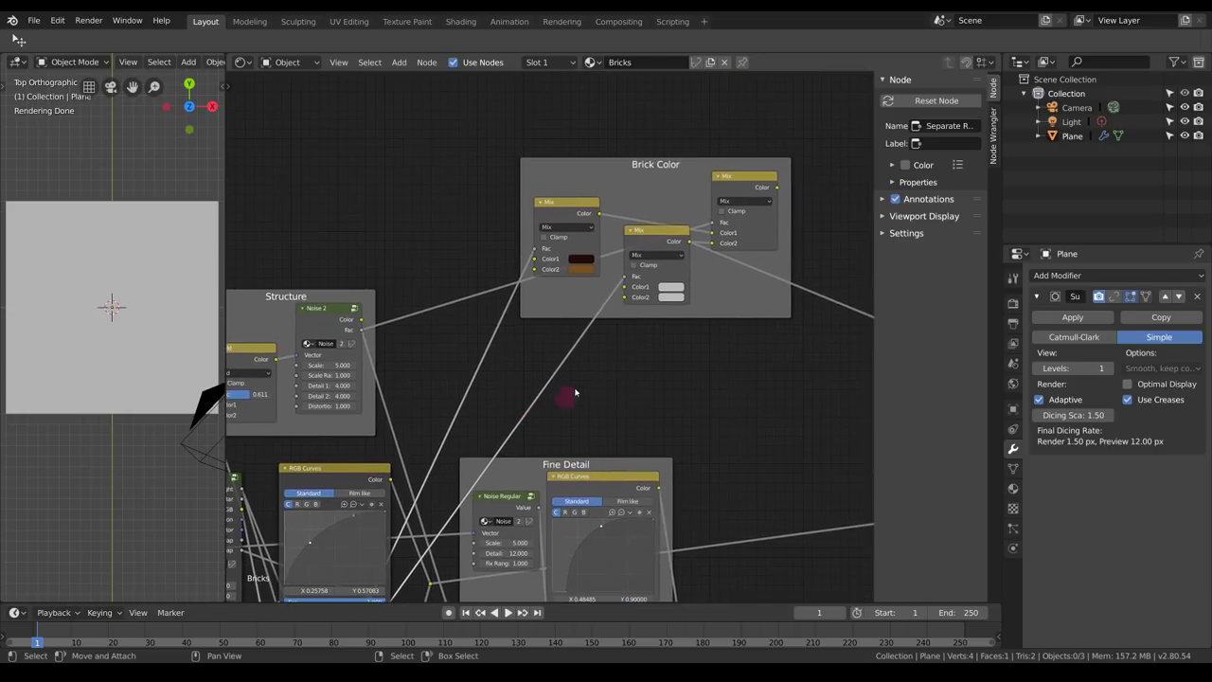
Set the second Mix node's Color1 to dark maroon (about S 0.53, V 0.15) and Color2 to a darkened muted red (about H 0.018, S 0.431).
left_click(670, 244)
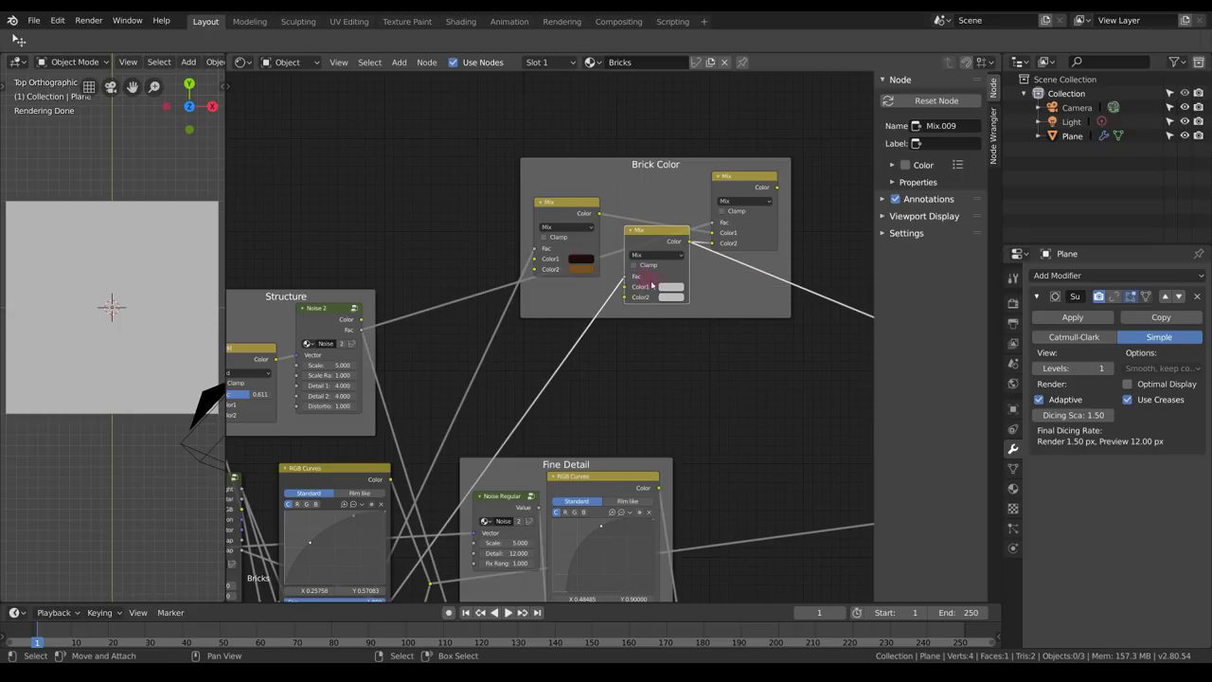
left_click(669, 287)
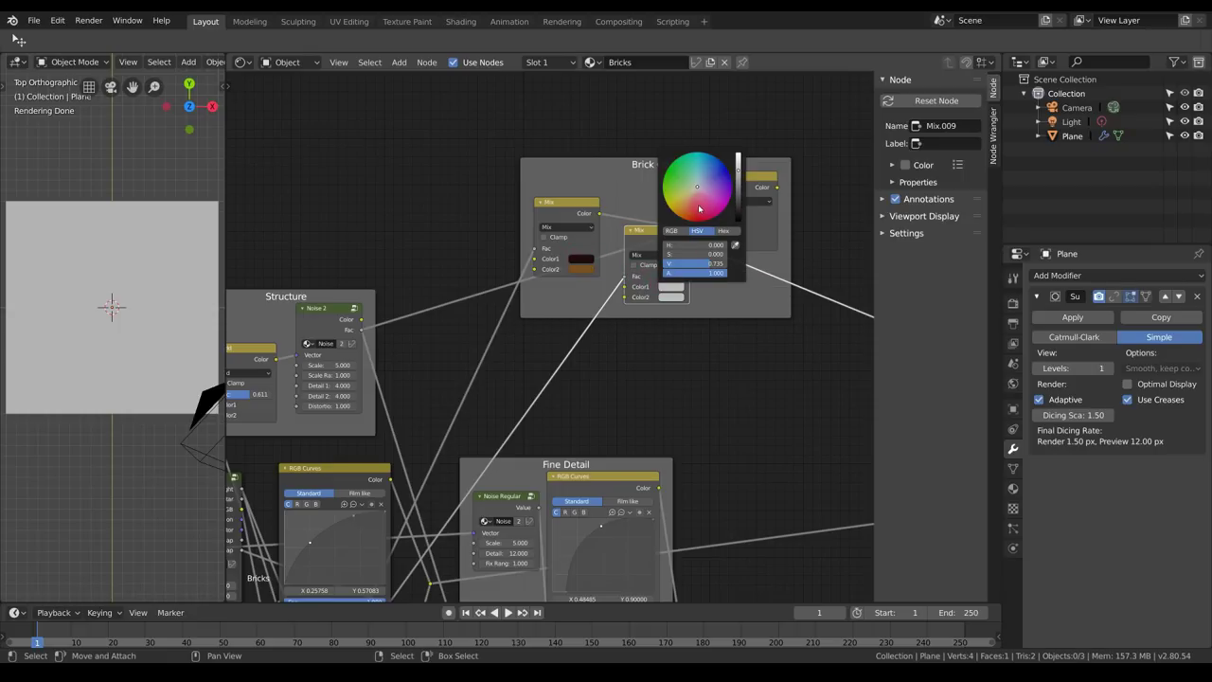
left_click(699, 209)
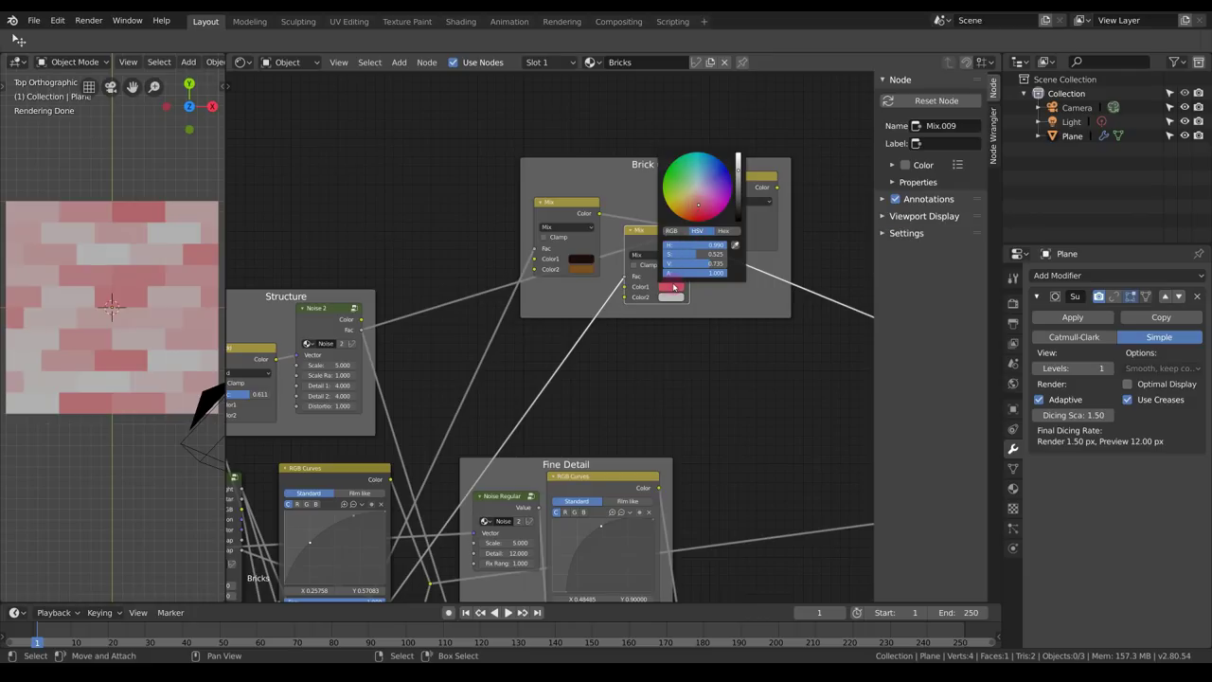
left_click_drag(738, 172, 738, 210)
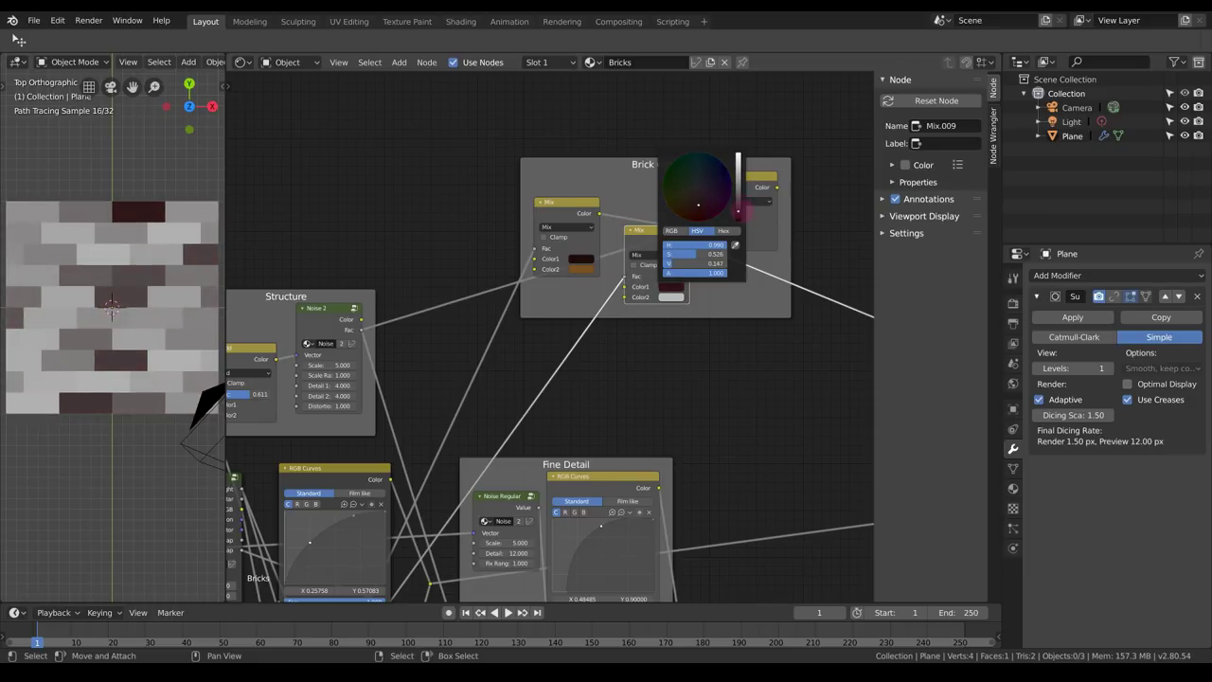
left_click(673, 299)
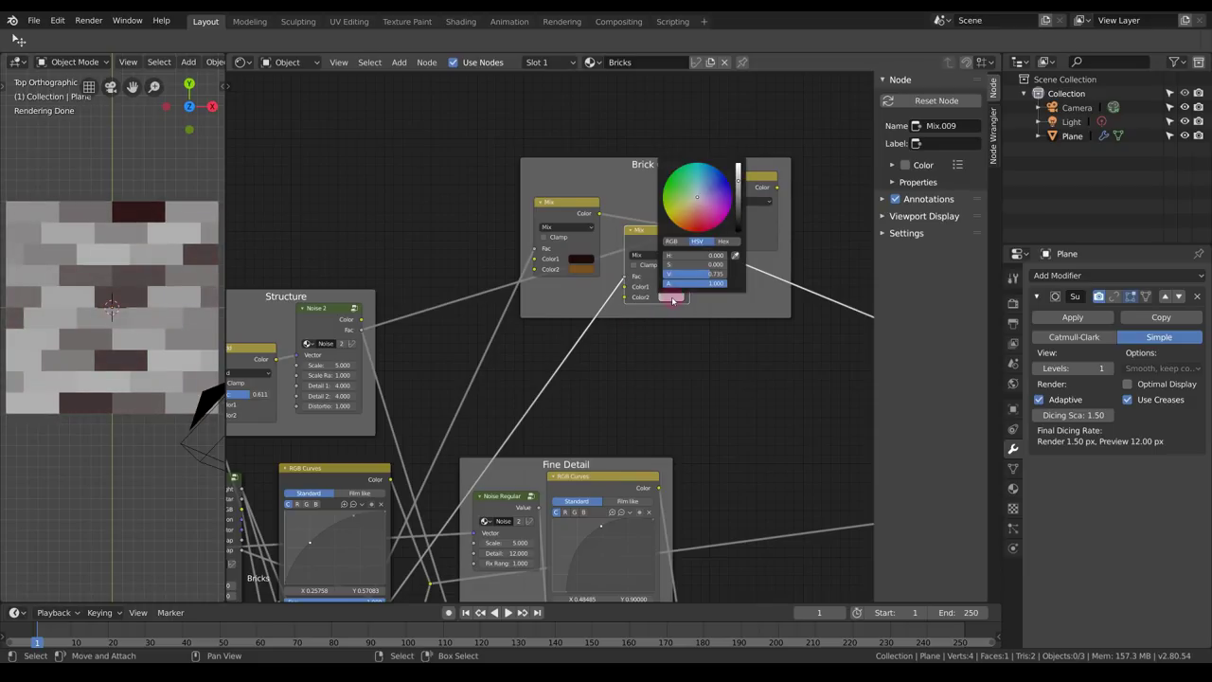
left_click(695, 218)
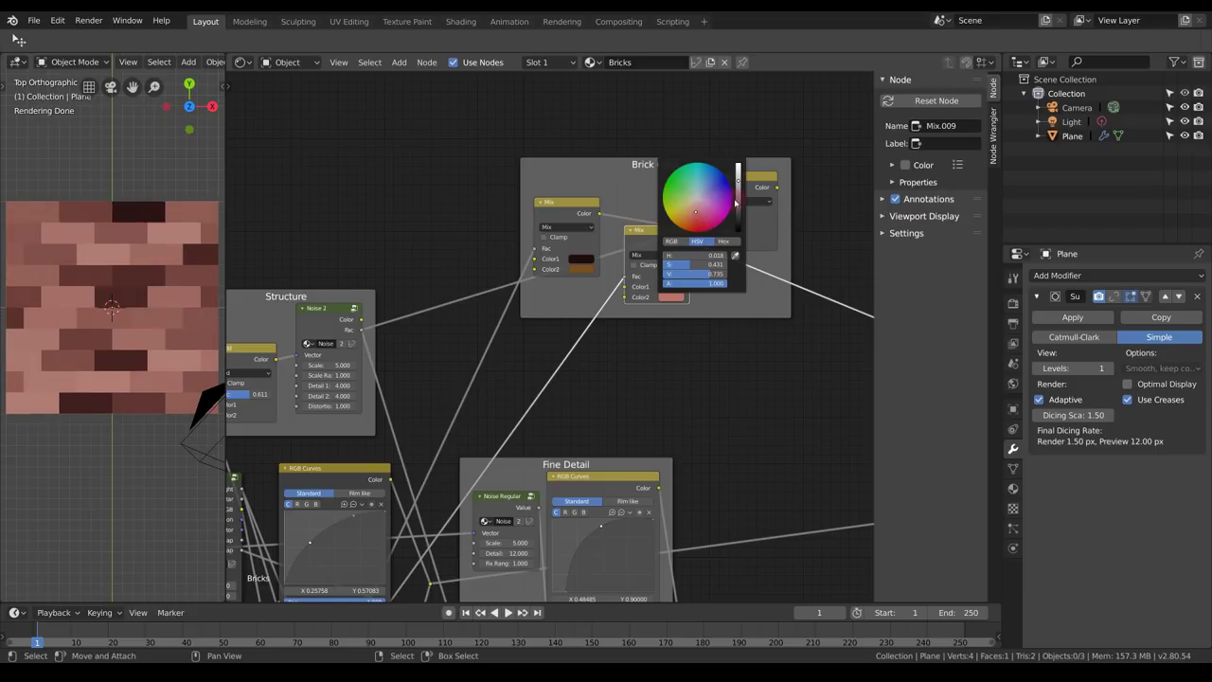
left_click(740, 195)
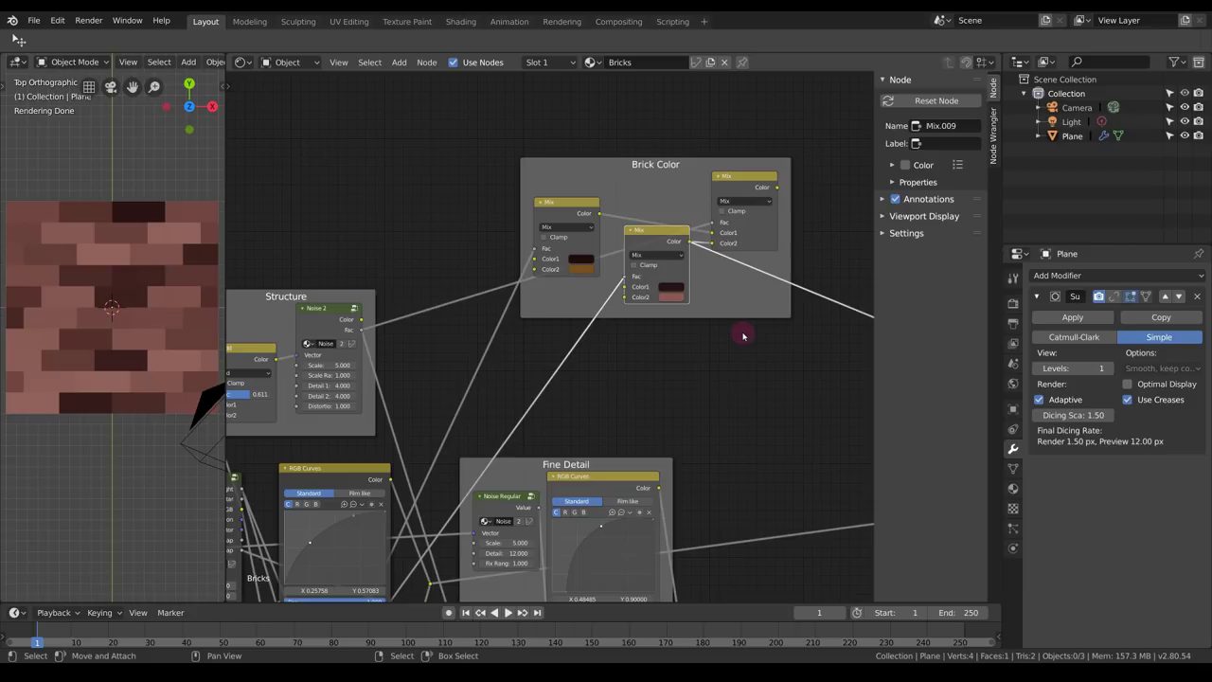
Compare the previews of the first two Mix nodes, then preview the combined Mix node and examine the brick colors up close.
middle_click_drag(743, 336, 783, 334)
left_click(608, 207, "ctrl+shift")
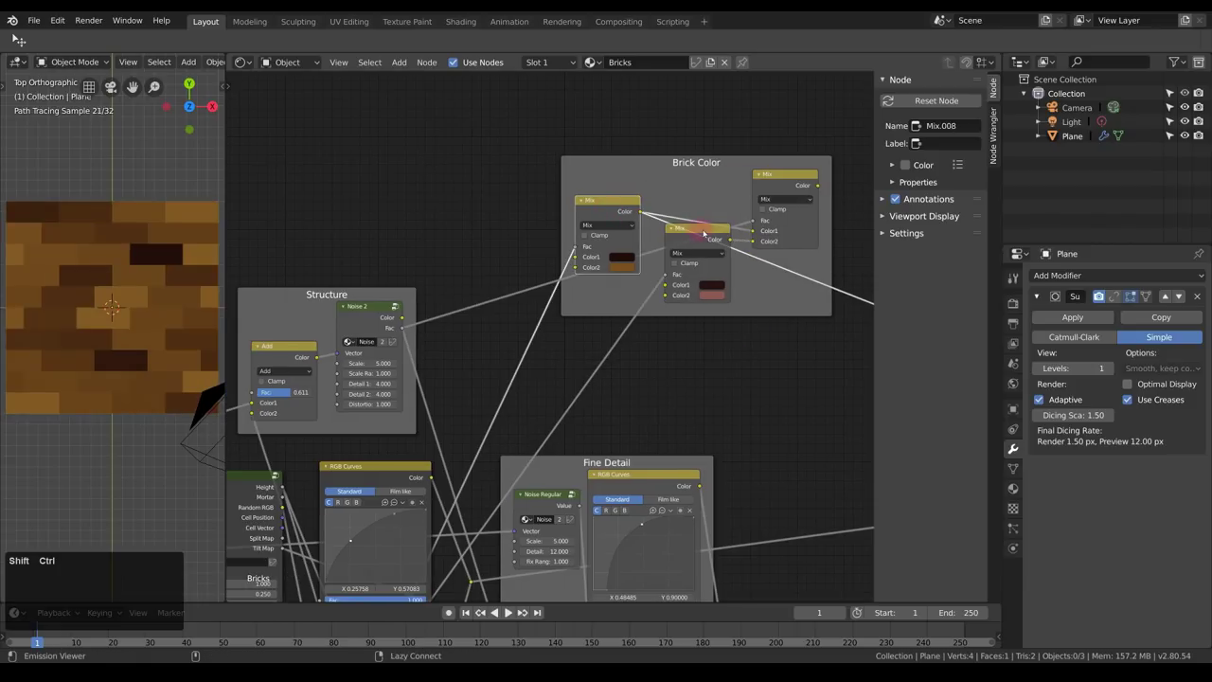
left_click(691, 230, "ctrl+shift")
left_click(606, 206, "ctrl+shift")
left_click(710, 241, "ctrl+shift")
middle_click_drag(710, 241, 698, 260)
left_click(783, 201, "ctrl+shift")
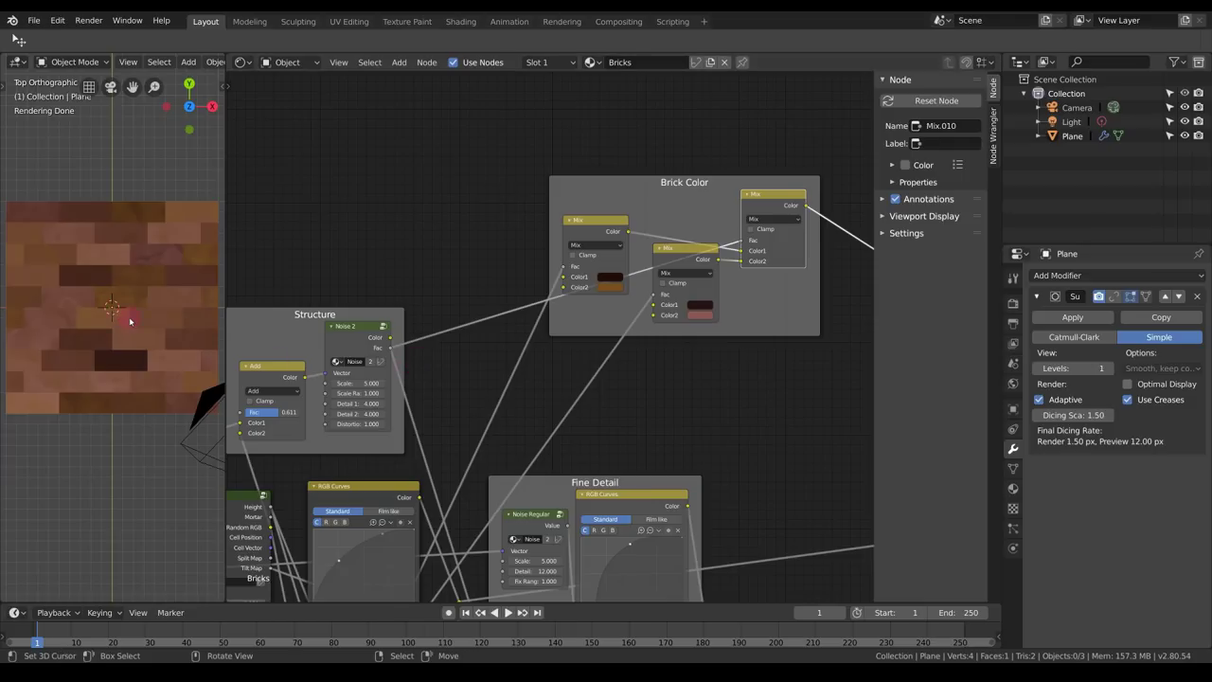
scroll(122, 320, "up", 4)
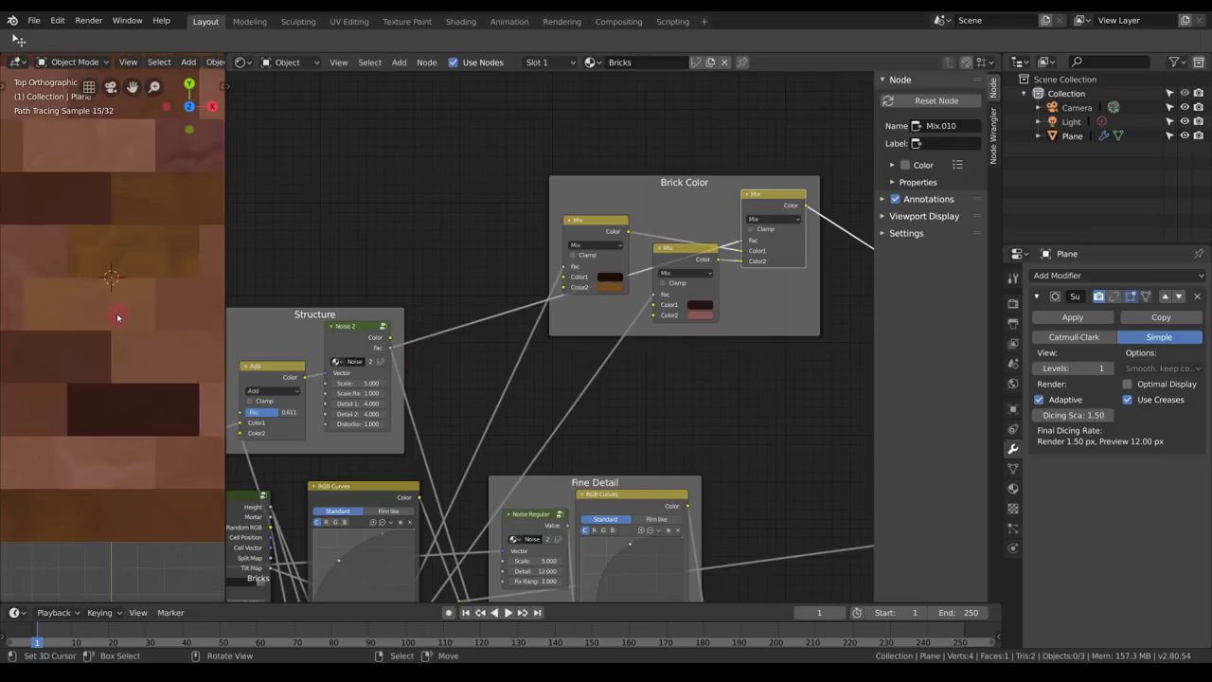
Insert a ColorRamp between the Noise 2 factor and the combined Mix node's factor, placing it inside the Brick Color frame.
scroll(118, 317, "down", 4)
scroll(104, 337, "down", 3)
scroll(130, 322, "up", 5)
scroll(131, 324, "down", 2)
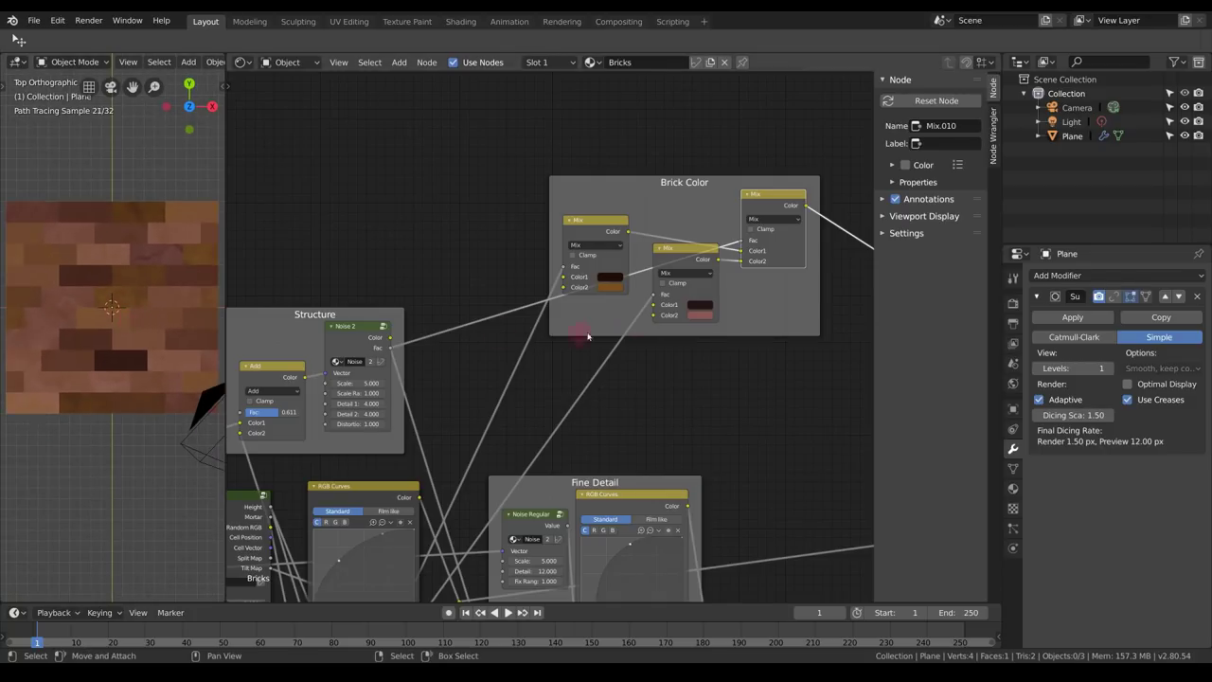
middle_click_drag(576, 335, 578, 360)
key("shift+a")
mouse_move(586, 426)
mouse_move(573, 449)
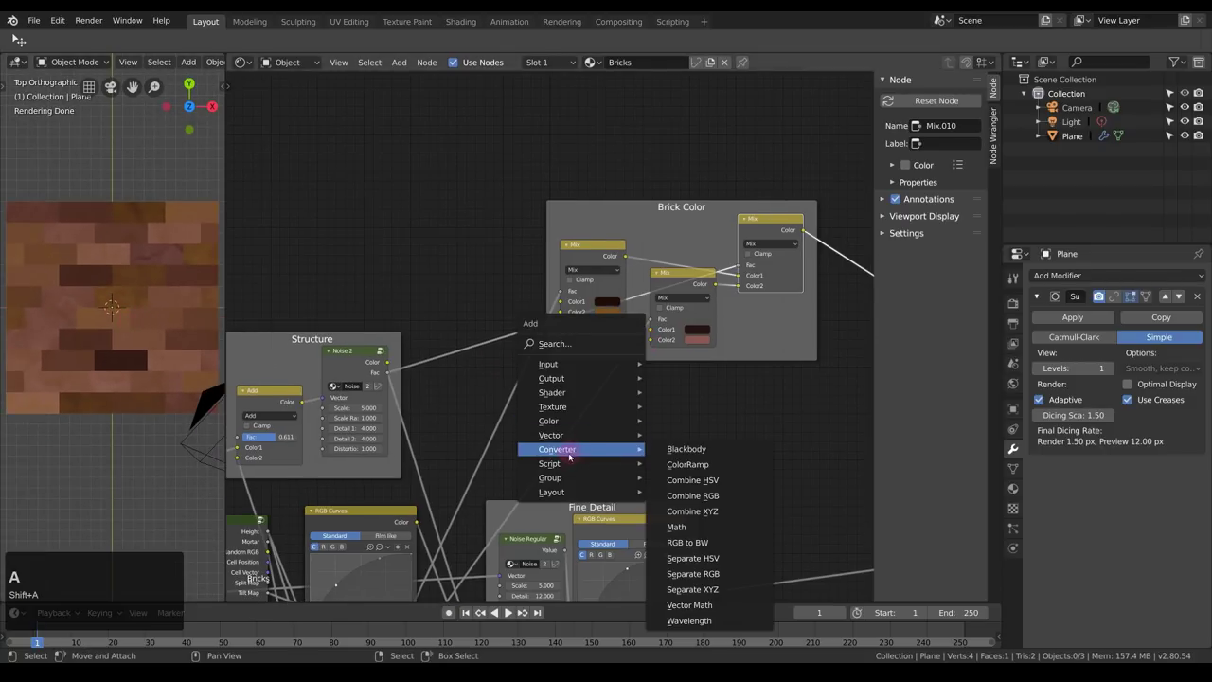
left_click(688, 465)
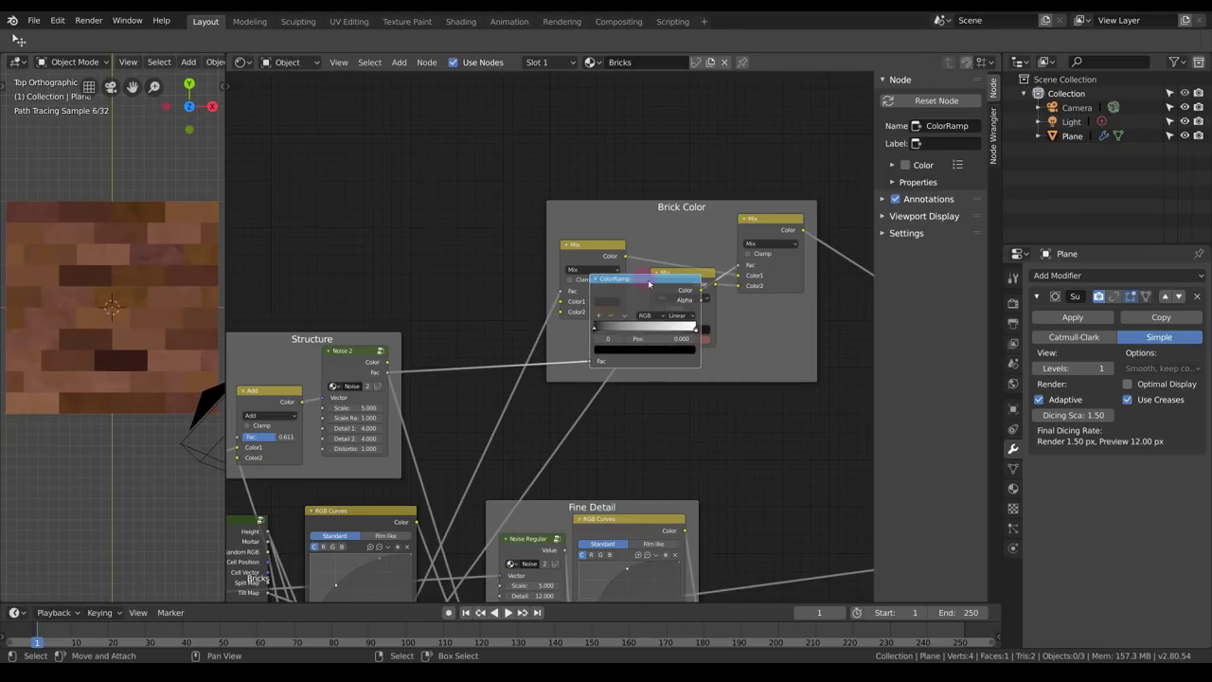
left_click(603, 155)
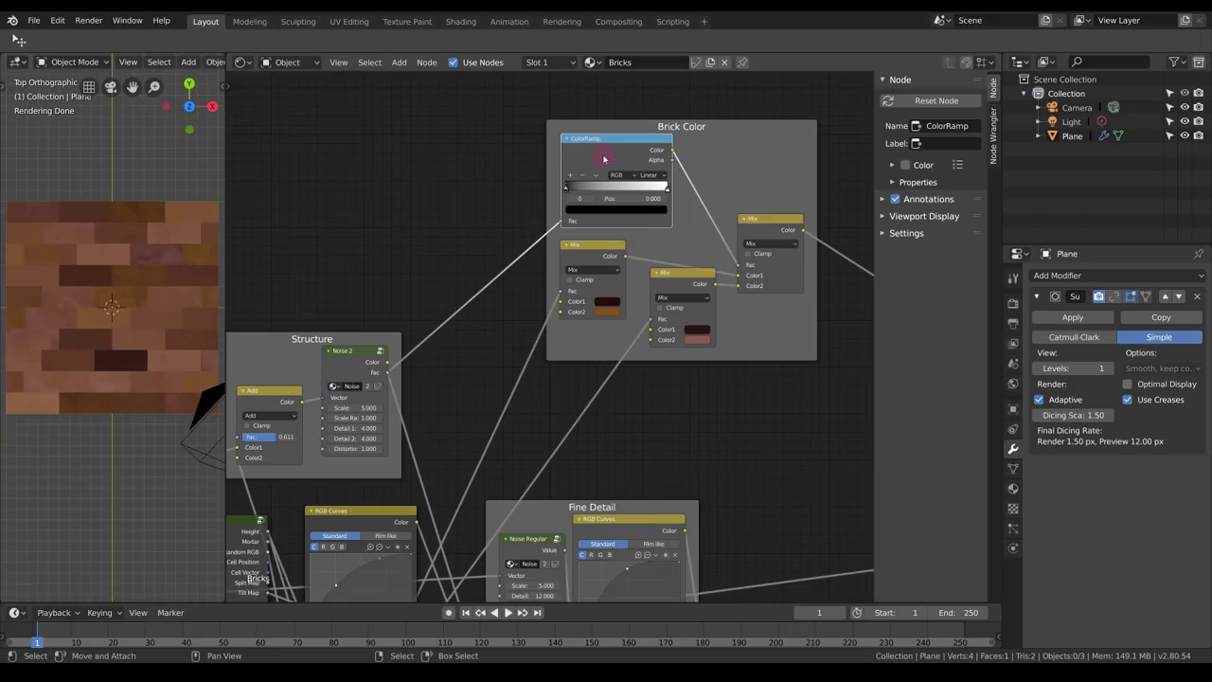
Tighten the Brick Color ramp by moving its black stop to 0.330 and its white stop to 0.712.
middle_click_drag(603, 160, 579, 183)
left_click(642, 212)
mouse_move(551, 213)
left_mouse_down()
mouse_move(605, 209)
mouse_move(566, 210)
left_mouse_up()
left_click_drag(642, 211, 579, 212)
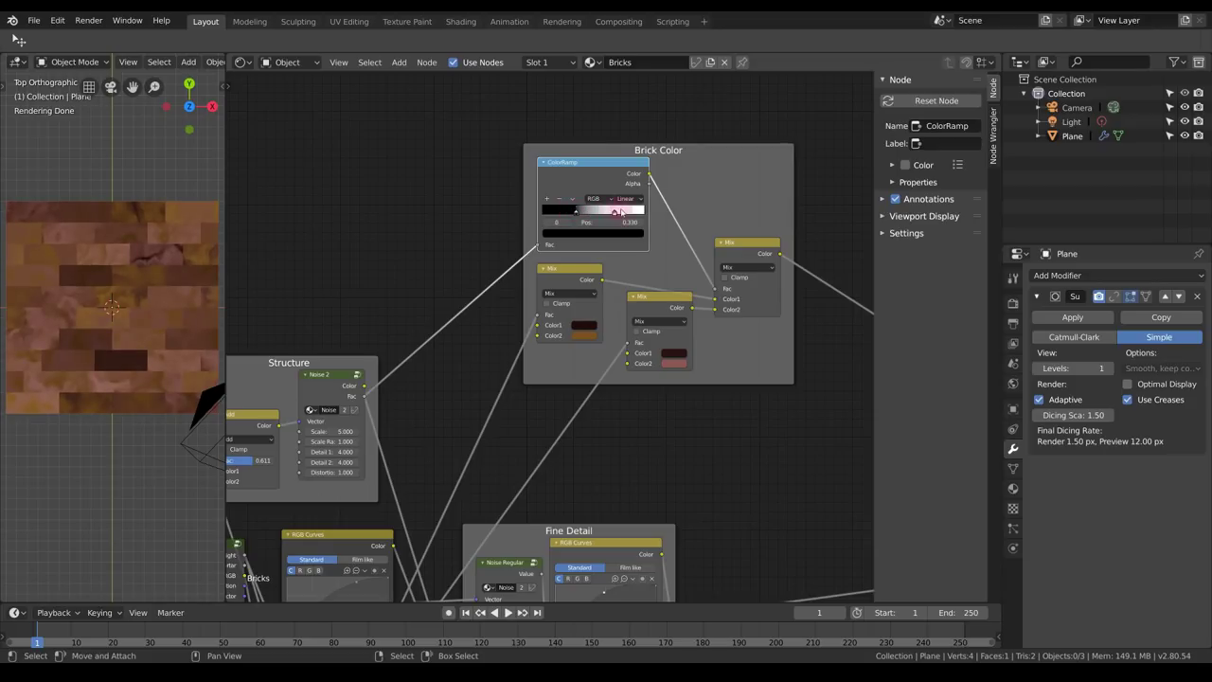
left_click(614, 210)
left_click_drag(613, 212, 615, 212)
middle_click_drag(615, 212, 627, 188)
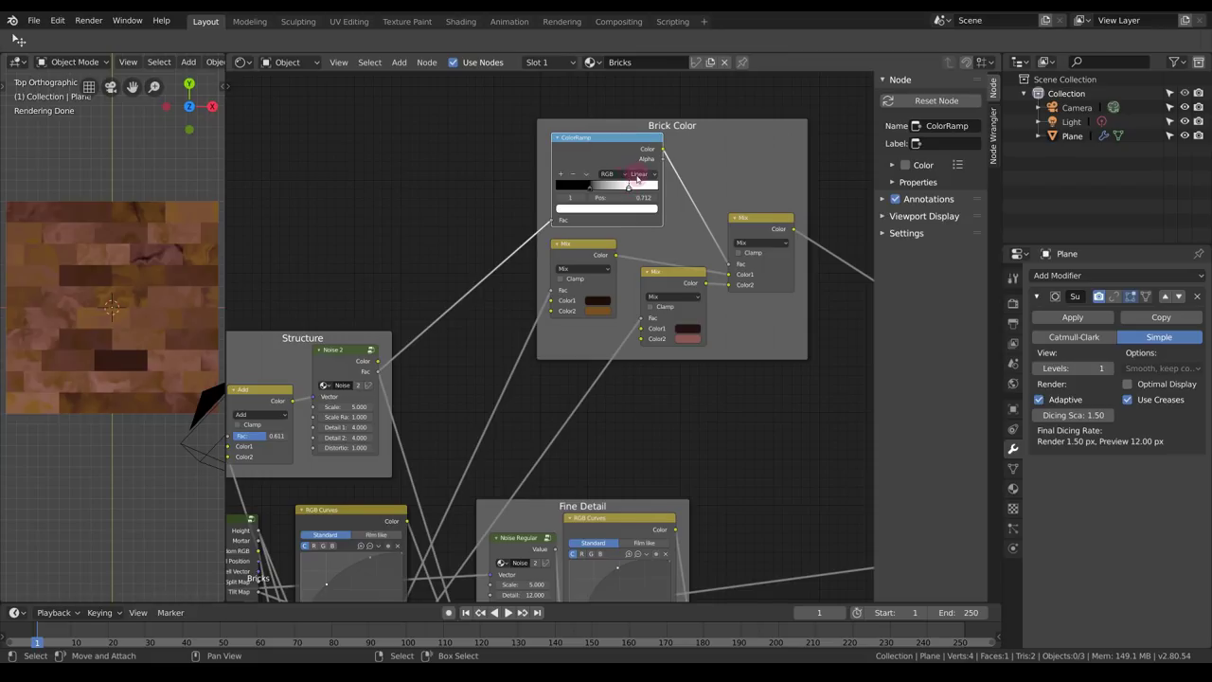
Step back through the recent color ramp edits to compare the brick preview without them.
key("ctrl+z")
key("ctrl+z")
key("ctrl+z")
key("ctrl+z")
key("ctrl+z")
key("ctrl+z")
middle_click_drag(615, 267, 614, 290)
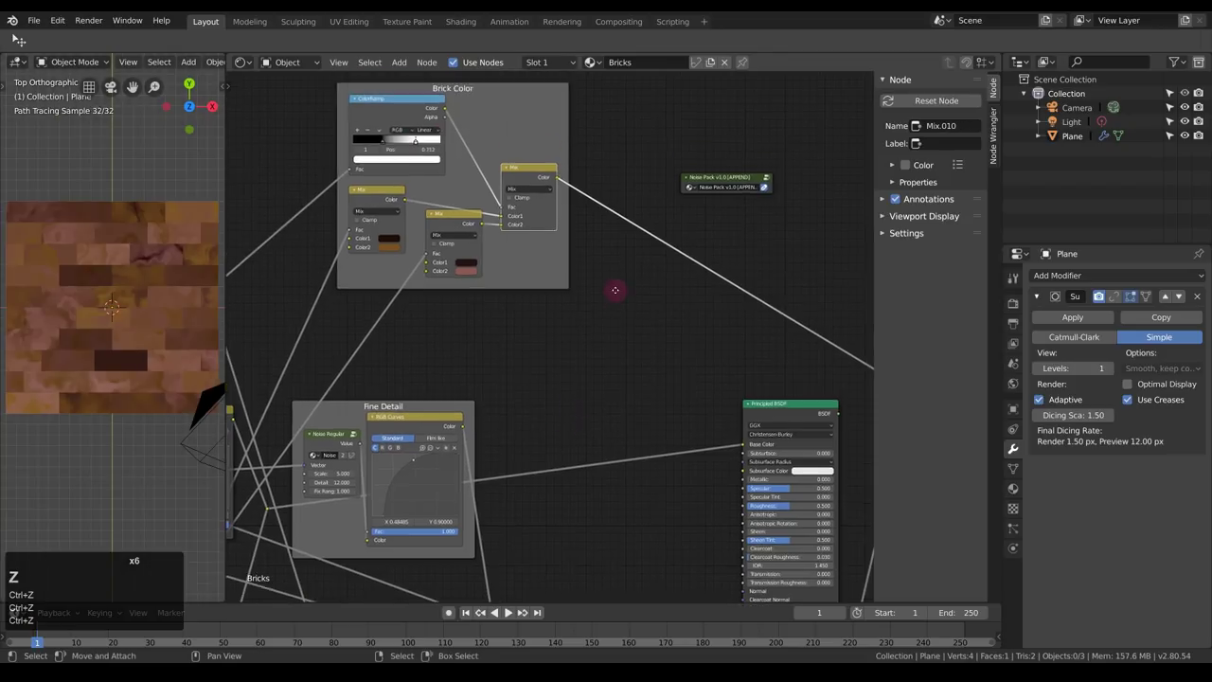
Connect the combined Brick Color Mix output to the Principled BSDF's Base Color and view the bricks up close in perspective.
key("alt+a")
left_click_drag(557, 180, 749, 447)
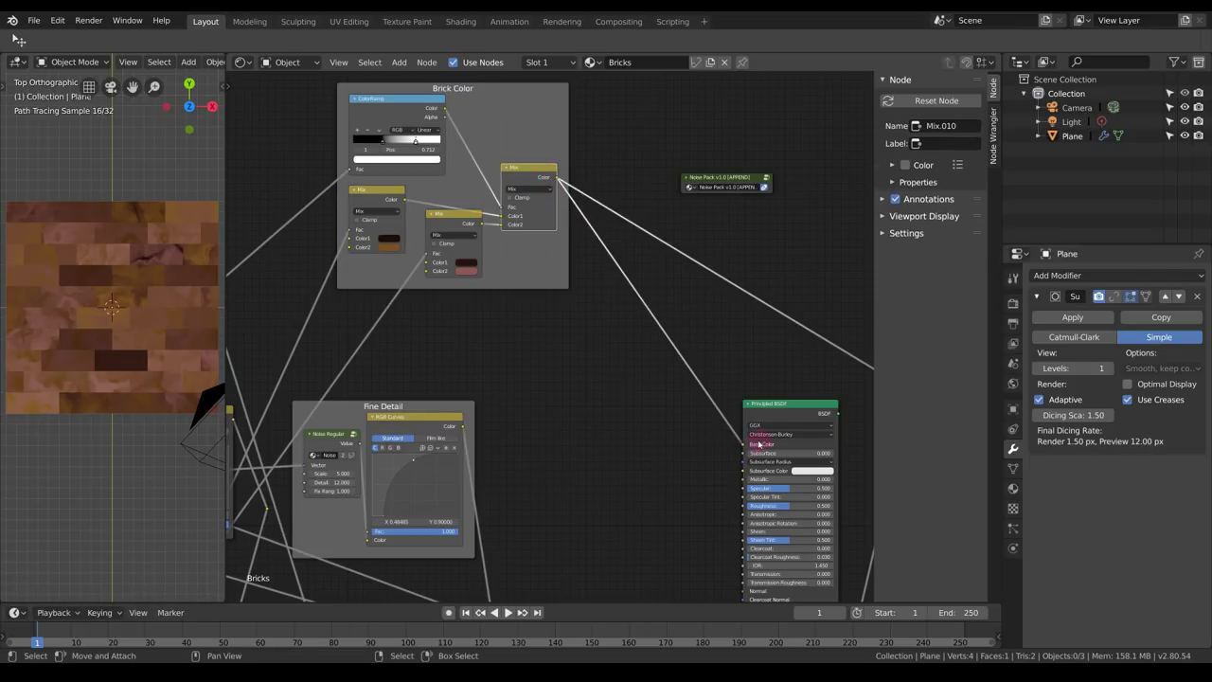
mouse_move(118, 352)
middle_mouse_down()
mouse_move(92, 287)
mouse_move(124, 340)
mouse_move(121, 323)
mouse_move(163, 363)
middle_mouse_up()
scroll(126, 343, "up", 6)
Insert a MixRGB node on the link between the Brick Color output and the Principled BSDF's Base Color.
middle_click_drag(764, 376, 722, 246)
middle_click_drag(583, 200, 628, 222)
key("shift+a")
mouse_move(558, 284)
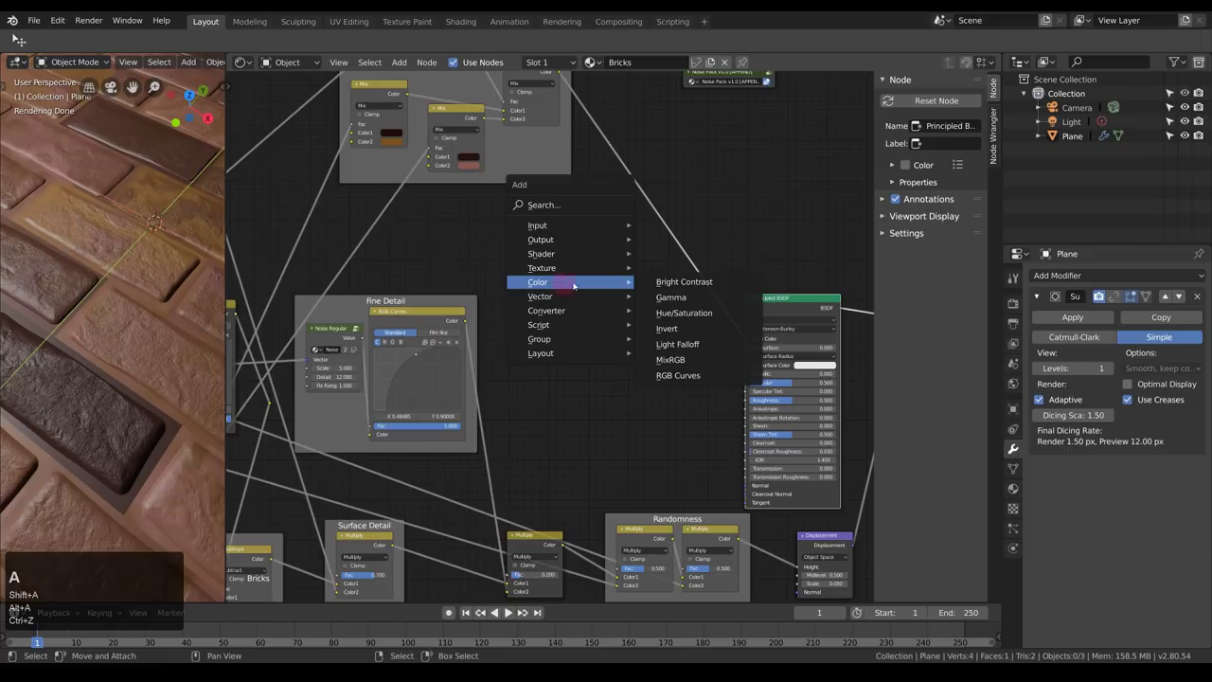
left_click(670, 359)
left_click(652, 253)
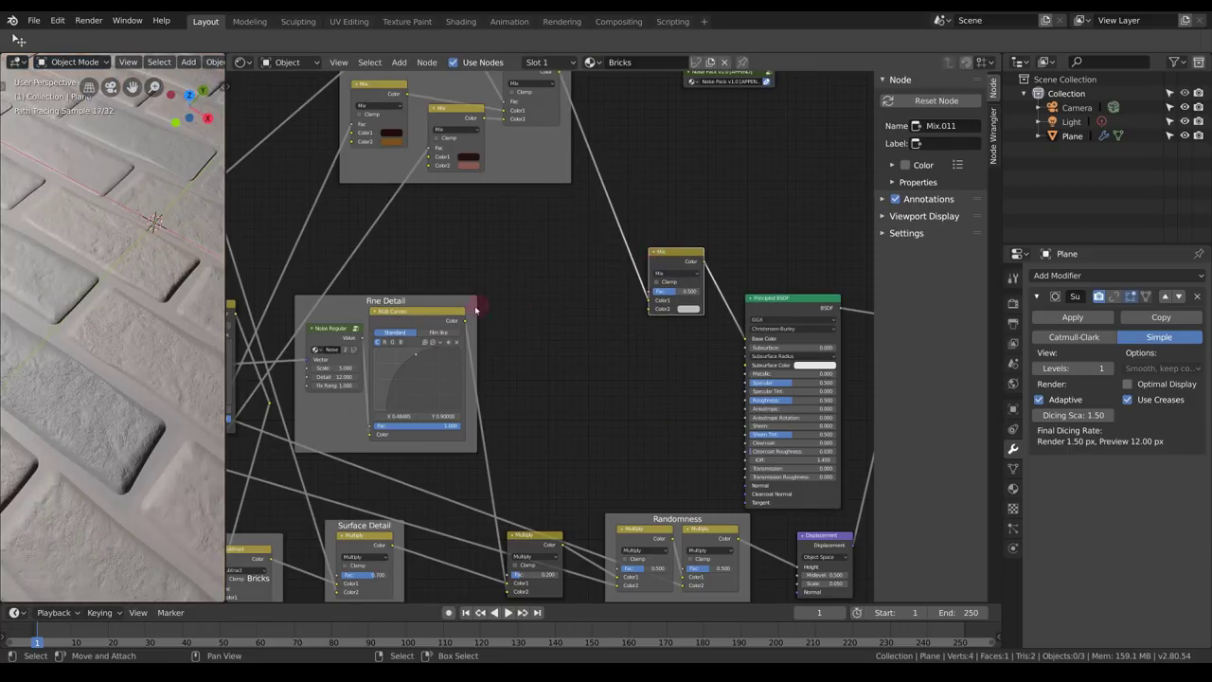
Connect the Bricks group's Mortar output to the new Mix node's factor and reset its Color2 to the default.
middle_click_drag(475, 310, 671, 304)
scroll(583, 308, "down", 2)
middle_click_drag(578, 302, 578, 281, "ctrl")
key("n")
middle_click_drag(642, 308, 620, 305)
middle_click_drag(620, 305, 620, 278, "ctrl")
left_click_drag(337, 318, 892, 280)
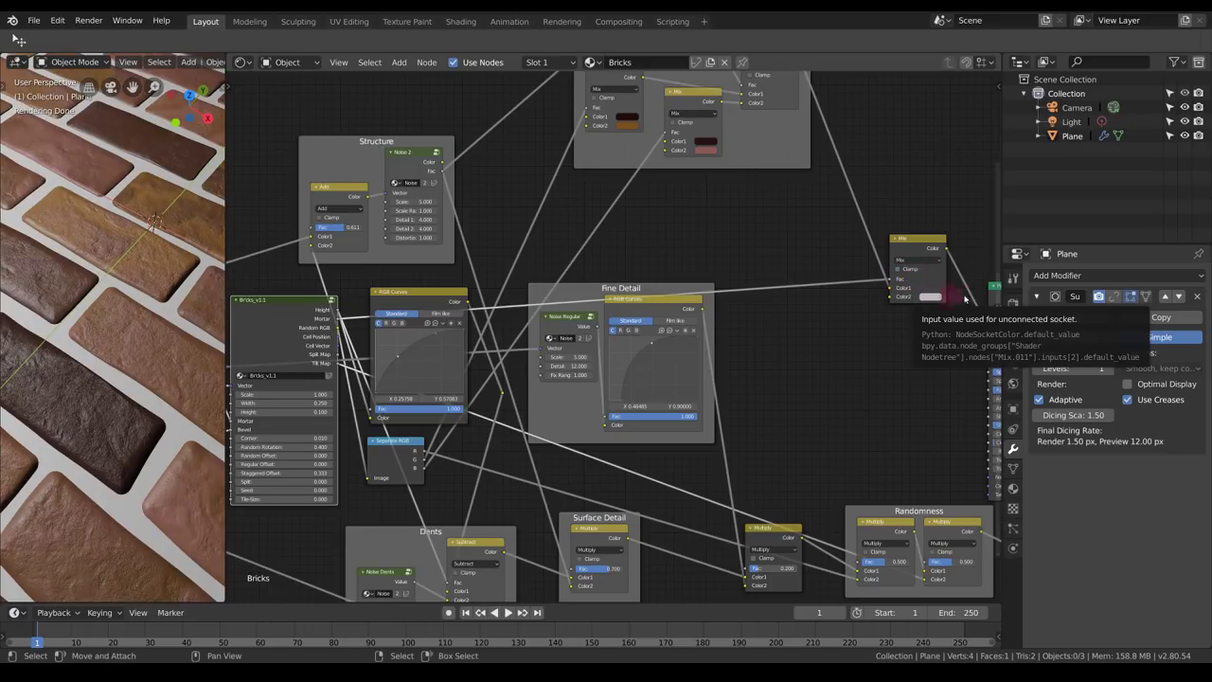
key("BackSpace")
middle_click_drag(913, 251, 887, 277)
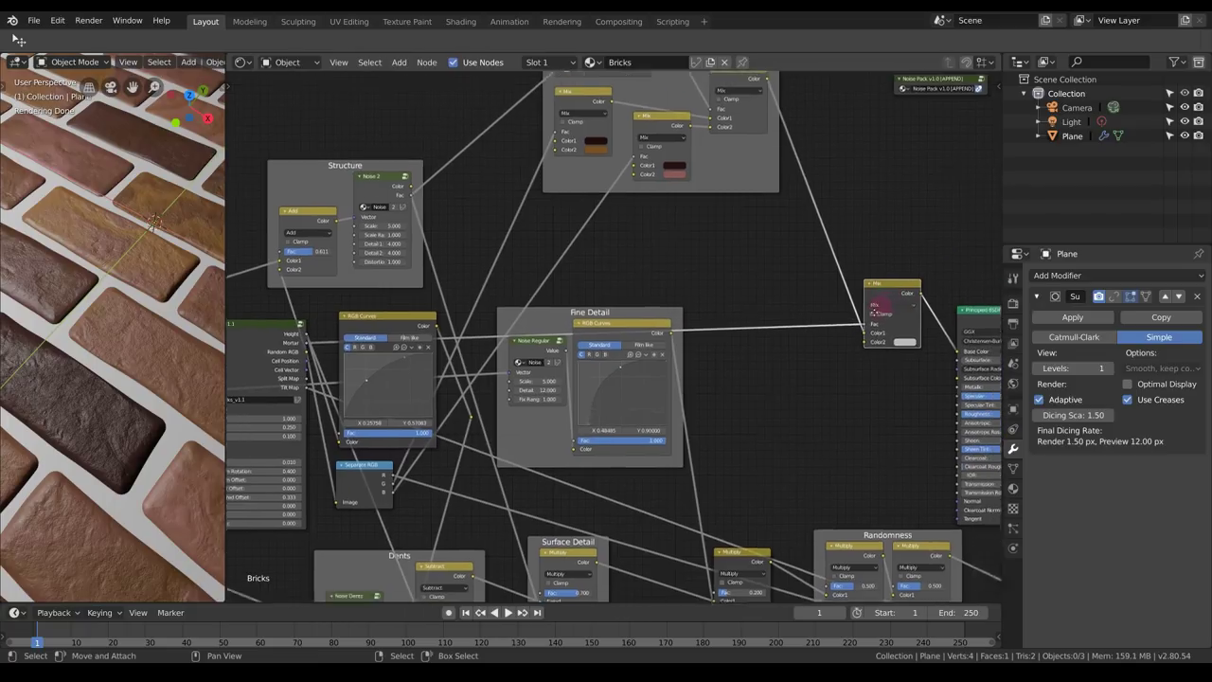
Adjust the middle curve point of the RGB Curves node beside the Bricks group while checking the brick shape in the viewport.
middle_click_drag(887, 277, 859, 304)
key("F12")
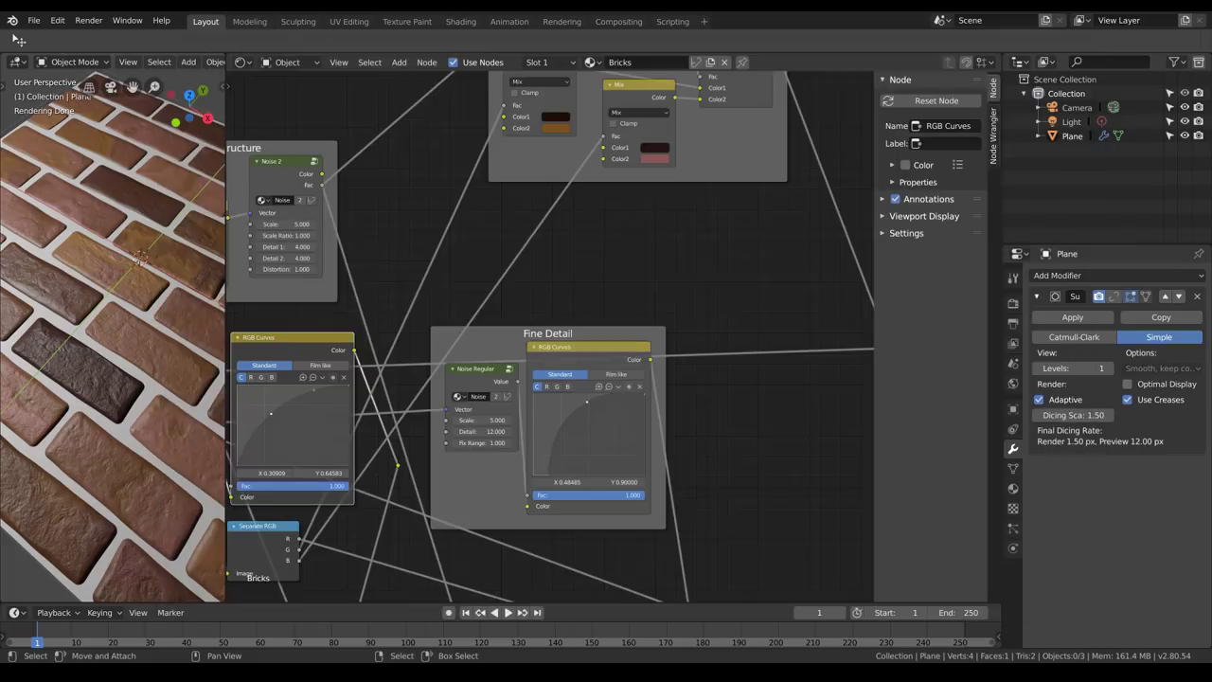
scroll(587, 317, "up", 3)
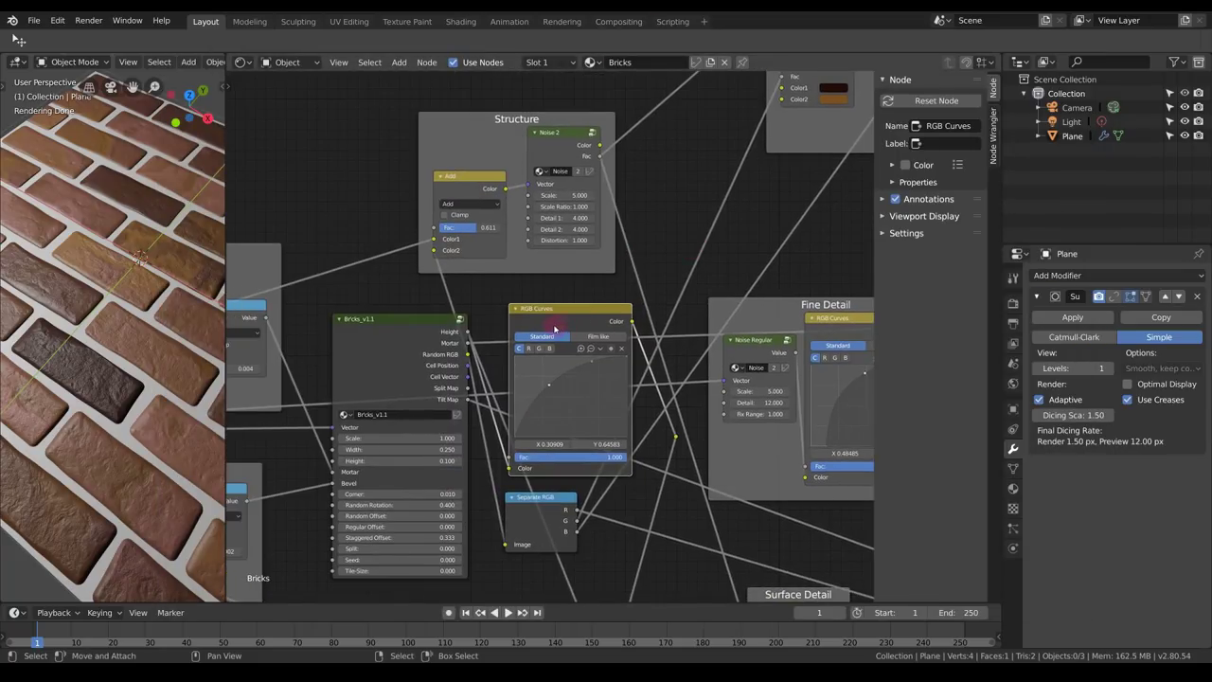
middle_click_drag(108, 509, 98, 469)
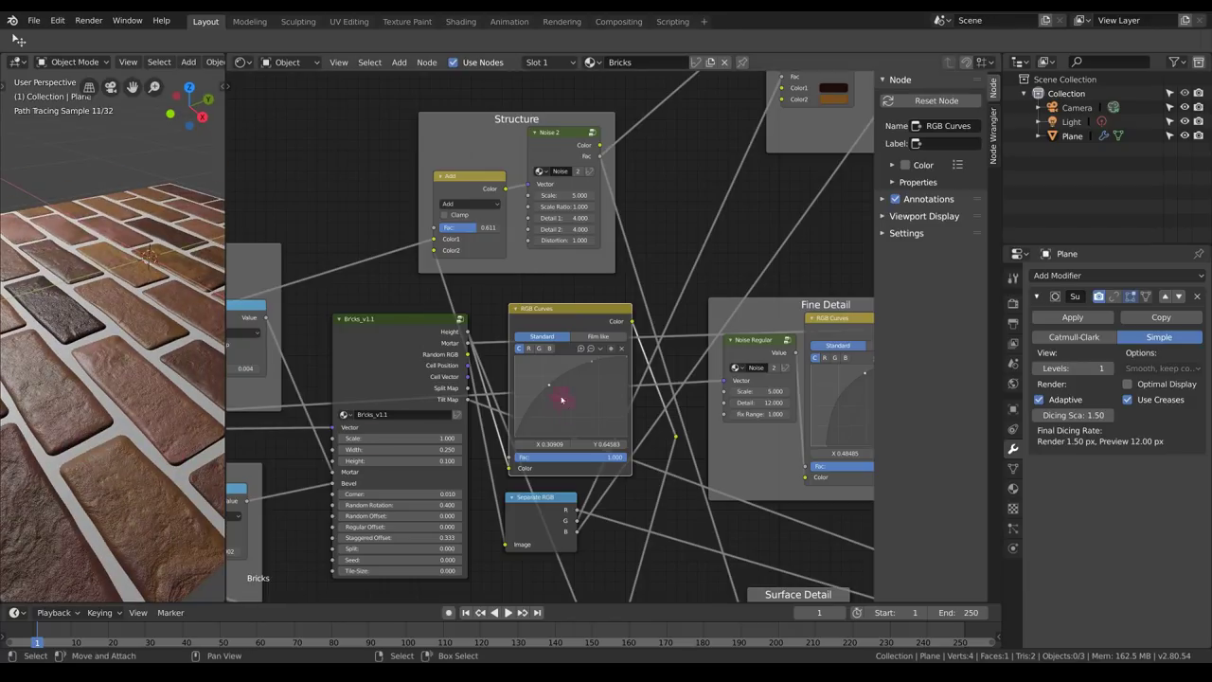
left_click_drag(551, 387, 574, 374)
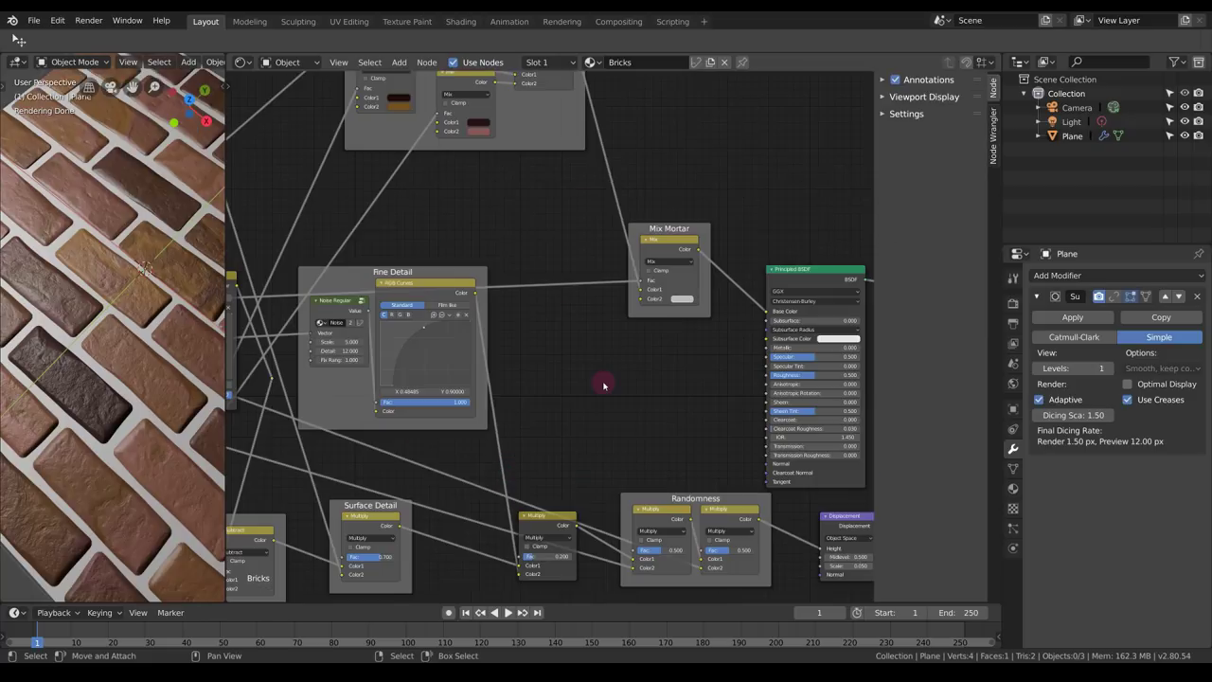
Add a ColorRamp below the Mix Mortar frame and feed it from the Noise Regular value in the Fine Detail frame.
key("shift+a")
mouse_move(601, 379)
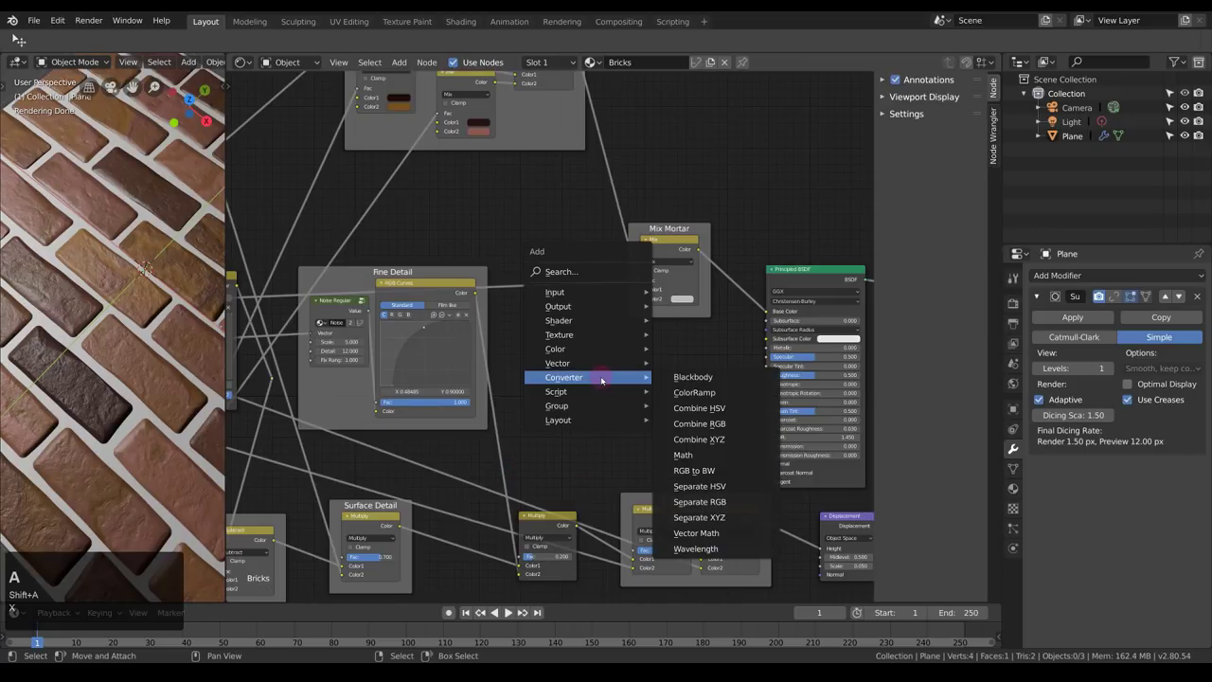
left_click(708, 392)
left_click(625, 379)
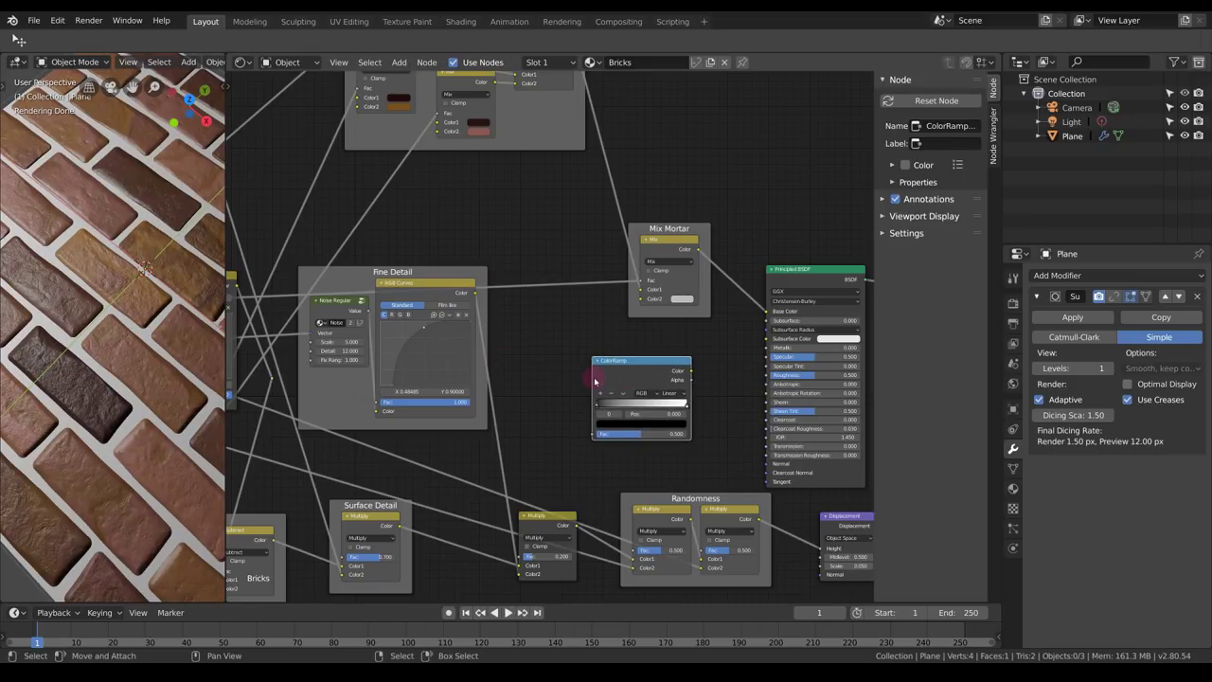
left_click_drag(369, 312, 597, 434)
left_click_drag(645, 373, 611, 376)
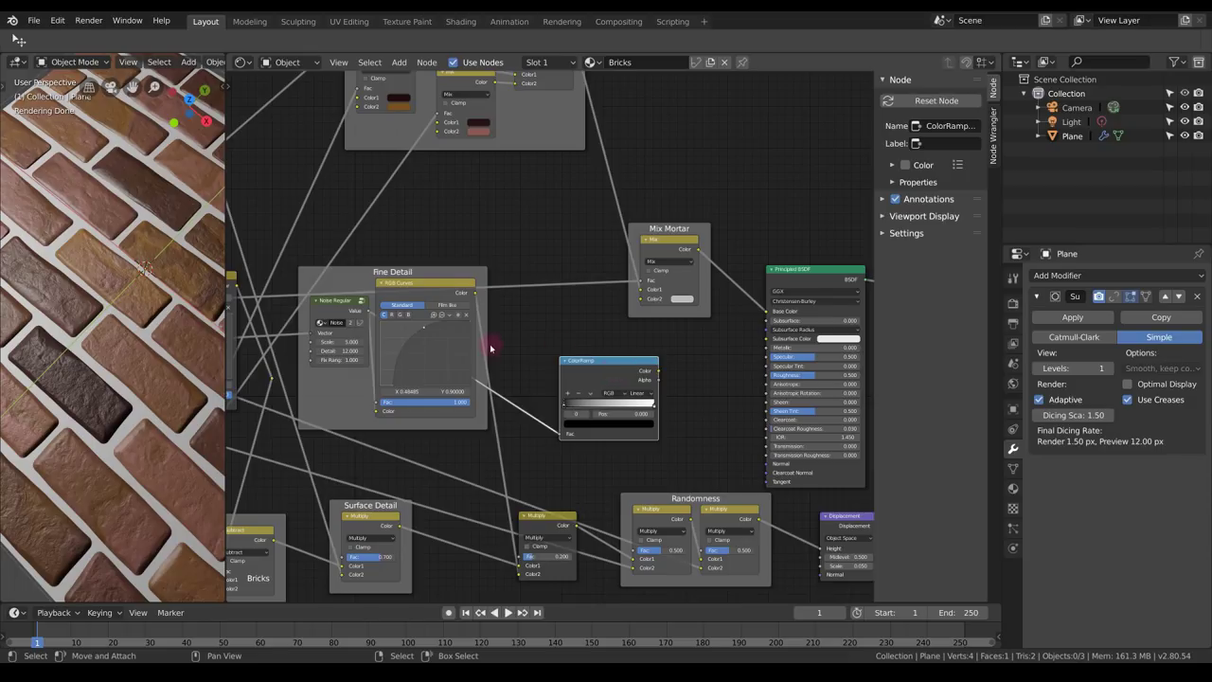
key("shift+a")
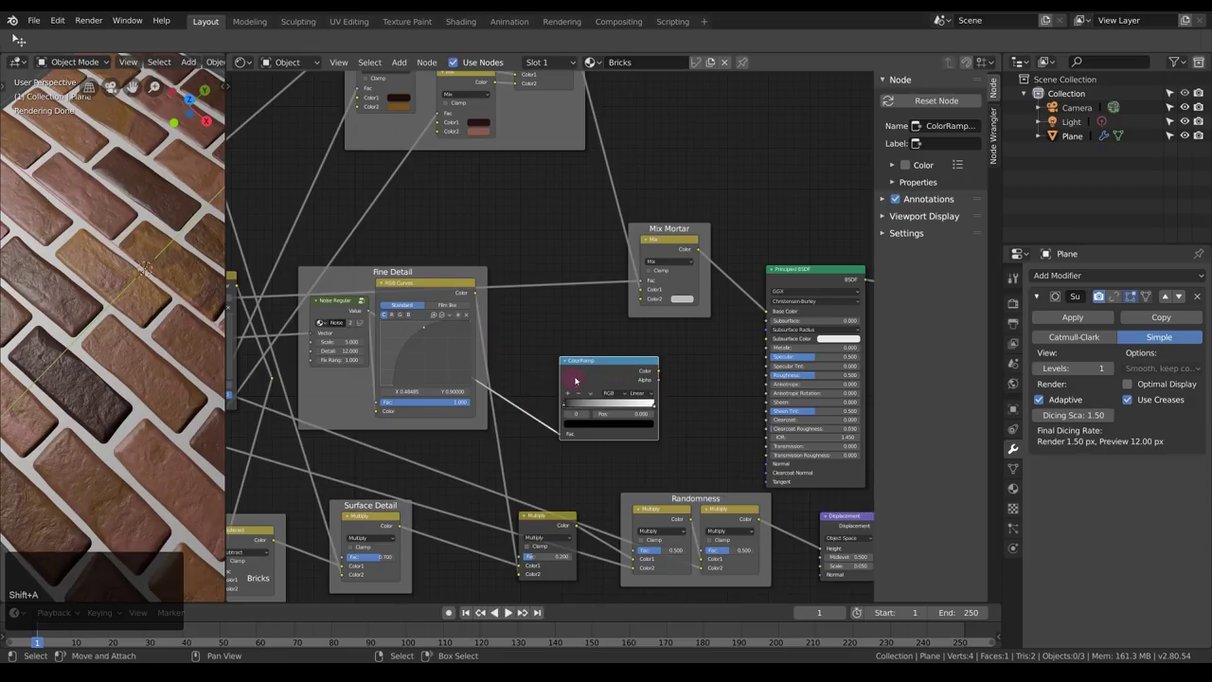
scroll(624, 405, "up", 2)
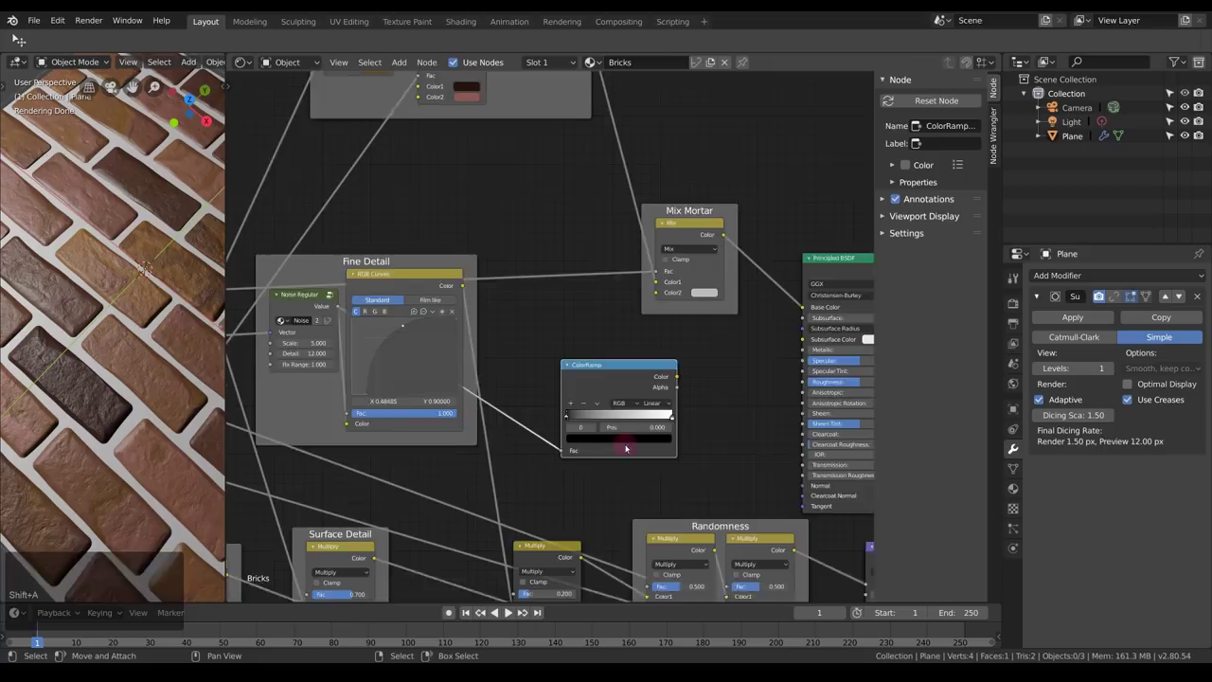
scroll(625, 448, "up", 1)
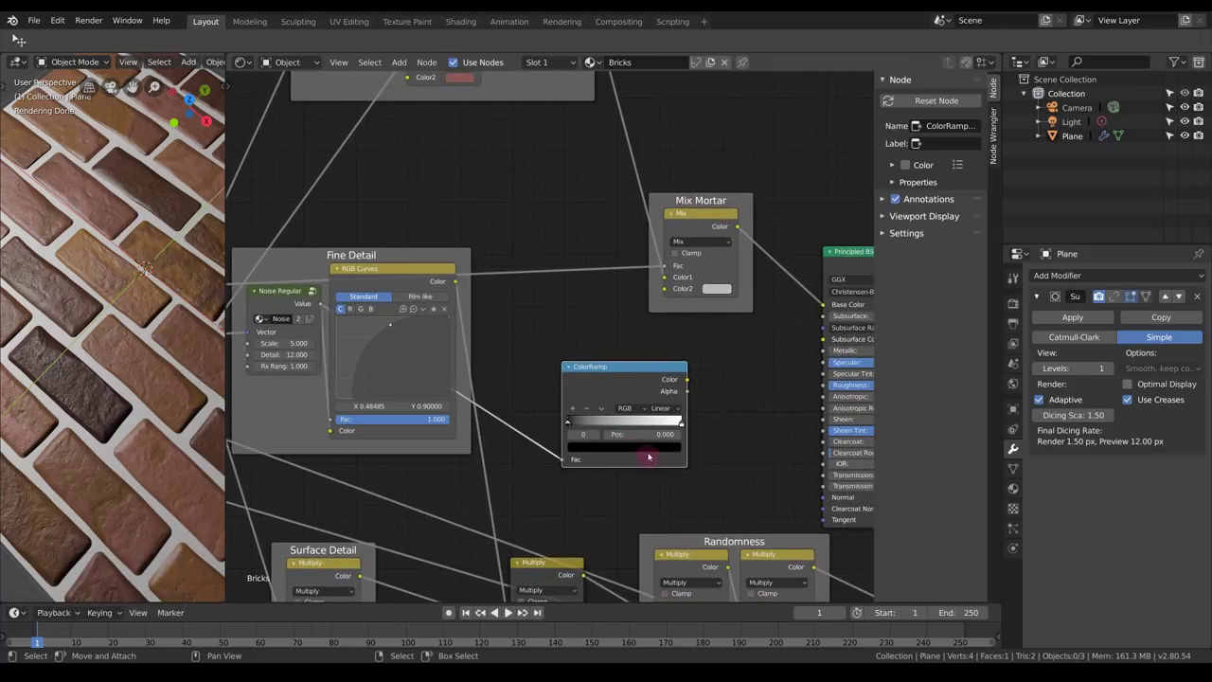
middle_click_drag(634, 411, 631, 392)
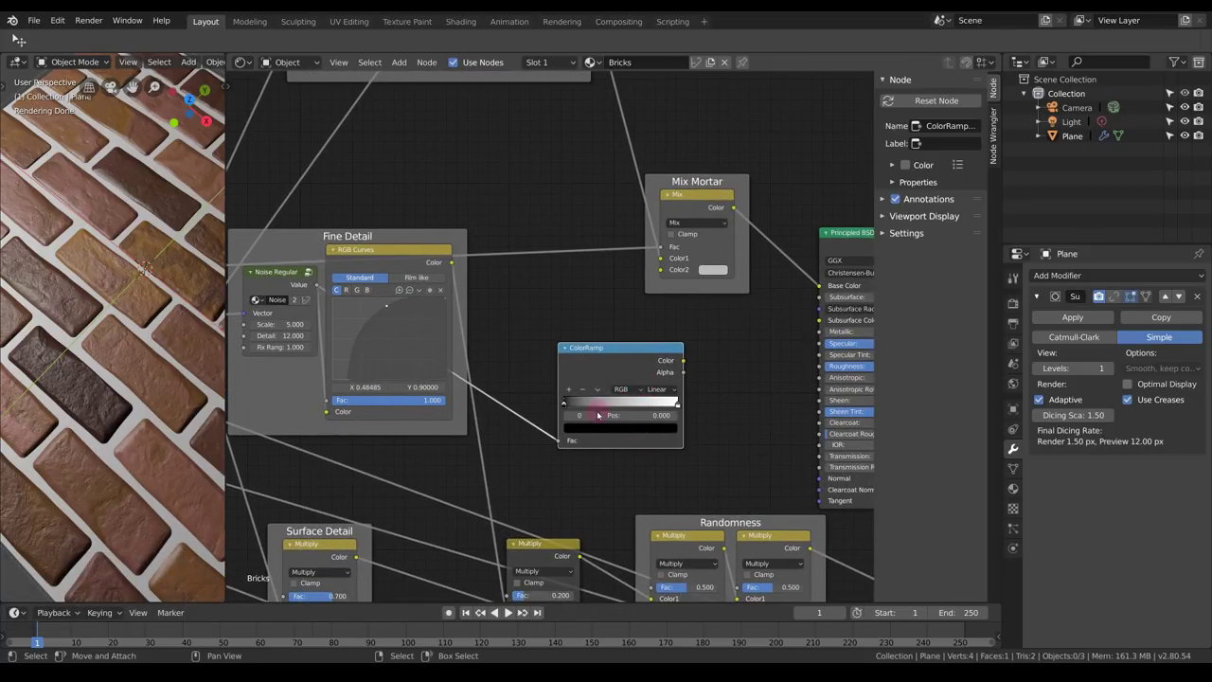
scroll(631, 468, "up", 1)
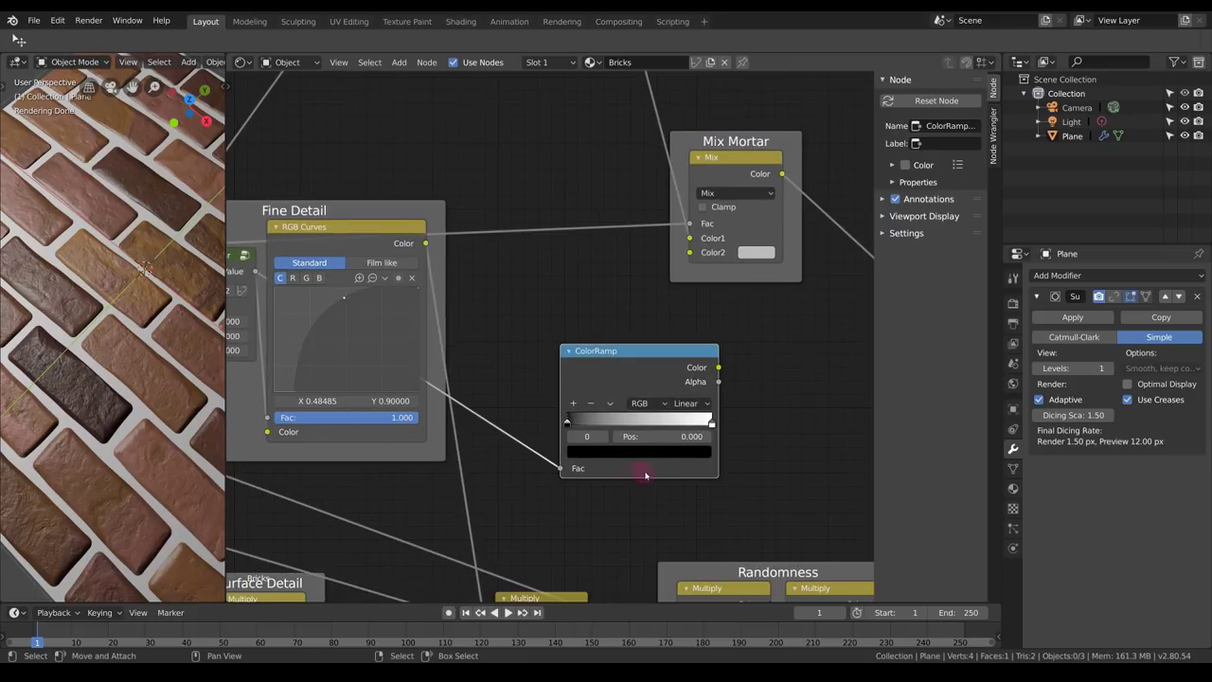
middle_click_drag(645, 475, 628, 439)
mouse_move(621, 356)
middle_mouse_down()
mouse_move(548, 336)
mouse_move(569, 323)
middle_mouse_up()
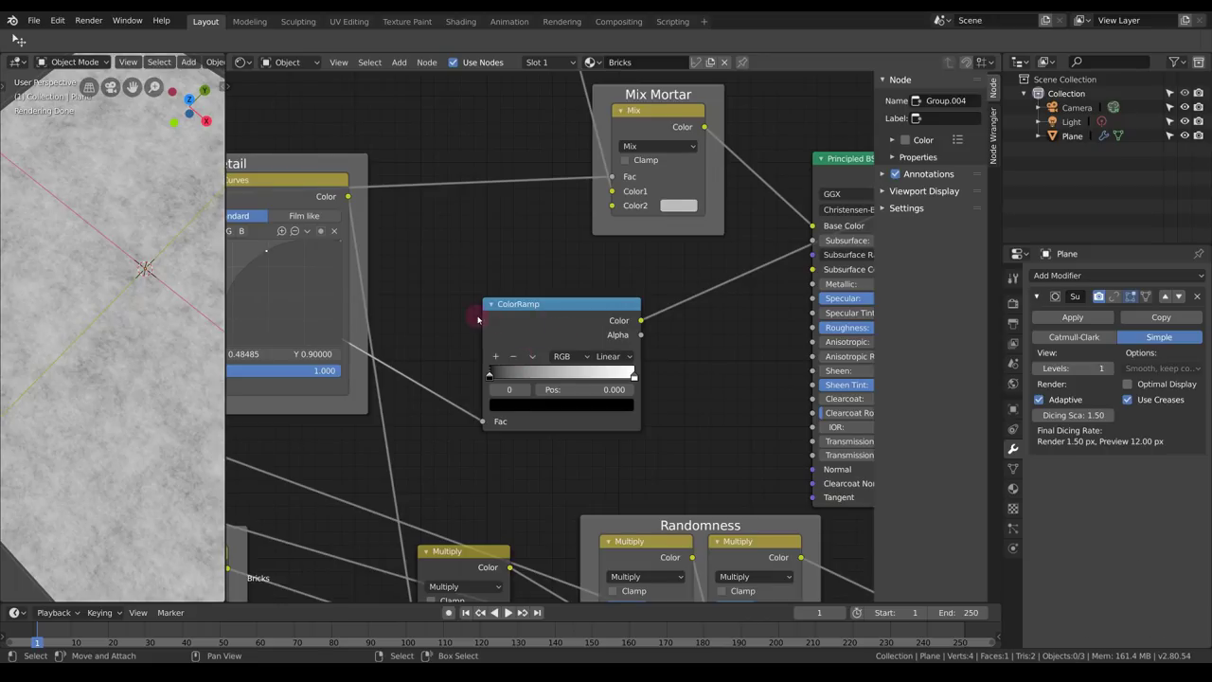
Set the new ColorRamp's white stop to a light gray with R, G and B at 0.8.
middle_click_drag(476, 325, 614, 335)
left_click(808, 408)
left_click(792, 438)
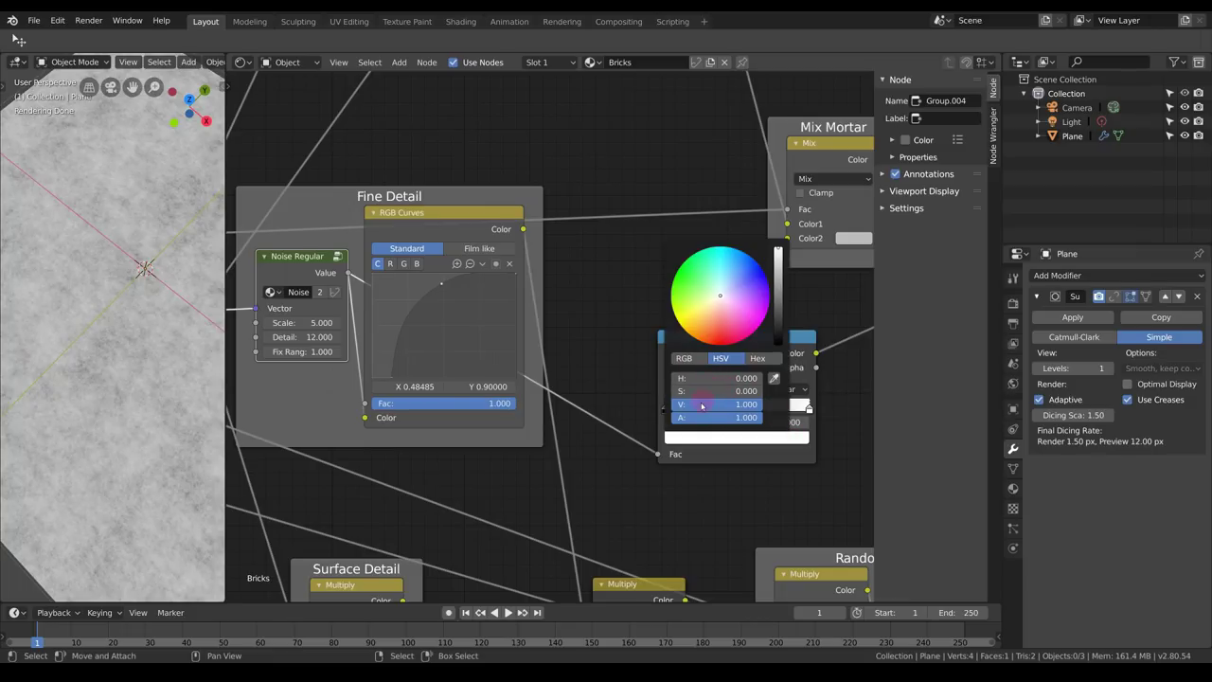
mouse_move(714, 406)
left_mouse_down()
mouse_move(689, 407)
mouse_move(734, 408)
mouse_move(686, 405)
mouse_move(752, 404)
mouse_move(714, 404)
mouse_move(765, 376)
mouse_move(734, 405)
left_mouse_up()
left_click(685, 358)
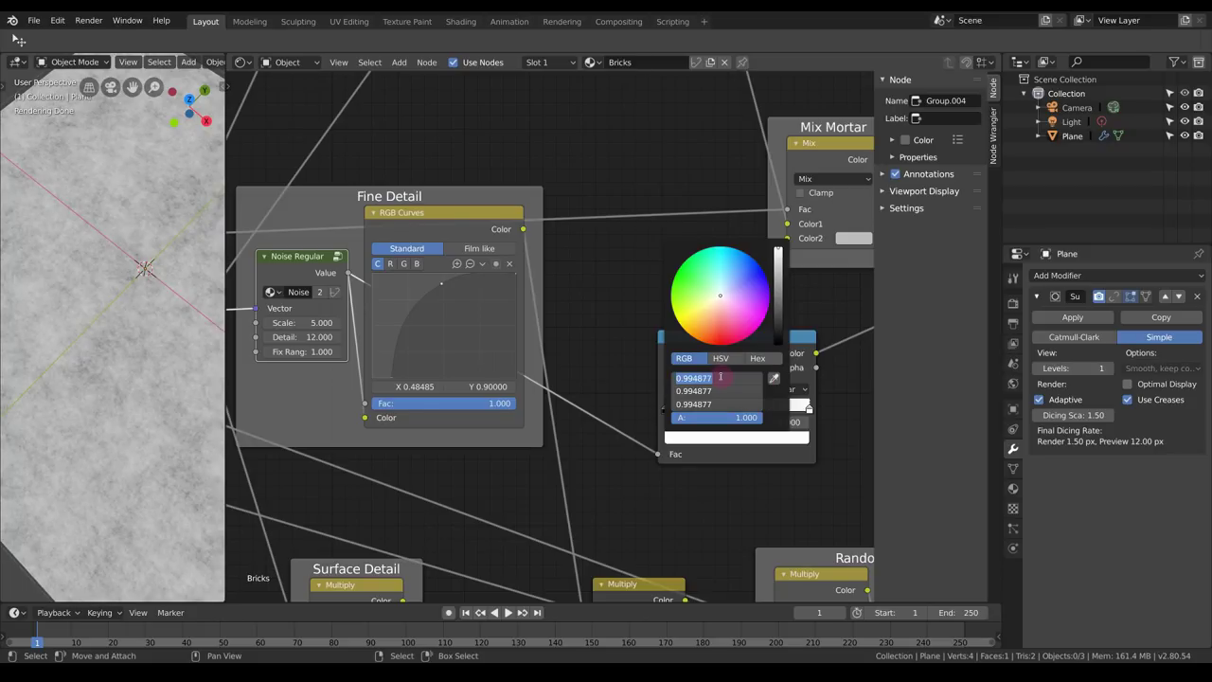
type(".8")
key("KP_Enter")
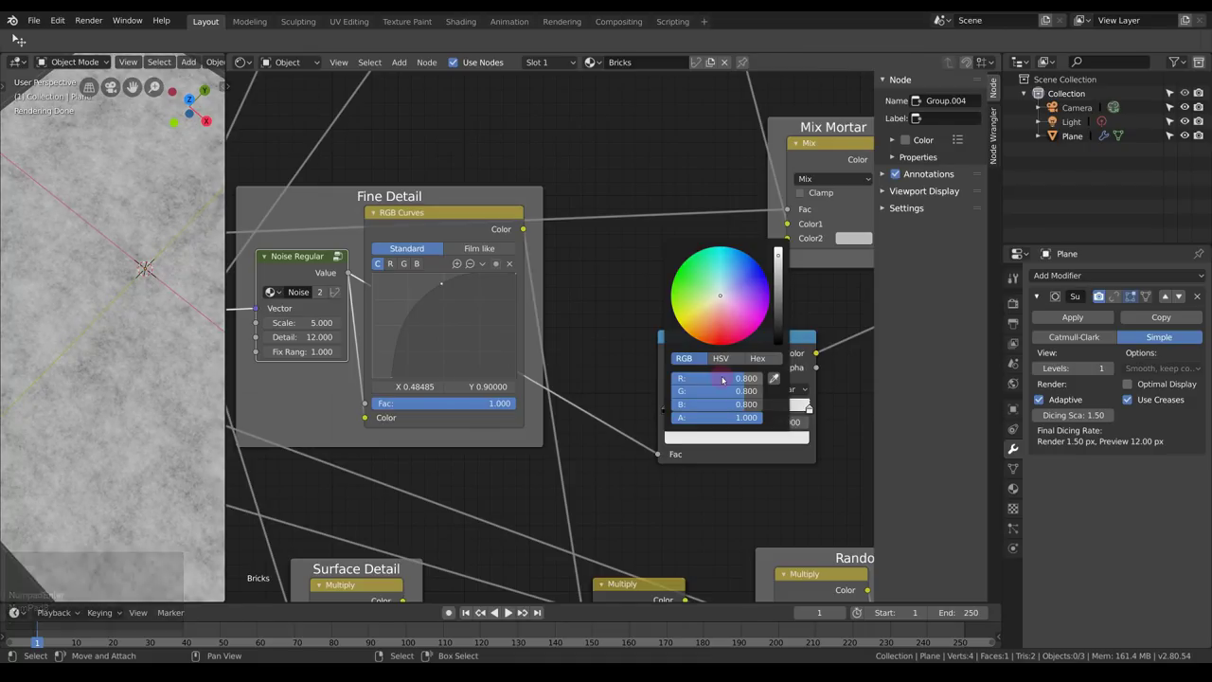
mouse_move(708, 383)
left_mouse_down()
mouse_move(715, 404)
mouse_move(709, 377)
left_mouse_up()
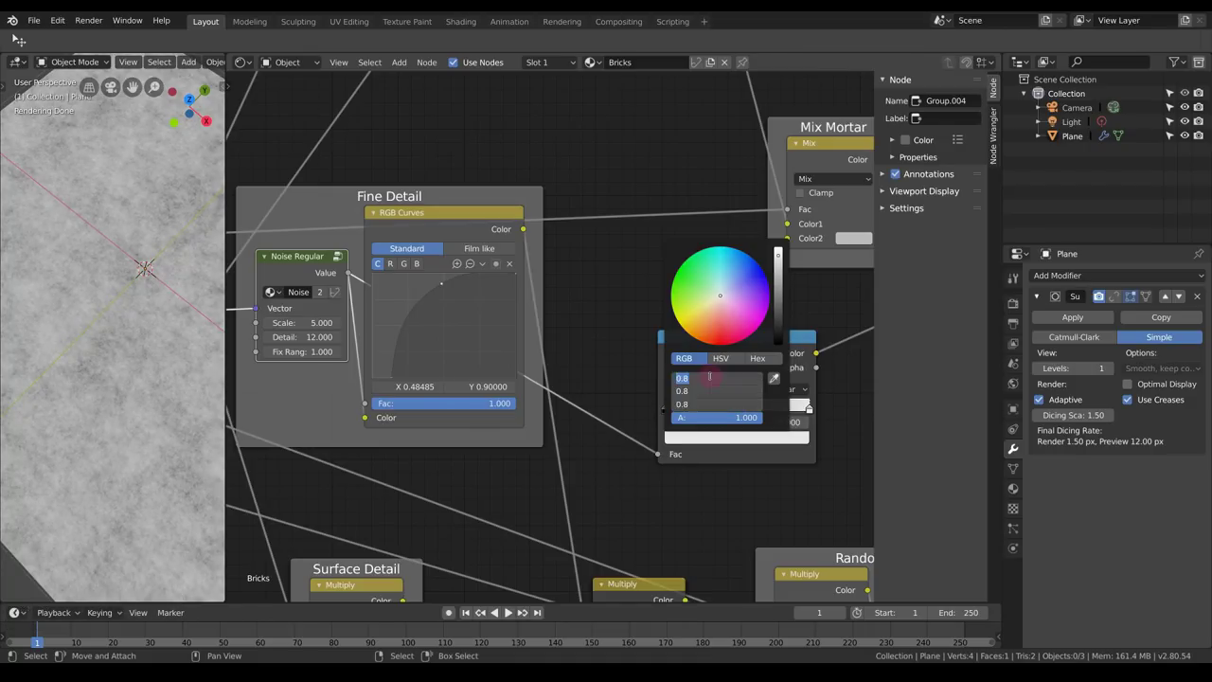
type(".8")
key("Return")
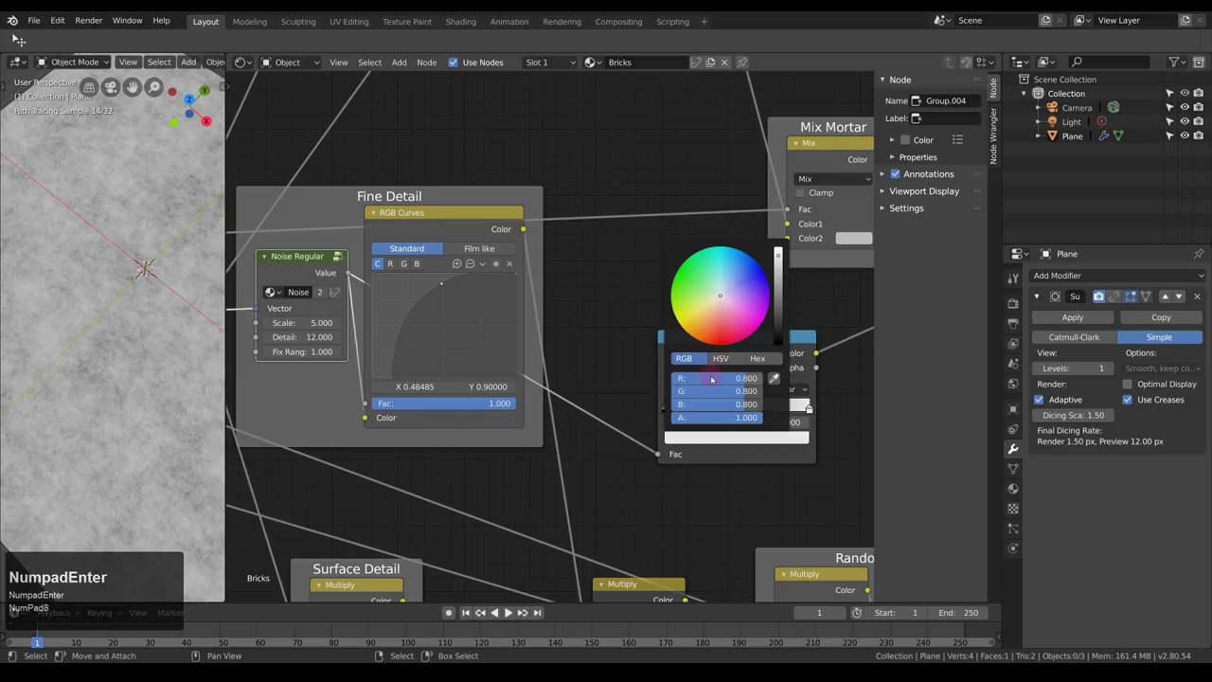
Brighten the new ColorRamp's black stop to white (V 1.000) and recheck the color of the stop at position 1.000.
left_click(721, 358)
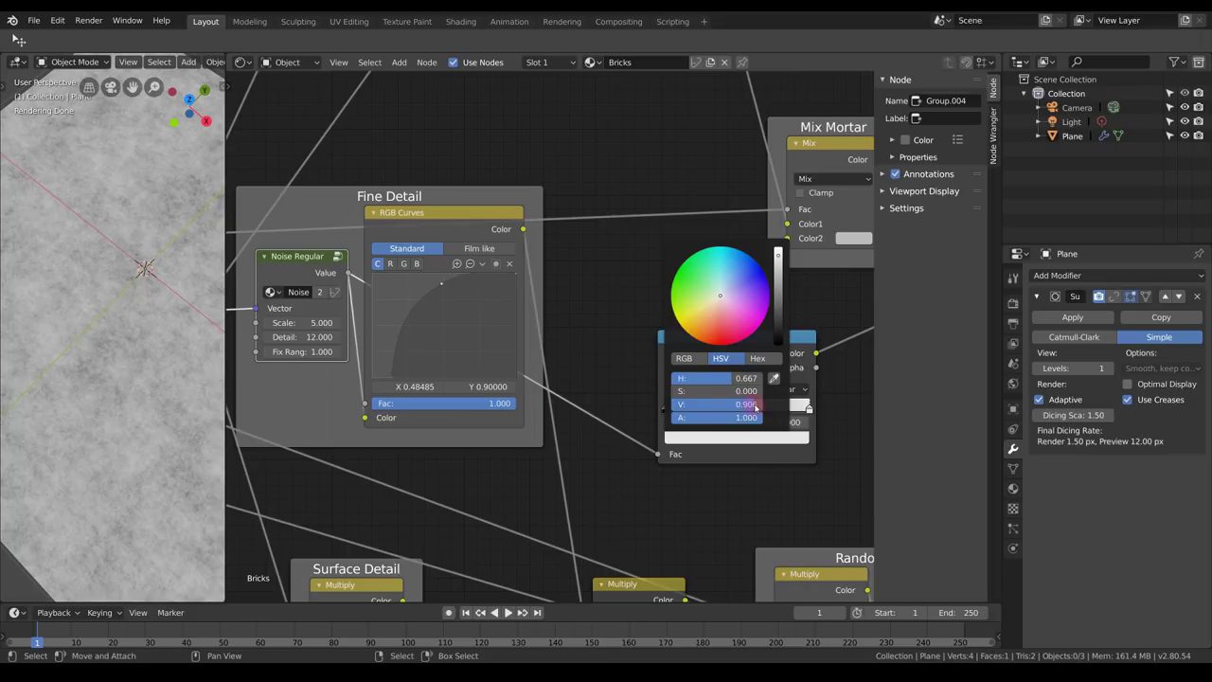
left_click_drag(755, 408, 866, 399)
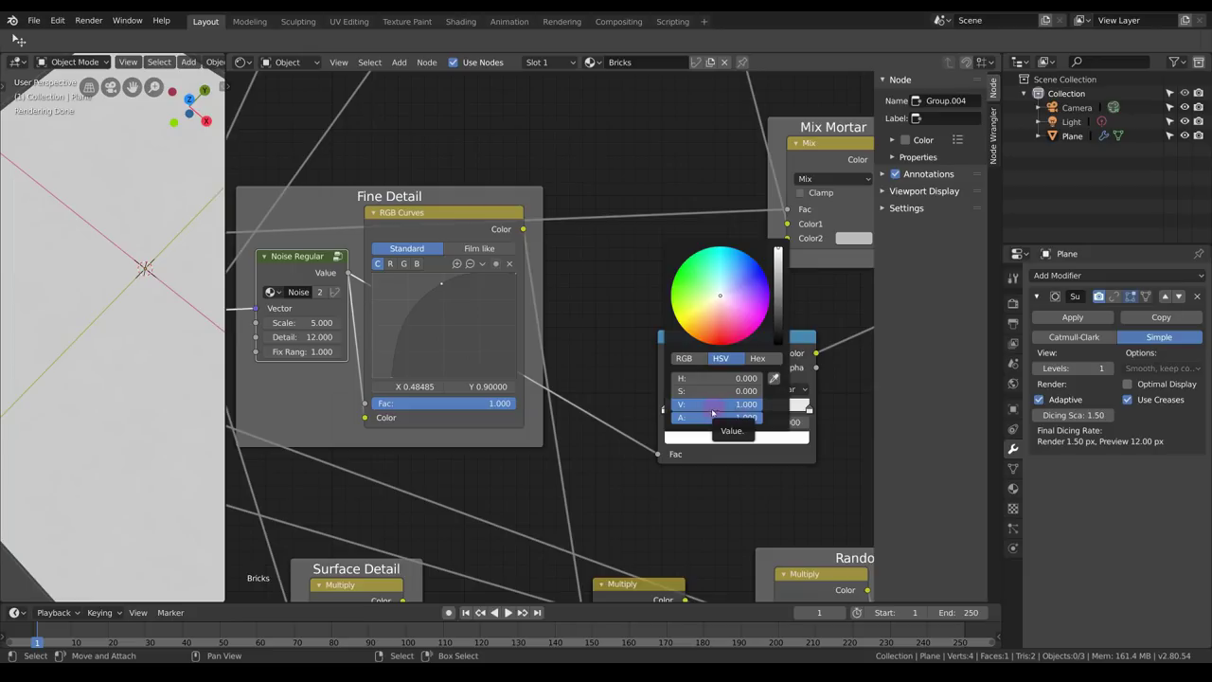
left_click(805, 409)
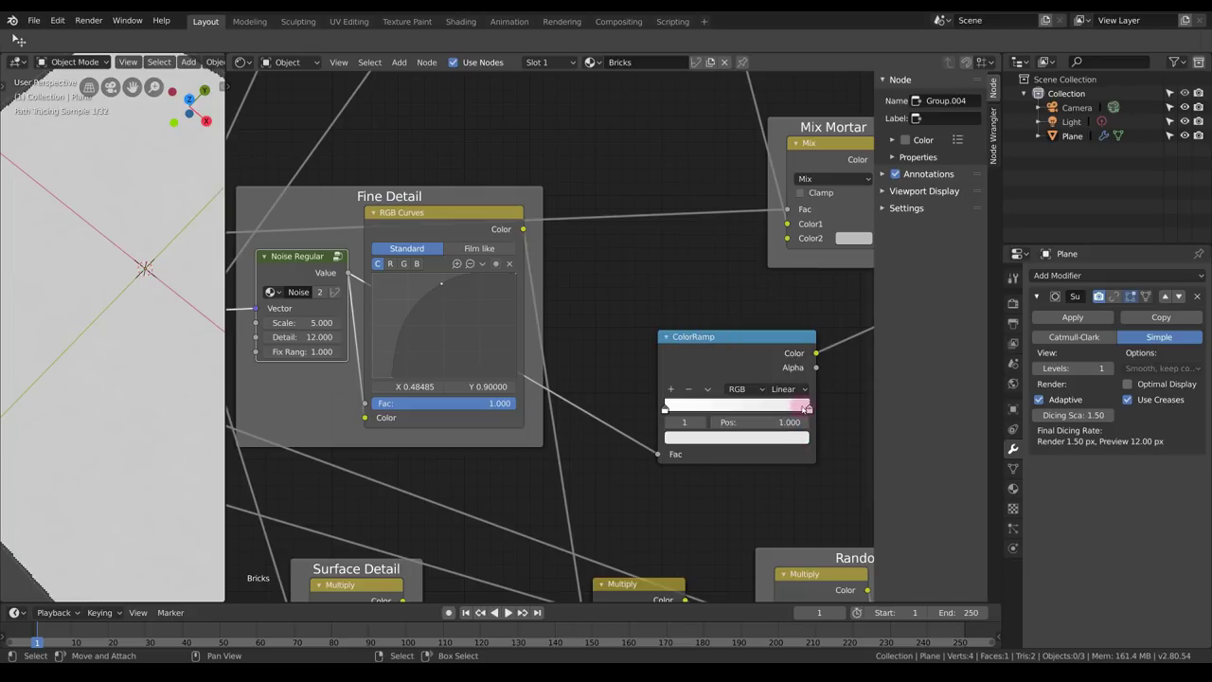
left_click(797, 437)
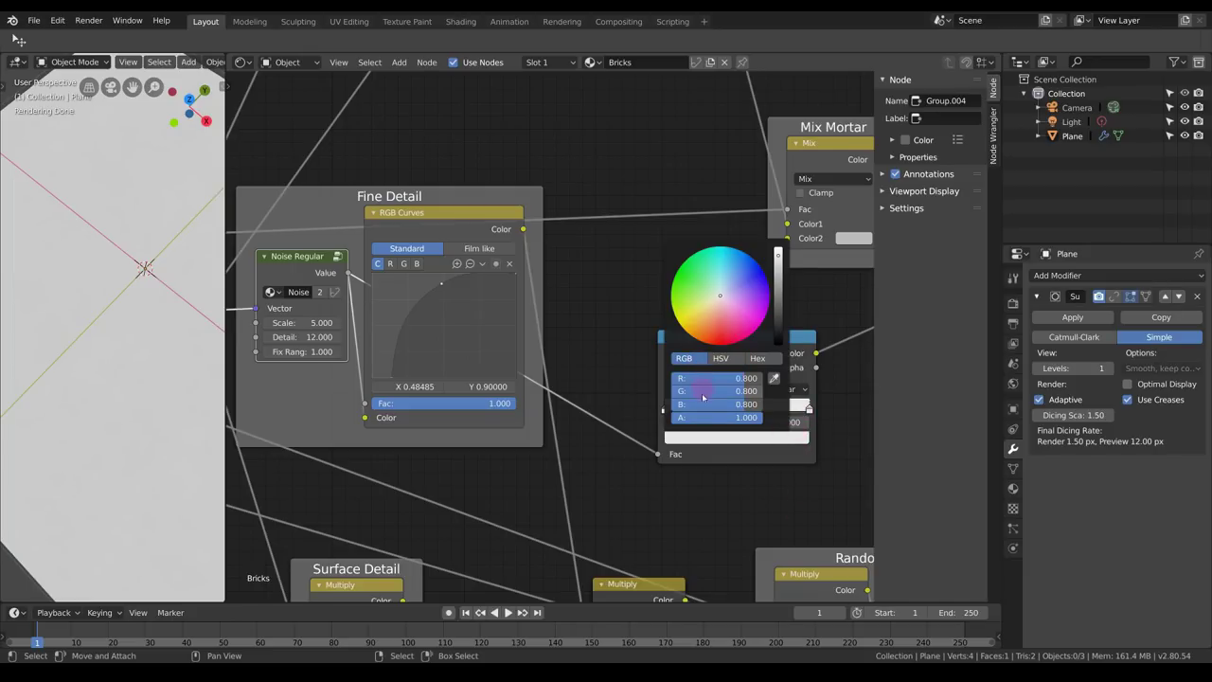
middle_click_drag(803, 482, 645, 458)
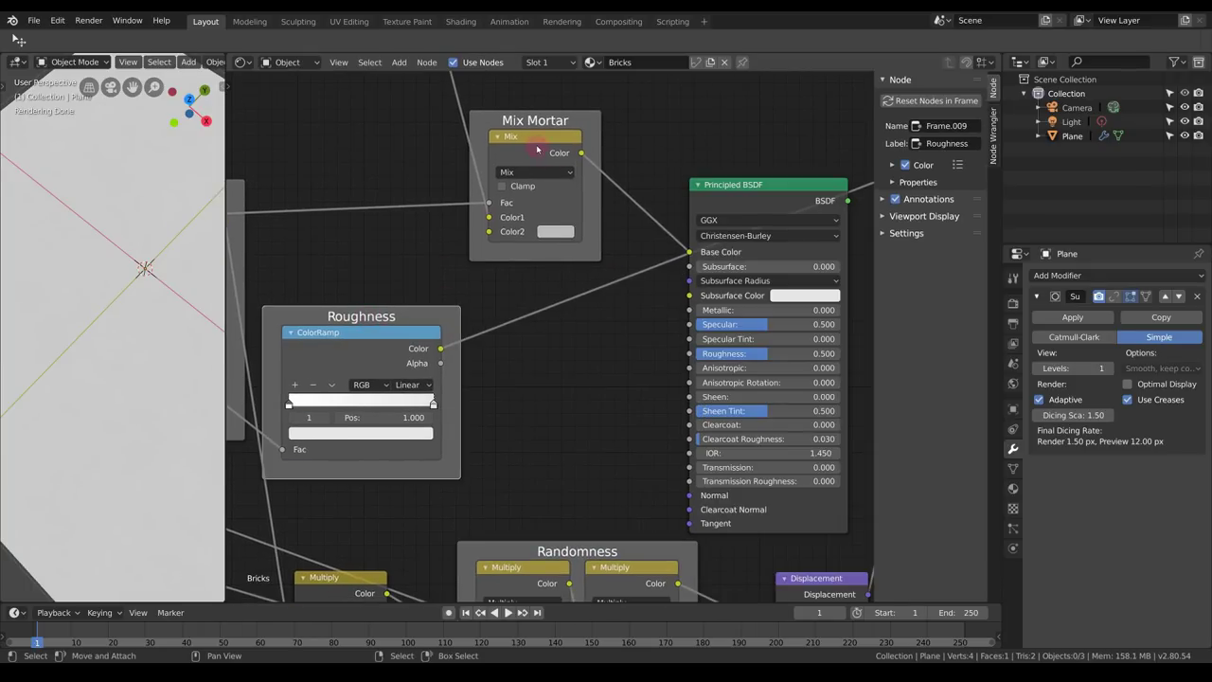
Duplicate the Mix Mortar mix node below the original, feeding its Color1 from the Roughness ColorRamp and its Fac from a reroute on the mortar factor link.
left_click(535, 149)
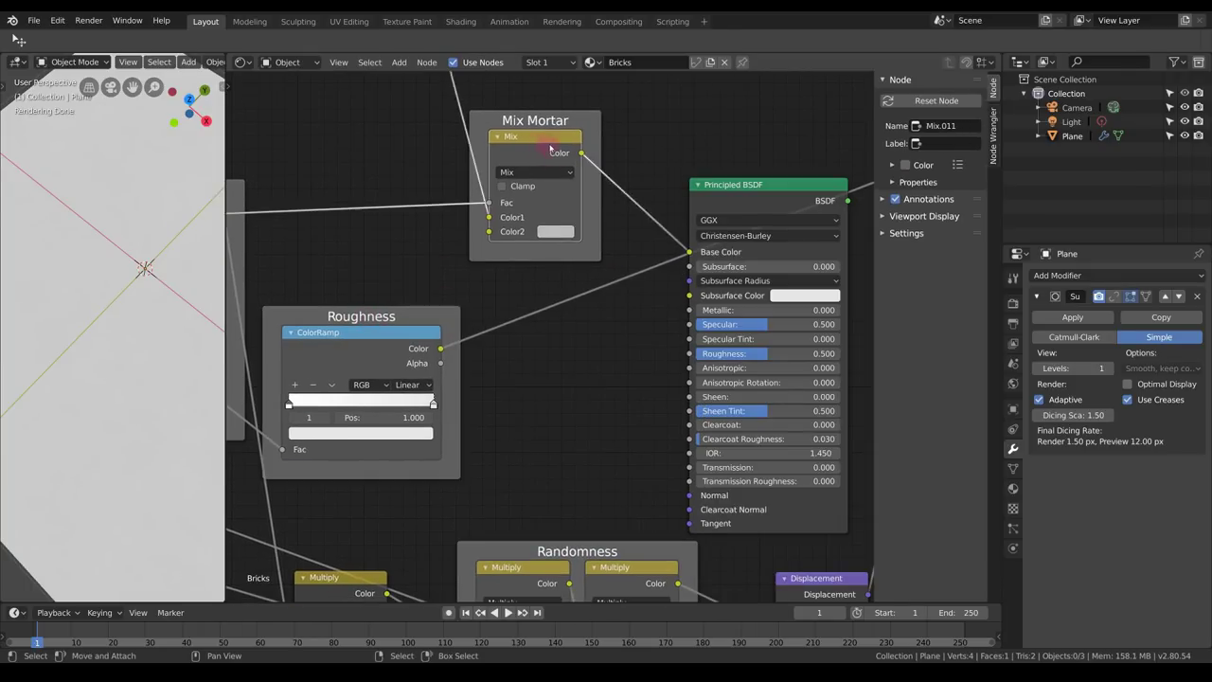
key("shift+d")
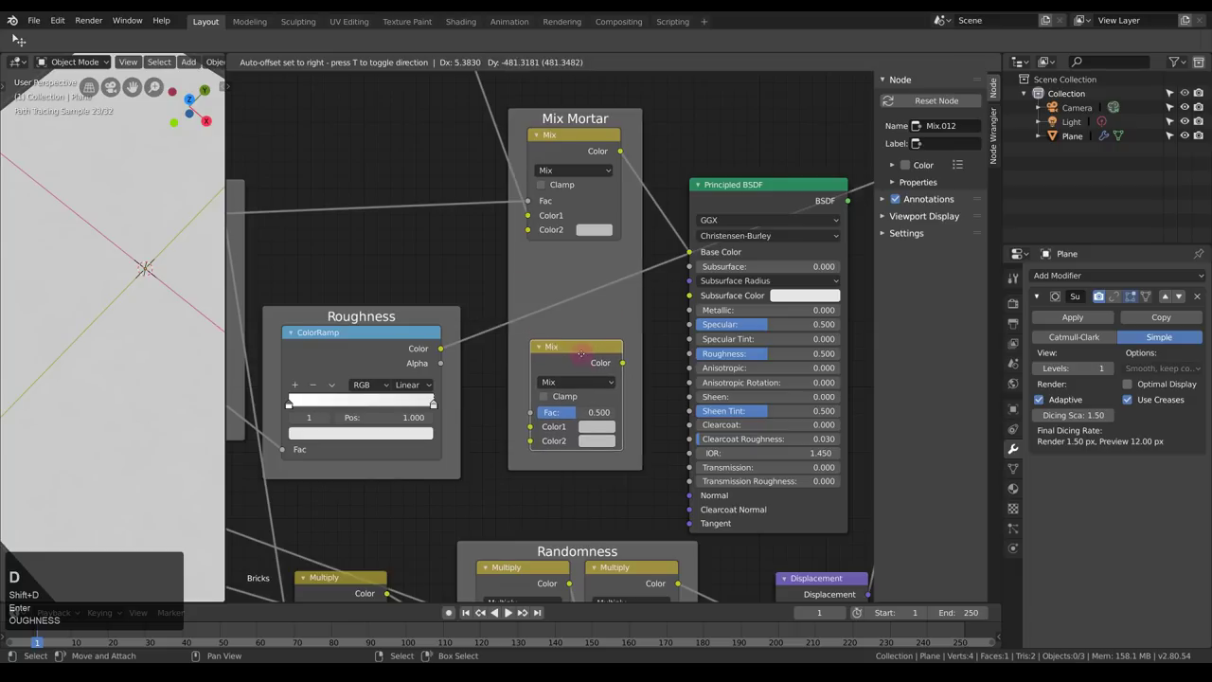
left_click(582, 361)
left_click_drag(441, 349, 532, 425)
right_click_drag(428, 191, 425, 219, "shift")
left_click_drag(425, 208, 532, 412)
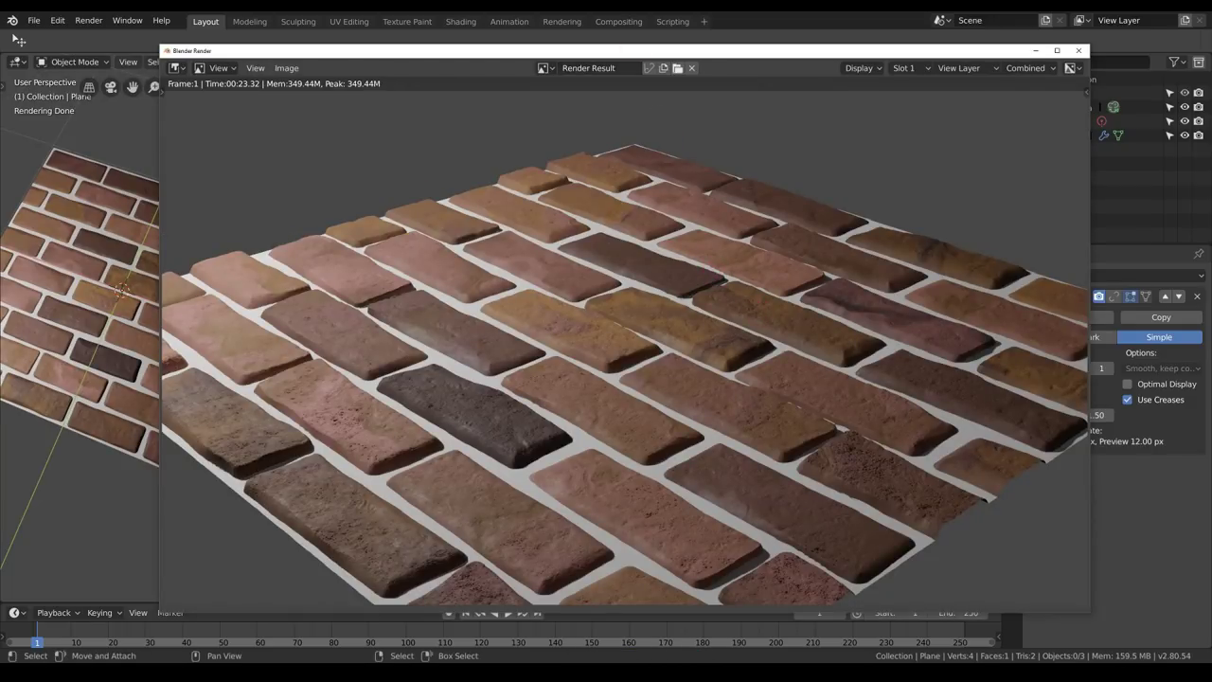
Close the render and move the two Mix Mortar nodes, Principled BSDF and Material Output farther right to make room beside the Roughness frame.
key("Escape")
scroll(582, 324, "down", 5)
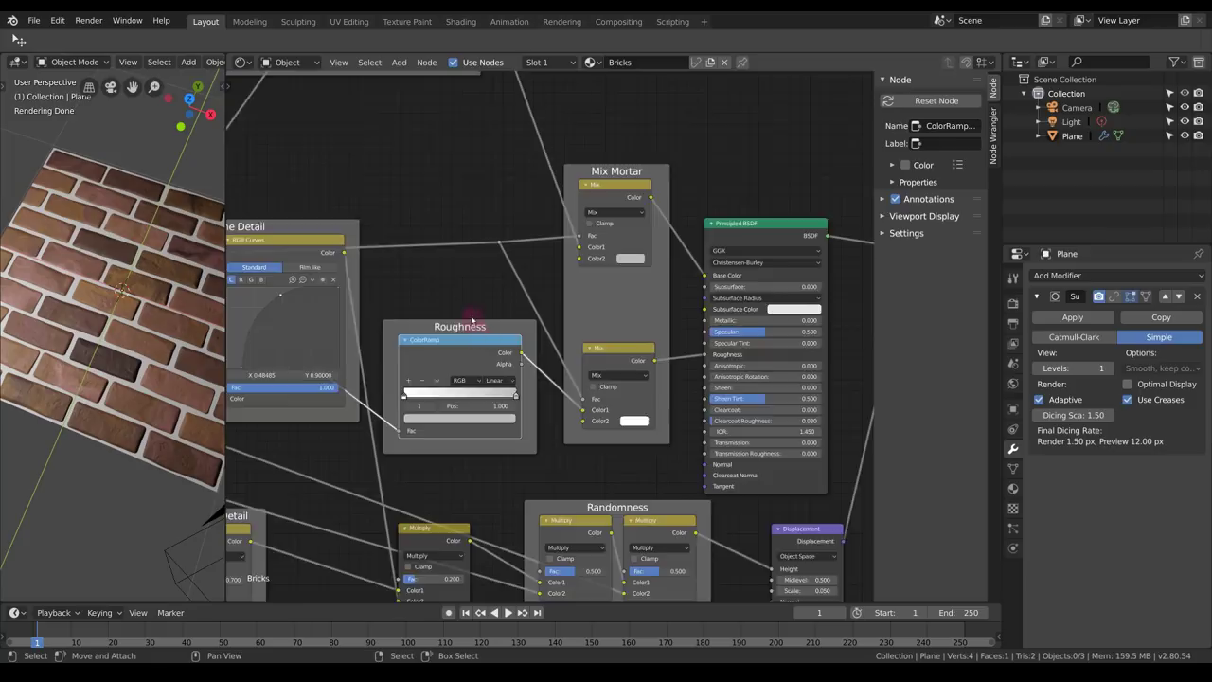
key("alt+a")
left_click_drag(552, 207, 793, 421)
key("g")
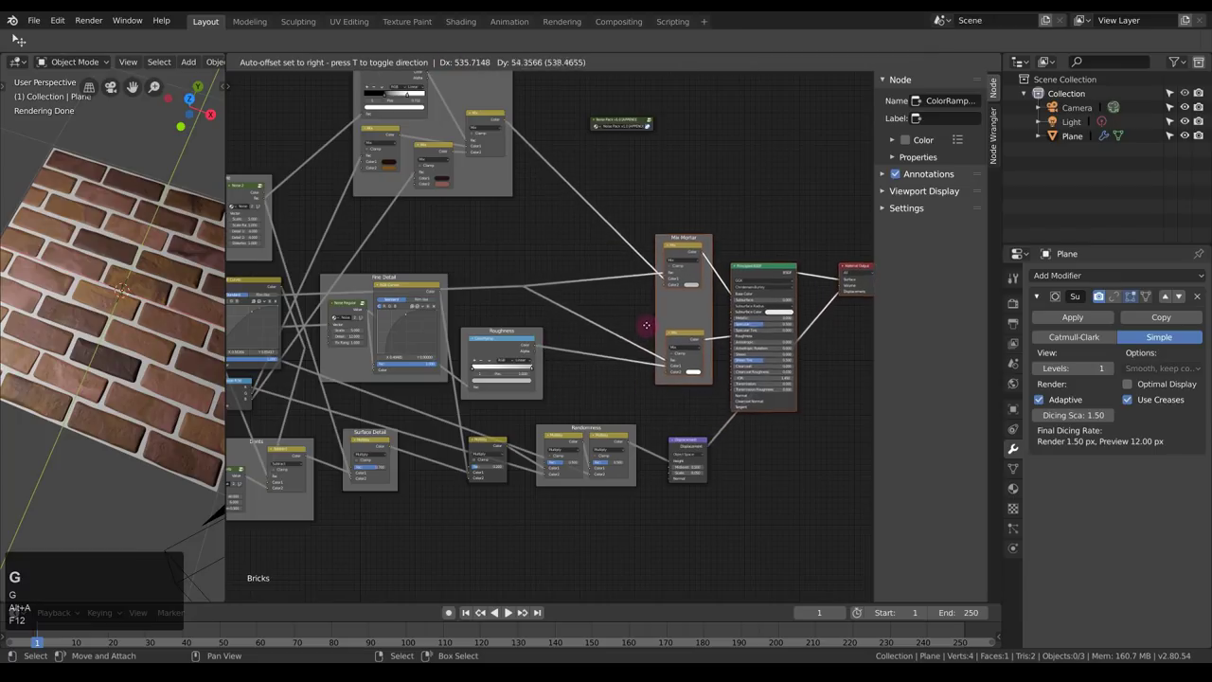
left_click(643, 331)
scroll(550, 338, "up", 2)
key("alt+a")
Insert a MixRGB node in the Roughness frame, on the link between the ColorRamp and the lower Mix Mortar node.
scroll(576, 344, "up", 3)
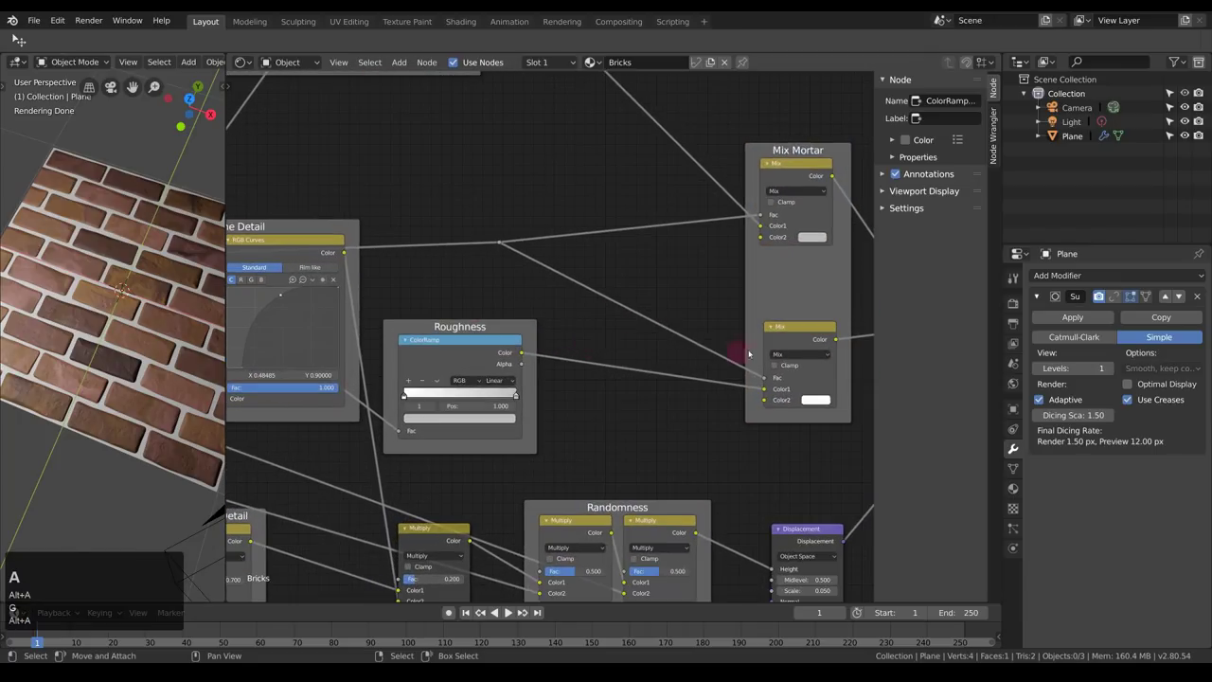
key("shift+a")
mouse_move(568, 309)
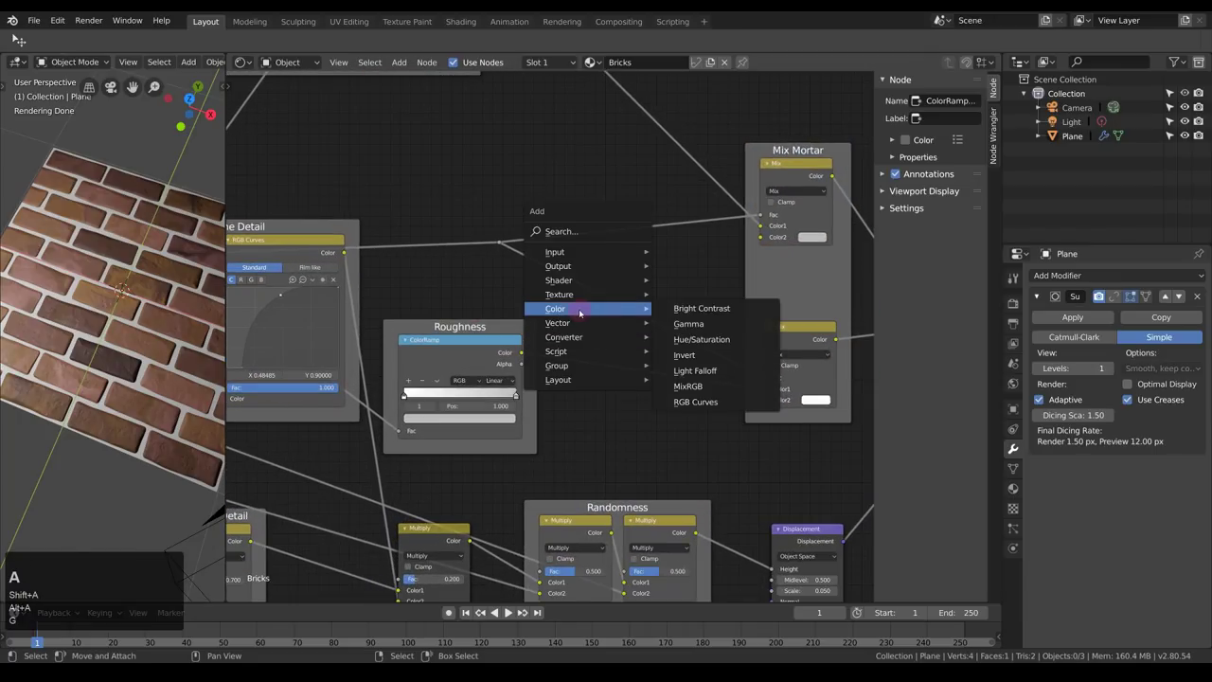
left_click(705, 384)
left_click(525, 352)
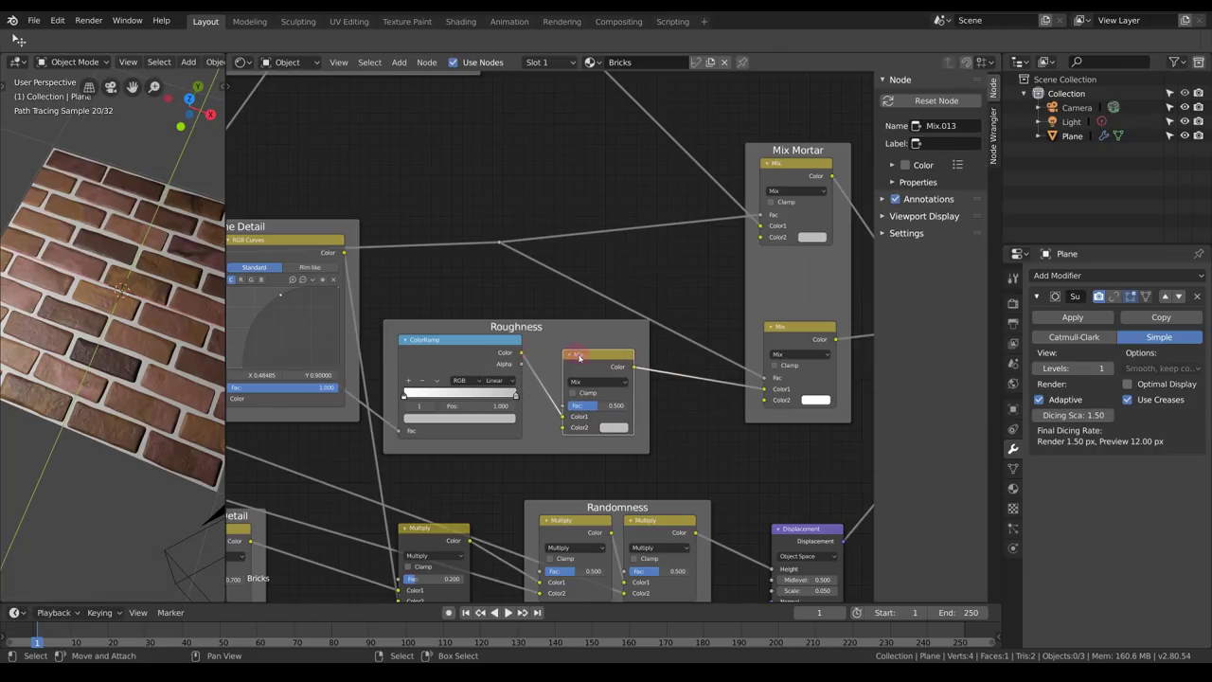
left_click_drag(578, 357, 570, 344)
Connect the R output of the Separate RGB node to Color2 of the new Mix node in the Roughness frame.
middle_click_drag(503, 353, 716, 267)
scroll(717, 268, "down", 3)
left_click(274, 350)
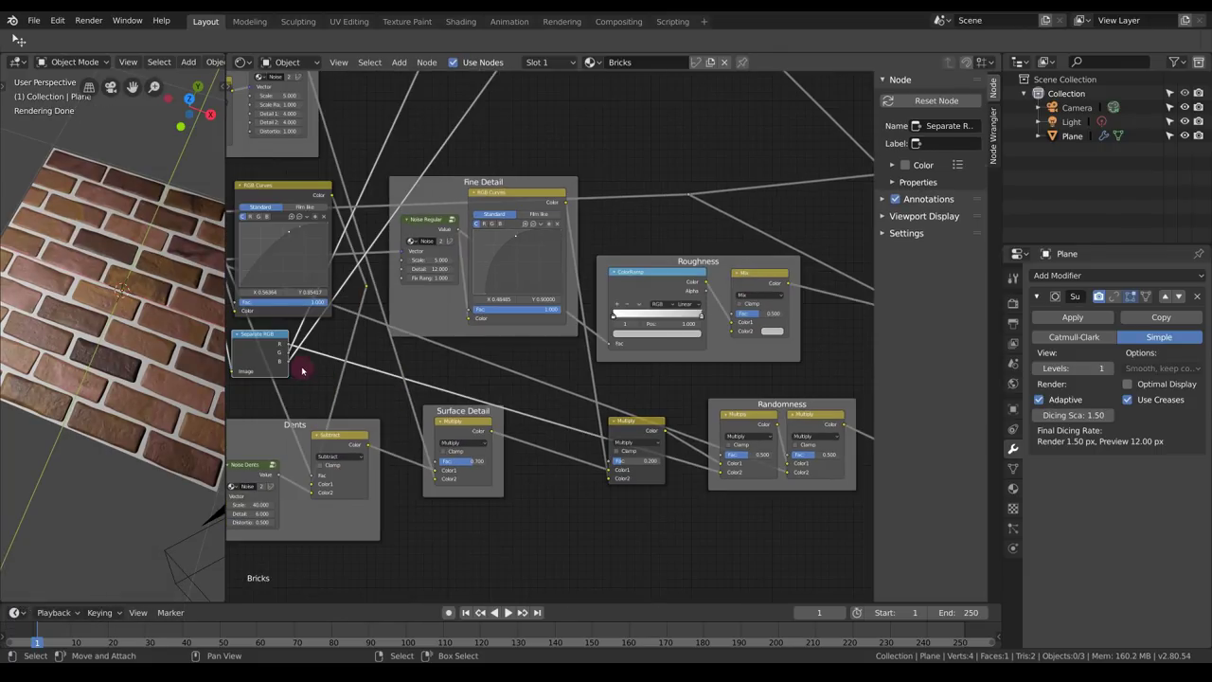
middle_click_drag(293, 370, 333, 378)
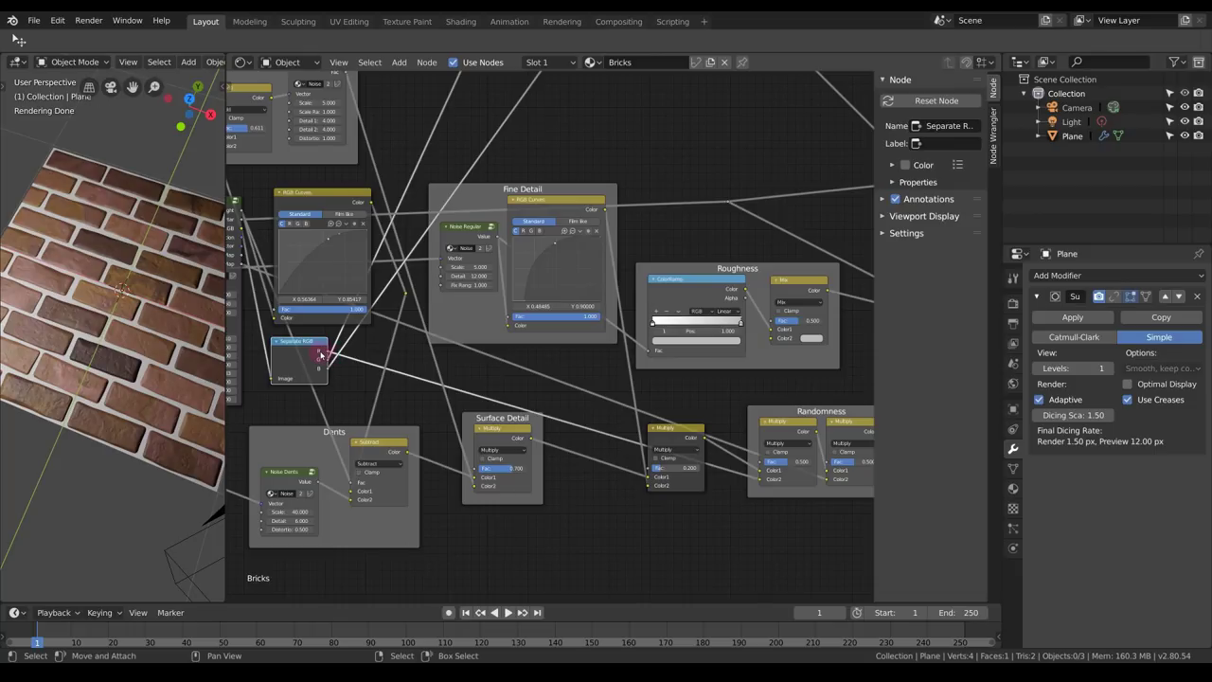
left_click_drag(328, 353, 780, 342)
scroll(676, 388, "up", 3)
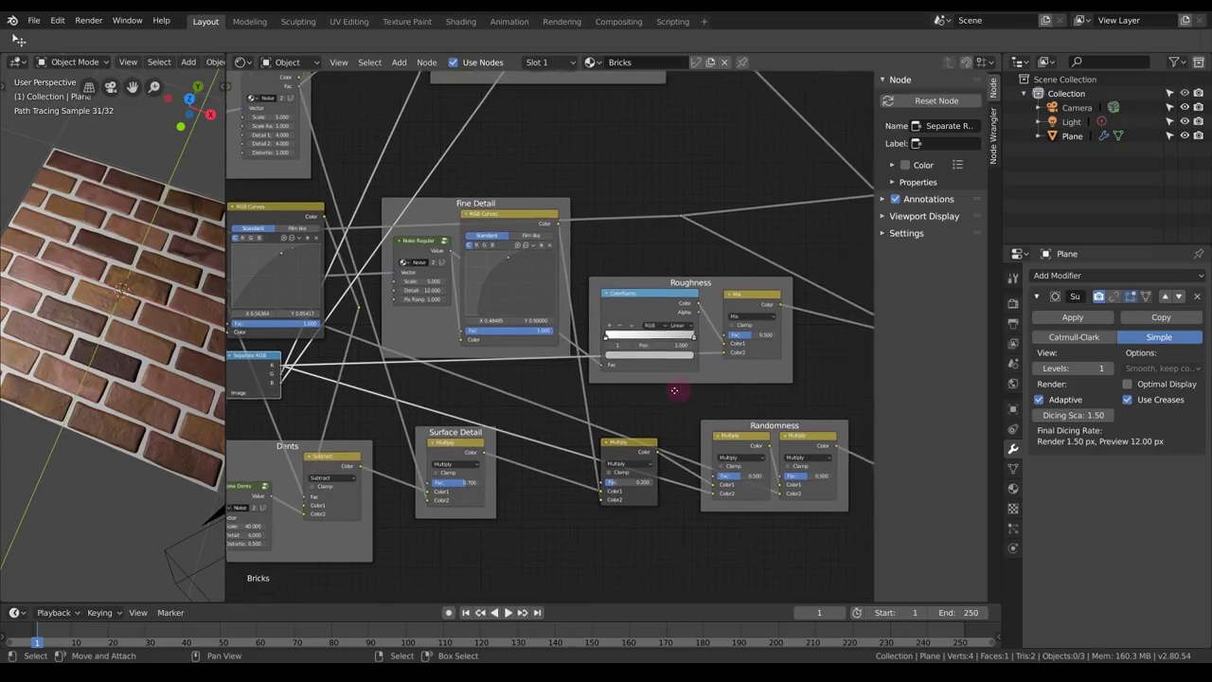
Set the Roughness frame's Mix node to Overlay blending with a factor of 0.25.
left_click(636, 321)
left_click(630, 339)
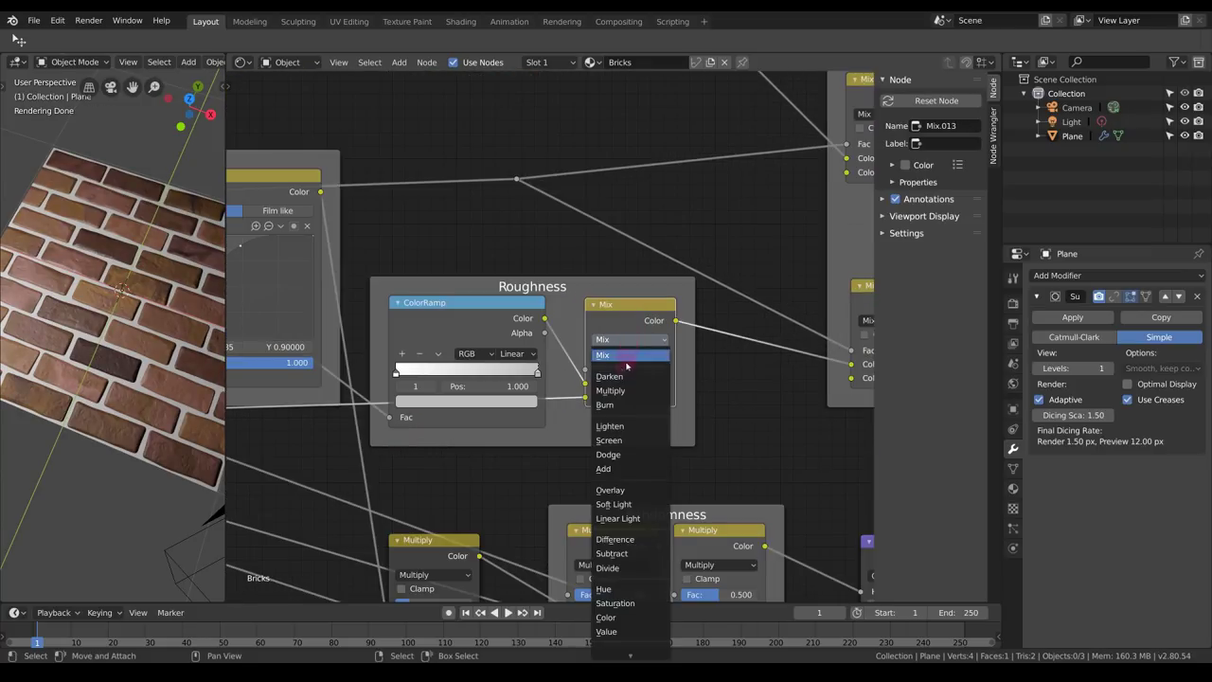
left_click(621, 490)
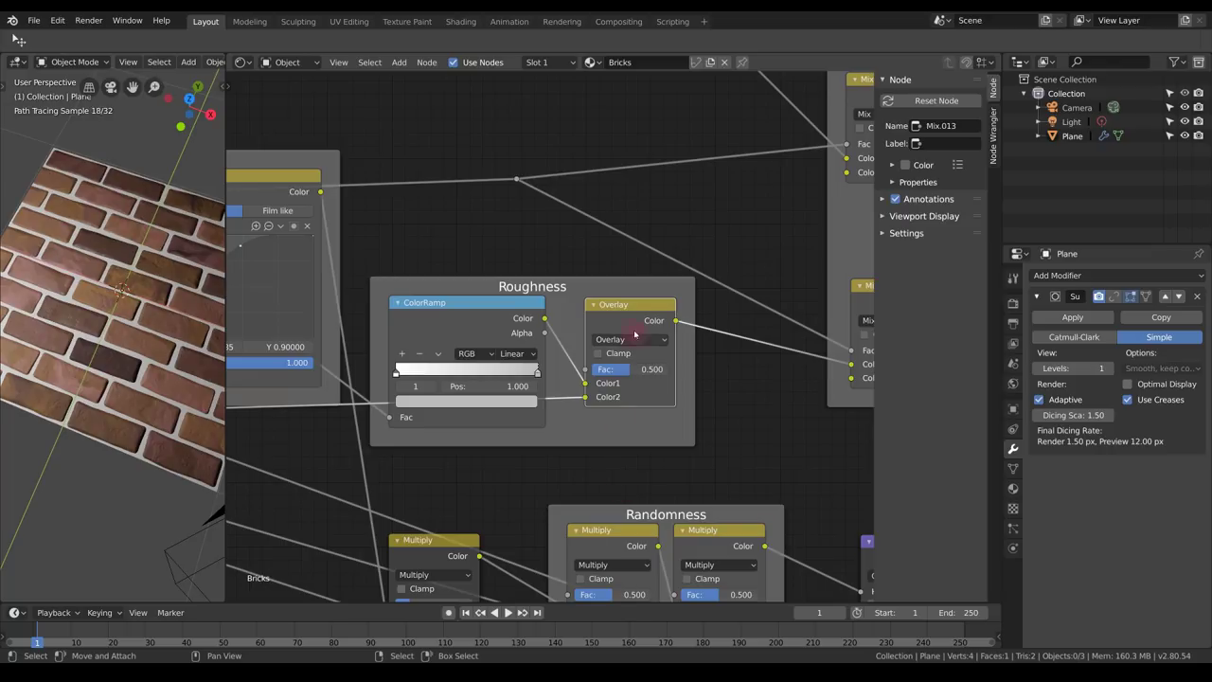
mouse_move(635, 369)
left_mouse_down()
mouse_move(587, 370)
mouse_move(701, 372)
mouse_move(626, 371)
left_mouse_up()
left_click(657, 369)
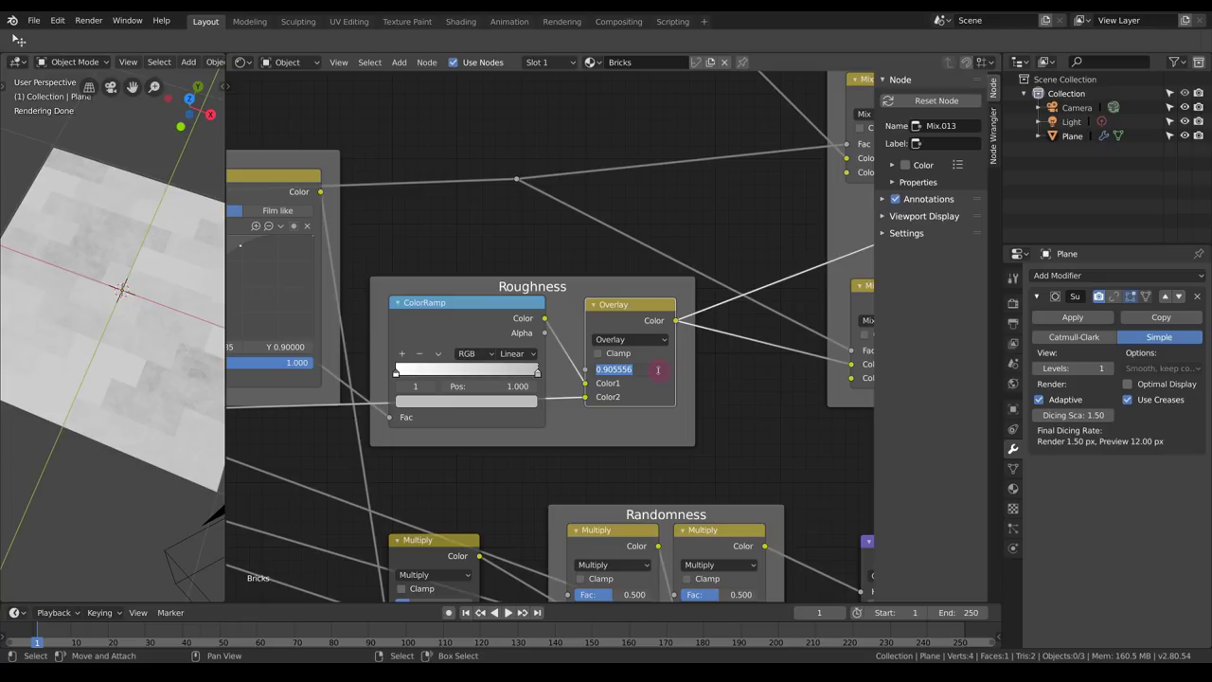
type(".25")
key("KP_Enter")
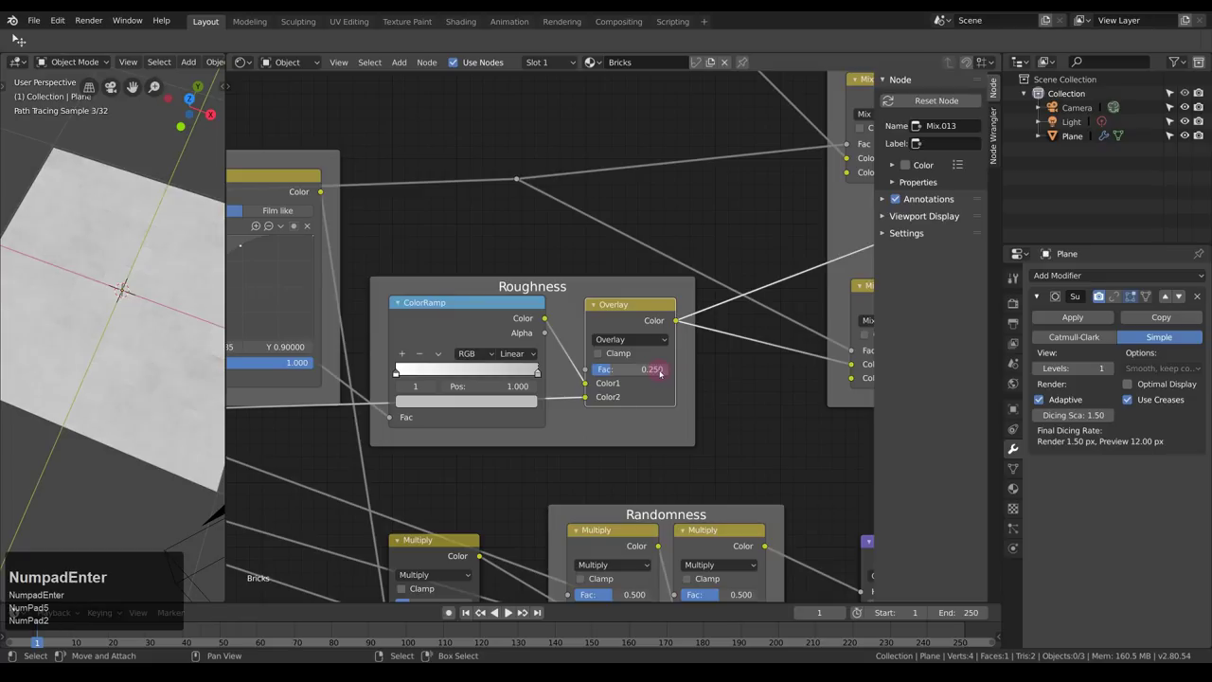
Render the image and compare it with the previous render in slot 1.
key("F12")
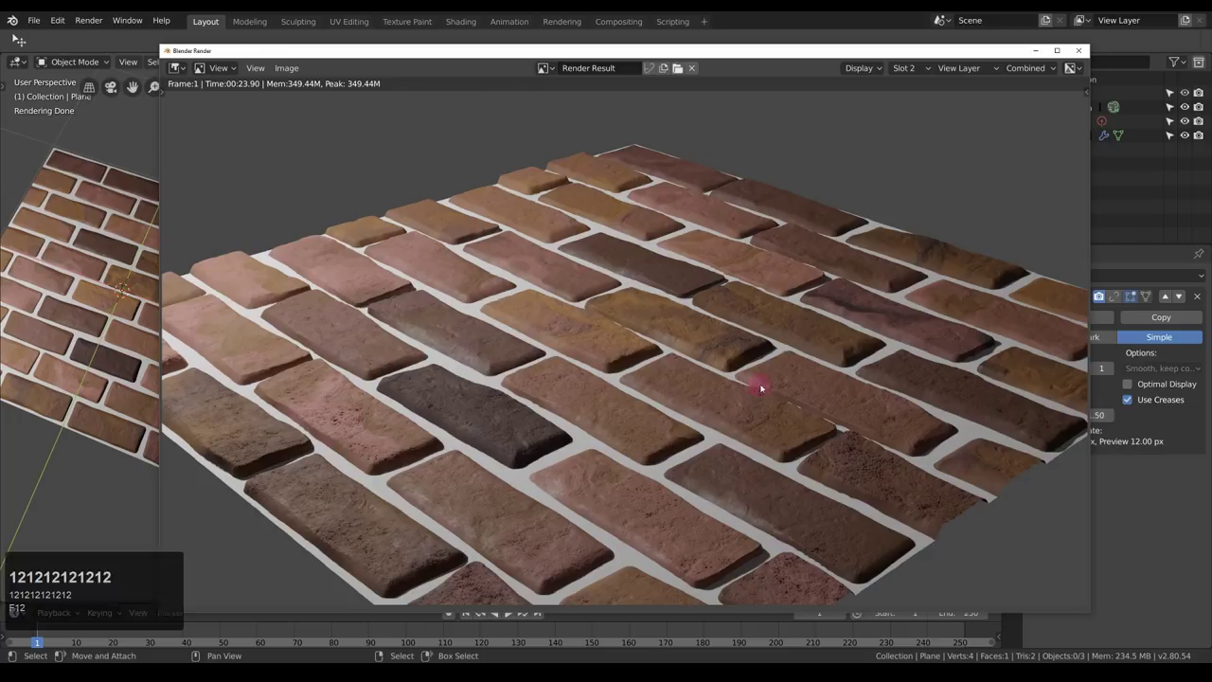
key("1")
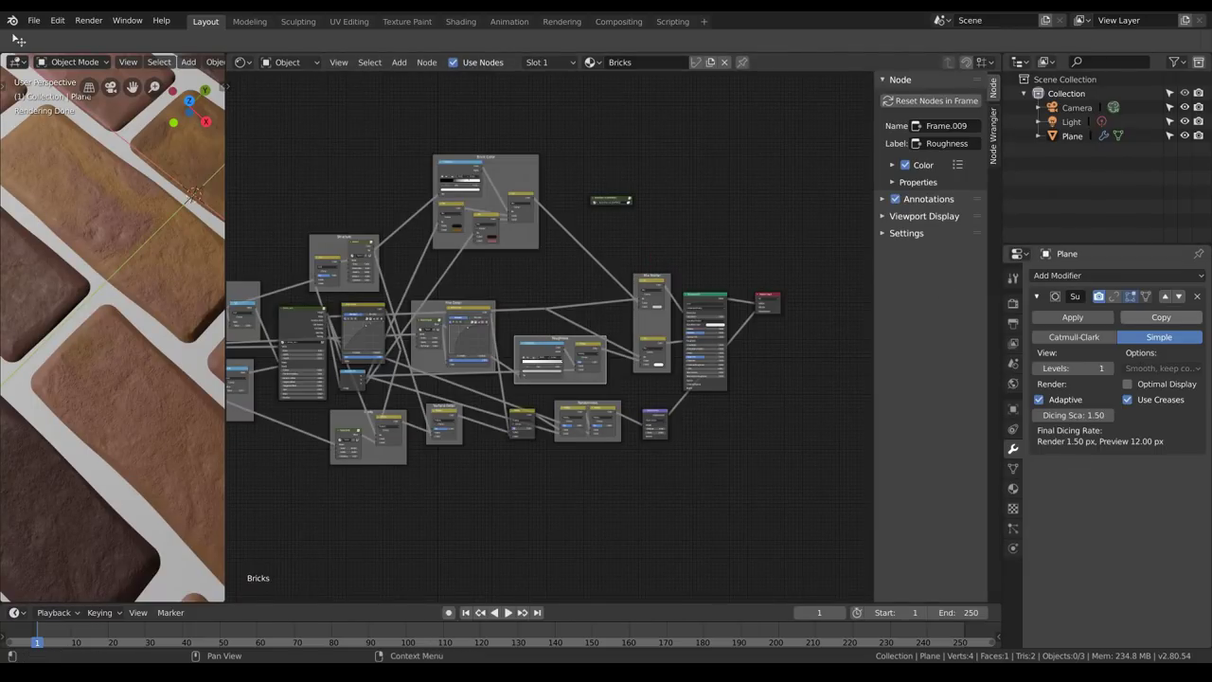
scroll(640, 343, "up", 2)
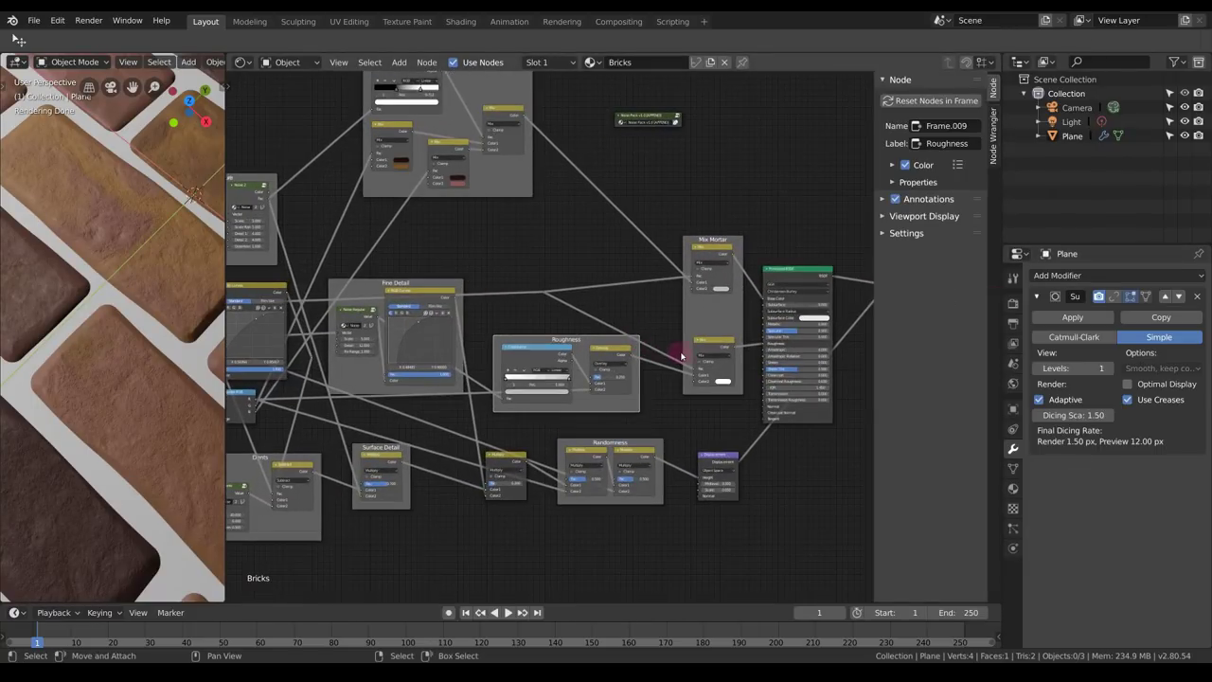
middle_click_drag(680, 356, 636, 372)
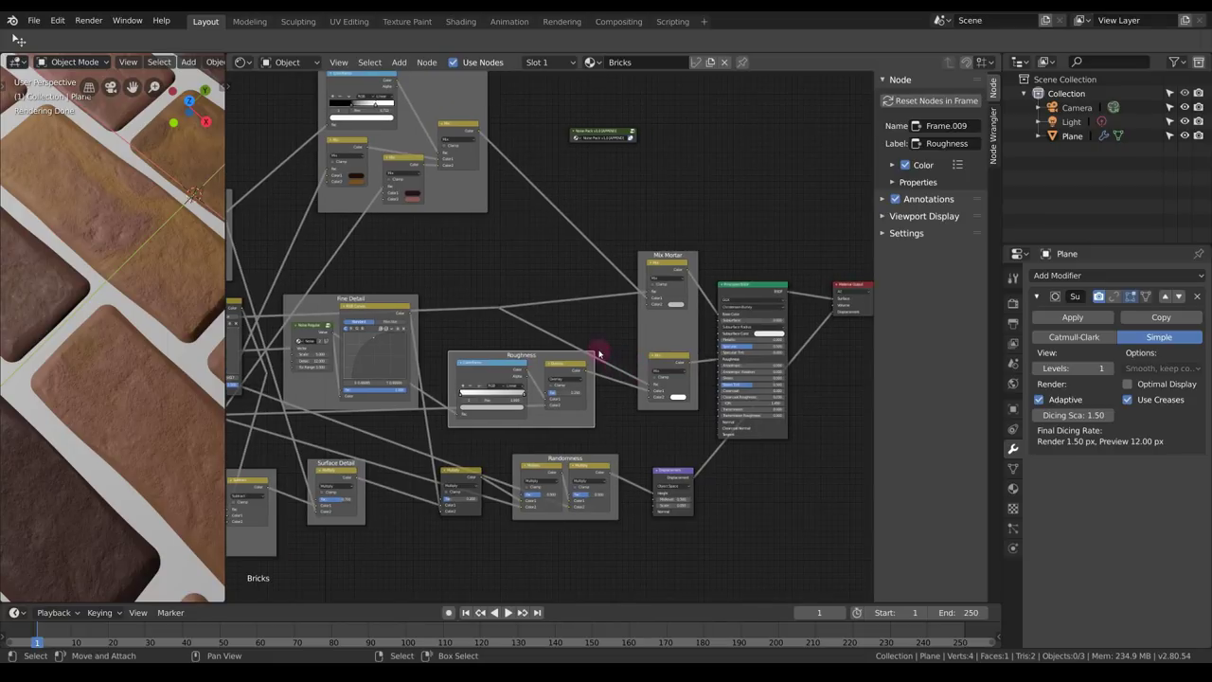
Move the lower Mix node up closer to the upper one in the Mix Mortar frame and inspect the bricks in the viewport.
left_click_drag(670, 360, 670, 330)
middle_click_drag(647, 328, 595, 237)
key("ctrl+alt+a")
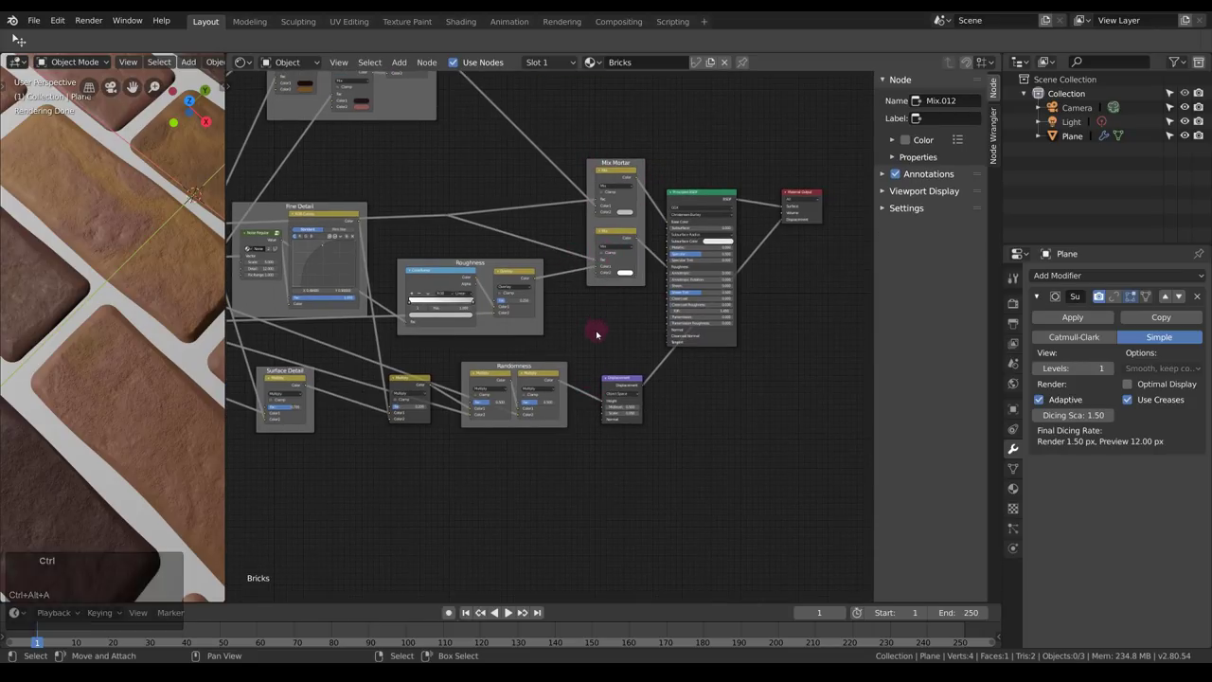
middle_click_drag(534, 208, 601, 242)
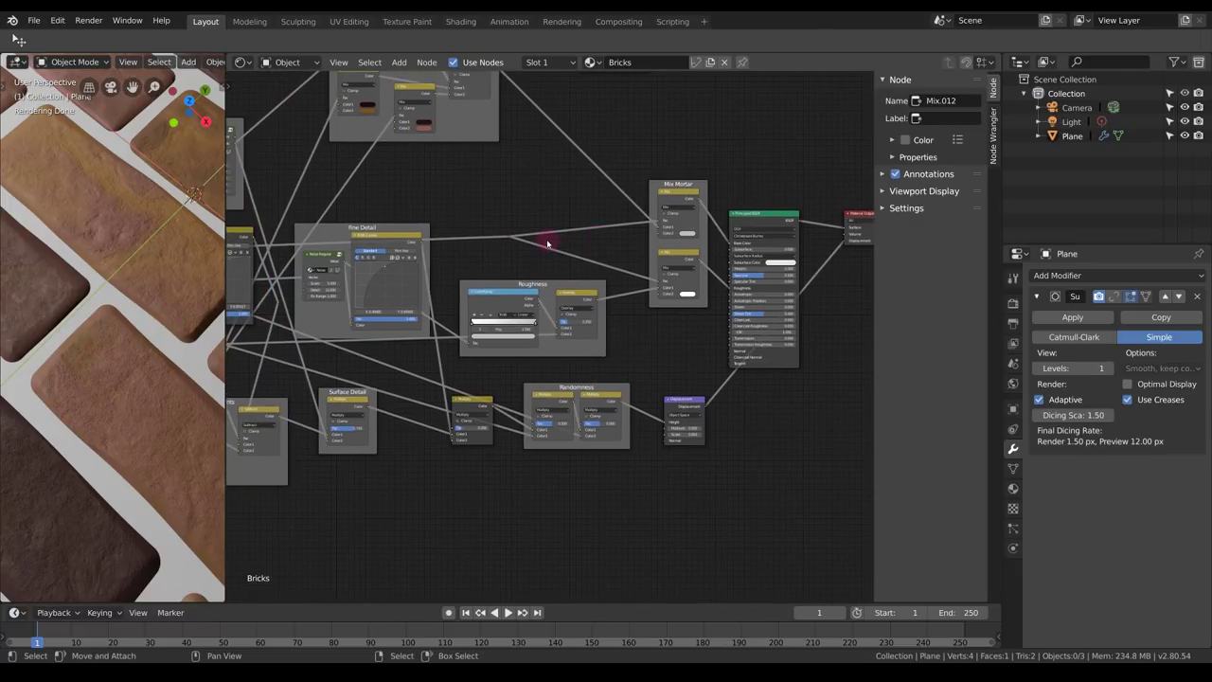
middle_click_drag(483, 231, 615, 234)
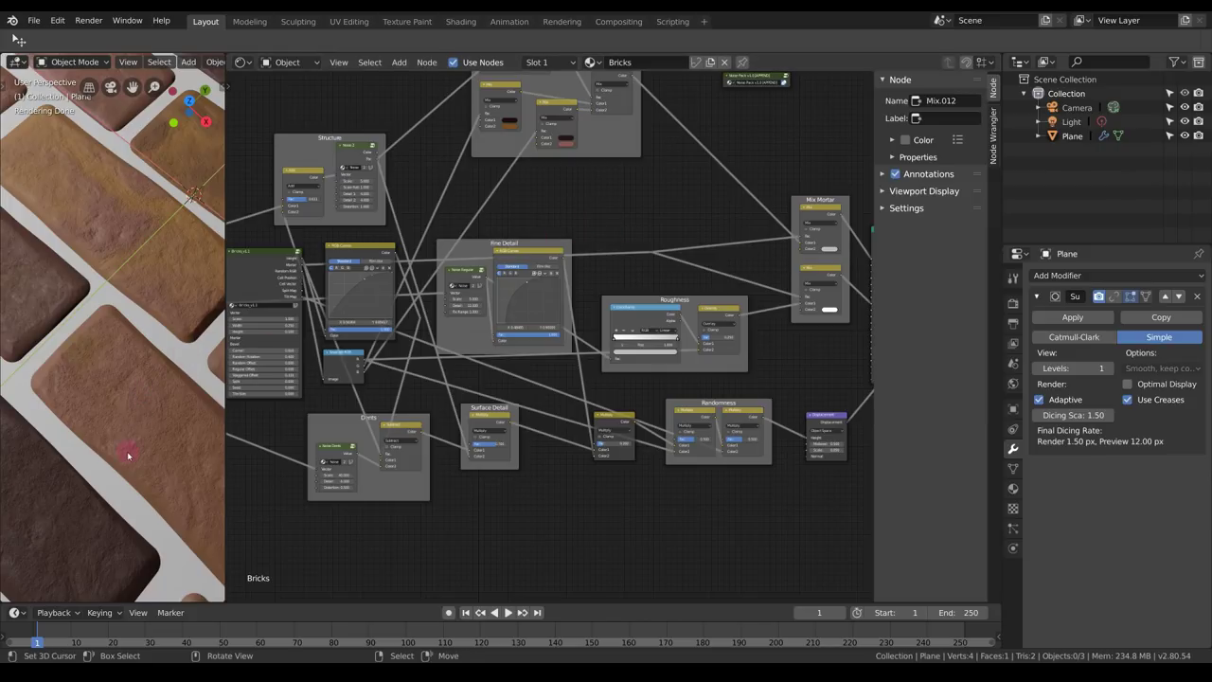
middle_click_drag(128, 455, 122, 430)
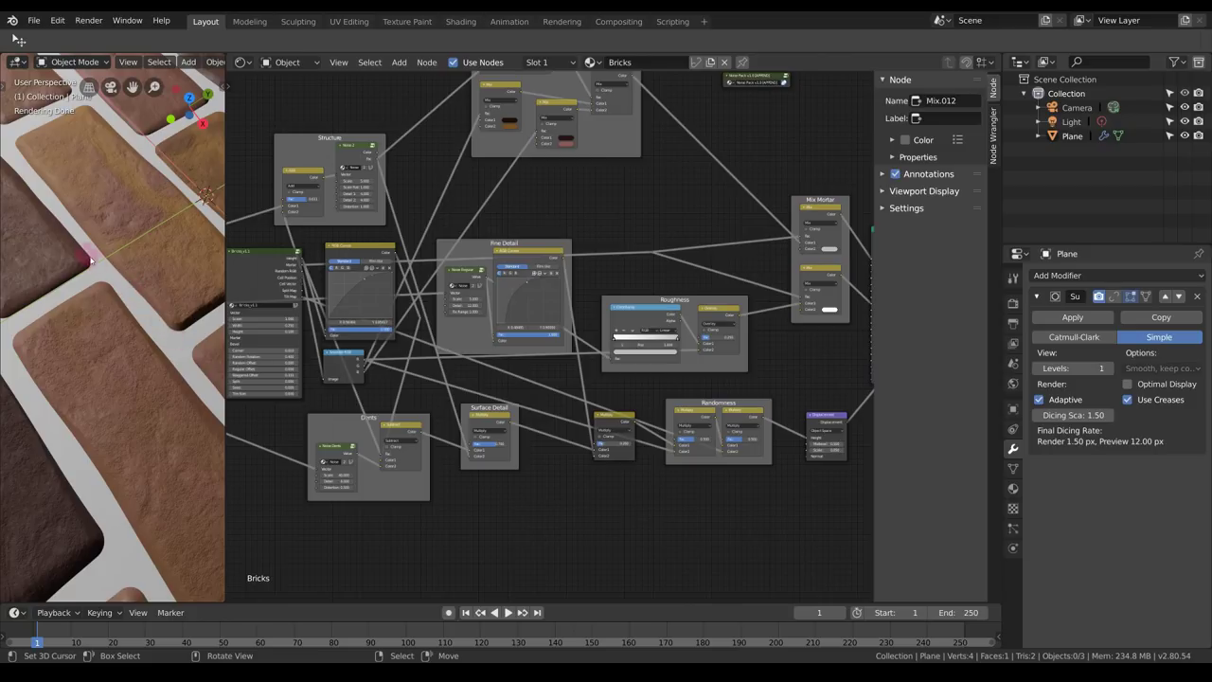
middle_click_drag(772, 373, 684, 370)
Move the reroute point on the mortar factor link closer to the Mix Mortar frame.
key("alt+a")
left_click_drag(549, 237, 589, 265)
middle_click_drag(590, 265, 536, 281)
key("g")
left_click(625, 283)
key("alt+a")
Select the reroute, Mix Mortar nodes, Principled BSDF, Displacement and Material Output, and shift them farther right to open space.
middle_click_drag(604, 216, 561, 239)
left_click_drag(551, 212, 710, 301)
middle_click_drag(618, 227, 541, 168)
key("b")
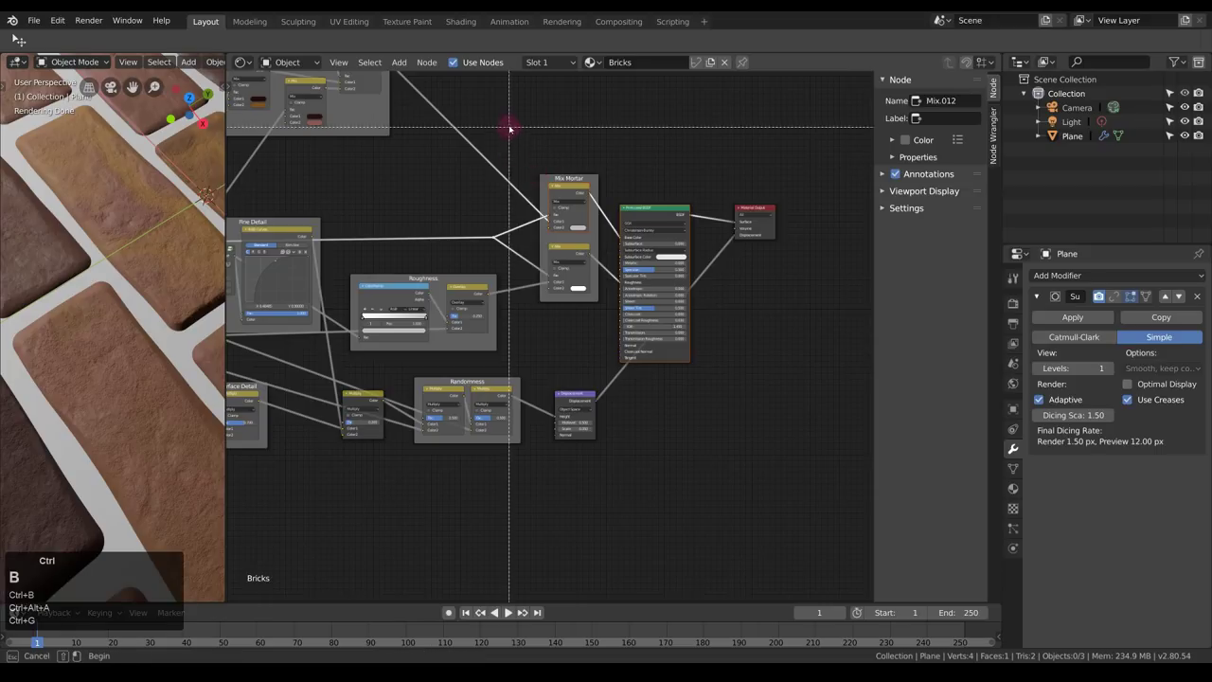
left_click_drag(537, 115, 906, 537)
middle_click_drag(640, 402, 536, 497)
key("g")
left_click(704, 439)
Add a Math node in the free space right of the Roughness frame and set it to Greater Than.
middle_click_drag(520, 397, 705, 289)
scroll(569, 383, "up", 5)
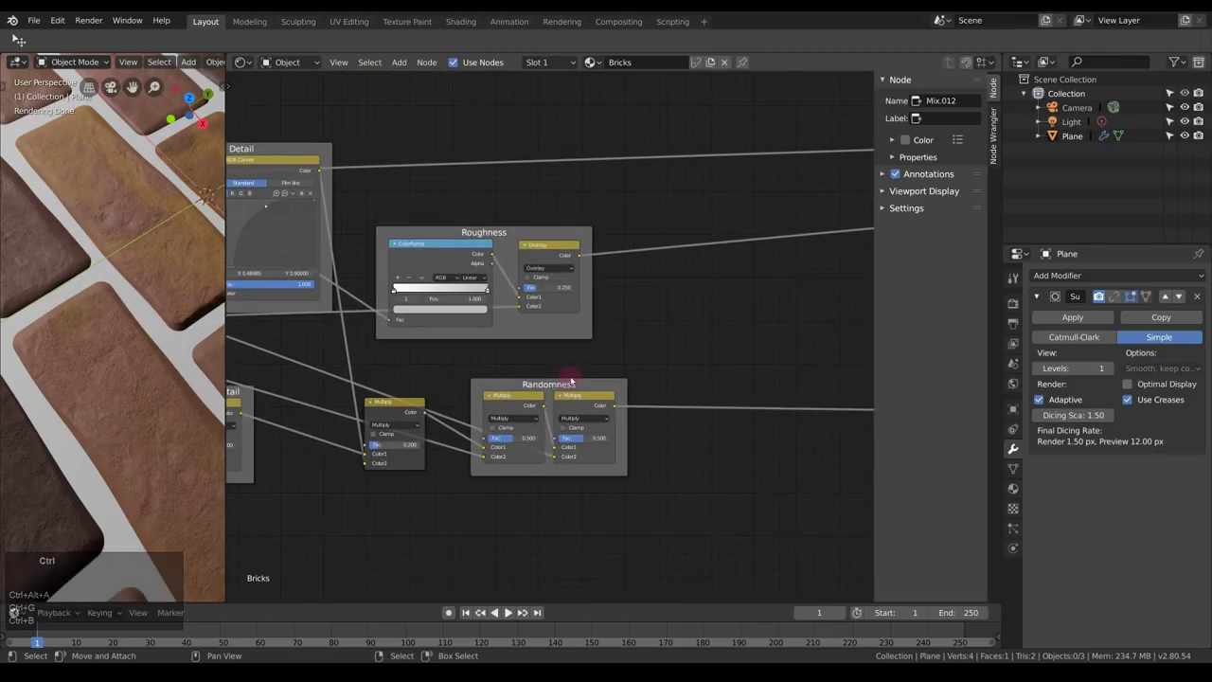
middle_click_drag(742, 344, 544, 354)
middle_click_drag(666, 315, 650, 327)
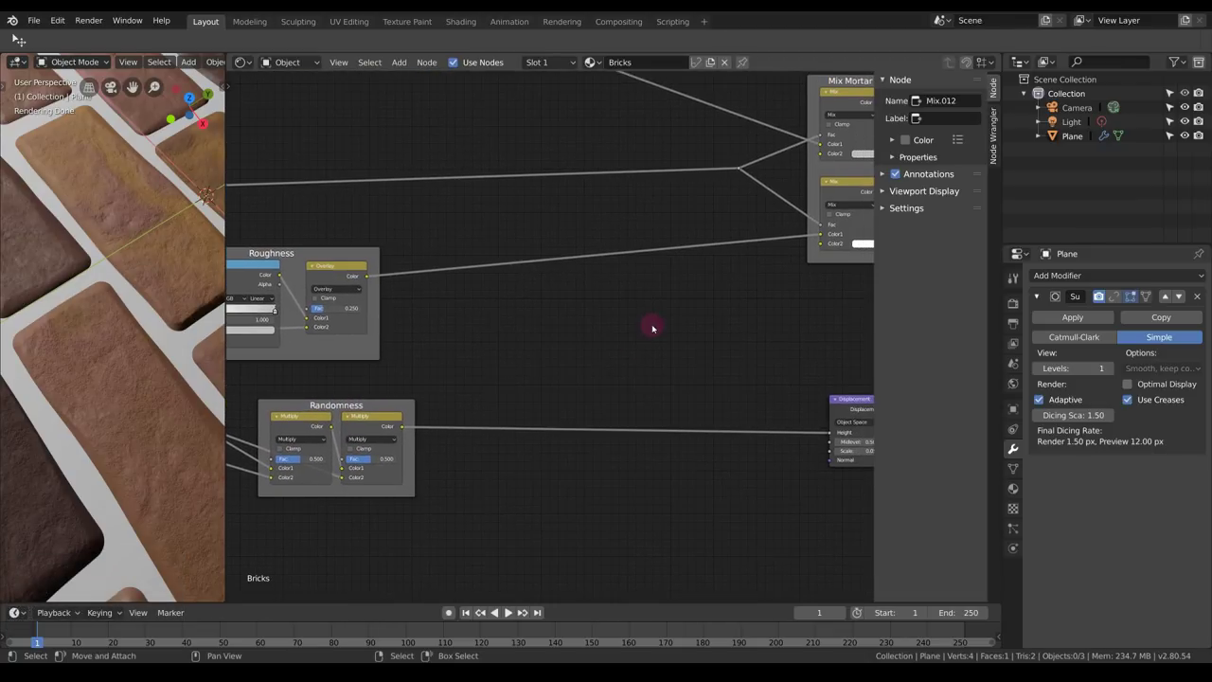
key("shift+a")
mouse_move(614, 353)
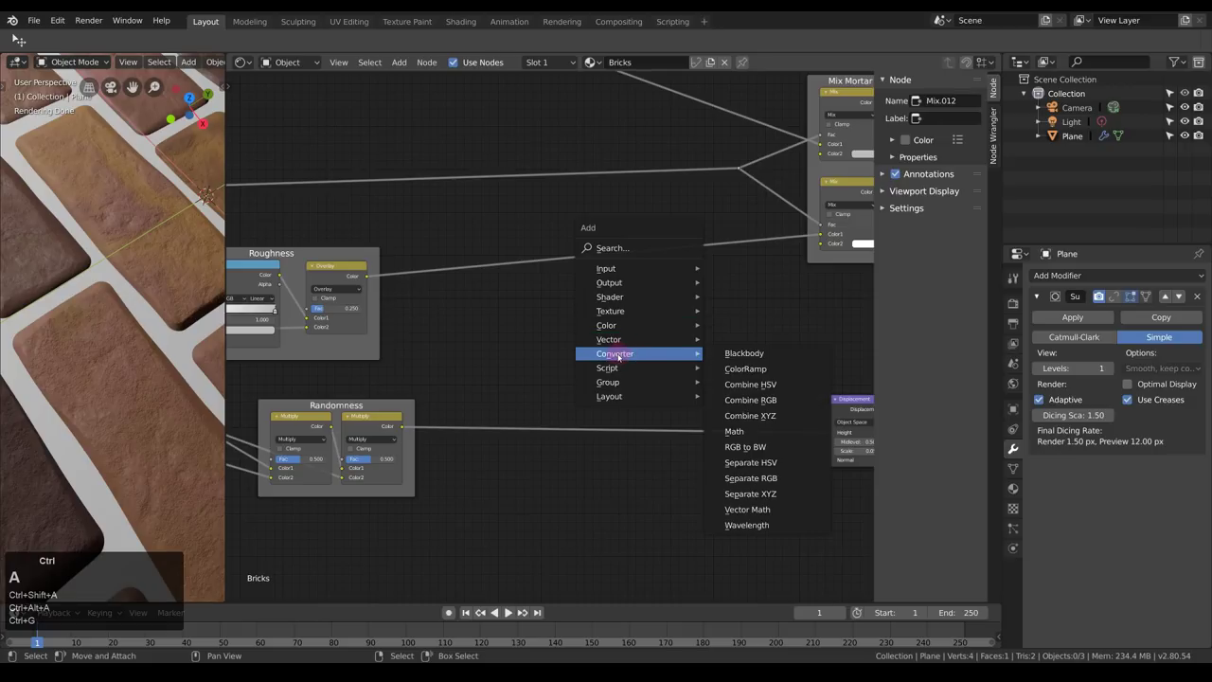
left_click(738, 427)
left_click(503, 314)
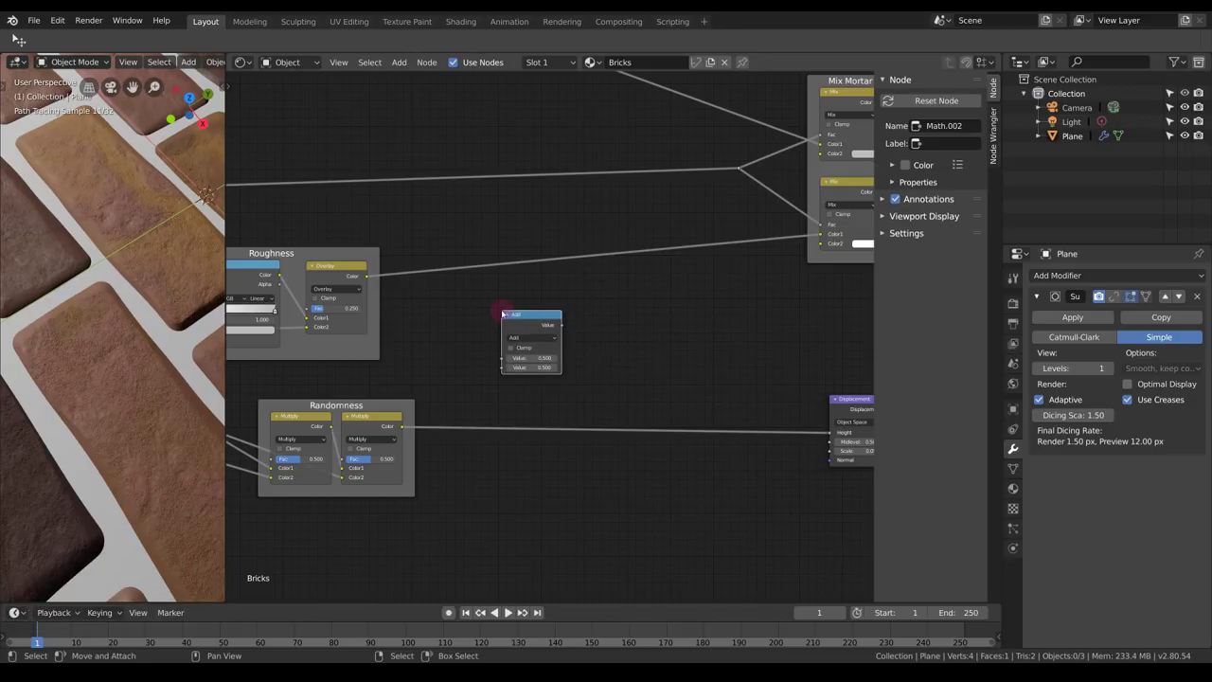
left_click(518, 337)
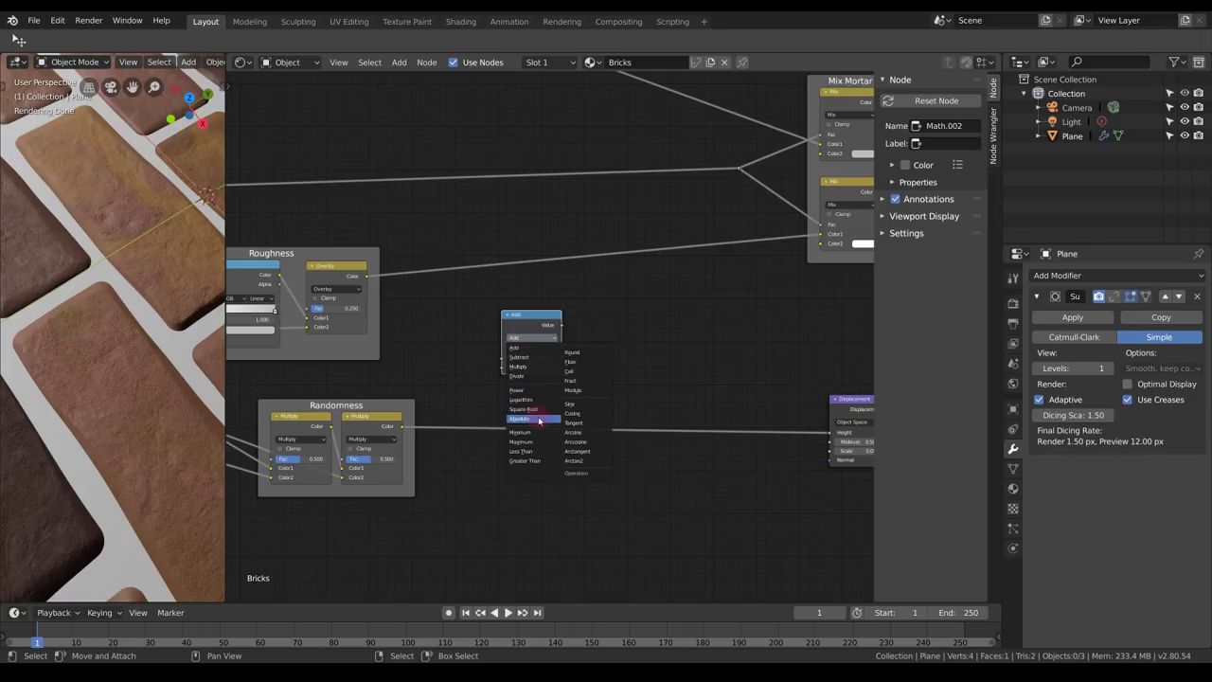
left_click(525, 460)
Add a second Math node between the Roughness frame and the Greater Than node, and set it to Multiply.
middle_click_drag(511, 346, 666, 350)
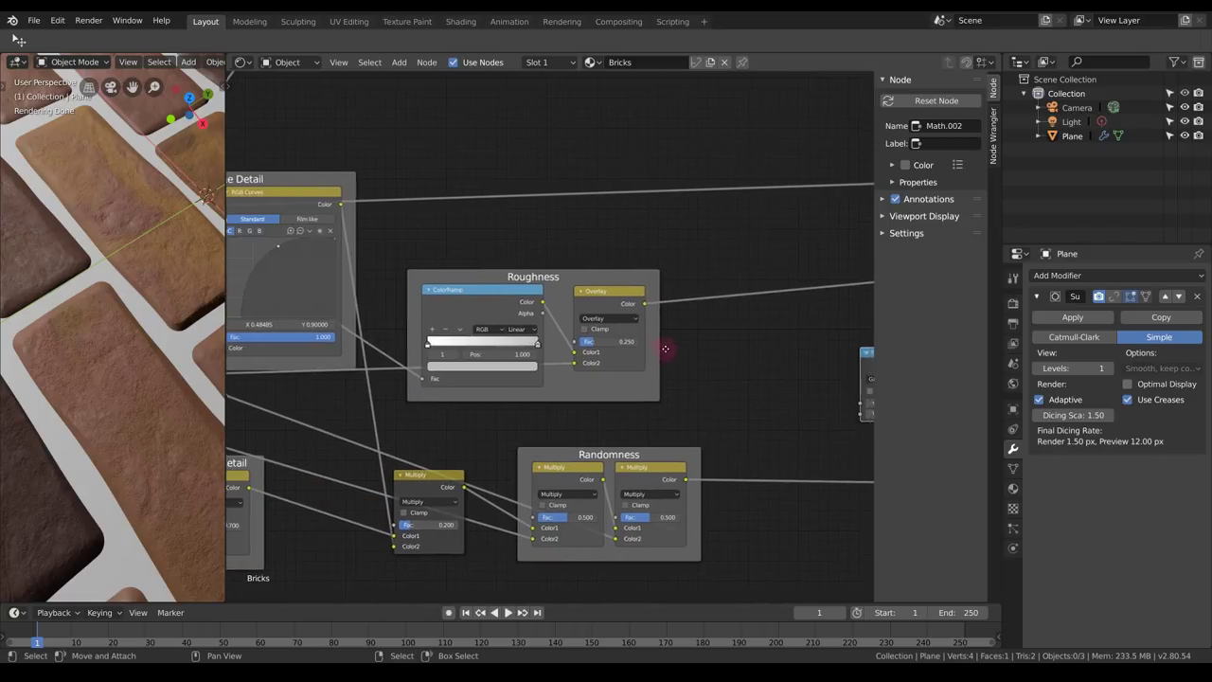
scroll(698, 334, "down", 2)
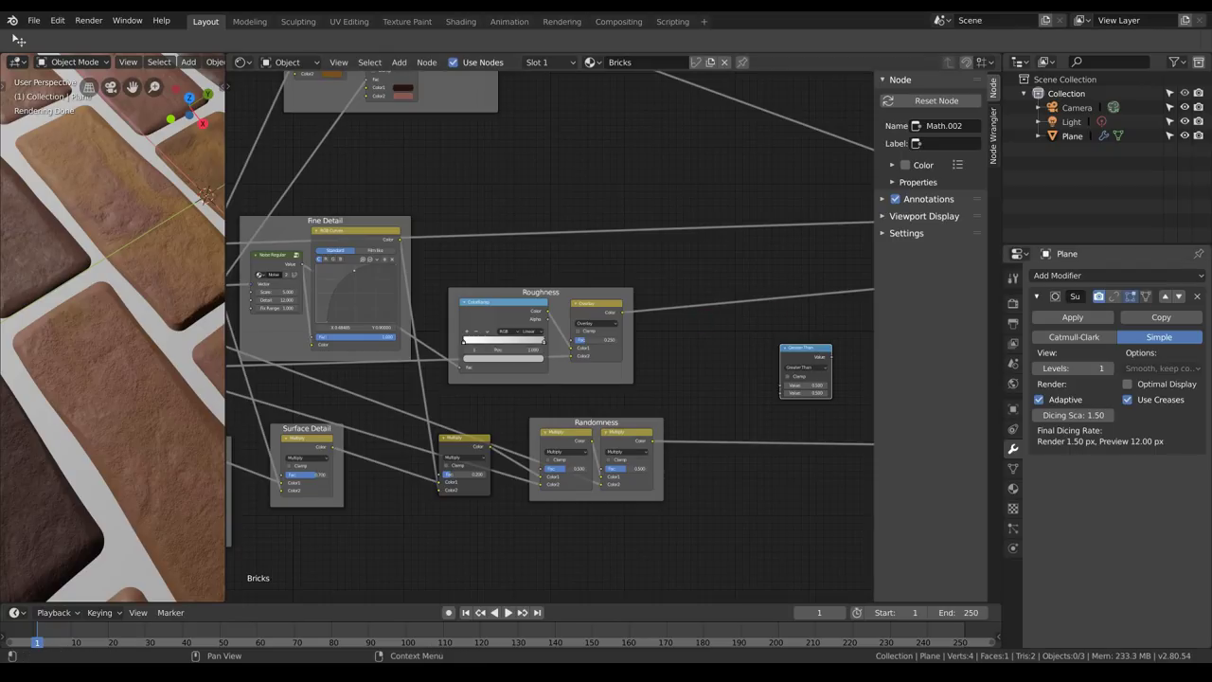
left_click(341, 238)
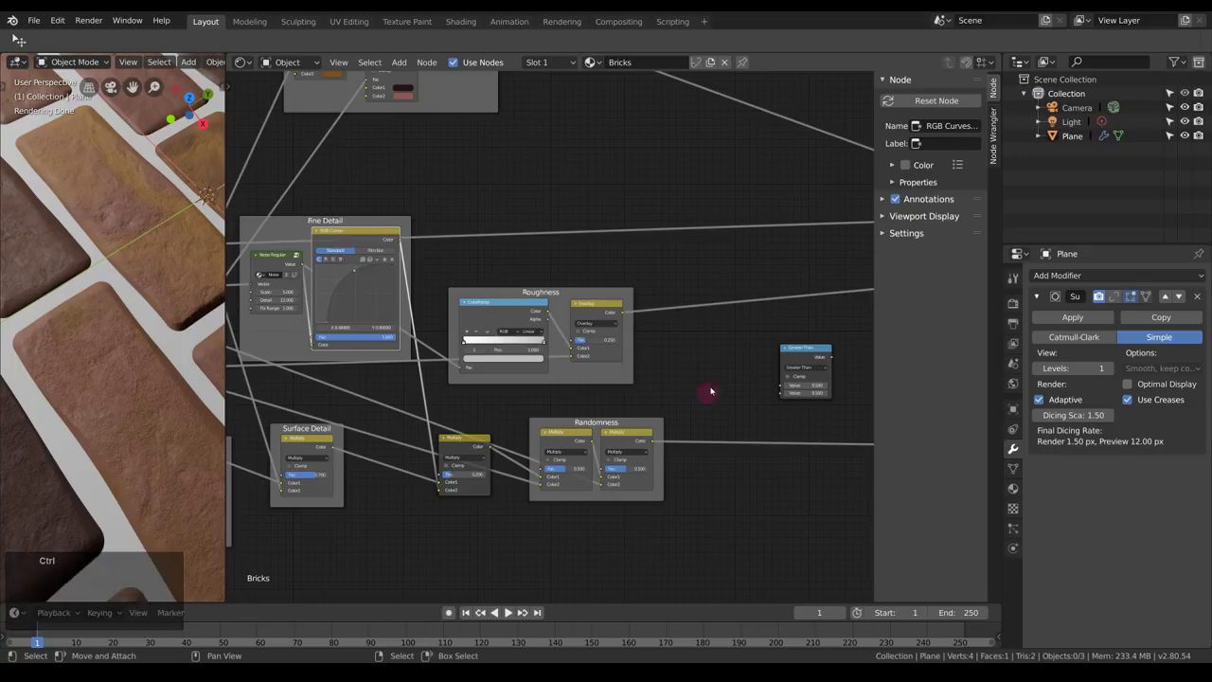
key("ctrl+shift+a")
mouse_move(712, 378)
left_click(789, 456)
left_click(717, 351)
scroll(672, 350, "up", 2)
left_click(762, 353)
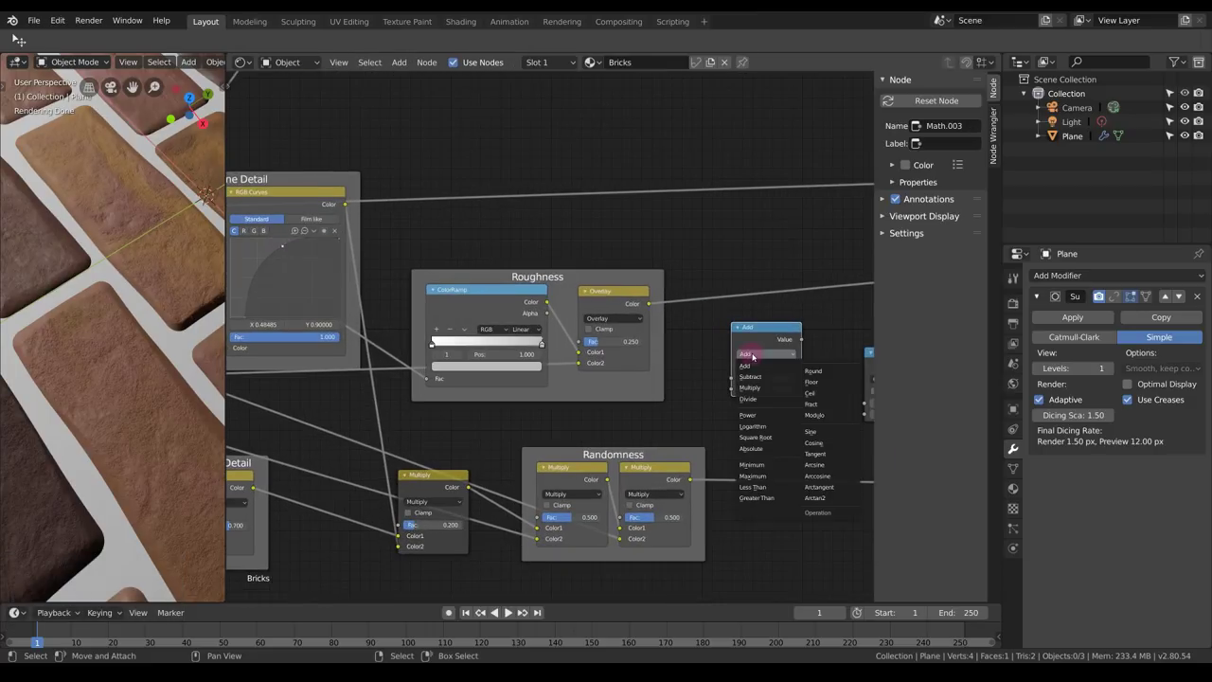
left_click(762, 379)
Connect the Fine Detail RGB Curves color to the new Multiply node's first value and set its second value to 0.2.
left_click_drag(345, 205, 734, 377)
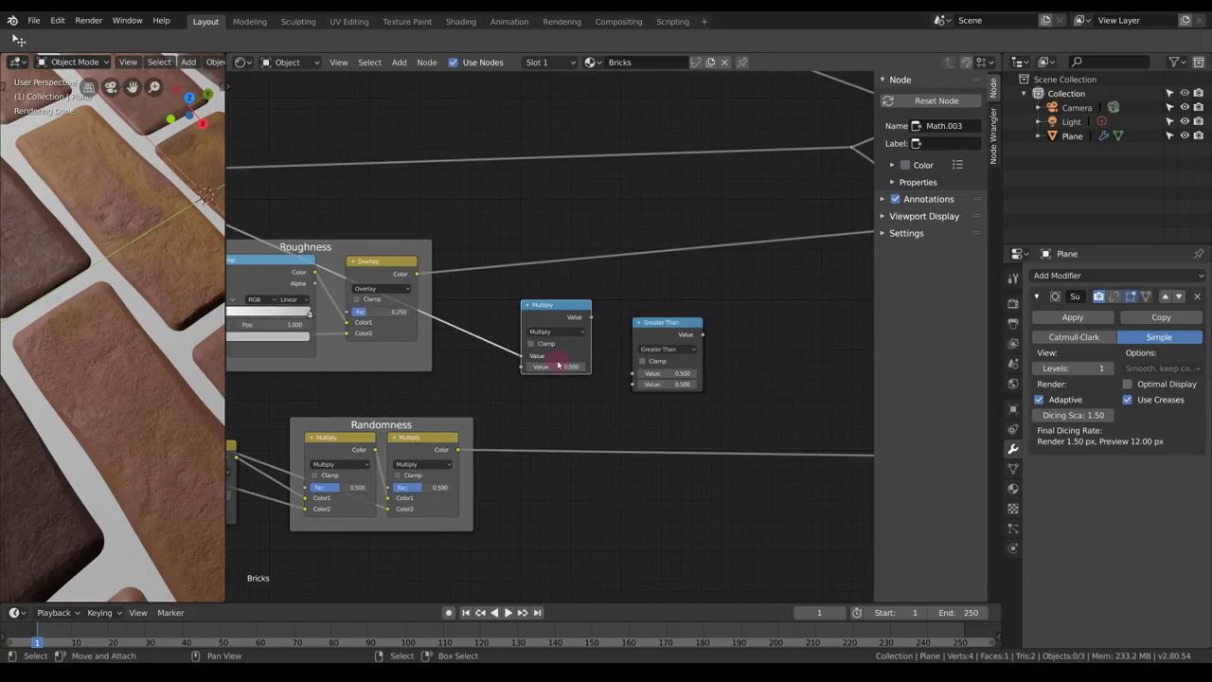
middle_click_drag(149, 328, 127, 298)
left_click(551, 381)
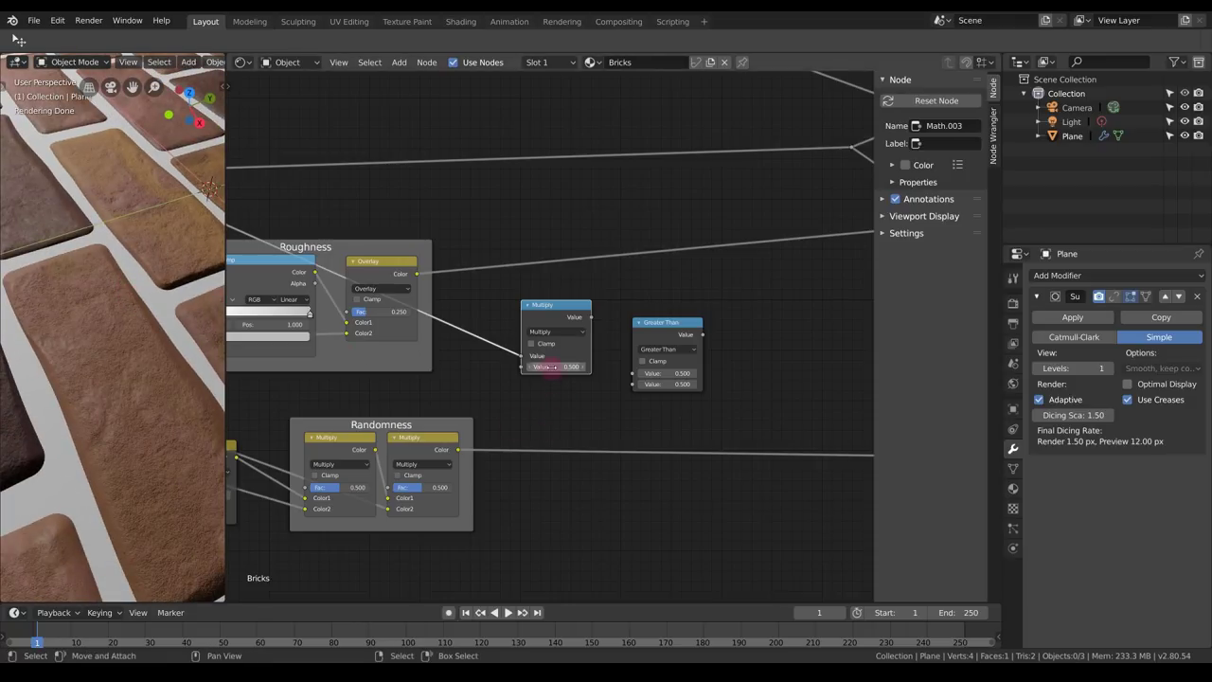
key("ctrl+BackSpace")
type(".2")
key("KP_Enter")
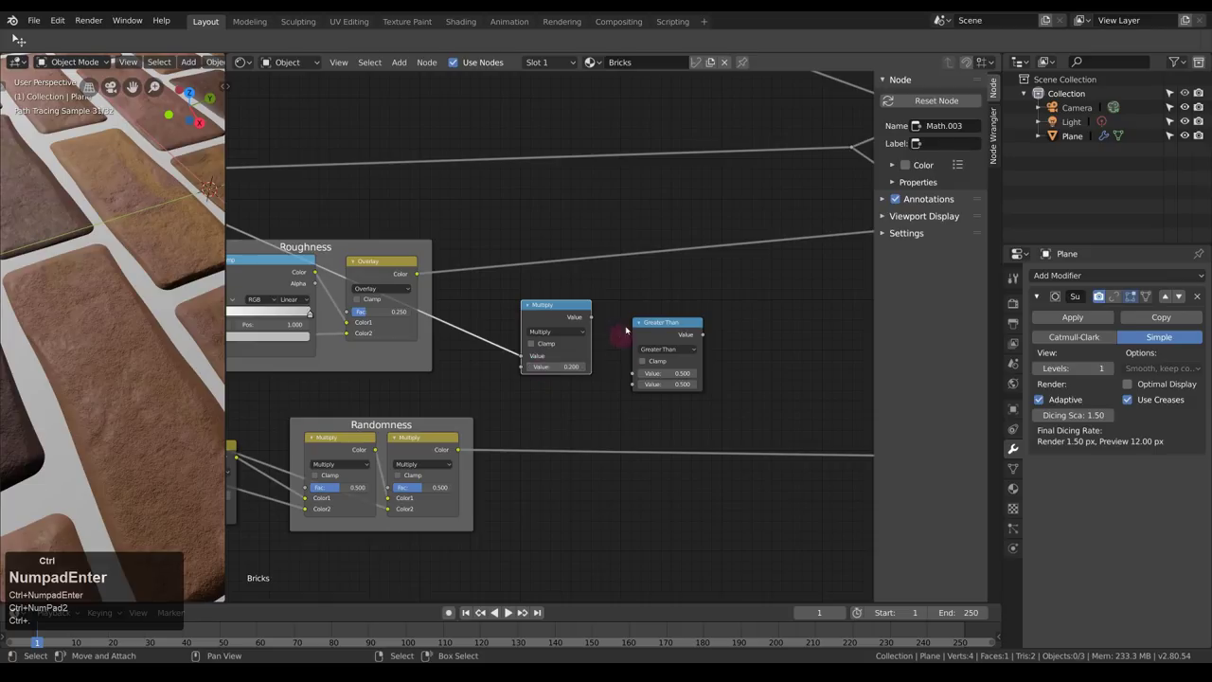
Feed the Multiply result and the Randomness color into the Greater Than node's first and second values, and preview the mask.
left_click_drag(573, 323, 669, 330)
middle_click_drag(531, 313, 703, 315)
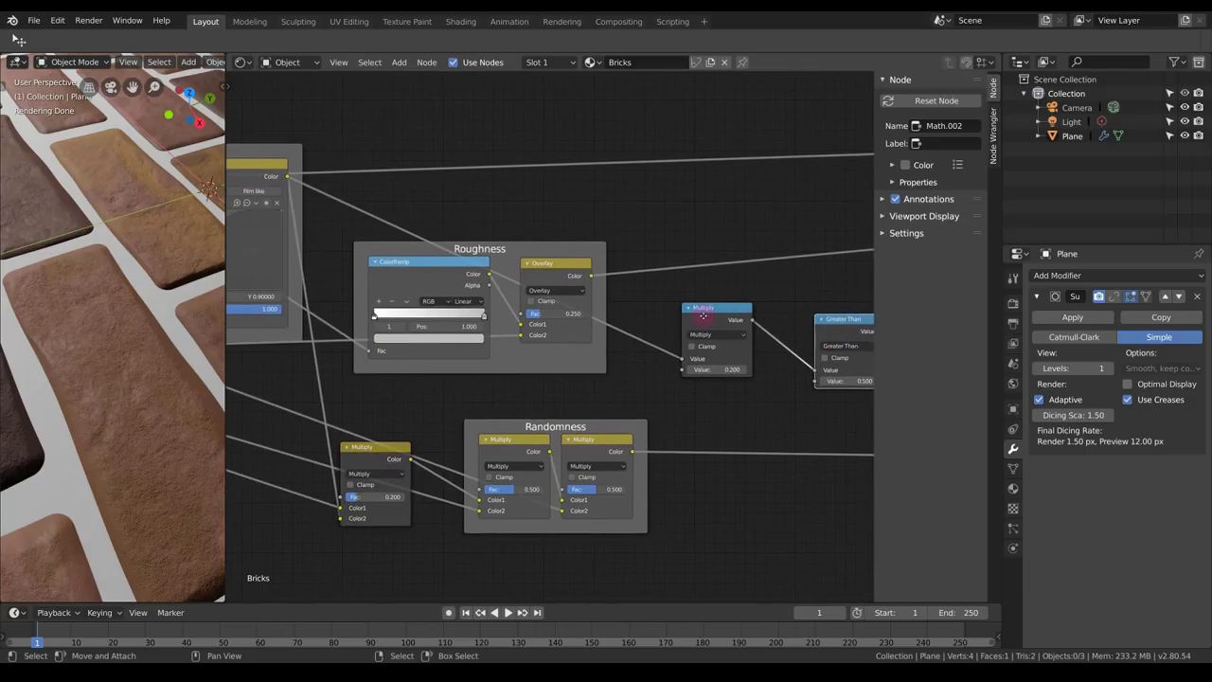
middle_click_drag(662, 350, 594, 364)
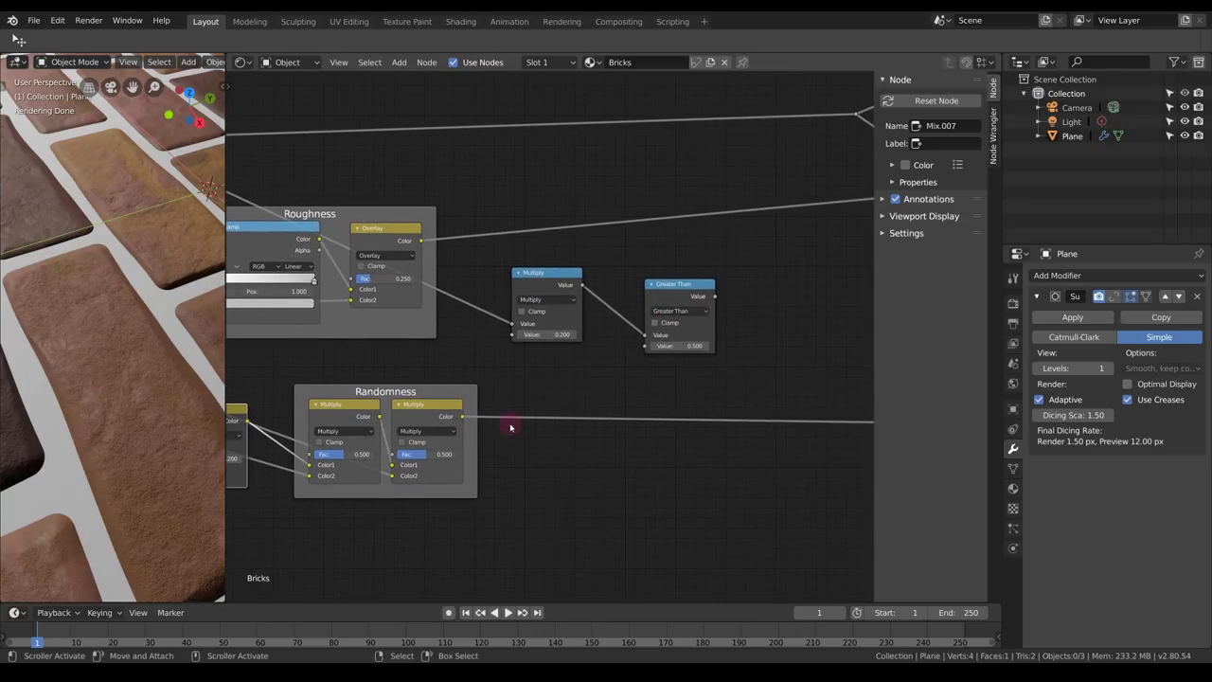
mouse_move(185, 298)
middle_mouse_down()
mouse_move(161, 289)
mouse_move(148, 304)
middle_mouse_up()
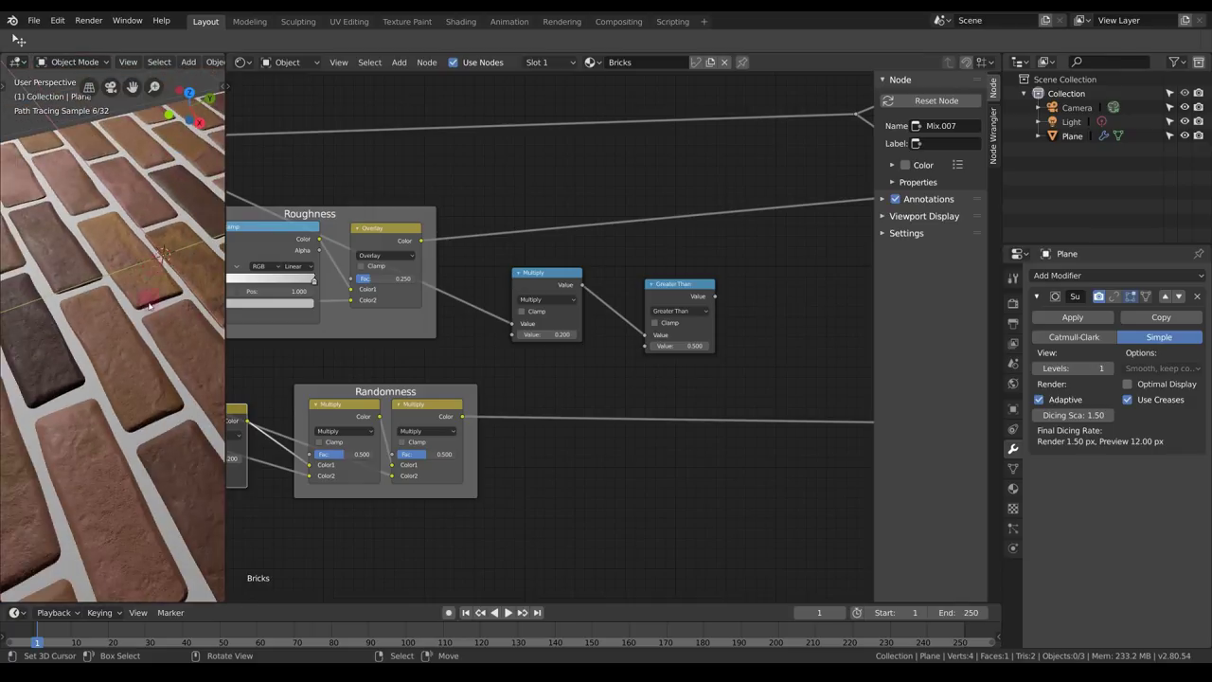
scroll(148, 304, "up", 2)
middle_click_drag(524, 387, 604, 386)
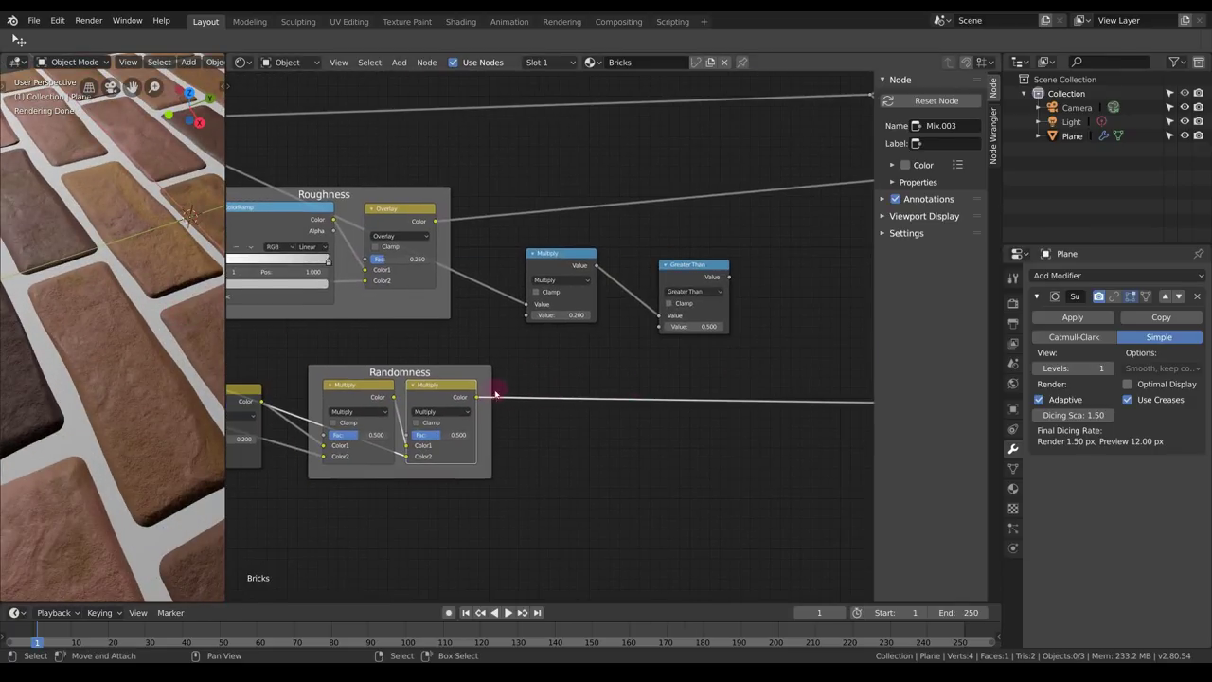
left_click_drag(477, 400, 660, 326)
left_click_drag(567, 264, 613, 265)
left_click(696, 270, "ctrl+shift")
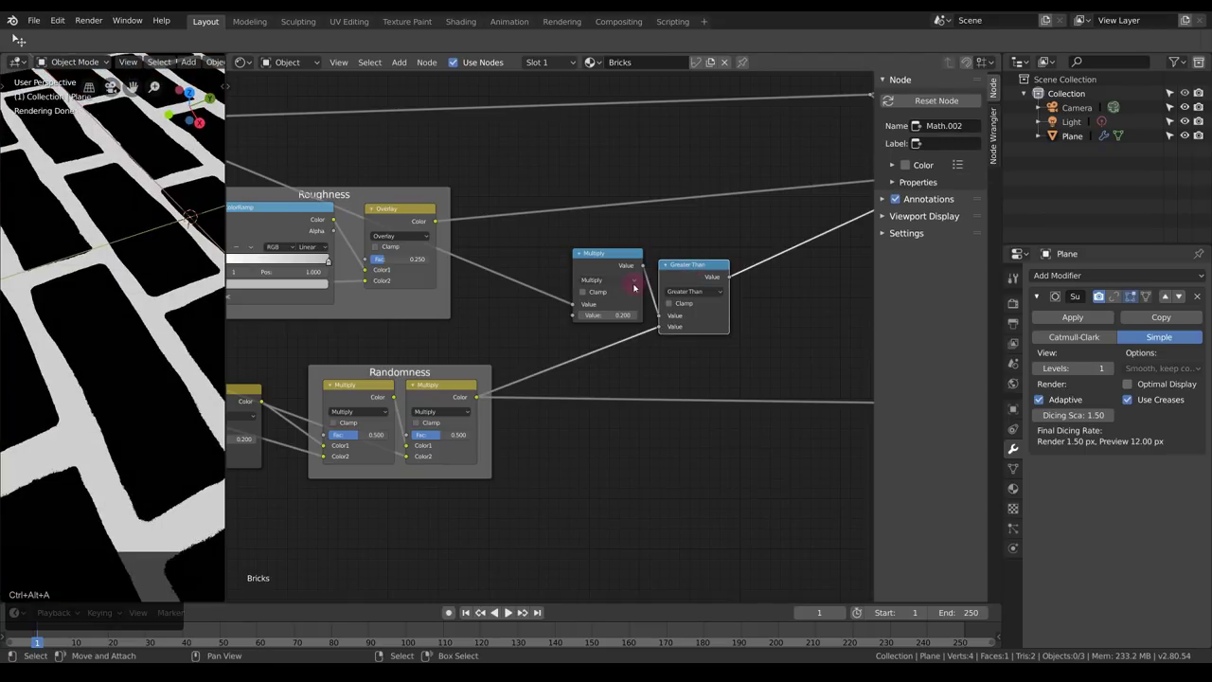
Insert a reroute point on the old mortar factor link and preview it against the Greater Than mask.
mouse_move(616, 281)
middle_mouse_down()
mouse_move(698, 278)
mouse_move(612, 269)
middle_mouse_up()
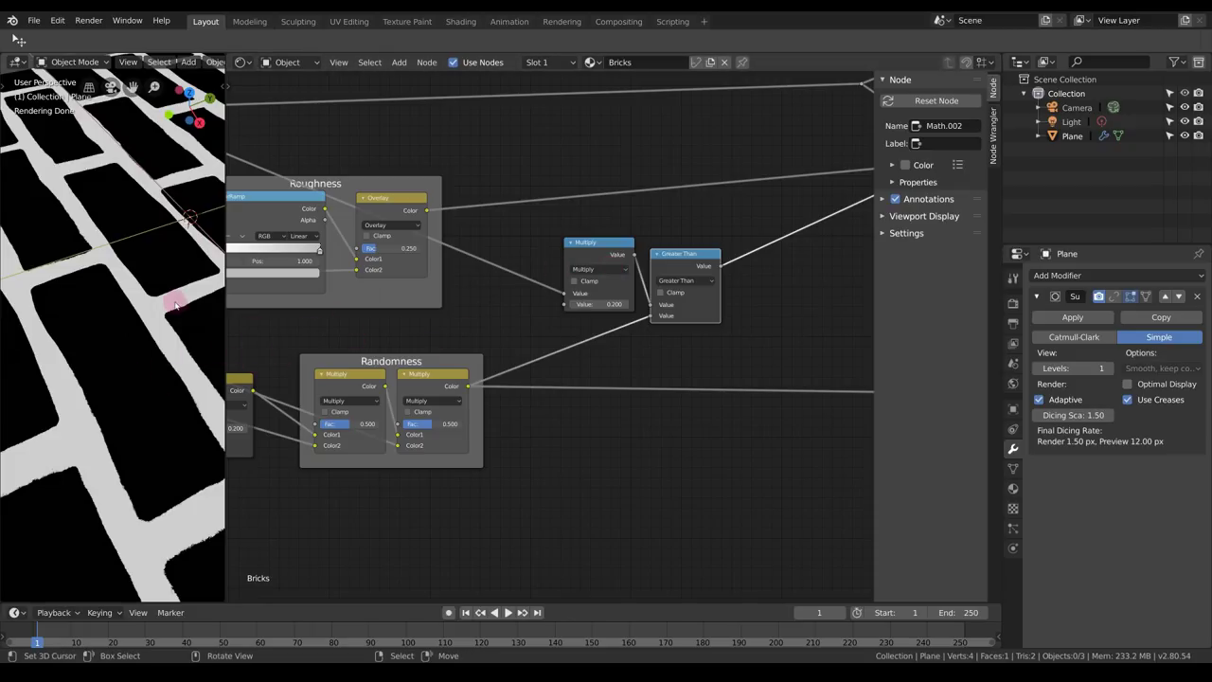
scroll(530, 395, "down", 6)
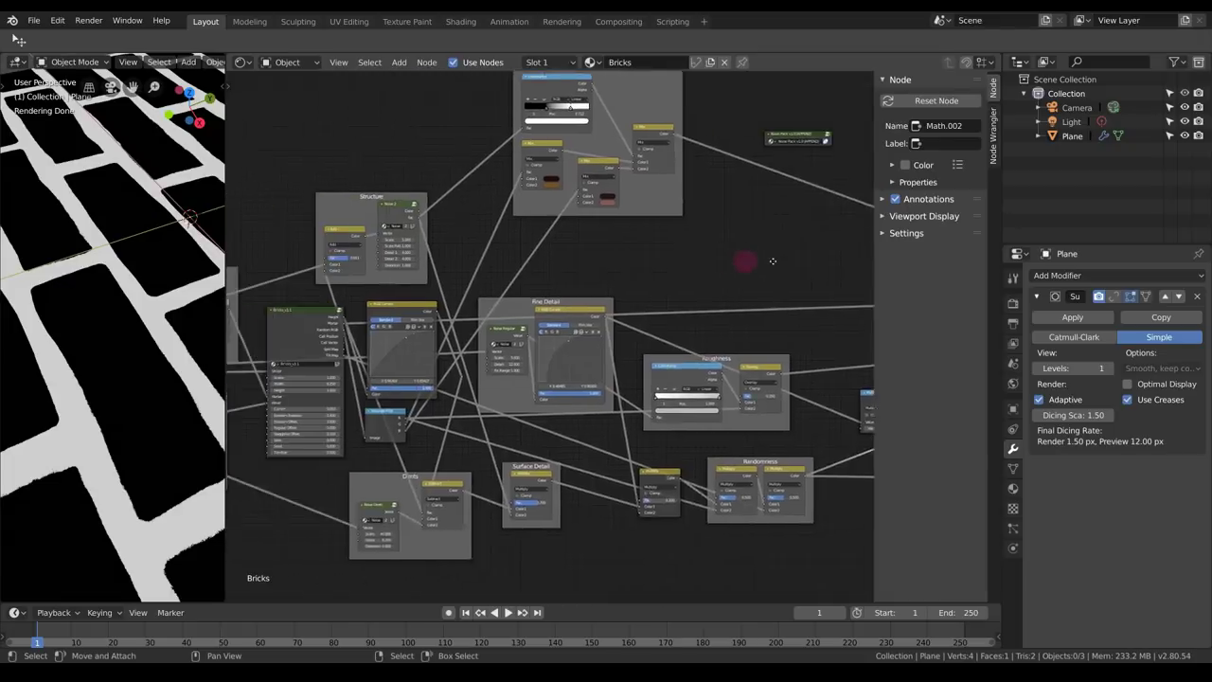
middle_click_drag(773, 262, 868, 257)
middle_click_drag(690, 328, 167, 262)
scroll(523, 327, "up", 3)
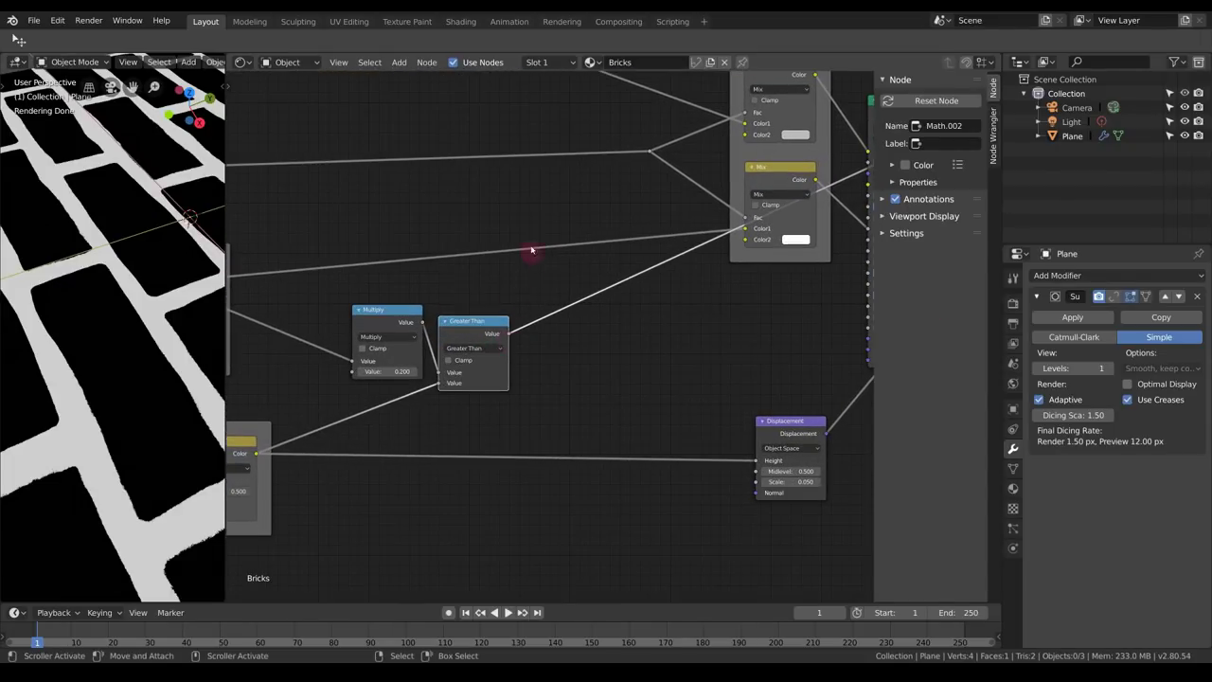
right_click_drag(531, 135, 541, 165, "shift")
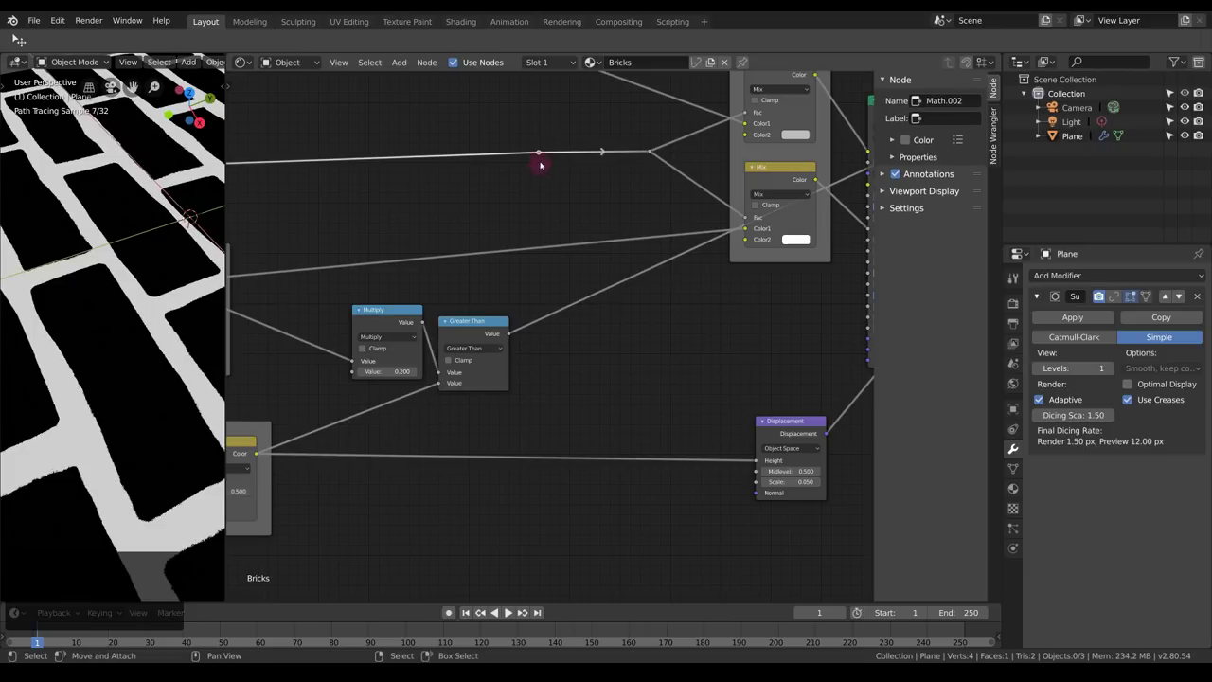
left_click(499, 333, "ctrl+shift")
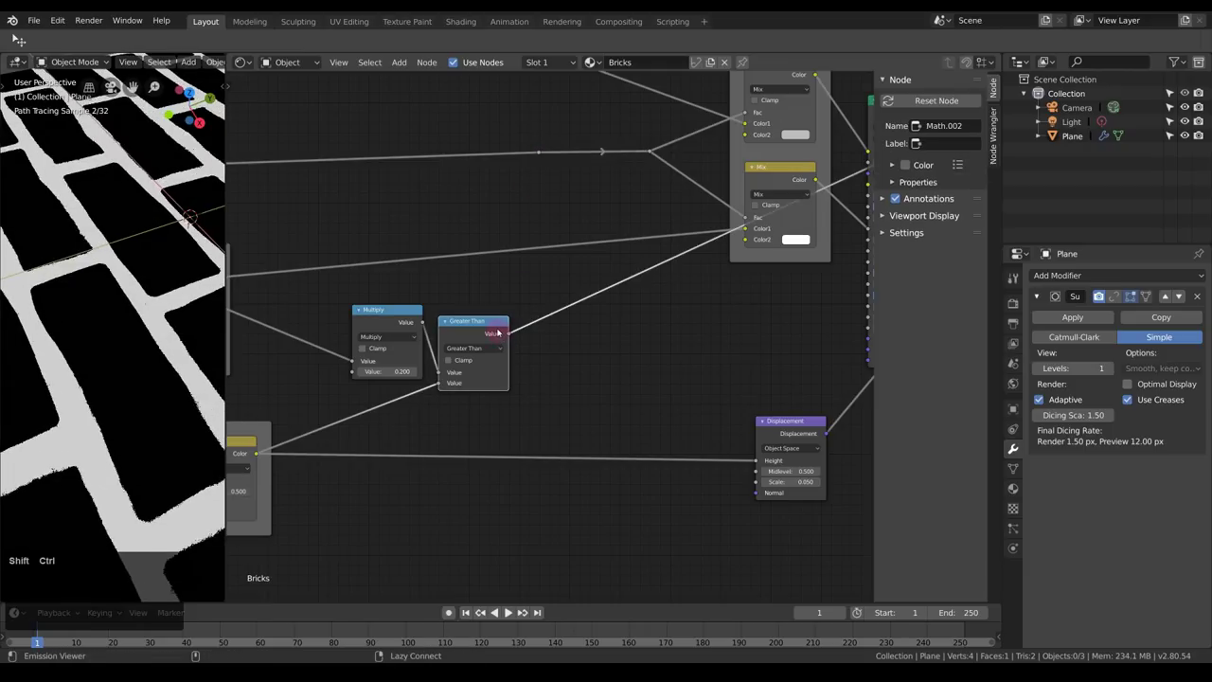
left_click(536, 154, "ctrl+shift")
Cut the old mortar factor link and connect the Greater Than value to the reroute beside the Mix Mortar frame.
left_click(480, 327, "ctrl+shift")
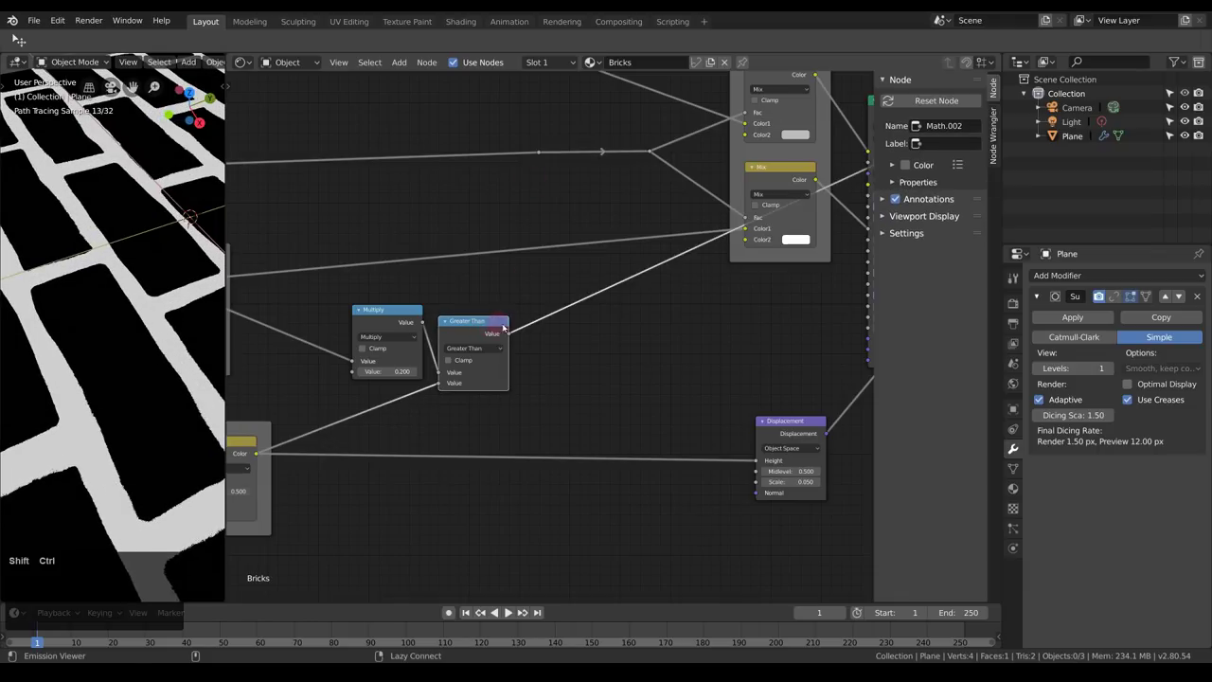
right_click_drag(600, 107, 613, 187, "ctrl")
left_click_drag(510, 336, 649, 153)
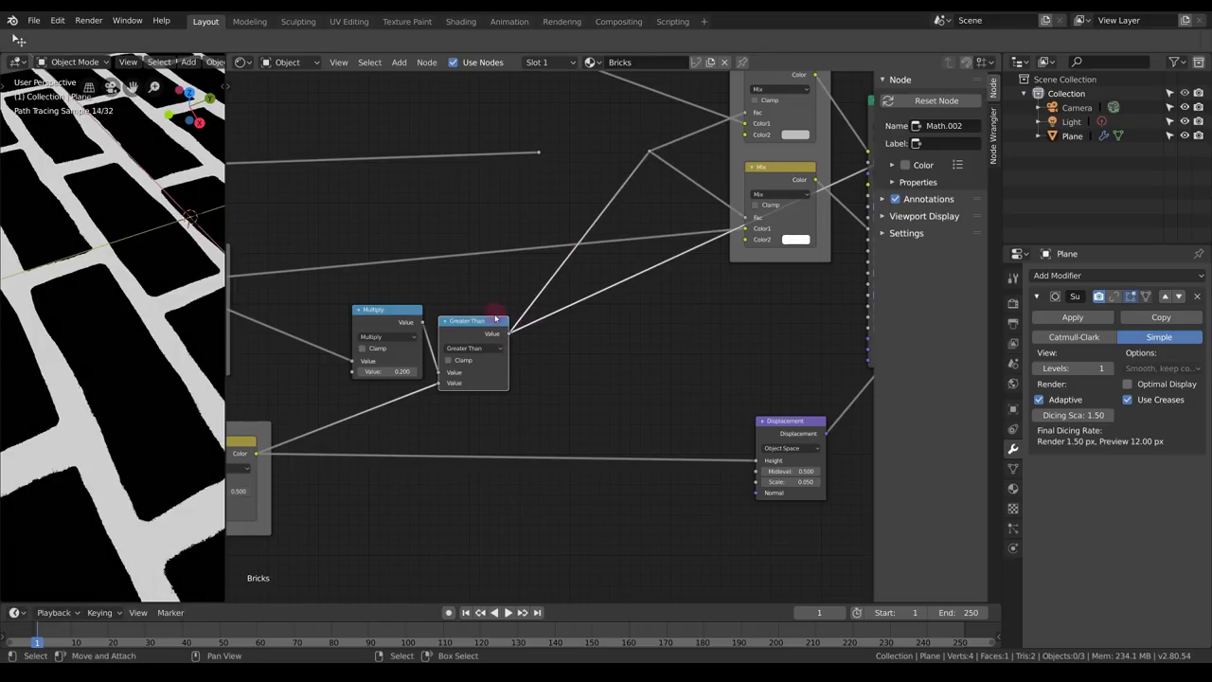
Insert a MixRGB node between the Randomness output and the Displacement height, and drive its Fac with the Greater Than value.
middle_click_drag(482, 311, 553, 322)
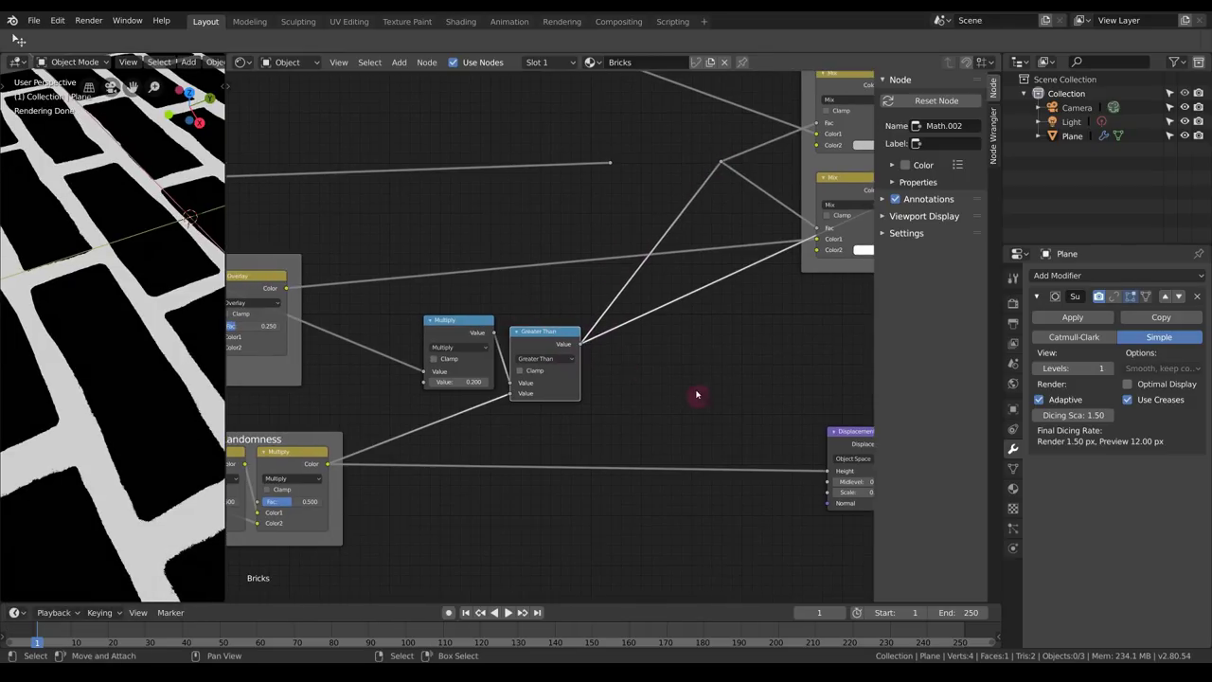
middle_click_drag(687, 395, 599, 344)
key("shift+a")
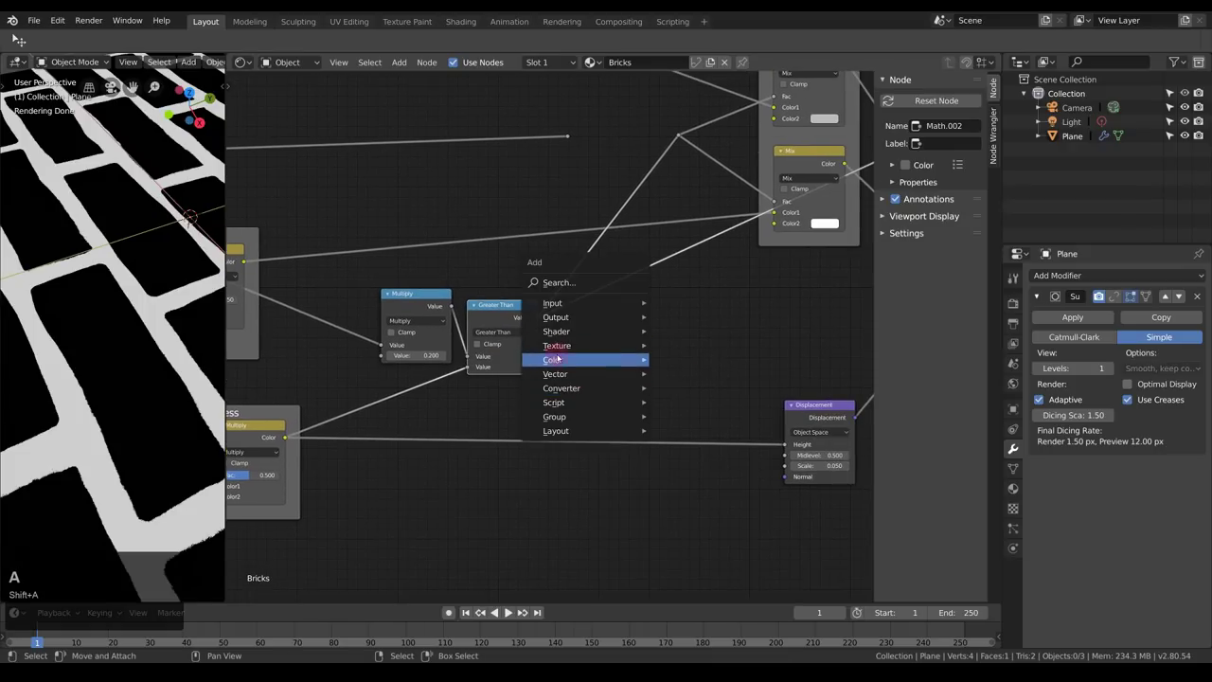
mouse_move(558, 349)
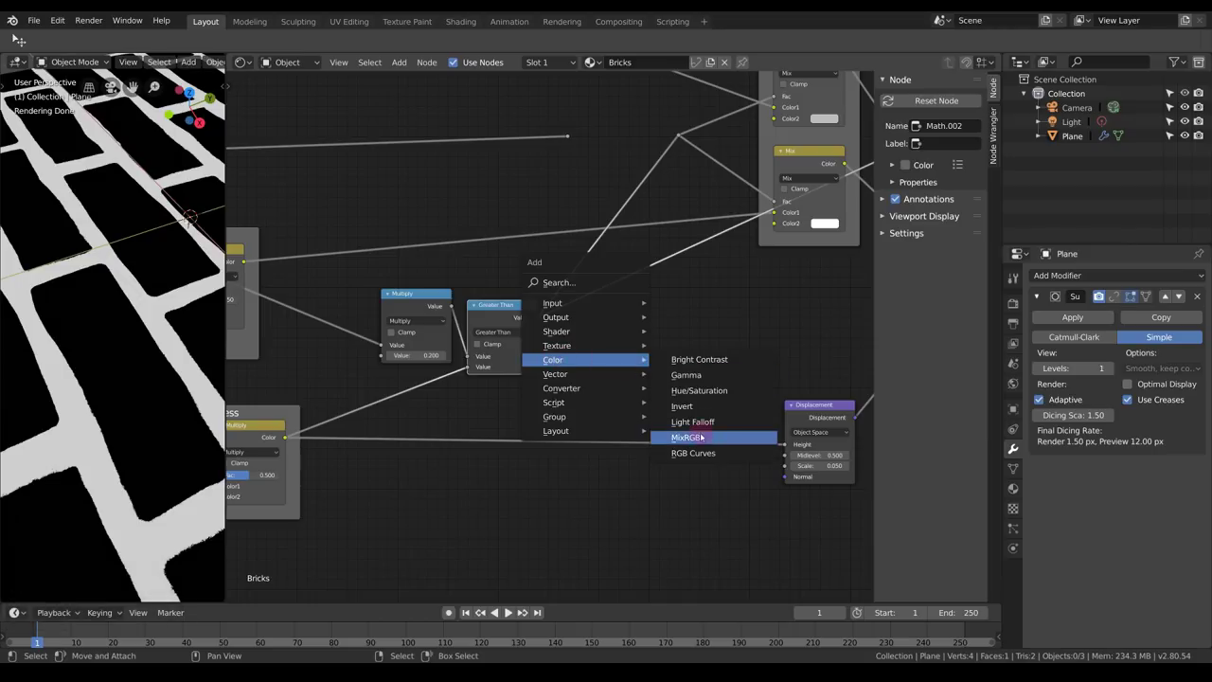
left_click(691, 436)
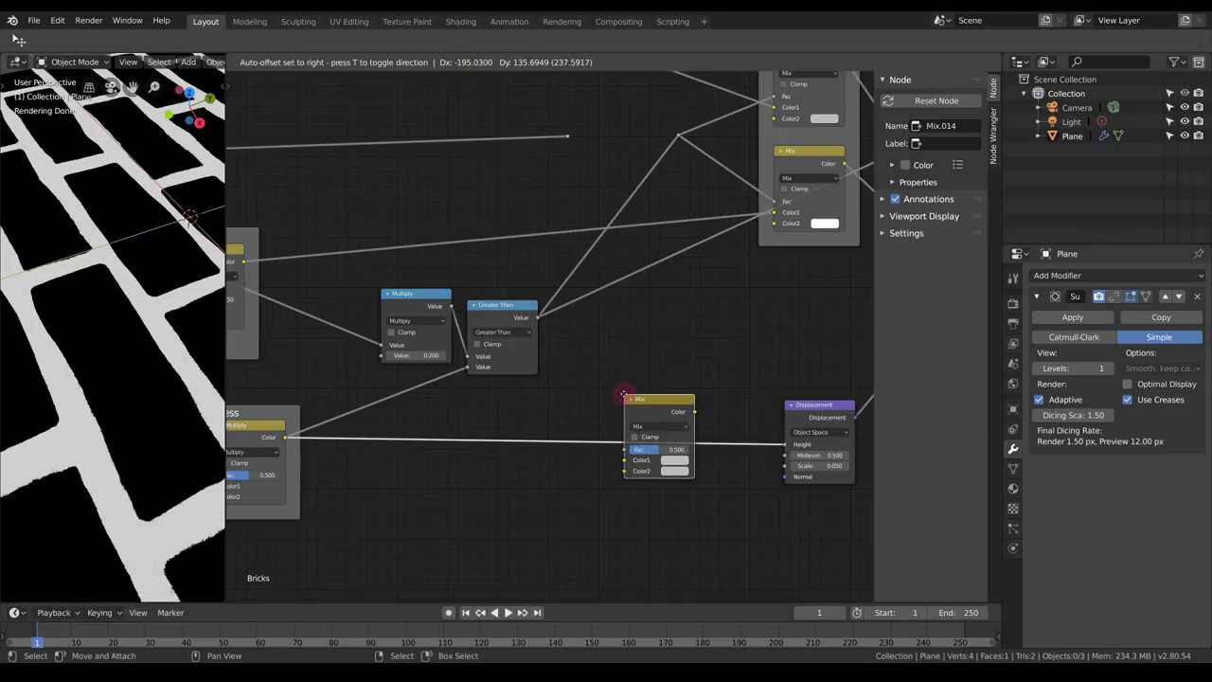
left_click(623, 393)
left_click_drag(648, 400, 648, 346)
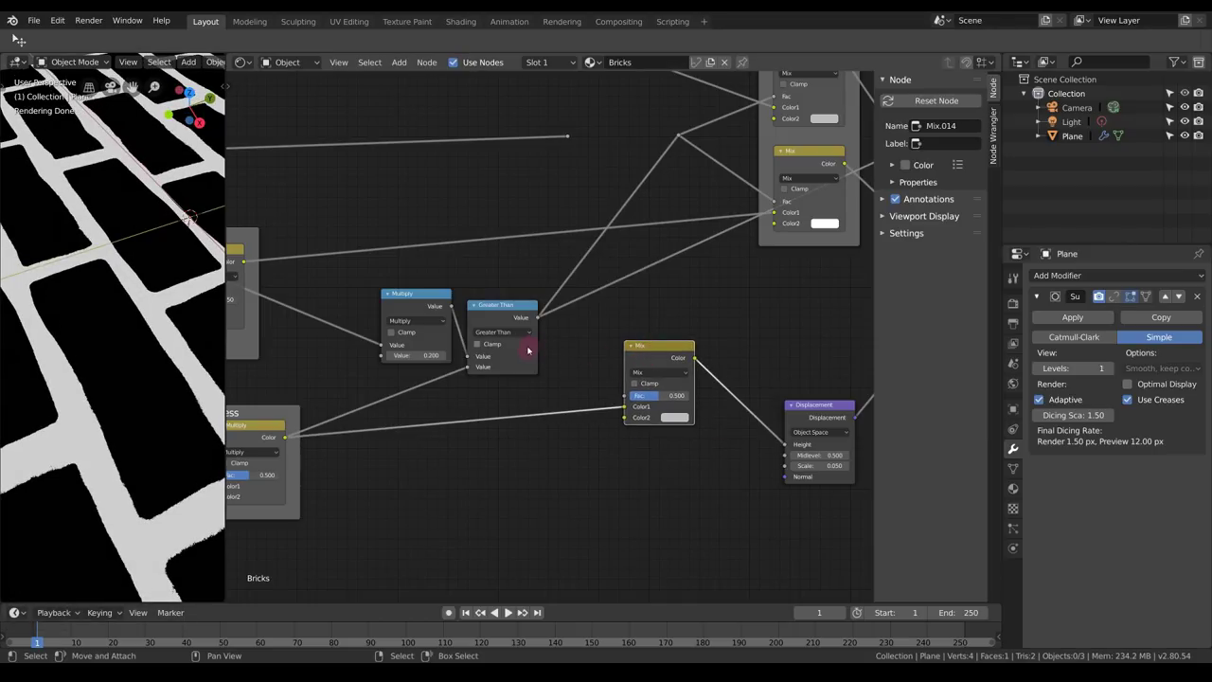
left_click_drag(537, 321, 627, 394)
Connect the Multiply value to the new Mix node's Color2 and group the three mask nodes in a colored frame labeled Mortar Mask.
middle_click_drag(437, 312, 601, 305)
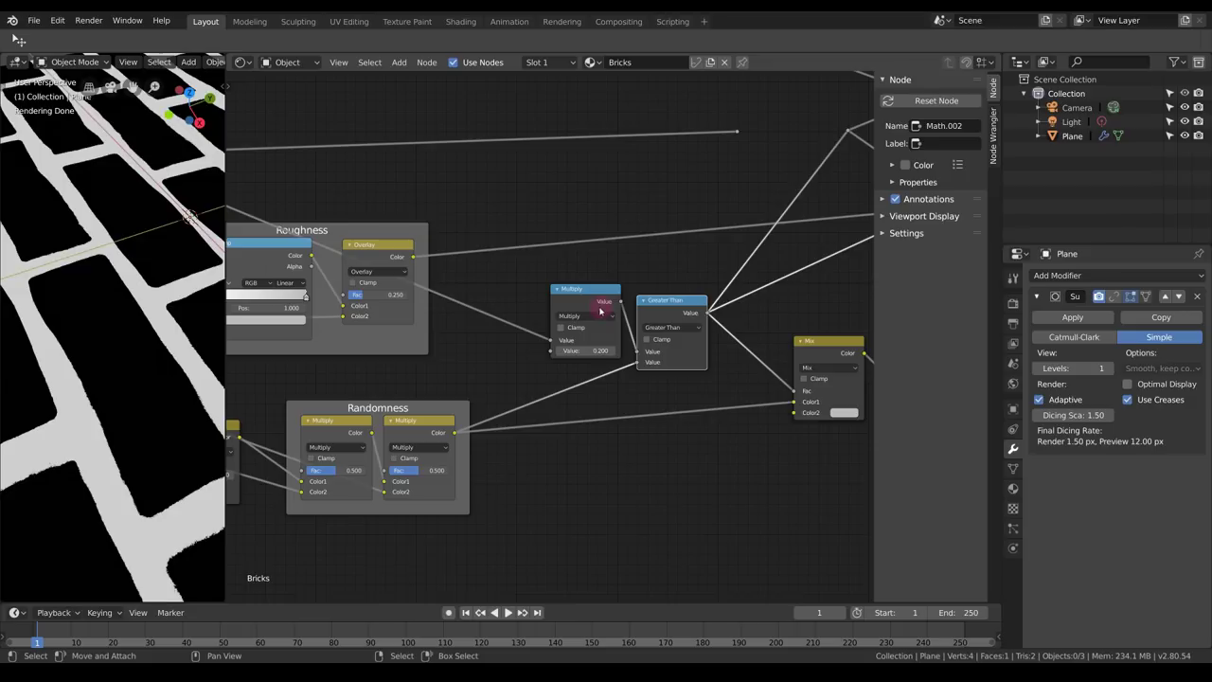
left_click_drag(570, 301, 540, 319)
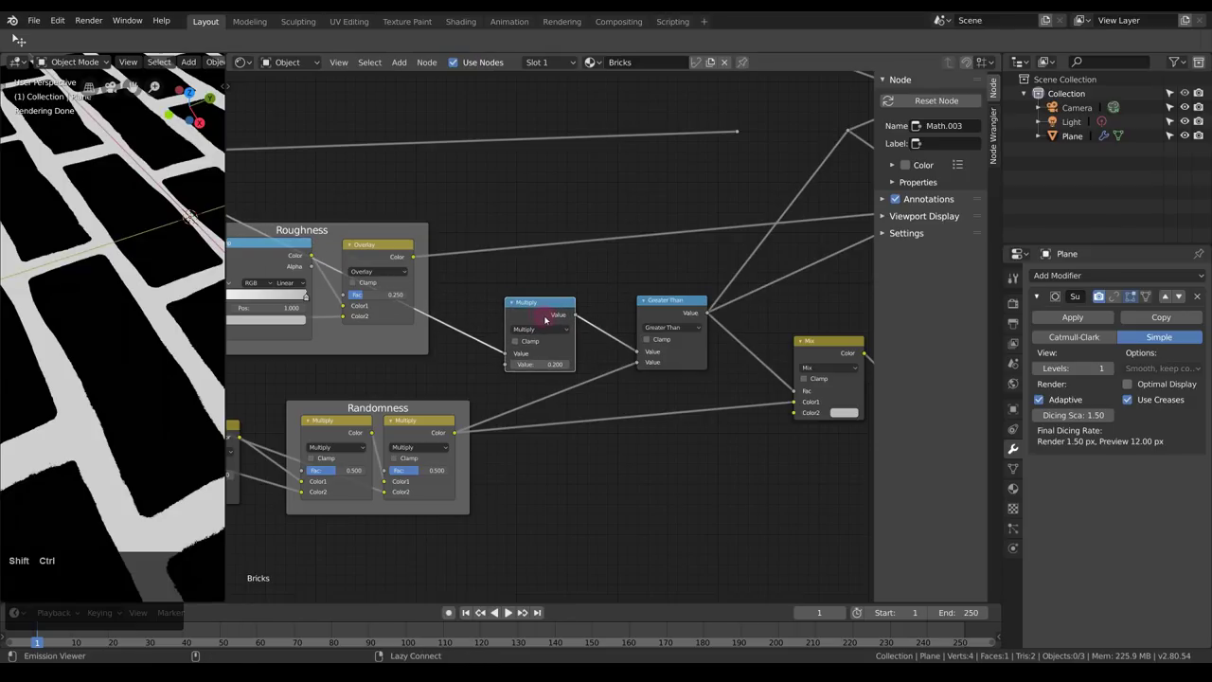
middle_click_drag(587, 318, 474, 303)
left_click_drag(463, 300, 691, 400)
left_click_drag(432, 295, 489, 319)
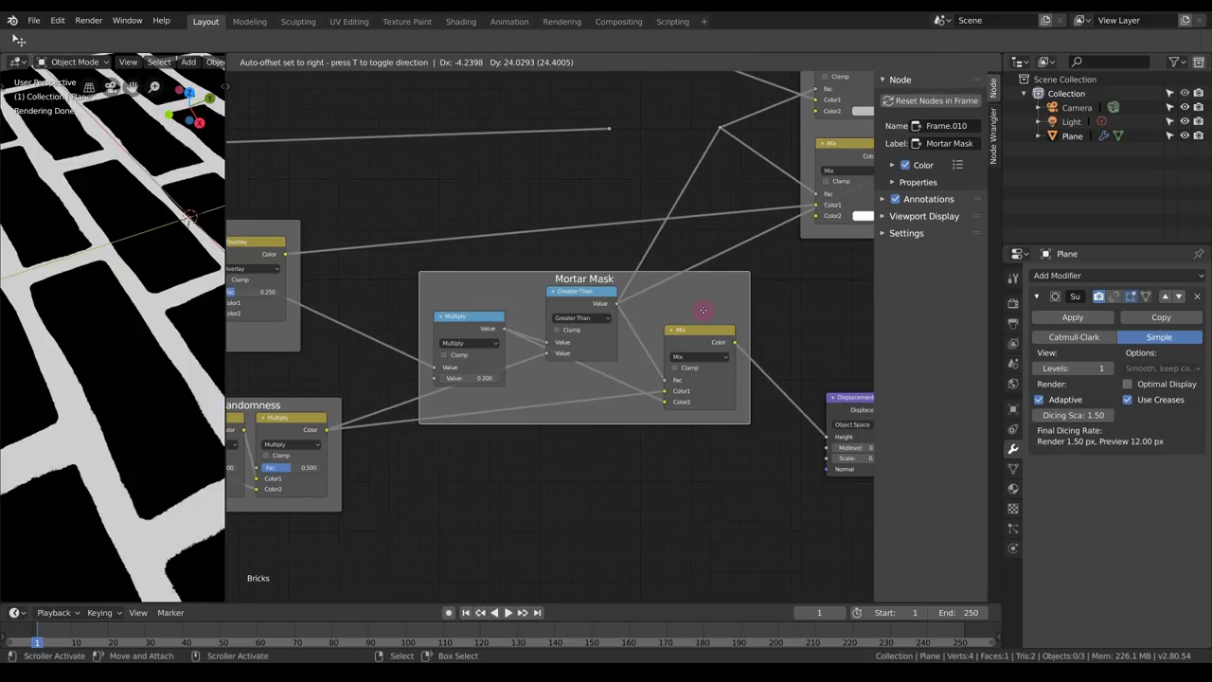
left_click(671, 333)
Switch the preview back to the Principled BSDF and delete the leftover reroute point at the loose end of the old mortar link.
middle_click_drag(623, 328, 390, 442)
scroll(506, 366, "down", 4)
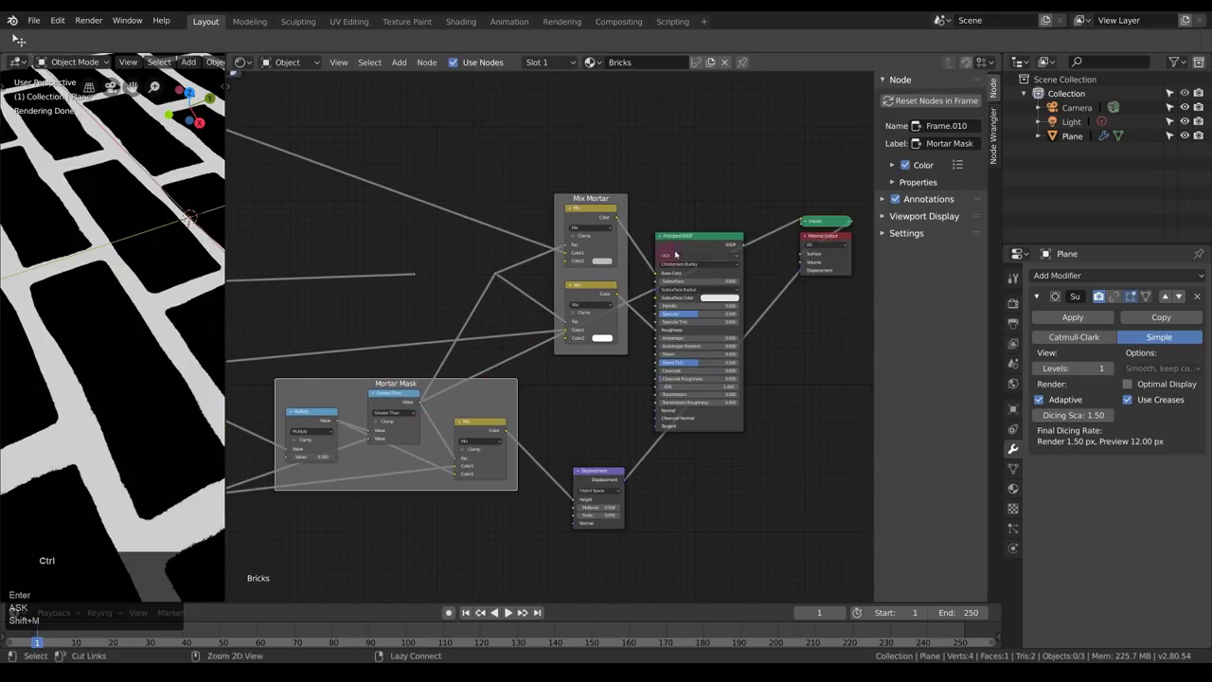
left_click(692, 244, "ctrl+shift")
middle_click_drag(165, 327, 168, 386)
scroll(169, 363, "down", 2)
scroll(168, 386, "up", 3)
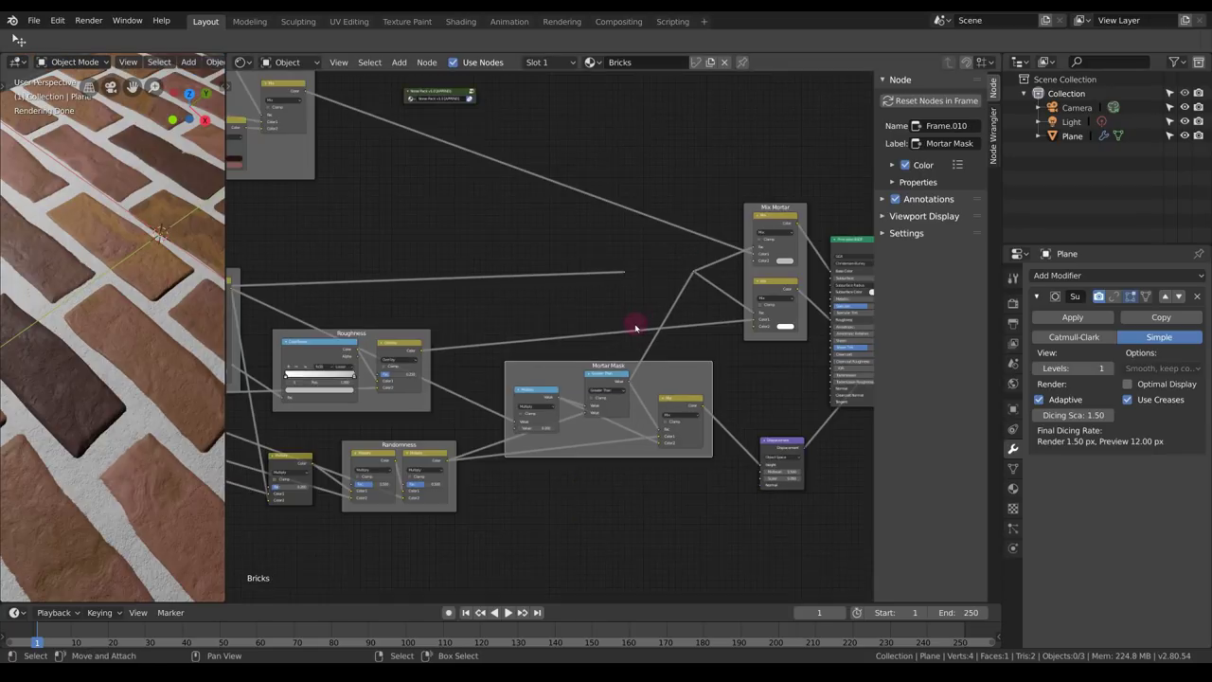
key("alt+a")
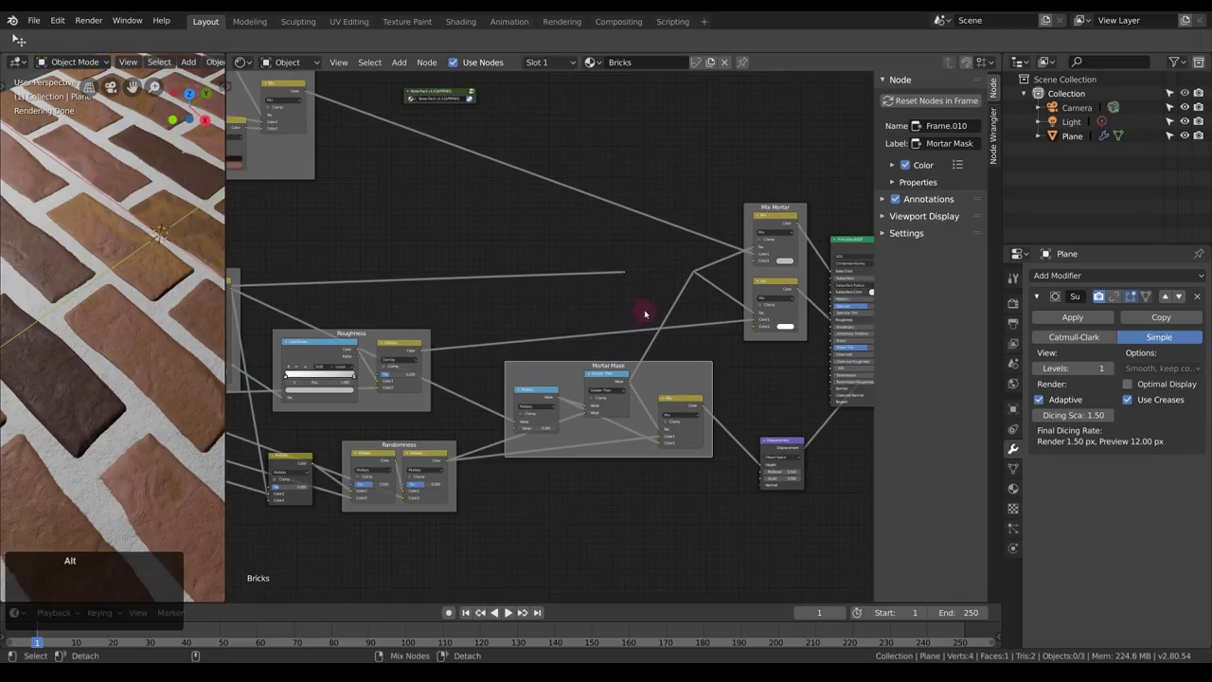
key("x")
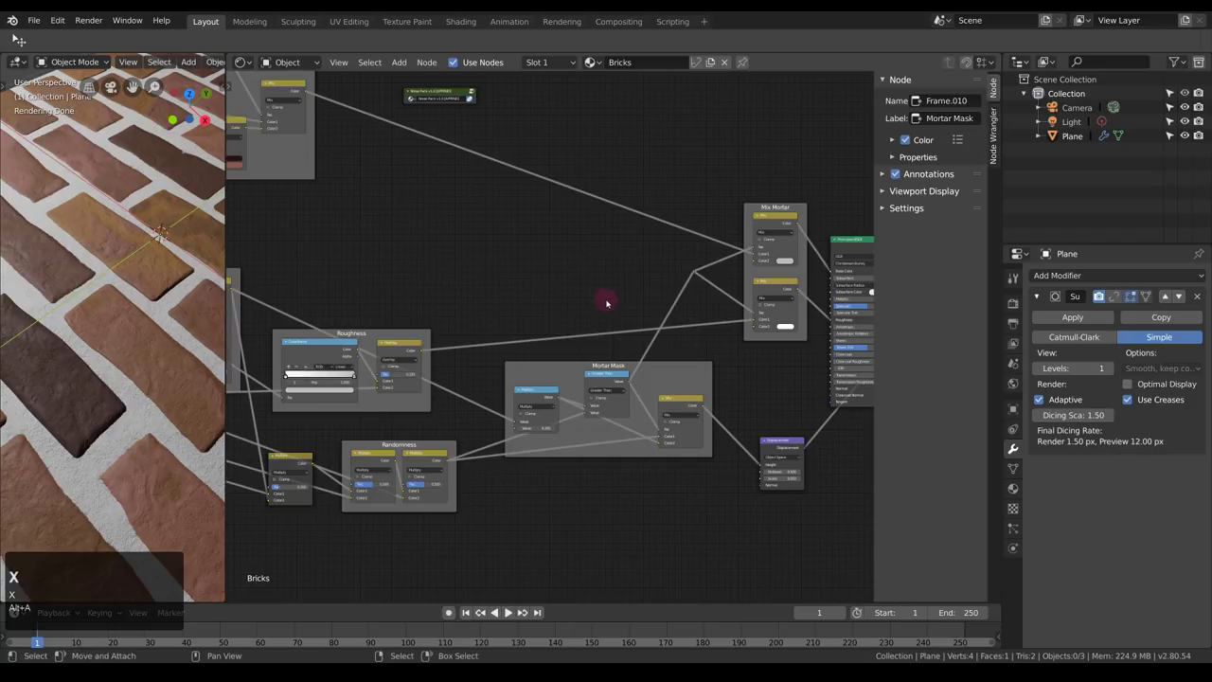
Add a ColorRamp node in the open space above the Roughness and Mortar Mask frames.
scroll(660, 288, "up", 3, "shift")
scroll(606, 297, "up", 2)
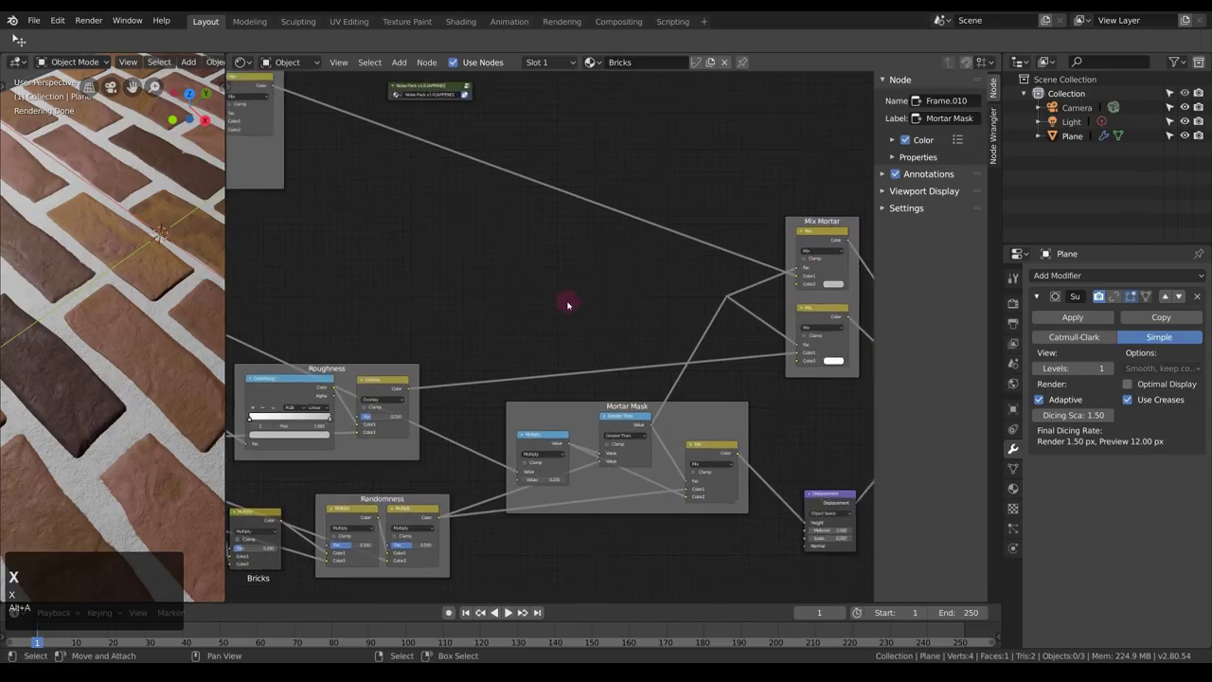
key("shift+a")
mouse_move(582, 341)
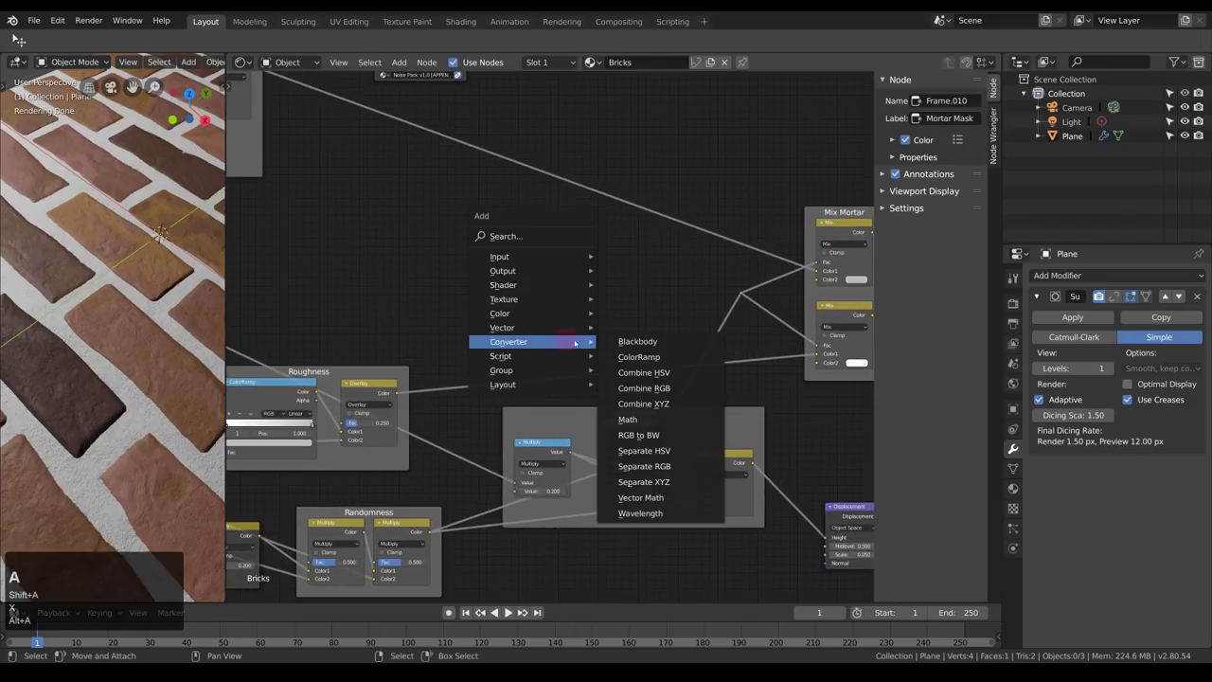
left_click(698, 357)
left_click(450, 215)
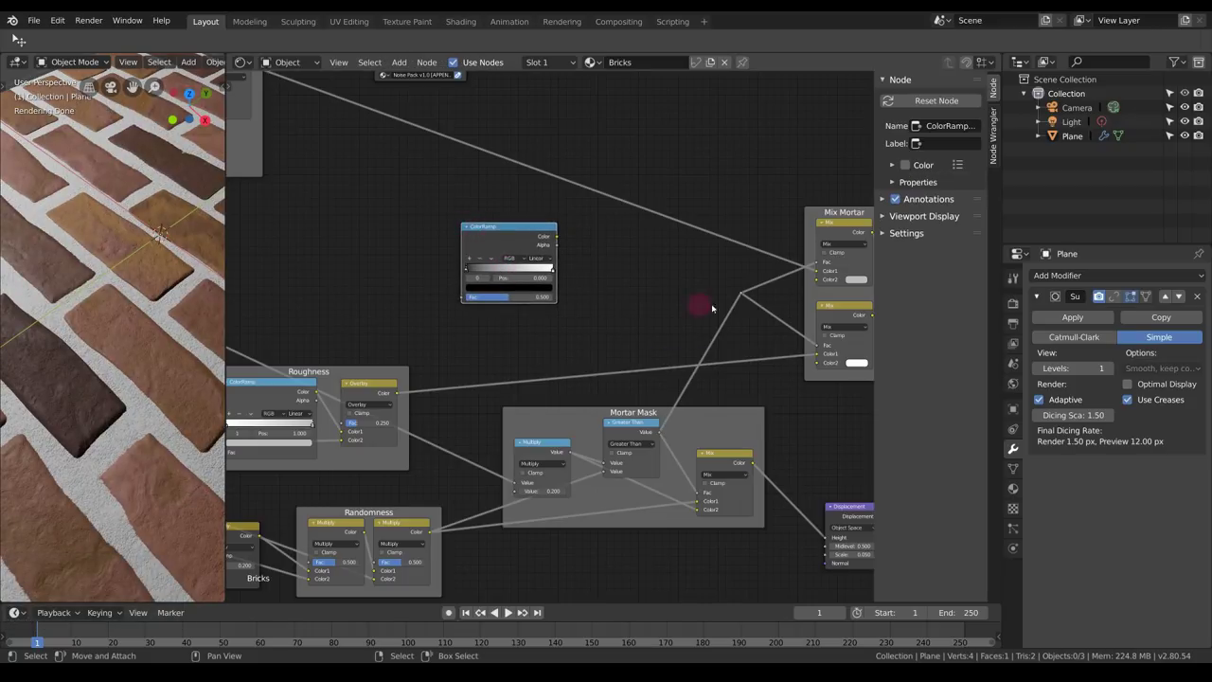
Give the ColorRamp dark brown and light beige stops, connect the Fine Detail color to its Fac, and move it nearer that frame.
middle_click_drag(492, 274, 652, 277)
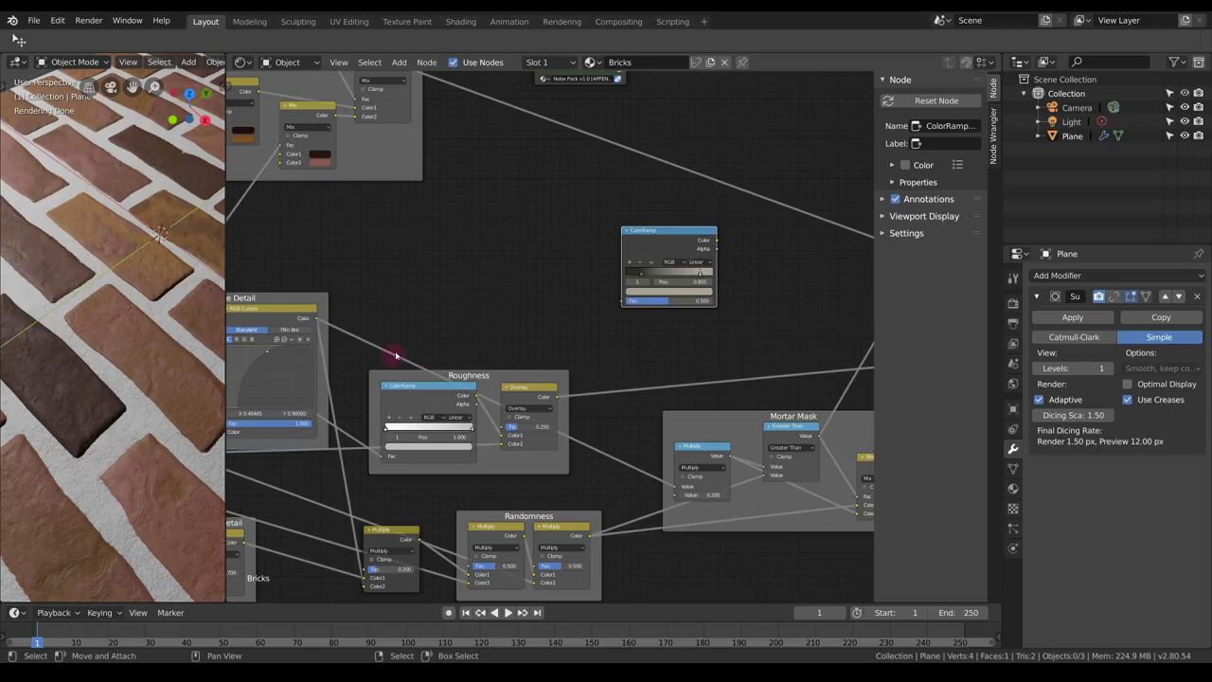
middle_click_drag(396, 356, 495, 332)
left_click_drag(332, 324, 745, 277)
left_click_drag(773, 225, 692, 208)
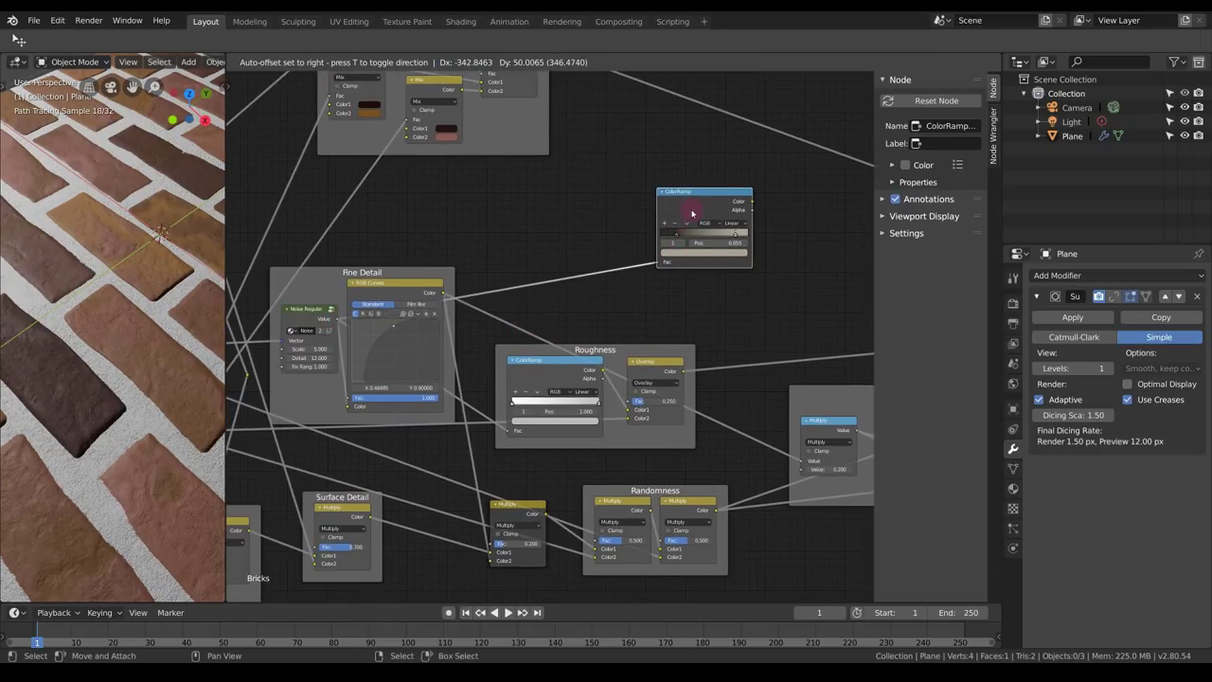
Preview the ColorRamp, set its interpolation to B-Spline, and move the light stop to about 0.54.
scroll(735, 238, "up", 7)
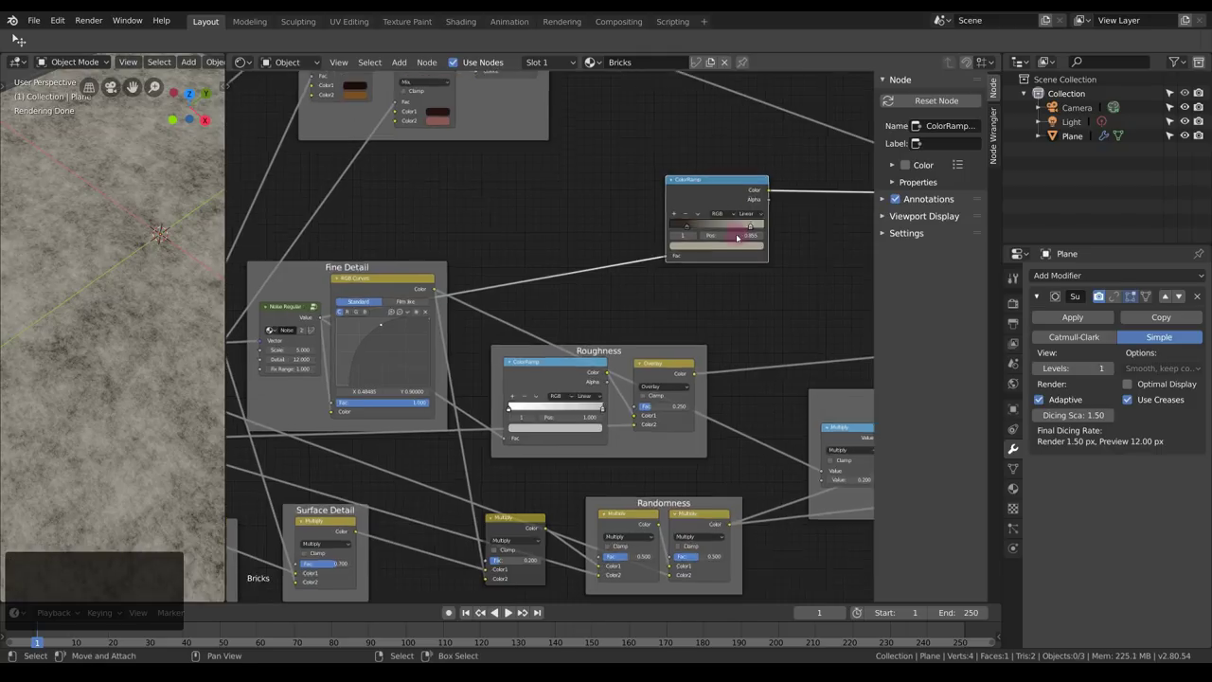
middle_click_drag(744, 233, 562, 354)
left_click(676, 267)
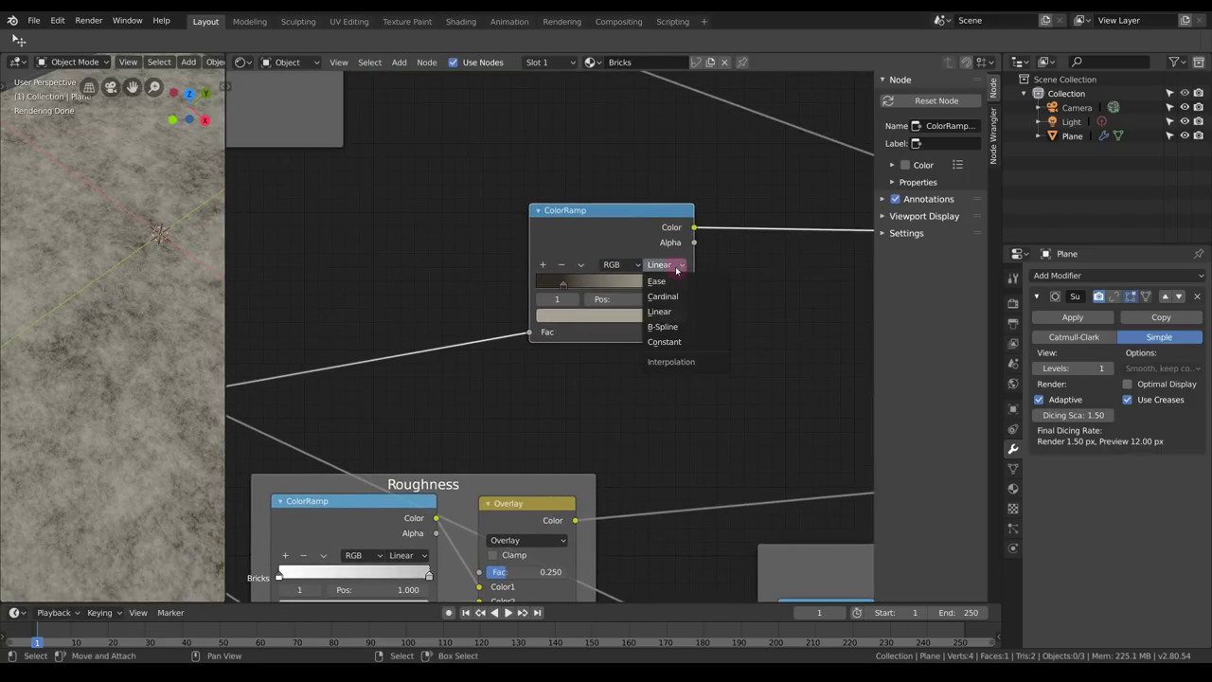
left_click(669, 328)
left_click_drag(674, 283, 618, 286)
middle_click_drag(619, 286, 468, 298)
scroll(530, 313, "down", 8)
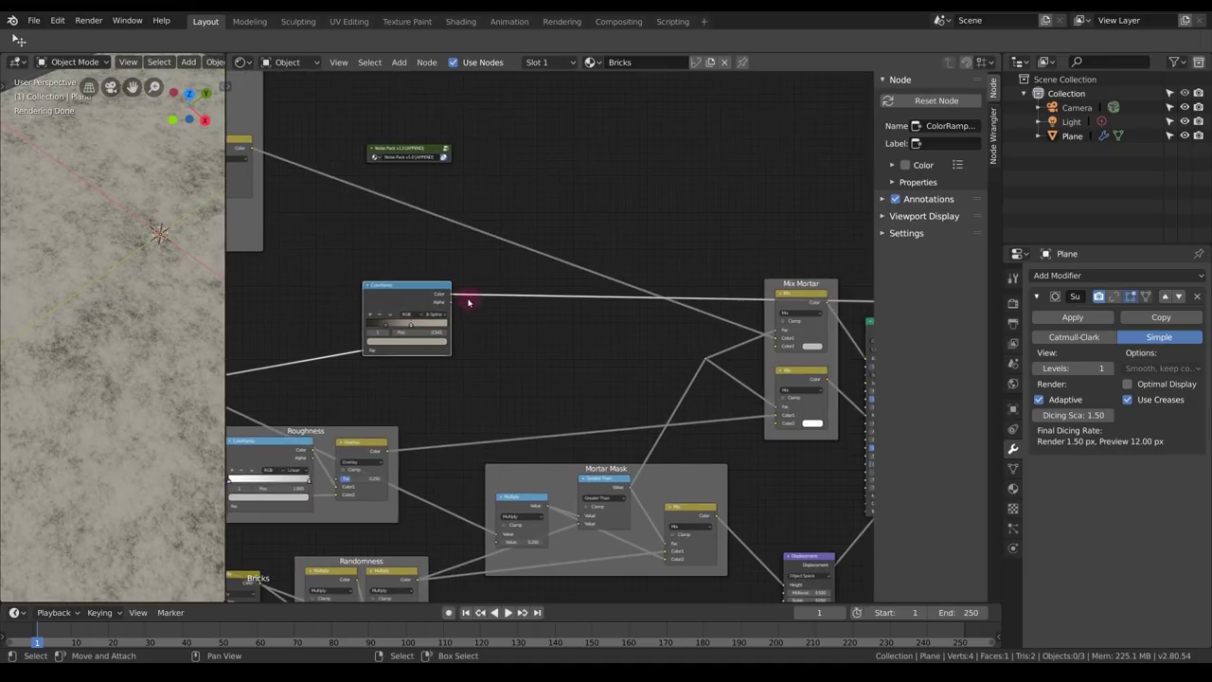
Connect the ColorRamp's Color output to Color2 of the upper Mix node in the Mix Mortar frame.
left_click_drag(436, 294, 761, 345)
left_click_drag(763, 344, 773, 346)
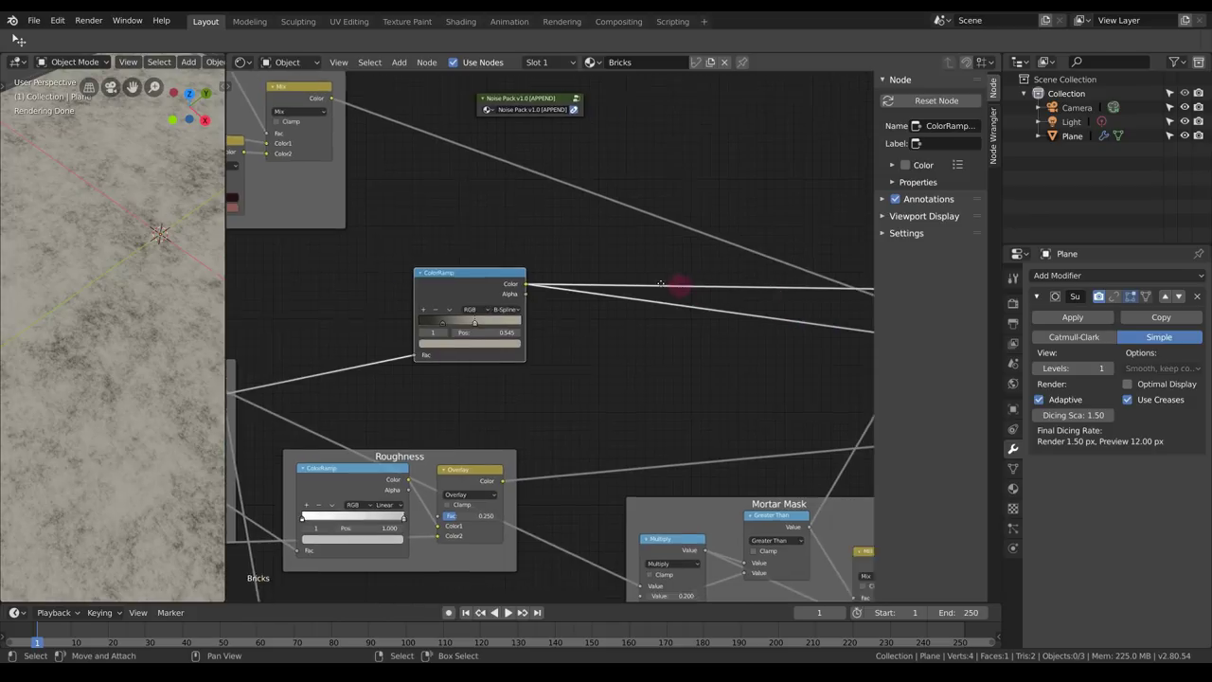
middle_click_drag(676, 286, 474, 267)
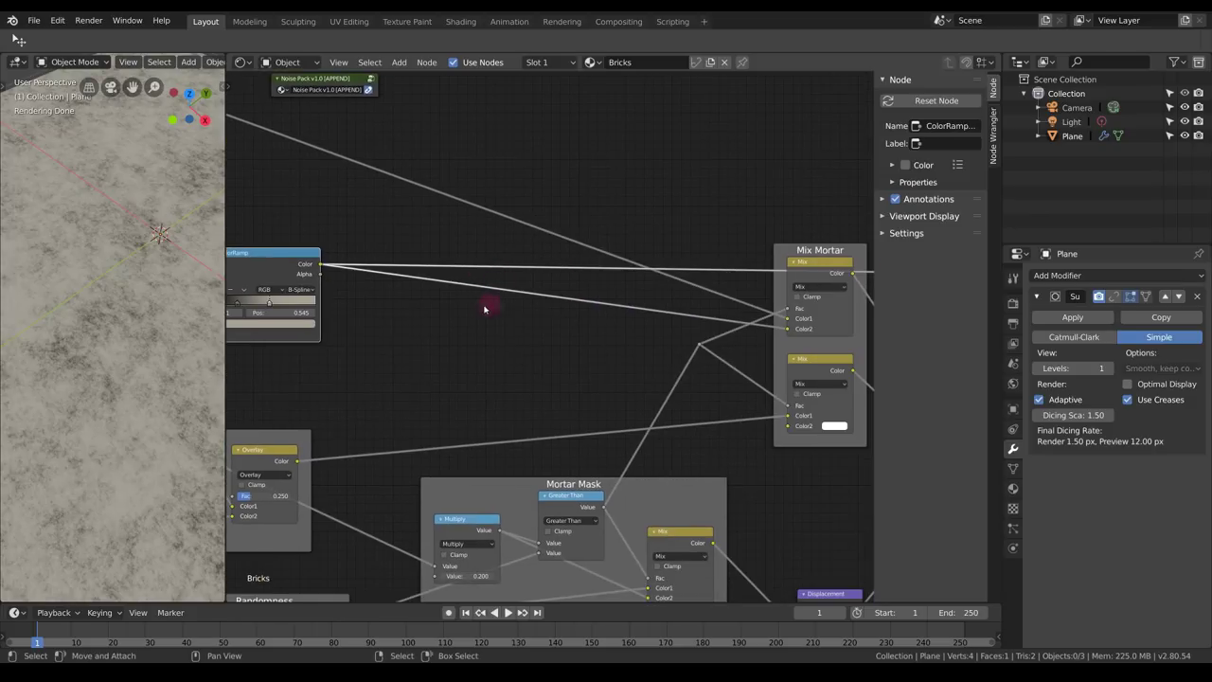
Set Color2 of the lower Mix node in the Mix Mortar frame to gray, with R, G and B at 0.8.
middle_click_drag(831, 423, 778, 404)
left_click(779, 402)
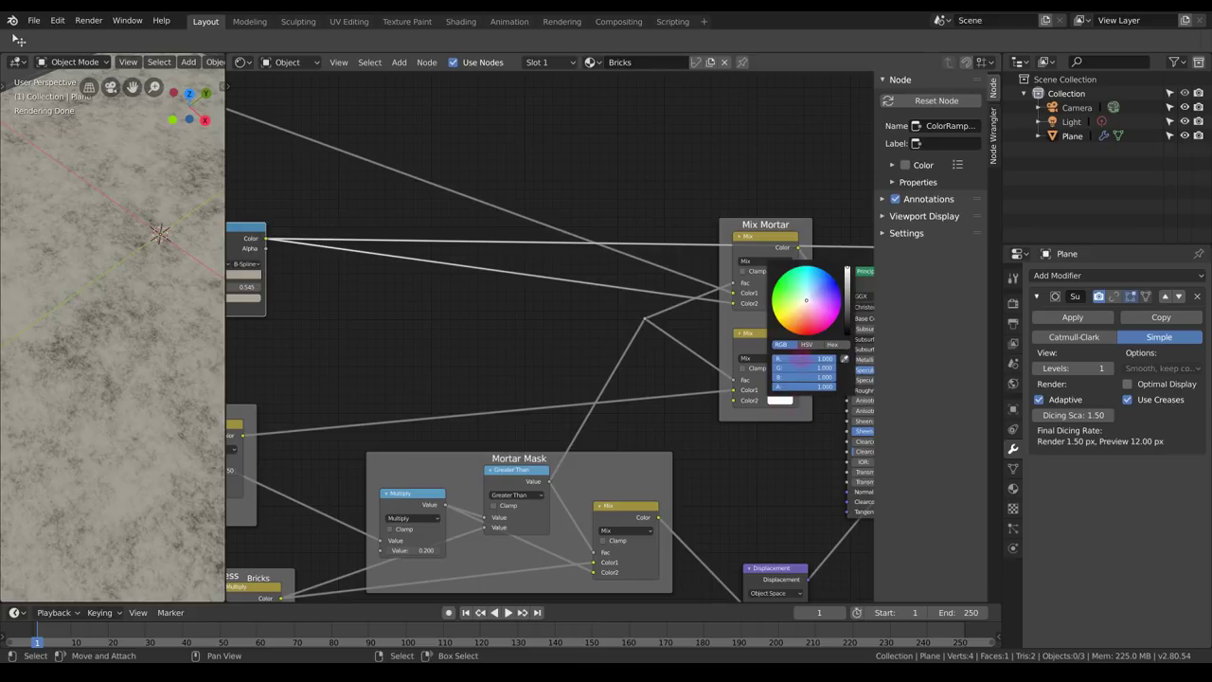
left_click_drag(801, 375, 780, 360)
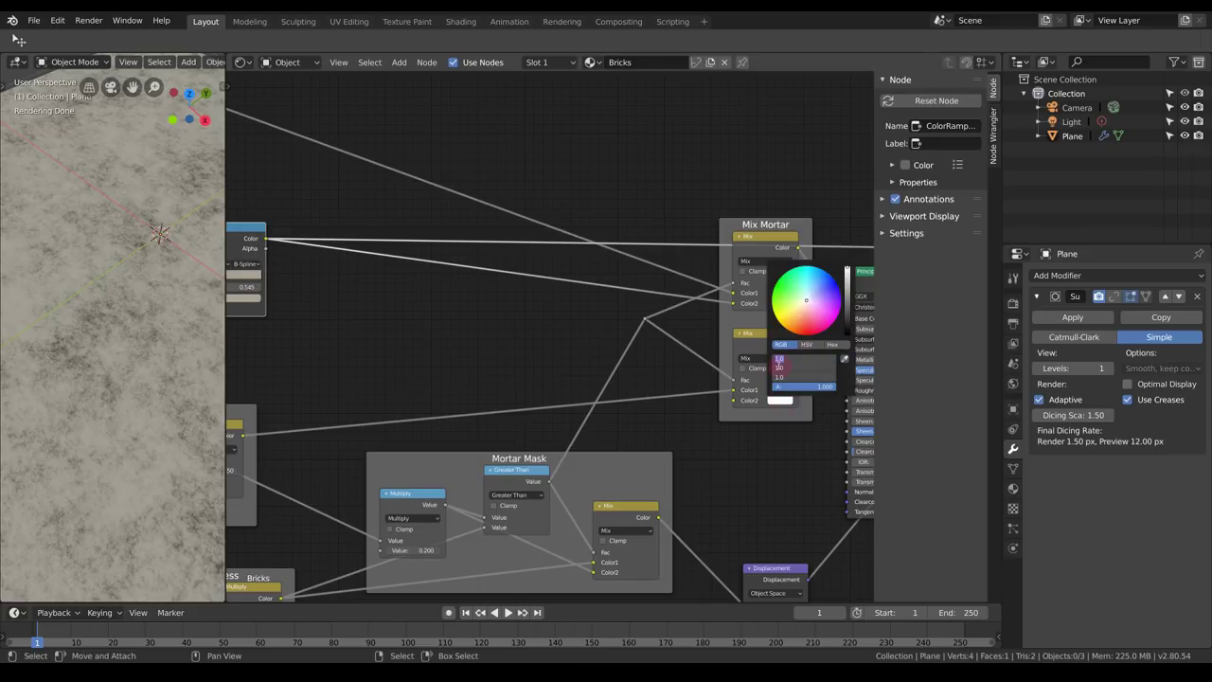
type(".8")
key("KP_Enter")
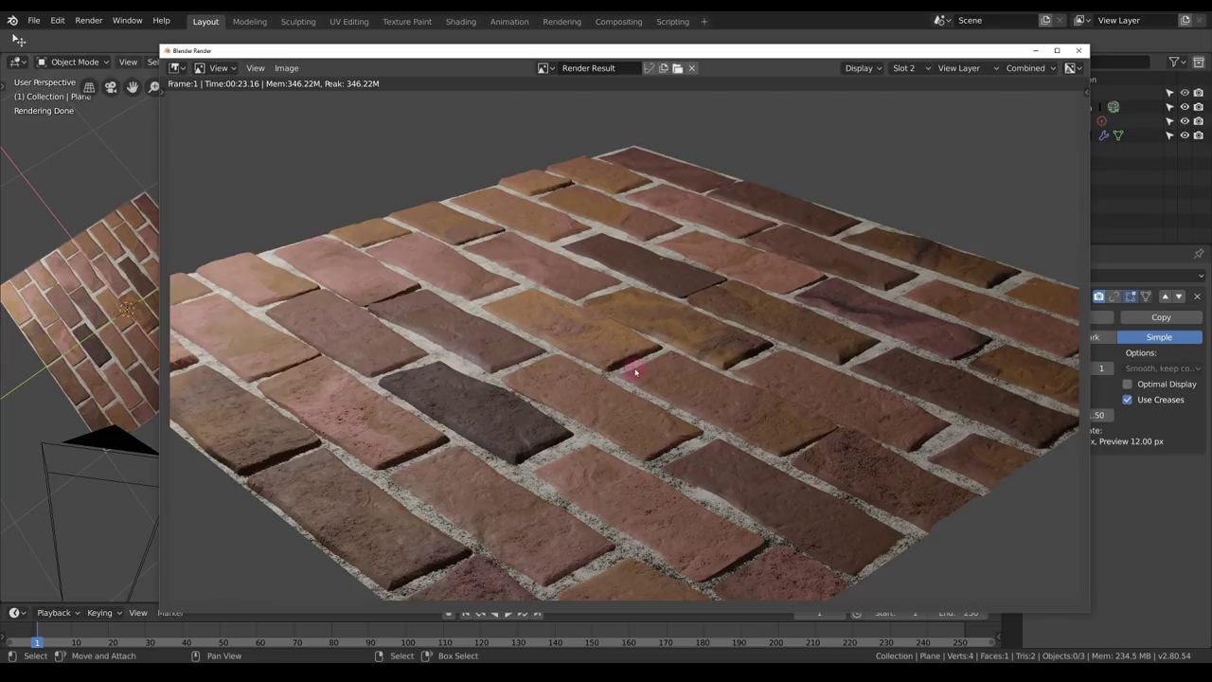
Return from the render to the node tree, add a Voronoi Texture below the Dents frame, and set its feature output to Crackle.
left_click(1122, 543)
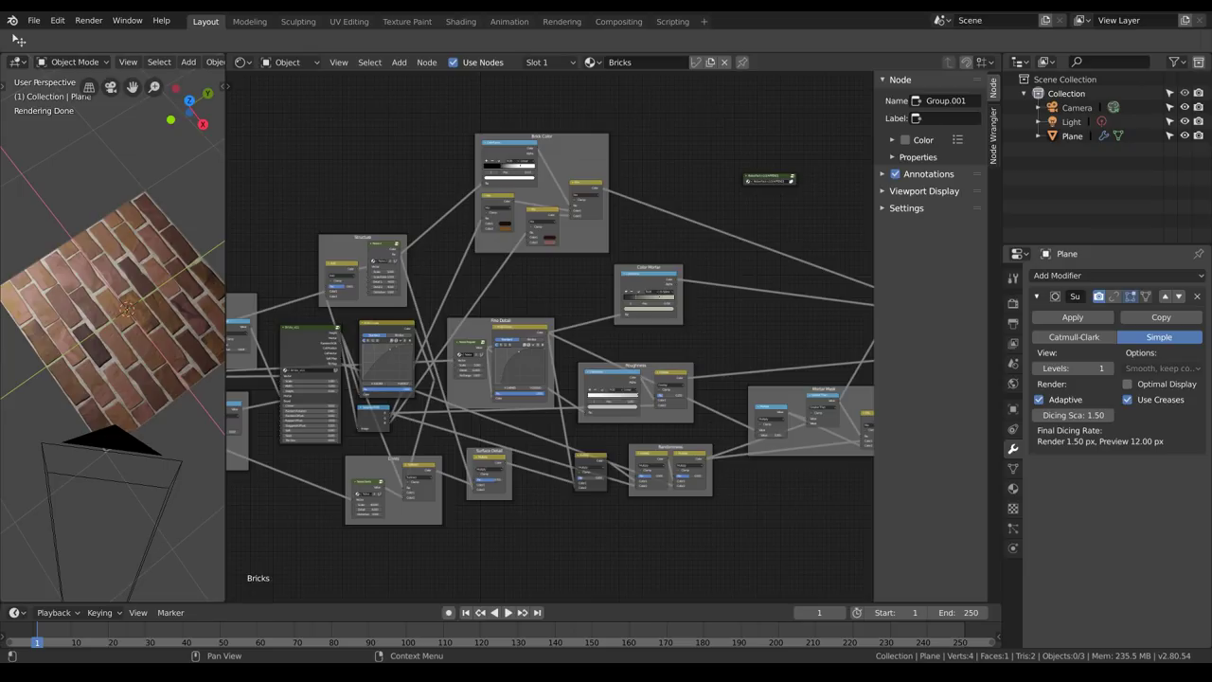
middle_click_drag(558, 441, 527, 425)
middle_click_drag(557, 492, 587, 450)
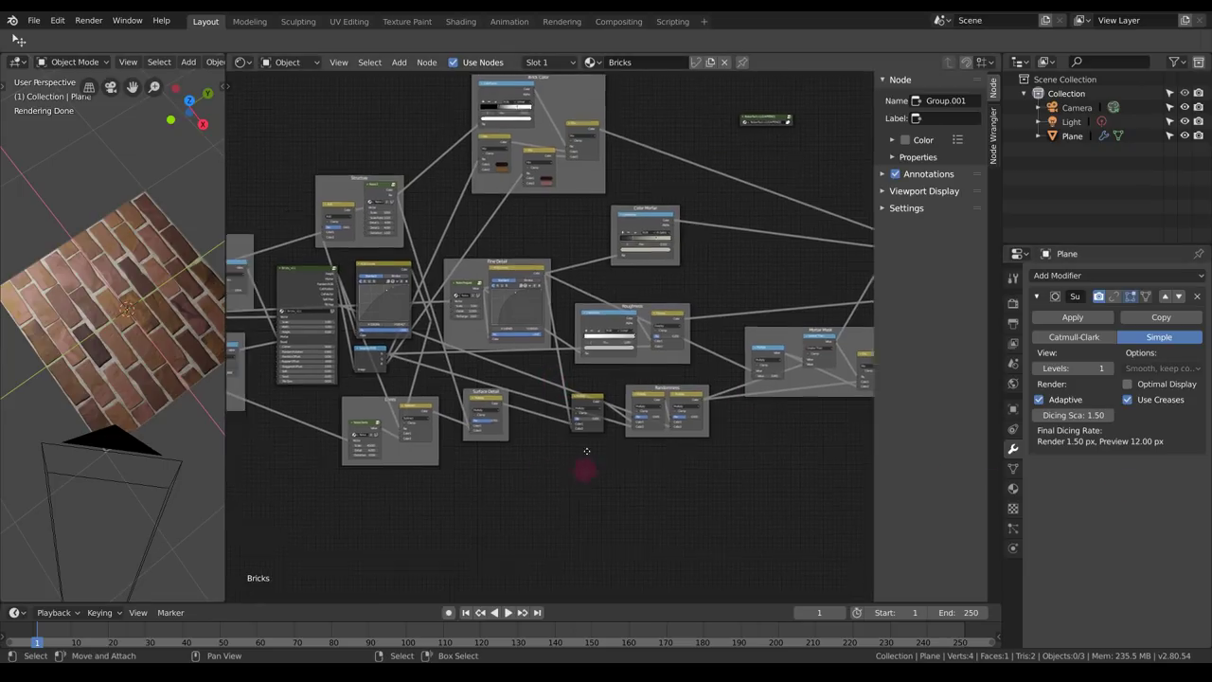
scroll(587, 452, "down", 2, "shift")
scroll(442, 440, "up", 7)
middle_click_drag(442, 440, 590, 463)
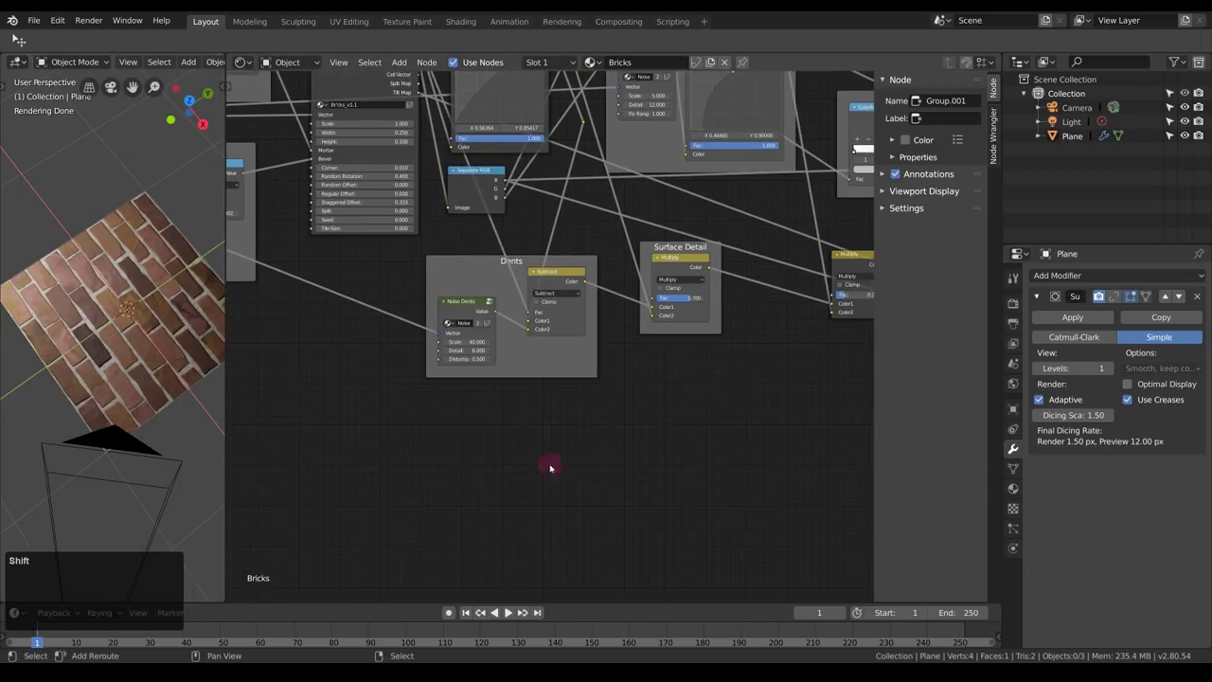
key("shift+a")
mouse_move(535, 435)
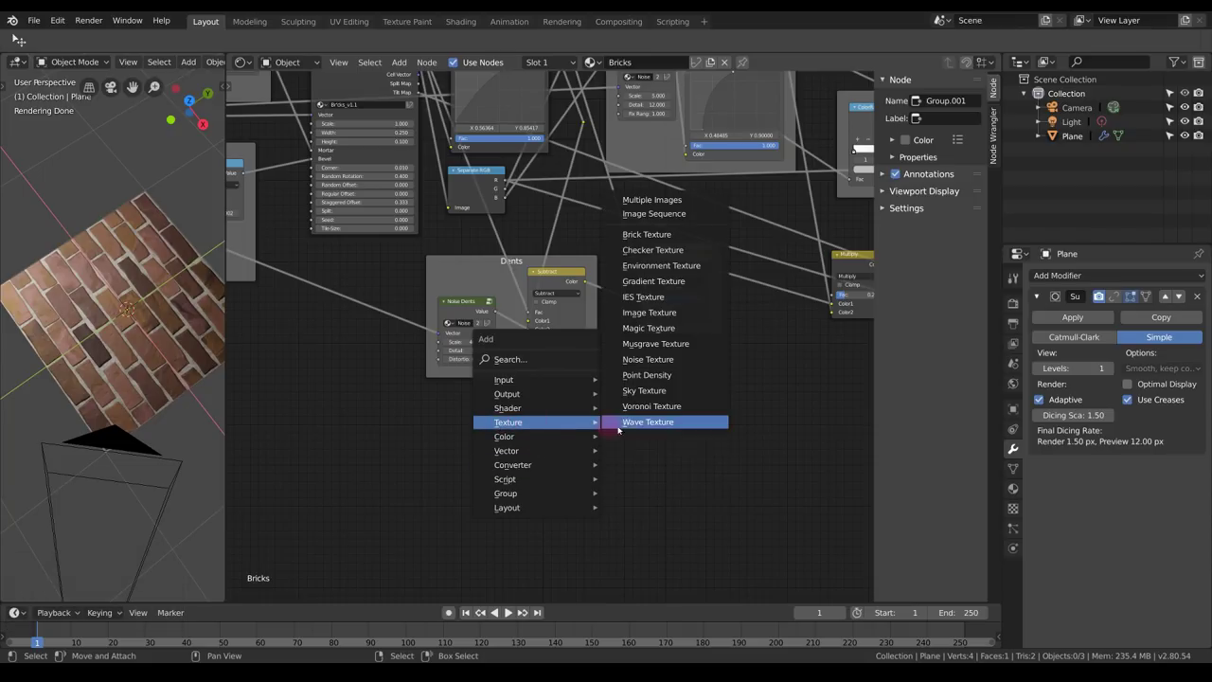
left_click(687, 413)
left_click(598, 486)
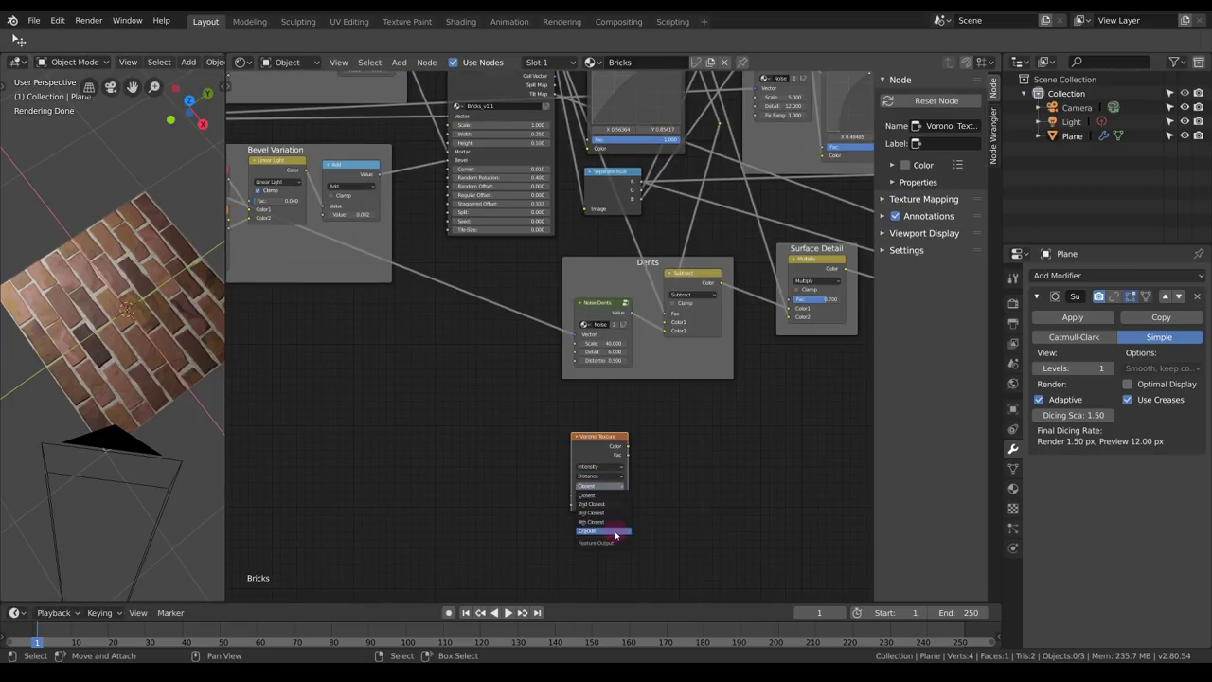
left_click(615, 532)
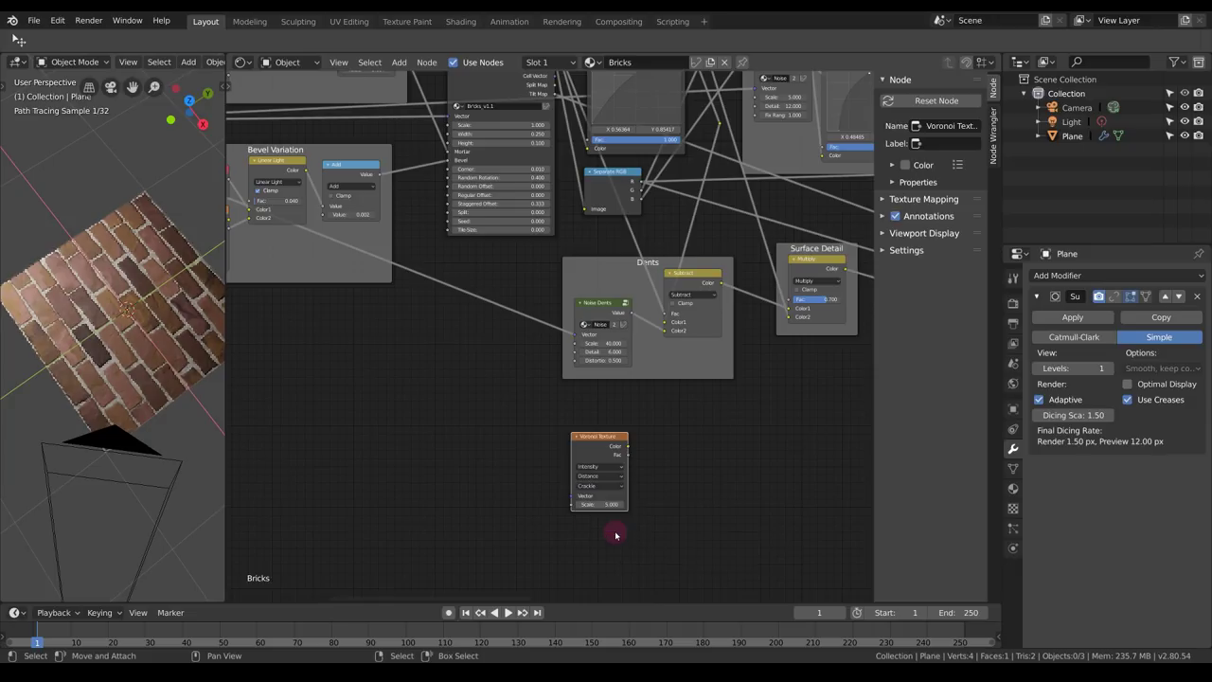
Preview the Voronoi Texture on its own, followed by the output of the Structure frame's Add node.
left_click(617, 448, "ctrl+shift")
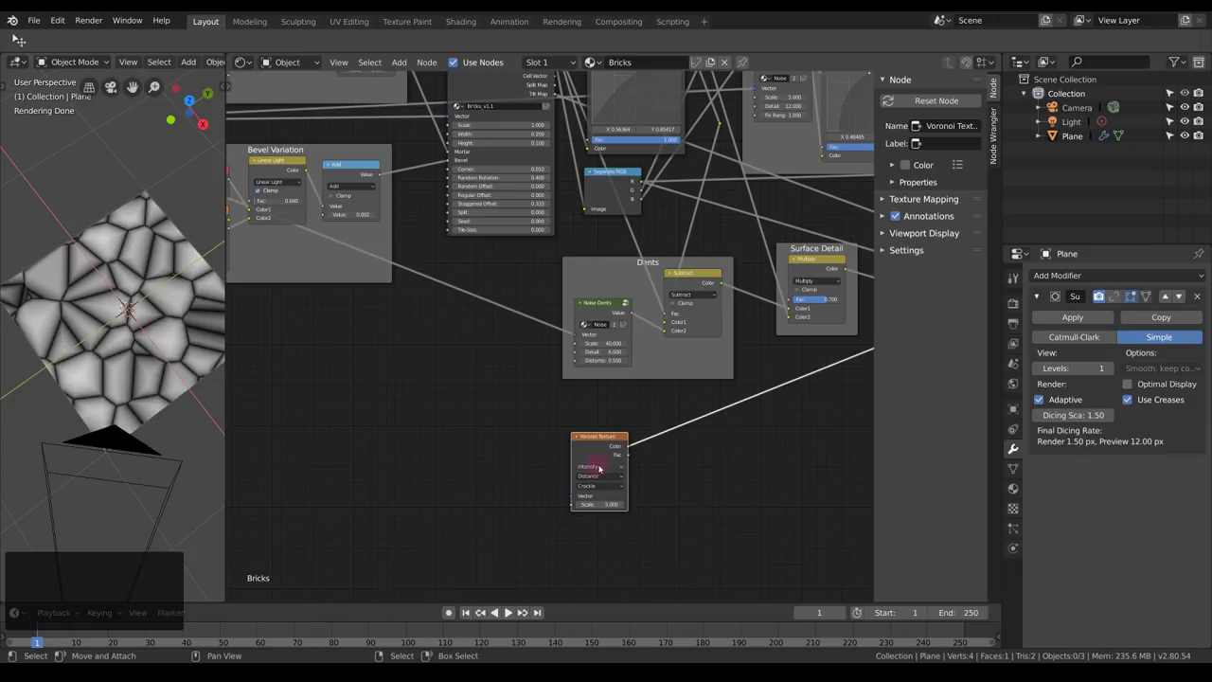
middle_click_drag(575, 198, 520, 469)
left_click(493, 197, "ctrl+shift")
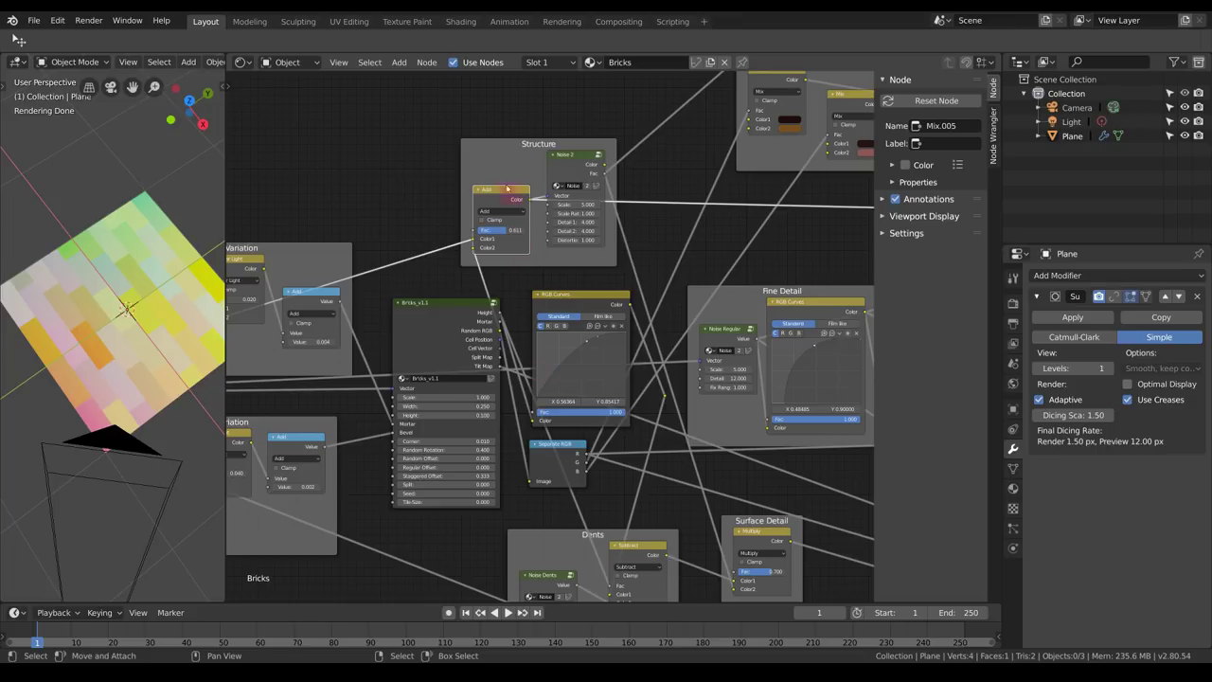
Connect the Structure frame's Add color to the Voronoi Texture's Vector input and preview the Voronoi Texture.
scroll(539, 284, "down", 3)
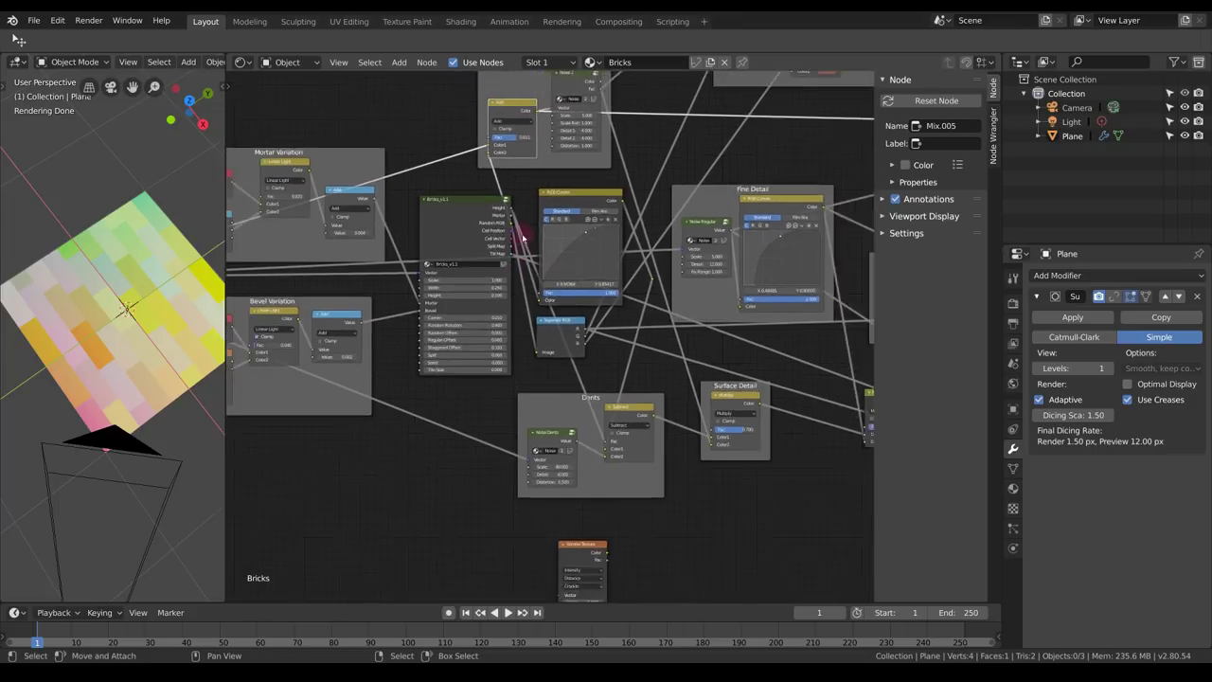
left_click_drag(572, 523, 655, 502)
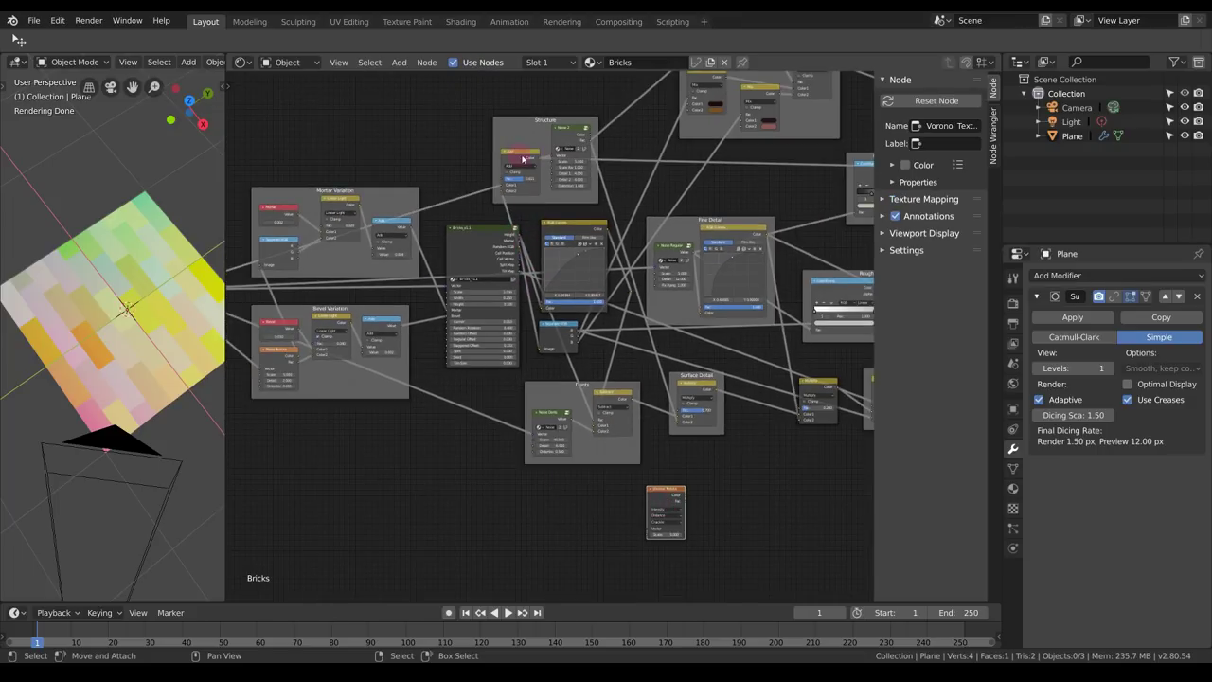
left_click_drag(540, 159, 649, 530)
left_click_drag(667, 503, 574, 516)
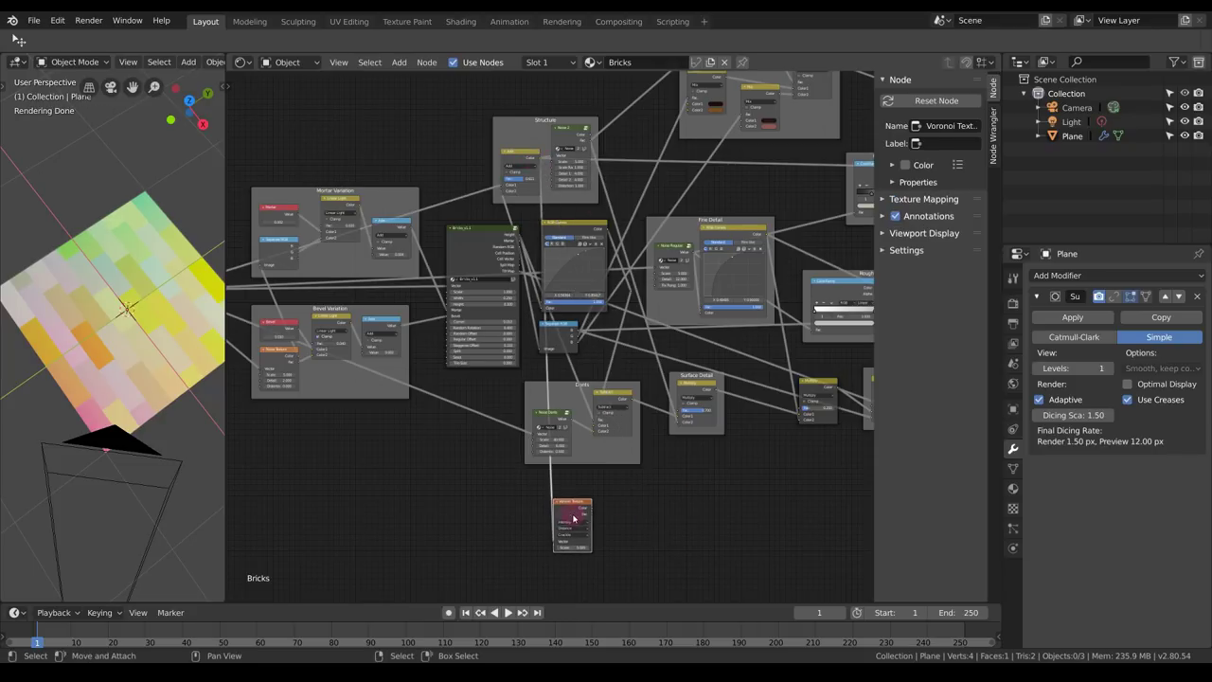
left_click(562, 518, "ctrl+shift")
scroll(102, 345, "up", 3)
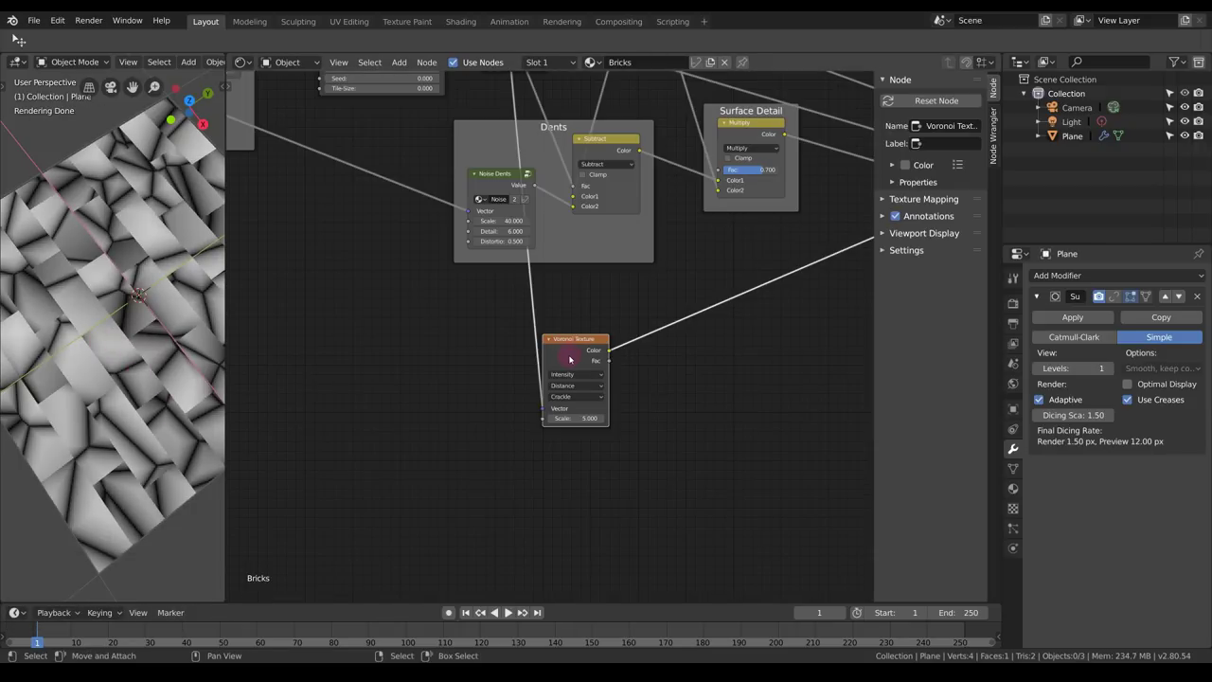
Add a Noise Texture node in the open space beside the Voronoi Texture.
middle_click_drag(583, 427, 574, 478)
key("shift+a")
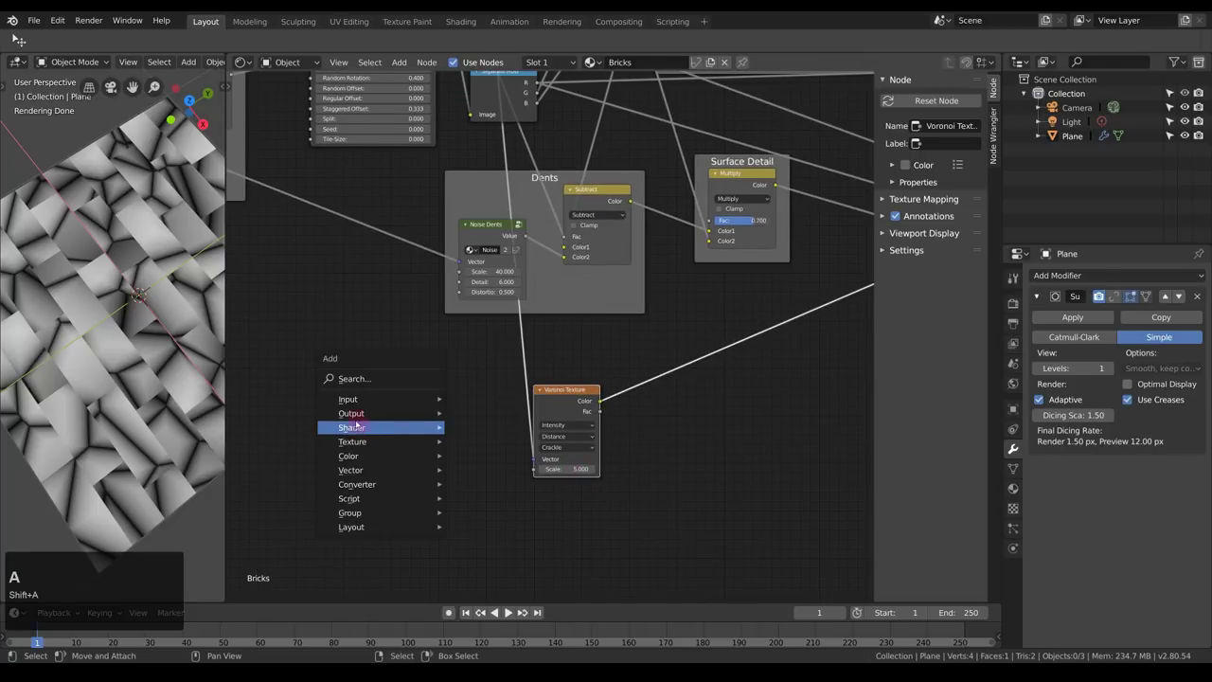
mouse_move(352, 441)
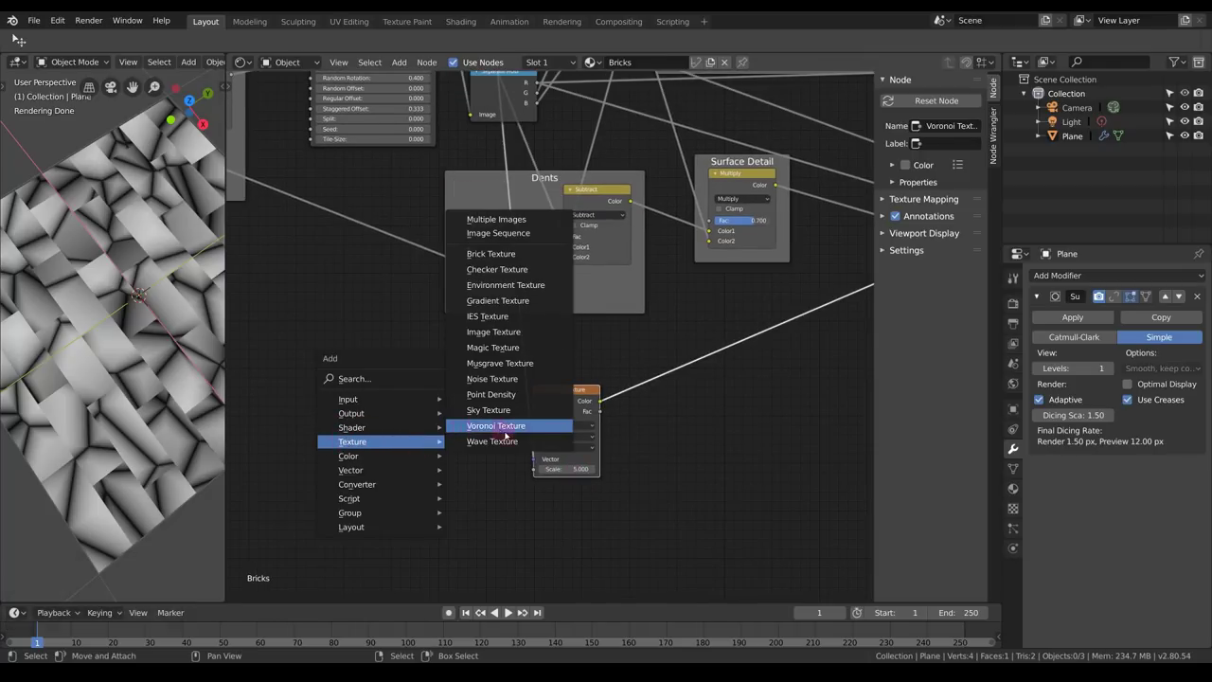
left_click(492, 379)
left_click(349, 417)
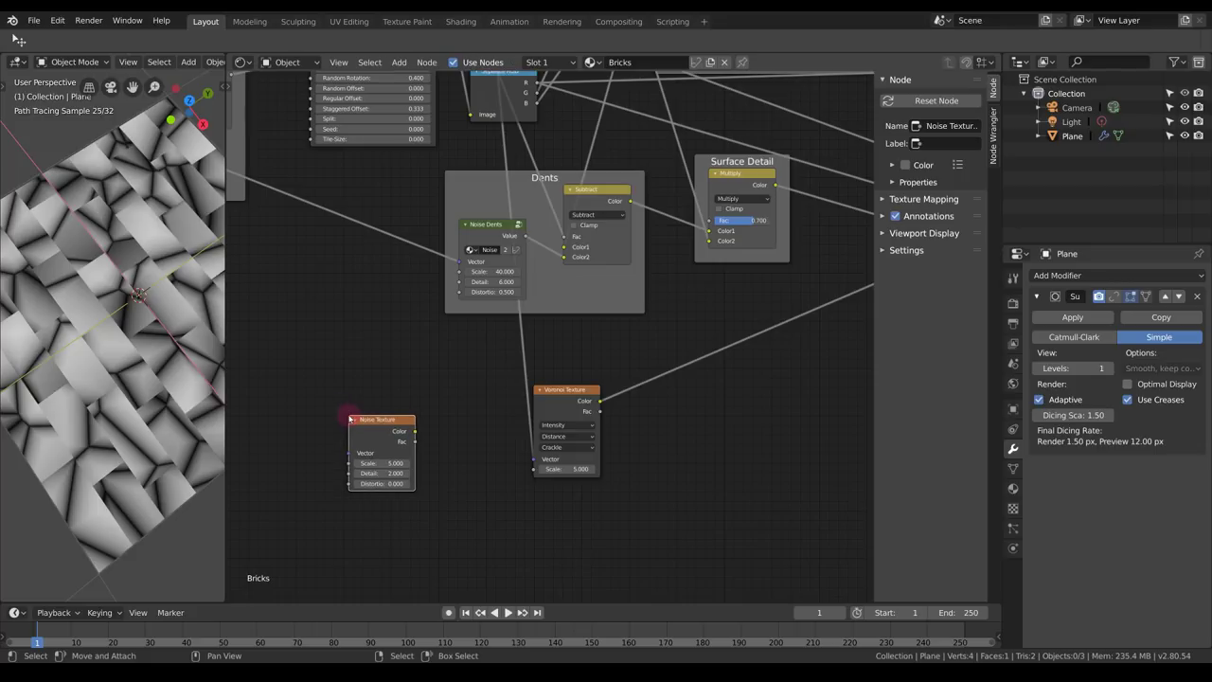
Connect the UV Map reroute point to the new Noise Texture's Vector input.
middle_click_drag(349, 416, 525, 425)
middle_click_drag(417, 379, 672, 372)
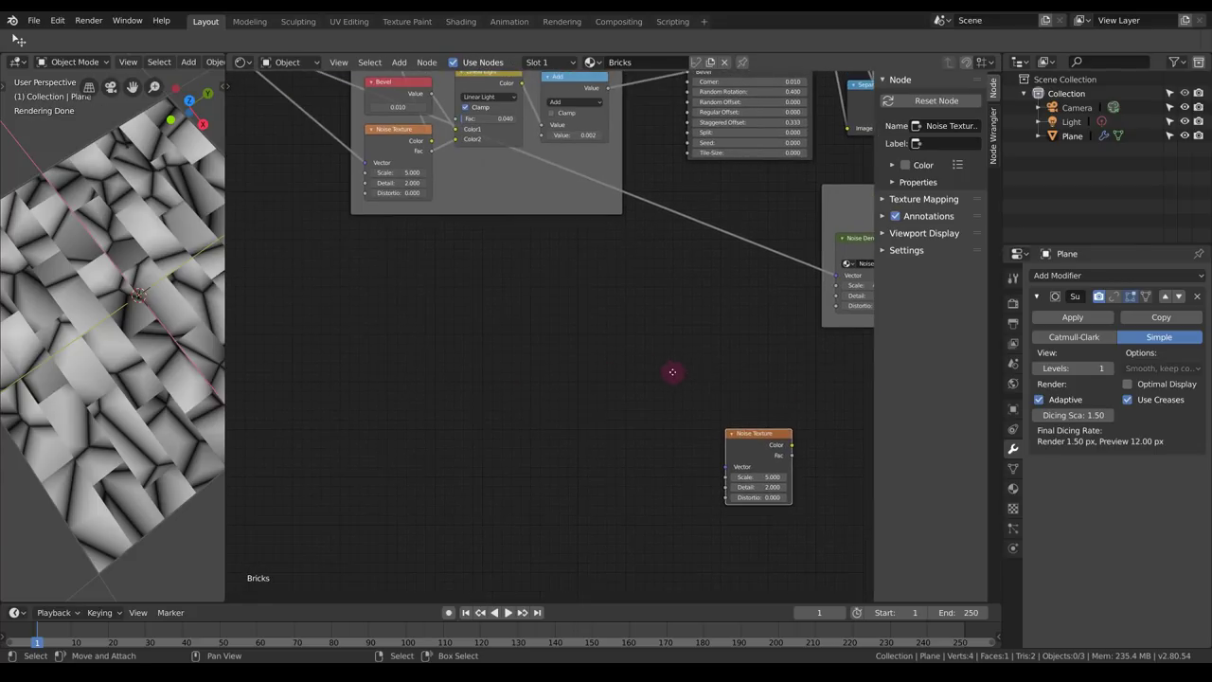
left_click_drag(730, 441, 560, 389)
middle_click_drag(560, 389, 815, 465)
scroll(814, 464, "down", 3)
middle_click_drag(669, 454, 511, 407)
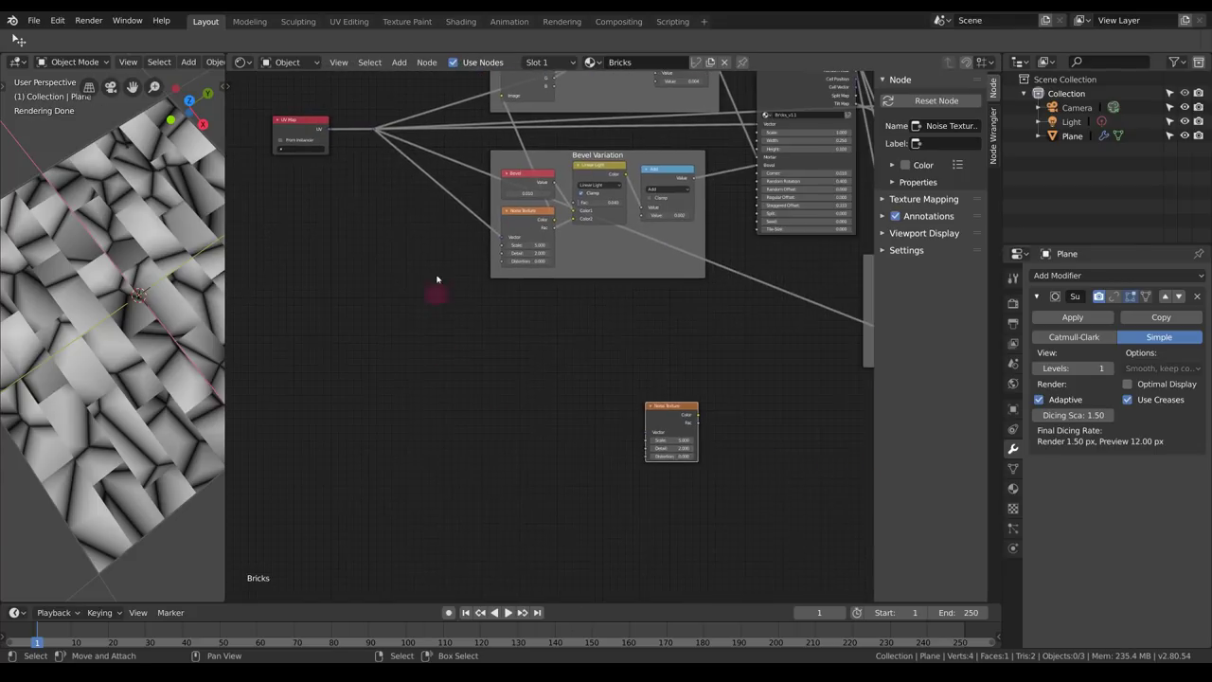
left_click_drag(377, 130, 647, 434)
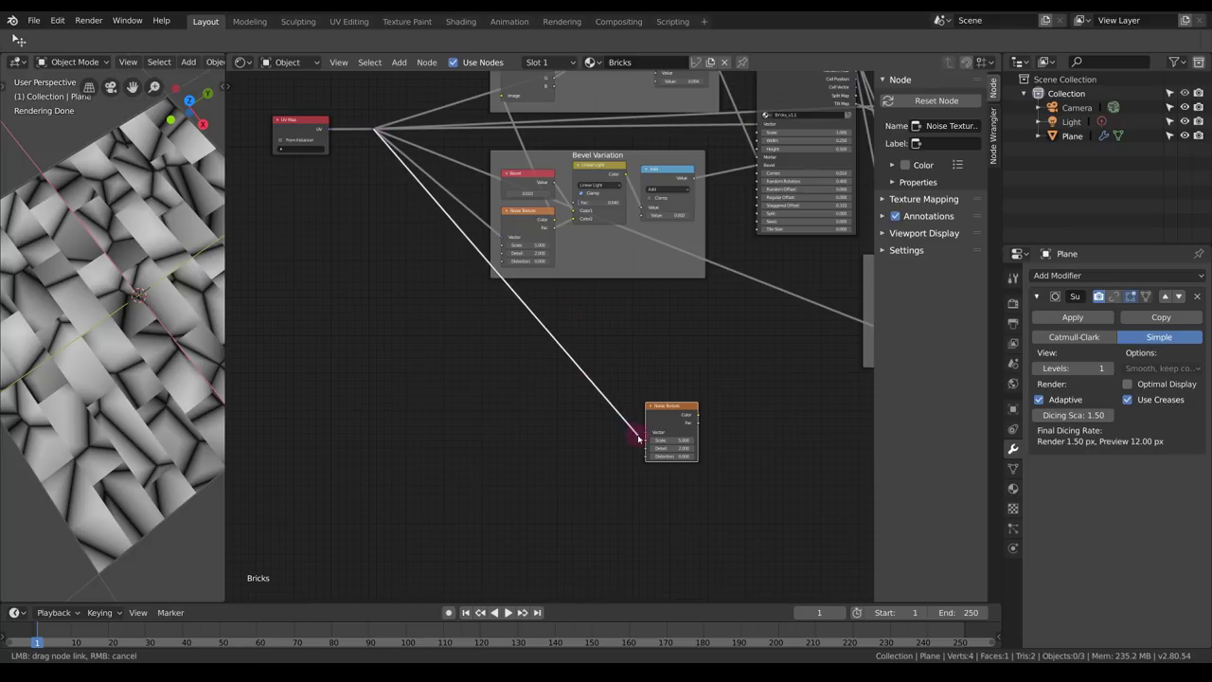
Move the Noise Texture nearer the Dents frame and shift the Voronoi Texture away to leave room between them.
middle_click_drag(701, 430, 389, 298)
left_click_drag(384, 270, 533, 288)
scroll(574, 305, "up", 4)
middle_click_drag(568, 313, 500, 404)
left_click_drag(635, 384, 767, 418)
Insert a MixRGB node on the Voronoi Texture's Vector link and bring the Noise Texture next to it.
key("shift+a")
mouse_move(558, 403)
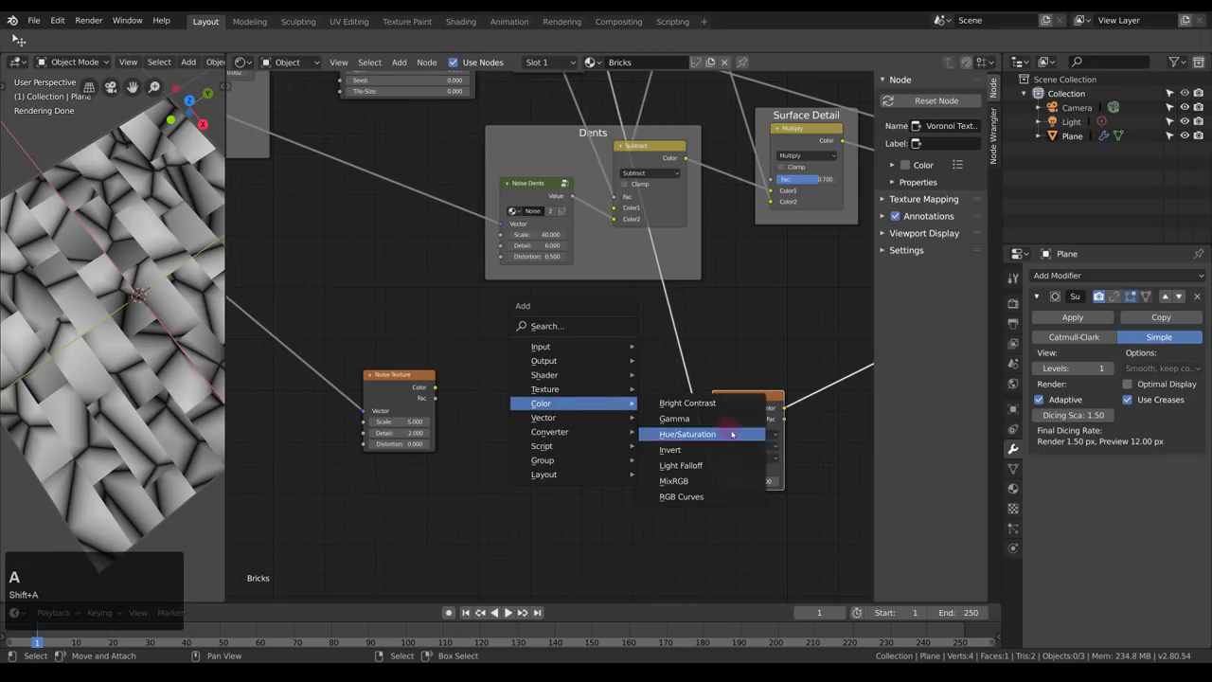
left_click(680, 477)
left_click(622, 323)
left_click_drag(625, 341, 589, 405)
left_click_drag(426, 392, 507, 438)
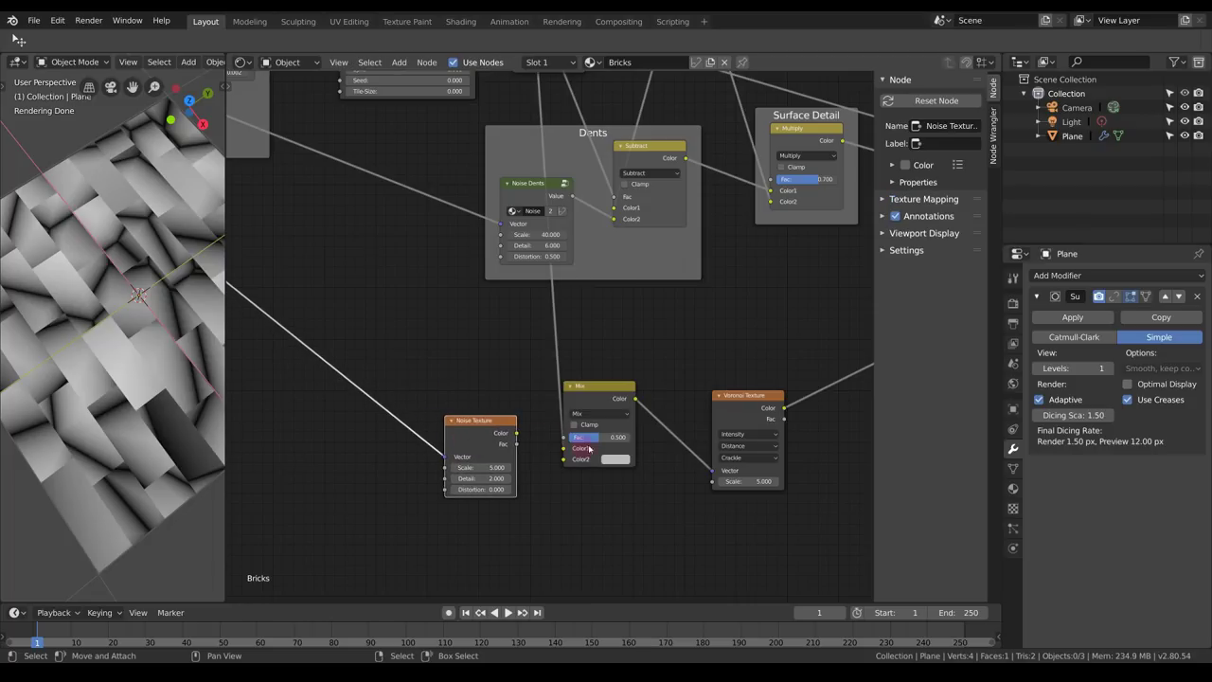
left_click_drag(606, 414, 618, 415)
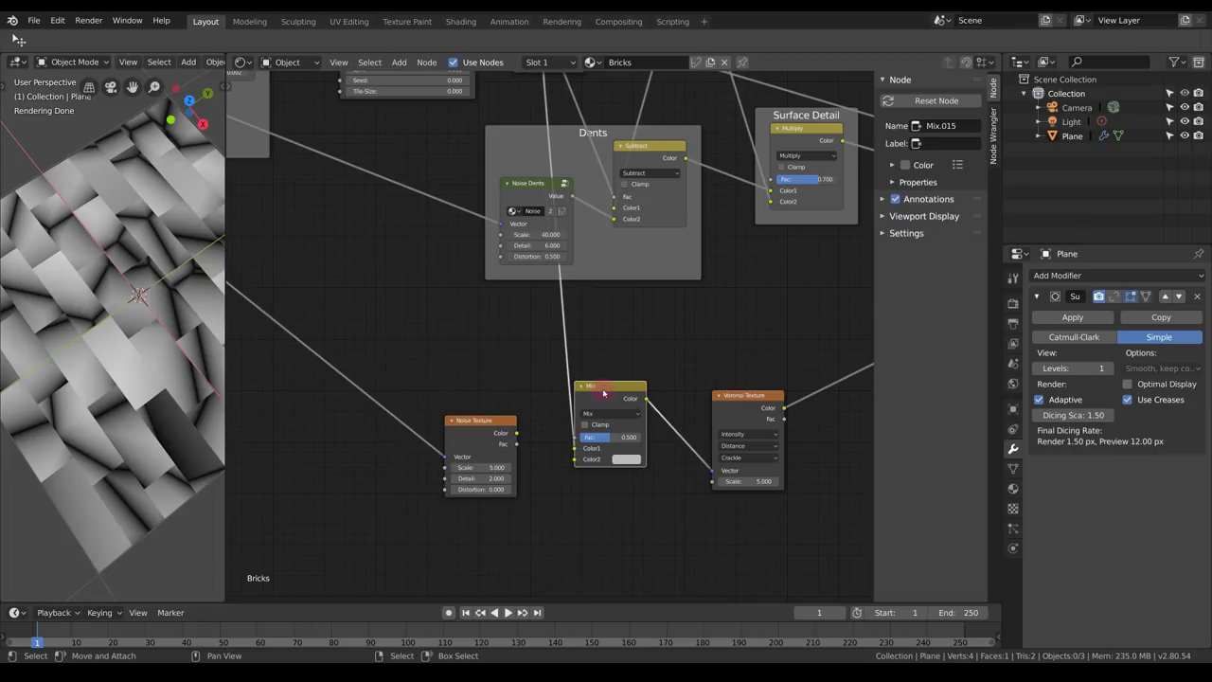
Set the new MixRGB node's blend type to Add and connect the Noise Texture's Color to its Color2.
left_click(601, 413)
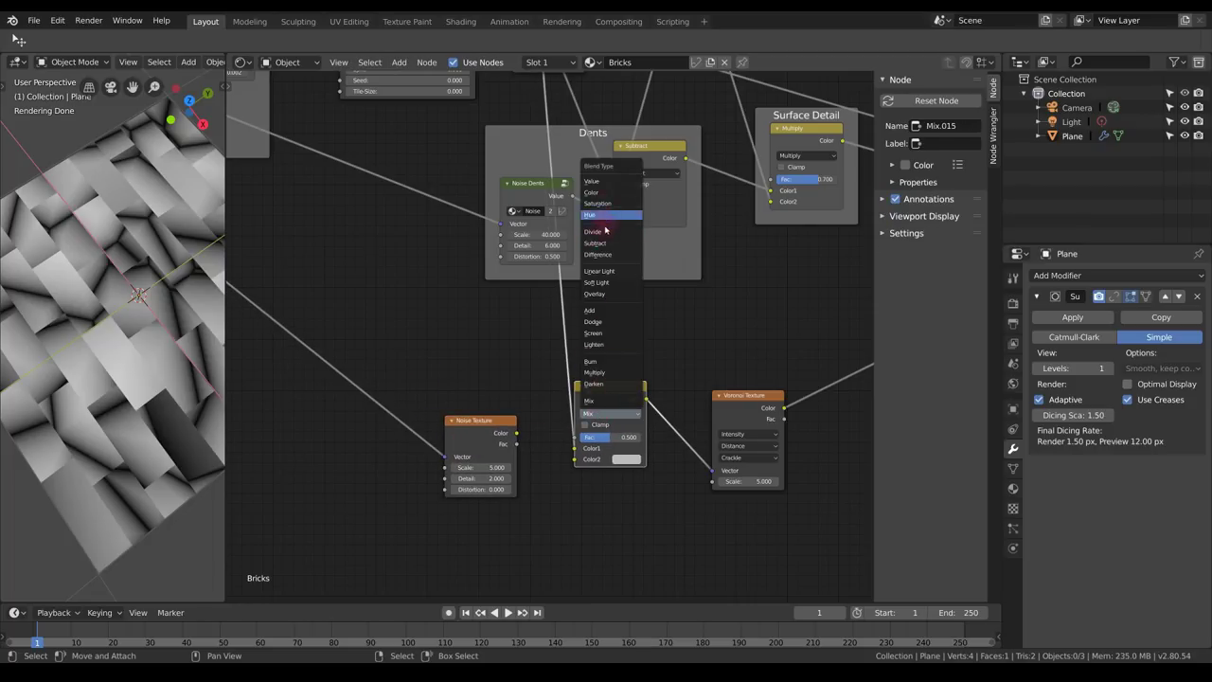
left_click(601, 311)
left_click_drag(516, 433, 594, 440)
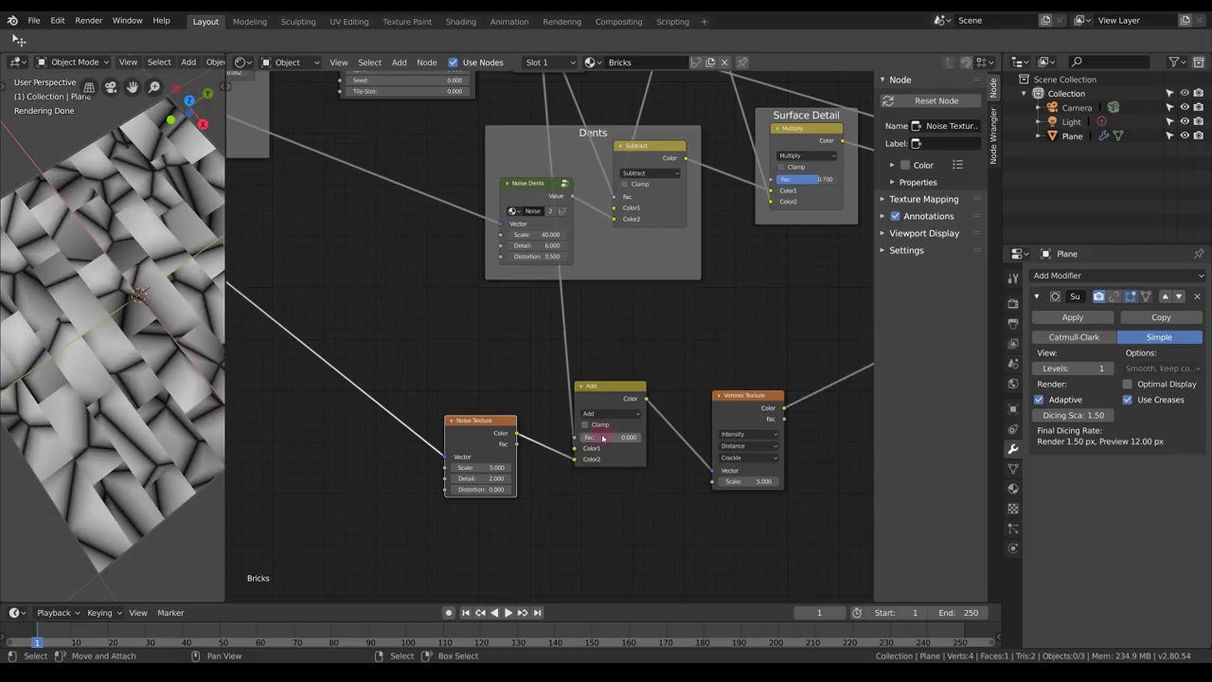
Set the Add node's Fac to 0.15 and move the Noise Texture, Add and Voronoi Texture nodes closer together.
left_click(602, 437)
type("0.15")
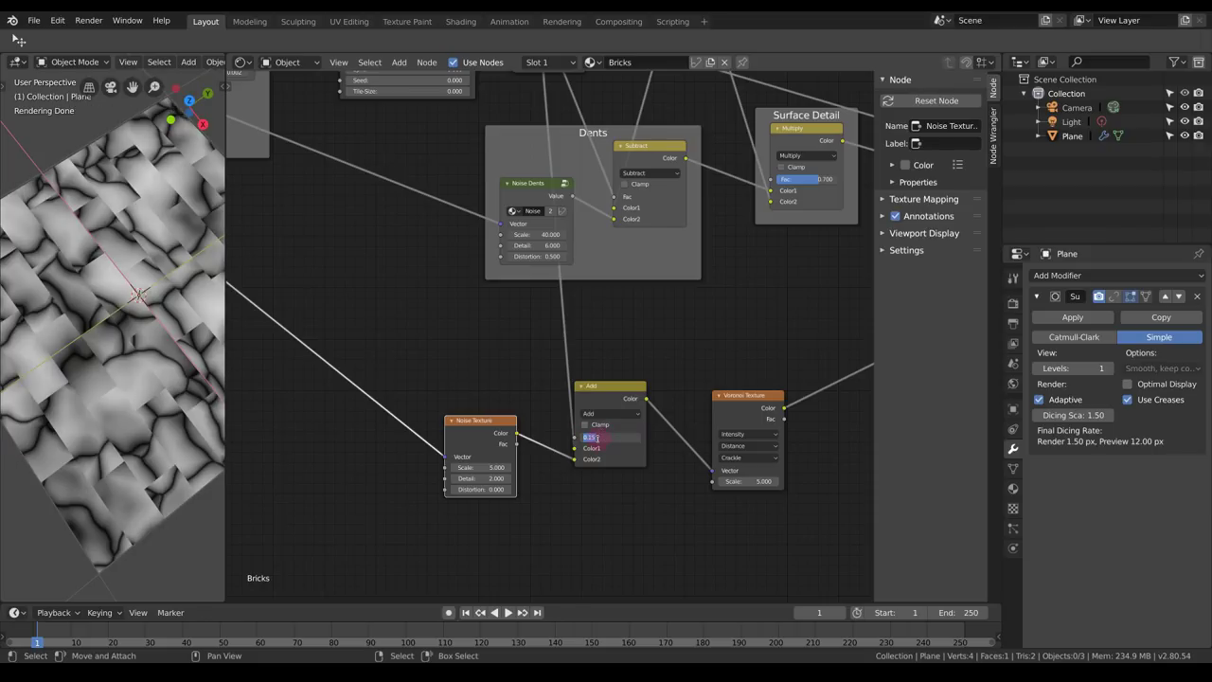
key("KP_Enter")
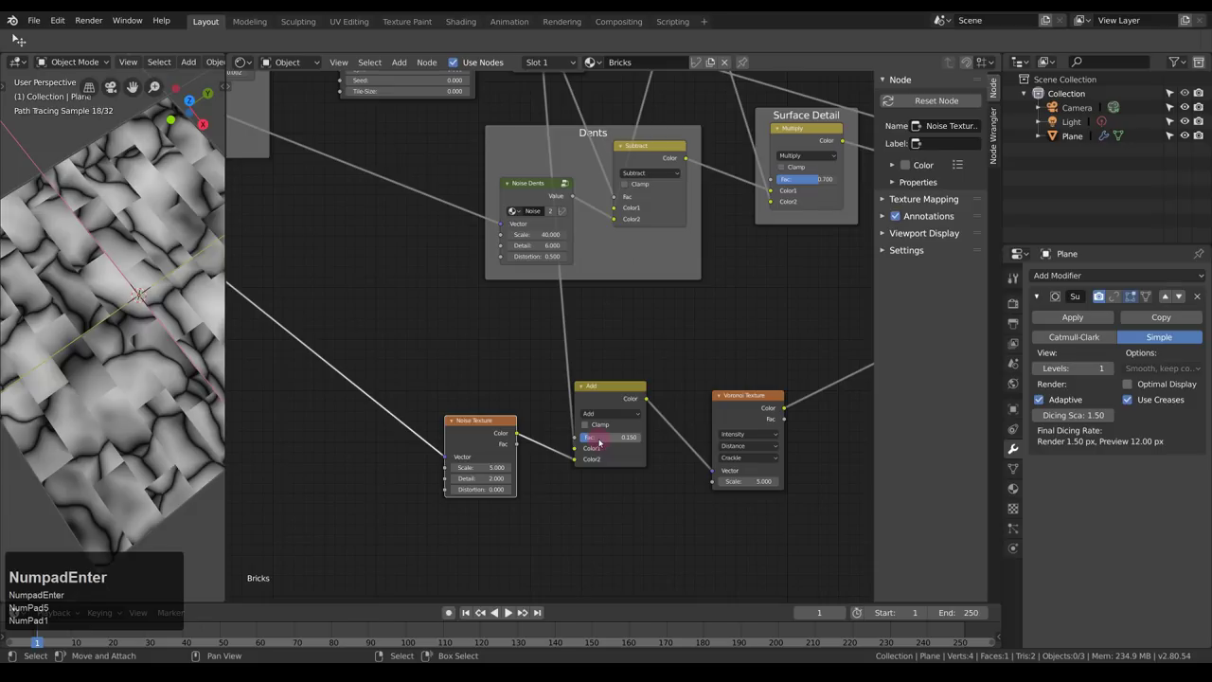
left_click_drag(479, 478, 535, 478)
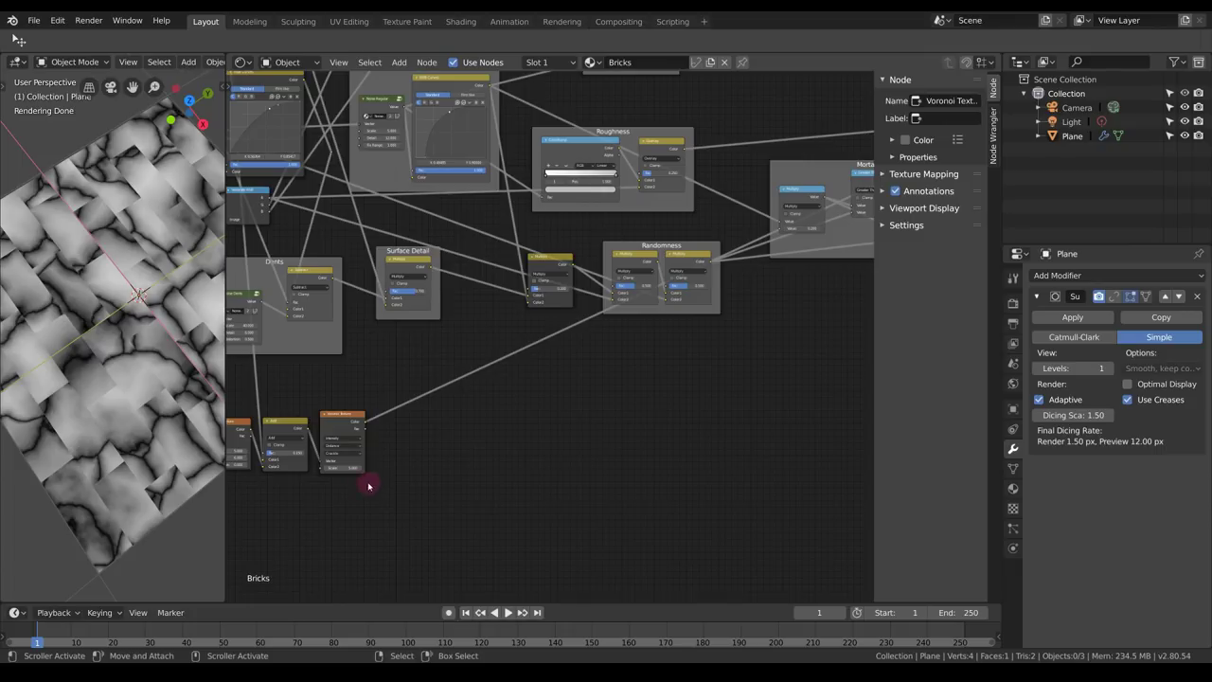
middle_click_drag(369, 486, 403, 465)
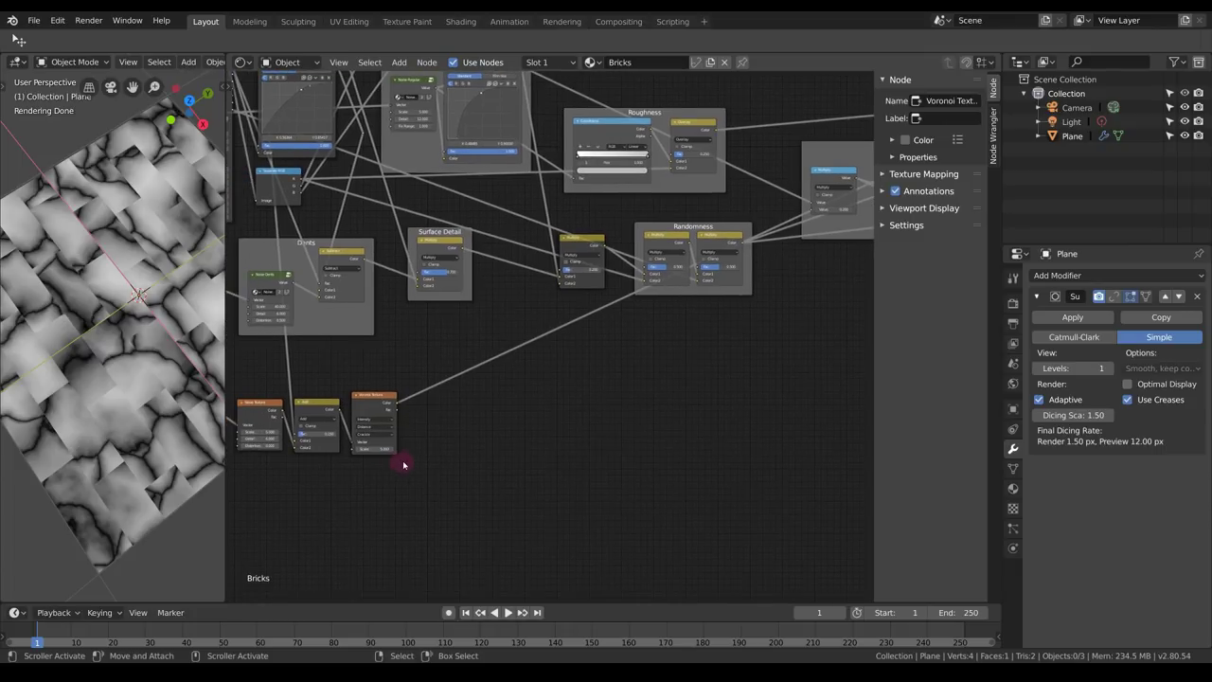
middle_click_drag(453, 435, 518, 440)
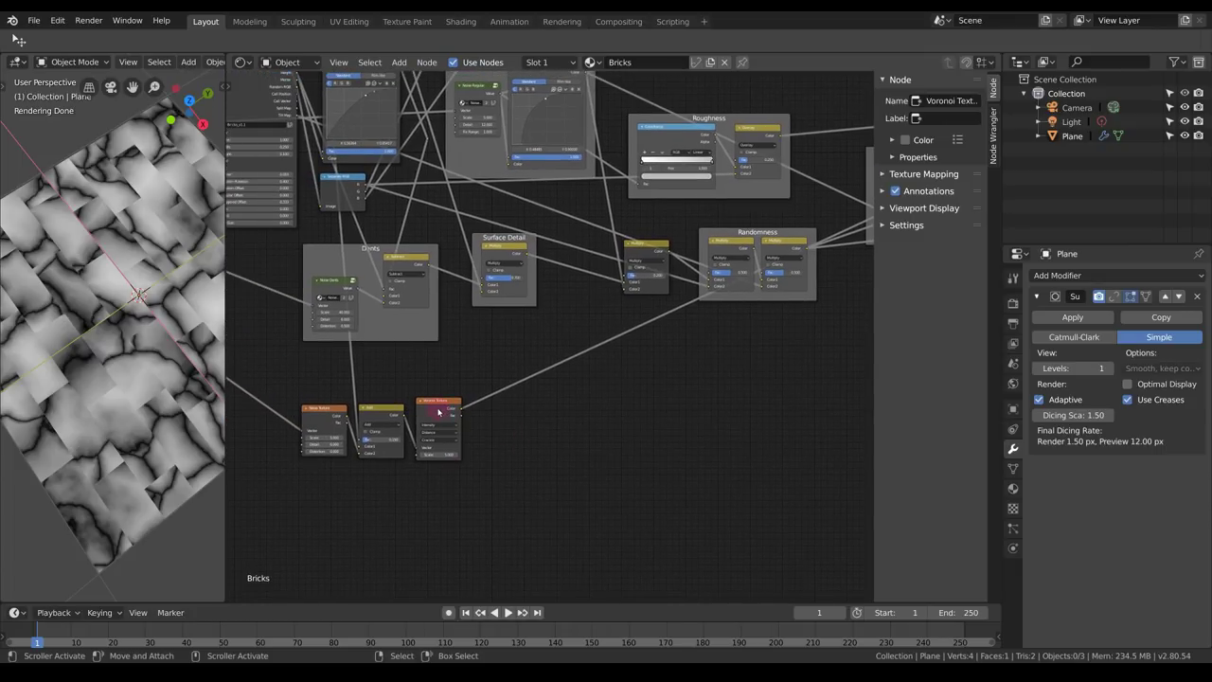
middle_click_drag(593, 415, 402, 468)
middle_click_drag(710, 343, 576, 381)
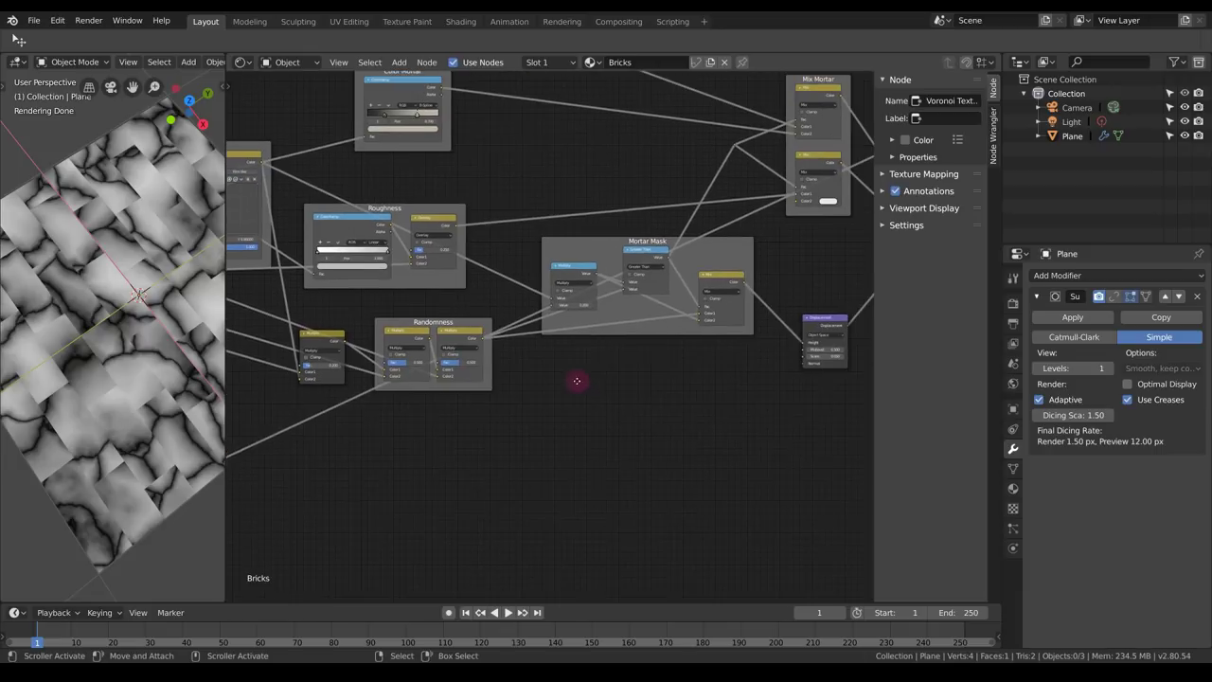
middle_click_drag(452, 415, 634, 333)
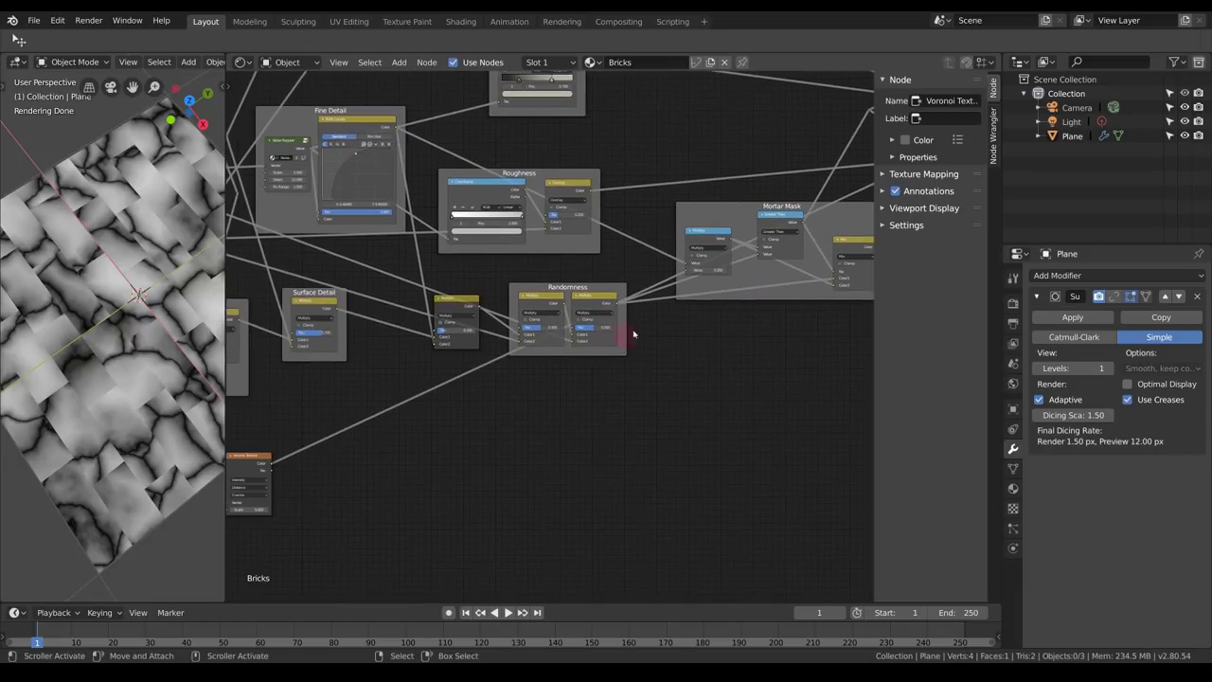
Rearrange the Randomness and Mortar Mask frames with space between them and merge the height links into the mask through a reroute point.
middle_click_drag(729, 334, 688, 361)
left_click(528, 319)
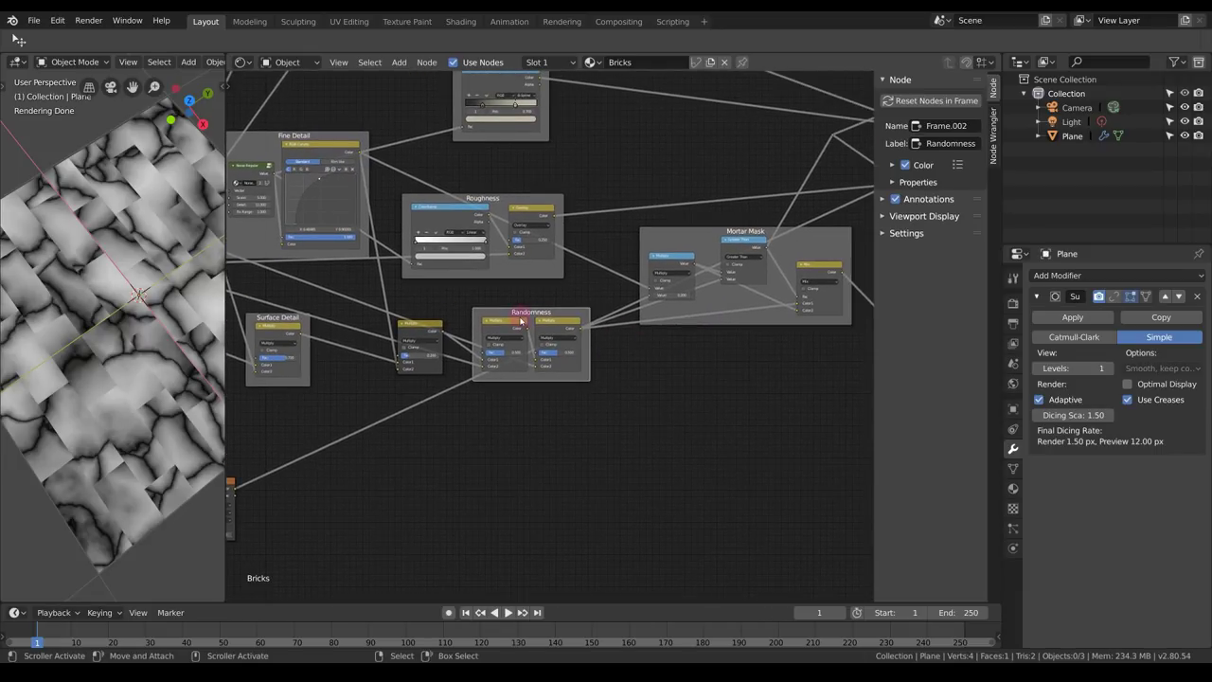
mouse_move(535, 326)
left_mouse_down()
mouse_move(531, 368)
mouse_move(523, 327)
left_mouse_up()
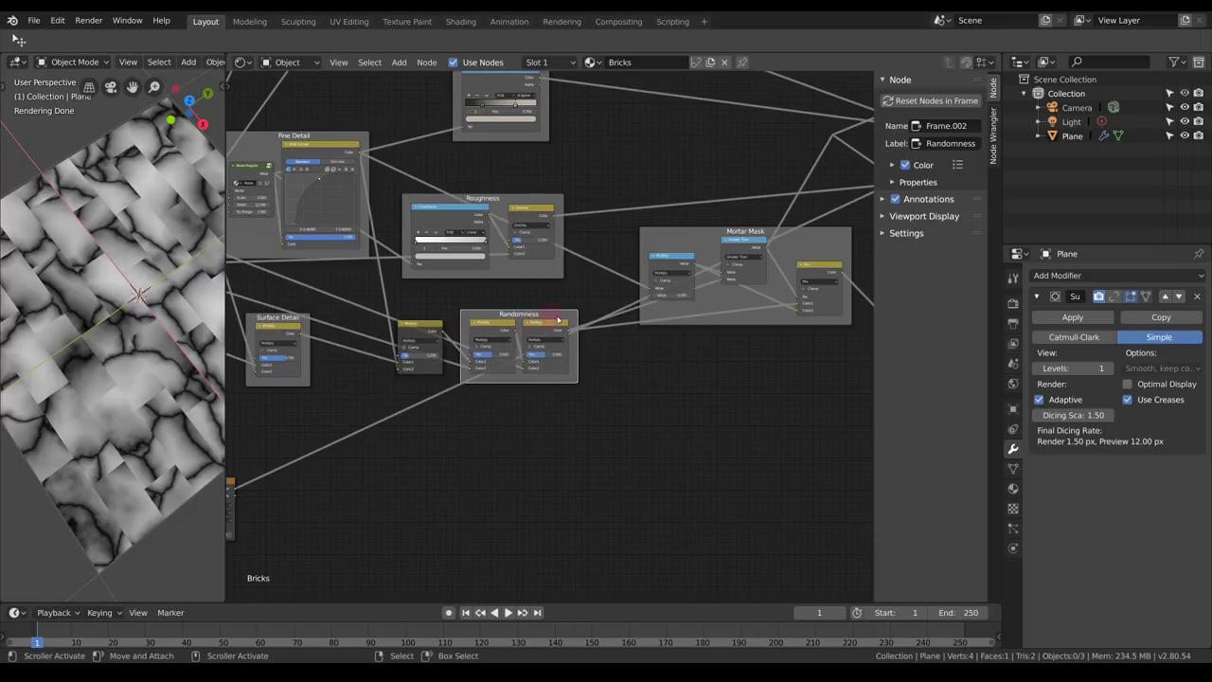
middle_click_drag(715, 283, 688, 332)
left_click_drag(679, 290, 723, 281)
left_click_drag(641, 347, 643, 447, "shift")
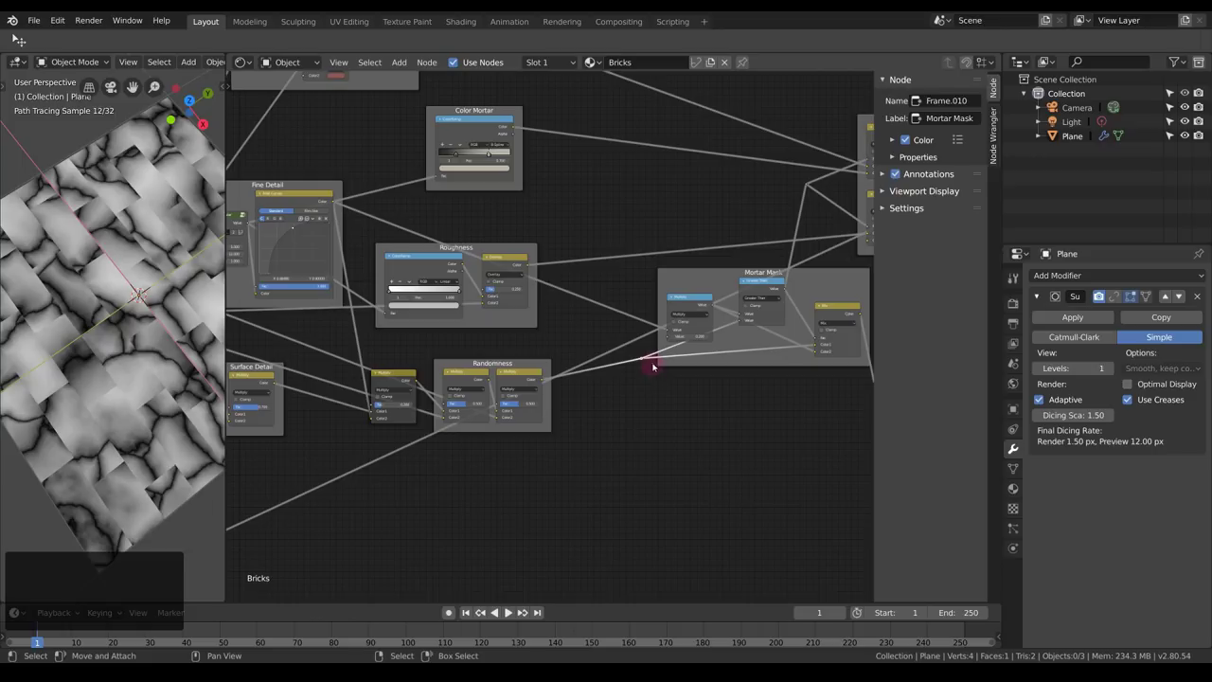
left_click_drag(643, 362, 689, 382)
Insert a MixRGB node between the Randomness frame and the reroute point and set its blend type to Multiply.
scroll(612, 403, "up", 3)
key("shift+a")
mouse_move(619, 446)
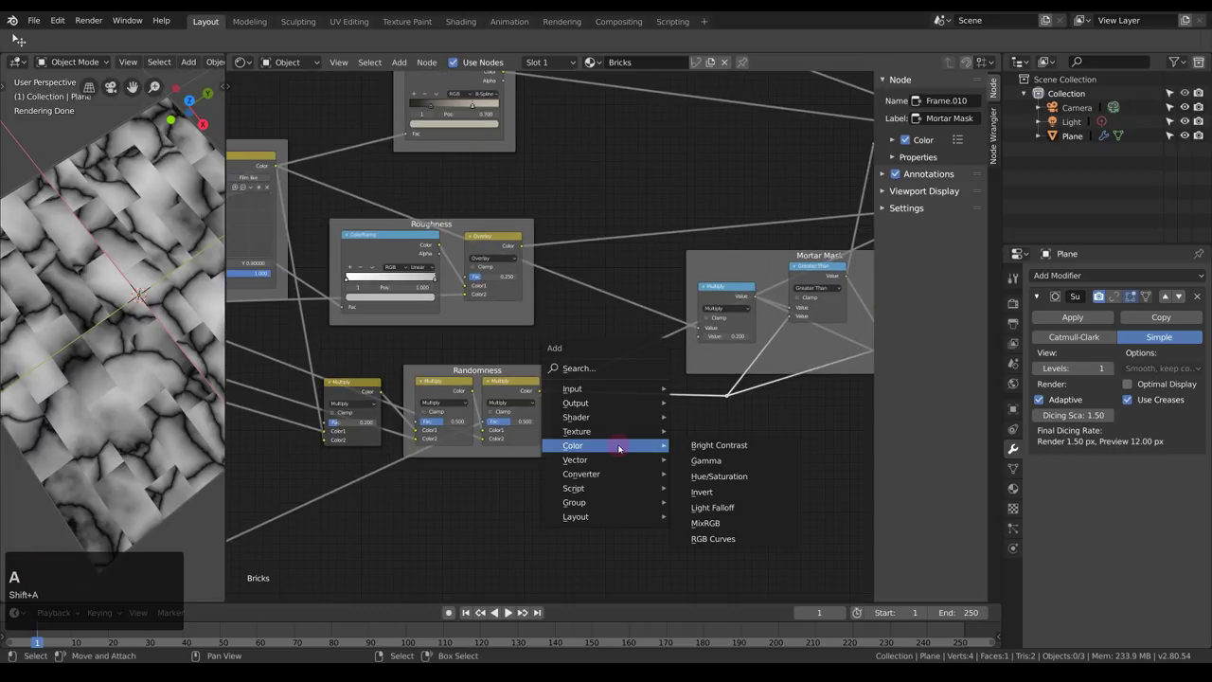
left_click(694, 527)
left_click(609, 431)
middle_click_drag(657, 411, 609, 397)
left_click(471, 373, "ctrl+shift")
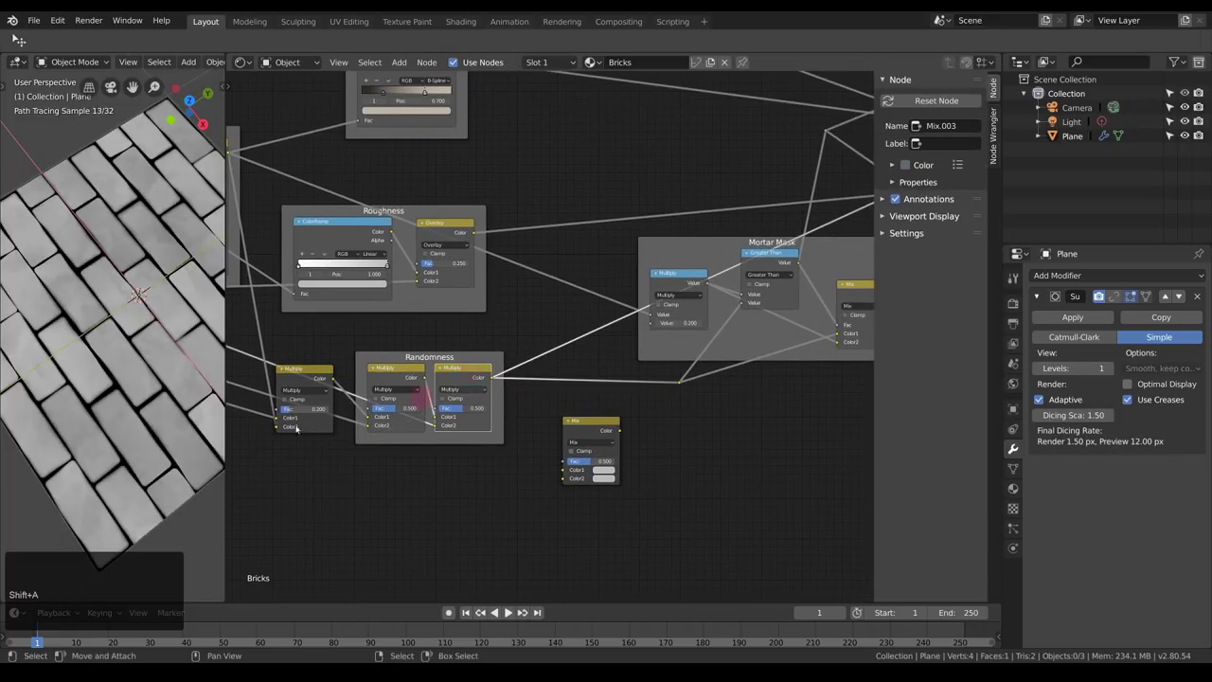
left_click_drag(589, 441, 590, 398)
left_click(588, 400)
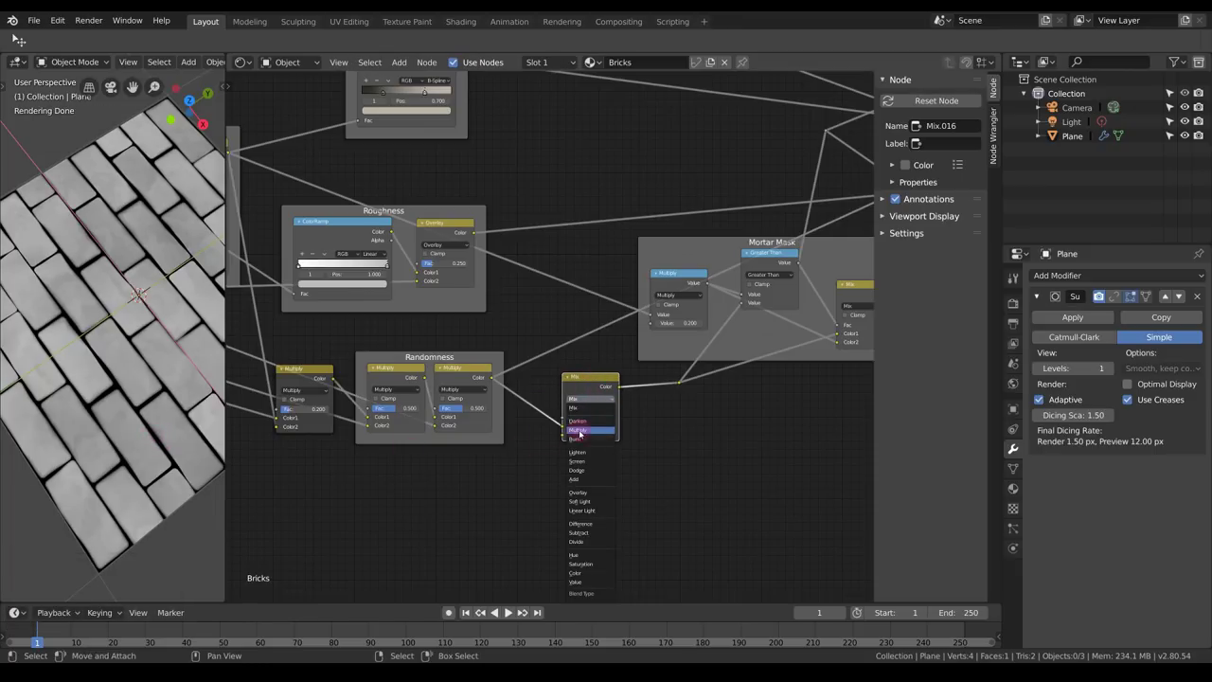
left_click(578, 432)
Connect the Voronoi Texture's Color to the new Multiply node's Color2 and raise that node's Fac to 1.
middle_click_drag(580, 428, 746, 316)
scroll(710, 337, "down", 3)
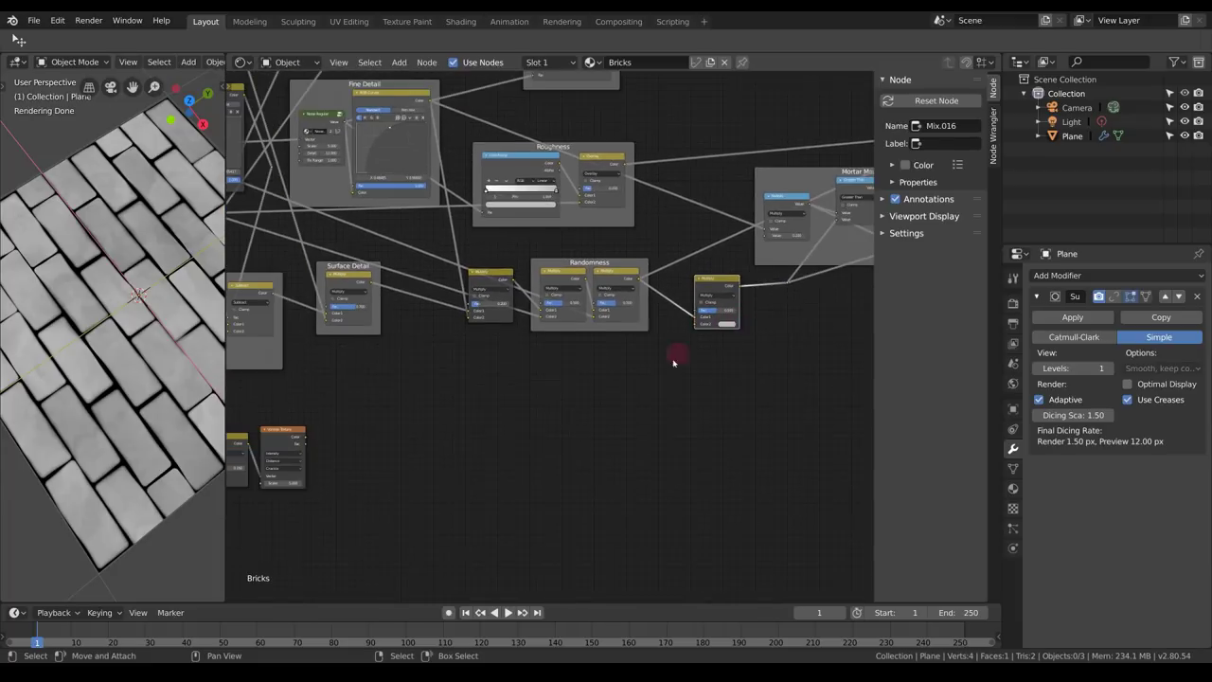
middle_click_drag(673, 359, 713, 346)
left_click_drag(346, 428, 738, 313)
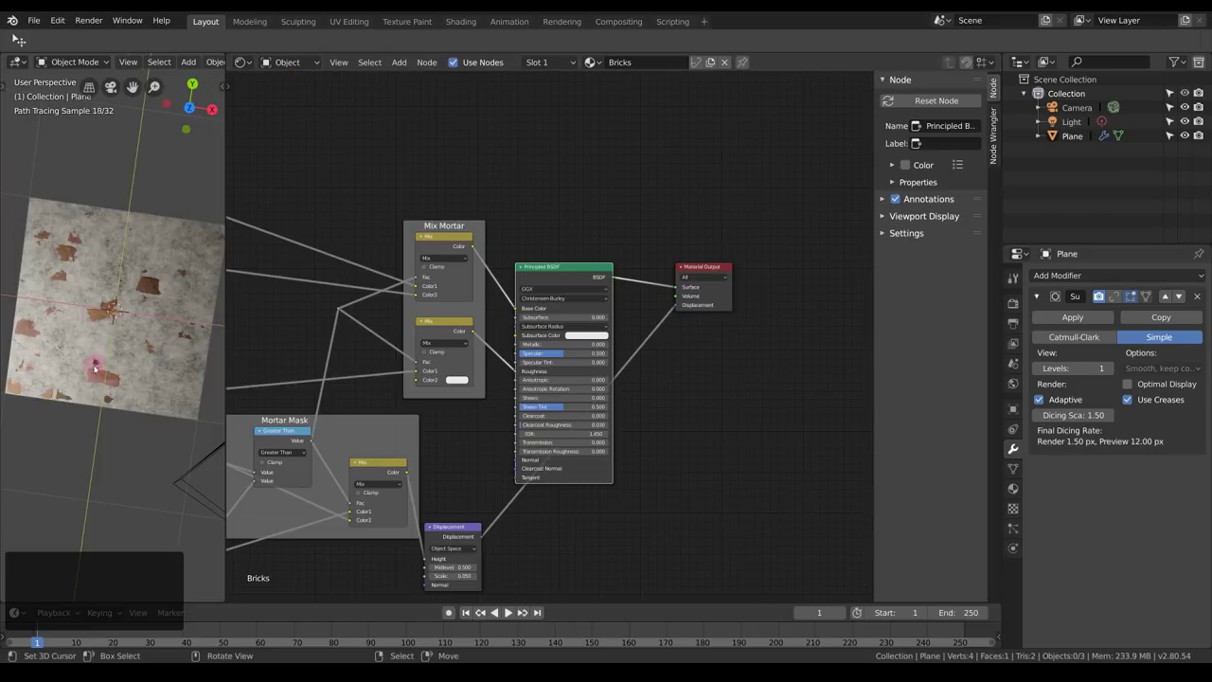
middle_click_drag(162, 423, 108, 373)
middle_click_drag(341, 460, 773, 349)
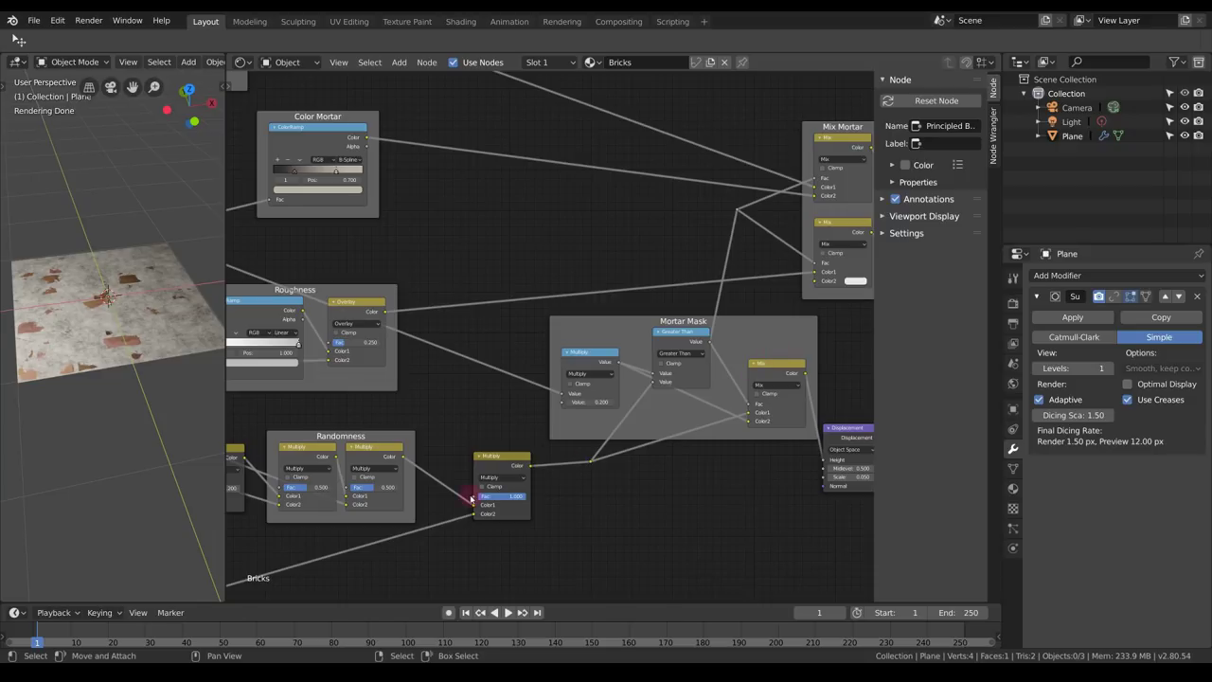
middle_click_drag(657, 488, 688, 448)
middle_click_drag(147, 378, 141, 329)
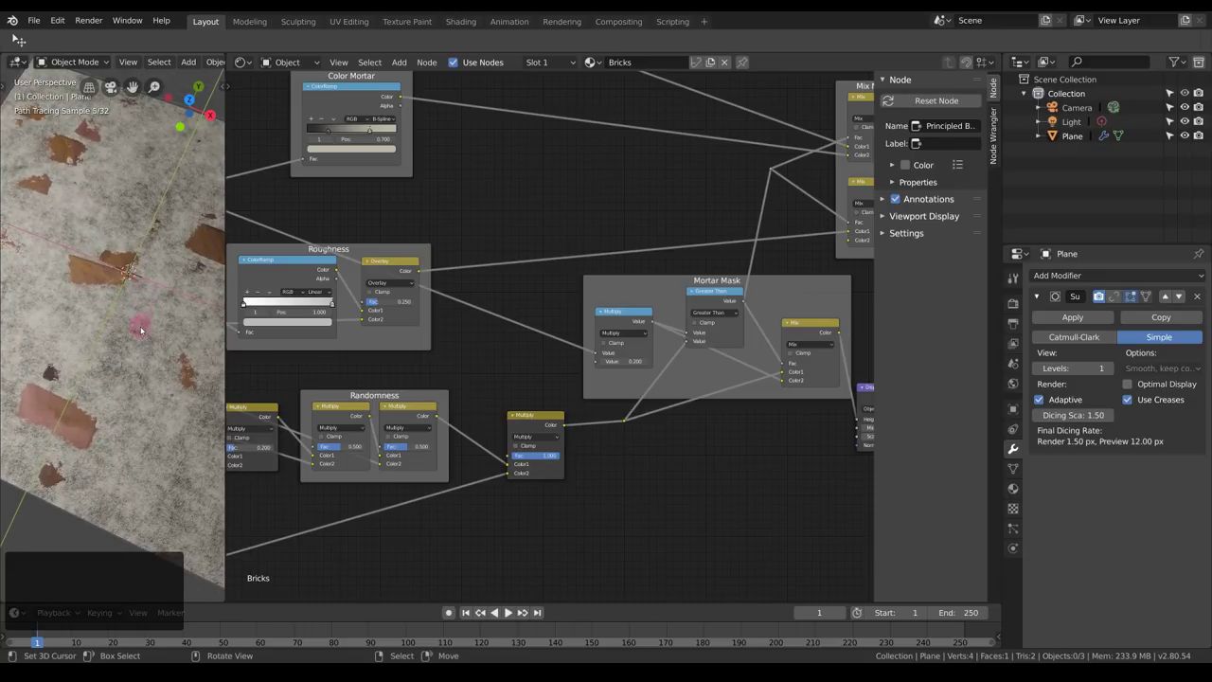
Preview the Voronoi Texture and insert a Math node on its preview link.
scroll(658, 326, "down", 5)
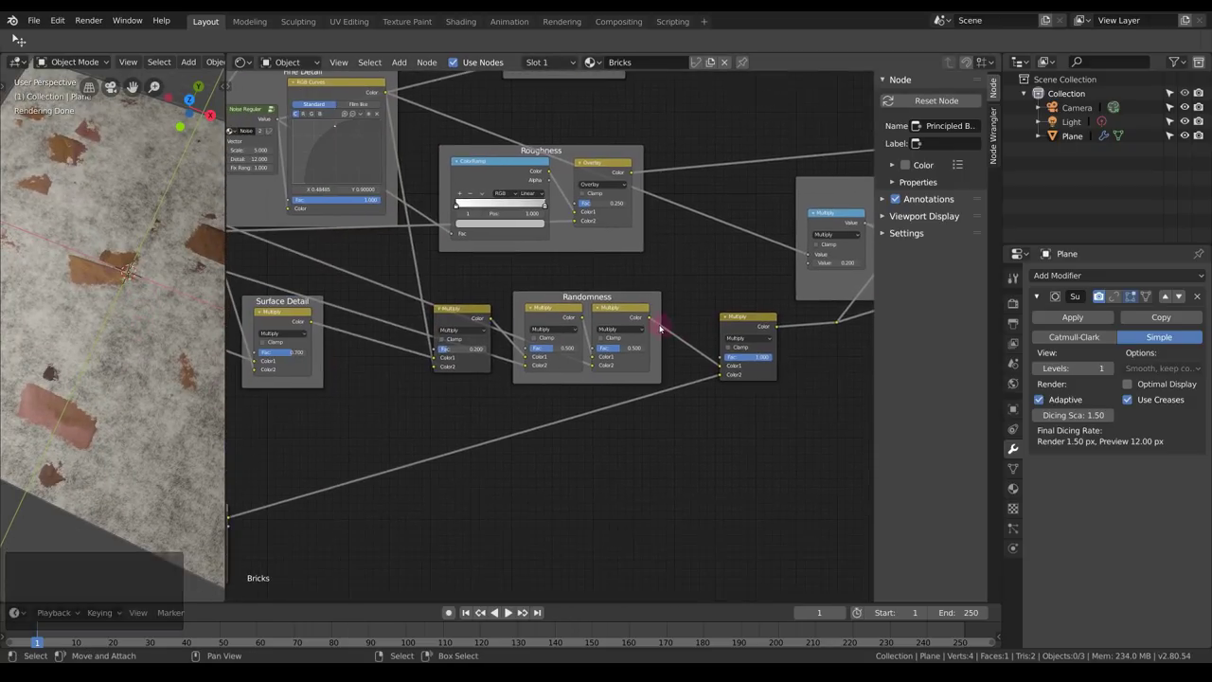
scroll(344, 486, "up", 2)
scroll(682, 373, "up", 2)
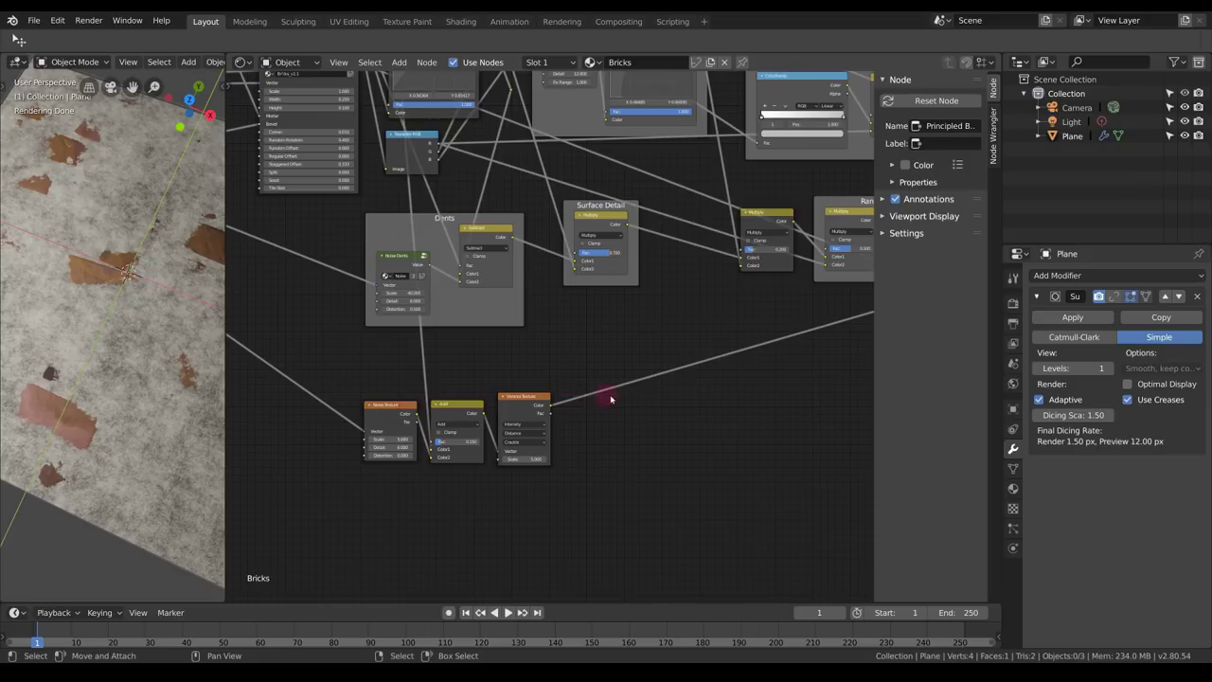
scroll(631, 426, "up", 1)
middle_click_drag(587, 422, 441, 396)
left_click(395, 396, "ctrl+shift")
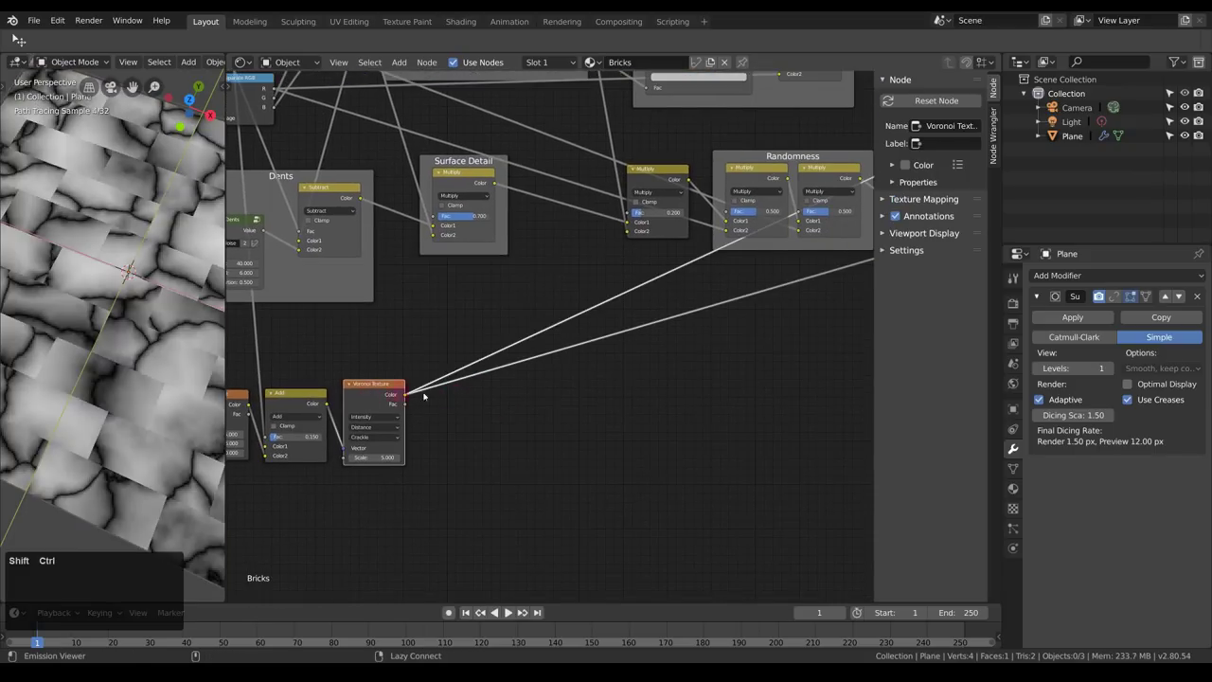
middle_click_drag(546, 401, 507, 405)
key("shift+a")
mouse_move(536, 475)
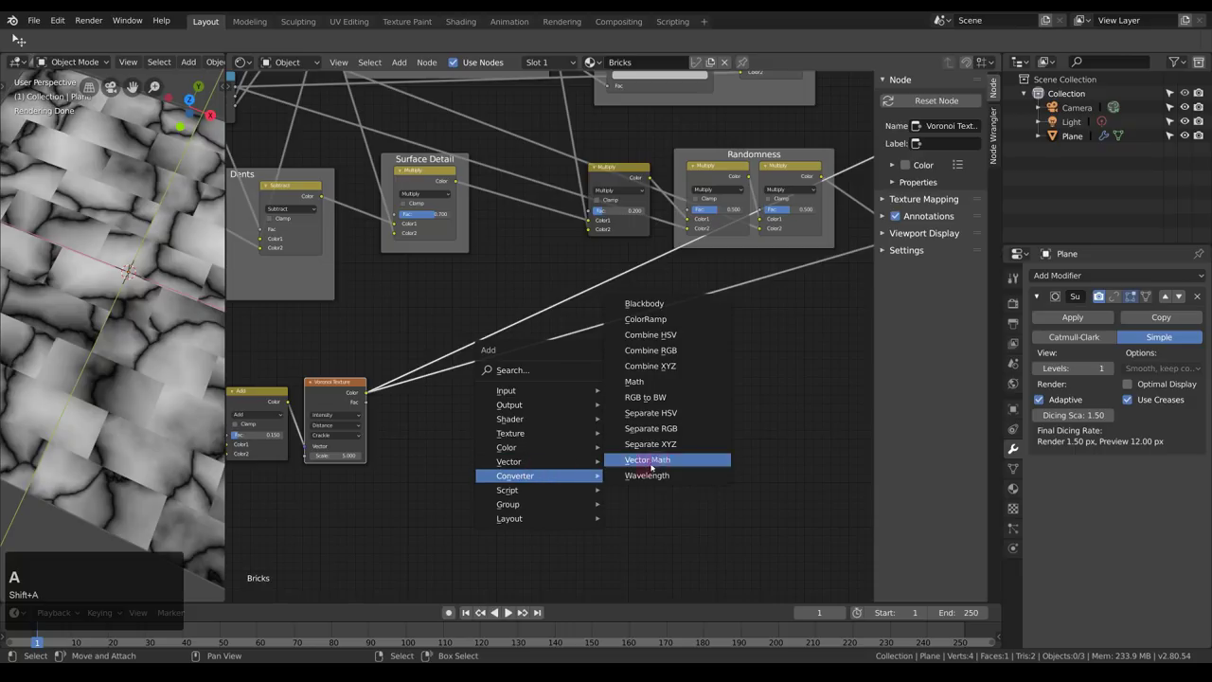
left_click(653, 397)
left_click(419, 368)
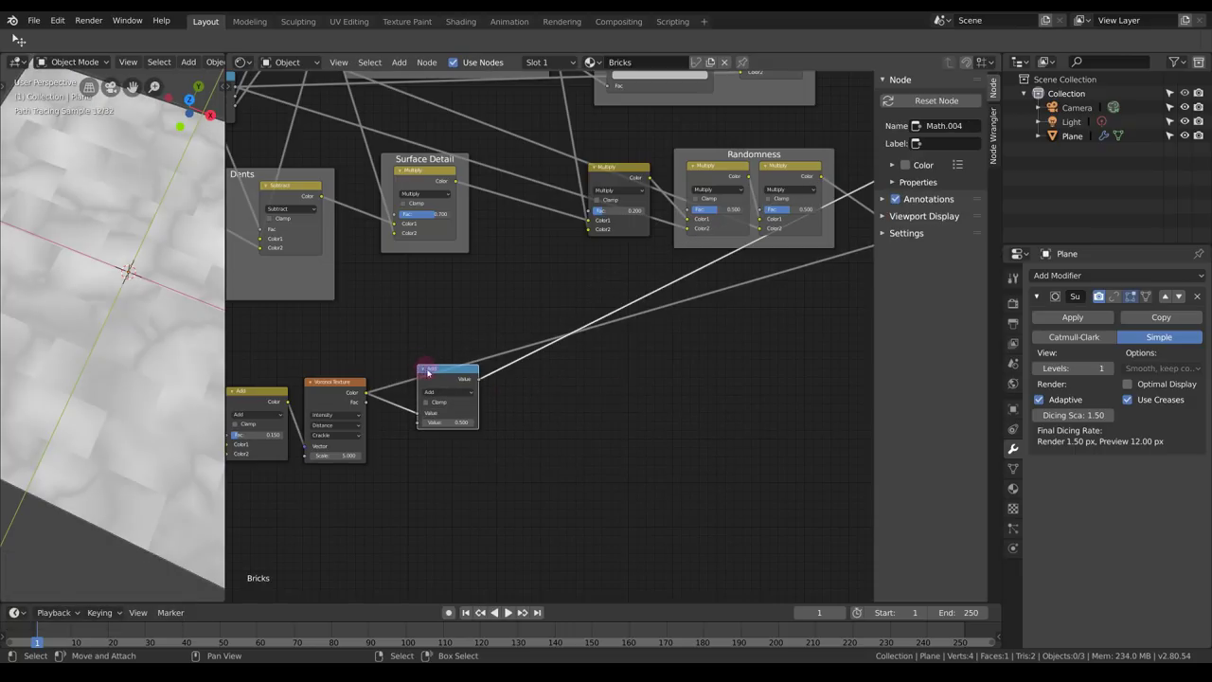
Lower the Math node slightly and connect its Value output to Color2 of the Multiply node after Randomness.
left_click_drag(427, 373, 429, 414)
middle_click_drag(477, 420, 323, 437)
left_click_drag(323, 436, 746, 255)
middle_click_drag(513, 360, 716, 339)
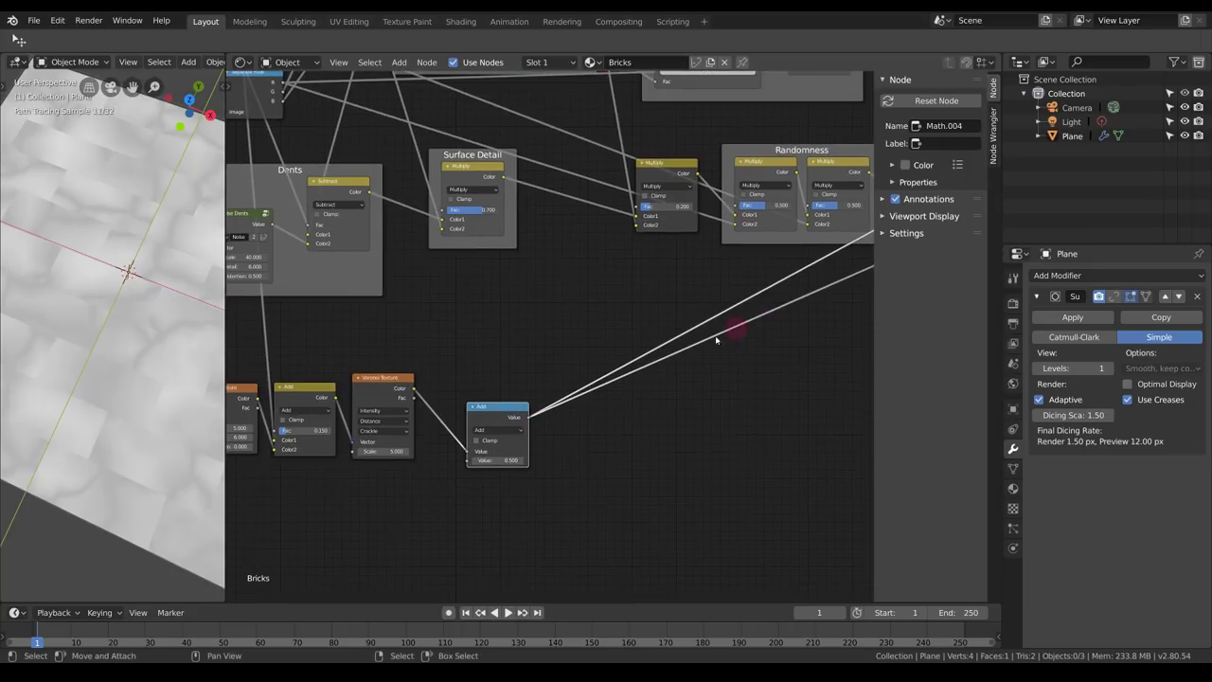
Set the Math node to Multiply by 40 with Clamp enabled and space it slightly from the Voronoi Texture.
scroll(716, 340, "up", 5)
left_click_drag(483, 438, 426, 398)
left_click(401, 435)
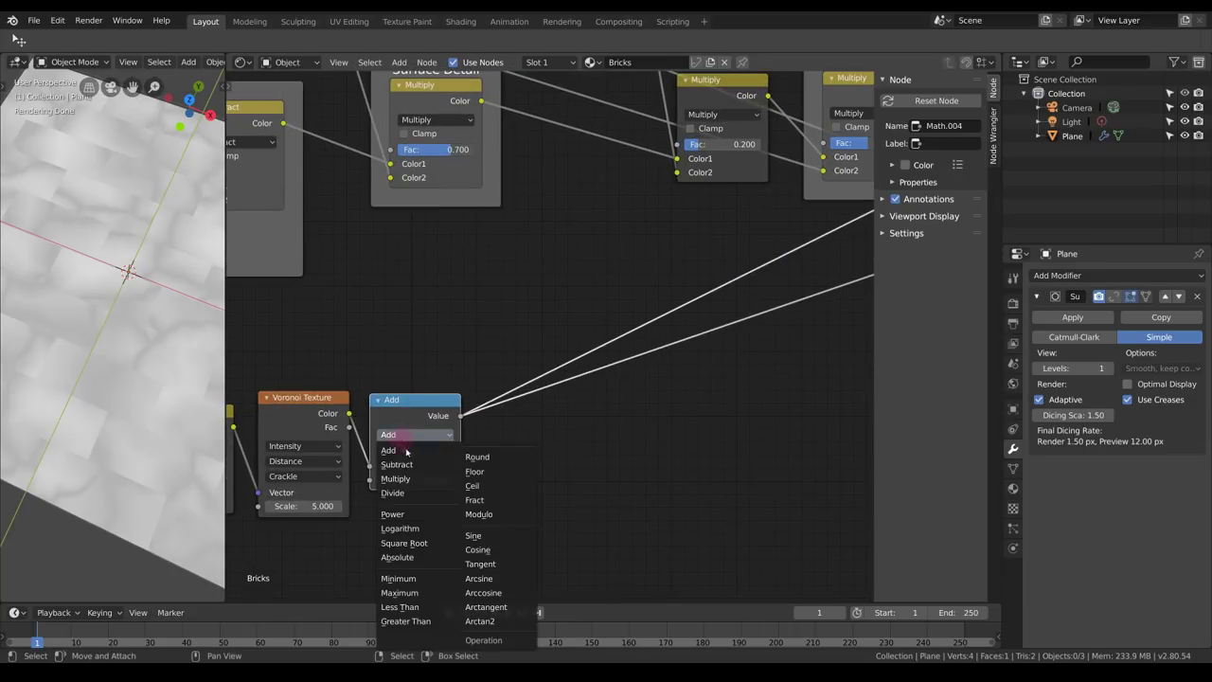
left_click(397, 478)
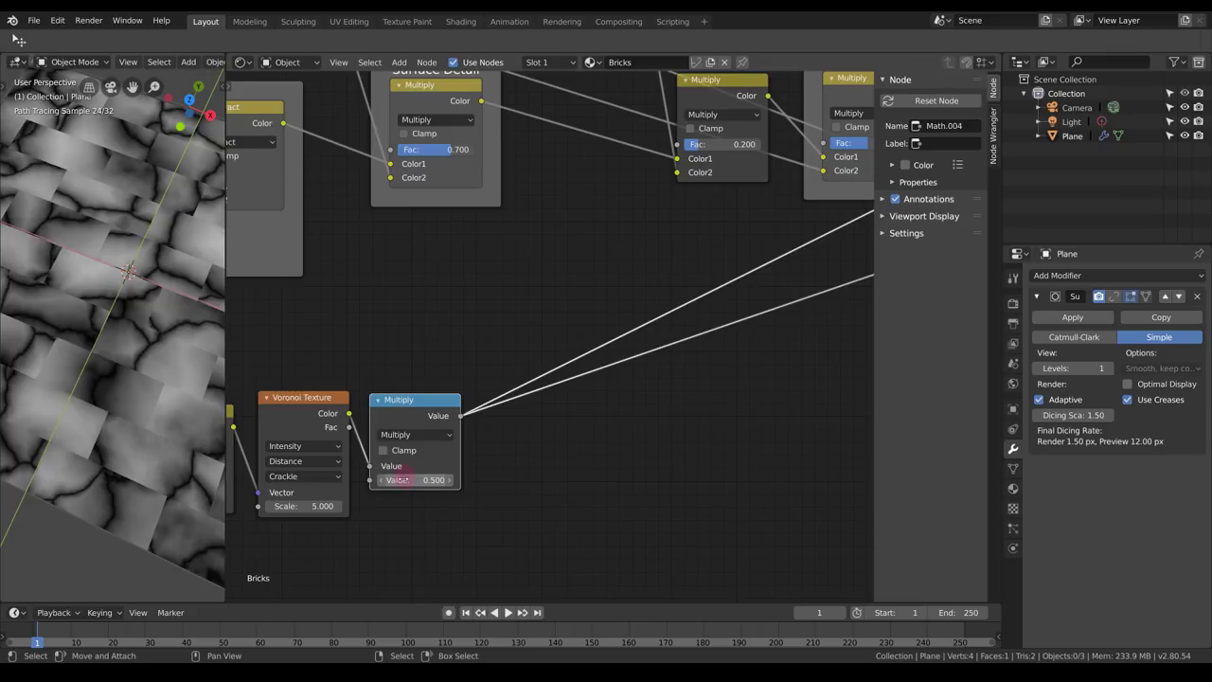
mouse_move(398, 480)
left_mouse_down()
mouse_move(489, 479)
mouse_move(402, 480)
left_mouse_up()
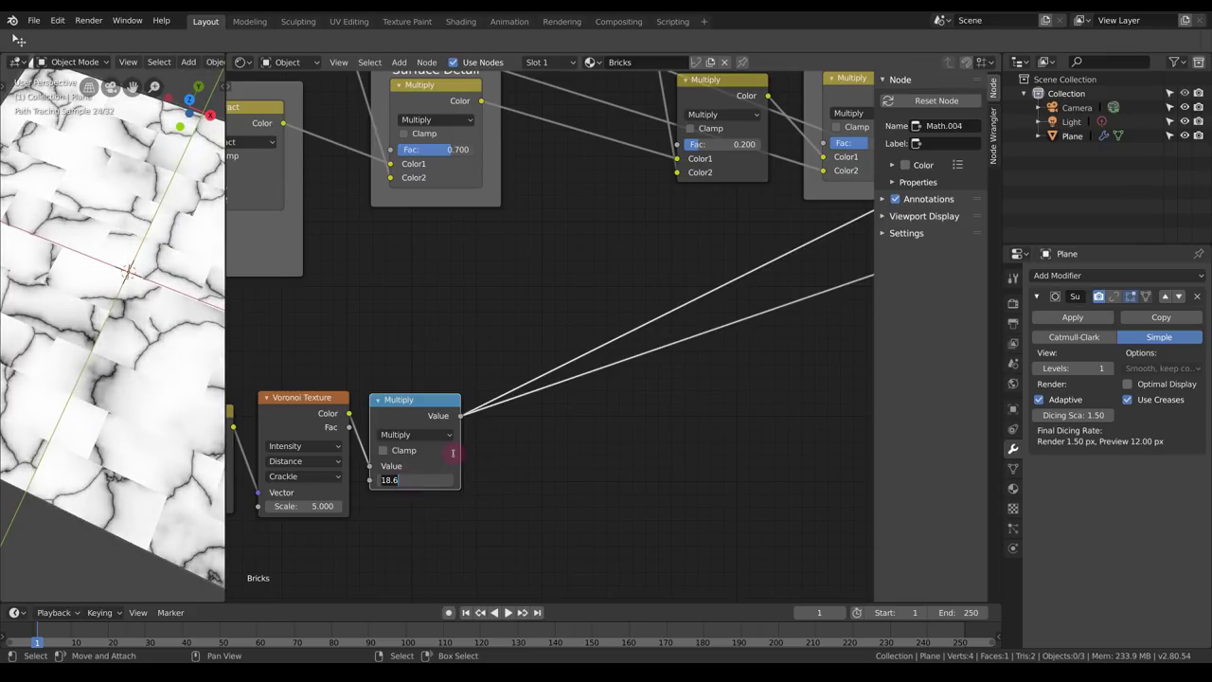
type("40")
key("KP_Enter")
middle_click_drag(508, 368, 604, 368)
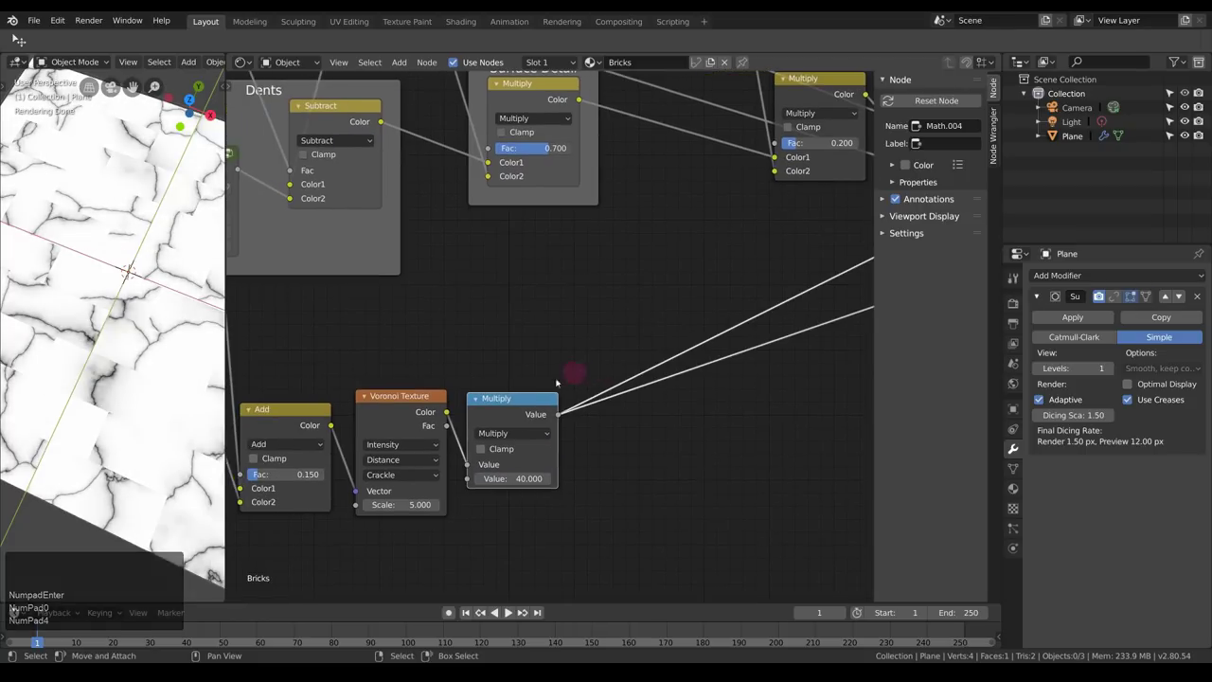
left_click(481, 448)
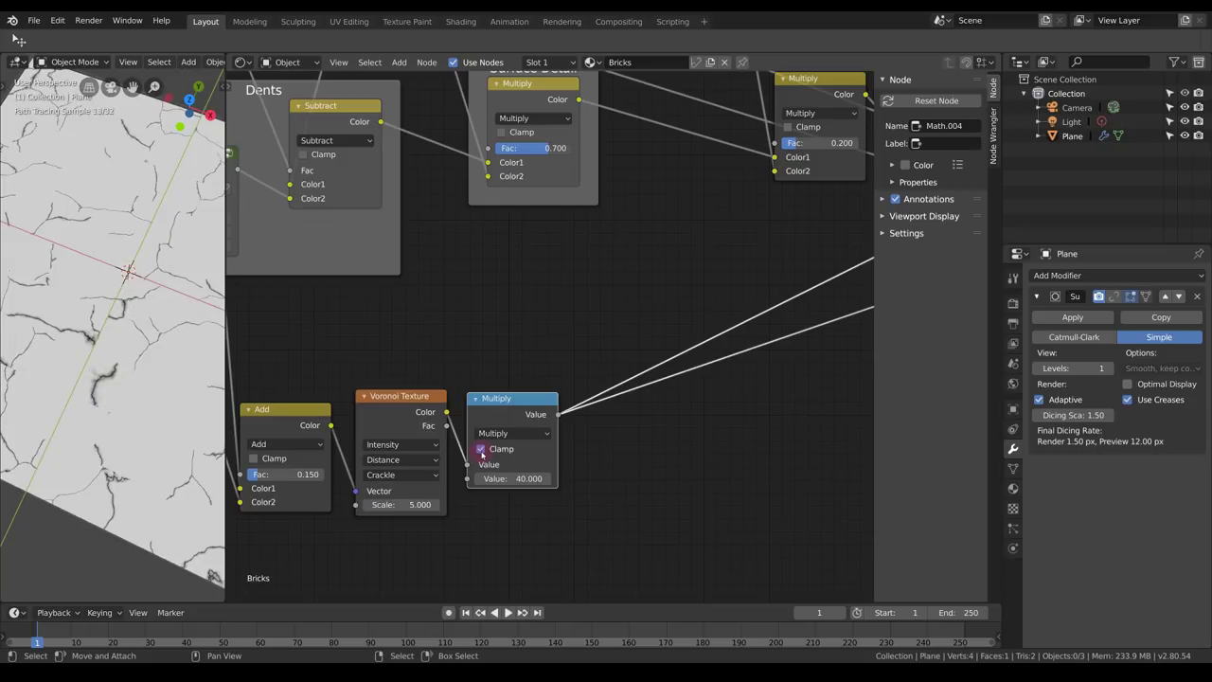
left_click_drag(516, 407, 531, 399)
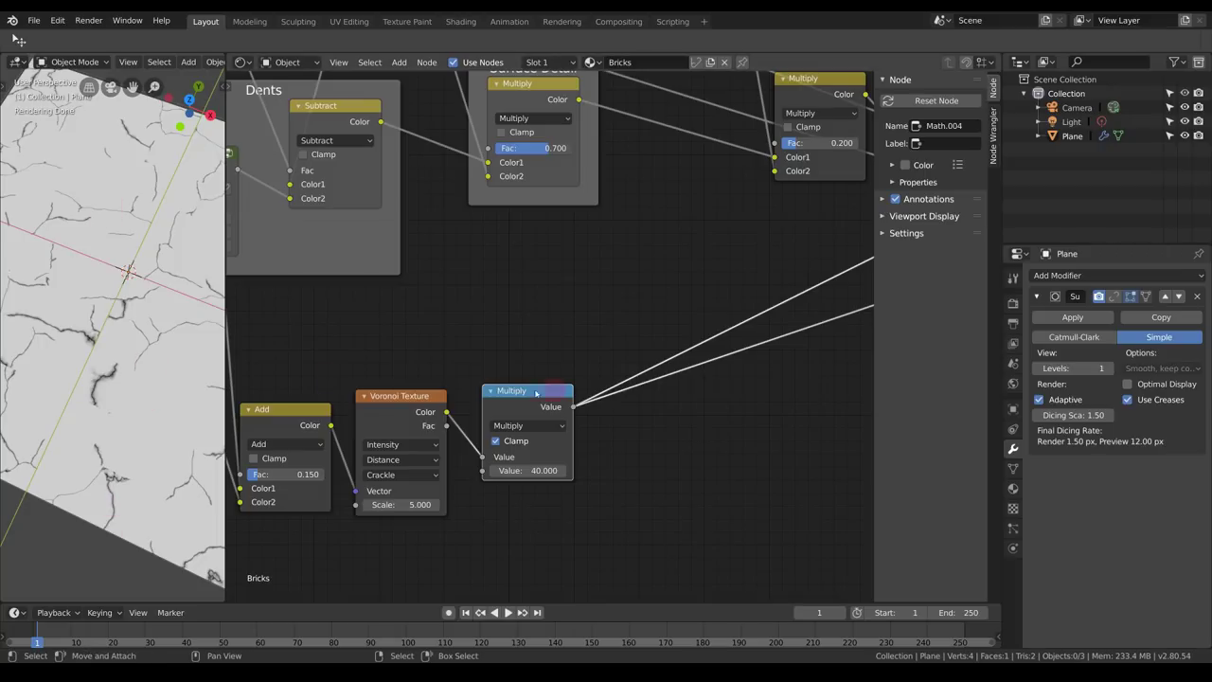
Preview the full brick material and examine the cracks on the surface.
key("KP_Enter")
key("KP_0")
mouse_move(111, 382)
middle_mouse_down()
mouse_move(158, 422)
mouse_move(147, 341)
middle_mouse_up()
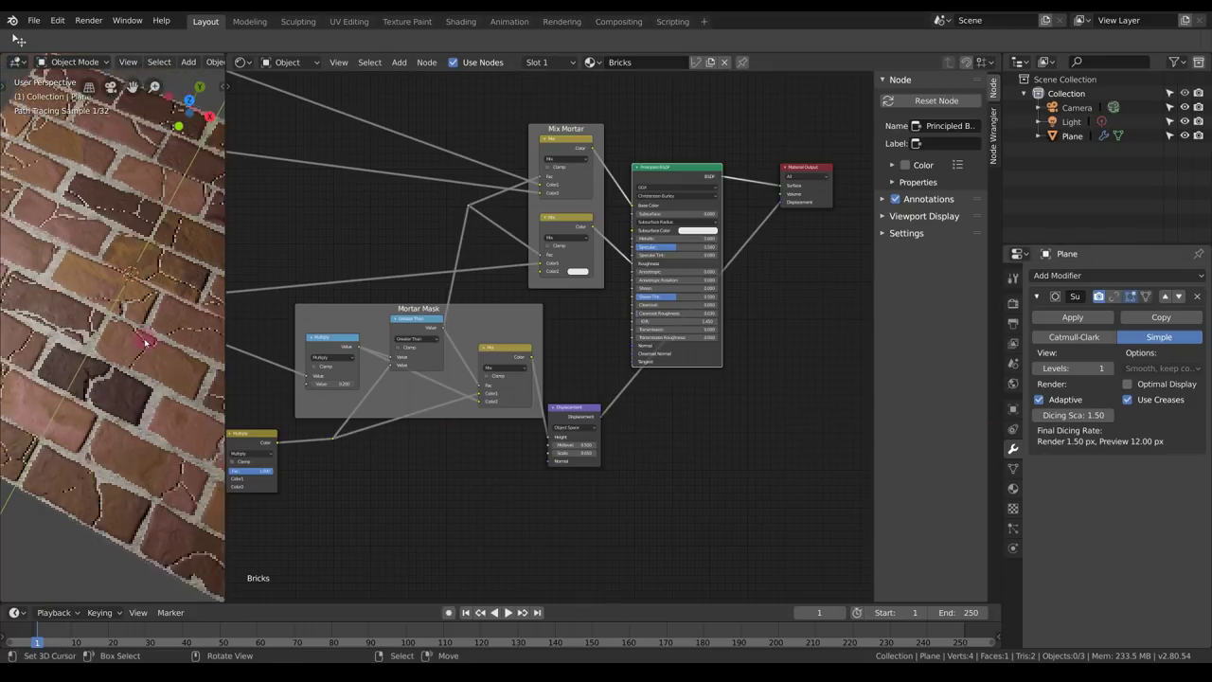
middle_click_drag(120, 397, 176, 395)
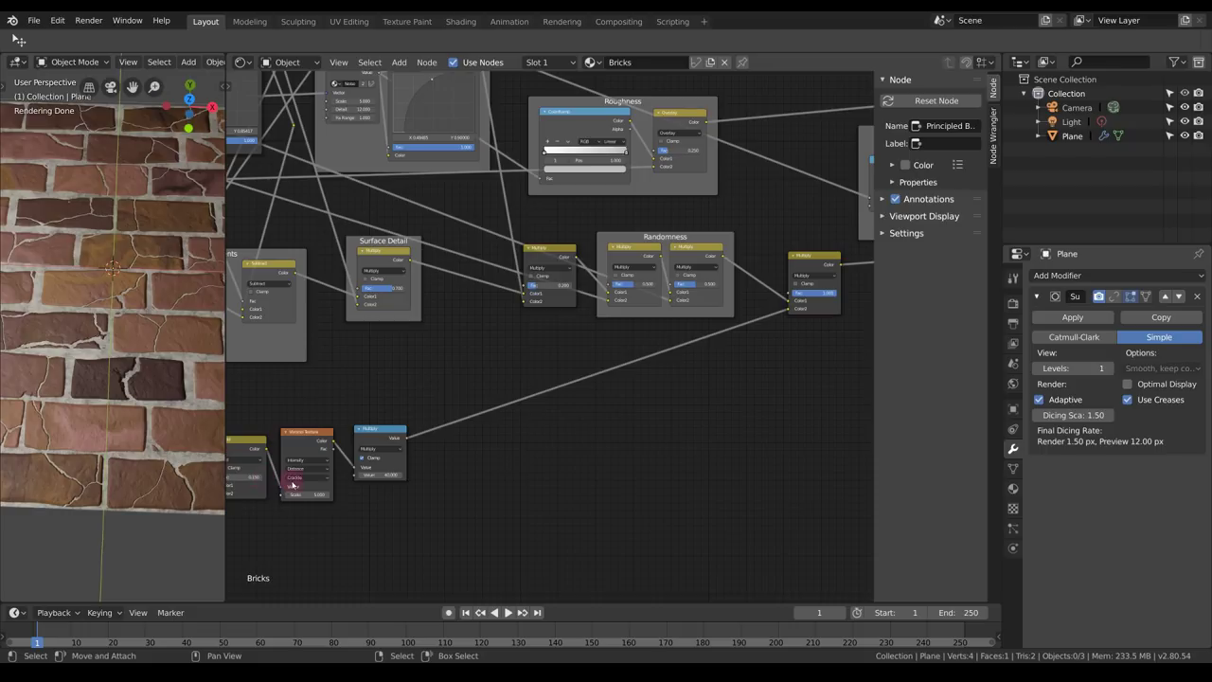
Add a Math node to the area beneath the Randomness frame and set its operation to Greater Than.
middle_click_drag(541, 471, 651, 447)
key("shift+a")
mouse_move(688, 421)
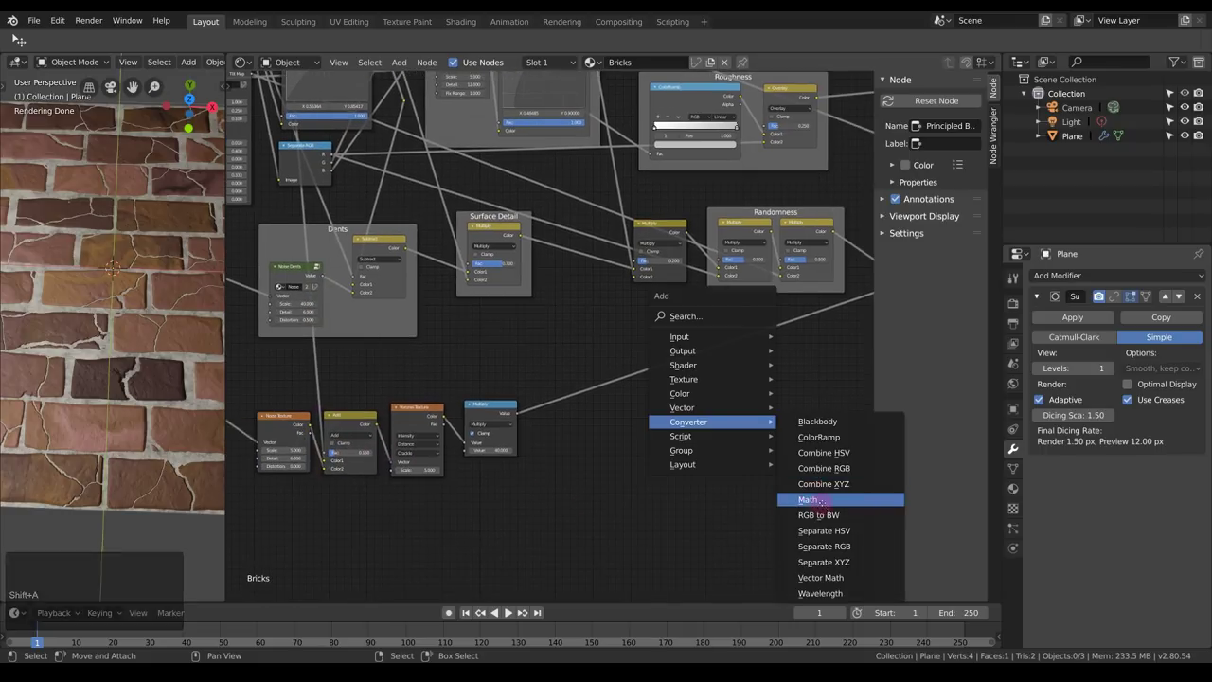
left_click(819, 508)
left_click(757, 399)
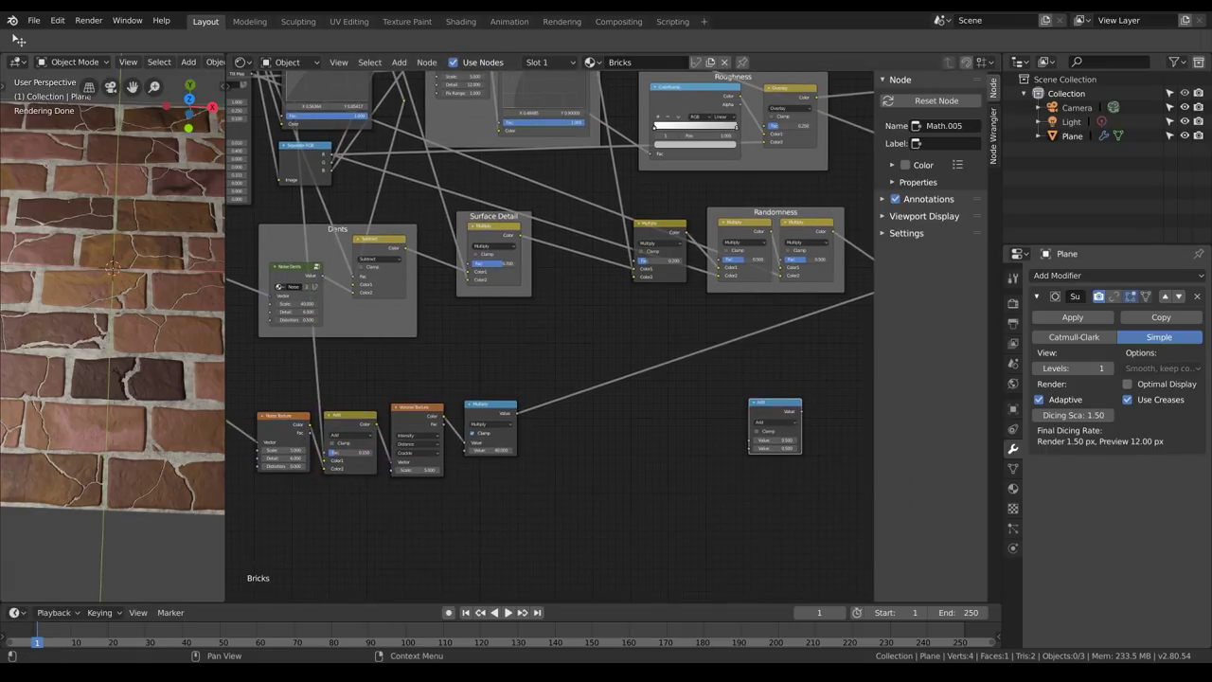
middle_click_drag(794, 419, 729, 422)
scroll(721, 420, "up", 5)
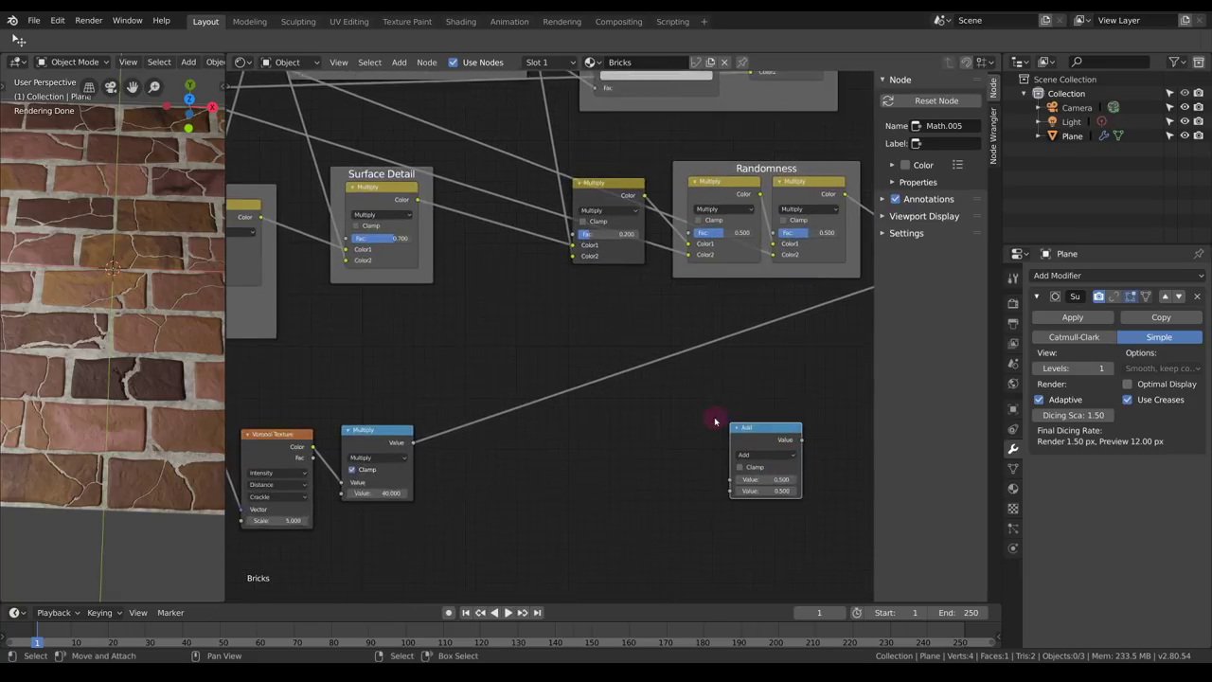
left_click_drag(780, 447, 692, 435)
left_click(695, 451)
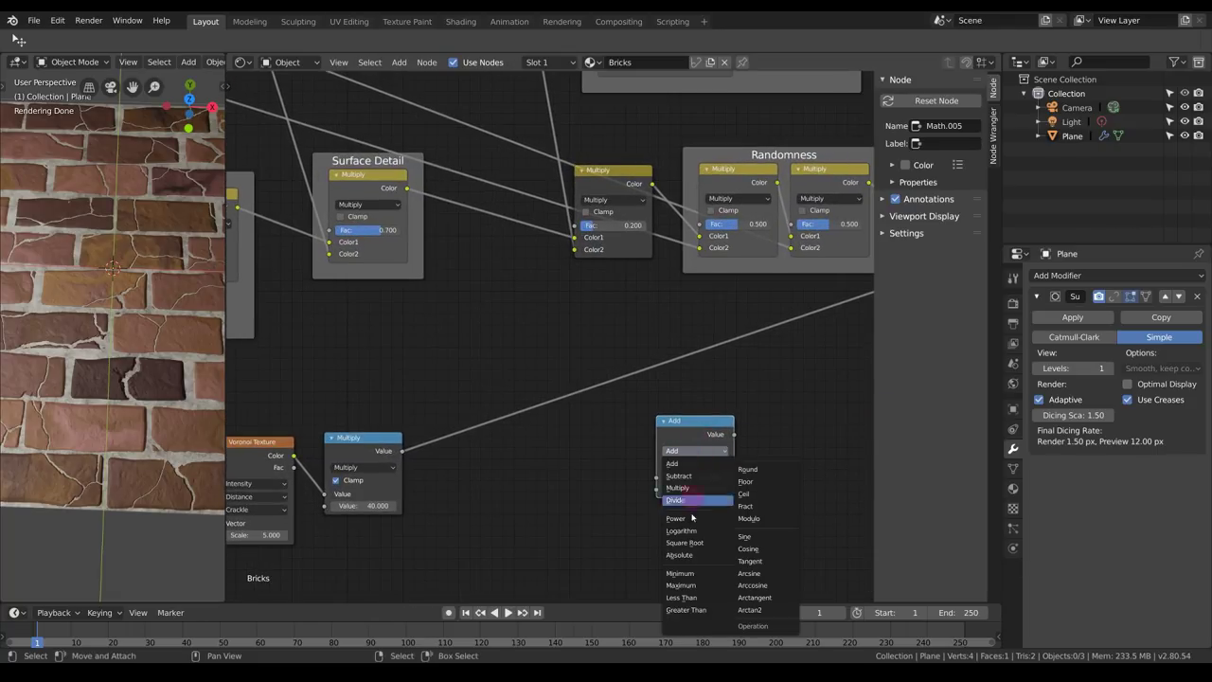
left_click(686, 609)
scroll(549, 369, "down", 3)
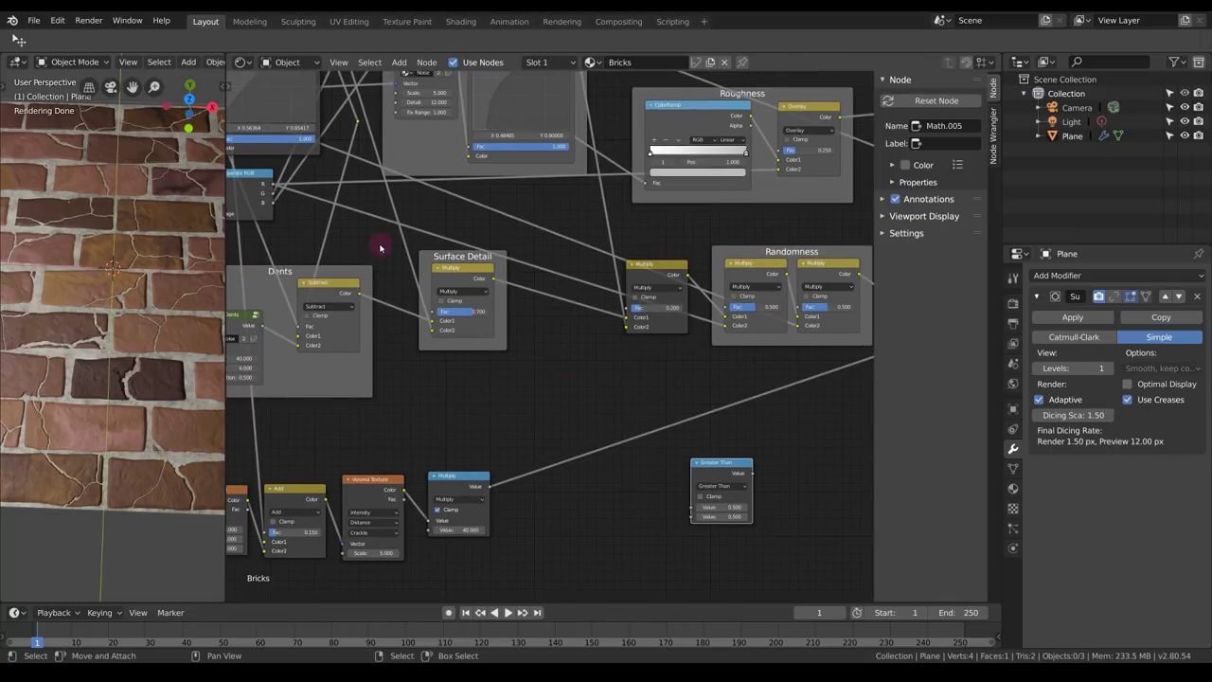
Connect a Separate RGB channel to the Greater Than node's first Value and preview the resulting mask.
scroll(380, 248, "down", 2)
left_click_drag(370, 241, 705, 490)
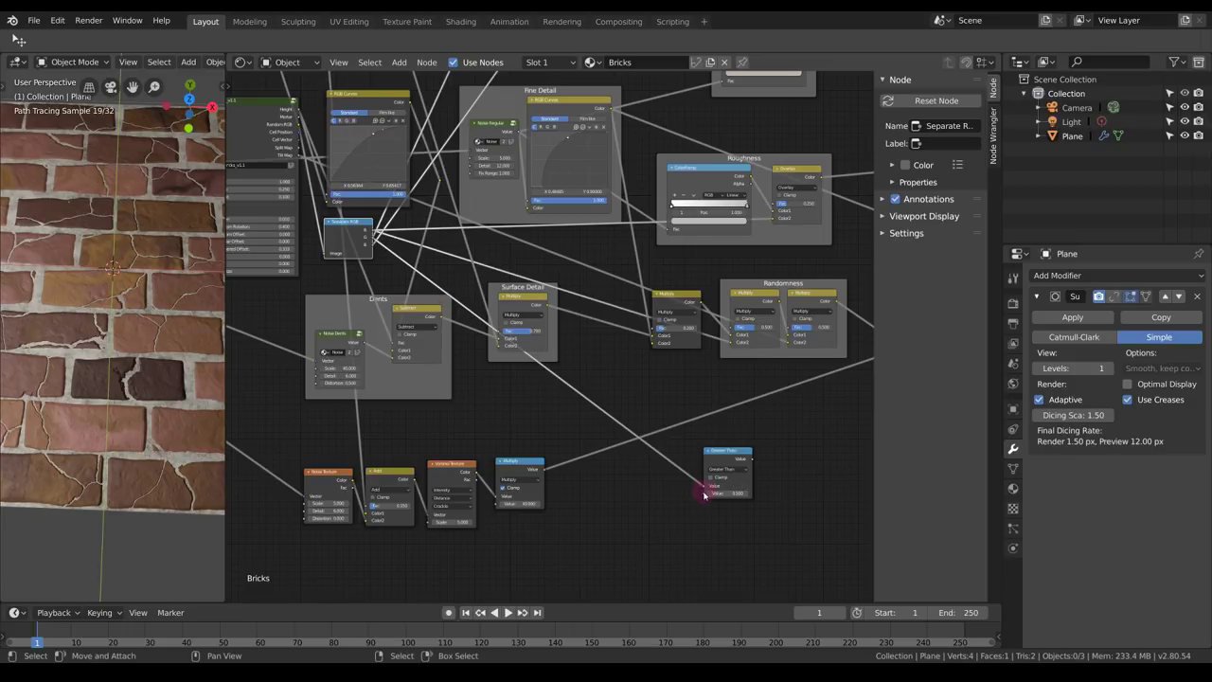
scroll(724, 503, "up", 3)
middle_click_drag(728, 514, 579, 455)
left_click(587, 422, "ctrl+shift")
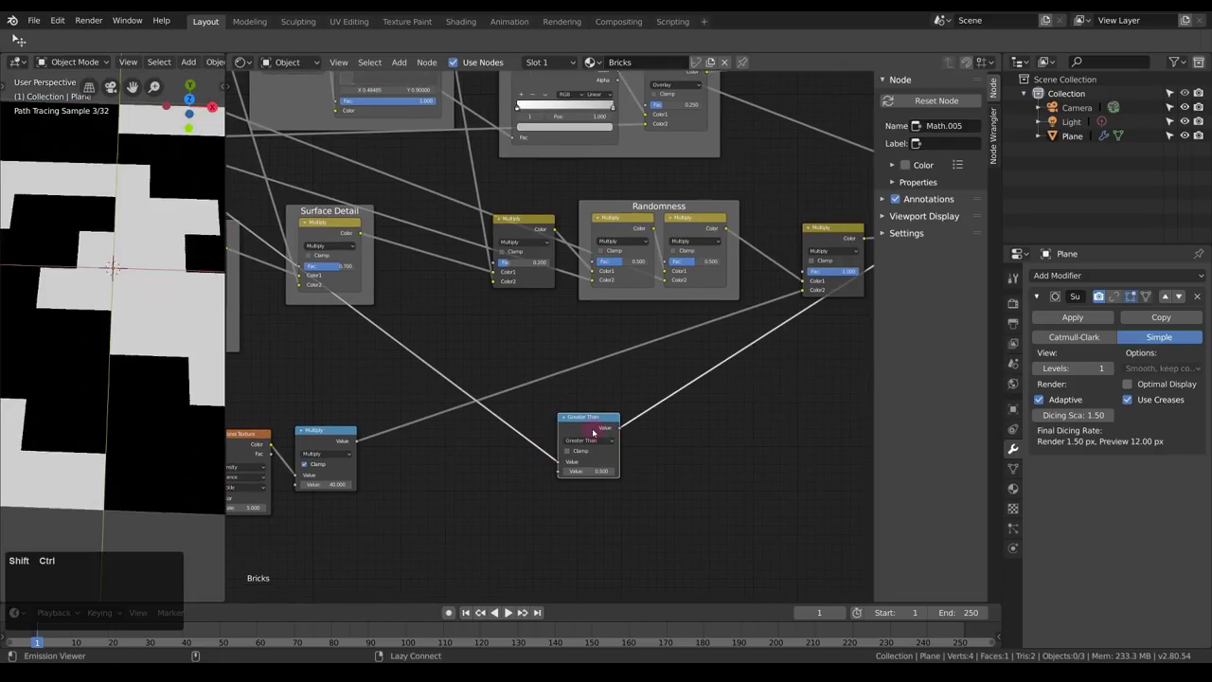
Set the Greater Than threshold to 0.4 and move the node below and beside the crack Multiply node.
scroll(115, 325, "down", 3)
middle_click_drag(122, 316, 141, 352)
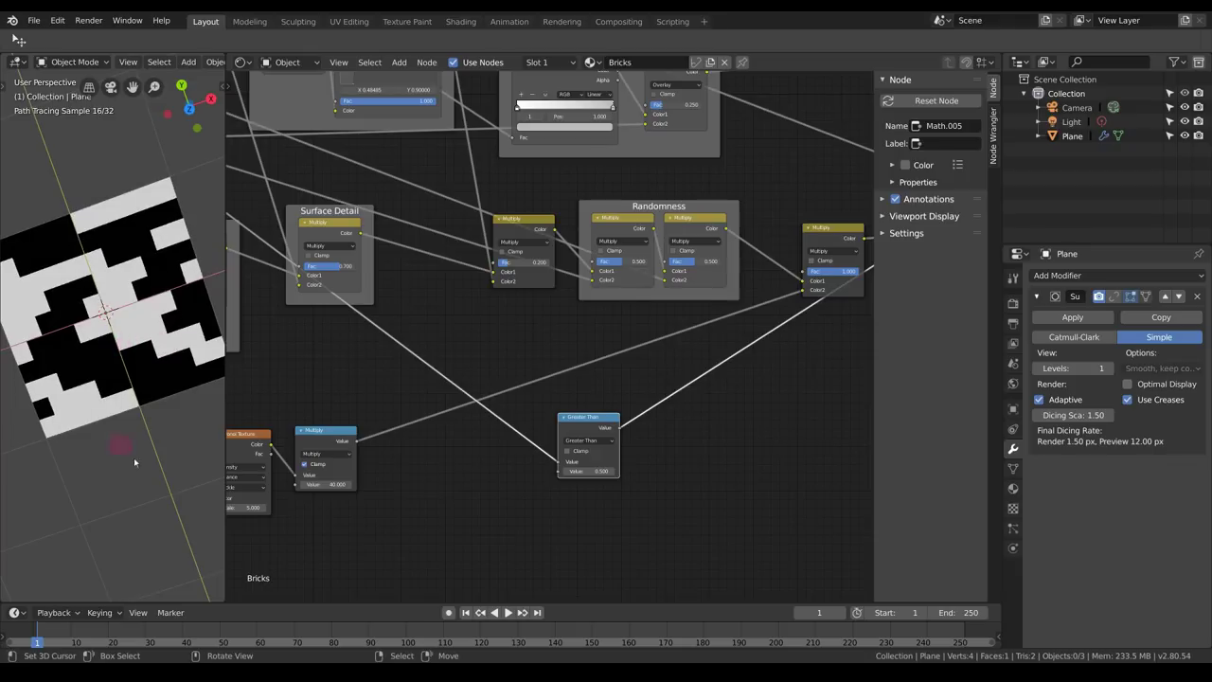
left_click_drag(566, 473, 614, 476)
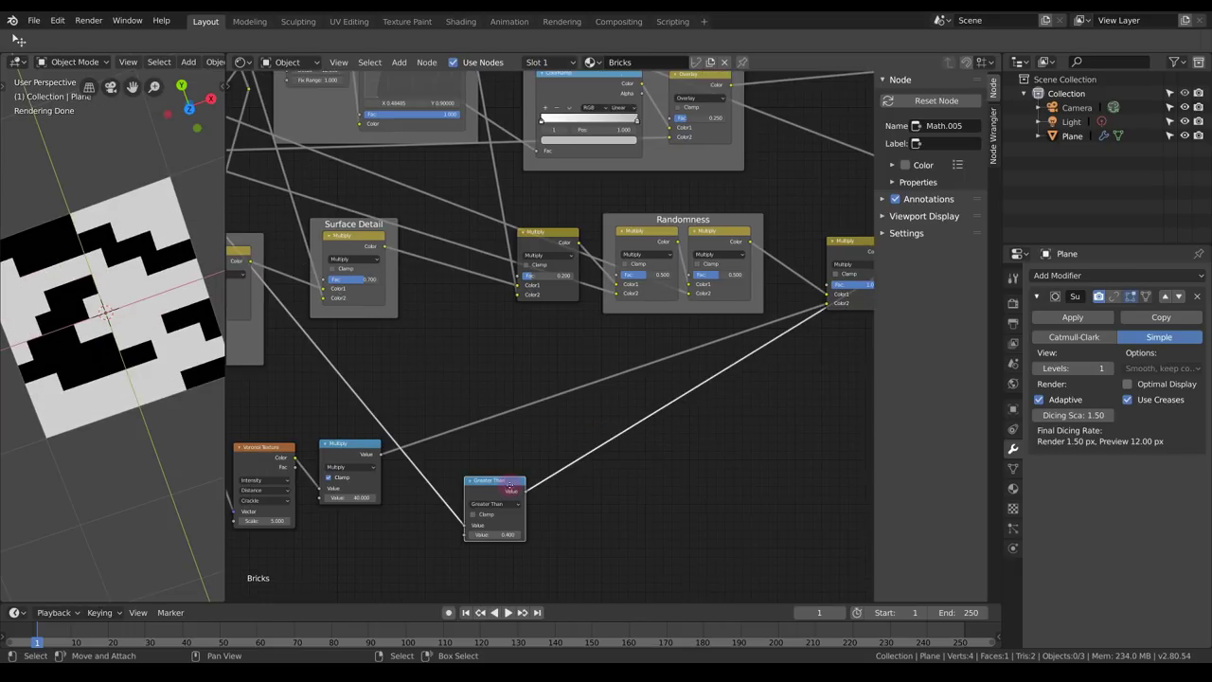
middle_click_drag(511, 488, 542, 514)
left_click_drag(543, 514, 528, 531)
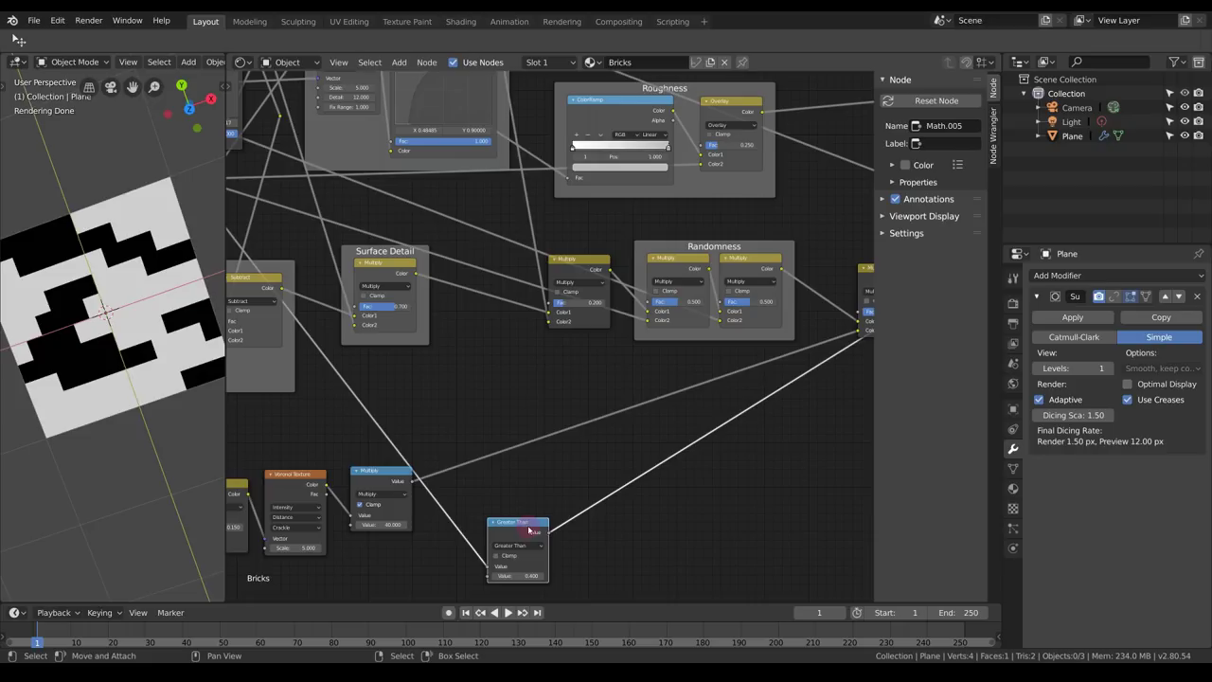
Duplicate the Greater Than node and insert the copy on the link leaving the crack Multiply node.
key("shift")
key("shift+d")
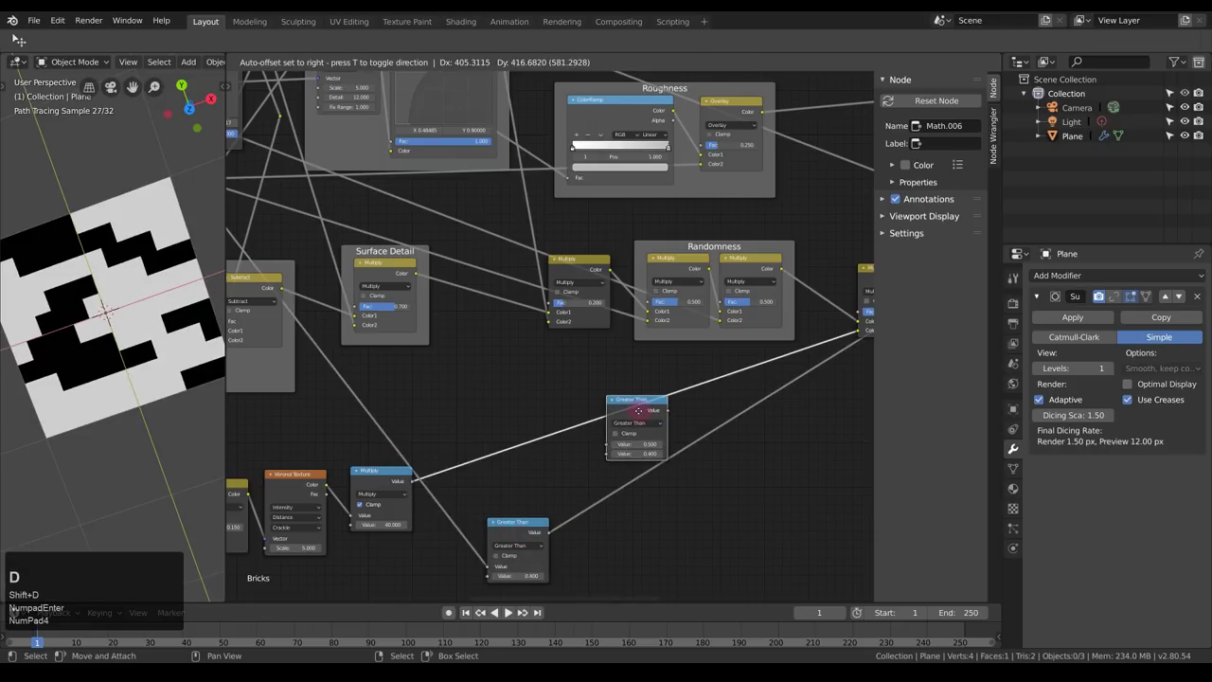
left_click(643, 408)
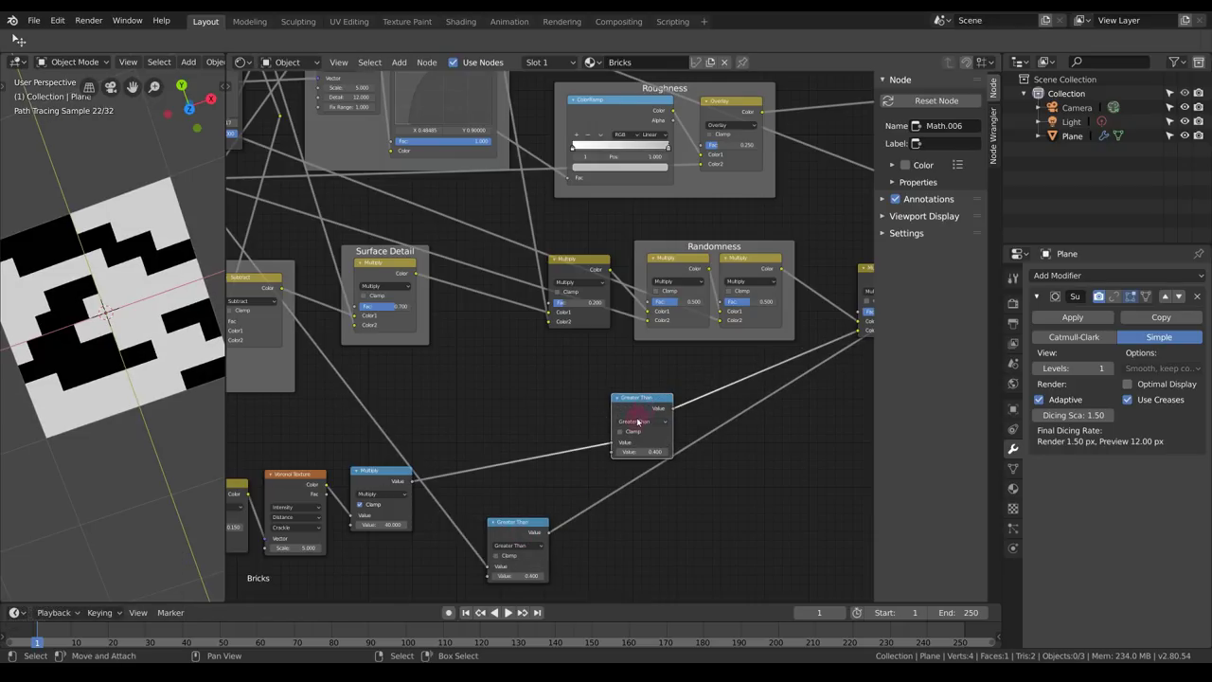
Set the duplicated Math node to Add with Clamp enabled and connect the Greater Than output to its second Value.
left_click(641, 420)
left_click(626, 432)
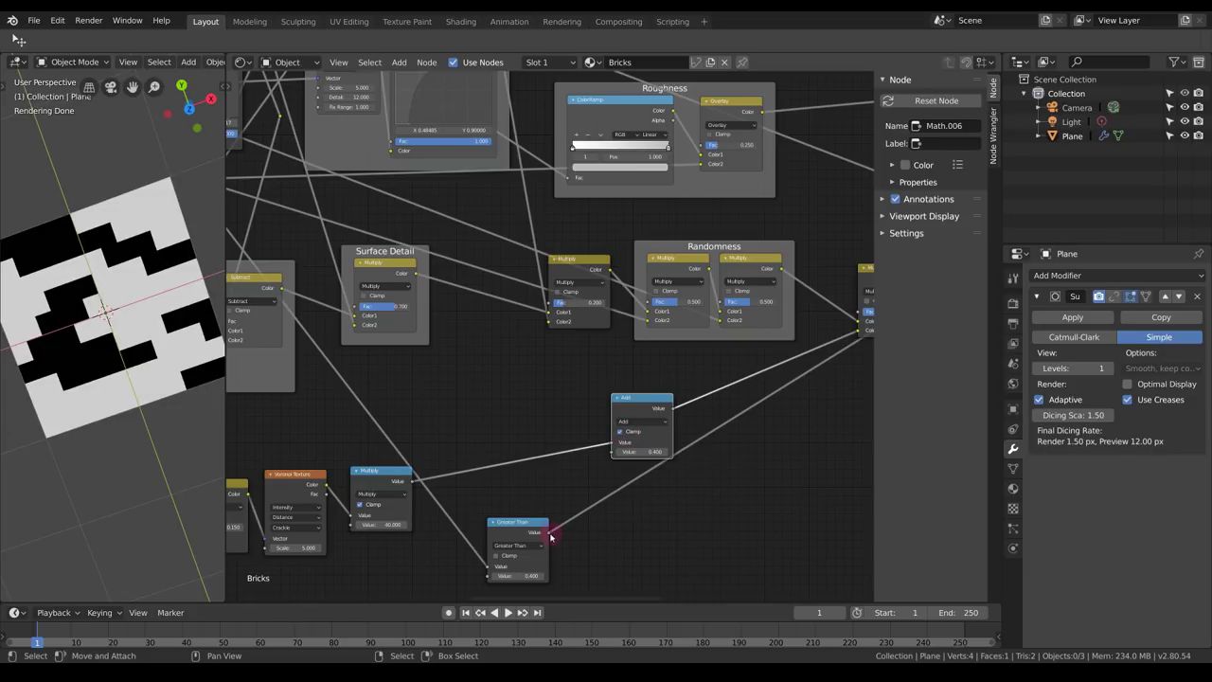
left_click_drag(546, 534, 612, 451)
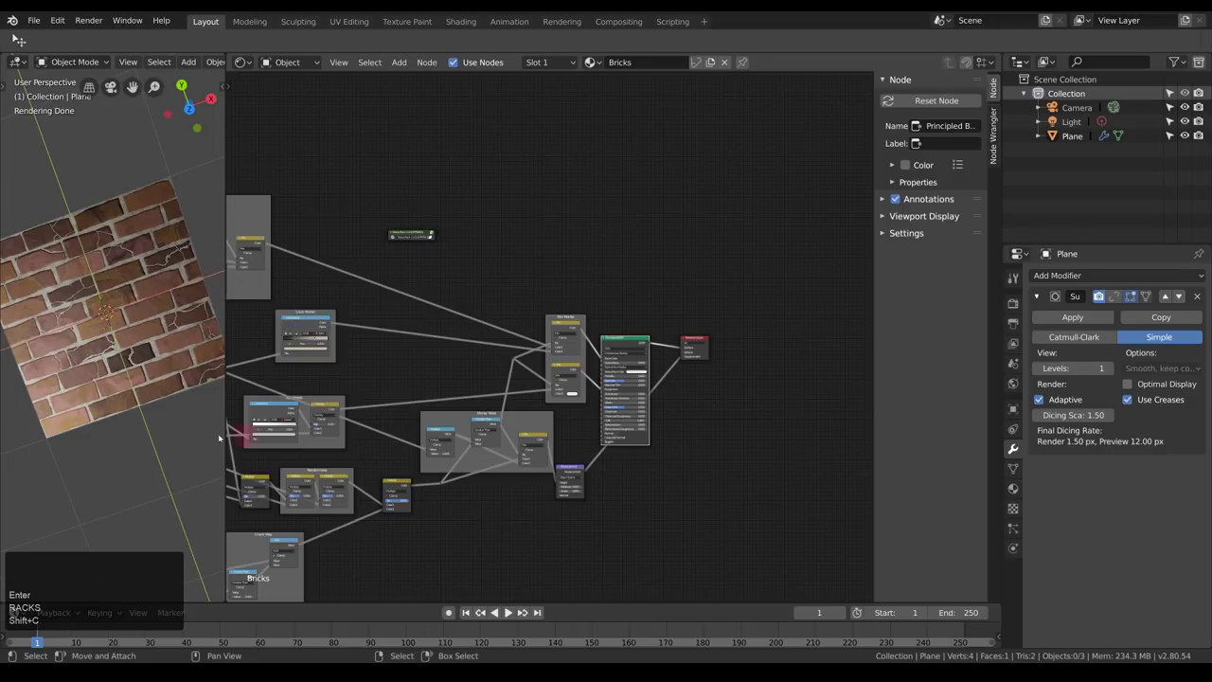
Render the scene from the camera and examine the cracks limited to certain bricks.
mouse_move(132, 397)
middle_mouse_down()
mouse_move(111, 409)
mouse_move(162, 398)
mouse_move(142, 378)
middle_mouse_up()
key("F12")
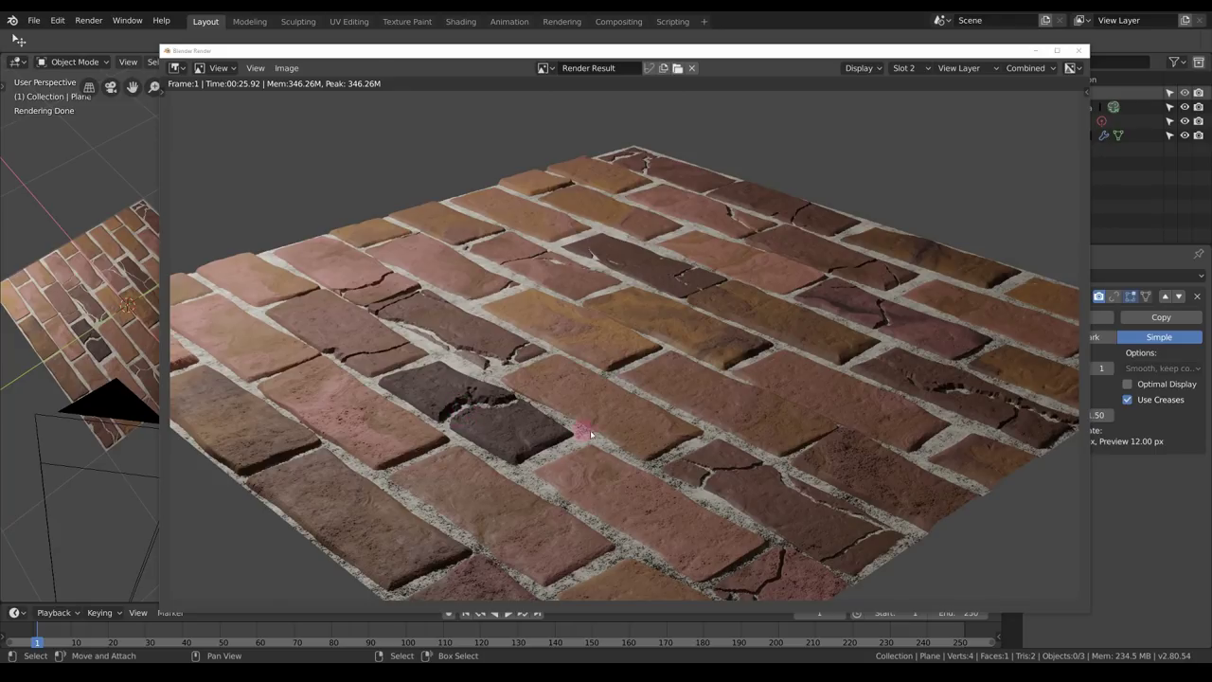
key("Escape")
Move the Crack Map frame farther away from the Cracks frame to make room for another node.
middle_click_drag(449, 392, 741, 192)
scroll(658, 275, "up", 2)
left_click_drag(454, 436, 554, 403)
middle_click_drag(498, 433, 649, 384)
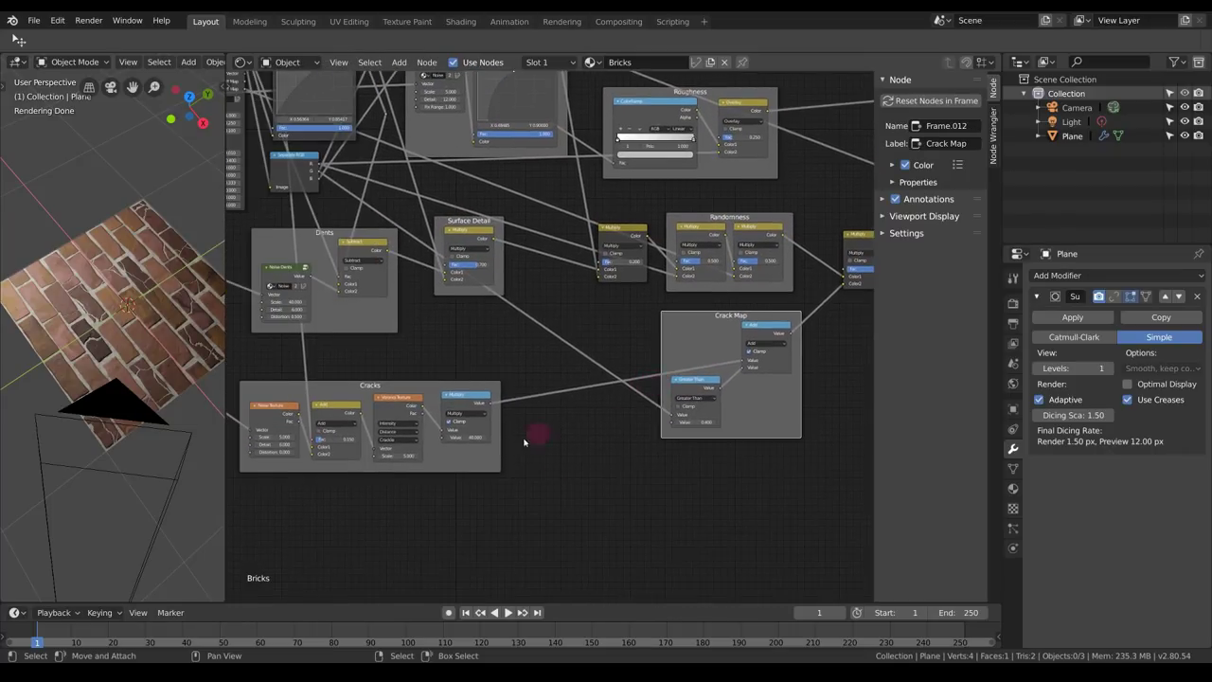
Add a ColorRamp node after the Multiply node in the Cracks frame and preview its output.
scroll(524, 441, "up", 2)
key("shift+a")
mouse_move(528, 488)
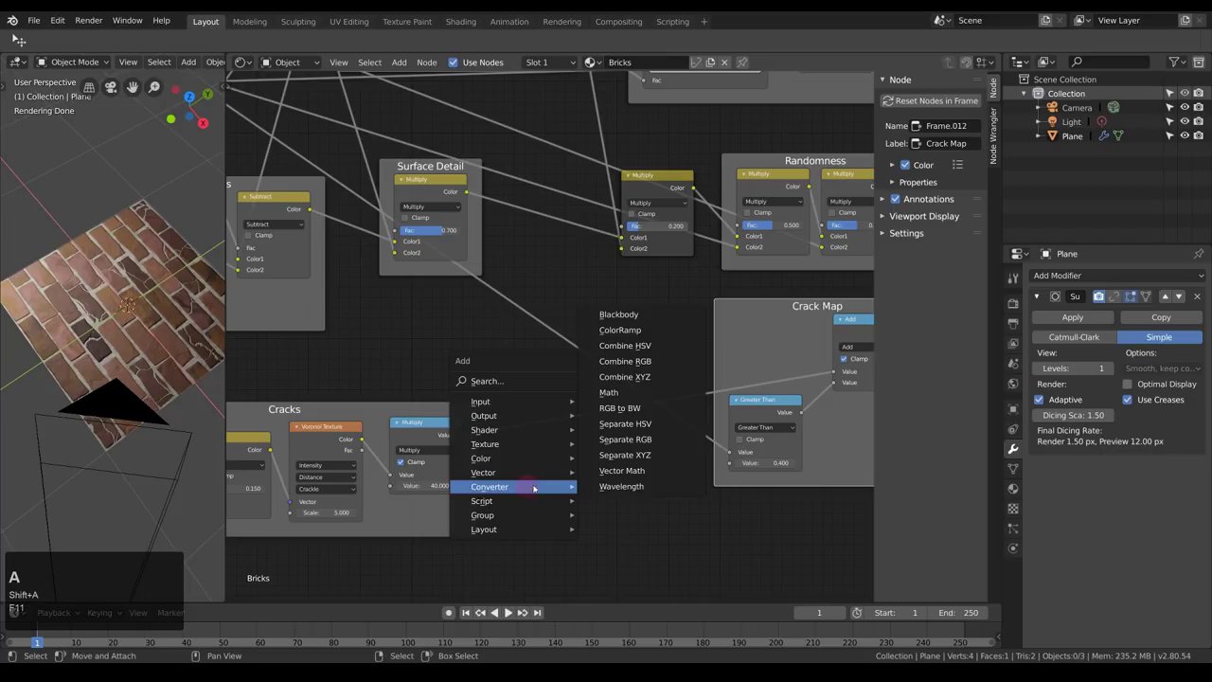
left_click(620, 331)
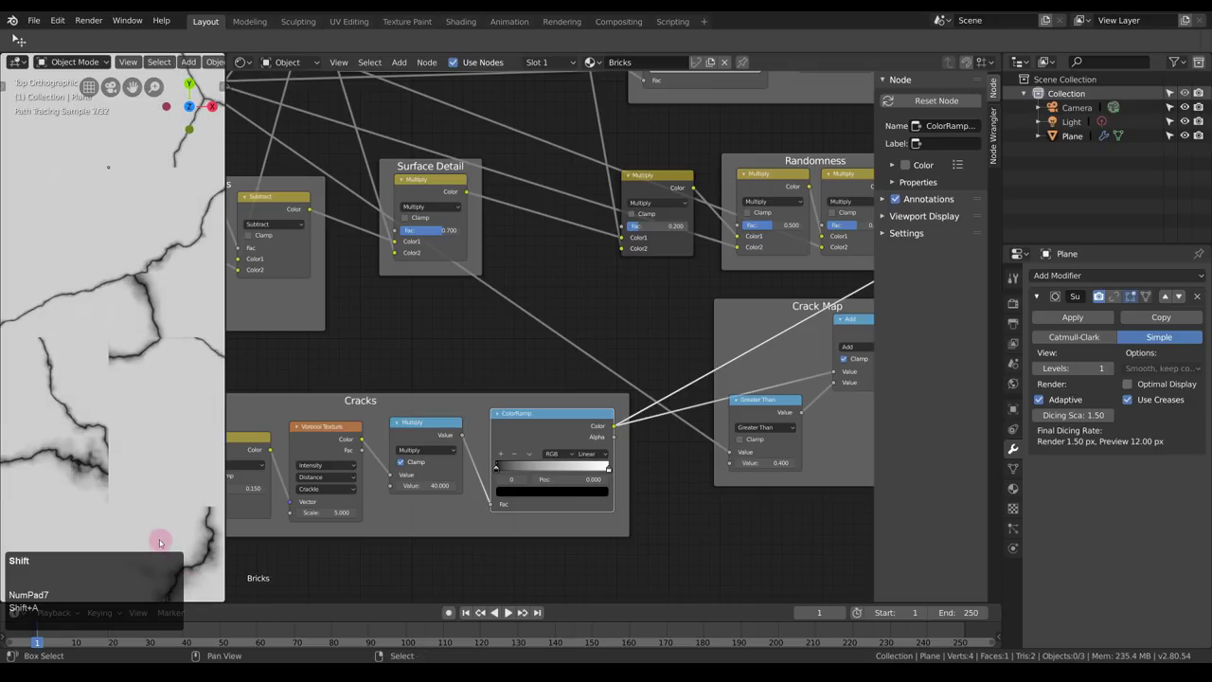
Add a light gray middle stop to the crack ColorRamp and place it at position 0.055.
middle_click_drag(160, 542, 114, 327, "shift")
scroll(120, 341, "up", 4)
middle_click_drag(163, 460, 110, 358, "shift")
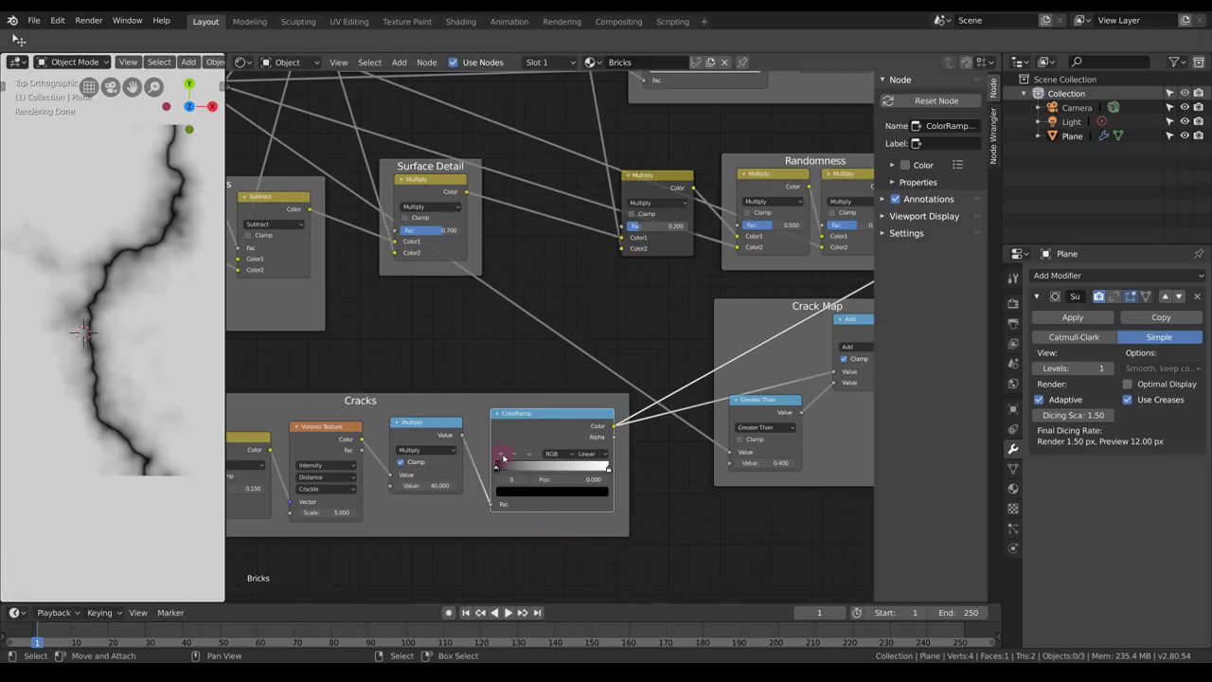
left_click(501, 453)
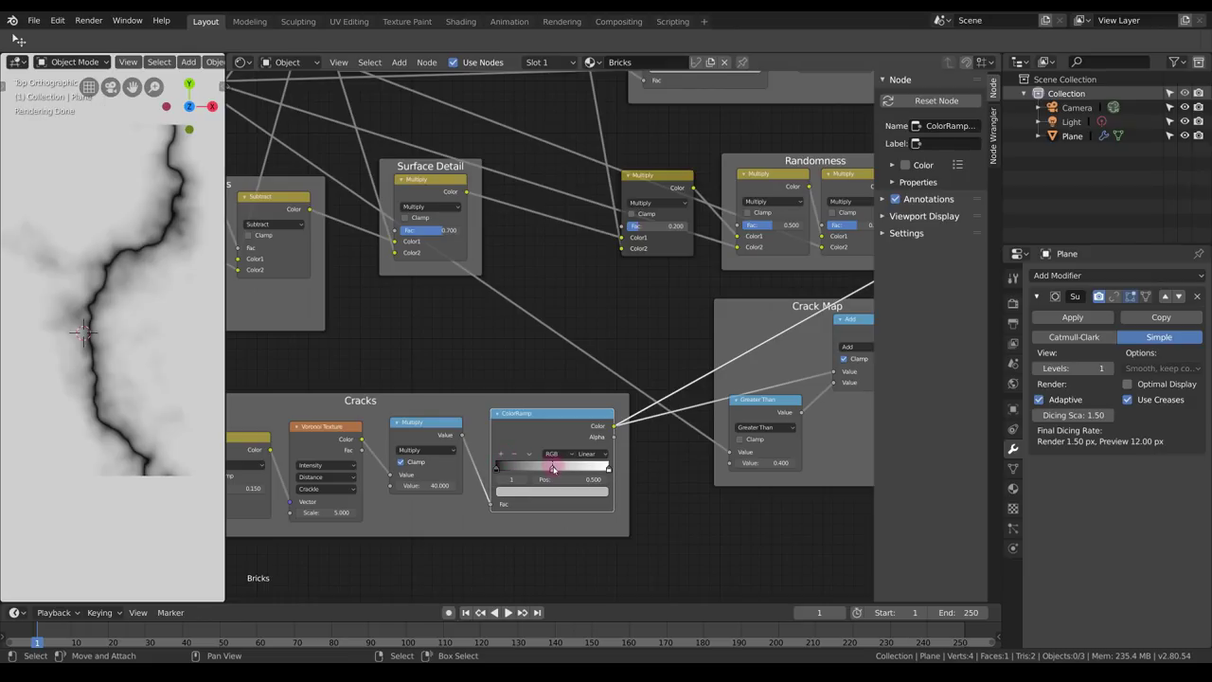
left_click(578, 491)
left_click_drag(551, 470, 507, 477)
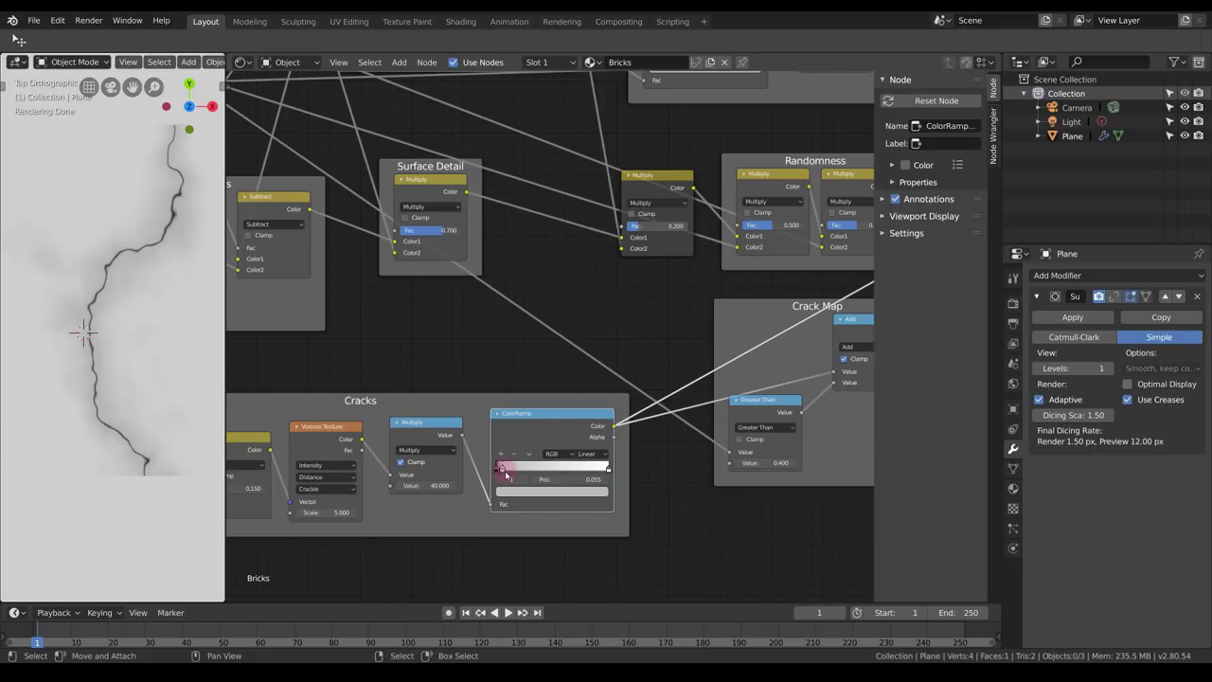
left_click(501, 468)
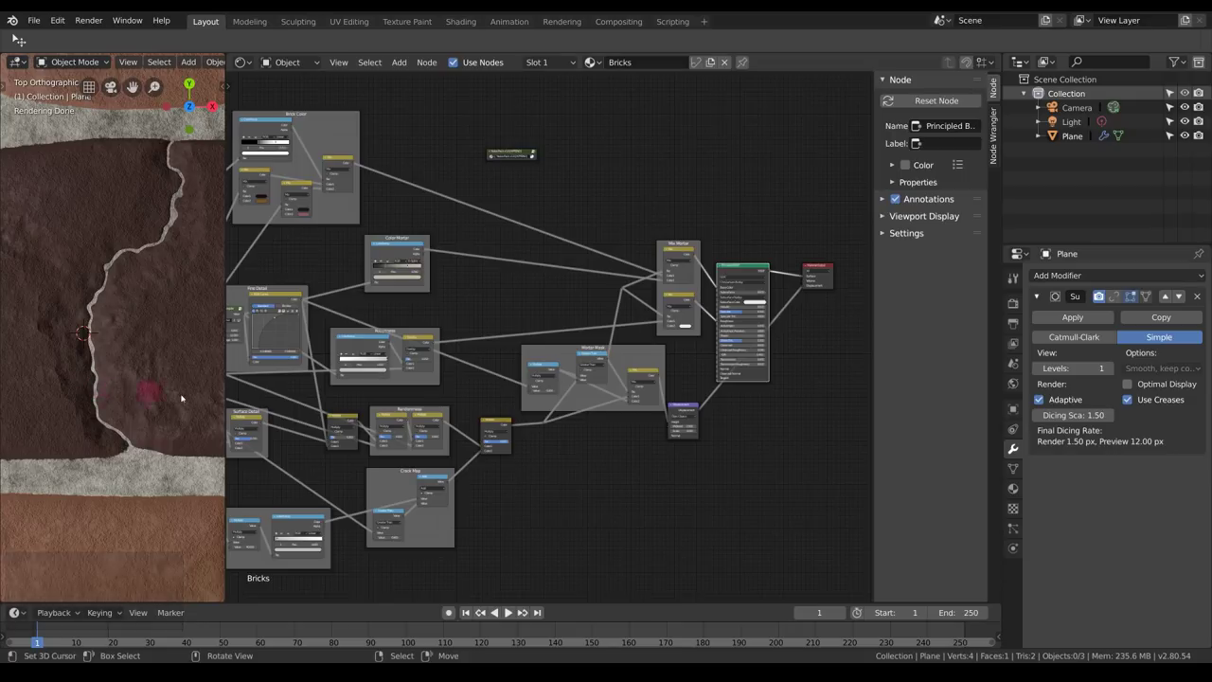
scroll(695, 359, "up", 3)
scroll(696, 359, "up", 5)
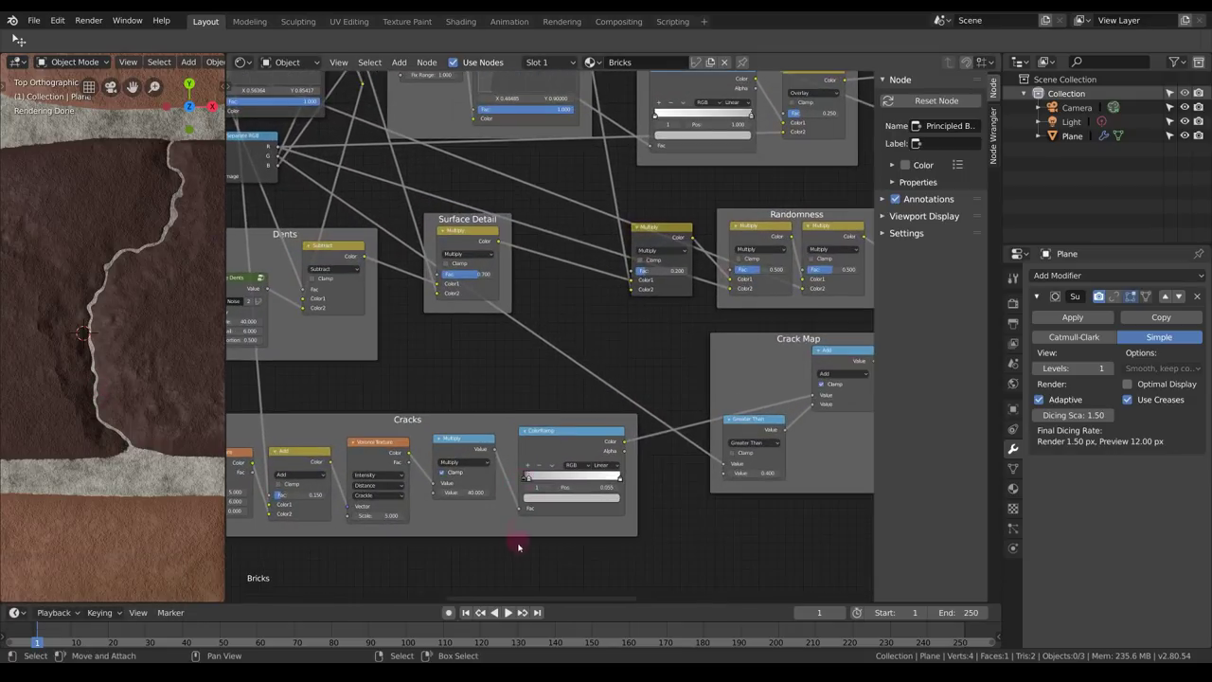
scroll(554, 417, "up", 2)
left_click_drag(567, 363, 596, 364)
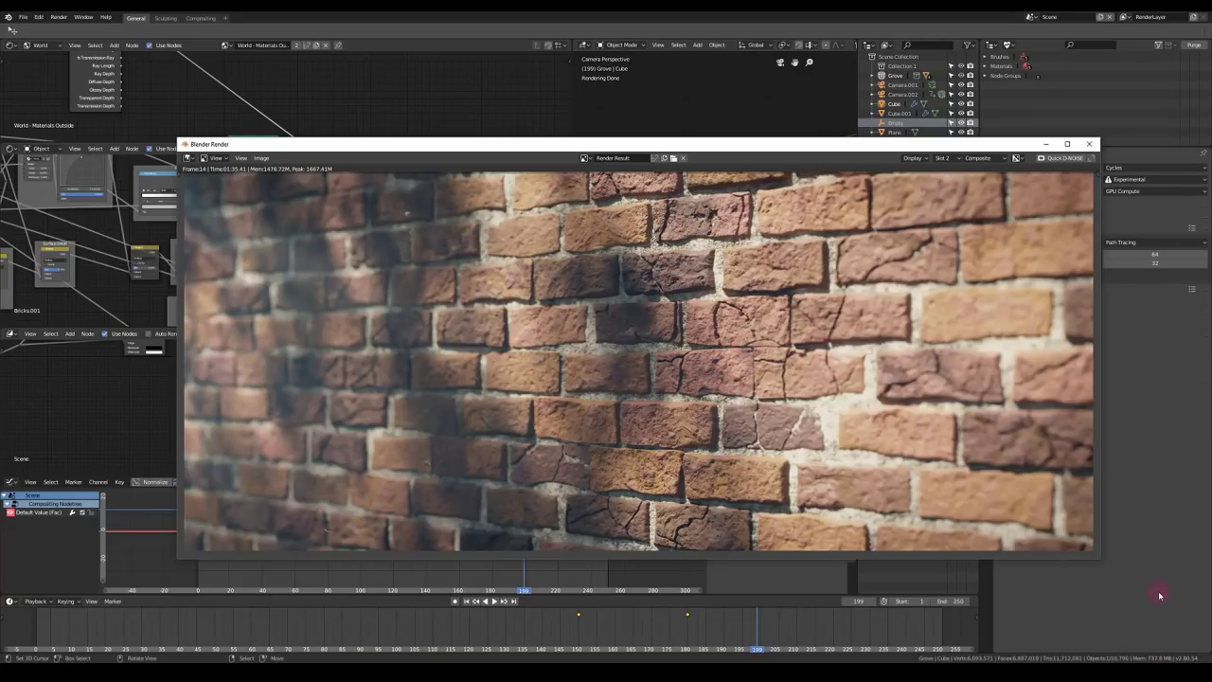
Examine the finished brick wall render, checking the cracks, mortar, surface relief and color variation.
scroll(990, 446, "down", 4)
middle_click_drag(990, 445, 836, 419)
scroll(841, 429, "up", 2)
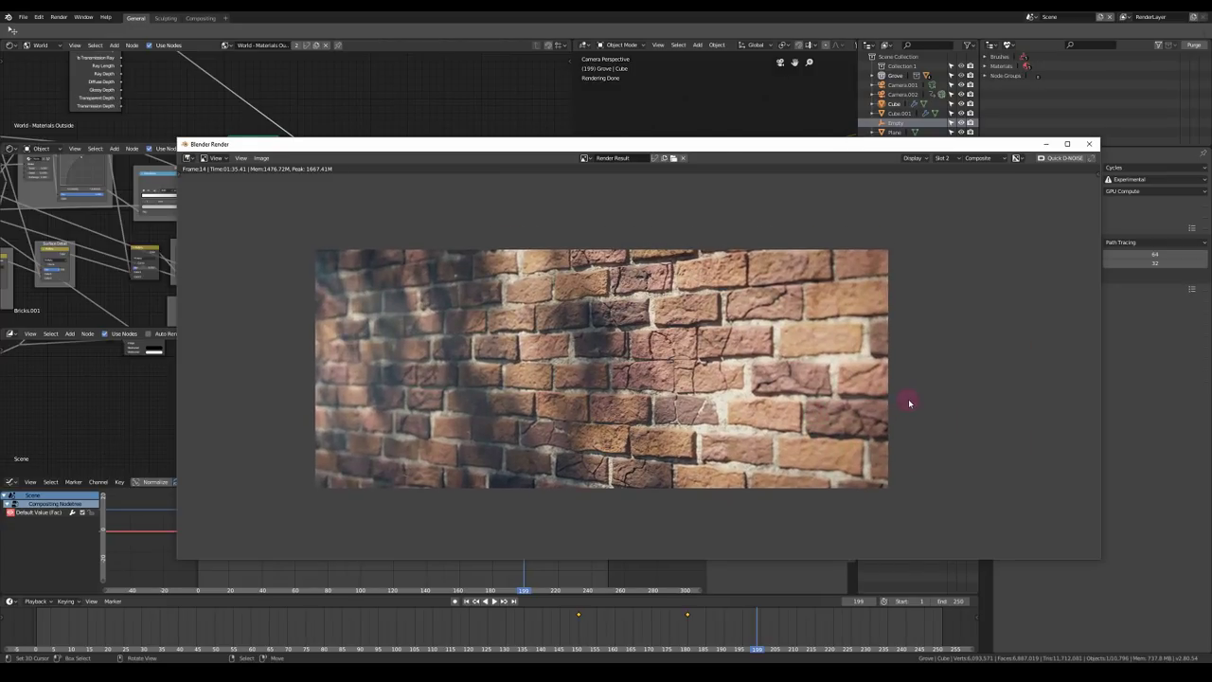
middle_click_drag(911, 394, 941, 394)
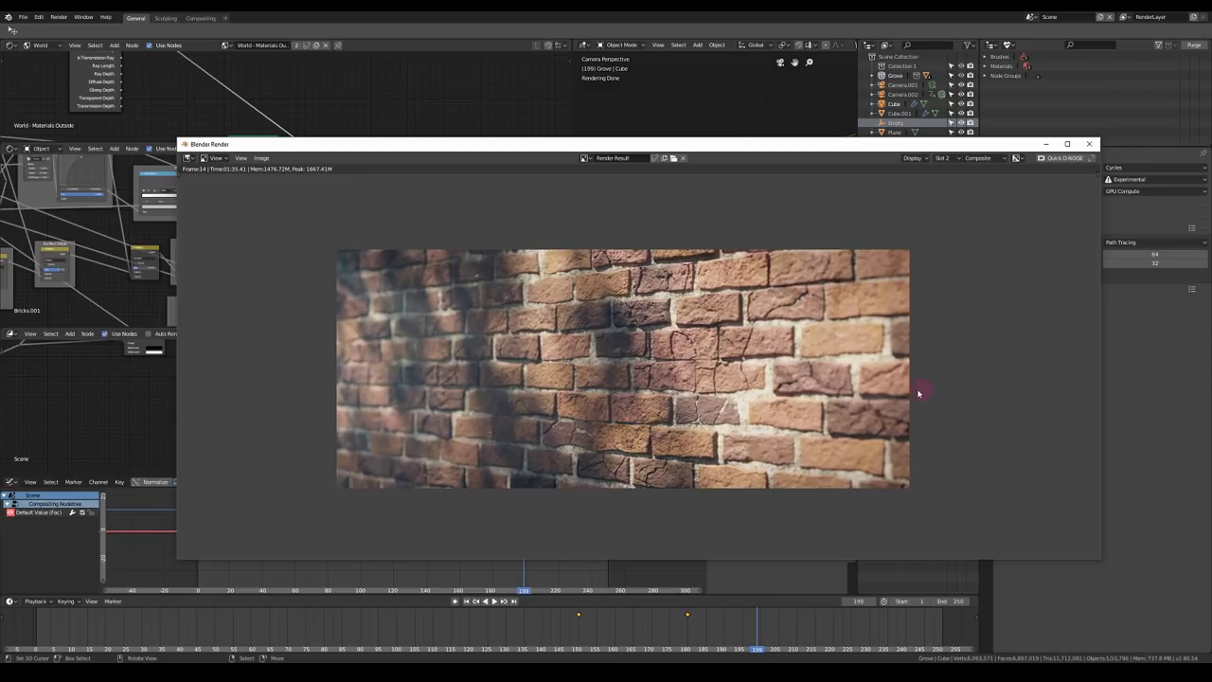
middle_click_drag(791, 397, 785, 371, "ctrl")
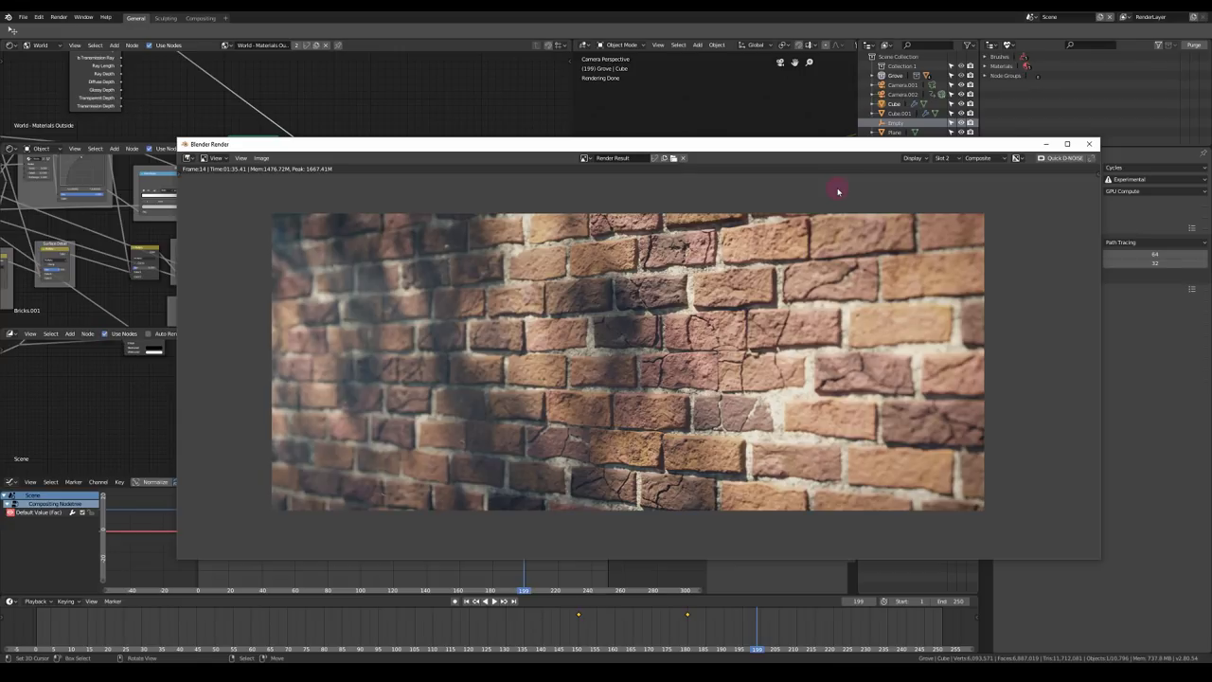
scroll(478, 349, "up", 2)
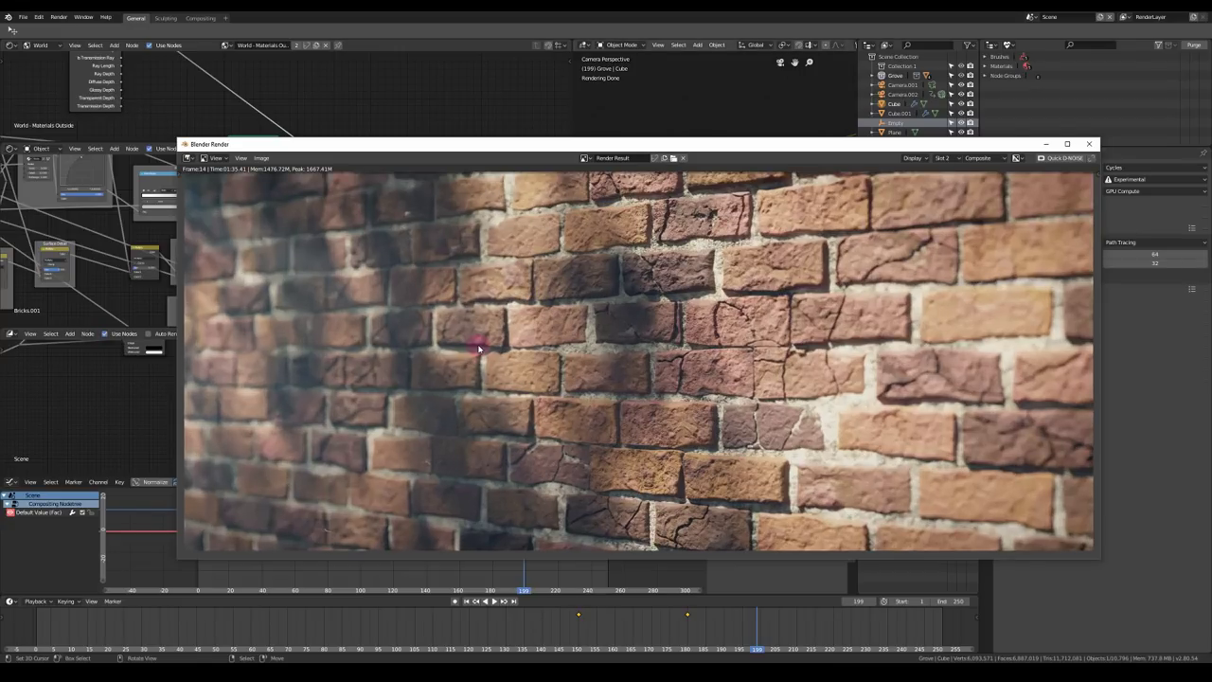